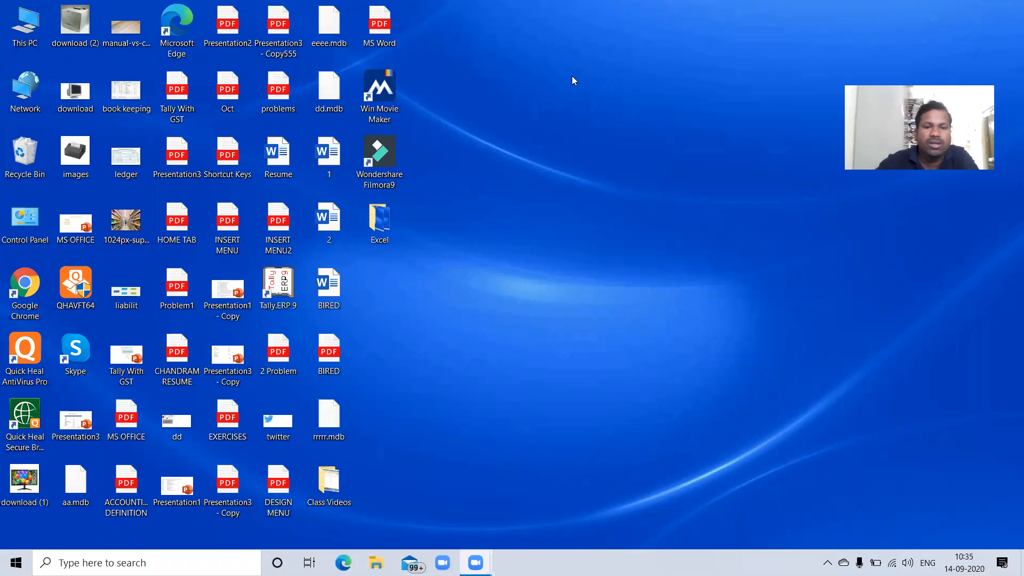
- Launch Tally.ERP 9 from the desktop and start working in Educational Mode
{"action": "right_click", "coordinate": [572, 76]}
{"action": "left_click", "coordinate": [587, 116]}
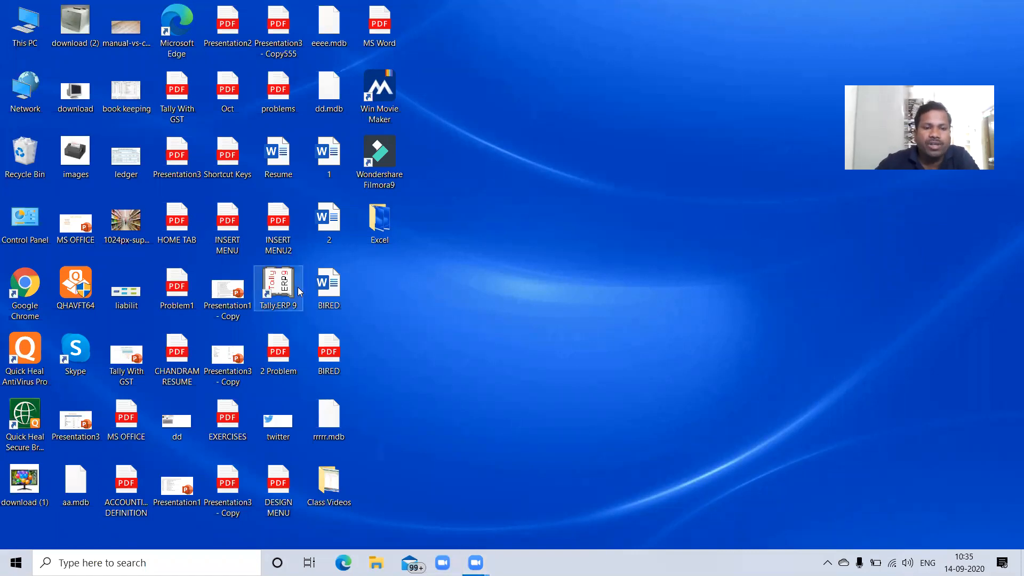
{"action": "double_click", "coordinate": [284, 292]}
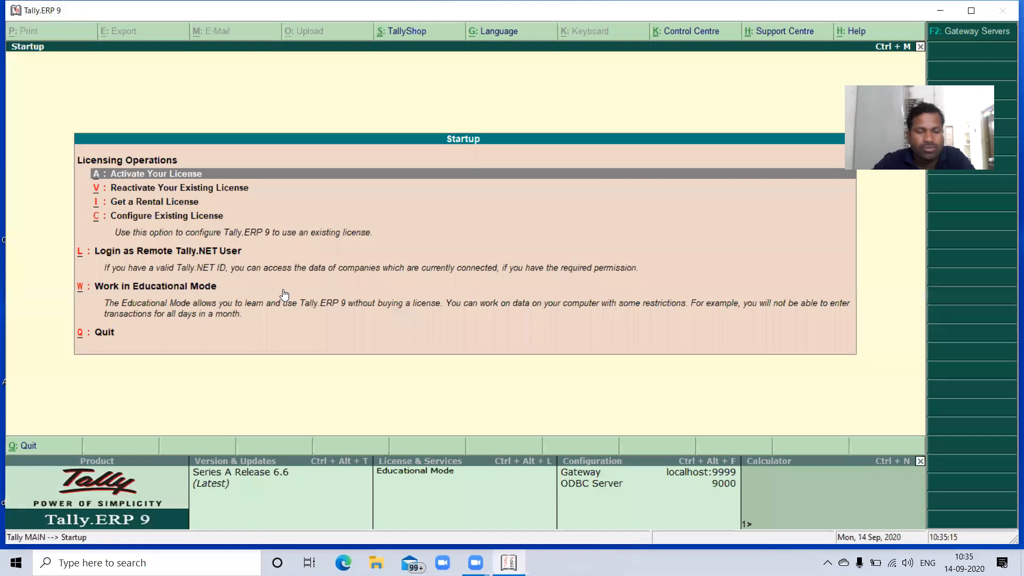
{"action": "left_click", "coordinate": [284, 294]}
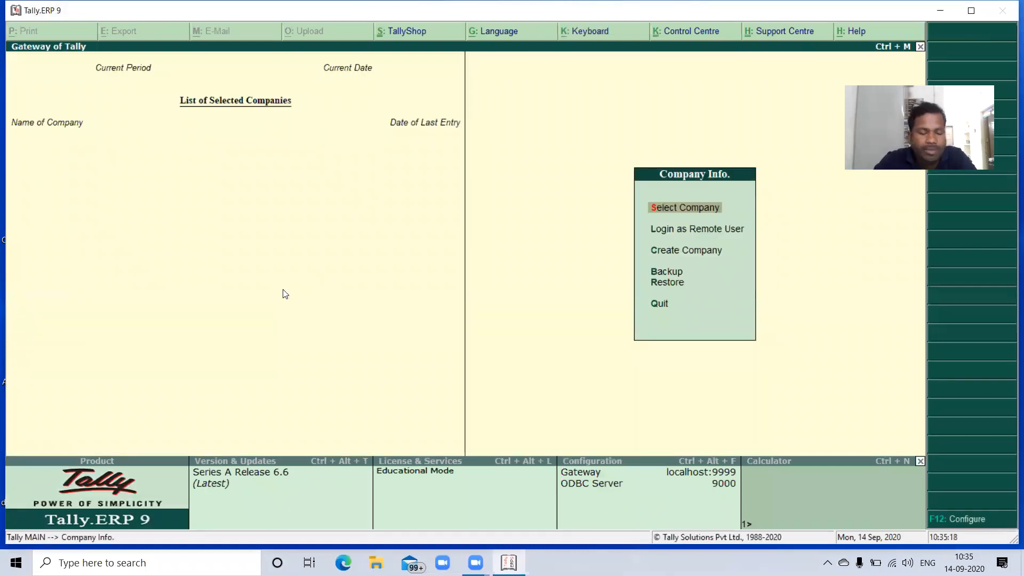
{"action": "key", "text": "Escape"}
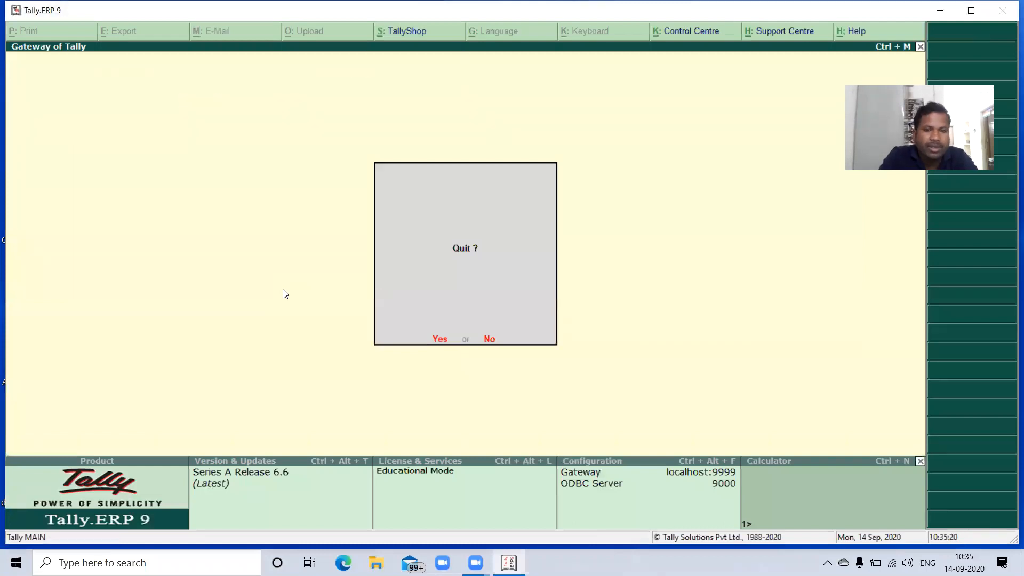
{"action": "key", "text": "n"}
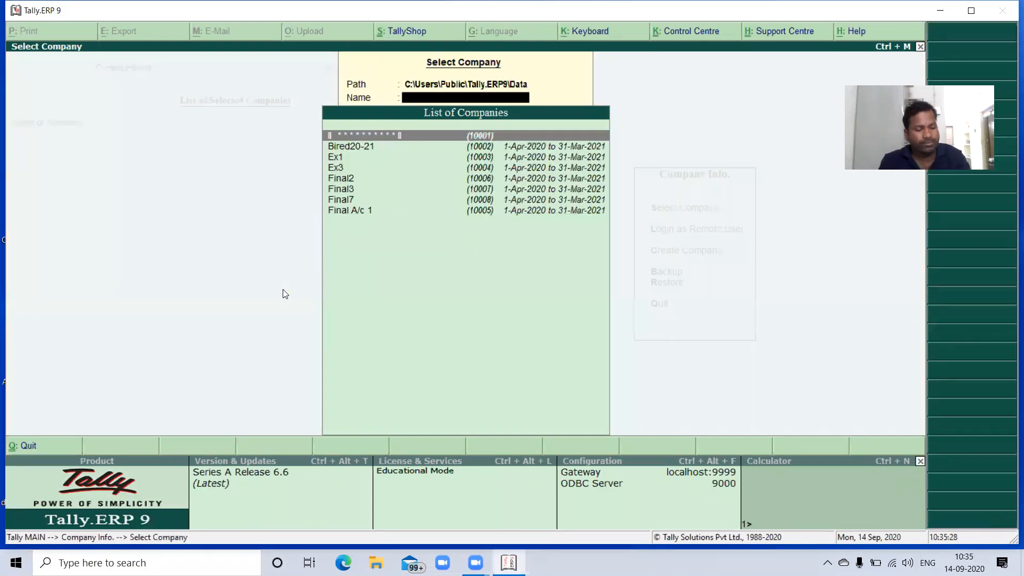
{"action": "key", "text": "Escape"}
- Begin creating a company named Inventory 1, keeping the same text as its mailing name
{"action": "key", "text": "Down"}
{"action": "key", "text": "Down"}
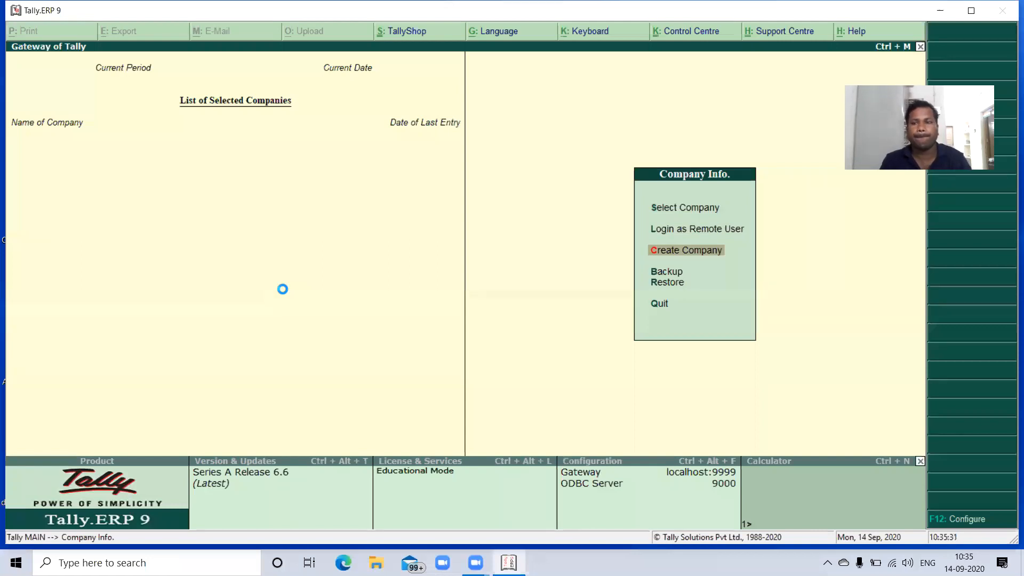
{"action": "type", "text": "In"}
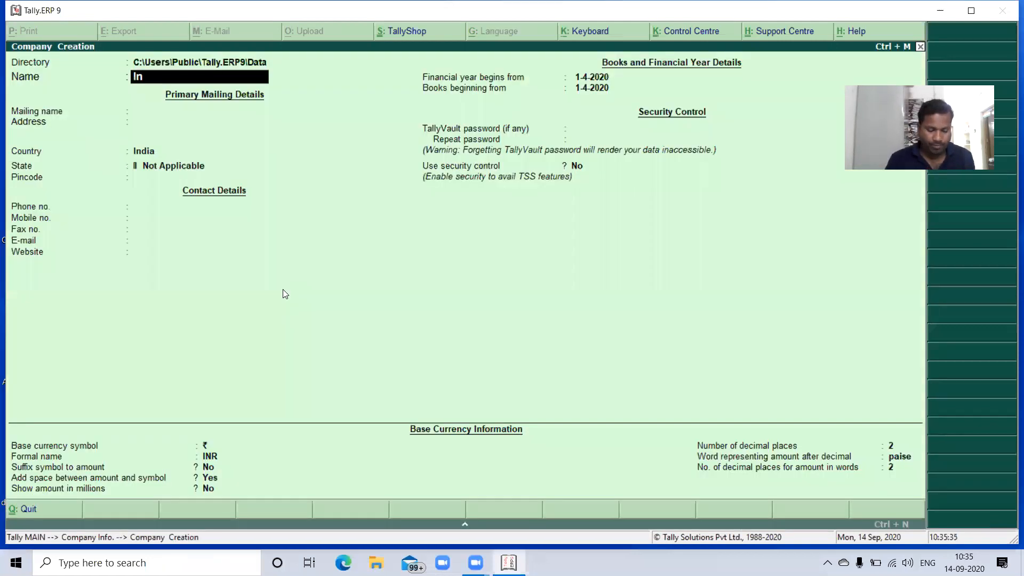
{"action": "type", "text": "ven"}
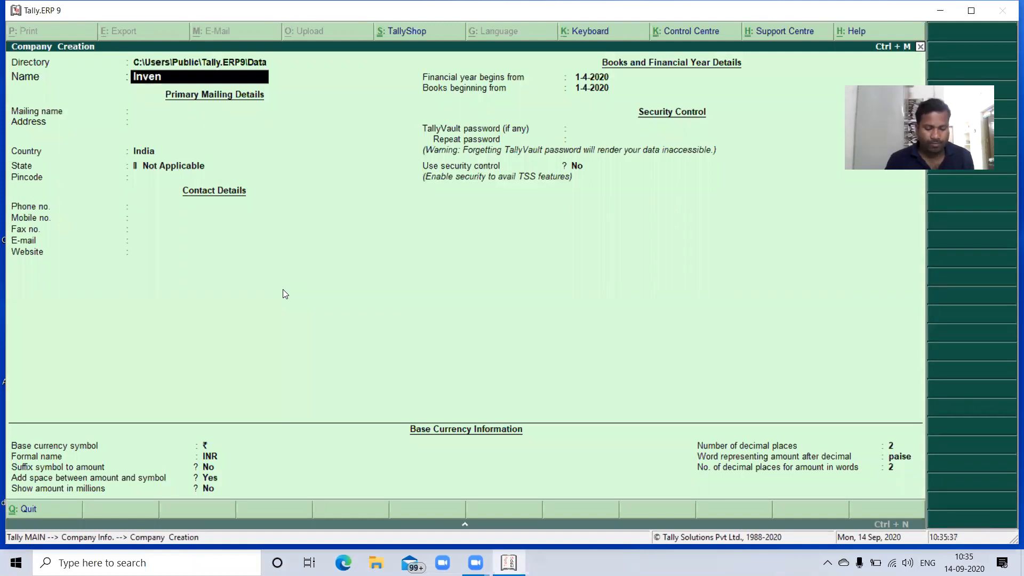
{"action": "type", "text": "tory 1"}
{"action": "key", "text": "Return"}
{"action": "key", "text": "Return"}
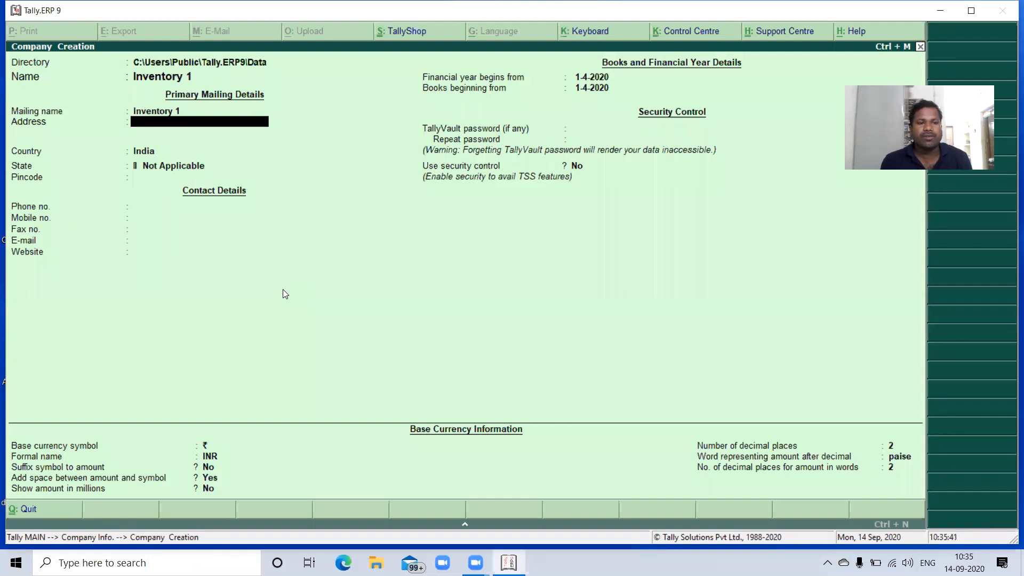
- Set the company's state to Telangana, keep India and the remaining default details, and save the company
{"action": "key", "text": "Return"}
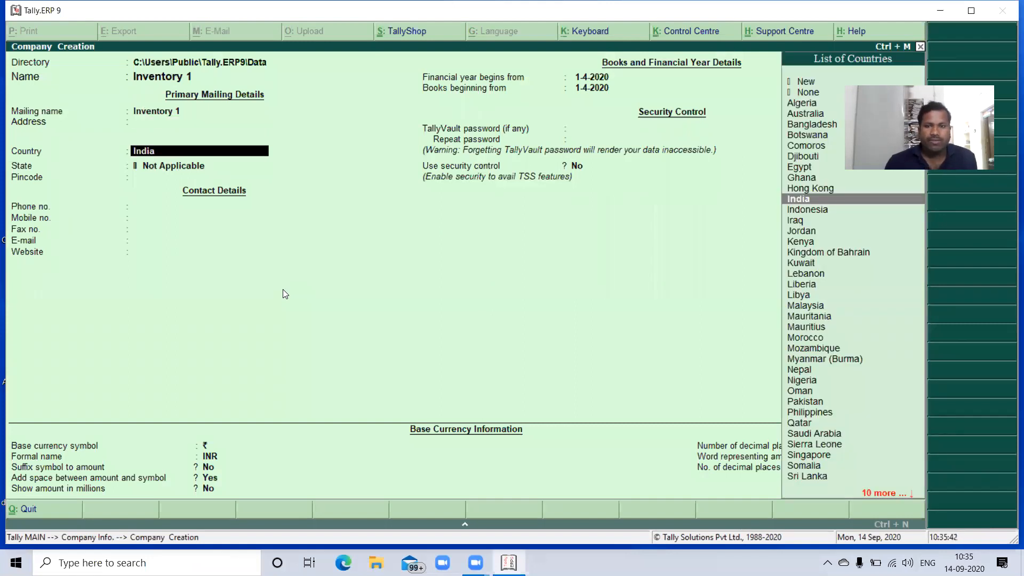
{"action": "key", "text": "Return"}
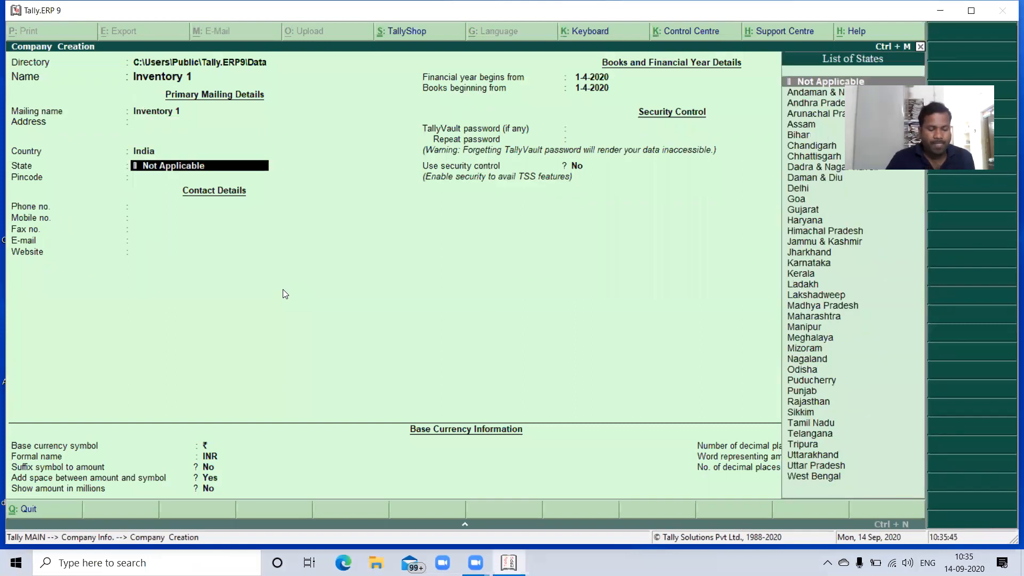
{"action": "type", "text": "Te"}
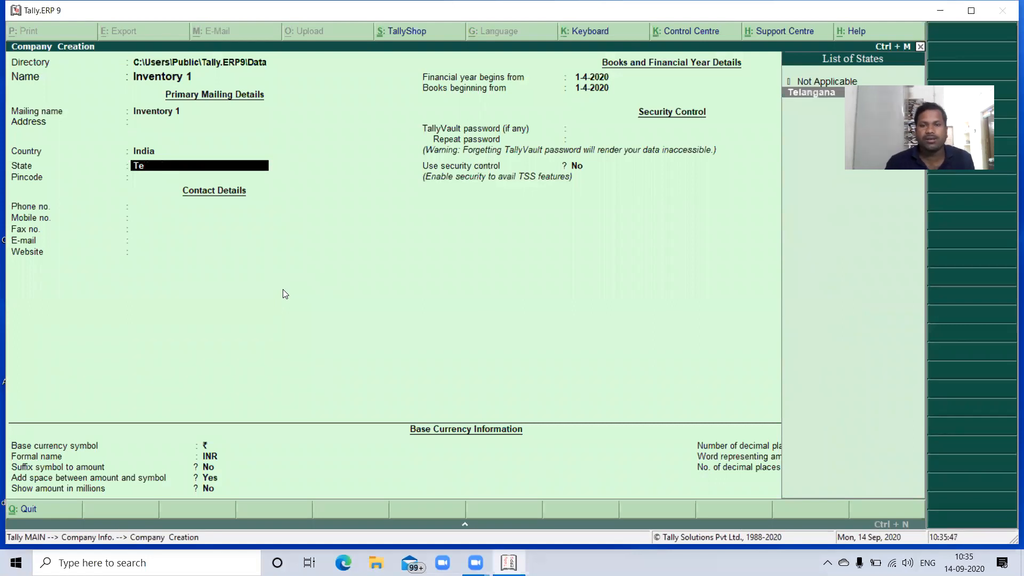
{"action": "key", "text": "Return"}
{"action": "key", "text": "Return"}
{"action": "key", "text": "Return"}
{"action": "key", "text": "Return"}
{"action": "key", "text": "Return"}
{"action": "key", "text": "Return"}
{"action": "key", "text": "Return"}
{"action": "key", "text": "Return"}
{"action": "key", "text": "Return"}
{"action": "key", "text": "Return"}
{"action": "key", "text": "Return"}
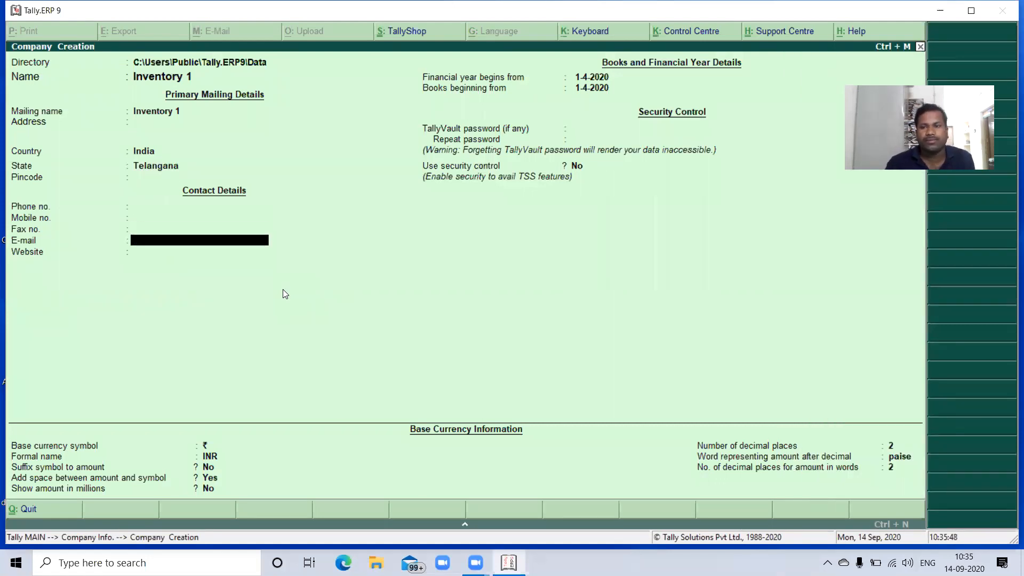
{"action": "key", "text": "Return"}
{"action": "key", "text": "Return"}
{"action": "key", "text": "Return"}
{"action": "key", "text": "Return"}
{"action": "key", "text": "Return"}
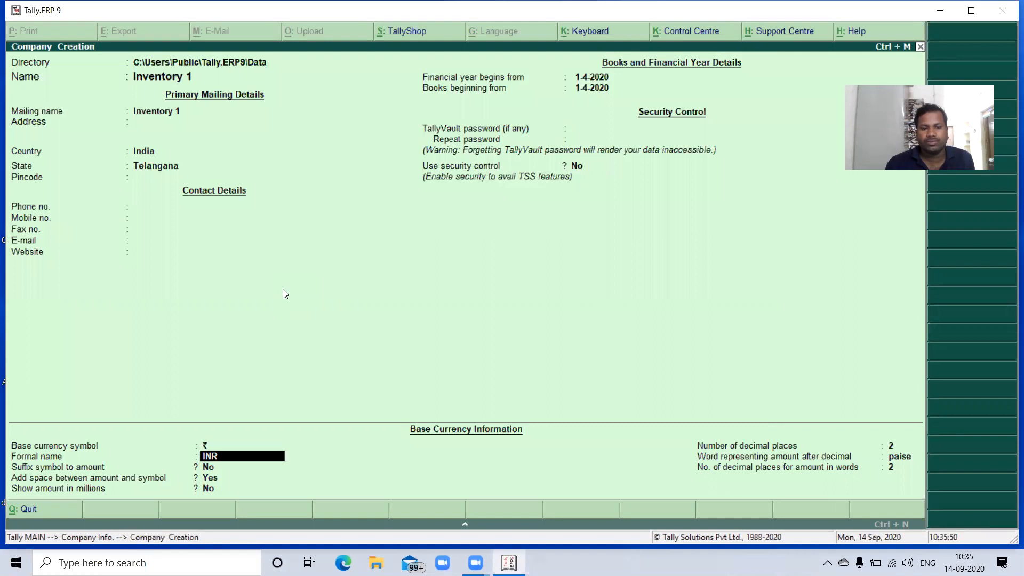
{"action": "key", "text": "Return"}
{"action": "key", "text": "Return"}
{"action": "key", "text": "Return"}
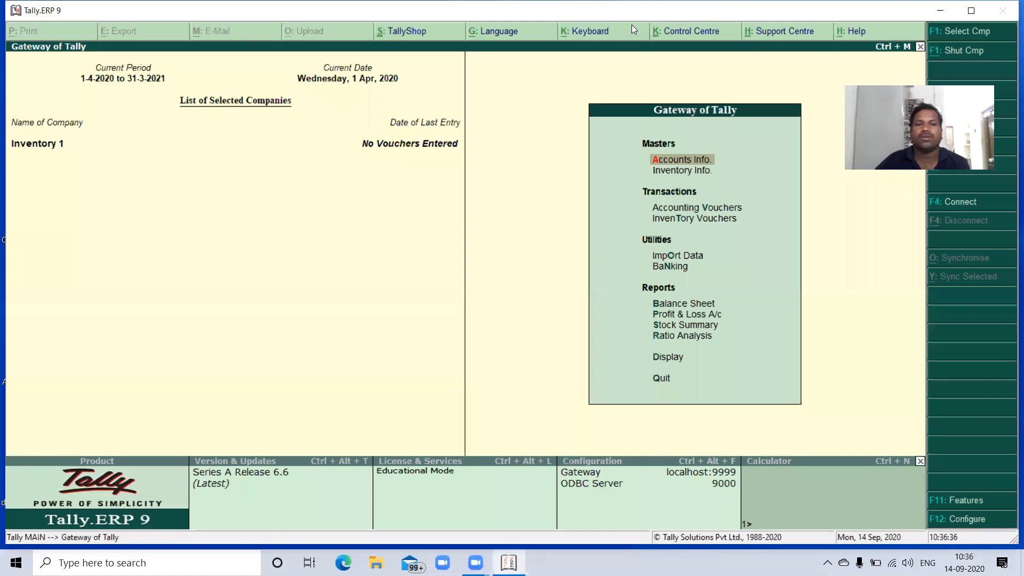
- Open the single ledger creation form in the company's accounts masters
{"action": "left_click", "coordinate": [689, 162]}
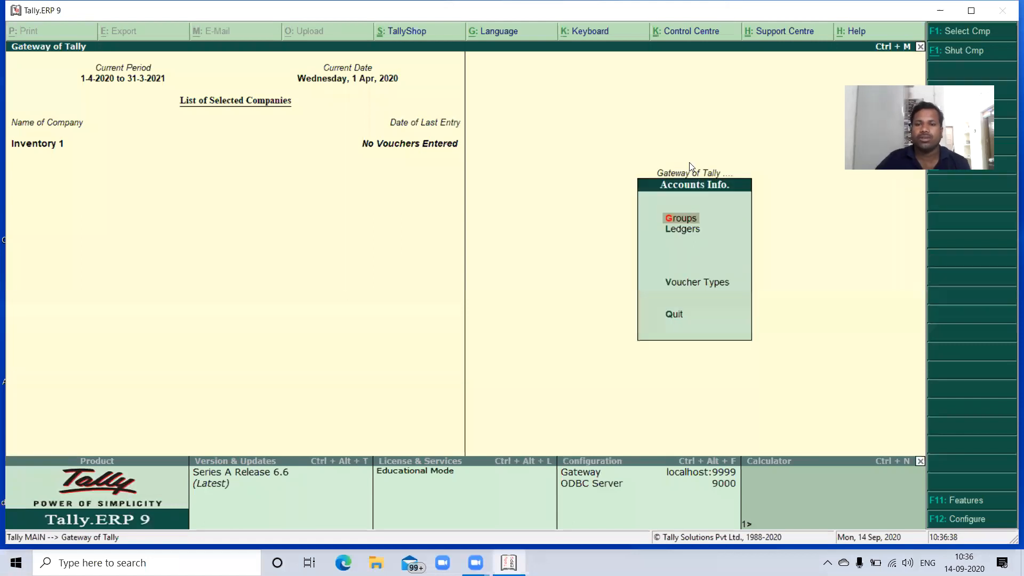
{"action": "key", "text": "Escape"}
{"action": "left_click", "coordinate": [689, 162]}
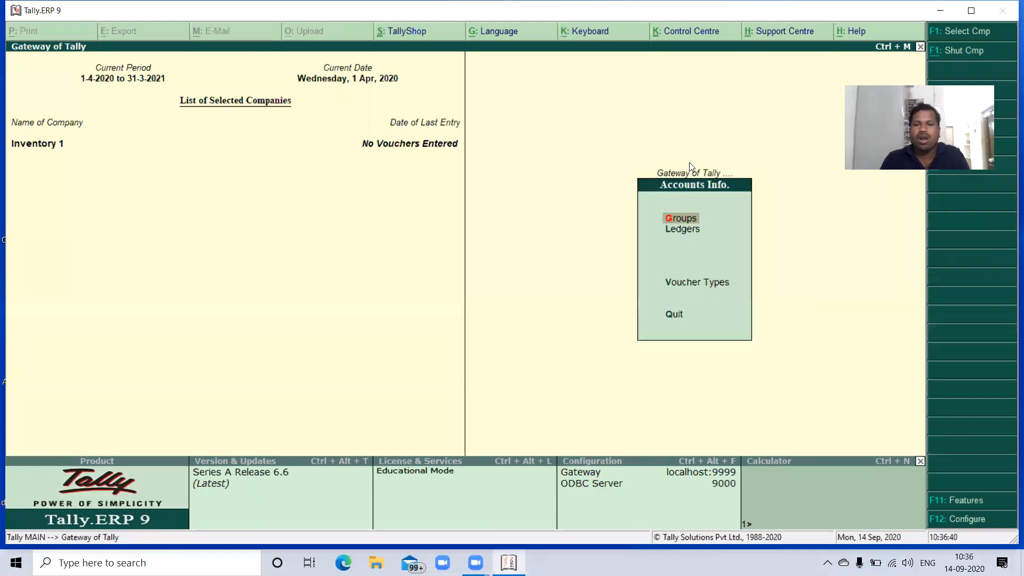
{"action": "key", "text": "Down"}
{"action": "key", "text": "Return"}
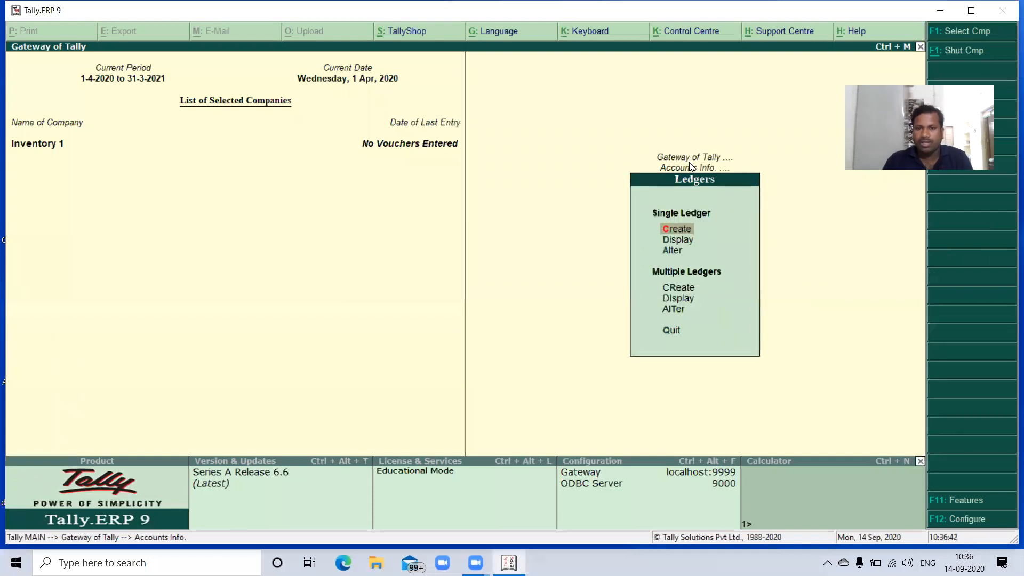
{"action": "key", "text": "Return"}
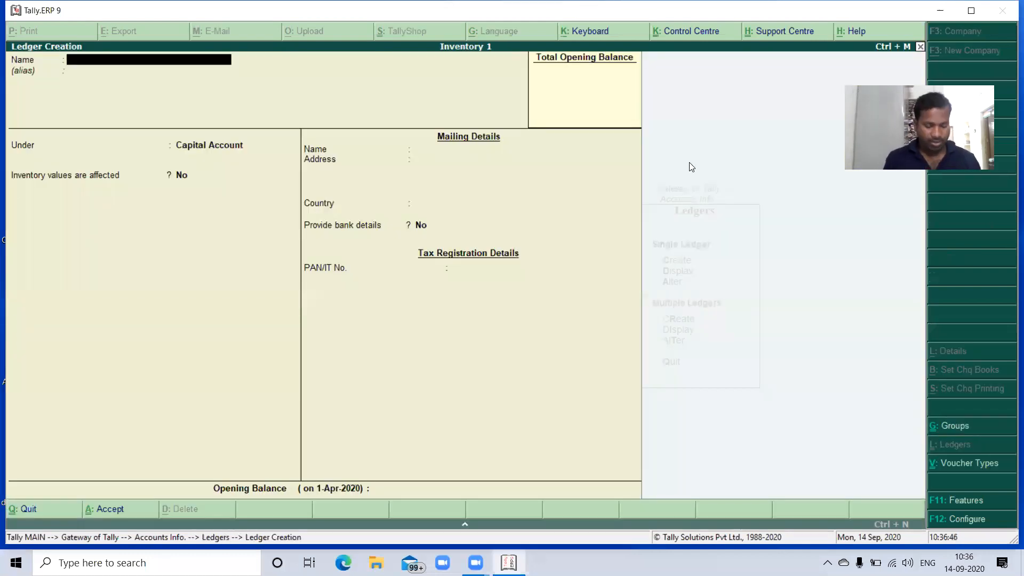
- Create a ledger named Capital under the Capital Account group, keeping the default mailing and tax details
{"action": "type", "text": "Capital"}
{"action": "key", "text": "Return"}
{"action": "key", "text": "Return"}
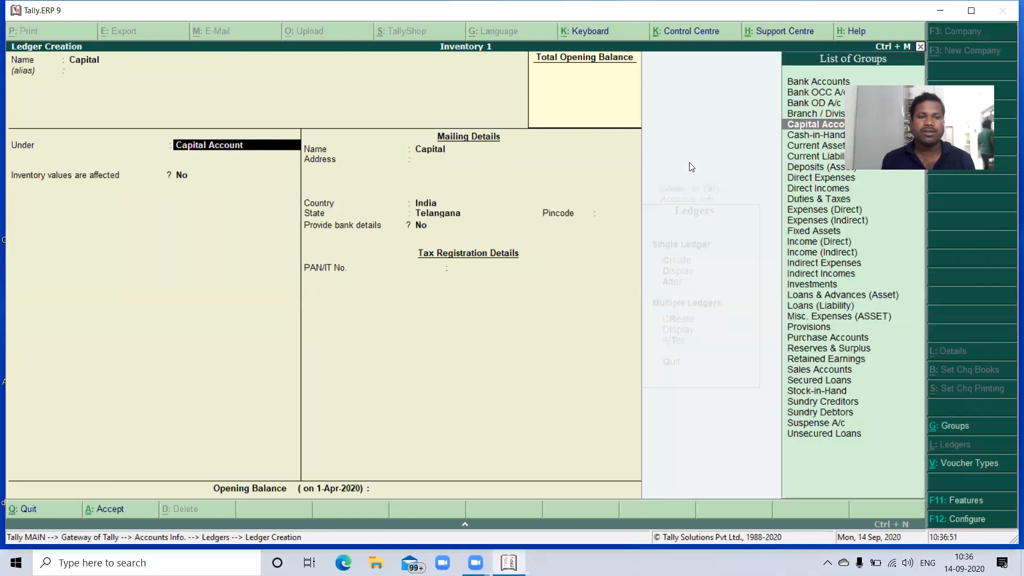
{"action": "key", "text": "Return"}
{"action": "key", "text": "Return"}
{"action": "key", "text": "Return"}
{"action": "key", "text": "Return"}
{"action": "key", "text": "Return"}
{"action": "key", "text": "Return"}
{"action": "key", "text": "Return"}
{"action": "key", "text": "Return"}
{"action": "key", "text": "Return"}
{"action": "key", "text": "Return"}
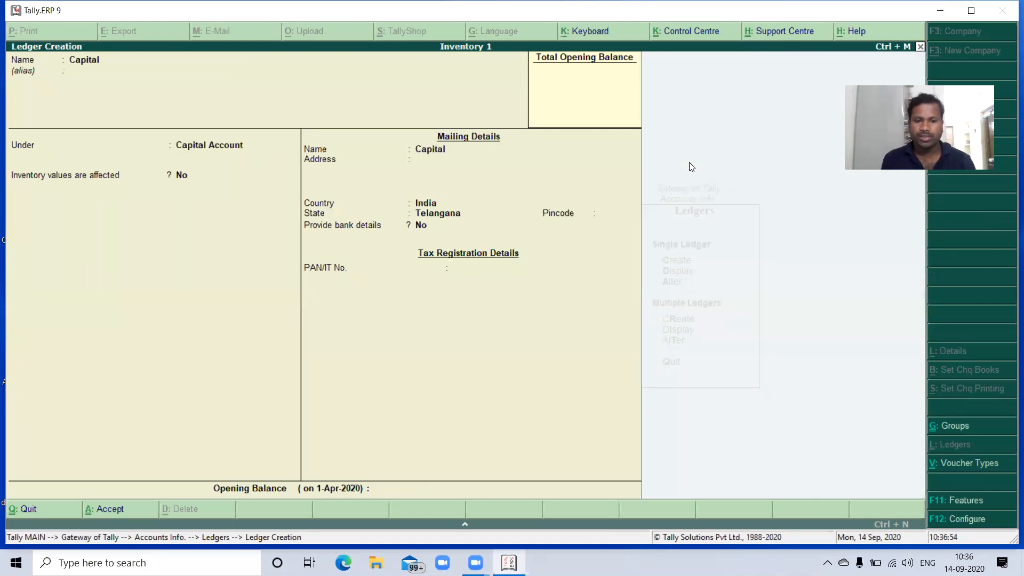
{"action": "key", "text": "Return"}
- Create a ledger named Purchase under the Purchase Accounts group, keeping the remaining defaults
{"action": "type", "text": "P"}
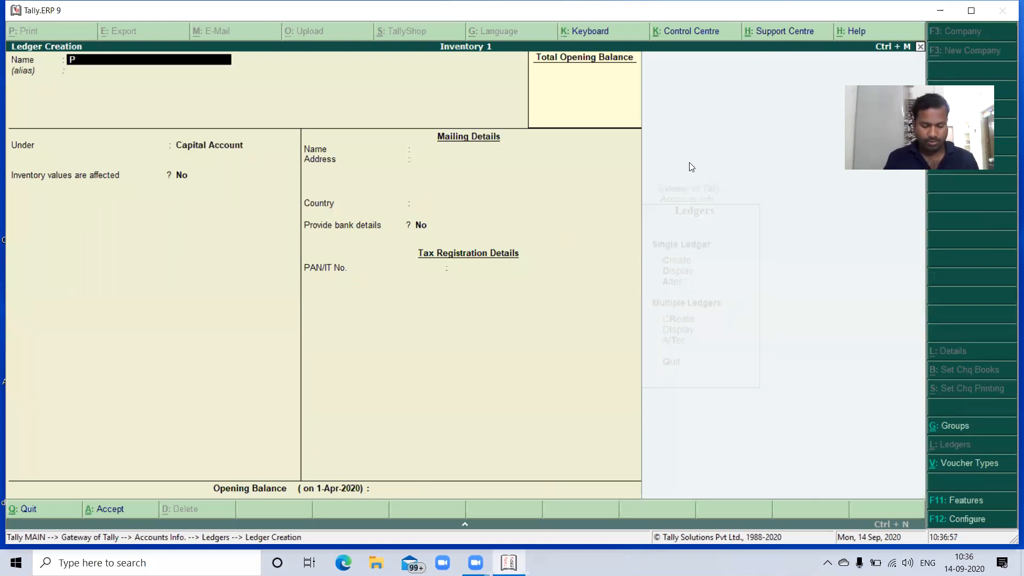
{"action": "type", "text": "urchase"}
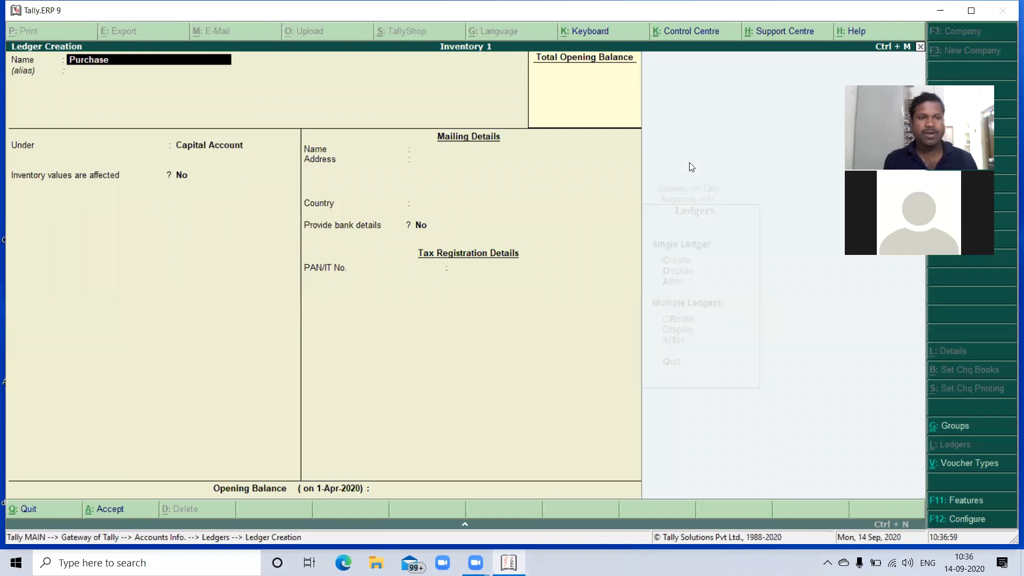
{"action": "key", "text": "Return"}
{"action": "key", "text": "Return"}
{"action": "type", "text": "Pu"}
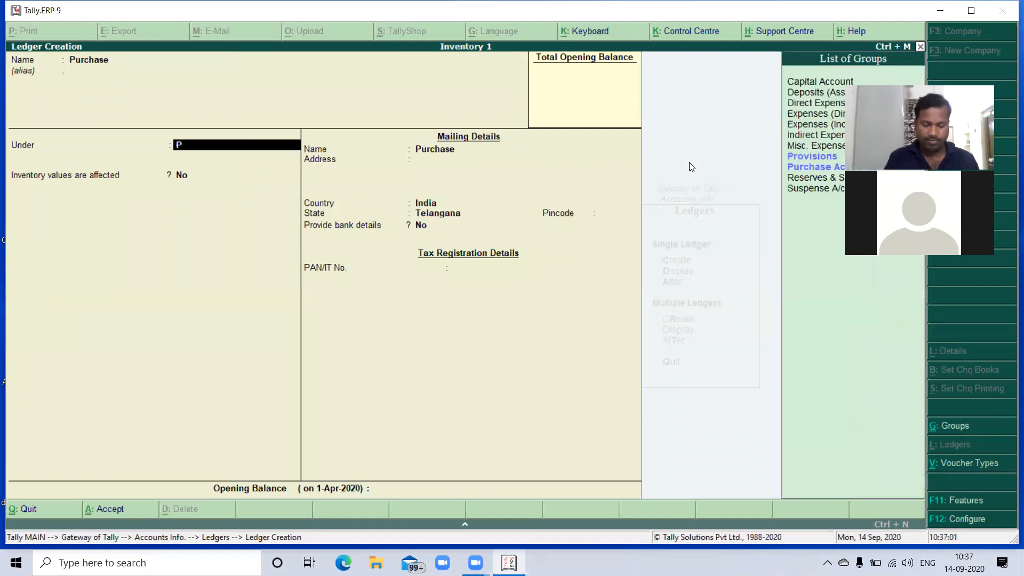
{"action": "key", "text": "Return"}
{"action": "key", "text": "Return"}
{"action": "key", "text": "Return"}
{"action": "key", "text": "Return"}
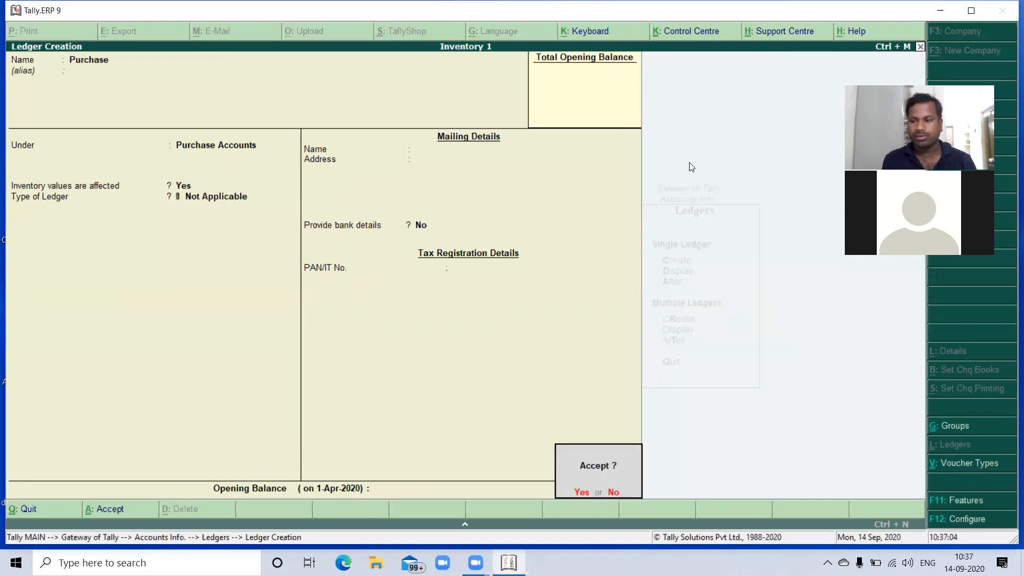
{"action": "key", "text": "Return"}
- Create a ledger named Sales under the Sales Accounts group, keeping the remaining defaults
{"action": "type", "text": "Sales"}
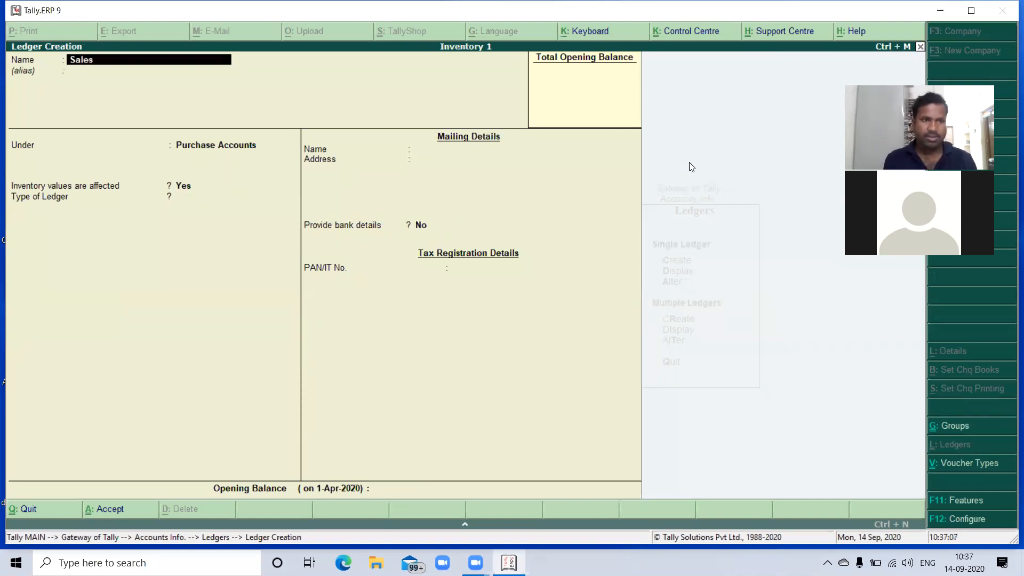
{"action": "key", "text": "Return"}
{"action": "key", "text": "Return"}
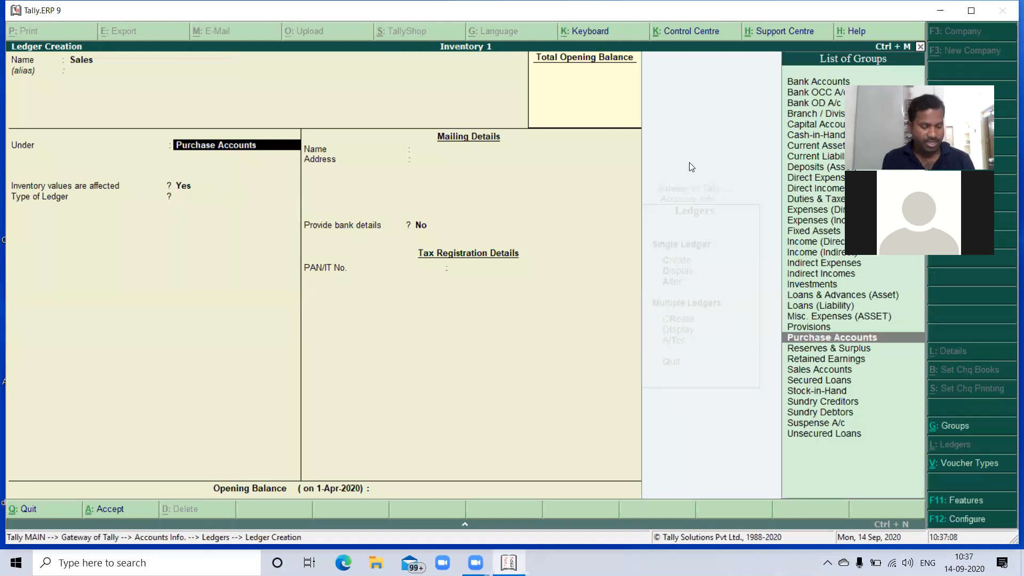
{"action": "type", "text": "Sa"}
{"action": "key", "text": "Return"}
{"action": "key", "text": "Return"}
{"action": "key", "text": "Return"}
{"action": "key", "text": "Return"}
{"action": "key", "text": "Return"}
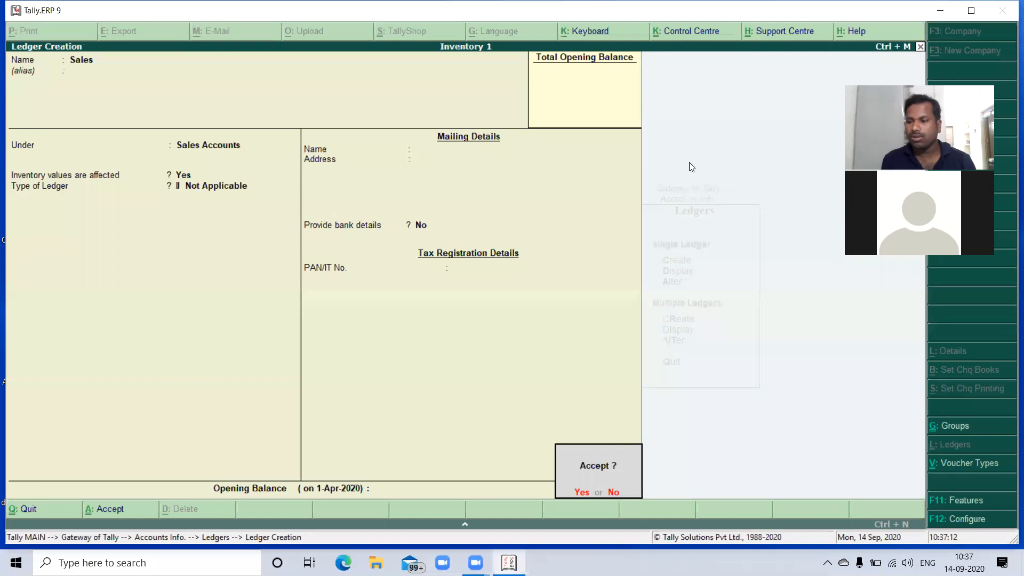
{"action": "key", "text": "Return"}
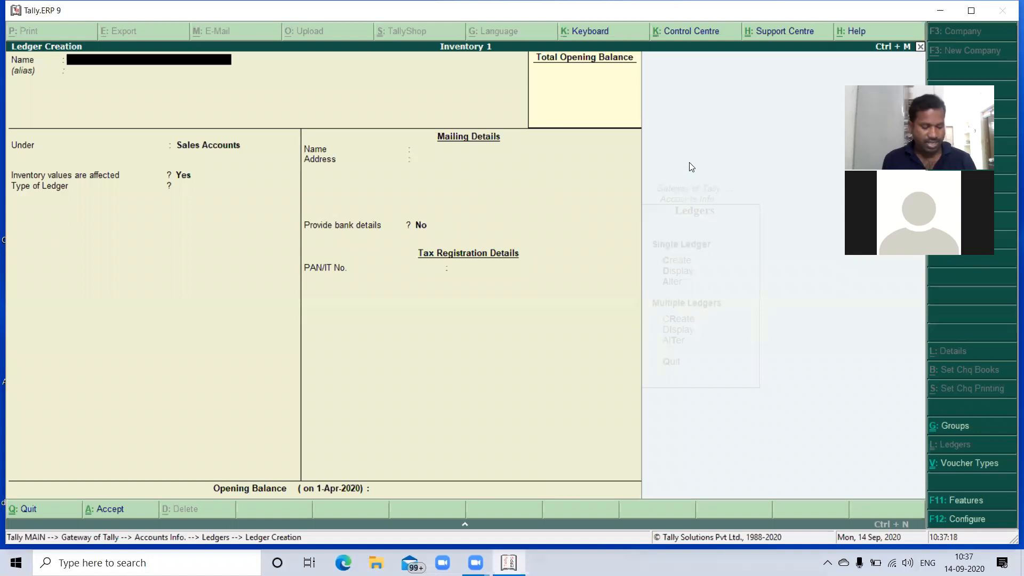
- Create a ledger named Salaries under the Indirect Expenses group, keeping the remaining defaults
{"action": "type", "text": "S"}
{"action": "key", "text": "BackSpace"}
{"action": "type", "text": "Salaries"}
{"action": "key", "text": "Return"}
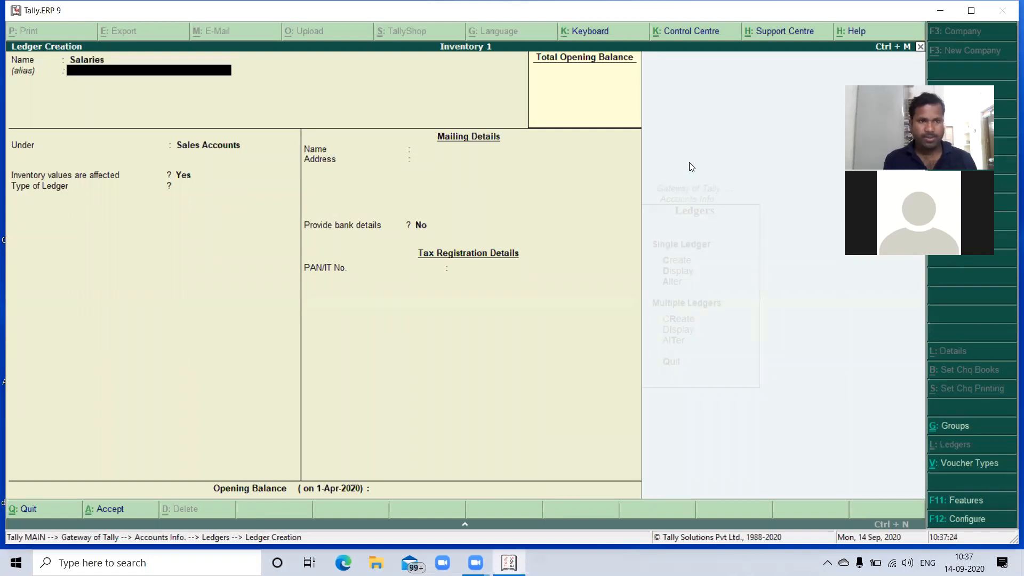
{"action": "key", "text": "Return"}
{"action": "type", "text": "In"}
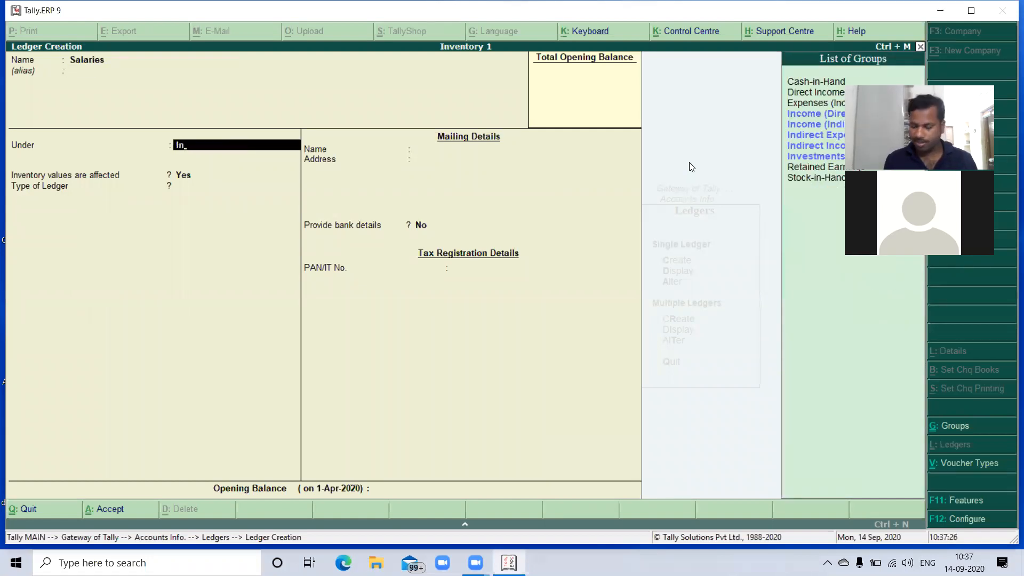
{"action": "key", "text": "Down"}
{"action": "key", "text": "Down"}
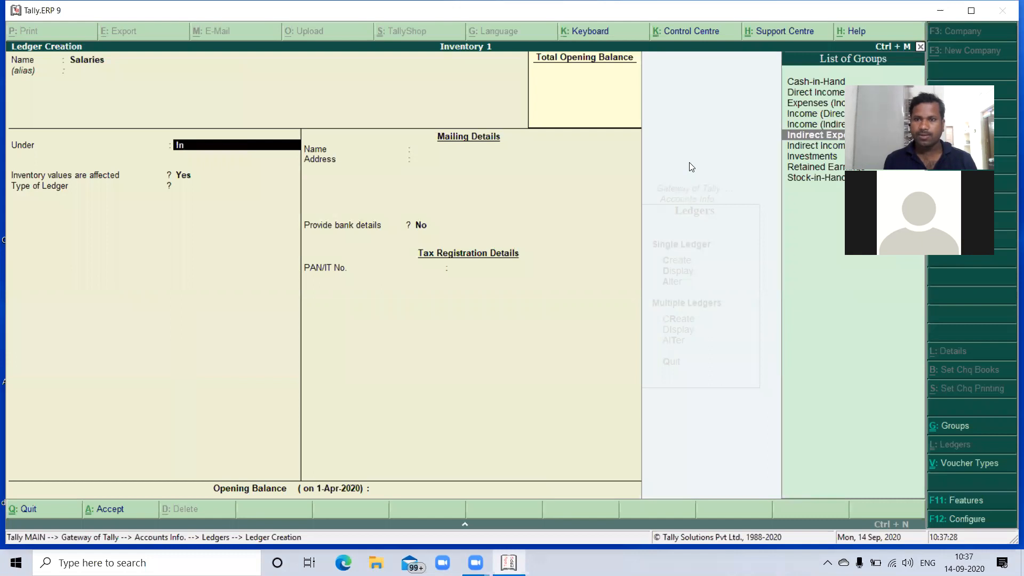
{"action": "key", "text": "Return"}
{"action": "key", "text": "Return"}
{"action": "key", "text": "Return"}
{"action": "key", "text": "Return"}
{"action": "key", "text": "Return"}
{"action": "key", "text": "Return"}
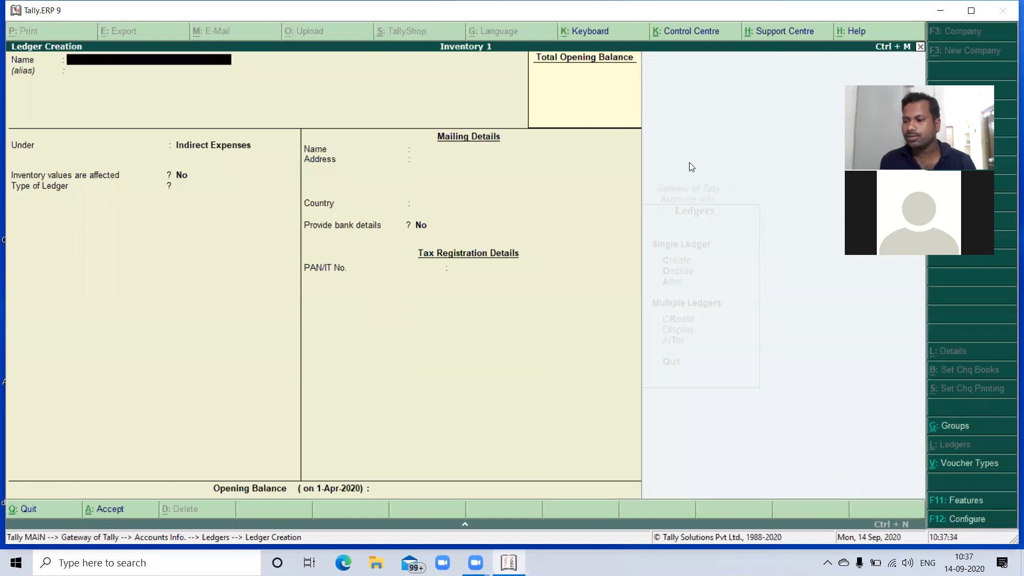
- Create a ledger named Electricity Bill under the Indirect Expenses group, keeping the remaining defaults
{"action": "type", "text": "E"}
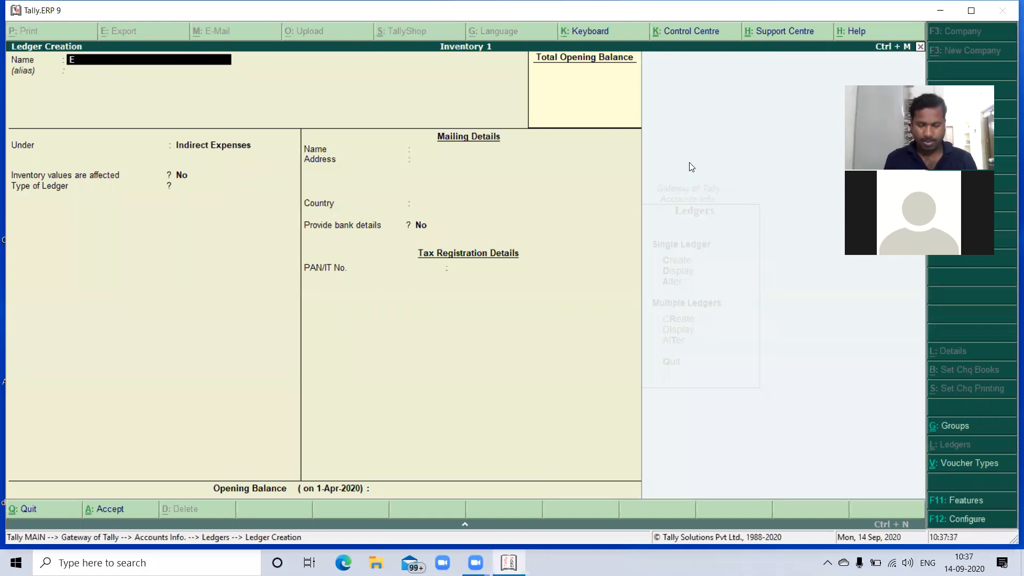
{"action": "type", "text": "lectricity Bi"}
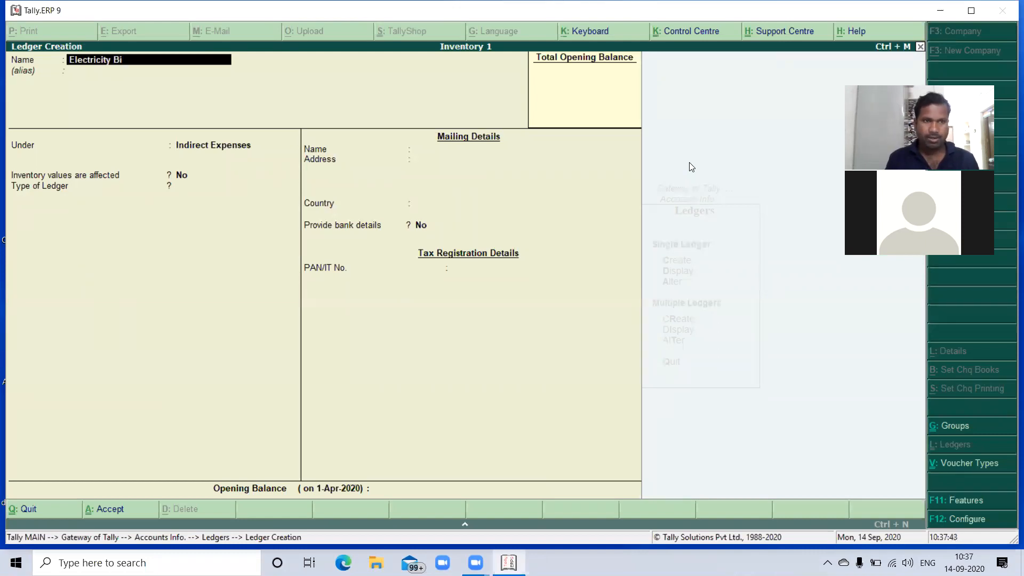
{"action": "type", "text": "ll"}
{"action": "key", "text": "Return"}
{"action": "key", "text": "Return"}
{"action": "key", "text": "Return"}
{"action": "key", "text": "Return"}
{"action": "key", "text": "Return"}
{"action": "key", "text": "Return"}
{"action": "key", "text": "Return"}
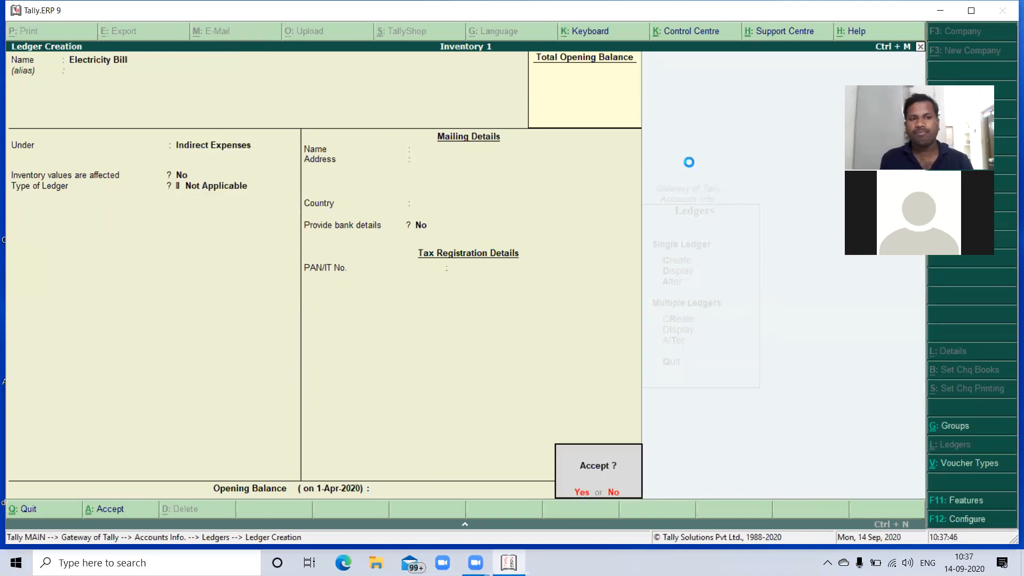
{"action": "key", "text": "Return"}
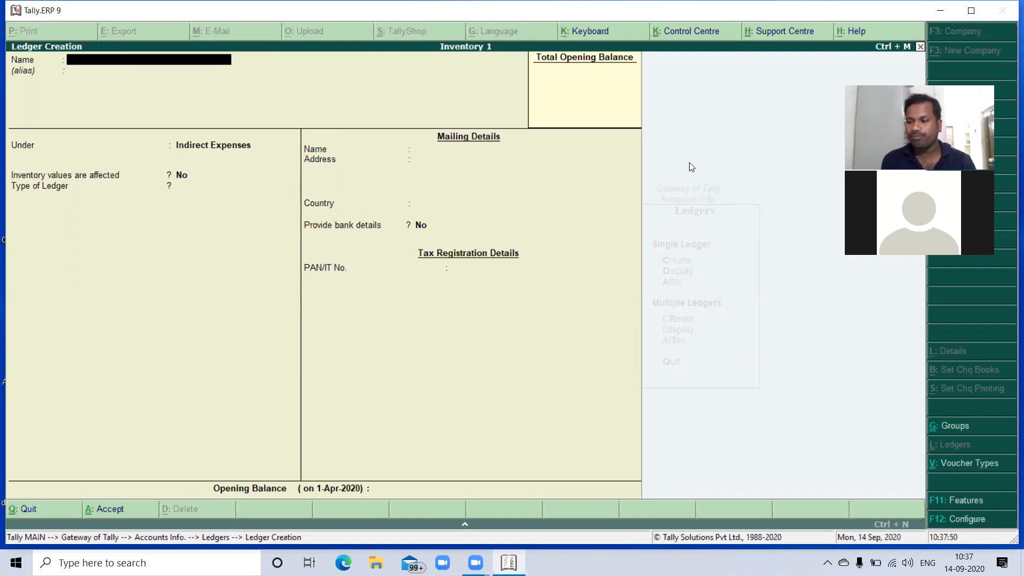
- Create a ledger named Rent under the Indirect Expenses group, keeping the remaining defaults
{"action": "type", "text": "Rent"}
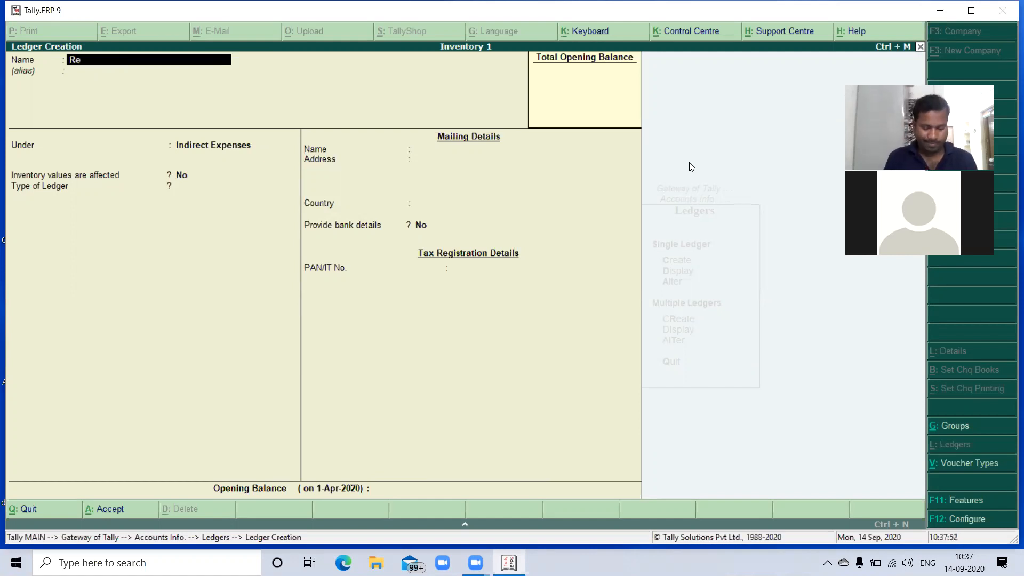
{"action": "key", "text": "Return"}
{"action": "key", "text": "Return"}
{"action": "key", "text": "Return"}
{"action": "key", "text": "Return"}
{"action": "key", "text": "Return"}
{"action": "key", "text": "Return"}
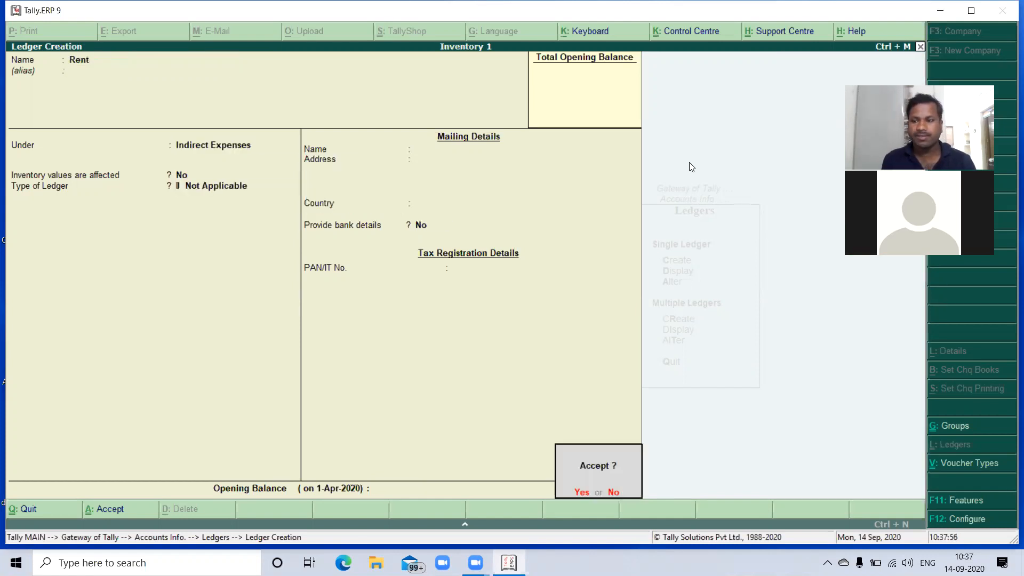
{"action": "key", "text": "Return"}
- Create a ledger named Tele Phone Bill under Indirect Expenses with the remaining defaults, and return to the Gateway of Tally
{"action": "type", "text": "Tele"}
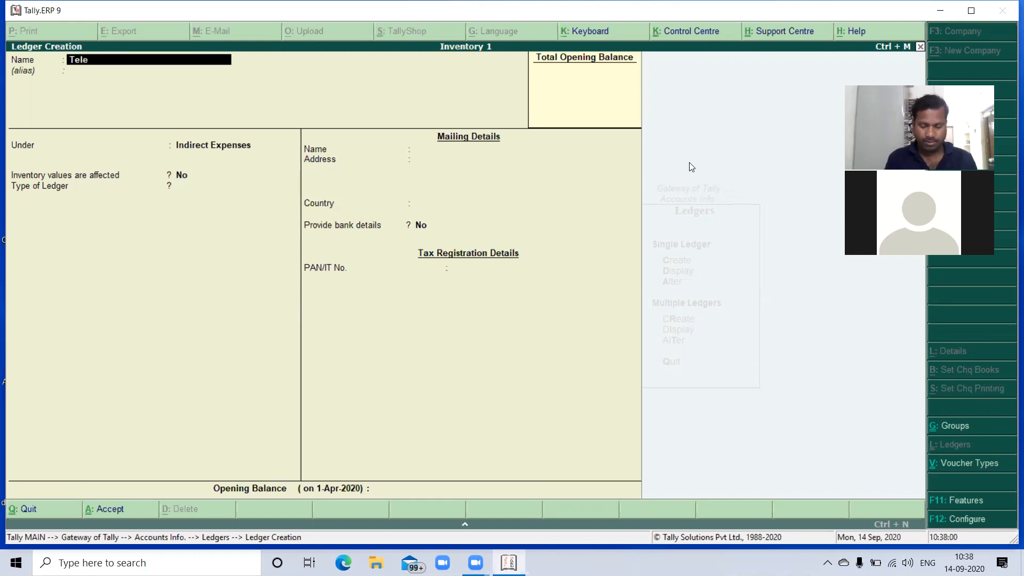
{"action": "type", "text": " Phone B"}
{"action": "key", "text": "Return"}
{"action": "key", "text": "Return"}
{"action": "key", "text": "Return"}
{"action": "key", "text": "Return"}
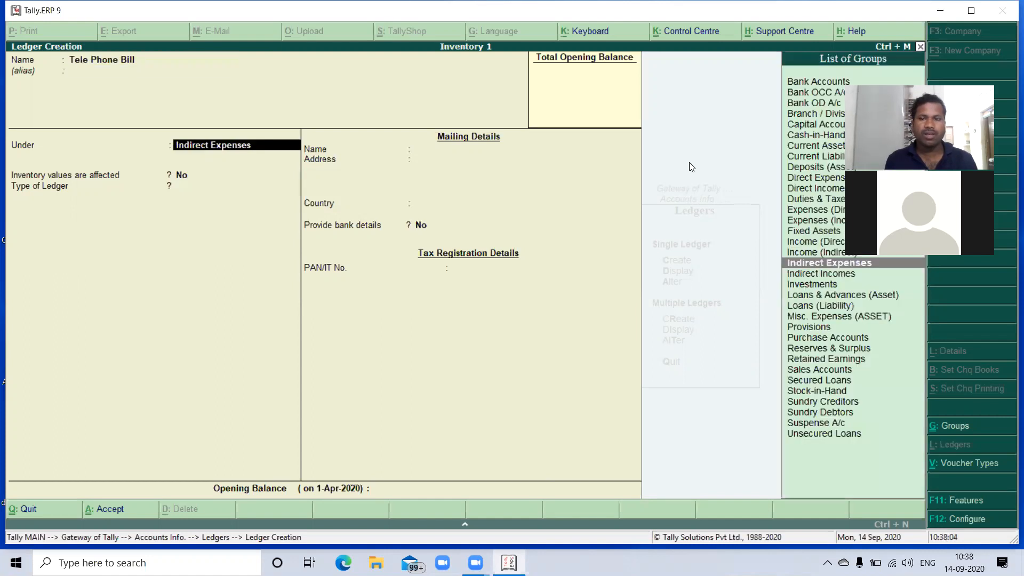
{"action": "key", "text": "Return"}
{"action": "key", "text": "Return"}
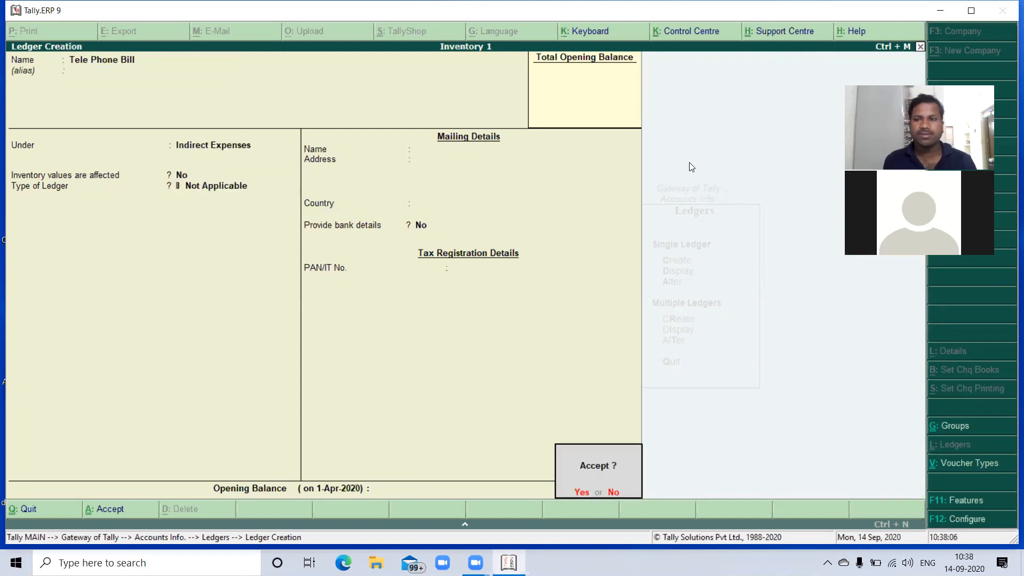
{"action": "key", "text": "Return"}
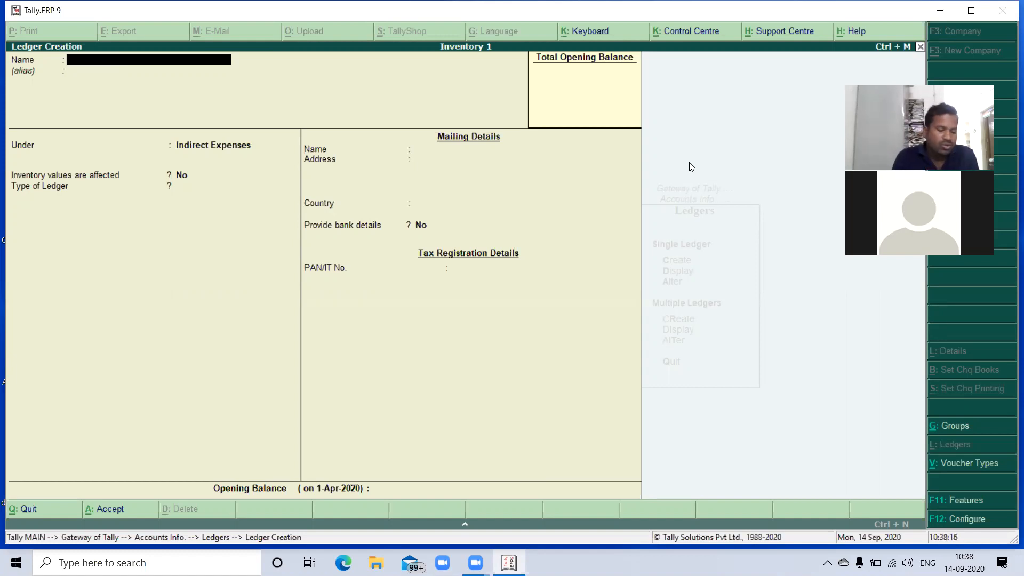
{"action": "key", "text": "Escape"}
{"action": "key", "text": "y"}
{"action": "key", "text": "Escape"}
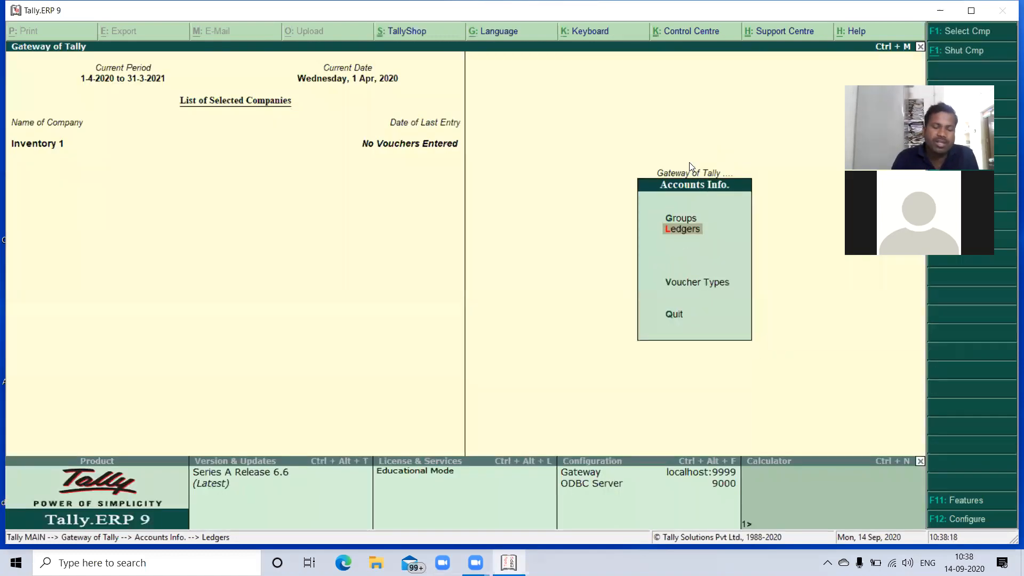
{"action": "key", "text": "Escape"}
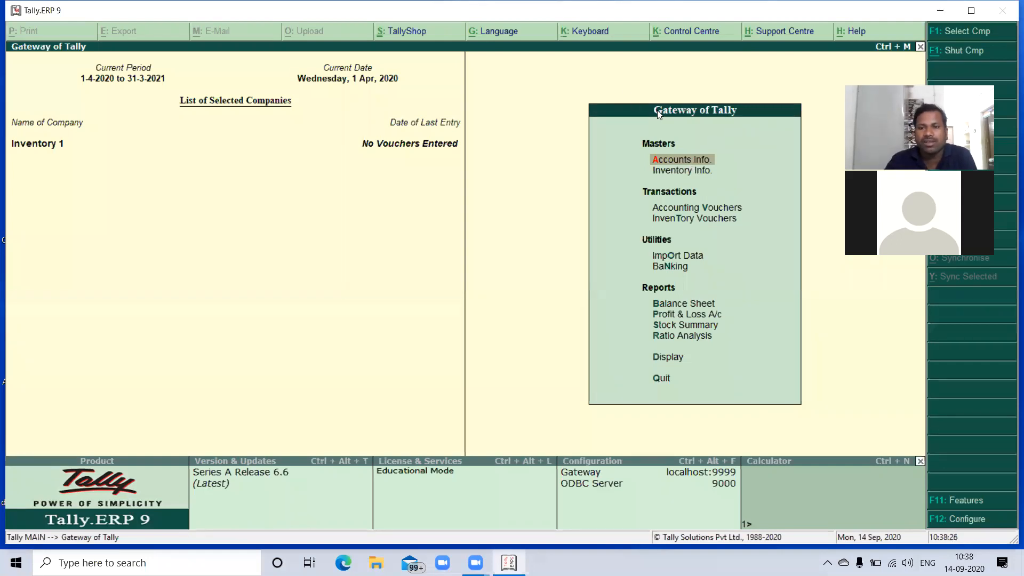
- Examine the stock group options and the single Stock Group Creation form in the inventory masters without creating anything
{"action": "key", "text": "Down"}
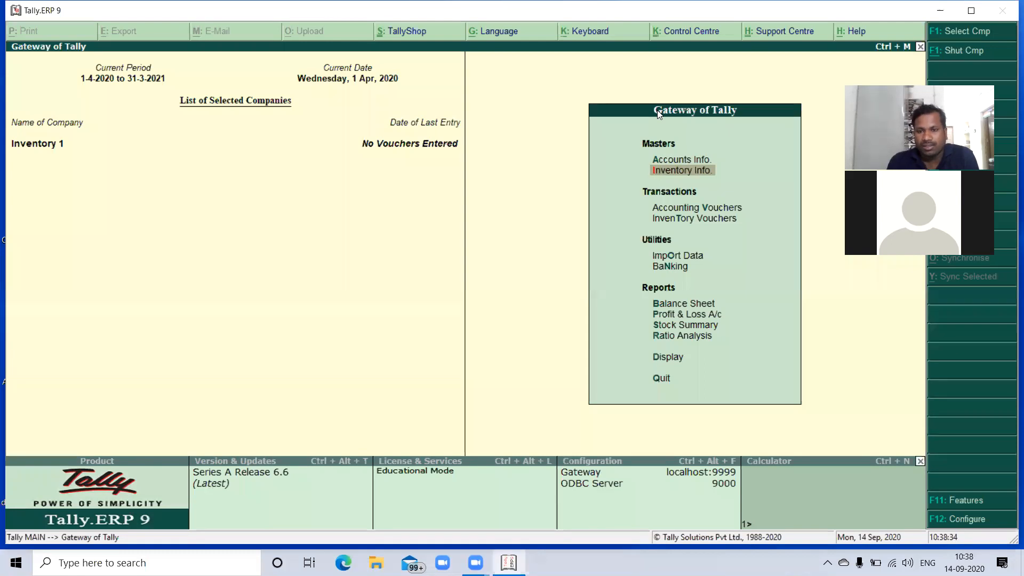
{"action": "key", "text": "Return"}
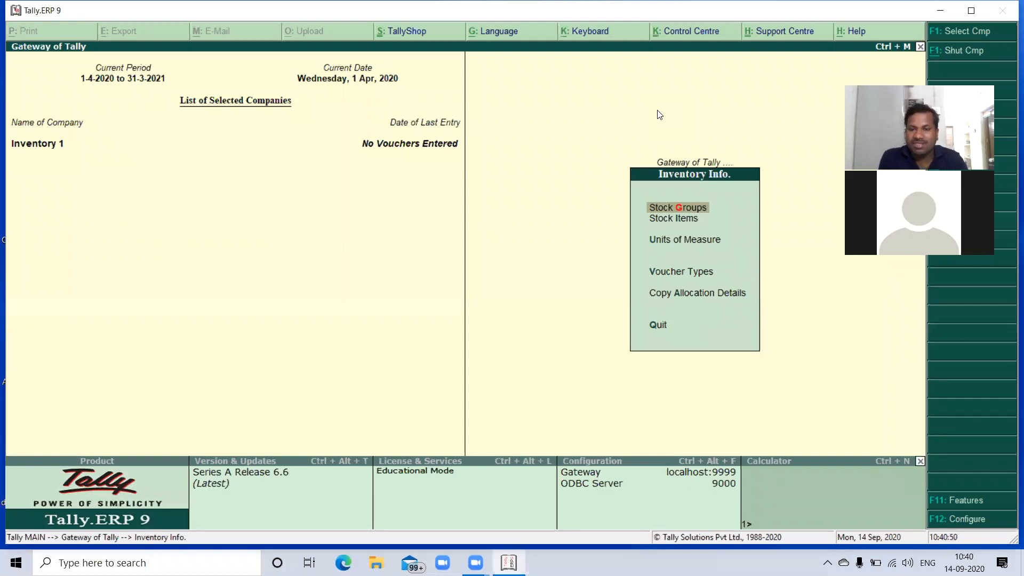
{"action": "key", "text": "Return"}
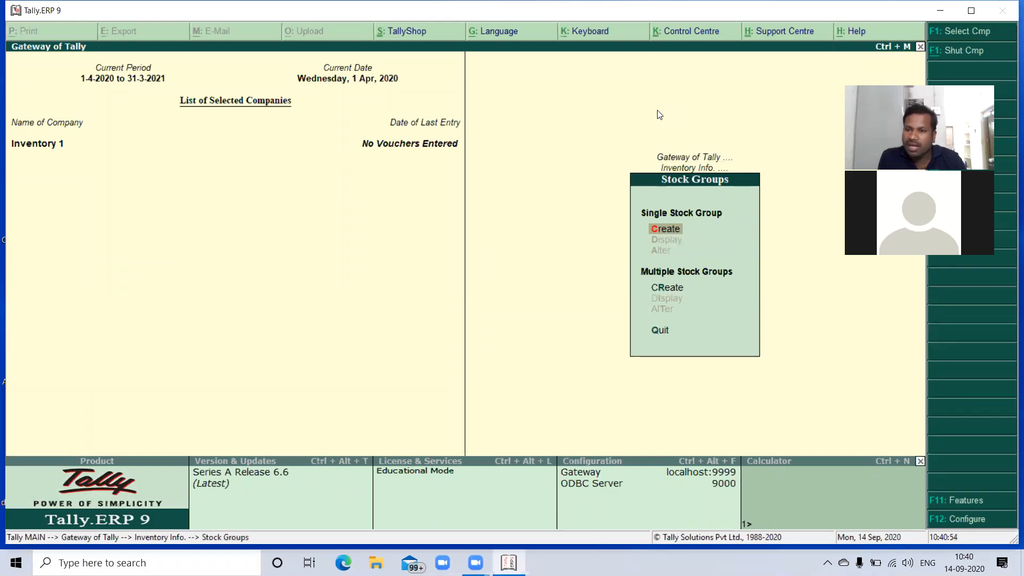
{"action": "key", "text": "Return"}
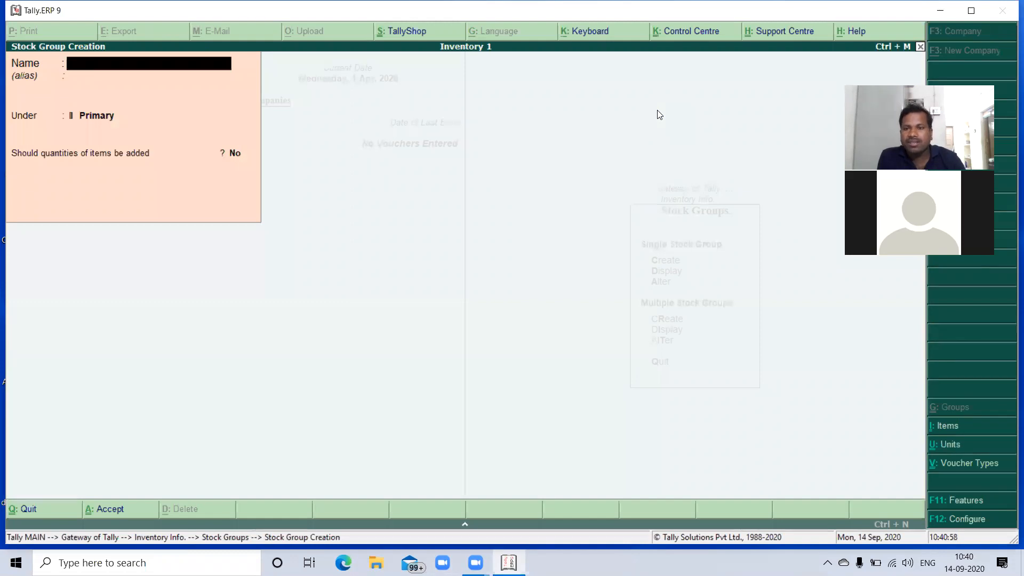
{"action": "key", "text": "Escape"}
{"action": "key", "text": "y"}
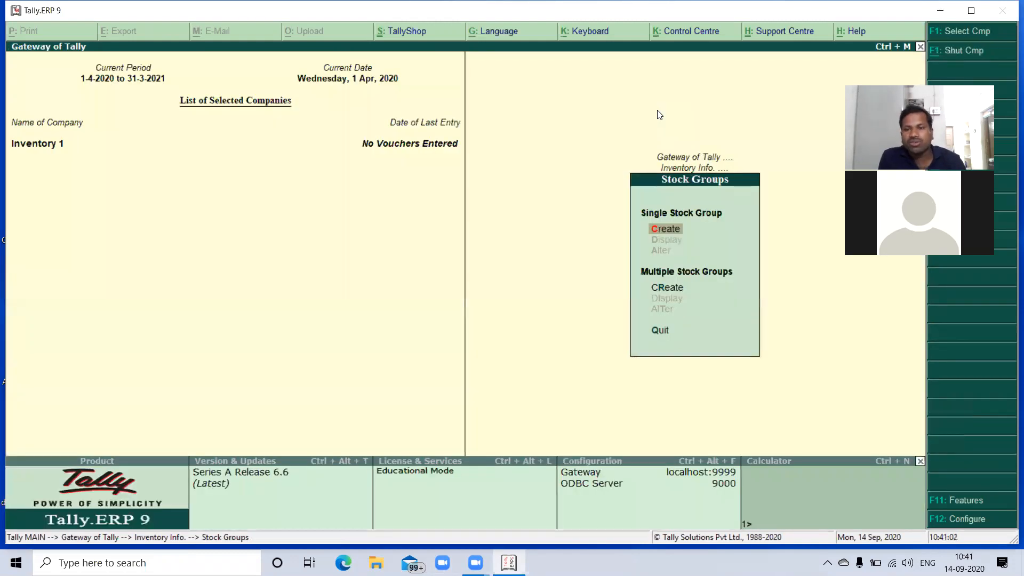
{"action": "key", "text": "Return"}
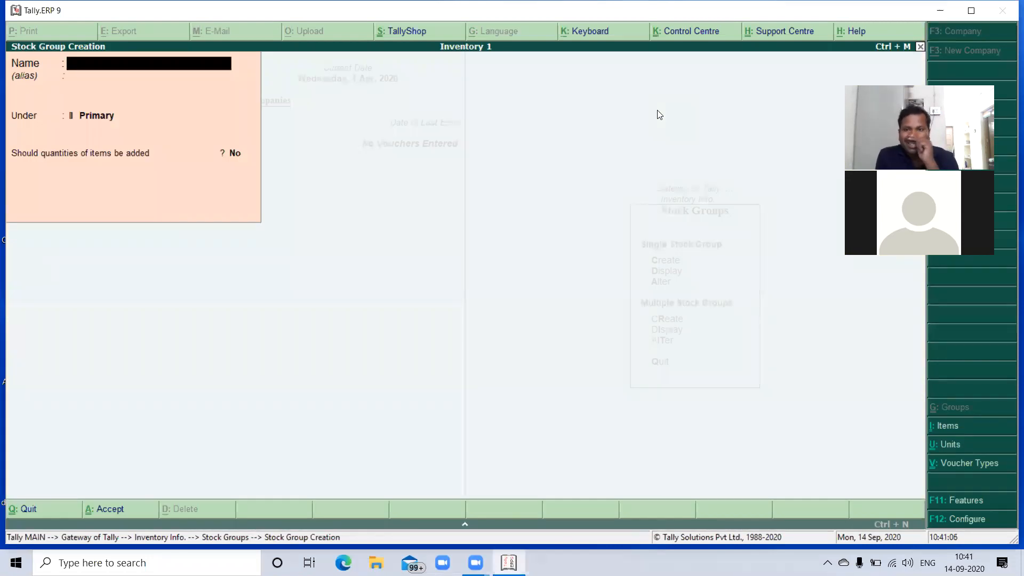
{"action": "key", "text": "Escape"}
{"action": "key", "text": "Return"}
{"action": "key", "text": "Escape"}
- Examine the single Stock Item Creation form and the Units of Measure options, and return to the Gateway of Tally
{"action": "key", "text": "Down"}
{"action": "key", "text": "Return"}
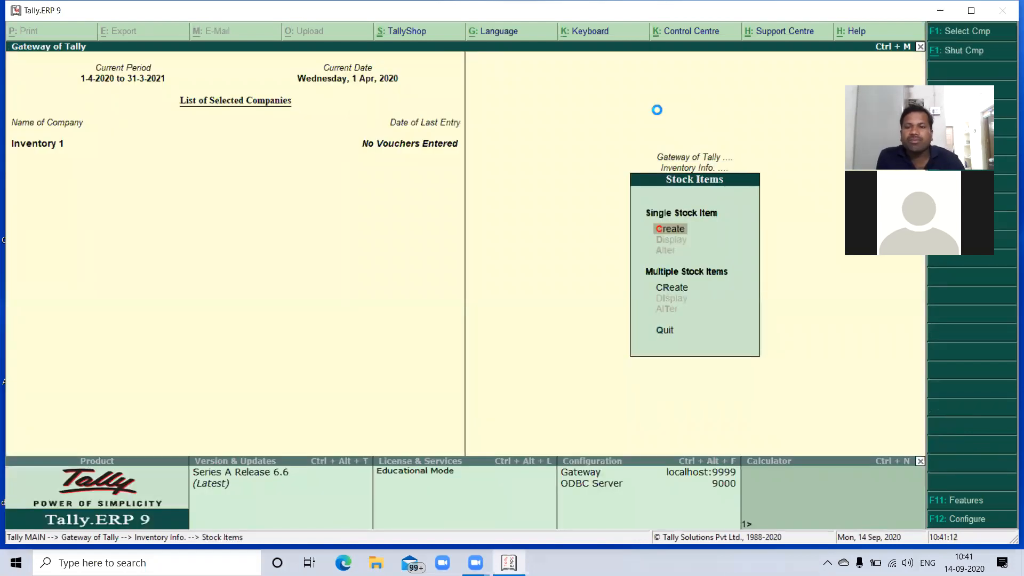
{"action": "key", "text": "Return"}
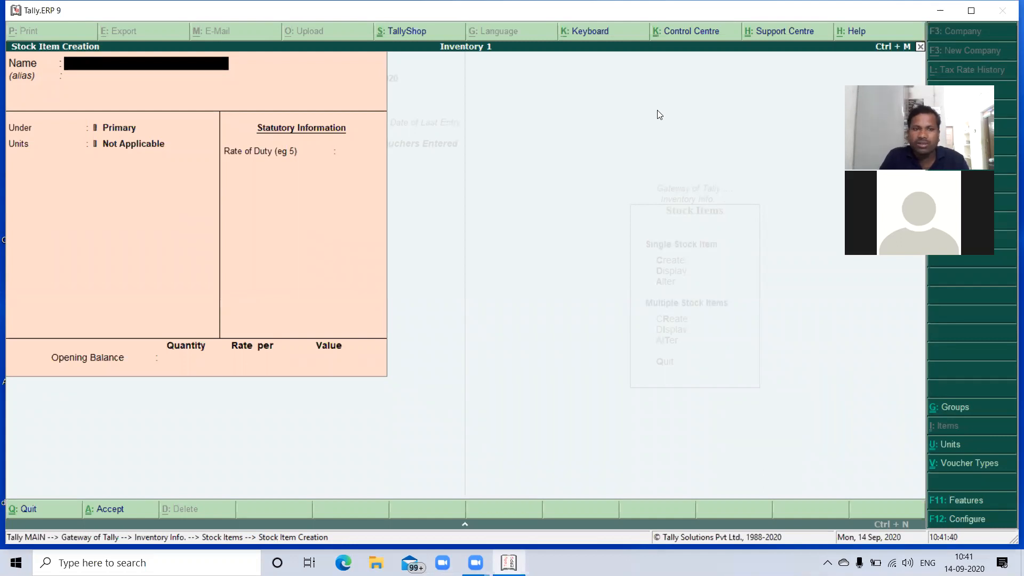
{"action": "key", "text": "Escape"}
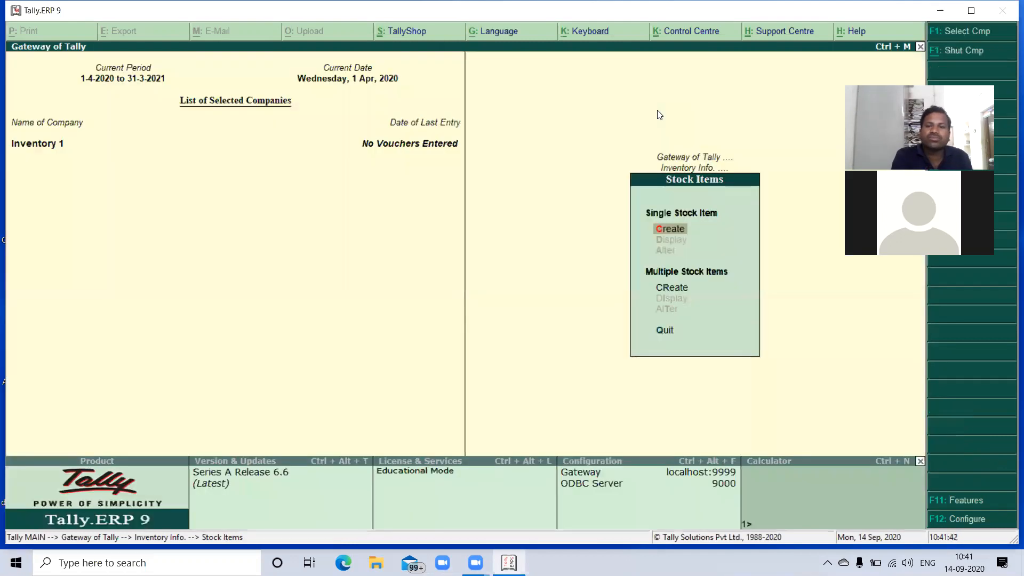
{"action": "key", "text": "Escape"}
{"action": "key", "text": "Down"}
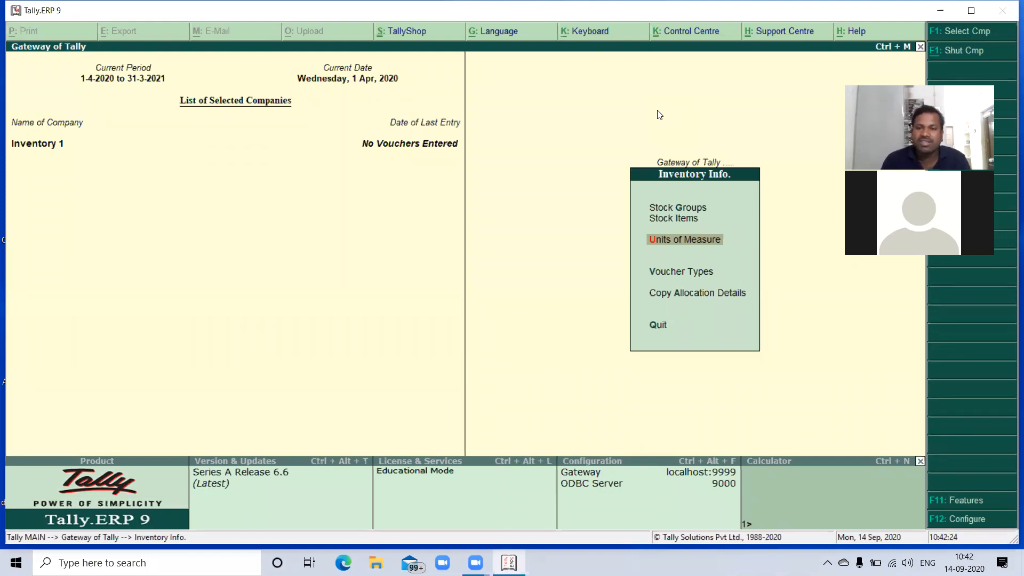
{"action": "key", "text": "Return"}
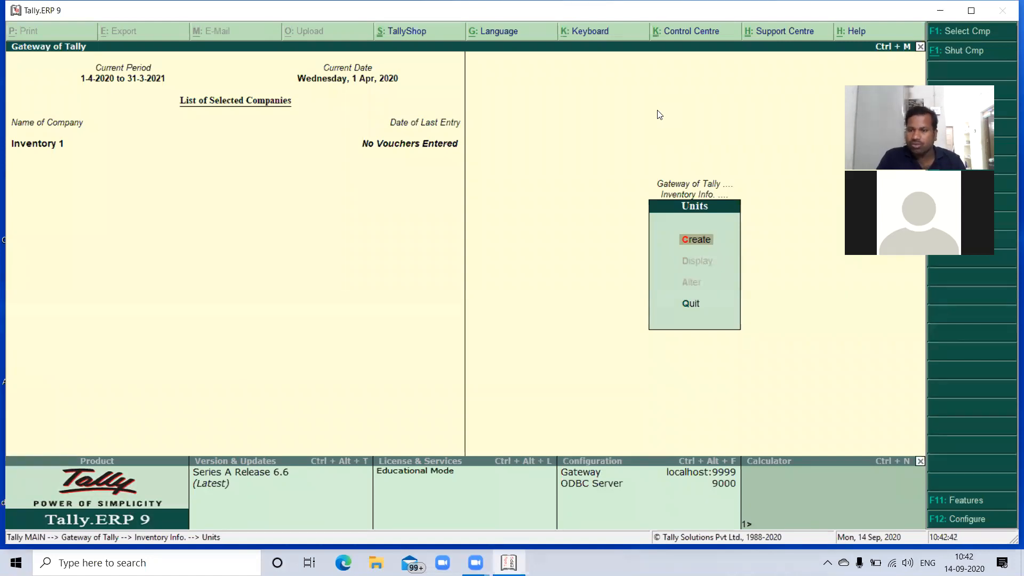
{"action": "key", "text": "Escape"}
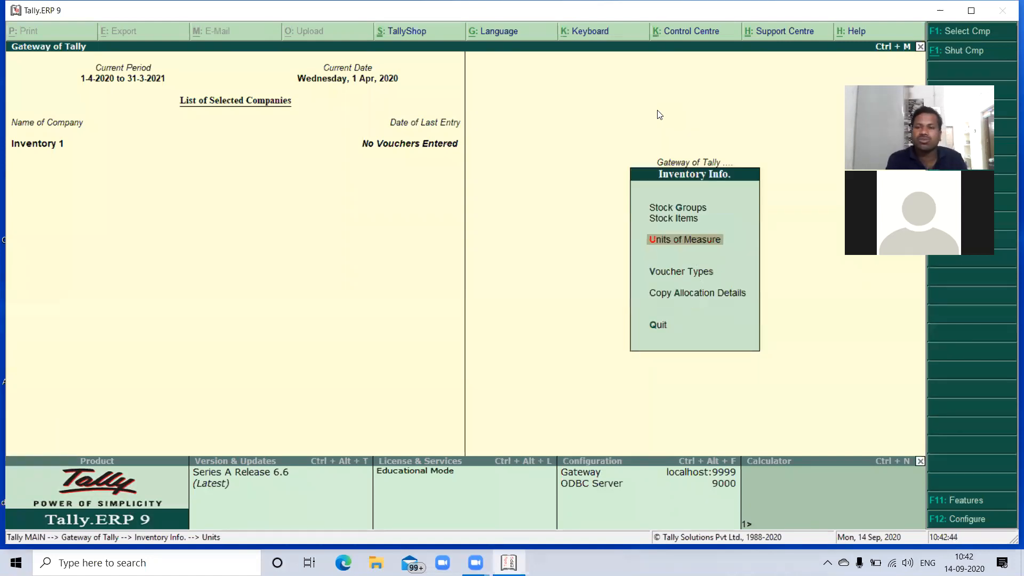
{"action": "key", "text": "Escape"}
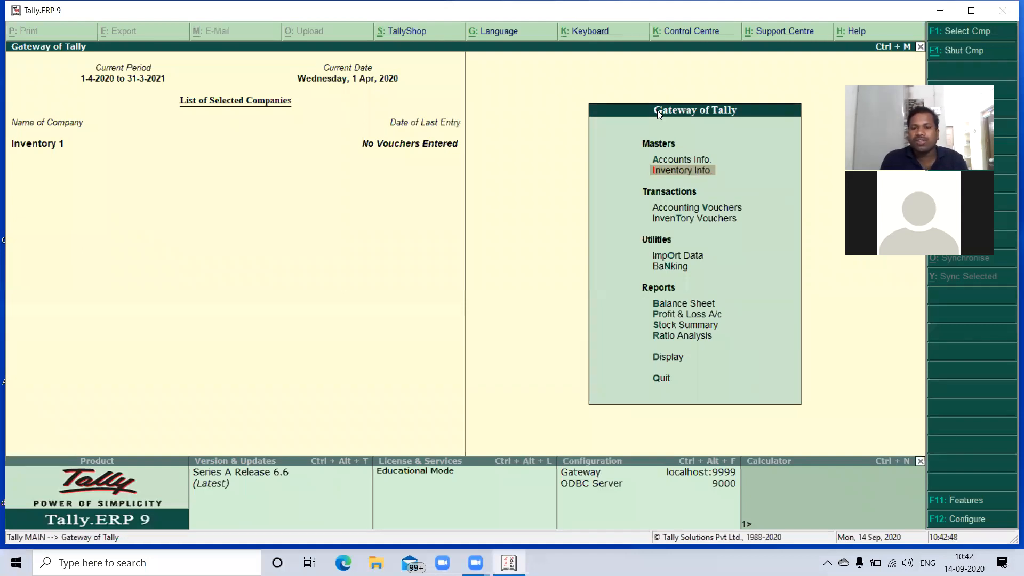
- Create a single stock group named Finished Goods under Primary with adding of item quantities set to No, and leave stock group creation
{"action": "key", "text": "Return"}
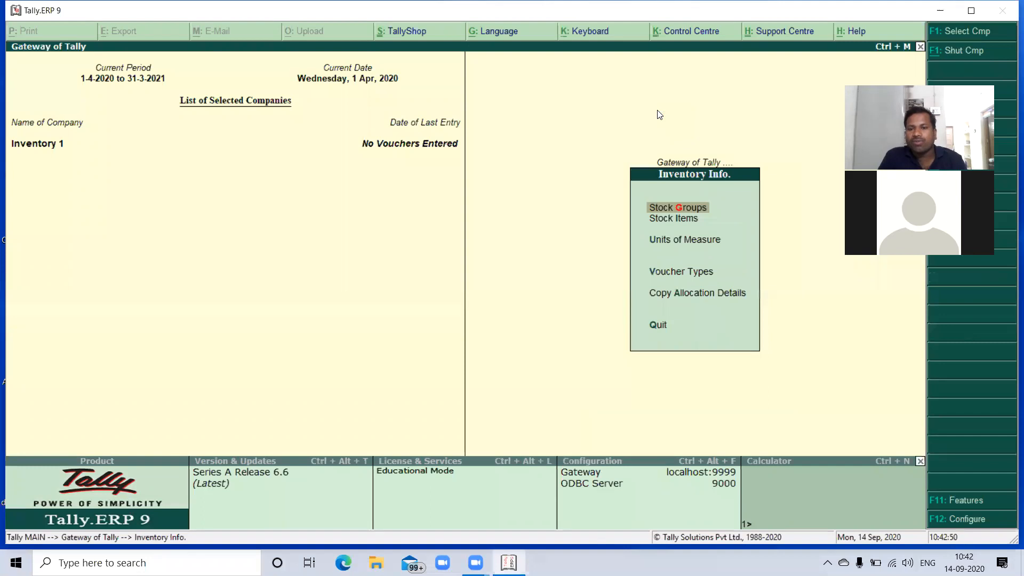
{"action": "key", "text": "Return"}
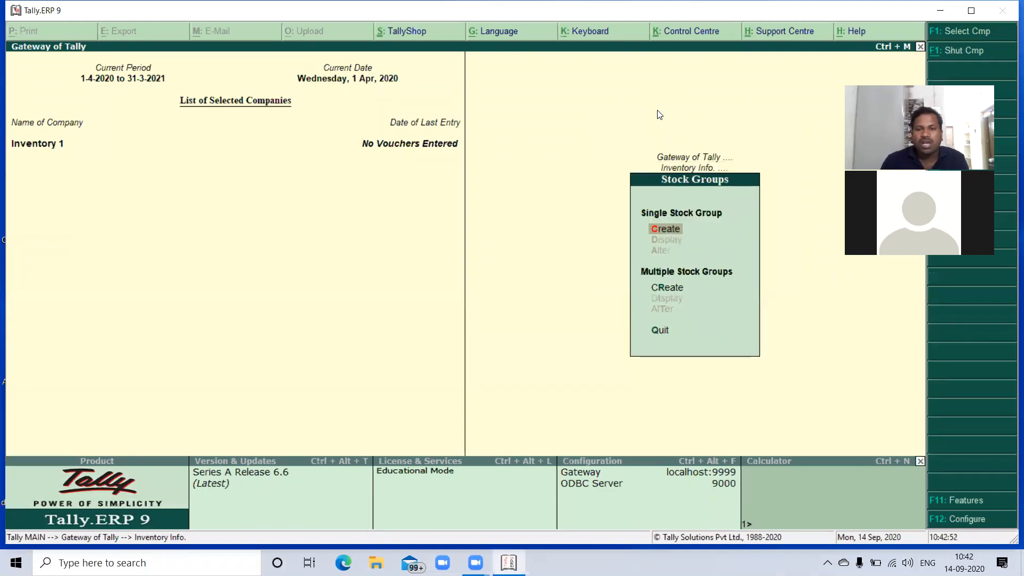
{"action": "key", "text": "Return"}
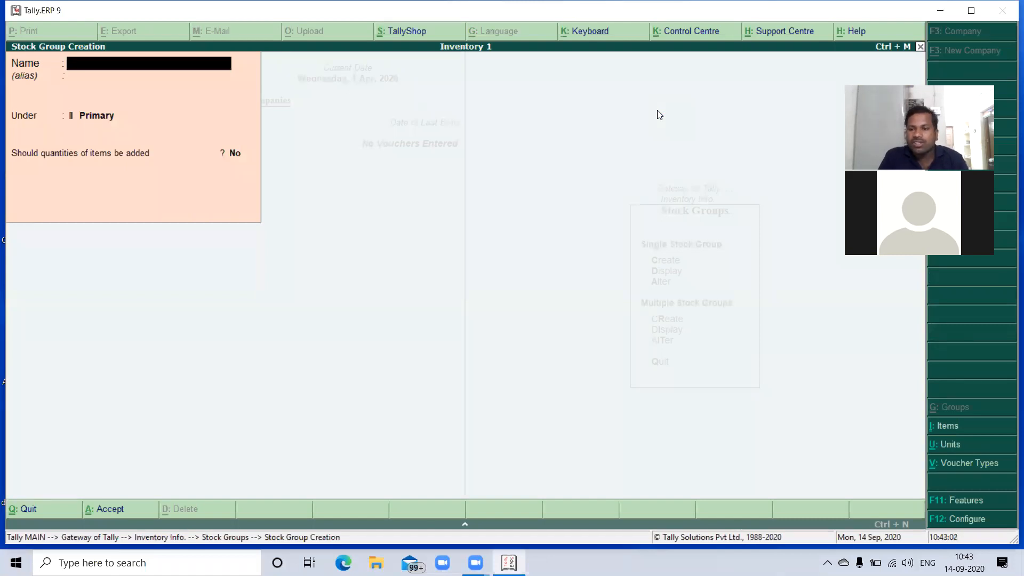
{"action": "type", "text": "Fi"}
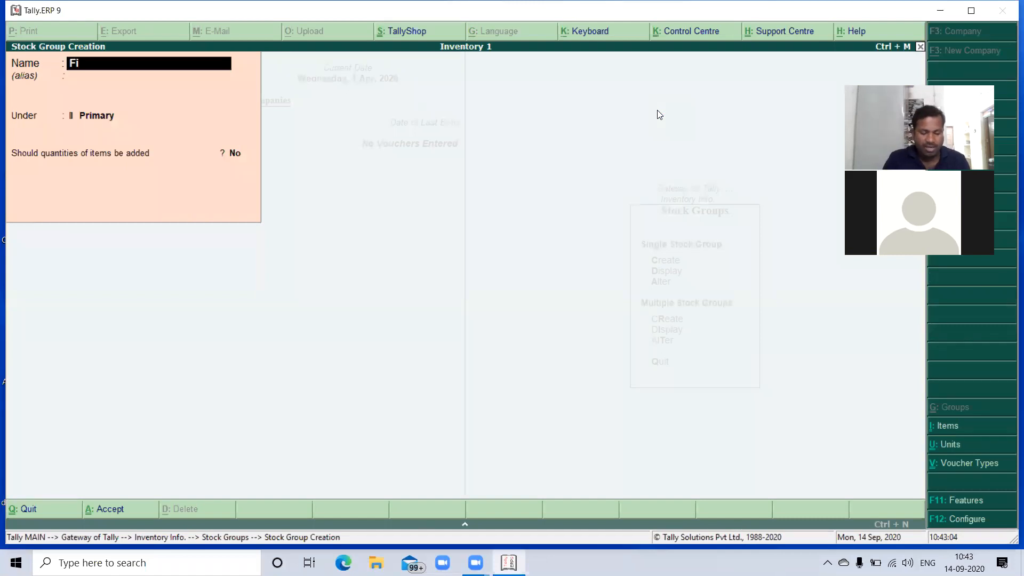
{"action": "type", "text": "nished Goods"}
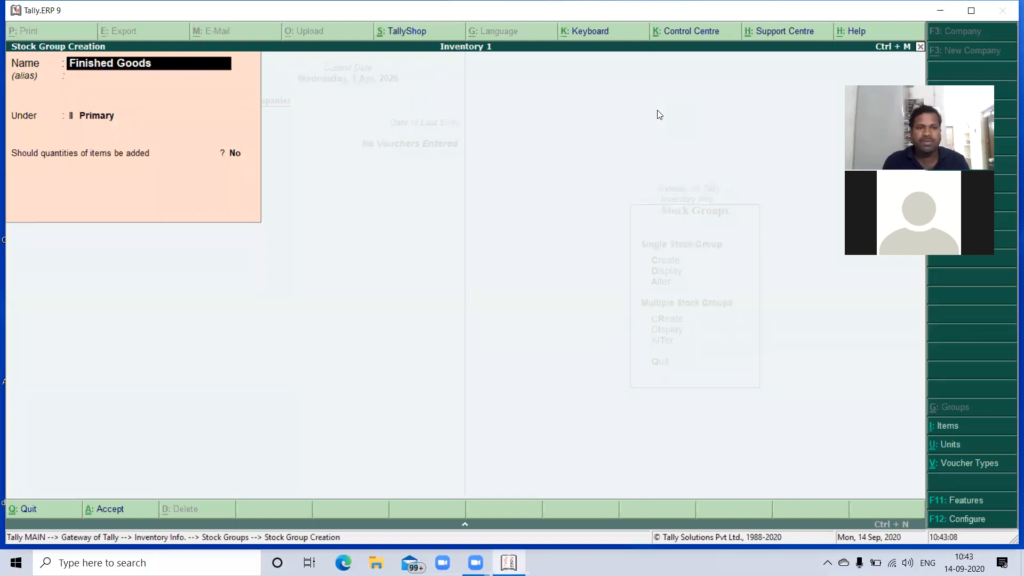
{"action": "key", "text": "Return"}
{"action": "key", "text": "Return"}
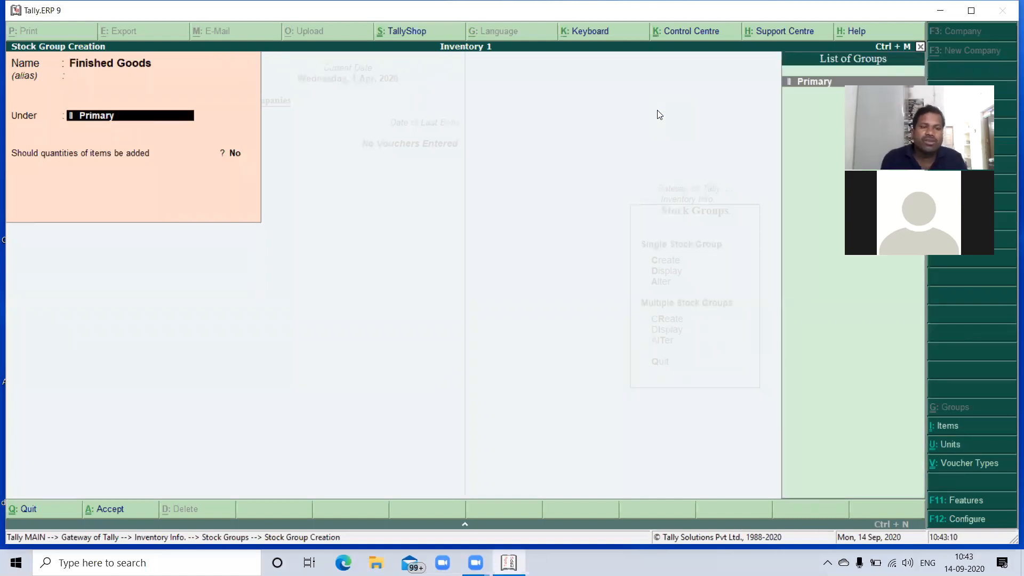
{"action": "key", "text": "Return"}
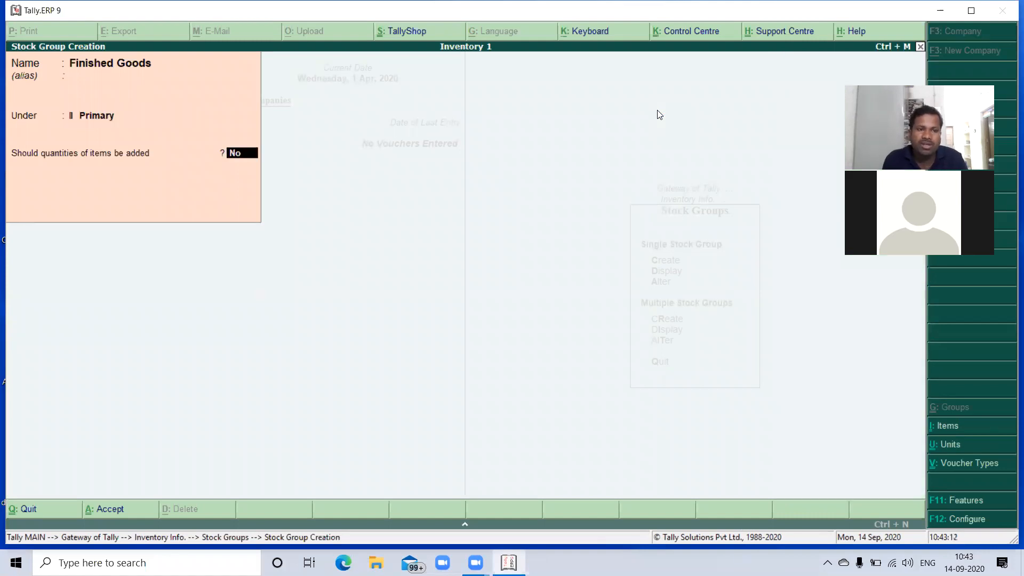
{"action": "key", "text": "Return"}
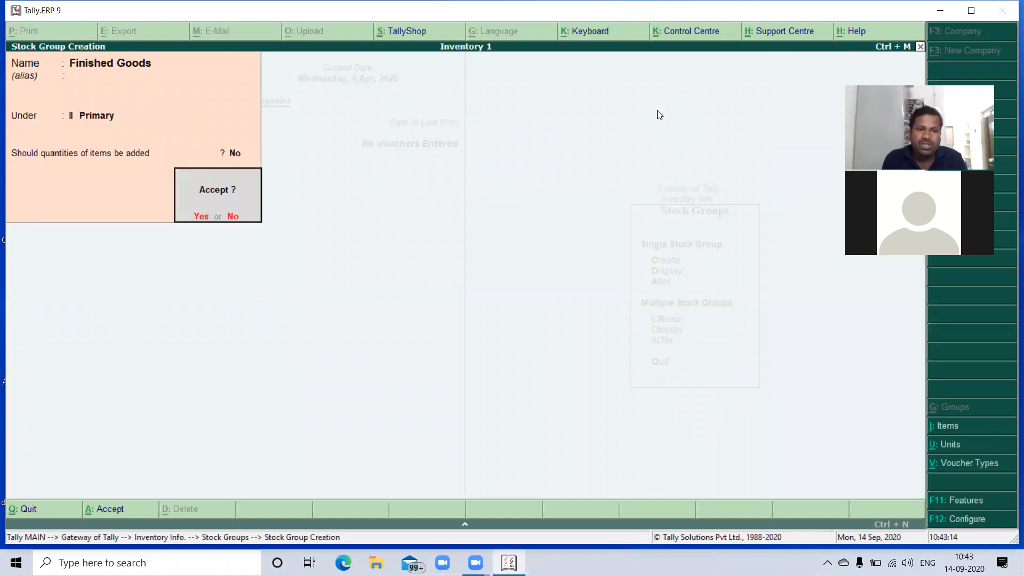
{"action": "key", "text": "Return"}
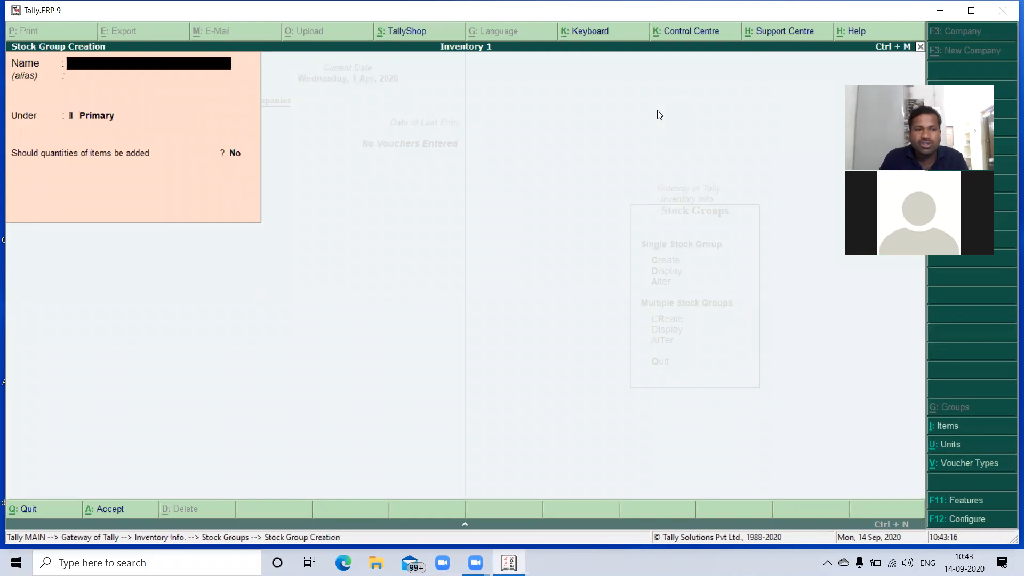
{"action": "key", "text": "Escape"}
{"action": "key", "text": "Return"}
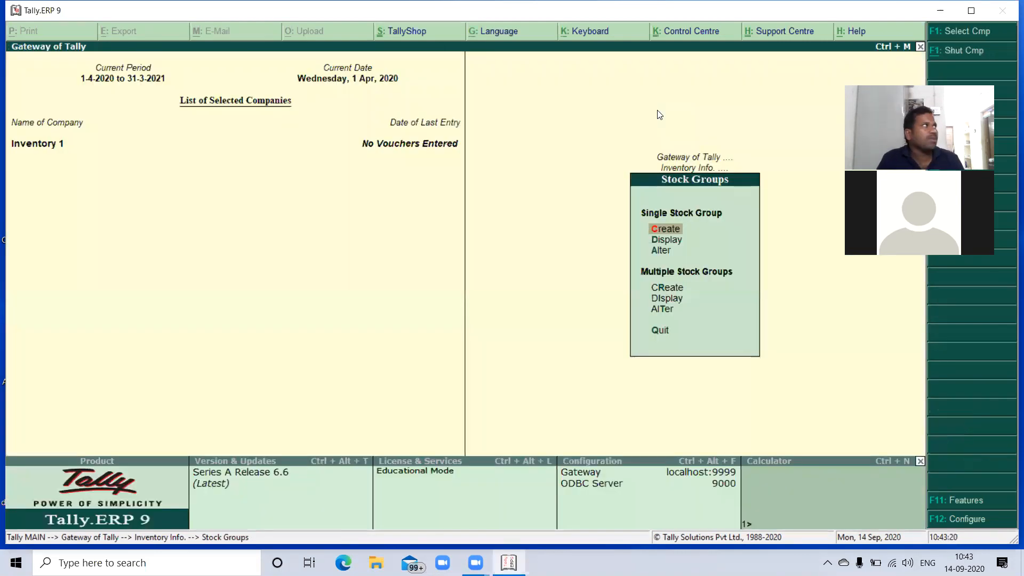
- Create a simple unit of measure with symbol no's, formal name Numbers and 0 decimal places, and leave unit creation
{"action": "key", "text": "Escape"}
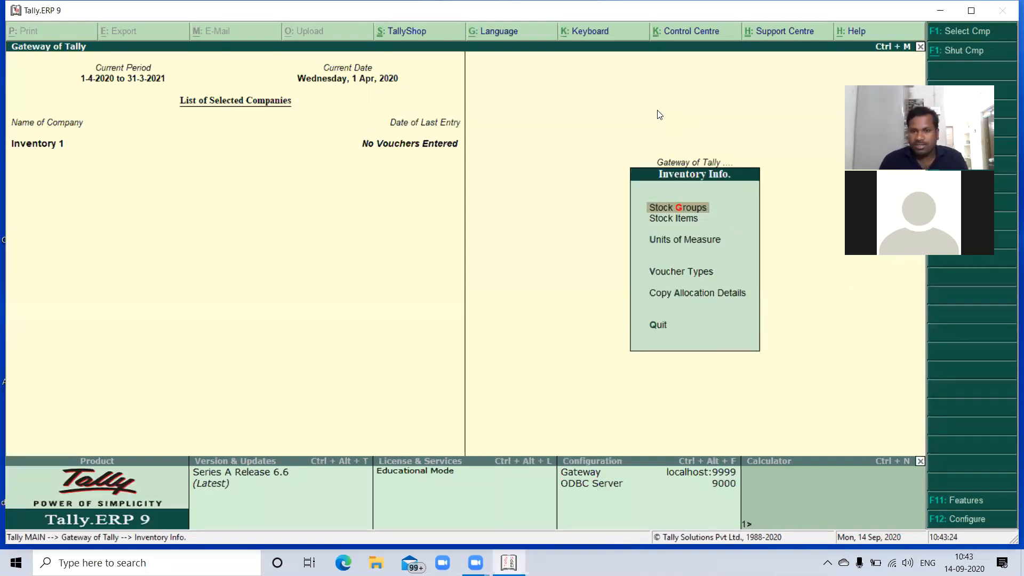
{"action": "key", "text": "Down"}
{"action": "key", "text": "Down"}
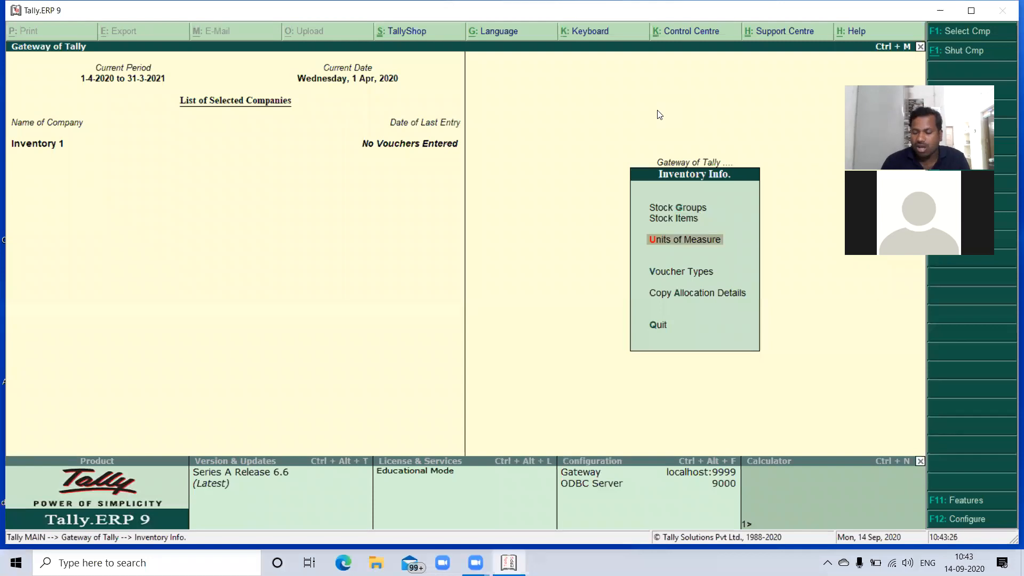
{"action": "key", "text": "Up"}
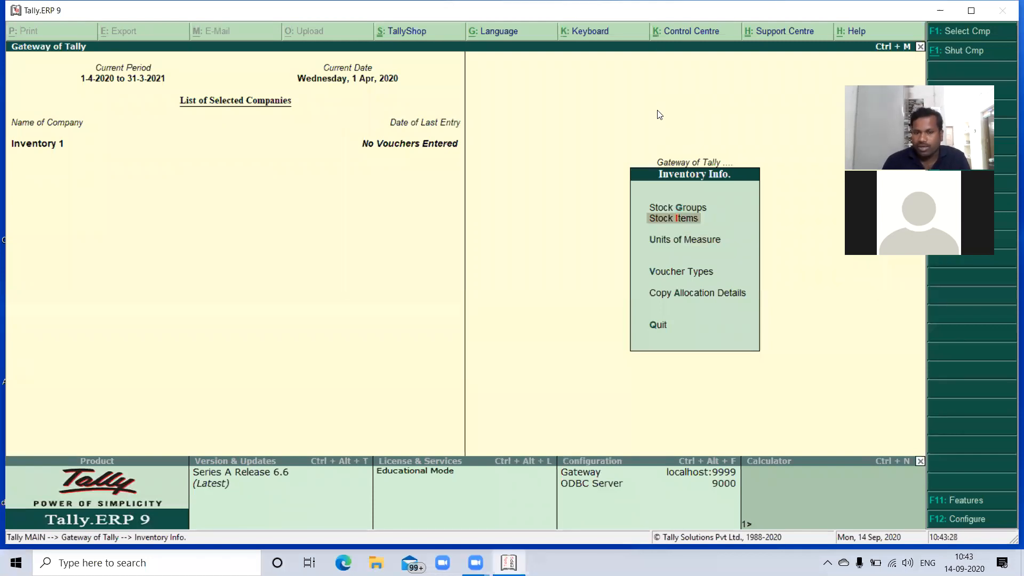
{"action": "key", "text": "Down"}
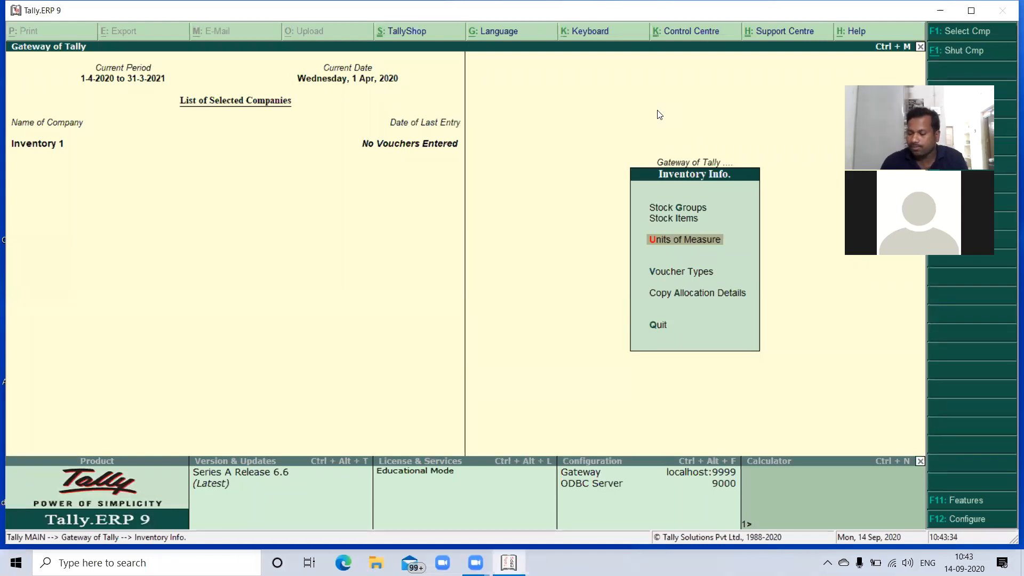
{"action": "key", "text": "Return"}
{"action": "key", "text": "Return"}
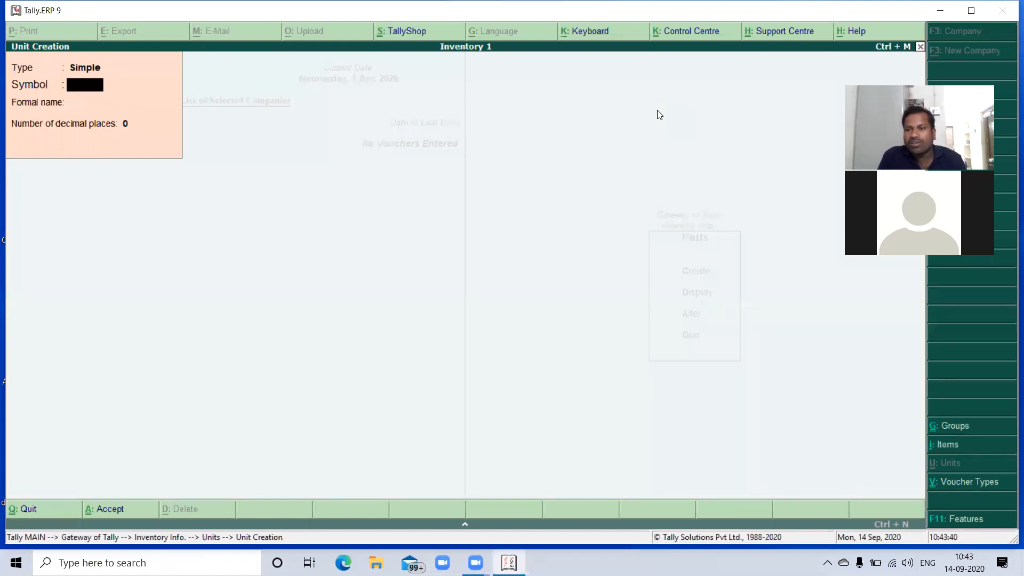
{"action": "type", "text": "no's"}
{"action": "key", "text": "Return"}
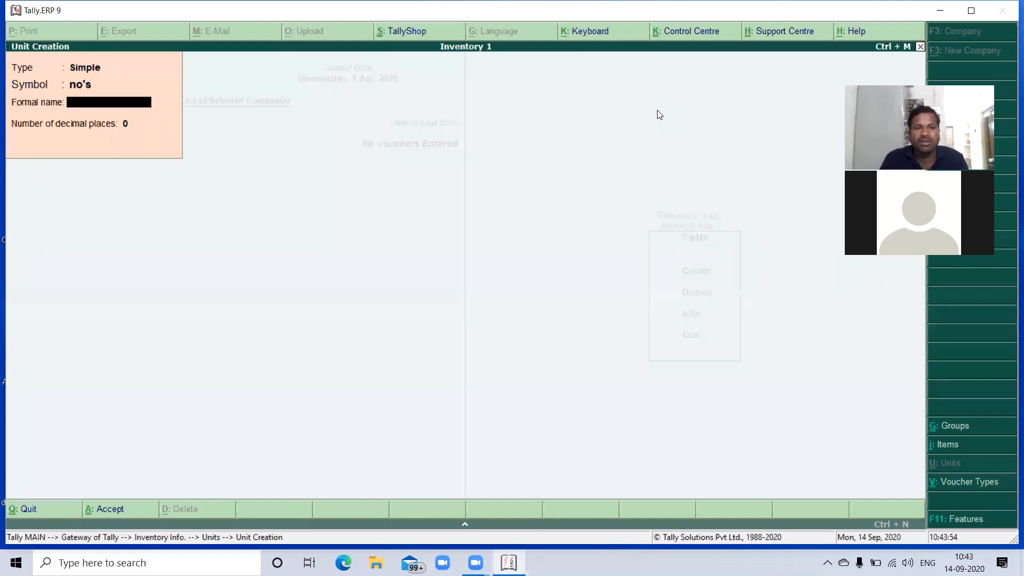
{"action": "type", "text": "Numbers"}
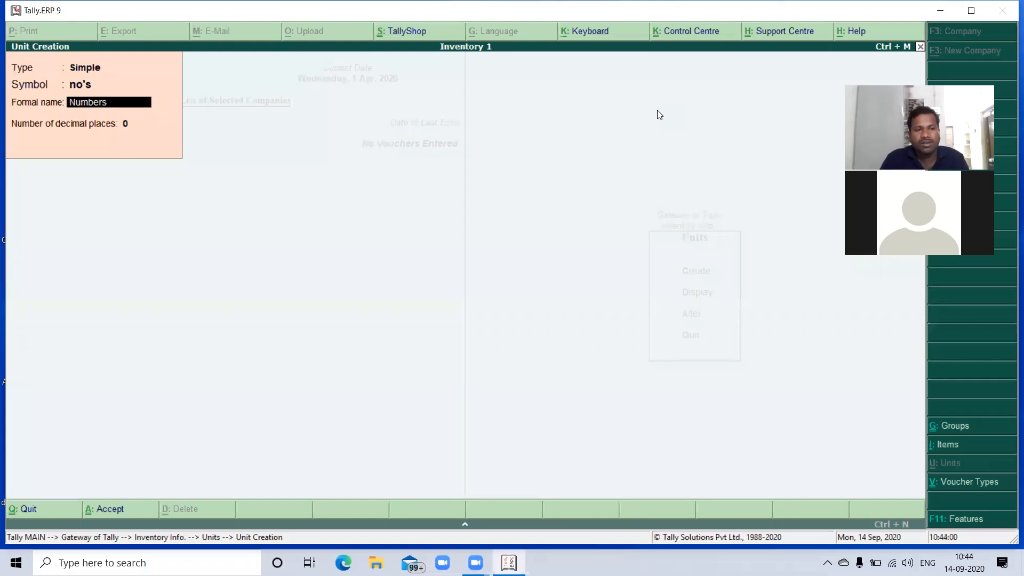
{"action": "key", "text": "Return"}
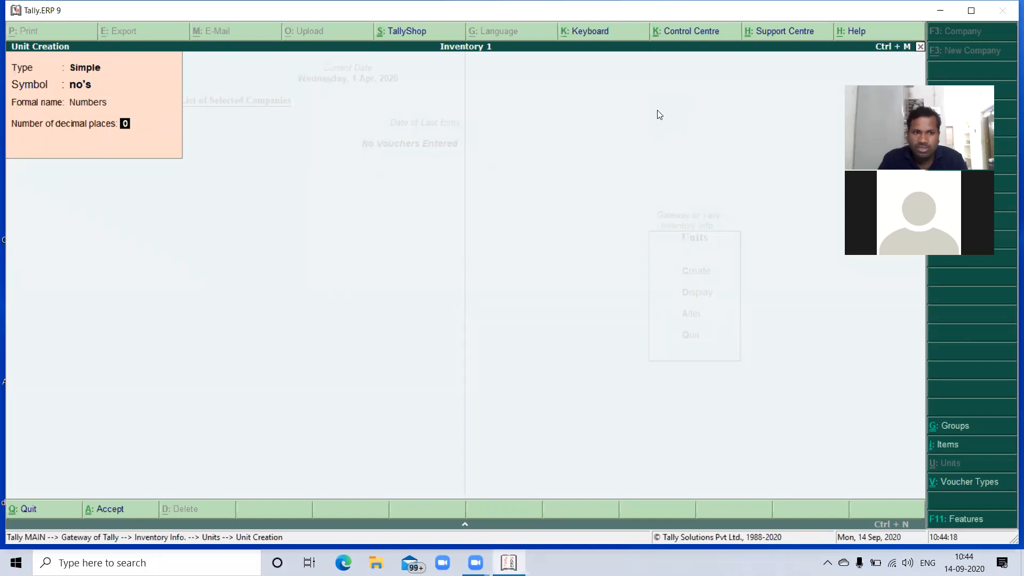
{"action": "key", "text": "Return"}
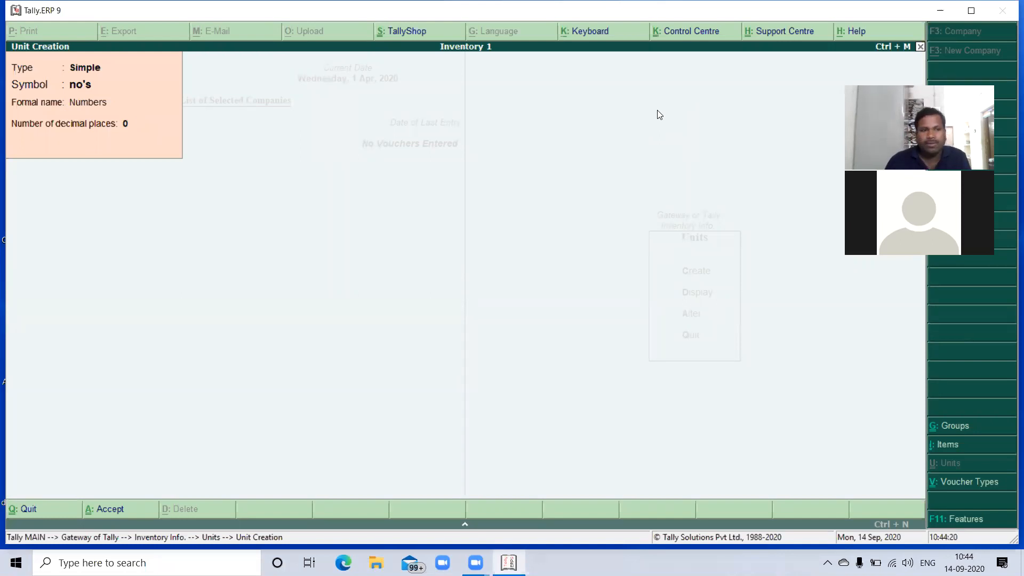
{"action": "key", "text": "Return"}
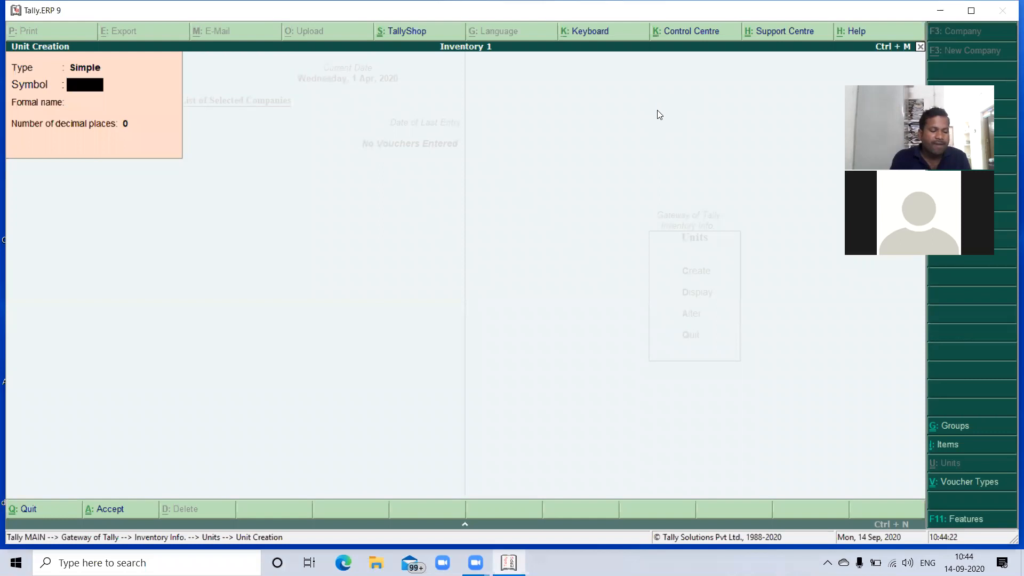
{"action": "key", "text": "Escape"}
{"action": "key", "text": "Return"}
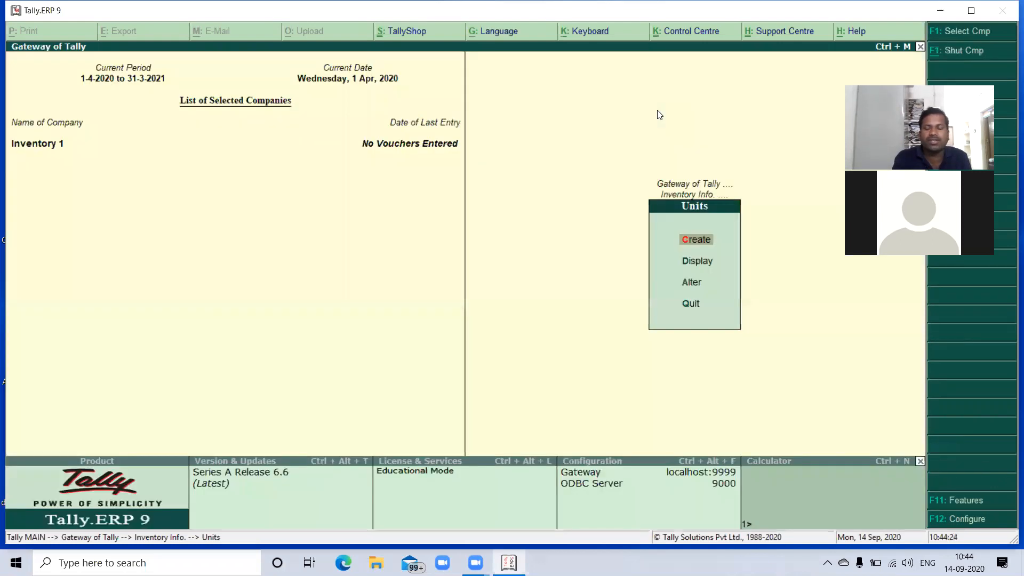
{"action": "key", "text": "Escape"}
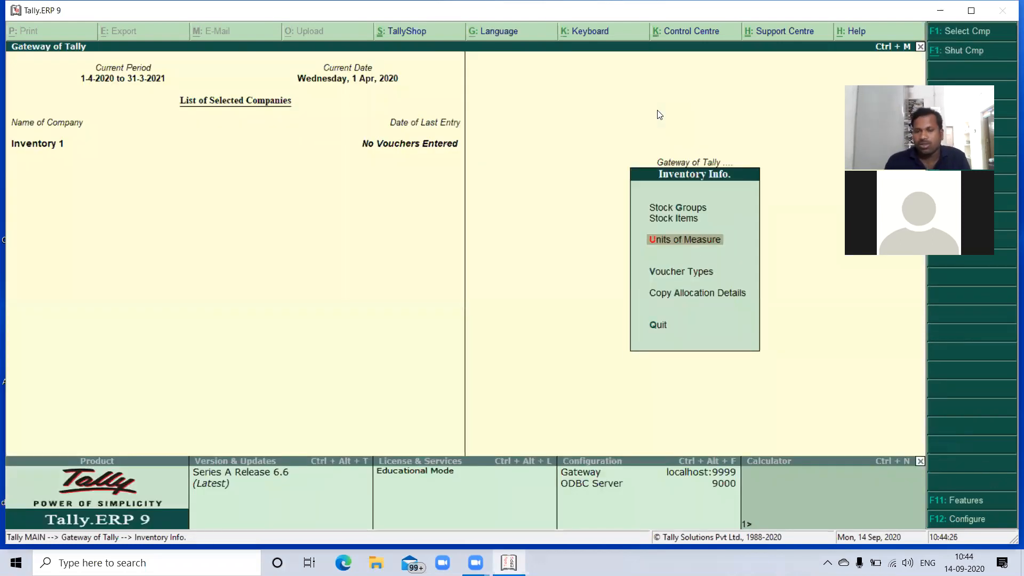
- Start a single stock item named Watches under Finished Goods, with no's as its unit and the rate of duty left at 0
{"action": "key", "text": "Up"}
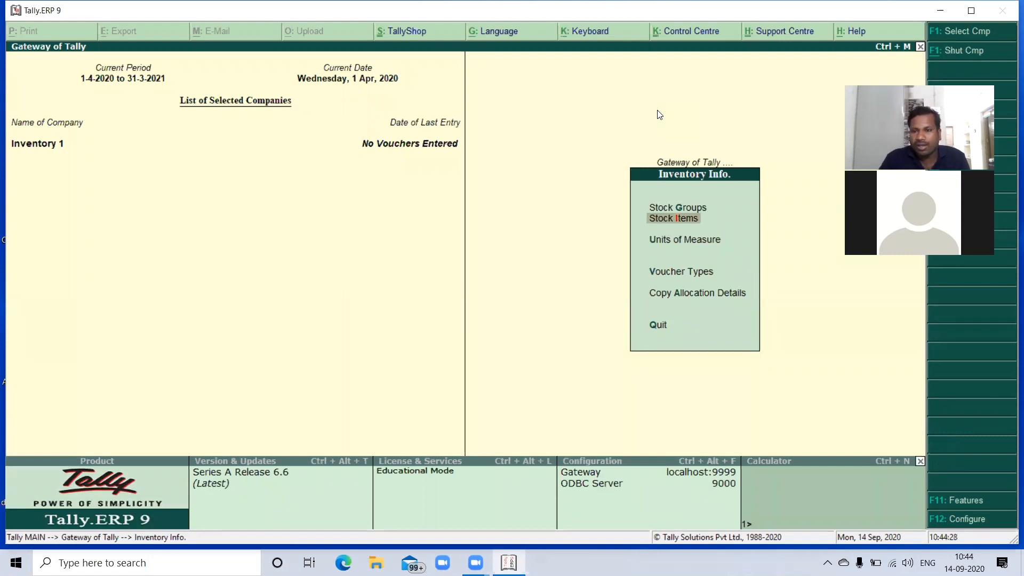
{"action": "key", "text": "Return"}
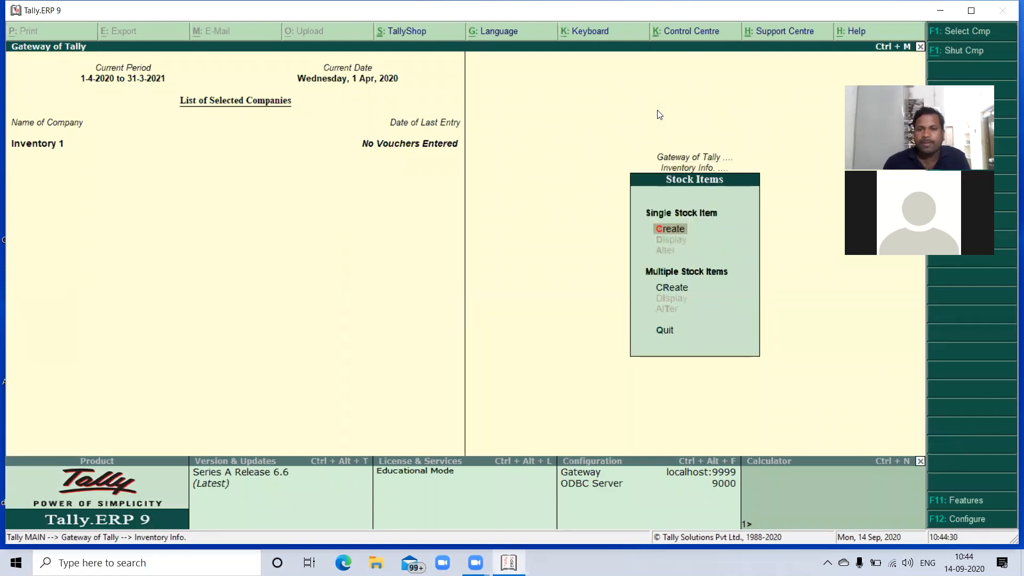
{"action": "key", "text": "Return"}
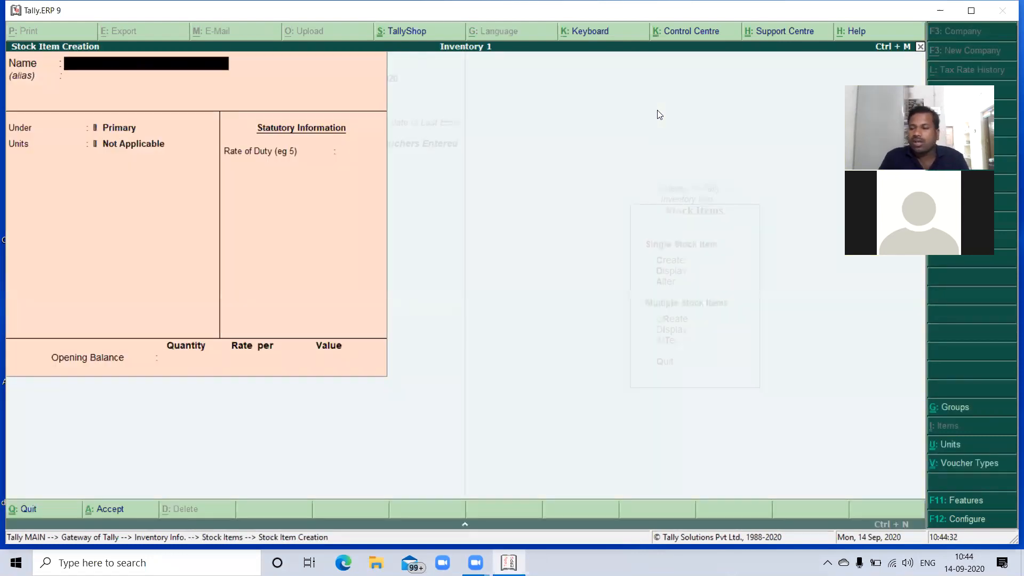
{"action": "type", "text": "Wa"}
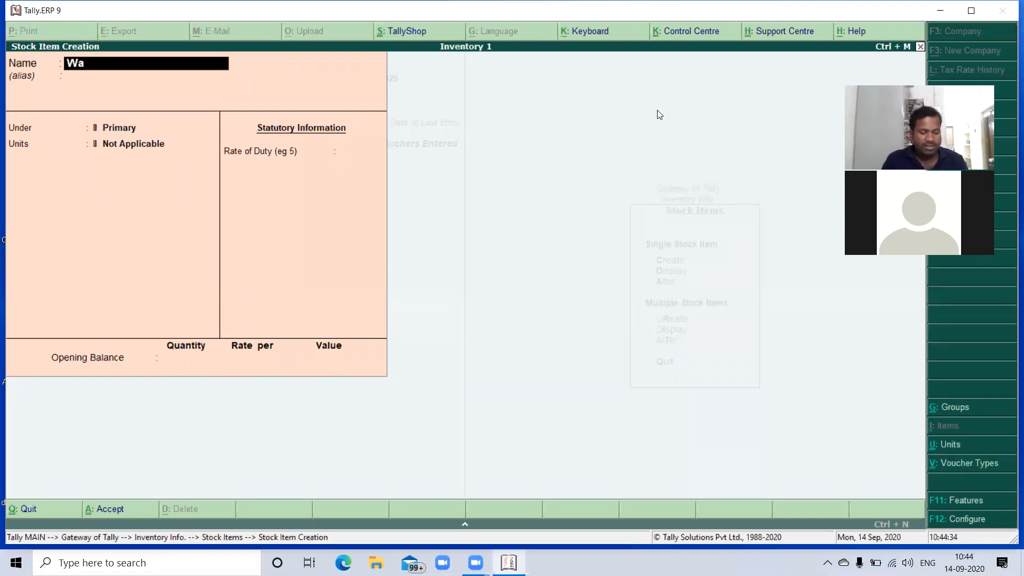
{"action": "type", "text": "tches"}
{"action": "key", "text": "Return"}
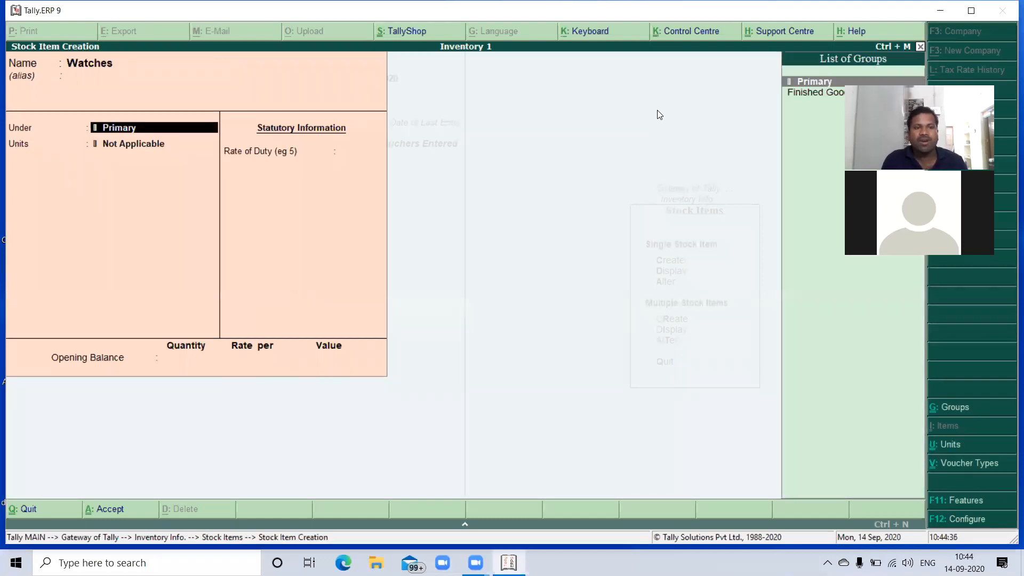
{"action": "key", "text": "Down"}
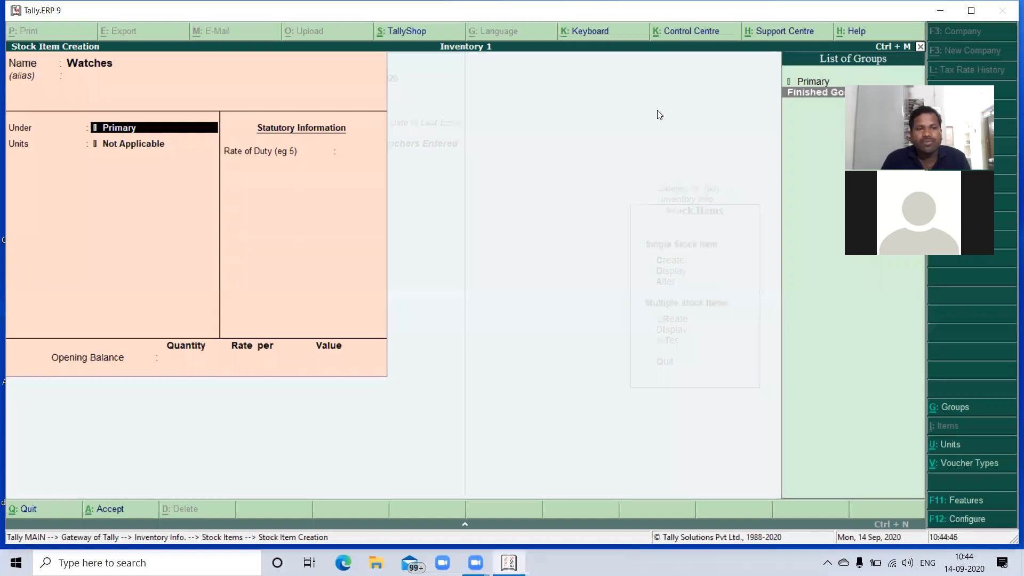
{"action": "key", "text": "Return"}
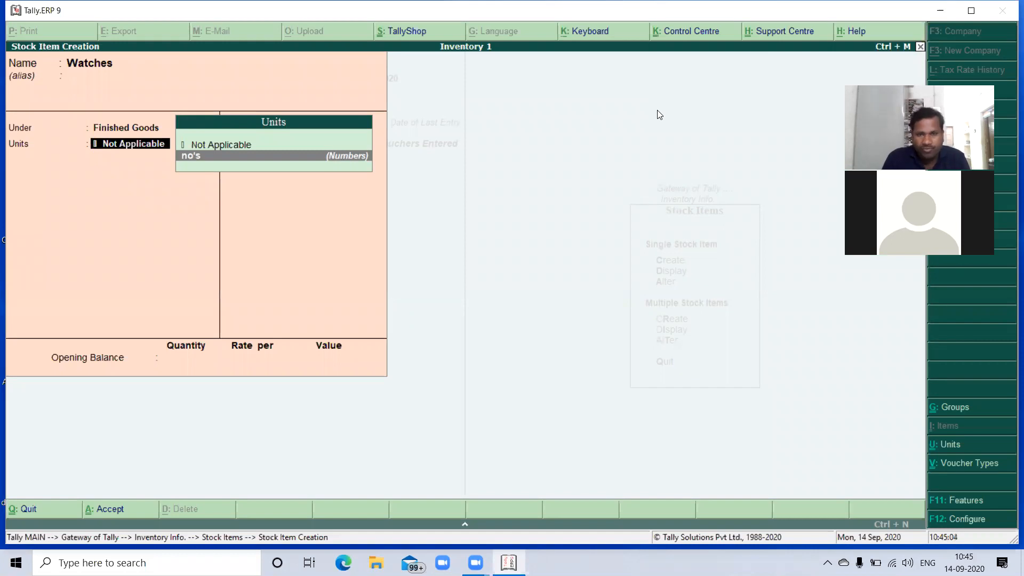
{"action": "key", "text": "Return"}
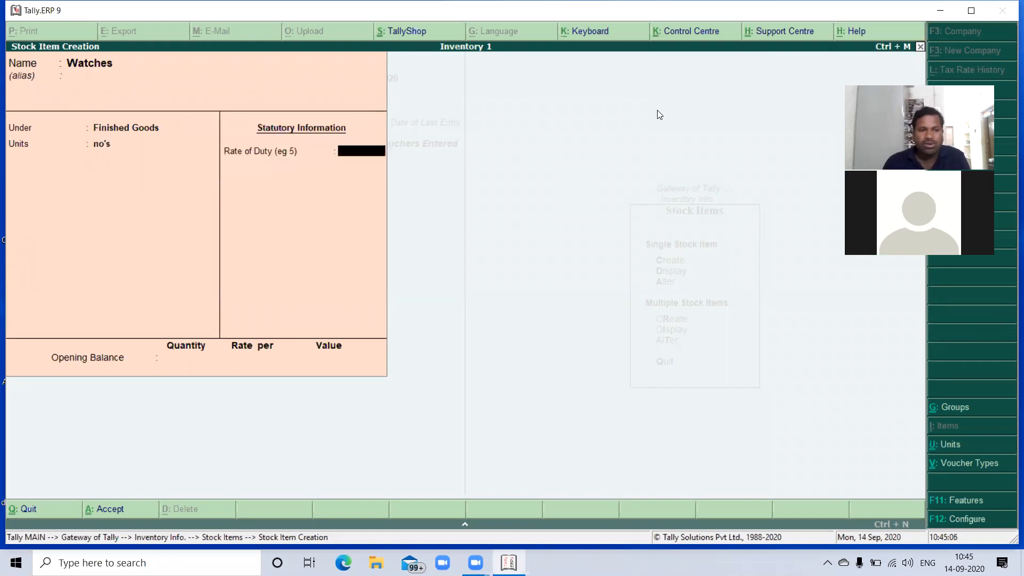
{"action": "key", "text": "Return"}
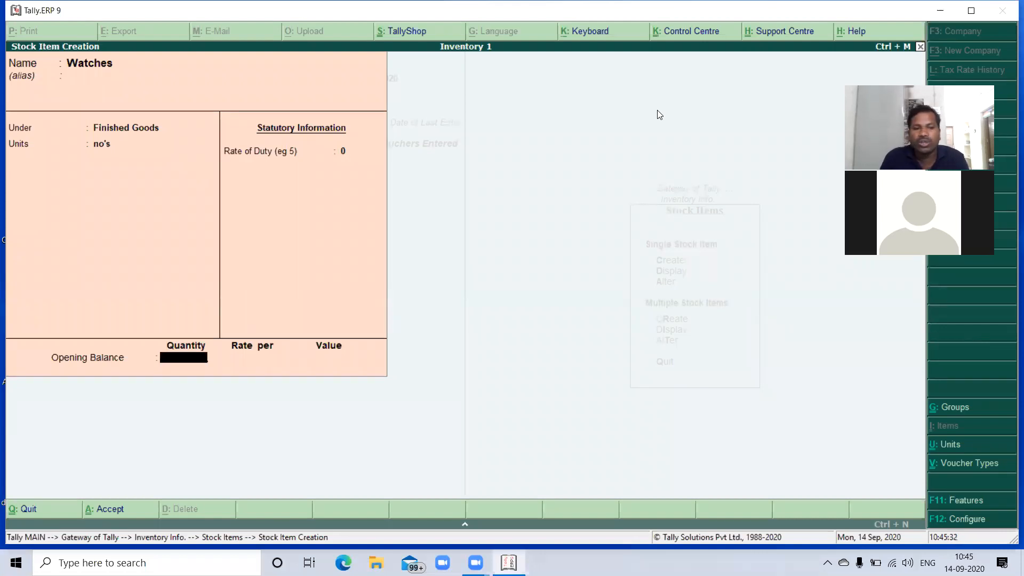
- Give Watches an opening balance of 20 no's at a rate of 300 per no's and save the stock item
{"action": "type", "text": "20"}
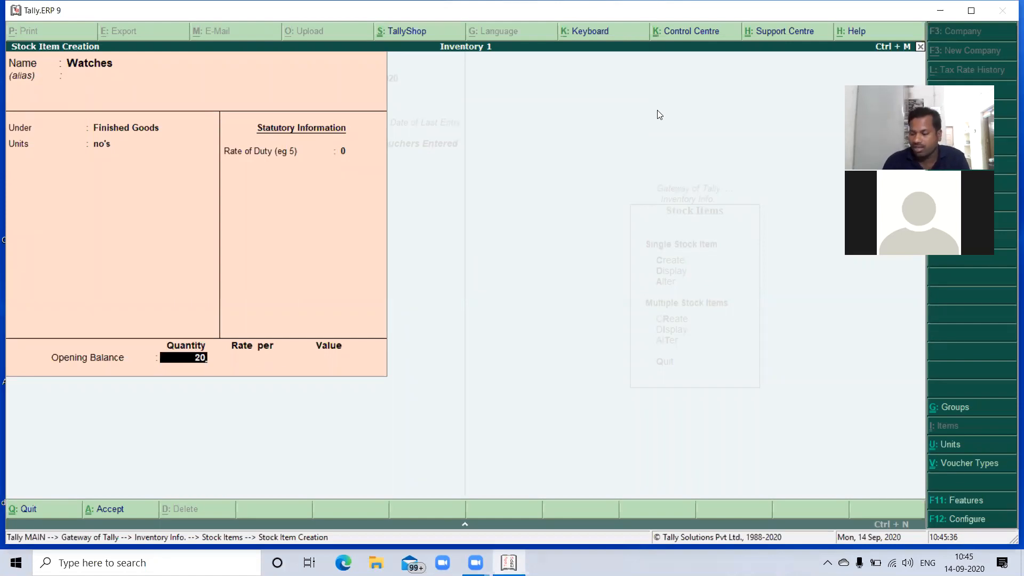
{"action": "key", "text": "Return"}
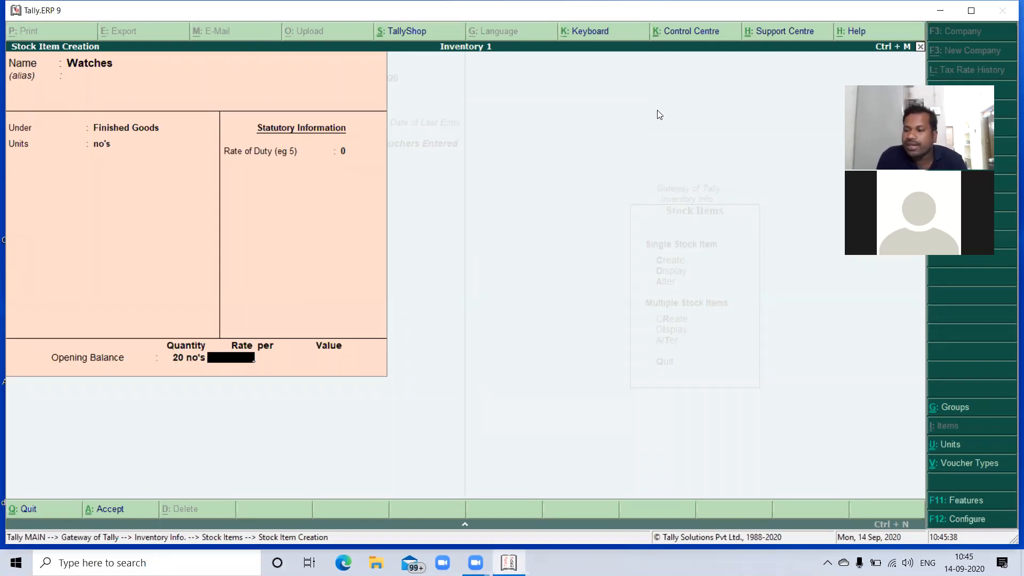
{"action": "type", "text": "300"}
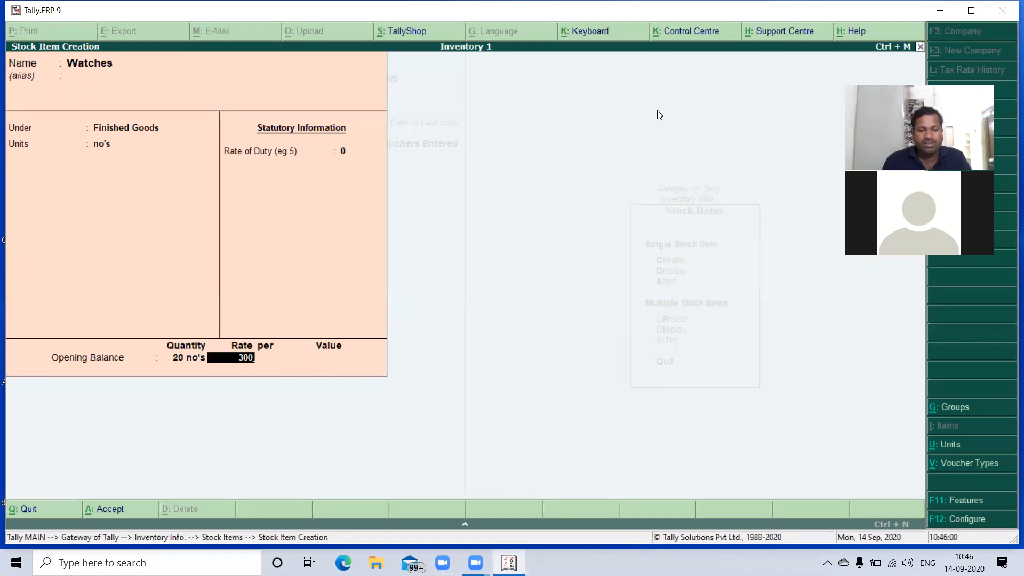
{"action": "key", "text": "Return"}
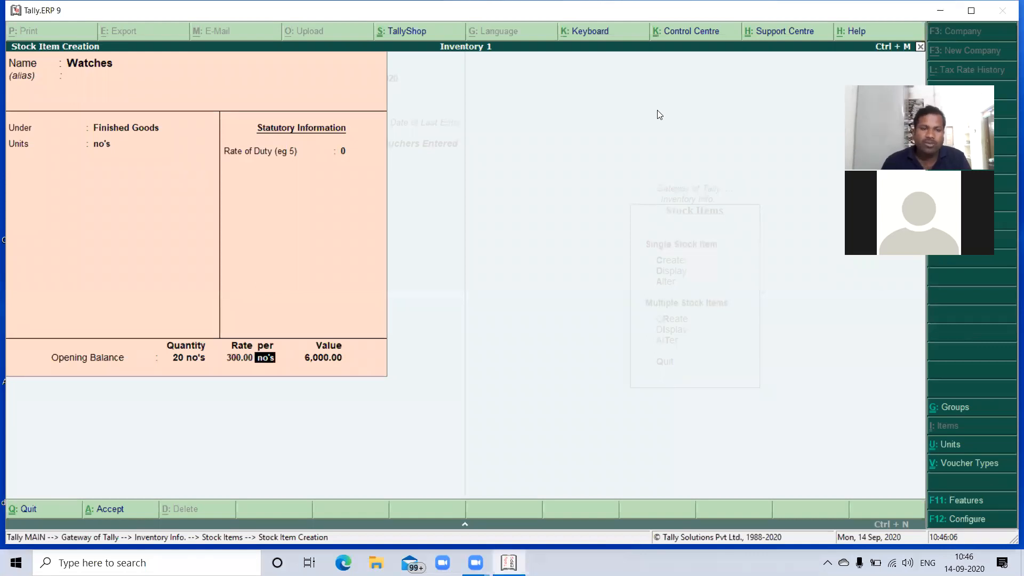
{"action": "key", "text": "Return"}
{"action": "key", "text": "Return"}
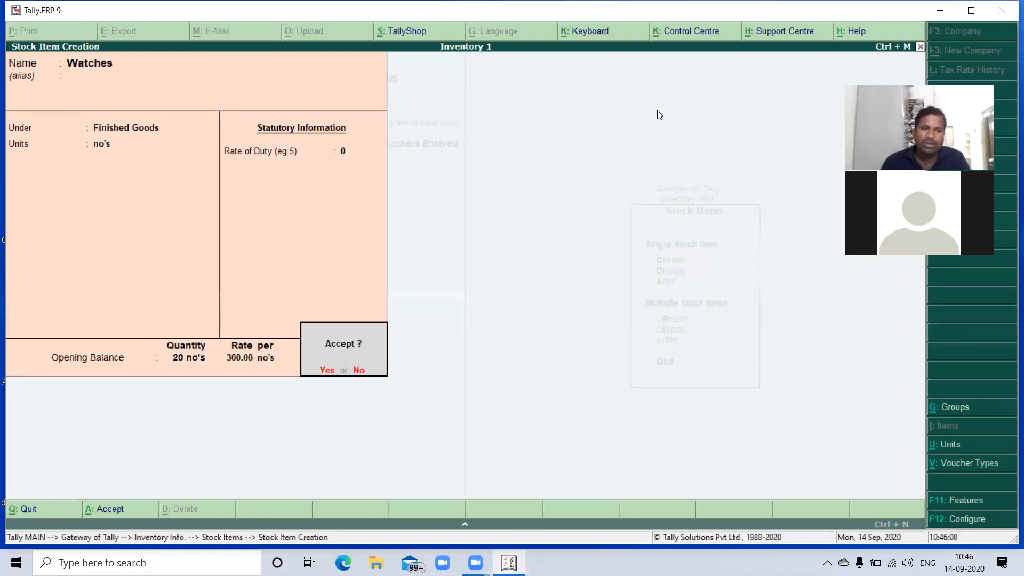
{"action": "key", "text": "Return"}
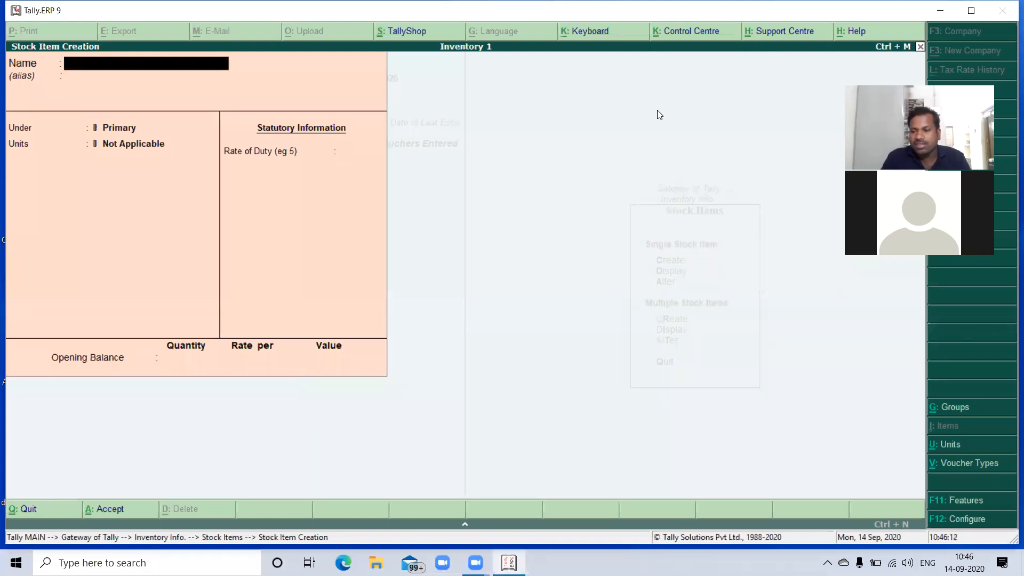
- Start another stock item named Cameras under Finished Goods, with no's as its unit and the rate of duty left at 0
{"action": "type", "text": "Cameras"}
{"action": "key", "text": "Return"}
{"action": "key", "text": "Return"}
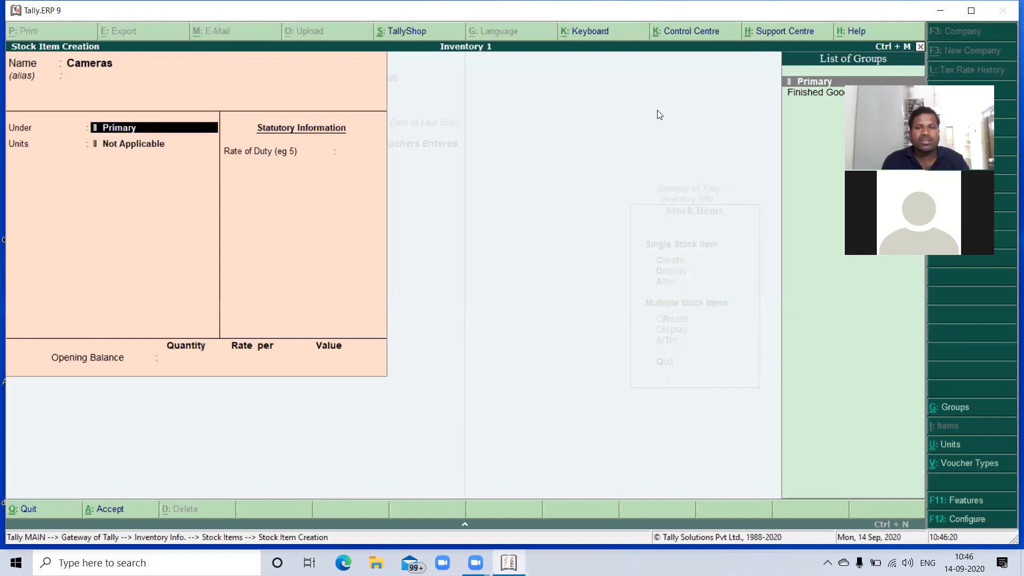
{"action": "key", "text": "Down"}
{"action": "key", "text": "Return"}
{"action": "key", "text": "Down"}
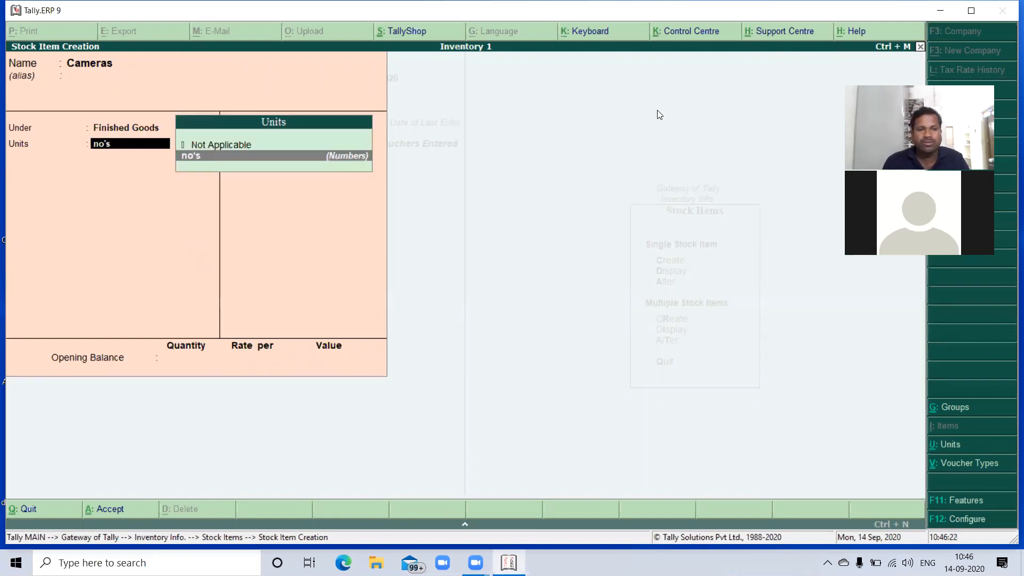
{"action": "key", "text": "Return"}
{"action": "key", "text": "Return"}
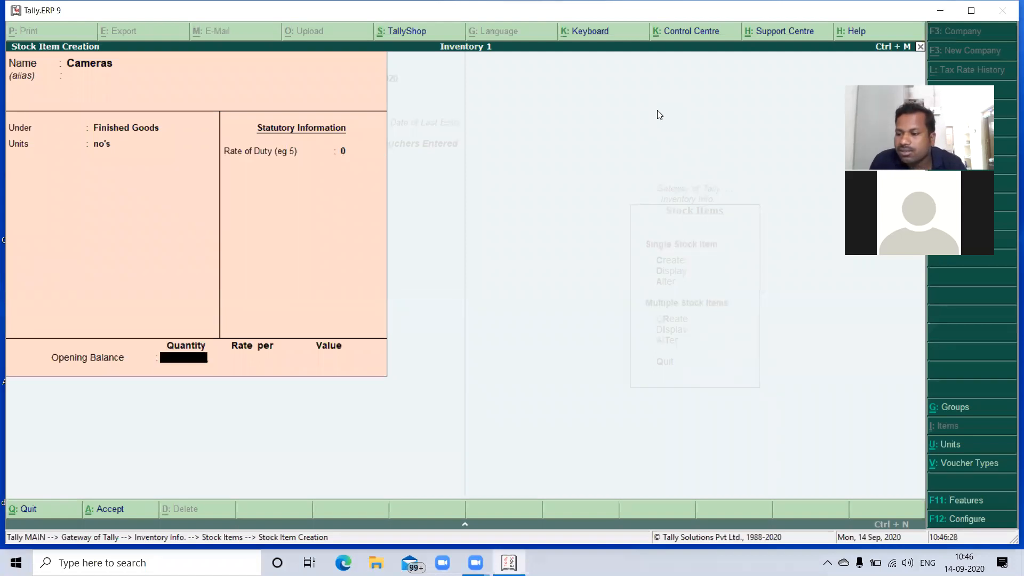
- Give Cameras an opening balance of 5 no's at a rate of 500 per no's and save the stock item
{"action": "type", "text": "5"}
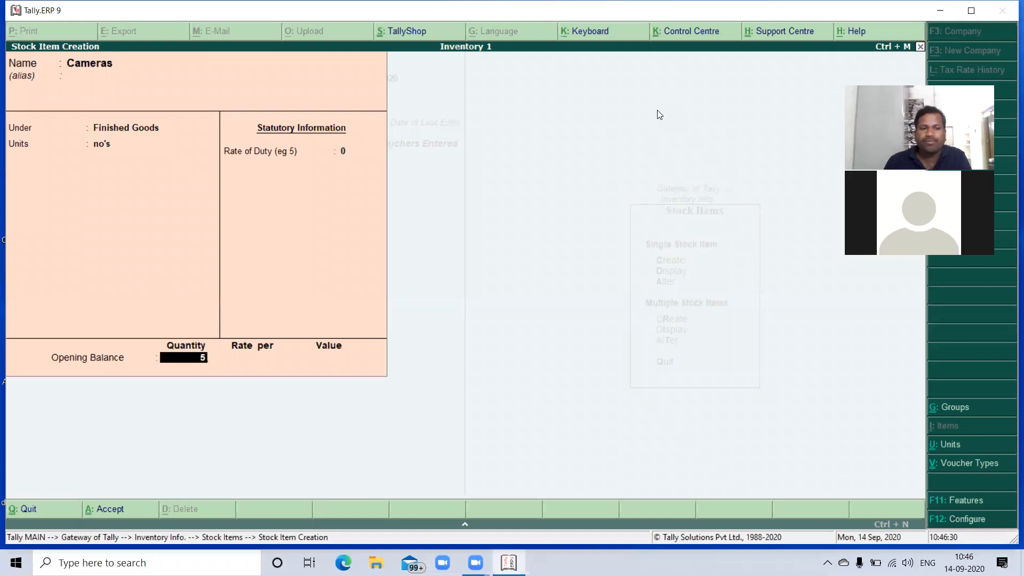
{"action": "key", "text": "Return"}
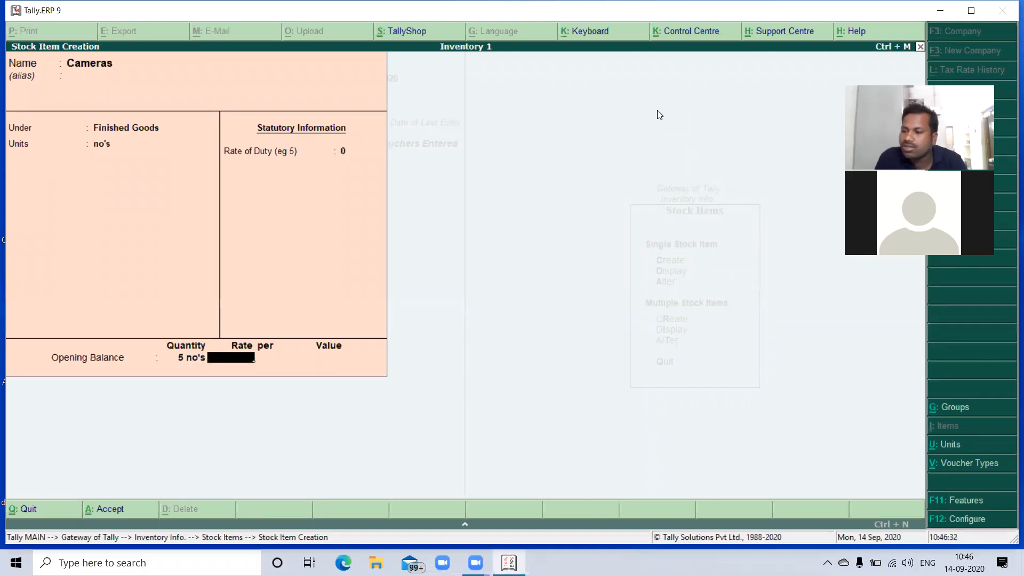
{"action": "type", "text": "500"}
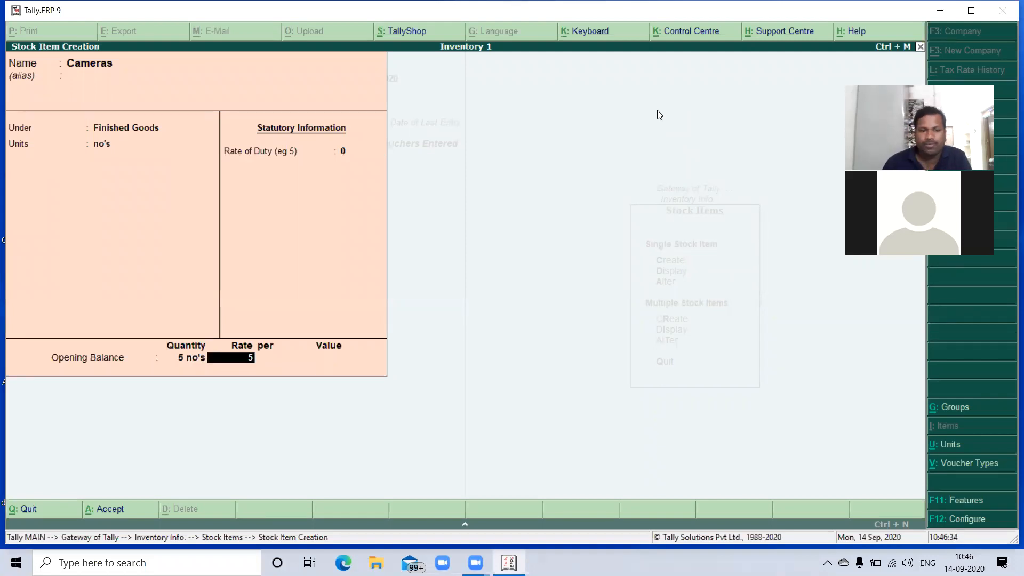
{"action": "key", "text": "Return"}
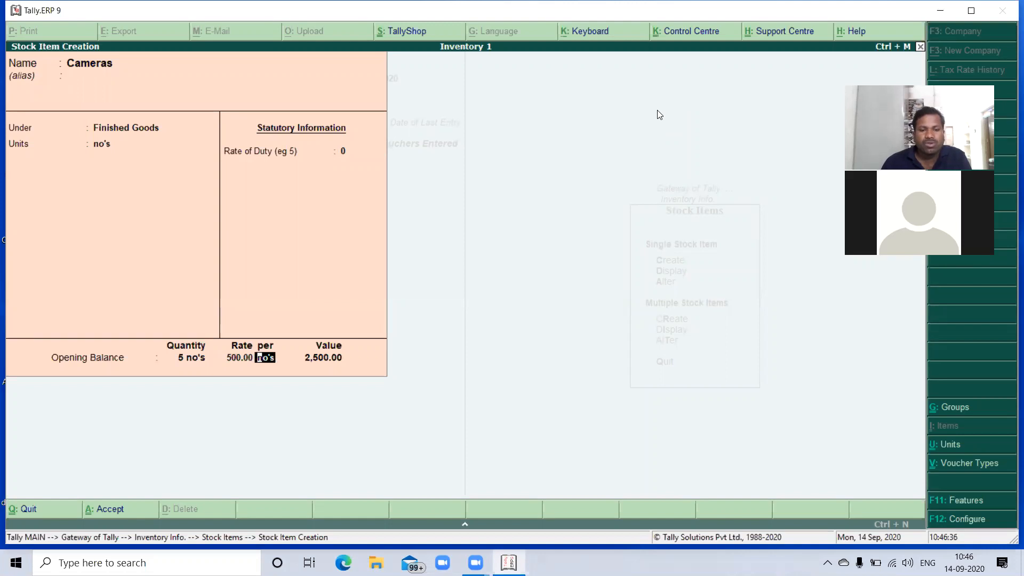
{"action": "key", "text": "Return"}
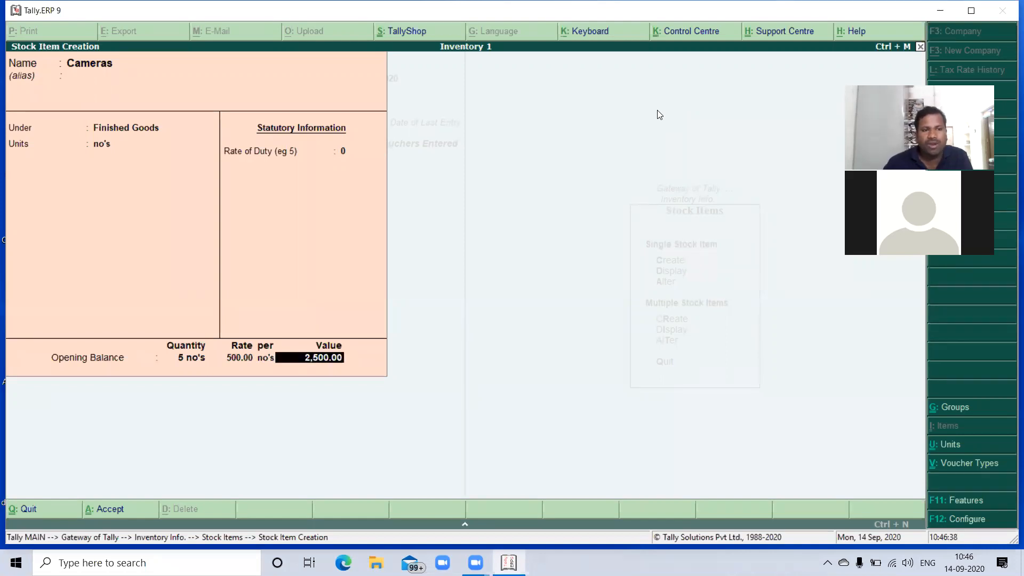
{"action": "key", "text": "Return"}
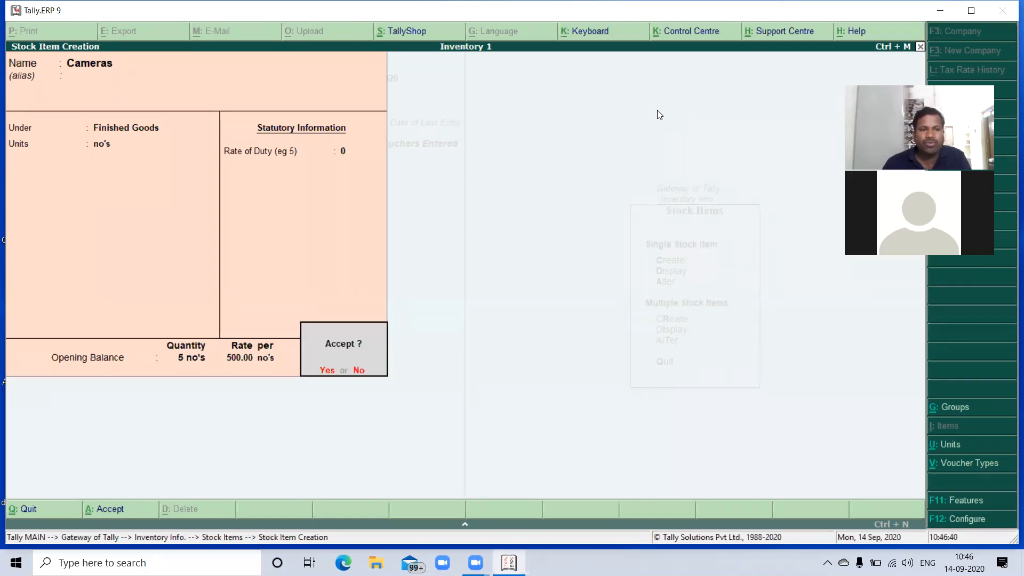
{"action": "key", "text": "Return"}
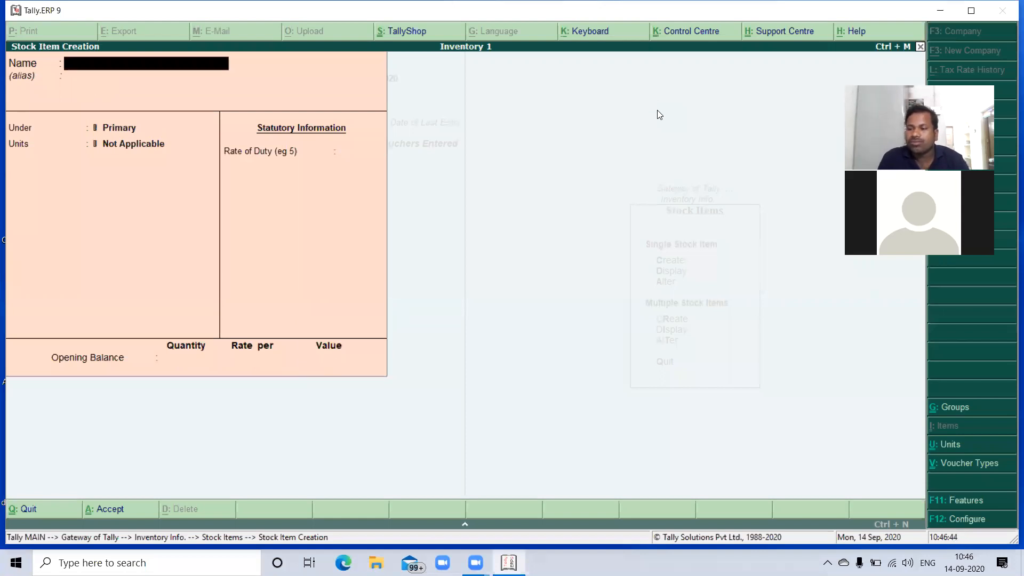
- Create the stock item VCR Sets under Finished Goods with unit no's, rate of duty 0 and no opening balance
{"action": "type", "text": "VCr"}
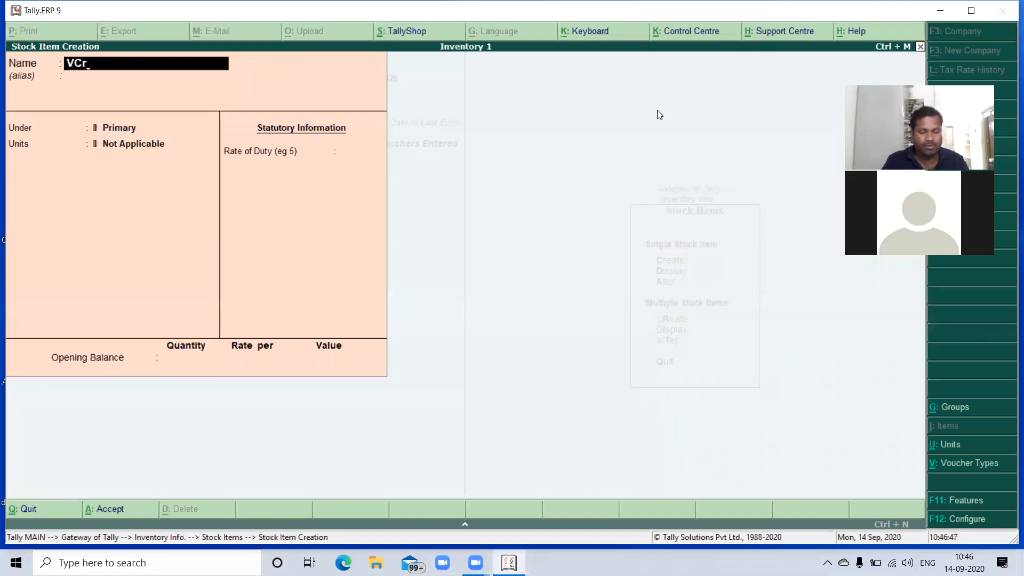
{"action": "key", "text": "BackSpace"}
{"action": "type", "text": "R Sets"}
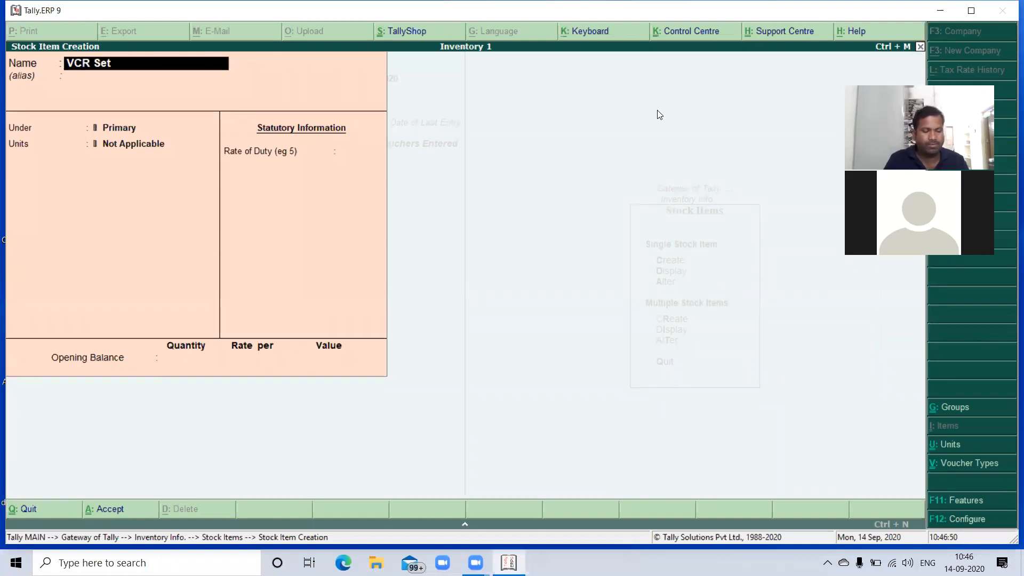
{"action": "key", "text": "Return"}
{"action": "key", "text": "Return"}
{"action": "key", "text": "Down"}
{"action": "key", "text": "Return"}
{"action": "key", "text": "Down"}
{"action": "key", "text": "Return"}
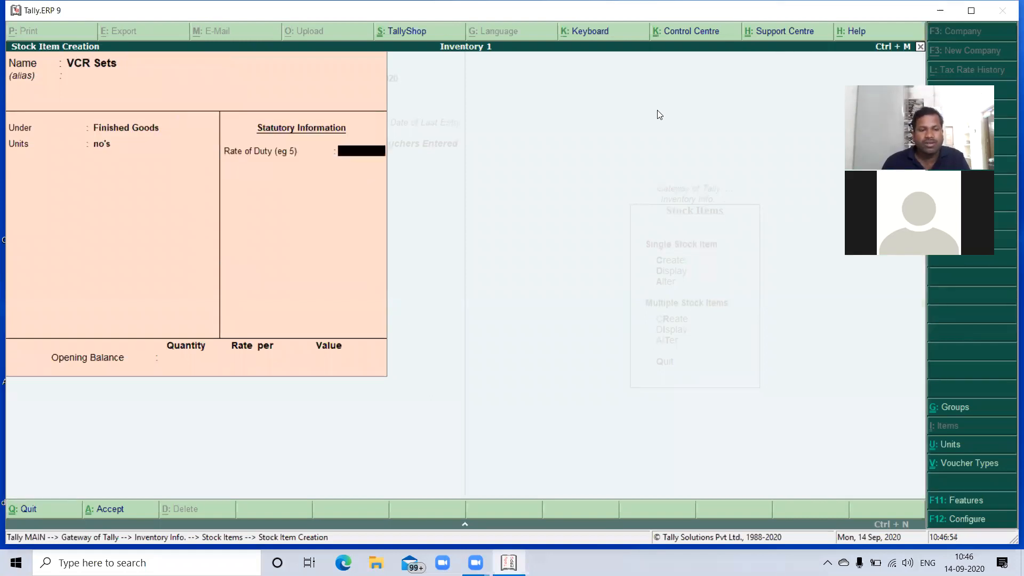
{"action": "key", "text": "Return"}
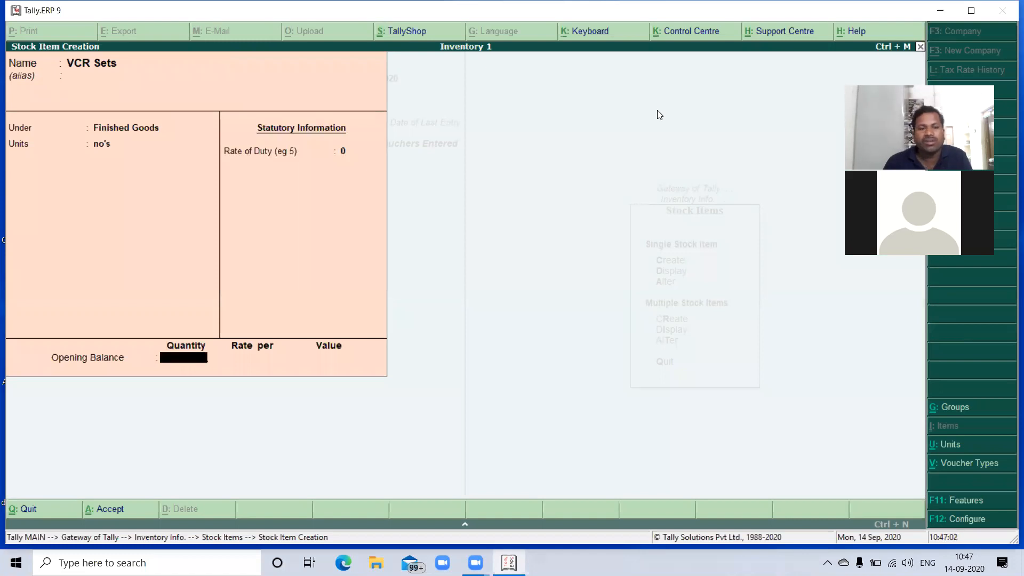
{"action": "key", "text": "Return"}
{"action": "key", "text": "Return"}
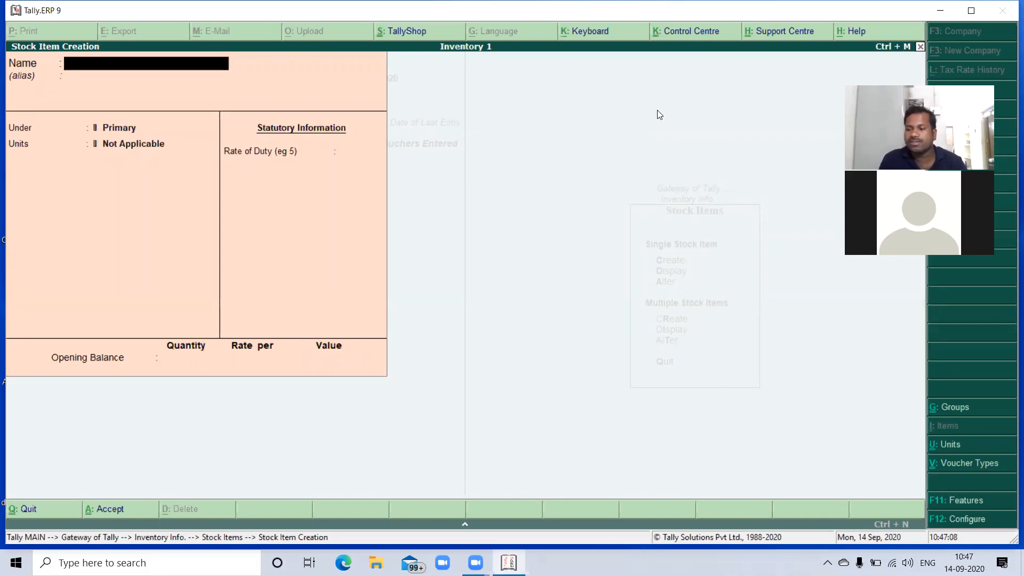
- Start another stock item named CTVs under Finished Goods, with no's as its unit and the rate of duty left at 0
{"action": "type", "text": "Ct"}
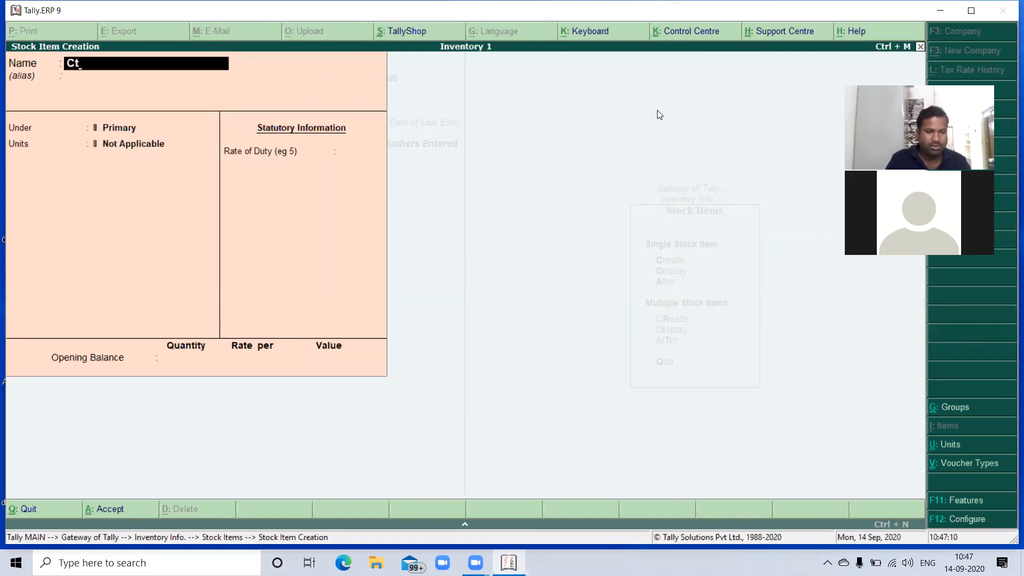
{"action": "key", "text": "BackSpace"}
{"action": "type", "text": "TVs"}
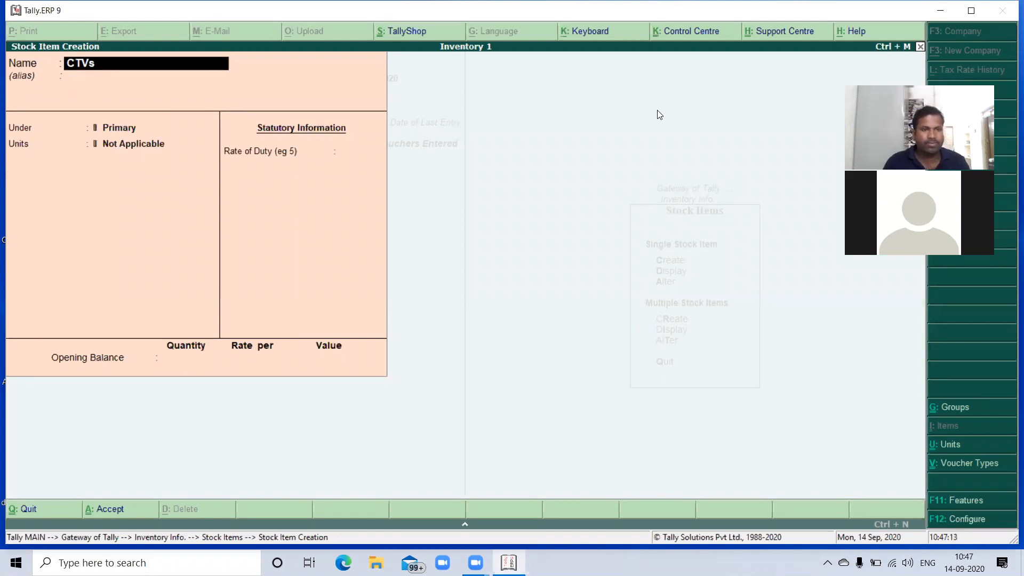
{"action": "key", "text": "Return"}
{"action": "key", "text": "Return"}
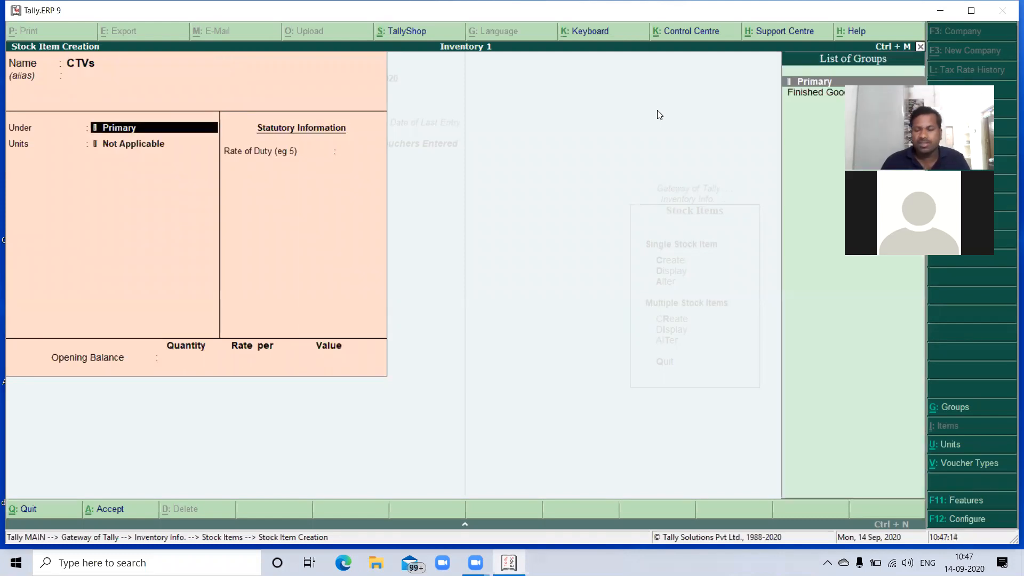
{"action": "key", "text": "Down"}
{"action": "key", "text": "Return"}
{"action": "key", "text": "Down"}
{"action": "key", "text": "Return"}
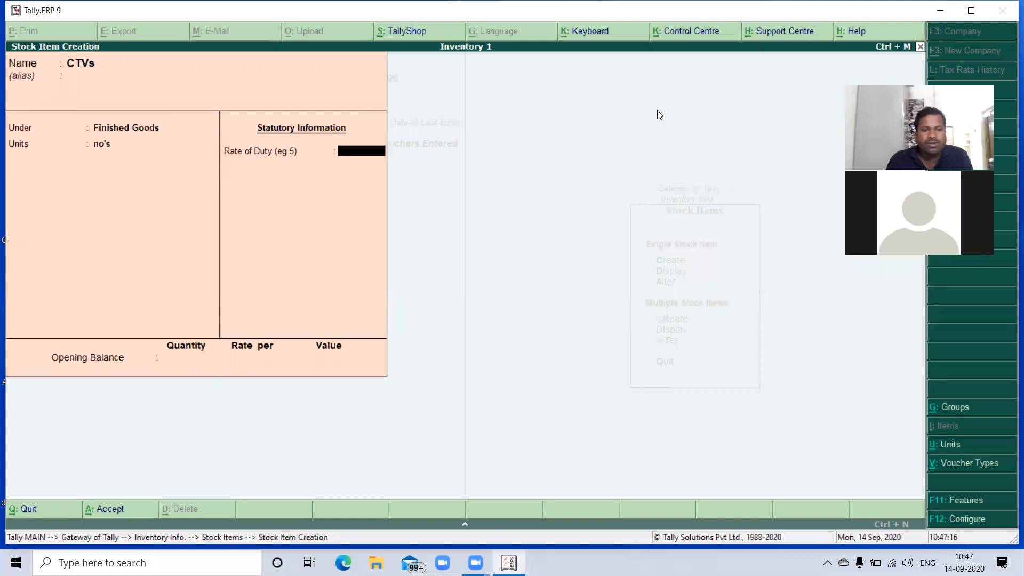
{"action": "key", "text": "Return"}
- Give CTVs an opening balance of 20 no's at a rate of 500 per no's and save the stock item
{"action": "type", "text": "20"}
{"action": "key", "text": "Return"}
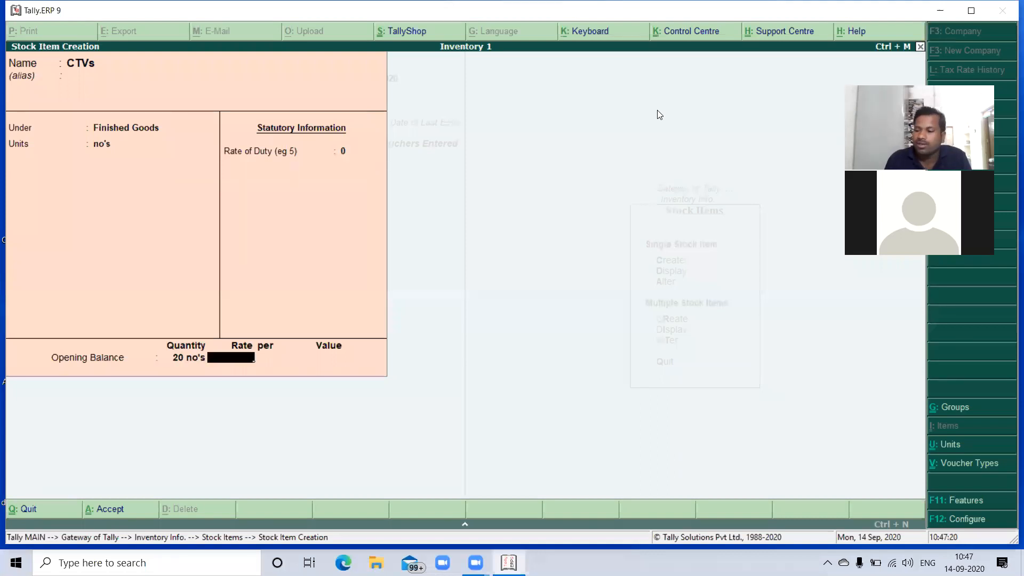
{"action": "type", "text": "5."}
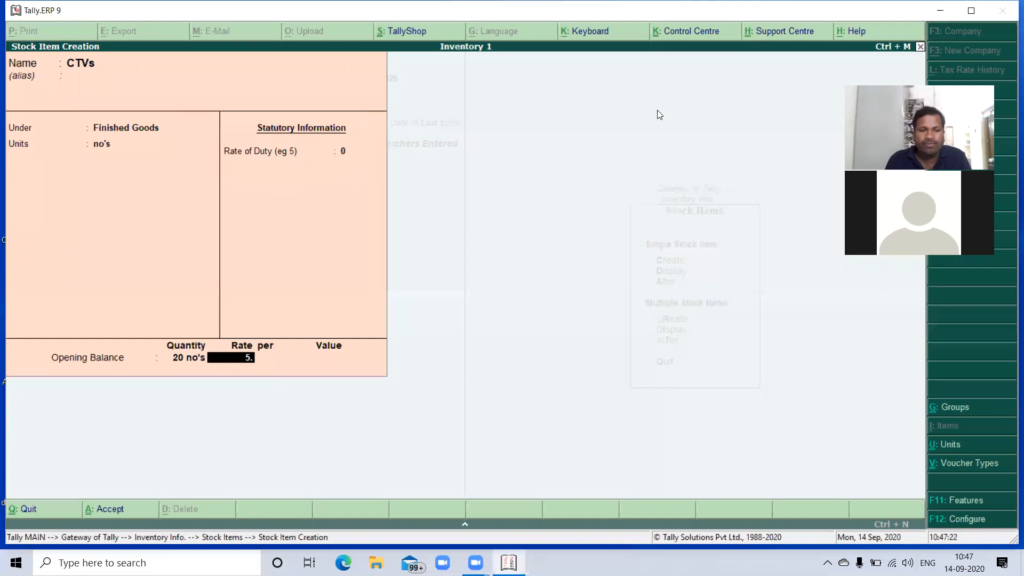
{"action": "key", "text": "BackSpace"}
{"action": "type", "text": "00"}
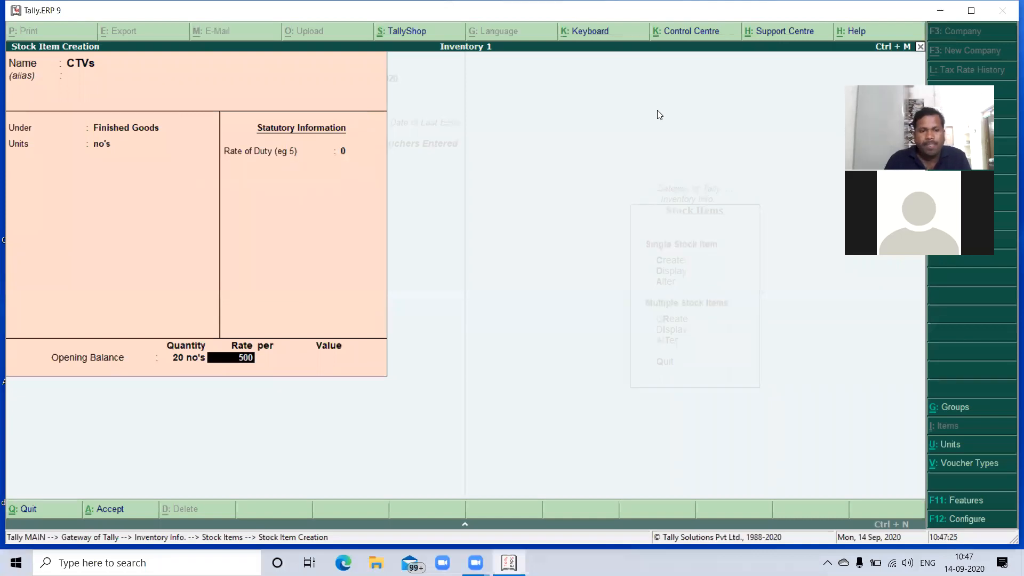
{"action": "key", "text": "Return"}
{"action": "key", "text": "Return"}
{"action": "key", "text": "Return"}
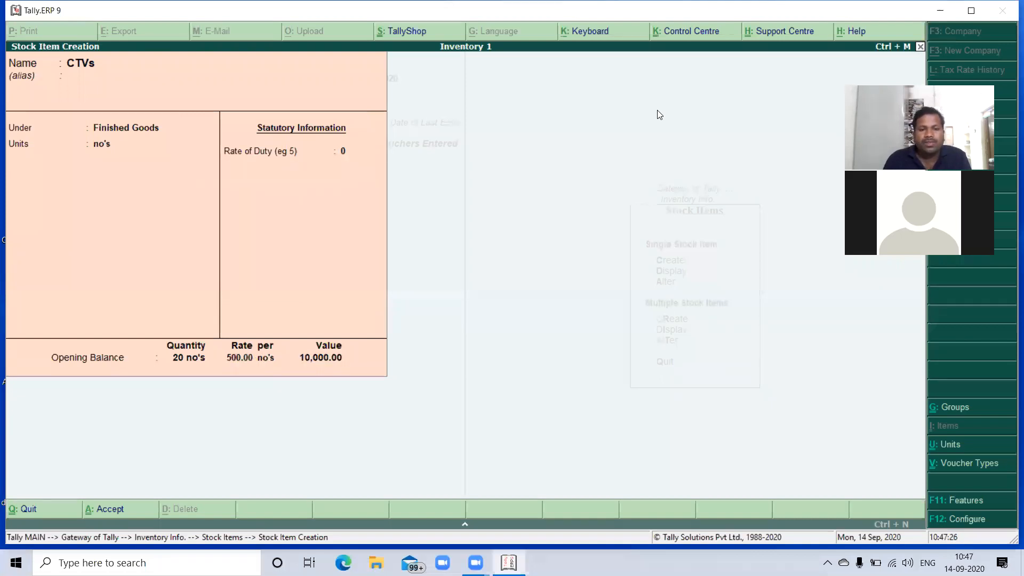
{"action": "key", "text": "Return"}
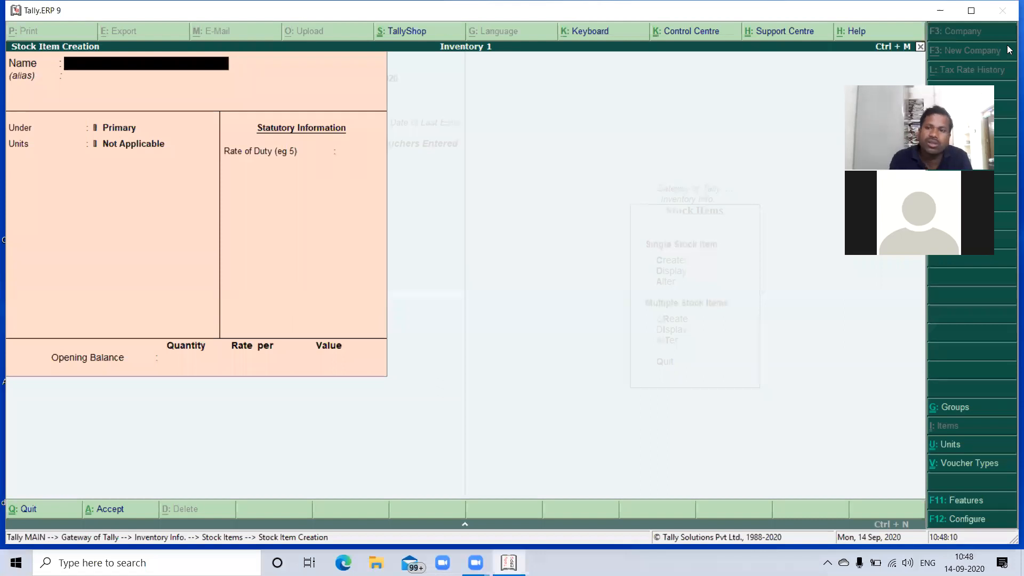
- Leave stock item creation and return to the Gateway of Tally
{"action": "key", "text": "Escape"}
{"action": "key", "text": "y"}
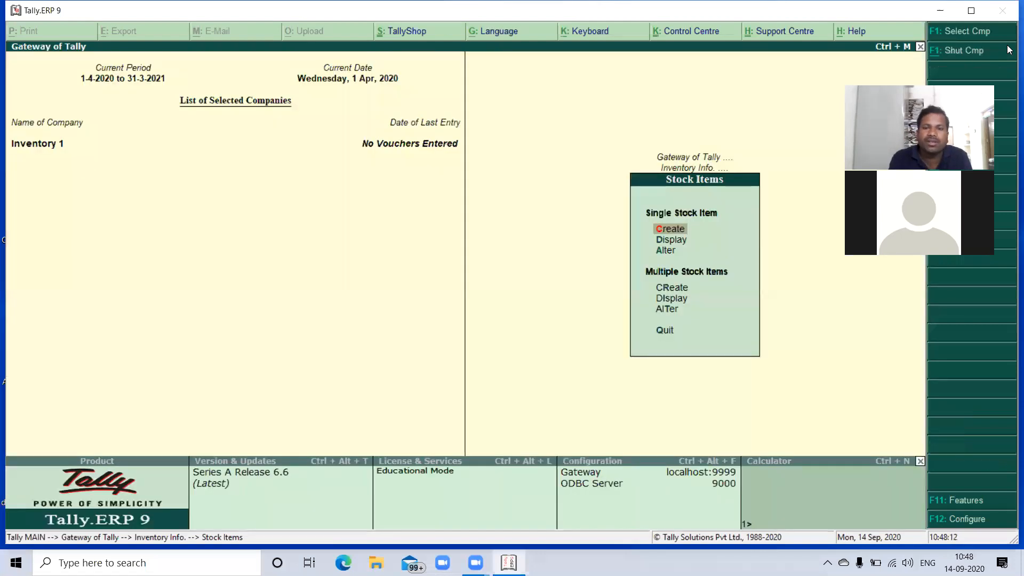
{"action": "key", "text": "Escape"}
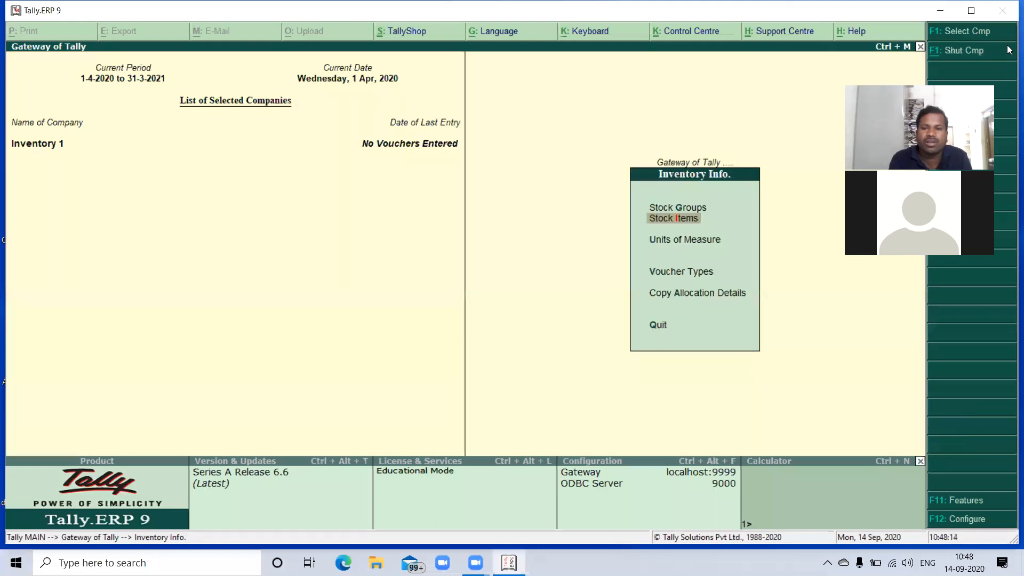
{"action": "key", "text": "Escape"}
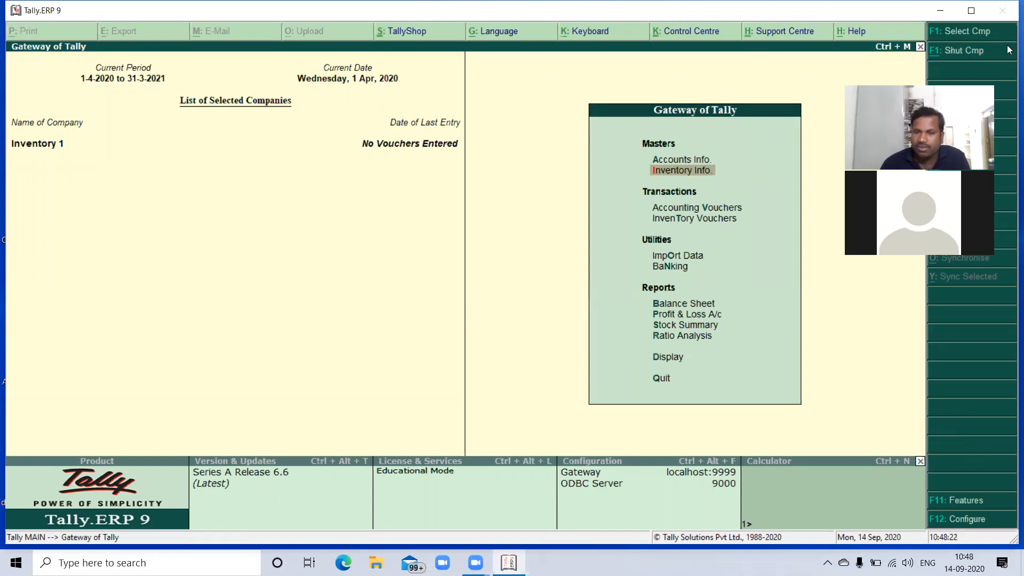
- Start a Receipt voucher in Accounting Vouchers, keeping the date 1-Apr-2020
{"action": "key", "text": "Down"}
{"action": "key", "text": "Down"}
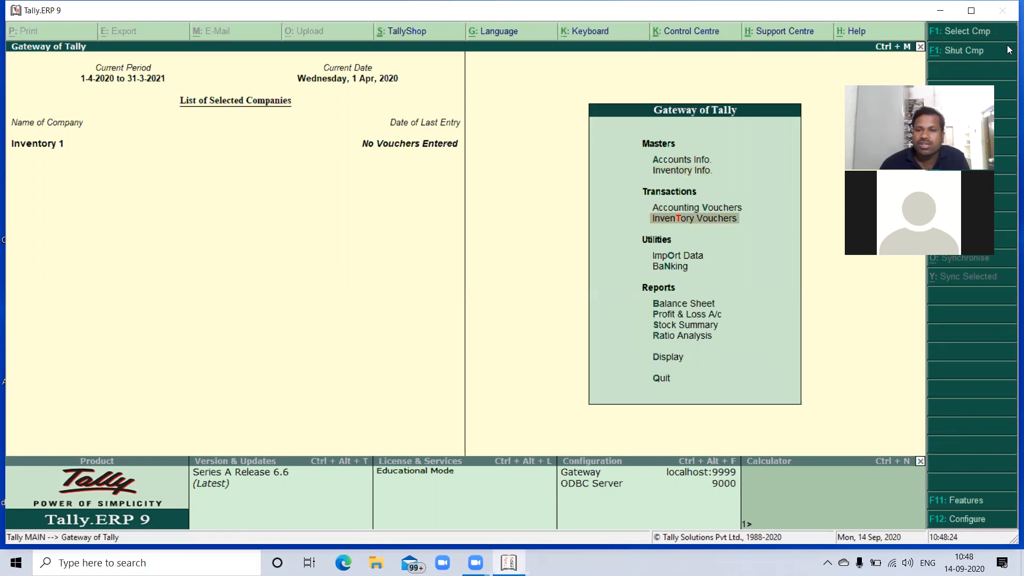
{"action": "key", "text": "Up"}
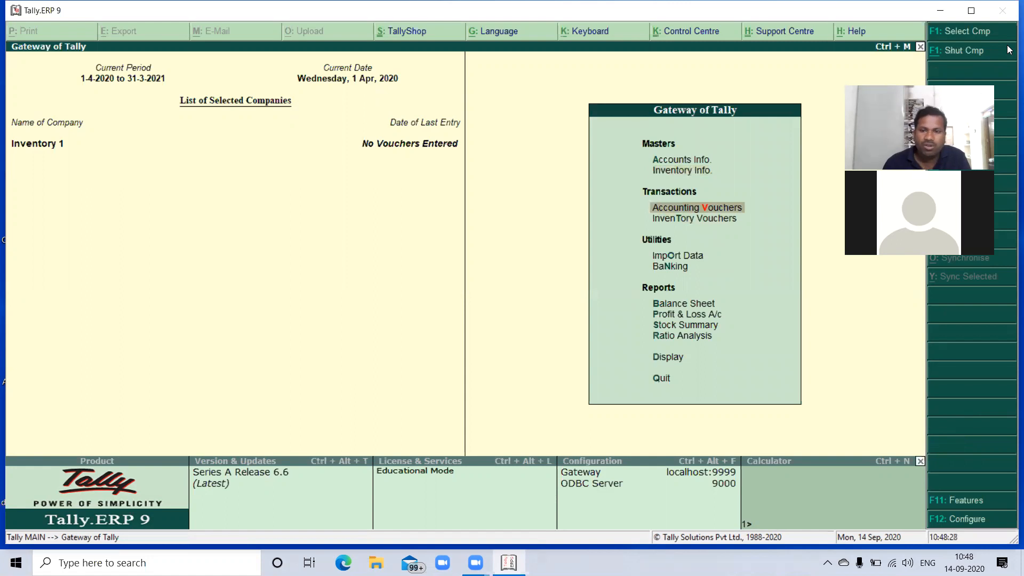
{"action": "key", "text": "Return"}
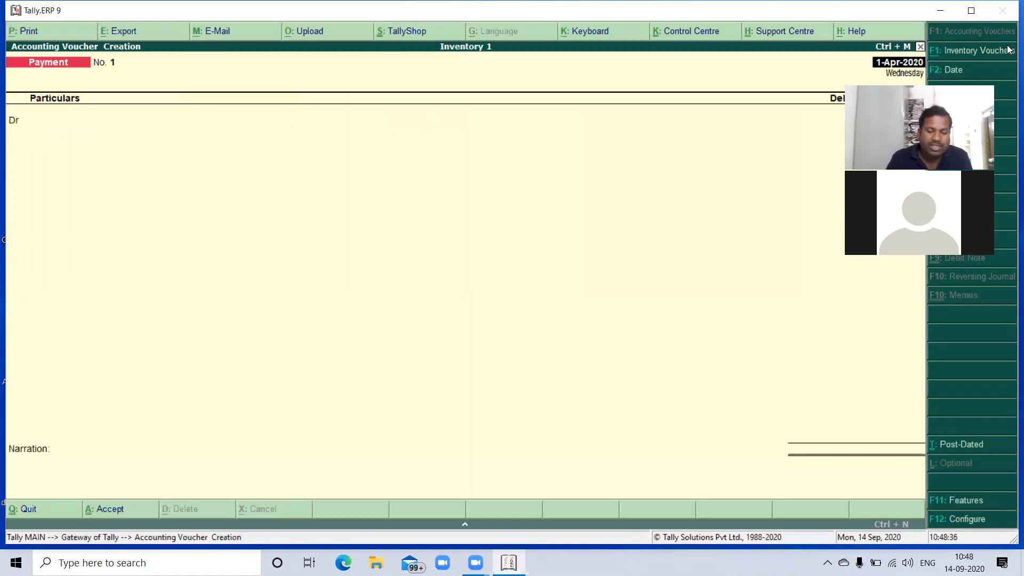
{"action": "key", "text": "F6"}
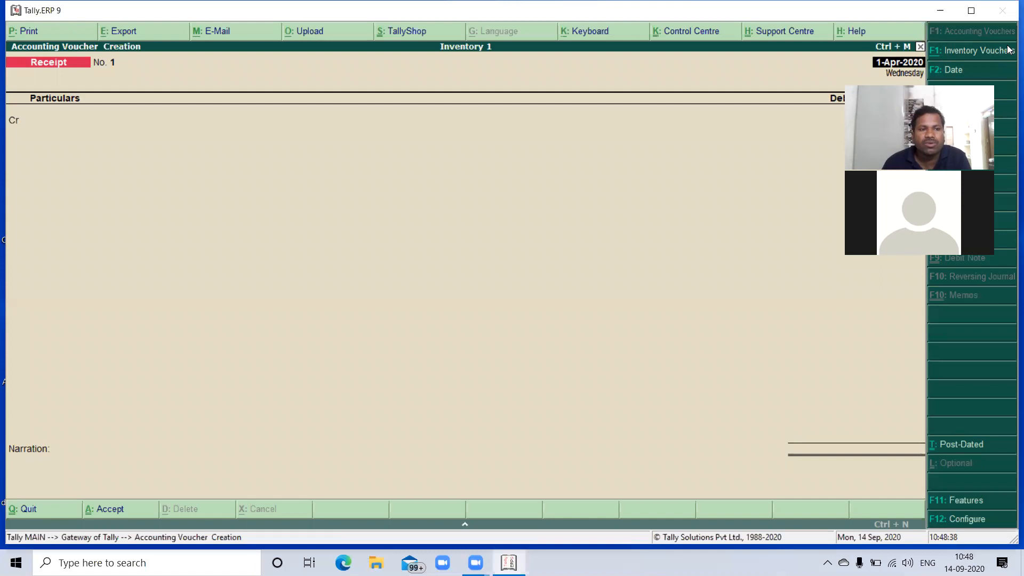
{"action": "key", "text": "Return"}
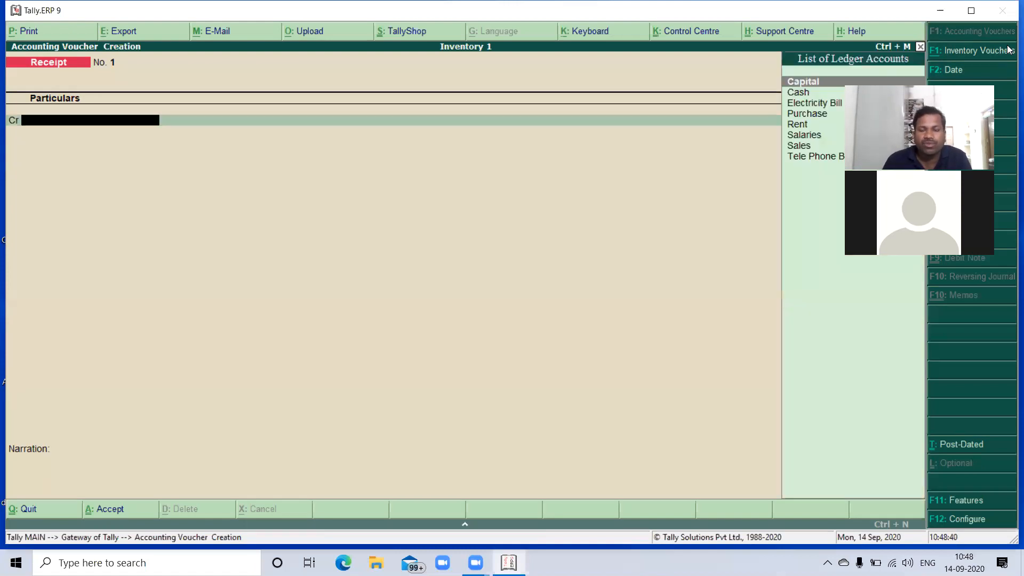
- Credit the Capital ledger with 10,00,000 in the receipt voucher
{"action": "key", "text": "Return"}
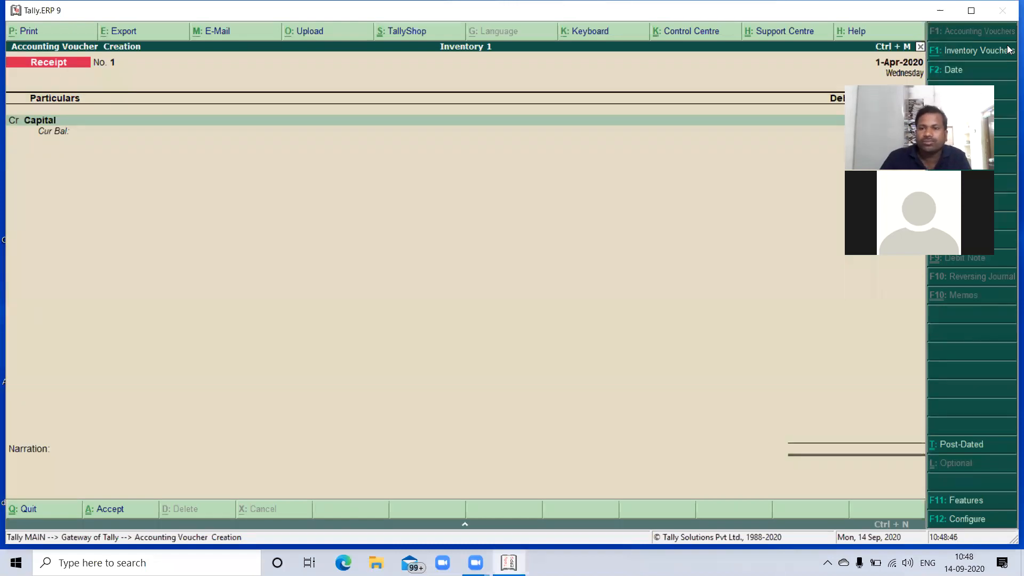
{"action": "key", "text": "Return"}
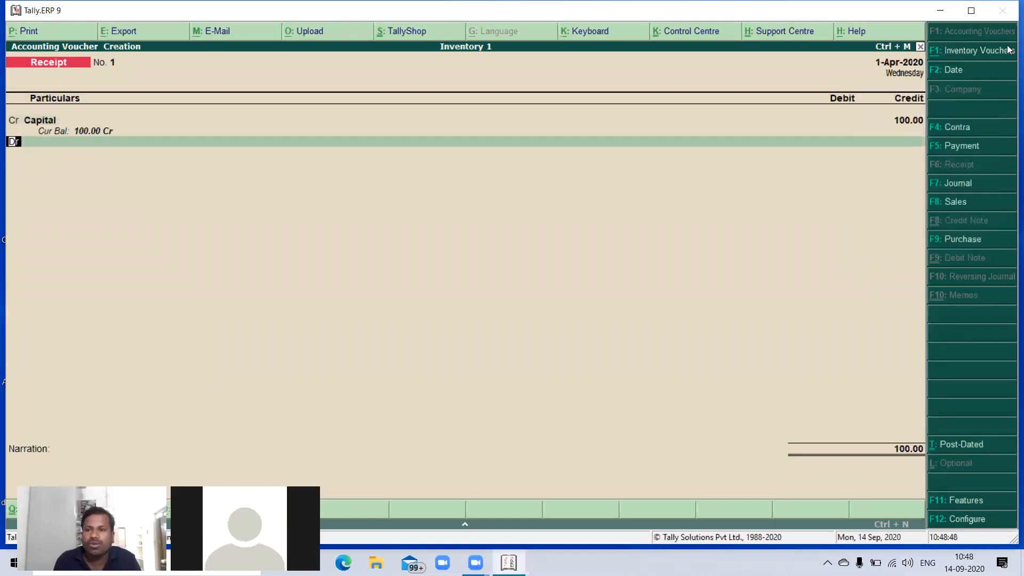
{"action": "key", "text": "BackSpace"}
{"action": "type", "text": "1"}
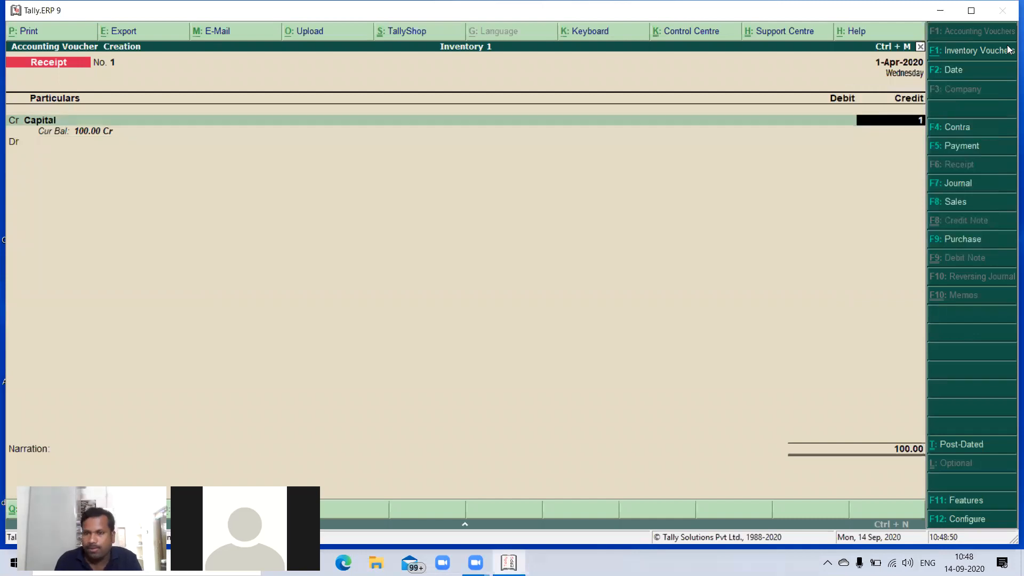
{"action": "type", "text": "0,00"}
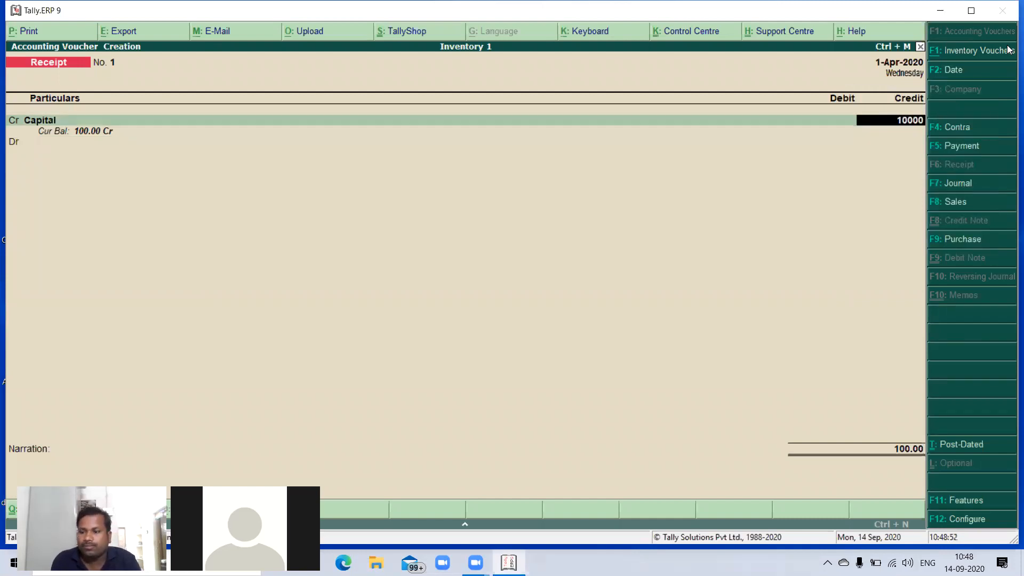
{"action": "type", "text": ",000"}
{"action": "key", "text": "Return"}
- Debit Cash with 10,00,000 against the Capital credit and save the receipt voucher without a narration
{"action": "key", "text": "Return"}
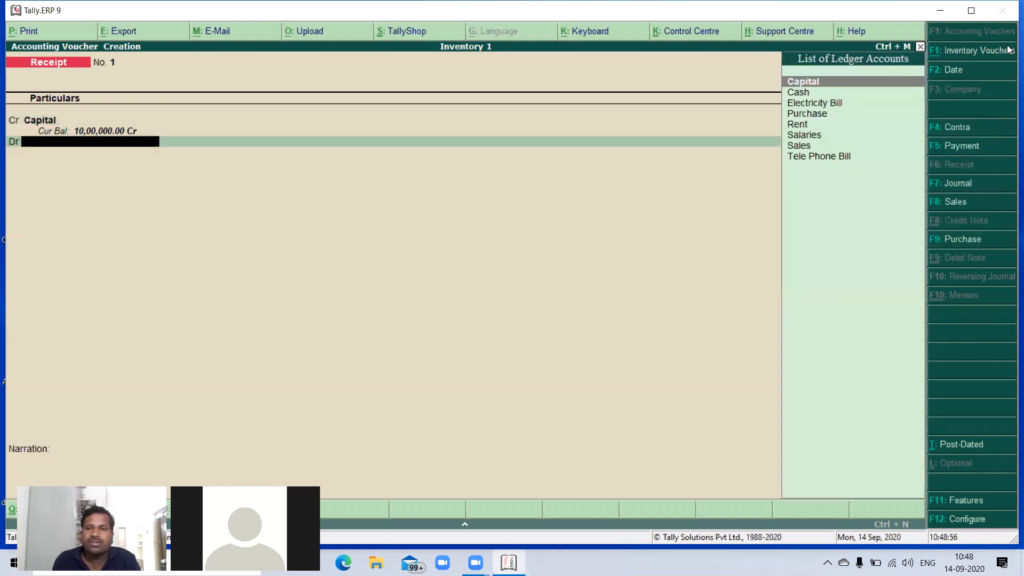
{"action": "key", "text": "Down"}
{"action": "key", "text": "Return"}
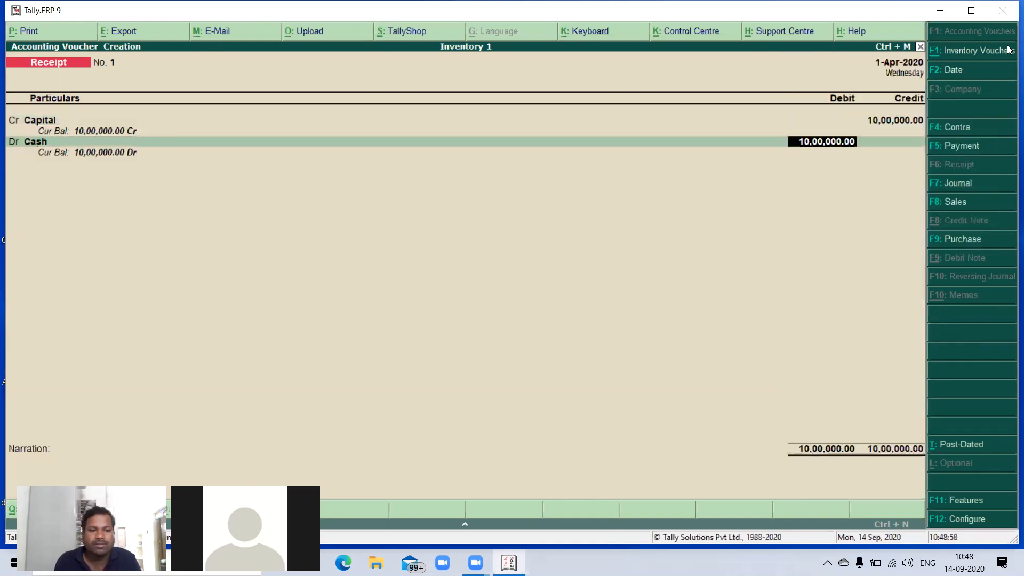
{"action": "key", "text": "Return"}
{"action": "key", "text": "Return"}
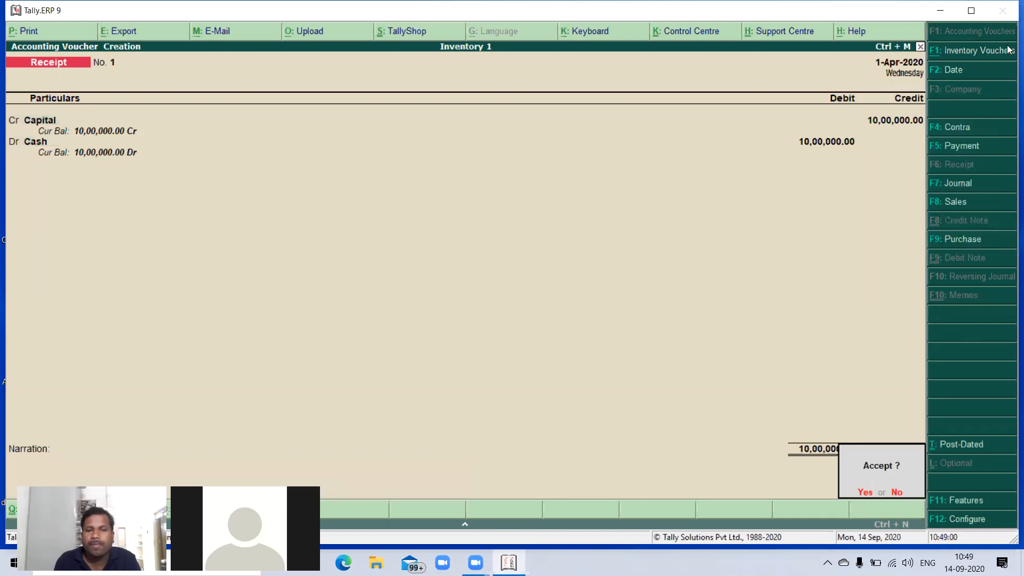
{"action": "key", "text": "Return"}
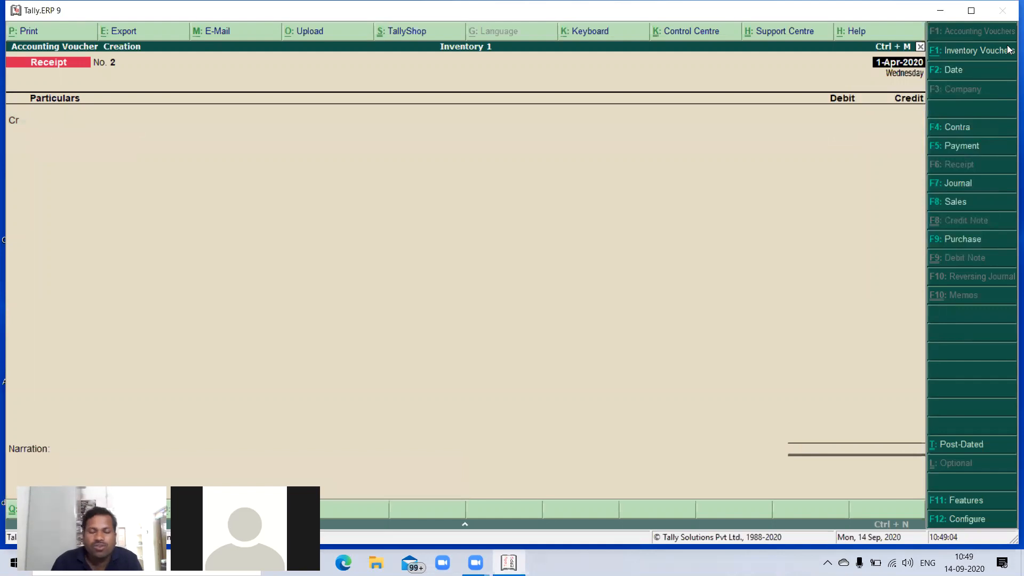
- Start a Purchase voucher and switch it to item invoice mode
{"action": "key", "text": "F9"}
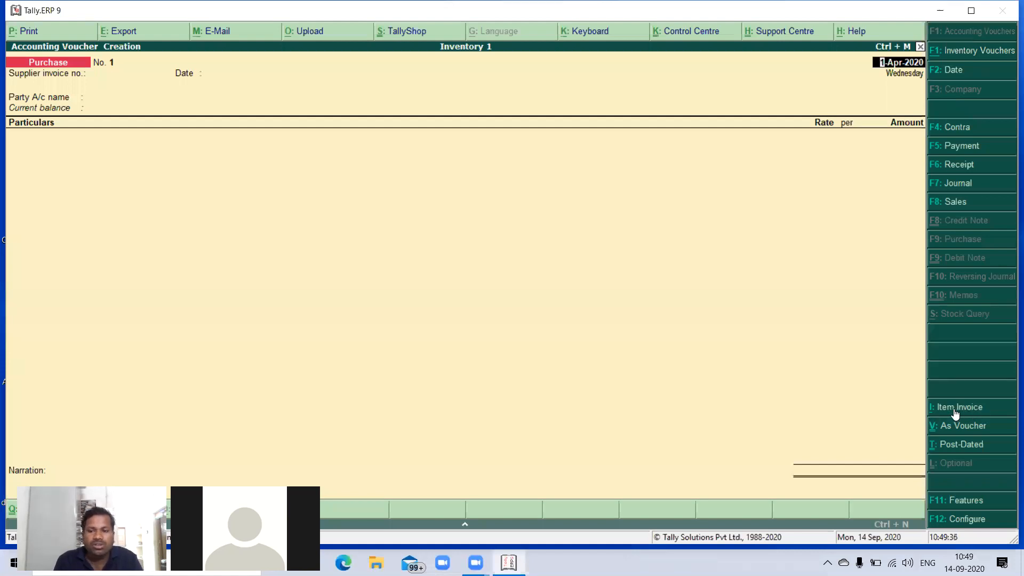
{"action": "left_click", "coordinate": [589, 53]}
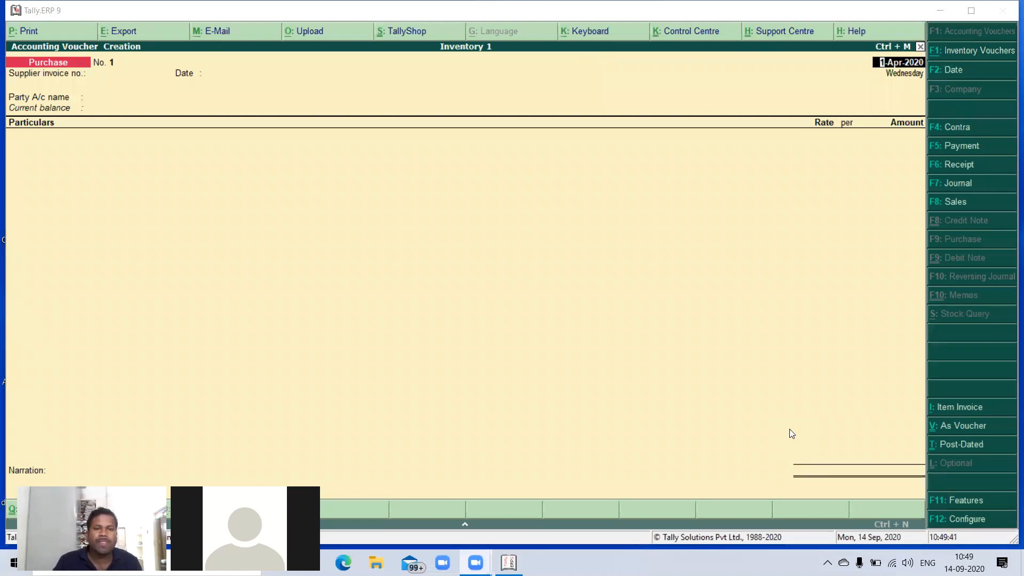
{"action": "left_click", "coordinate": [710, 185]}
{"action": "key", "text": "ctrl+i"}
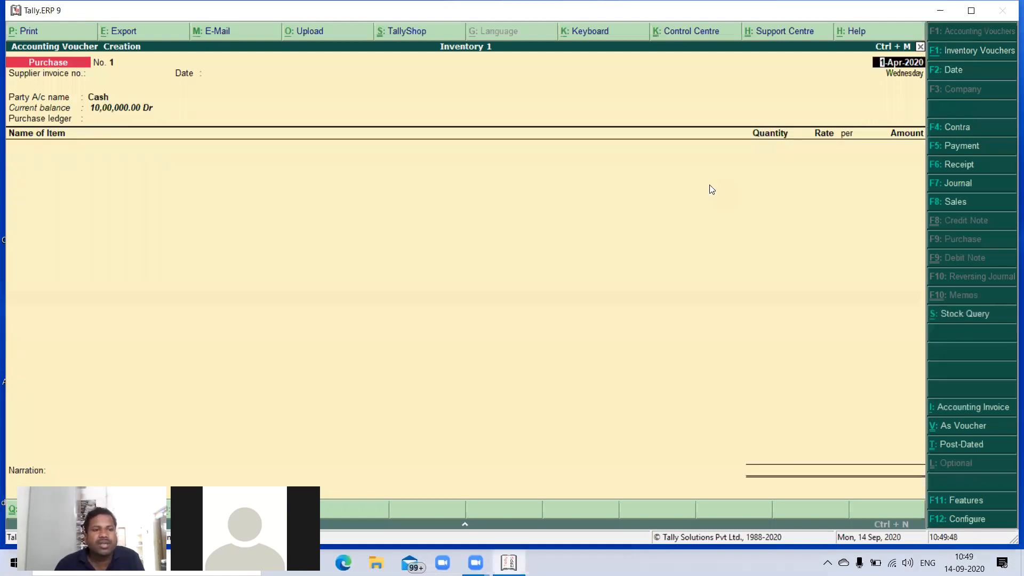
- Keep the date 1-Apr-2020, use Cash as the party account with its default supplier details, and select the Purchase ledger
{"action": "key", "text": "Return"}
{"action": "key", "text": "Return"}
{"action": "key", "text": "Return"}
{"action": "key", "text": "Return"}
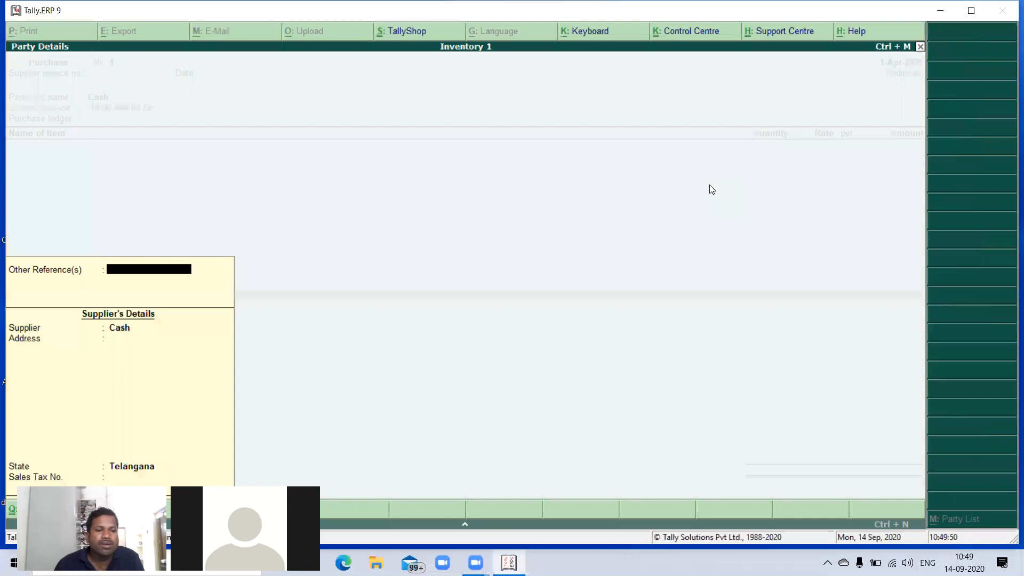
{"action": "key", "text": "Return"}
{"action": "key", "text": "Return"}
{"action": "key", "text": "Return"}
{"action": "key", "text": "Return"}
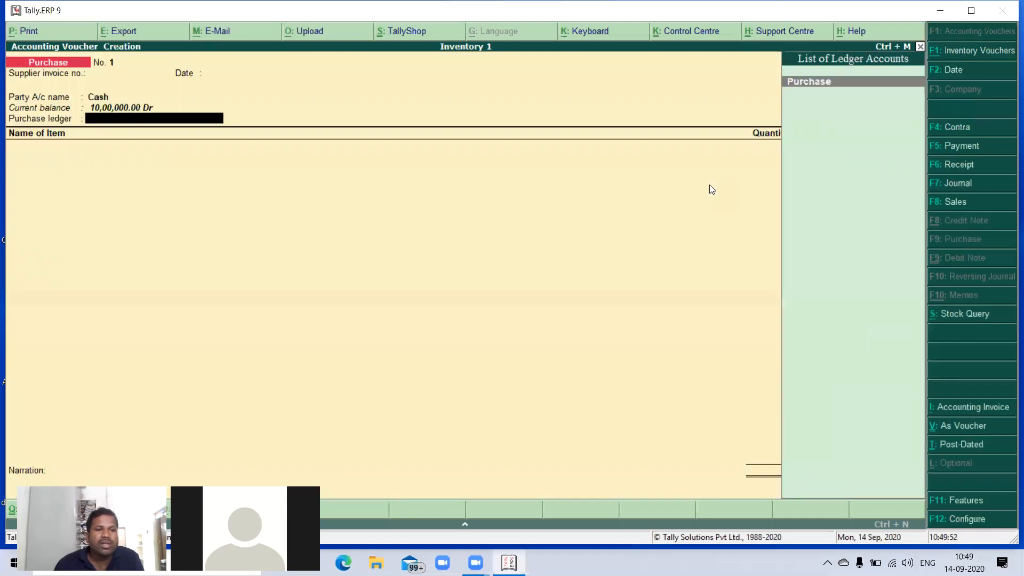
{"action": "key", "text": "Return"}
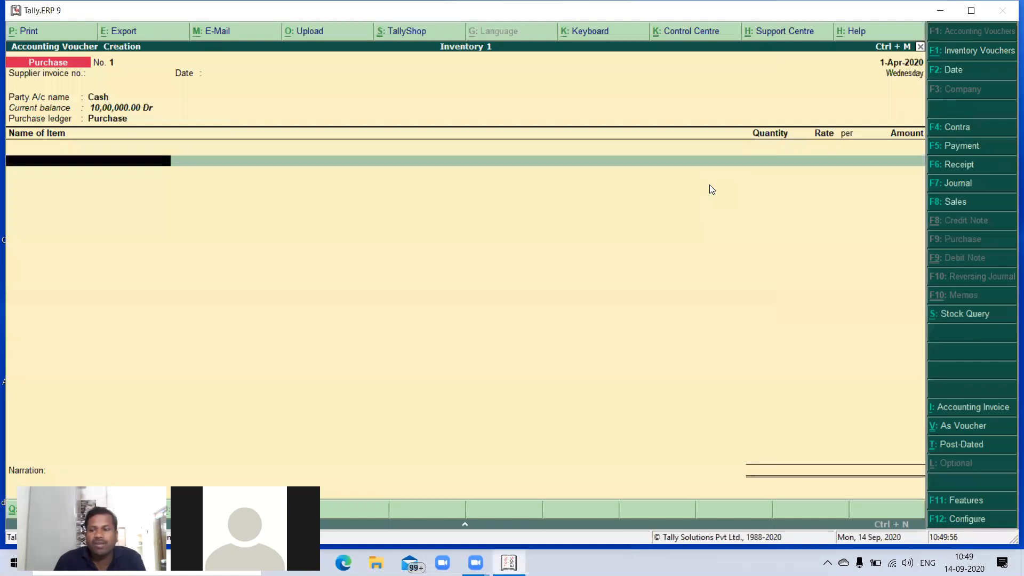
- Add Watches to the purchase invoice with a quantity of 100 no's at a rate of 300 per no's
{"action": "type", "text": "W"}
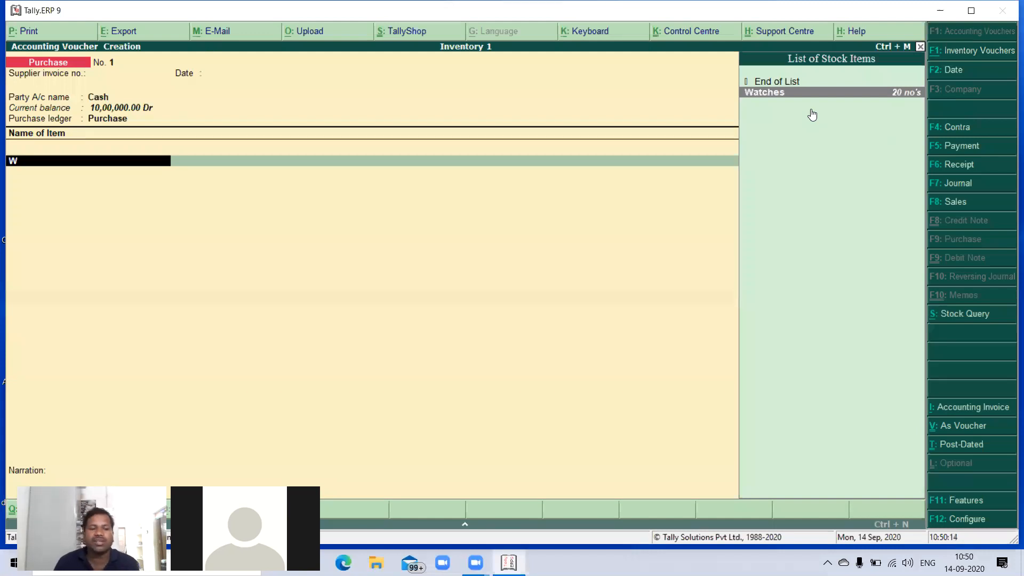
{"action": "key", "text": "Return"}
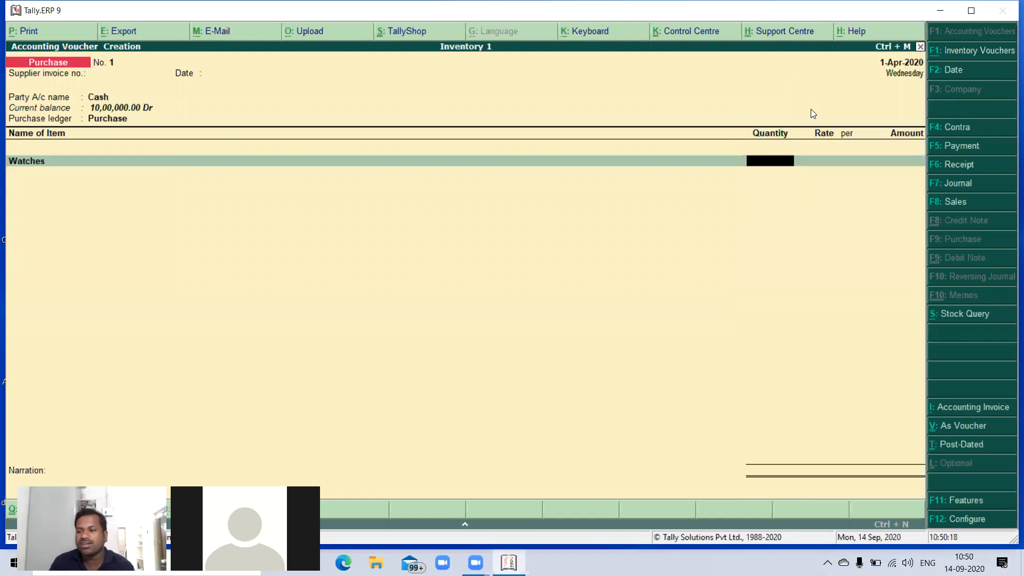
{"action": "type", "text": "100"}
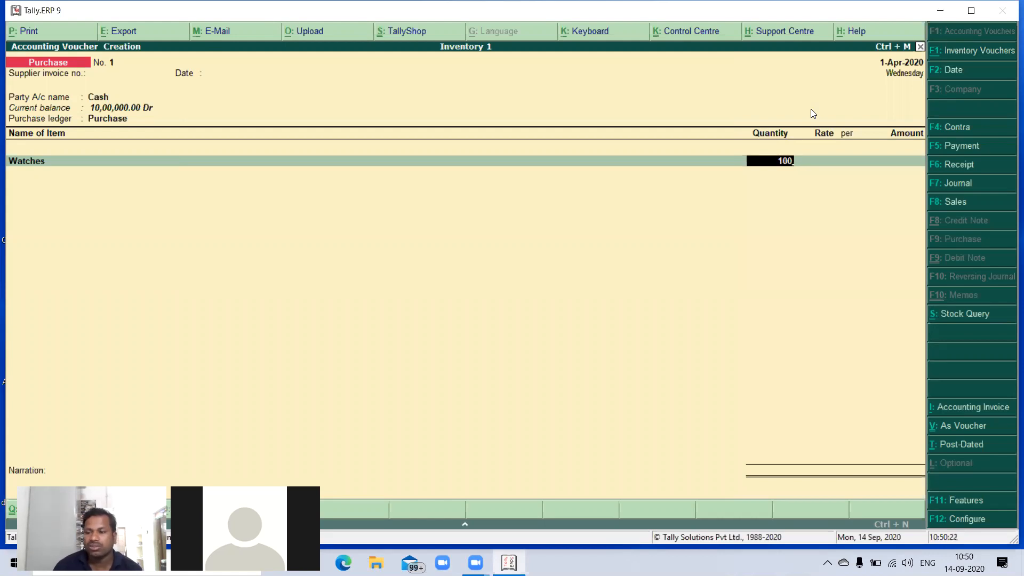
{"action": "key", "text": "Return"}
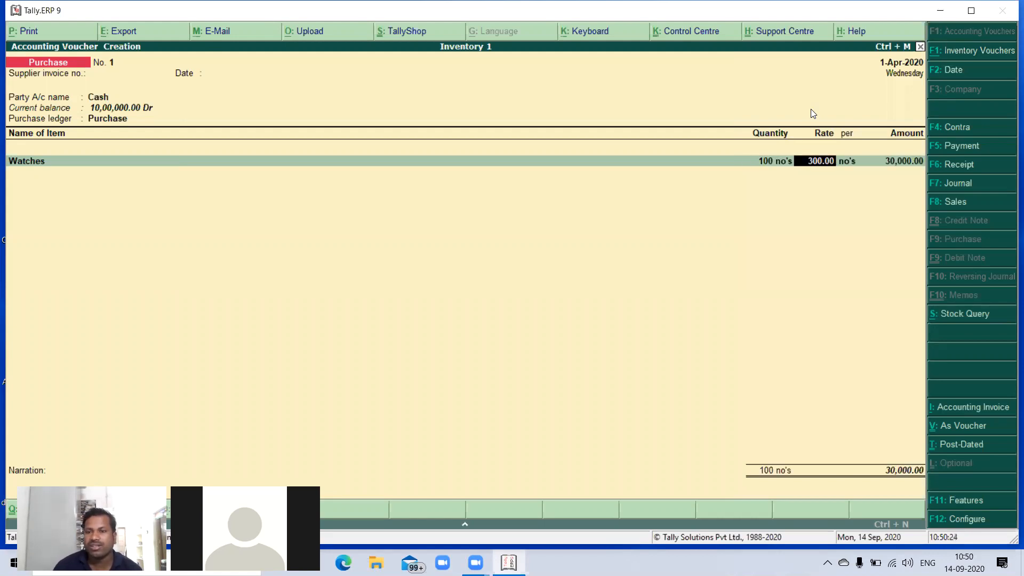
{"action": "type", "text": "3"}
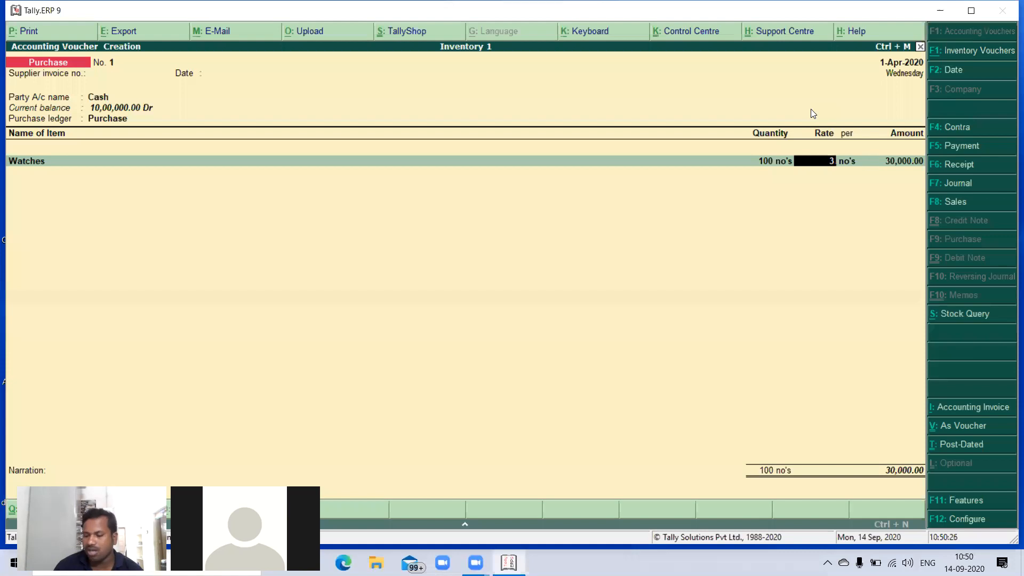
{"action": "type", "text": "00"}
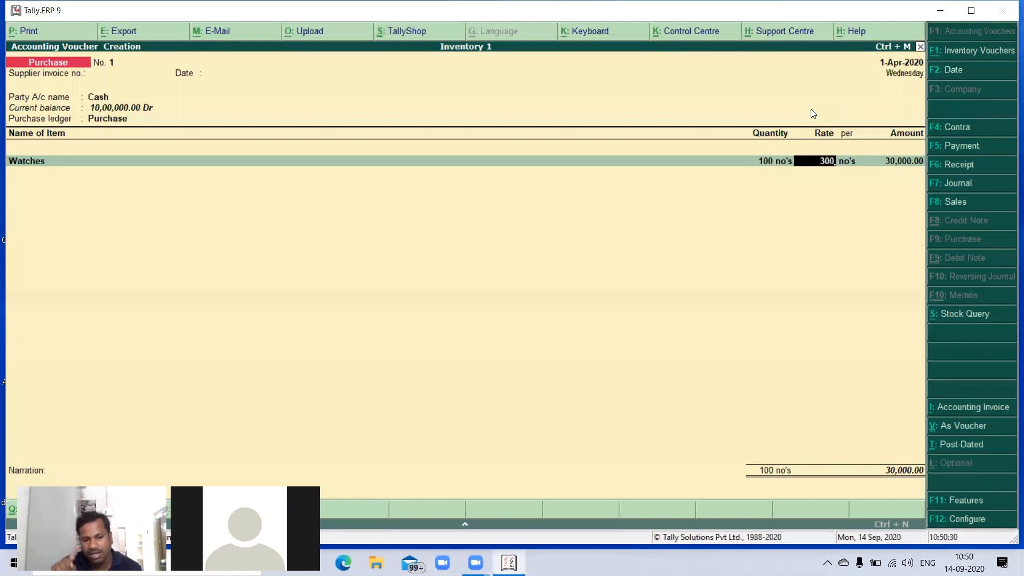
{"action": "key", "text": "Return"}
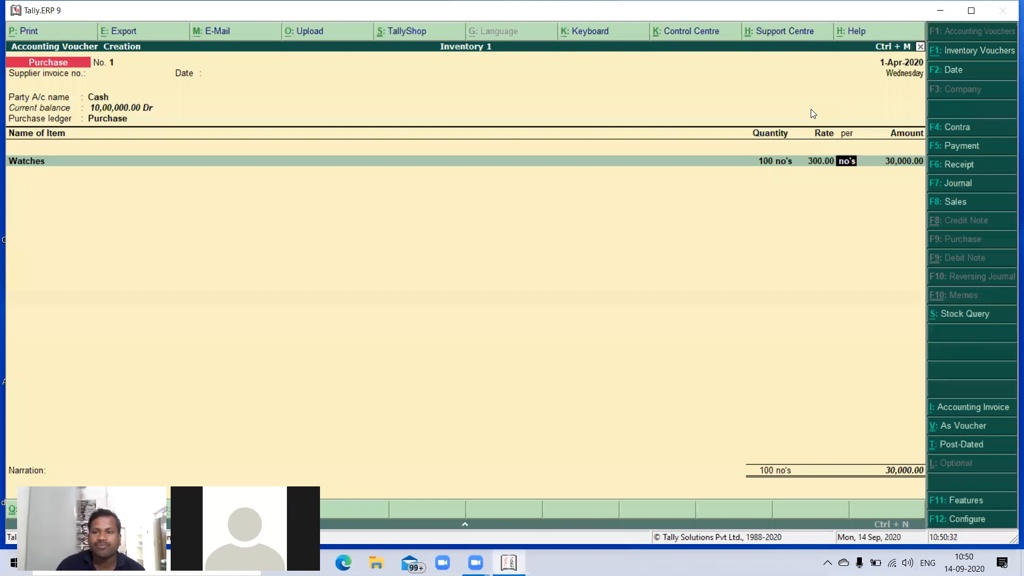
{"action": "key", "text": "Return"}
{"action": "key", "text": "Return"}
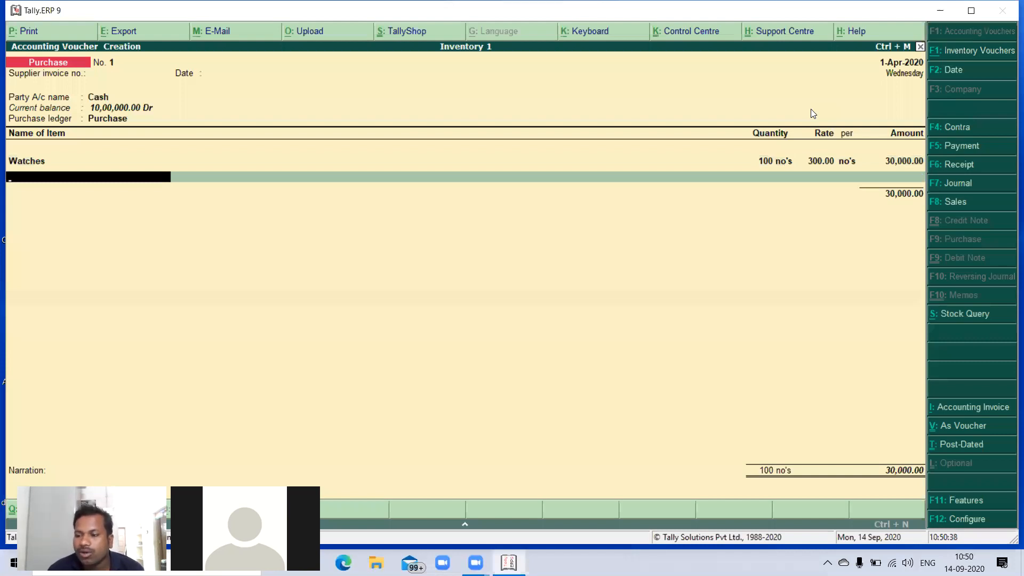
- Add Cameras to the purchase invoice with a quantity of 120 no's at a rate of 500 per no's
{"action": "type", "text": "c"}
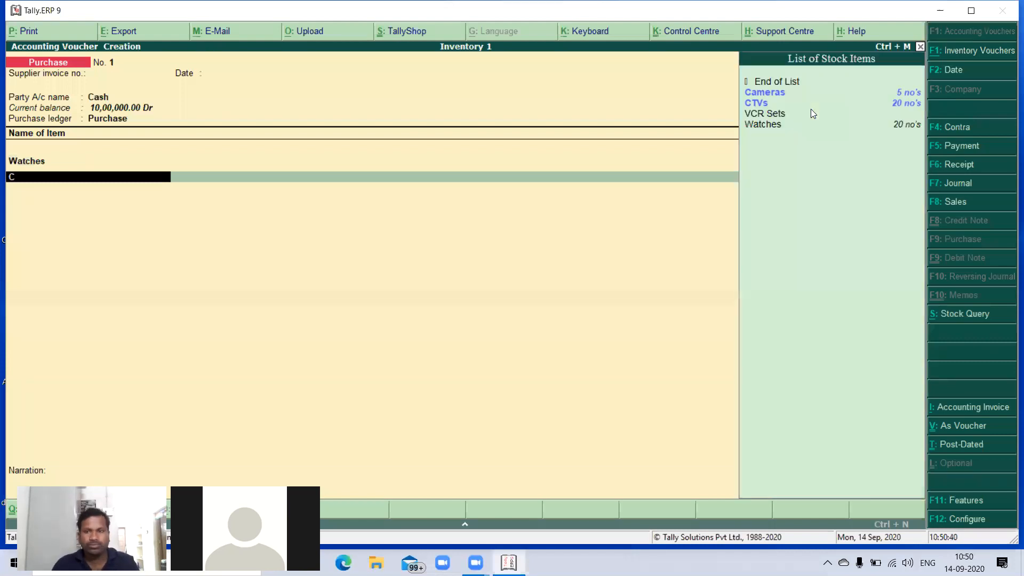
{"action": "key", "text": "Down"}
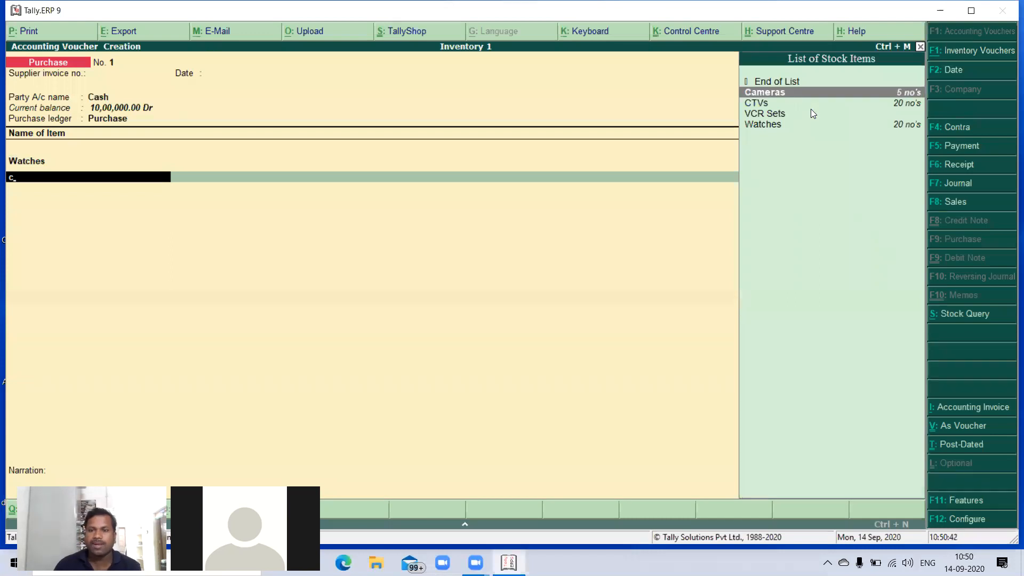
{"action": "key", "text": "Return"}
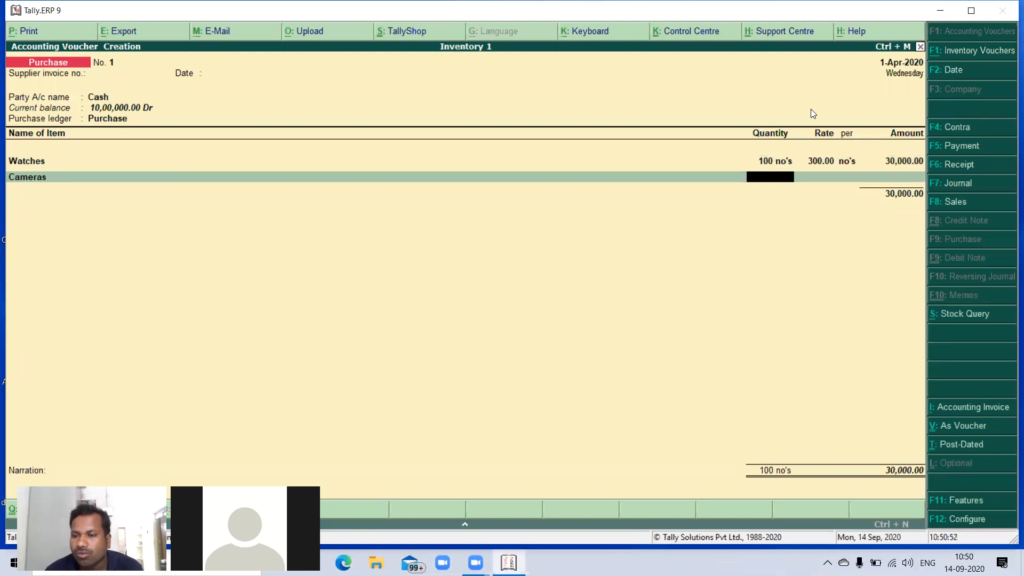
{"action": "type", "text": "120"}
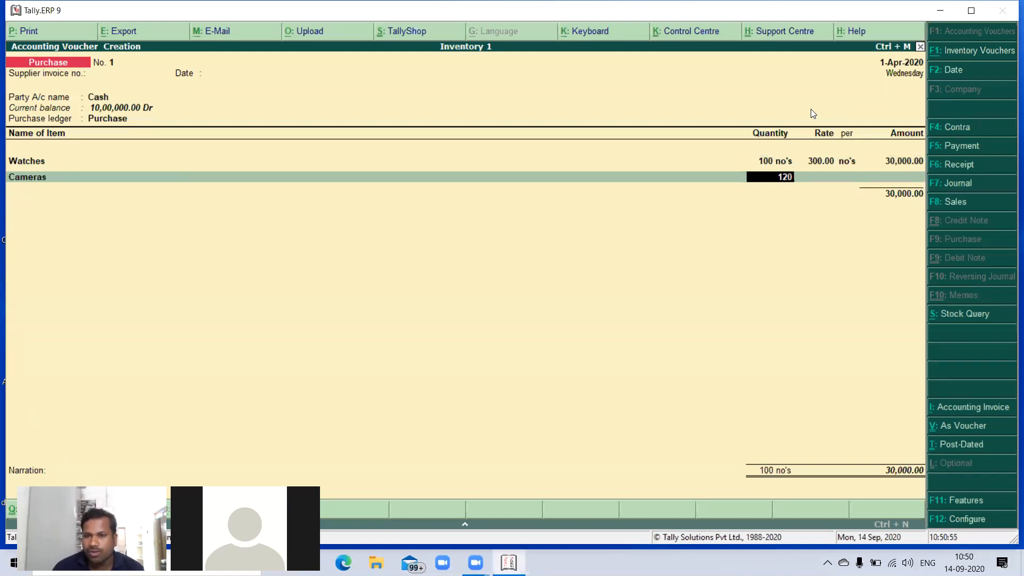
{"action": "key", "text": "Return"}
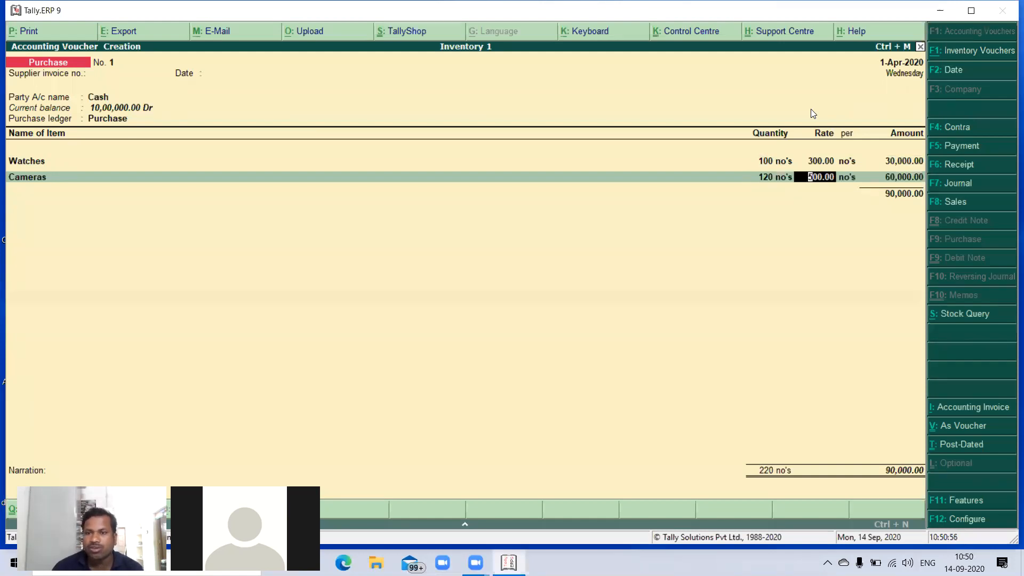
{"action": "key", "text": "Return"}
{"action": "key", "text": "Return"}
{"action": "key", "text": "Return"}
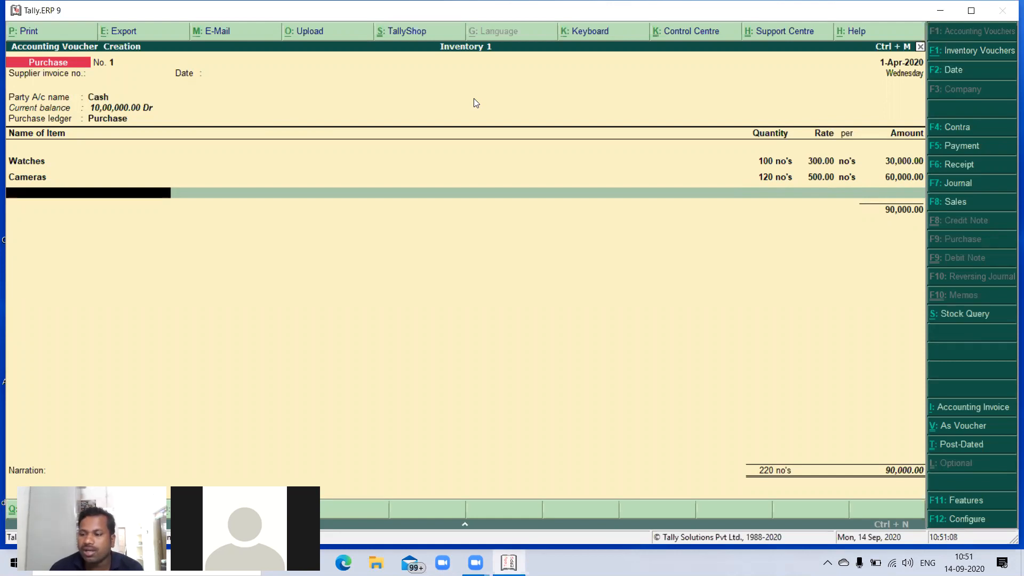
- Add VCR Sets to the purchase invoice with a quantity of 80 no's at a rate of 1,000 per no's
{"action": "type", "text": "V"}
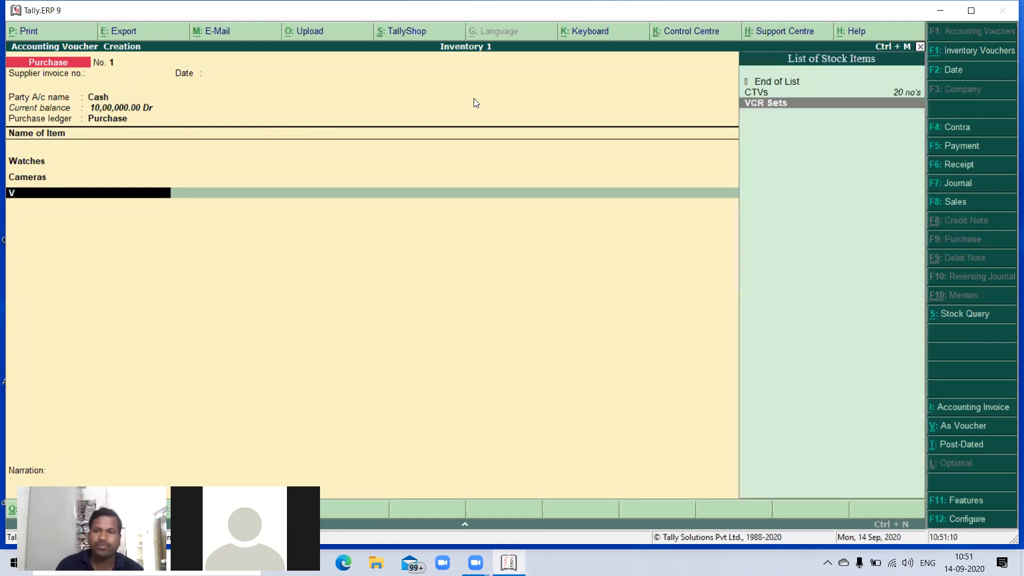
{"action": "key", "text": "Return"}
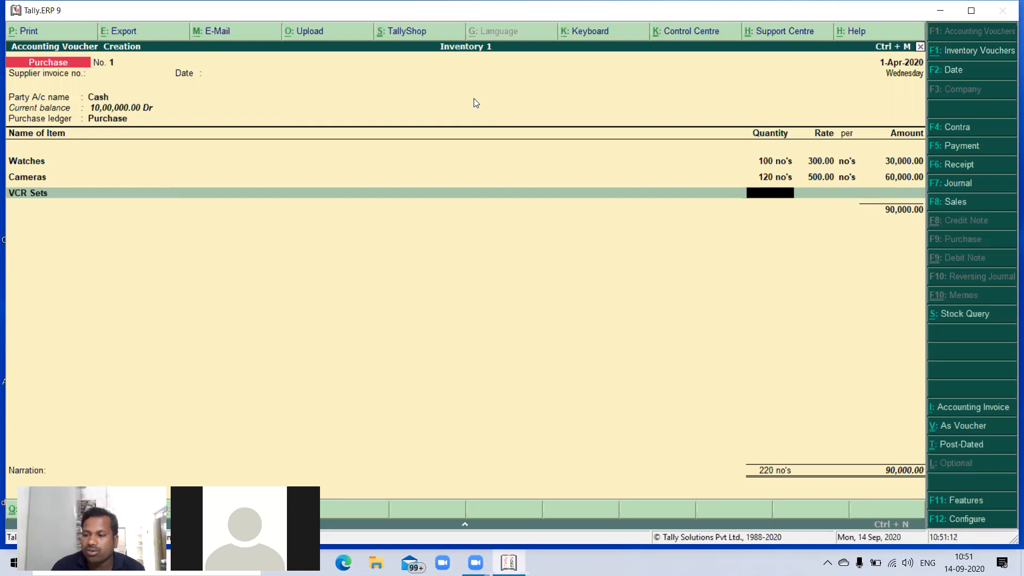
{"action": "type", "text": "80"}
{"action": "key", "text": "Return"}
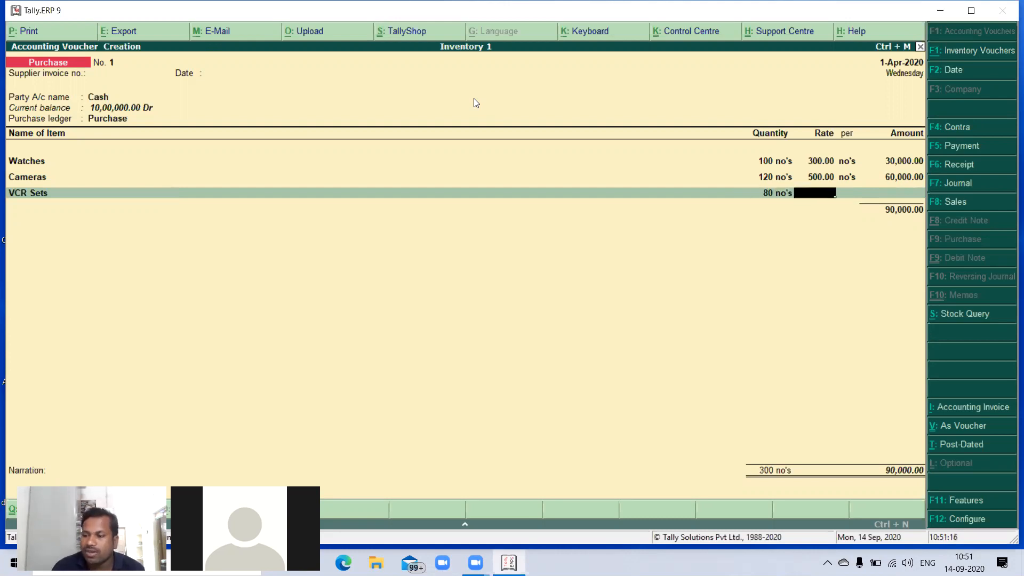
{"action": "type", "text": "1000"}
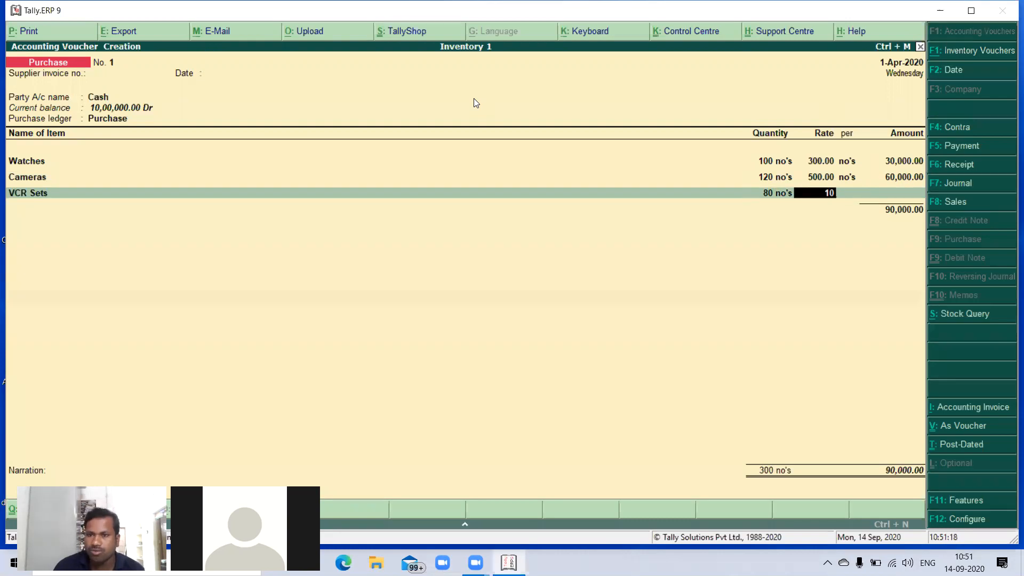
{"action": "key", "text": "Return"}
{"action": "key", "text": "Return"}
{"action": "key", "text": "Return"}
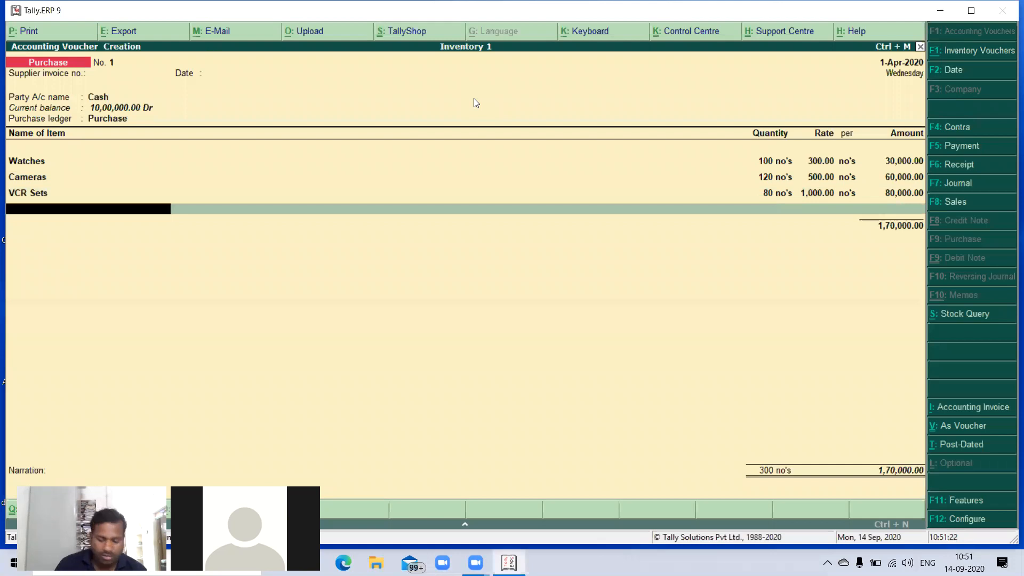
- Add CTVs to the purchase invoice with a quantity of 60 no's at a rate of 500 per no's
{"action": "type", "text": "Ct"}
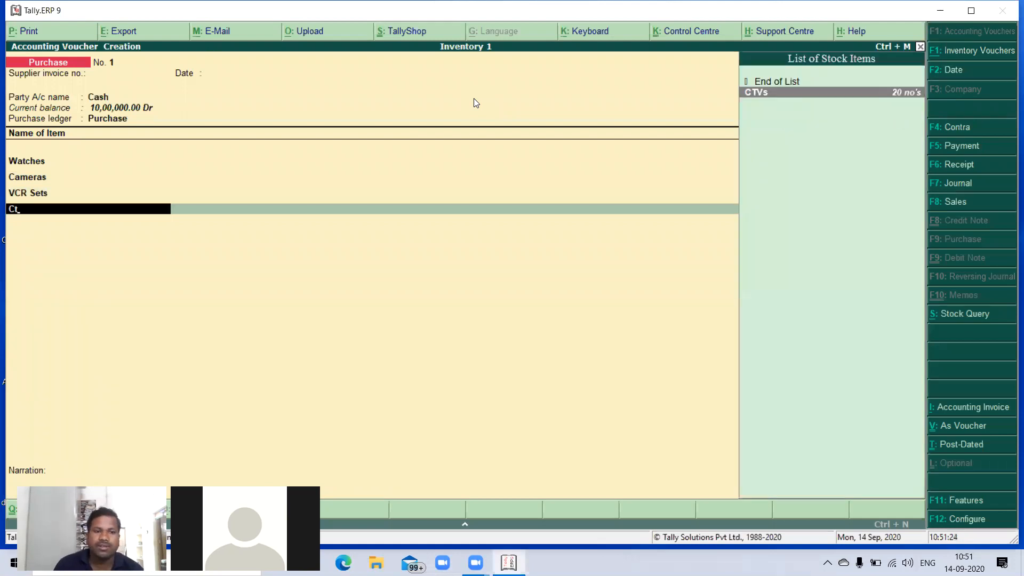
{"action": "key", "text": "Return"}
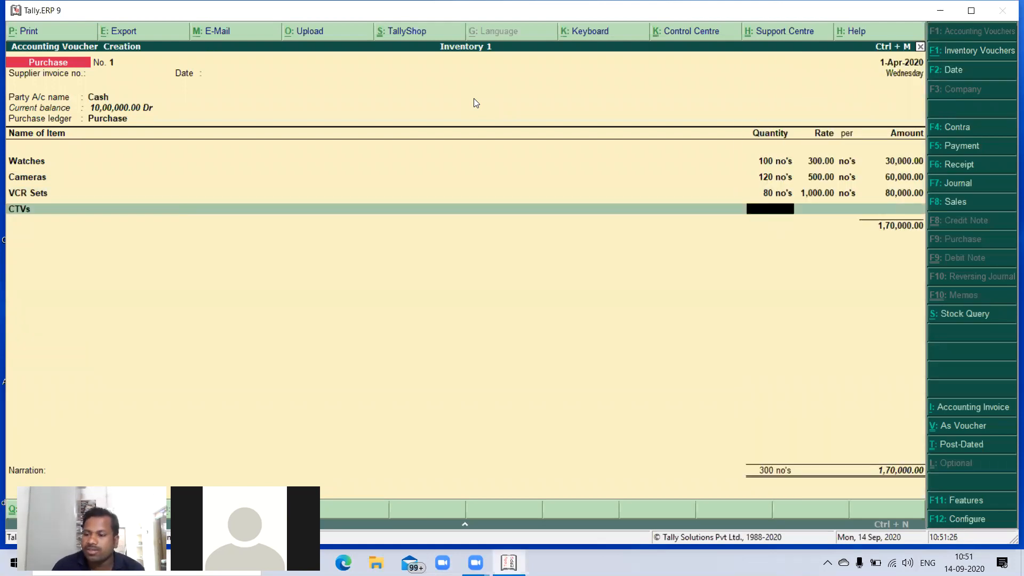
{"action": "type", "text": "60"}
{"action": "key", "text": "Return"}
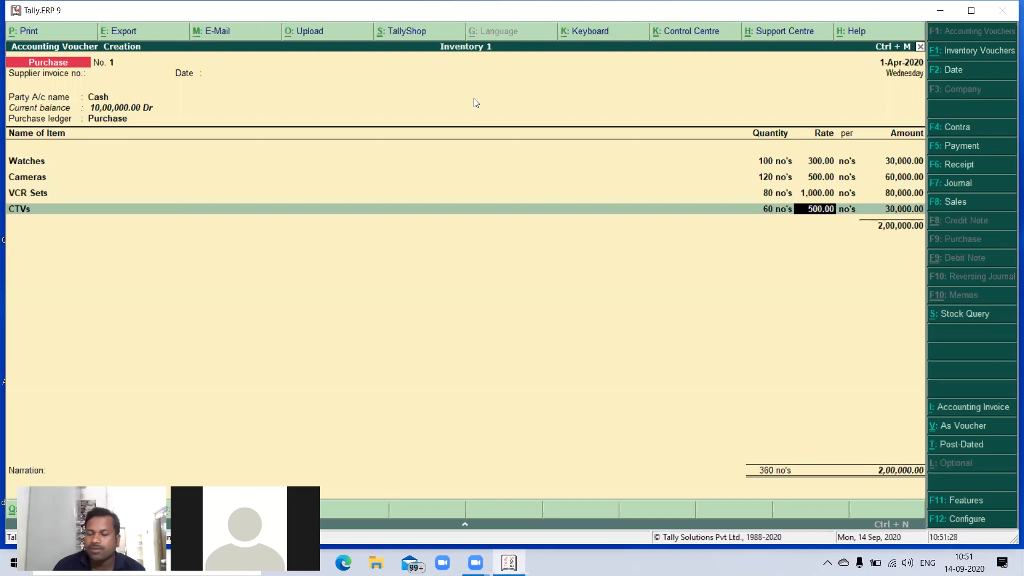
{"action": "key", "text": "Return"}
{"action": "key", "text": "Return"}
{"action": "key", "text": "Return"}
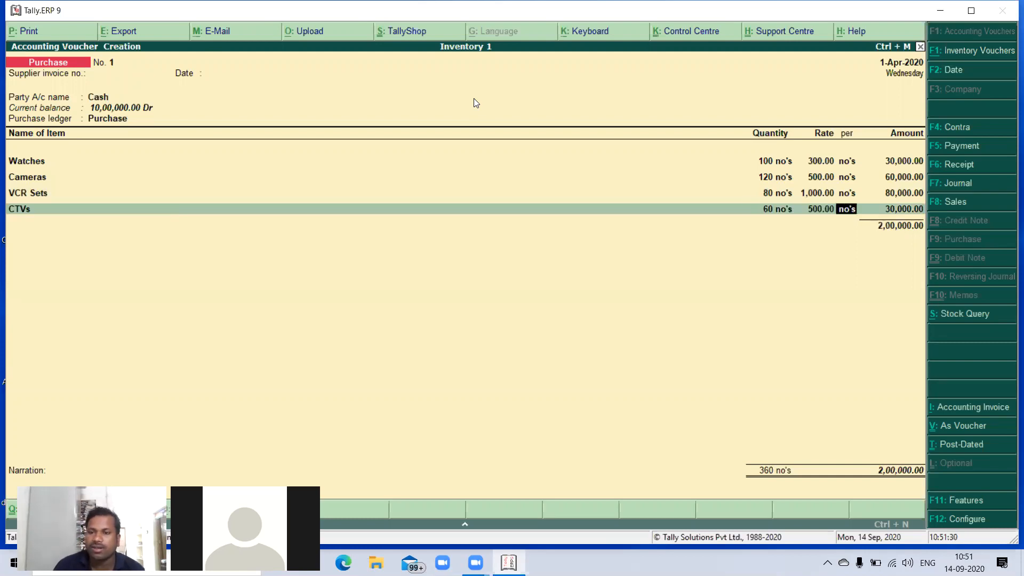
- End the item list of the purchase invoice and save the voucher without a narration
{"action": "key", "text": "Return"}
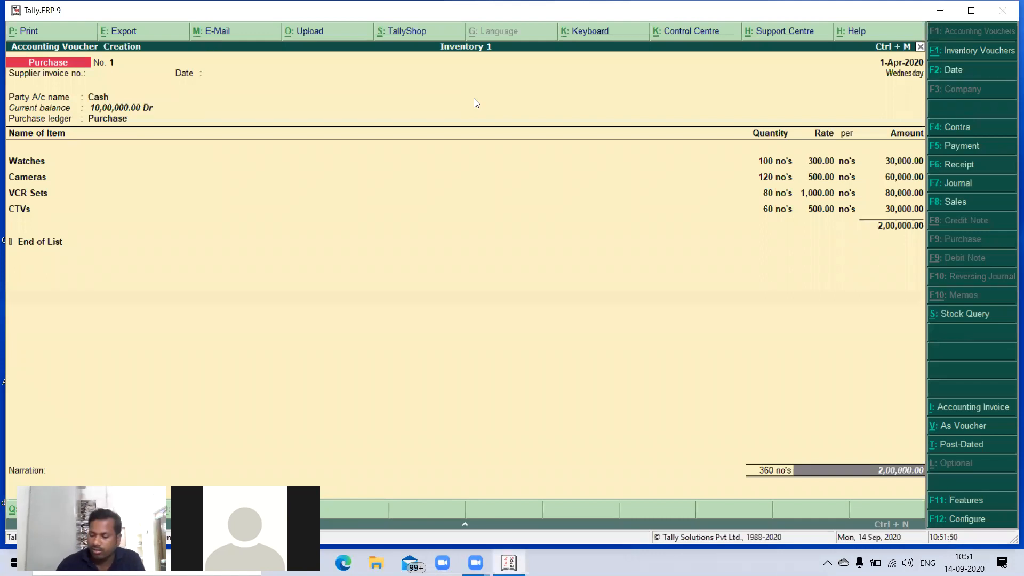
{"action": "key", "text": "Return"}
{"action": "key", "text": "Return"}
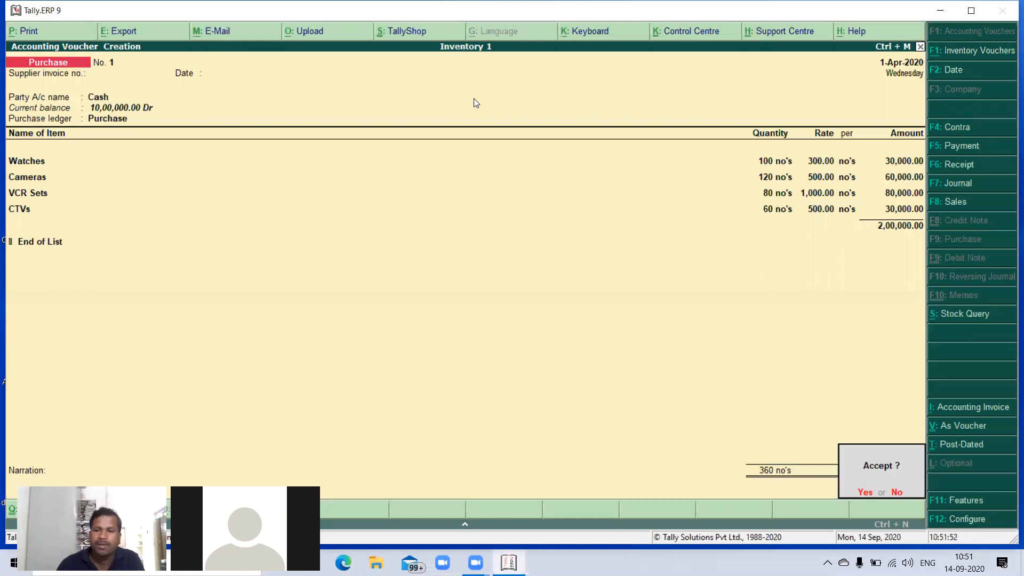
{"action": "key", "text": "Return"}
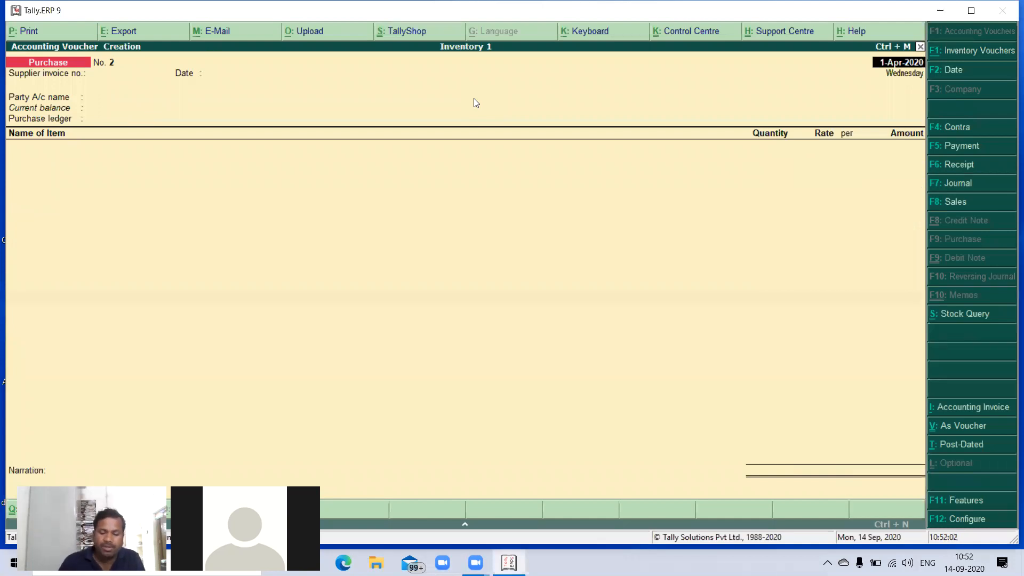
- Start a sales voucher dated 1-Apr-2020 with reference number 452
{"action": "key", "text": "F8"}
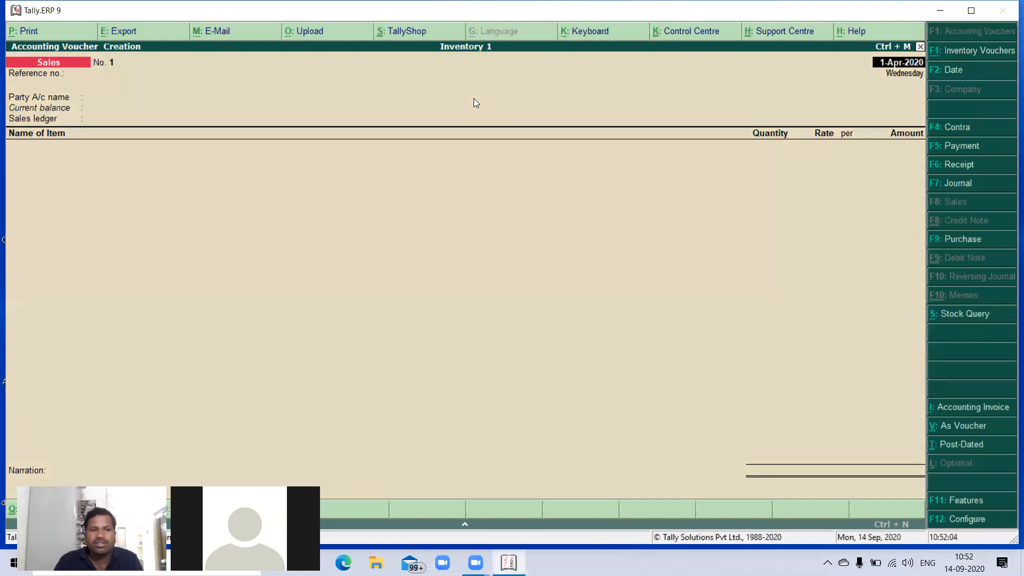
{"action": "key", "text": "Return"}
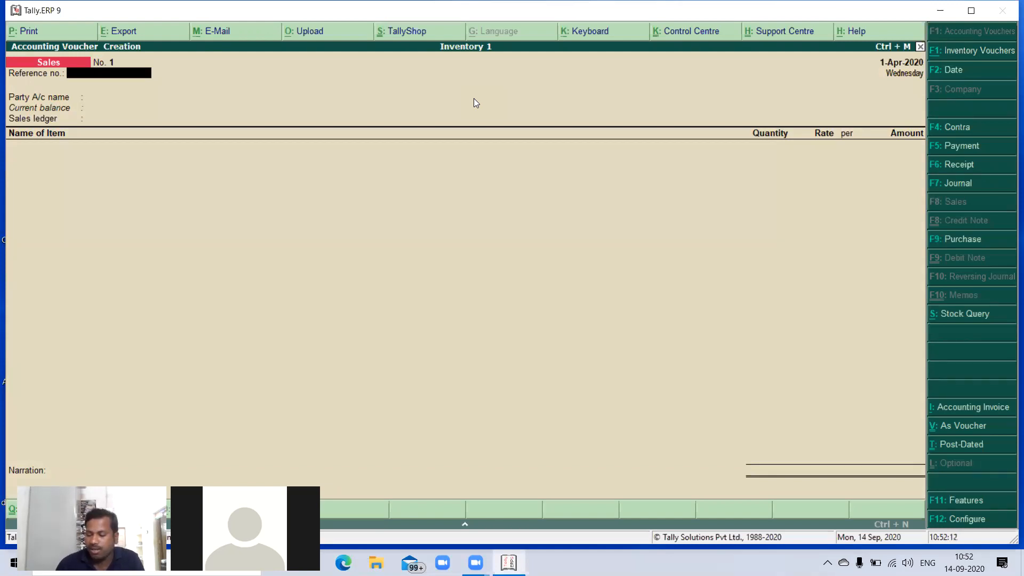
{"action": "type", "text": "452"}
{"action": "key", "text": "Return"}
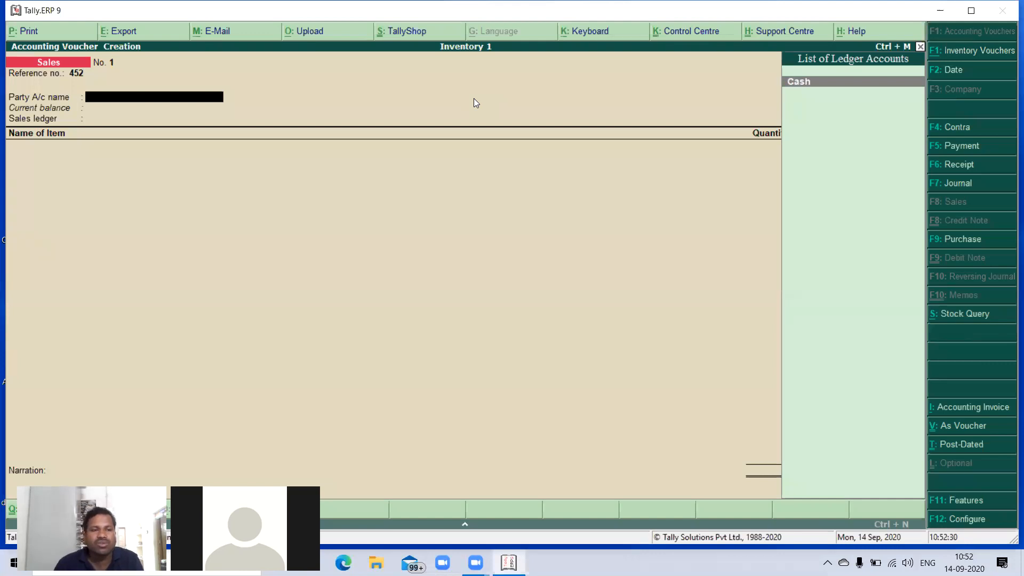
- Set the sales voucher's party account to Cash, keep the default party details, and choose Sales as the sales ledger
{"action": "key", "text": "Return"}
{"action": "key", "text": "Return"}
{"action": "key", "text": "Return"}
{"action": "key", "text": "Return"}
{"action": "key", "text": "Return"}
{"action": "key", "text": "Return"}
{"action": "key", "text": "Return"}
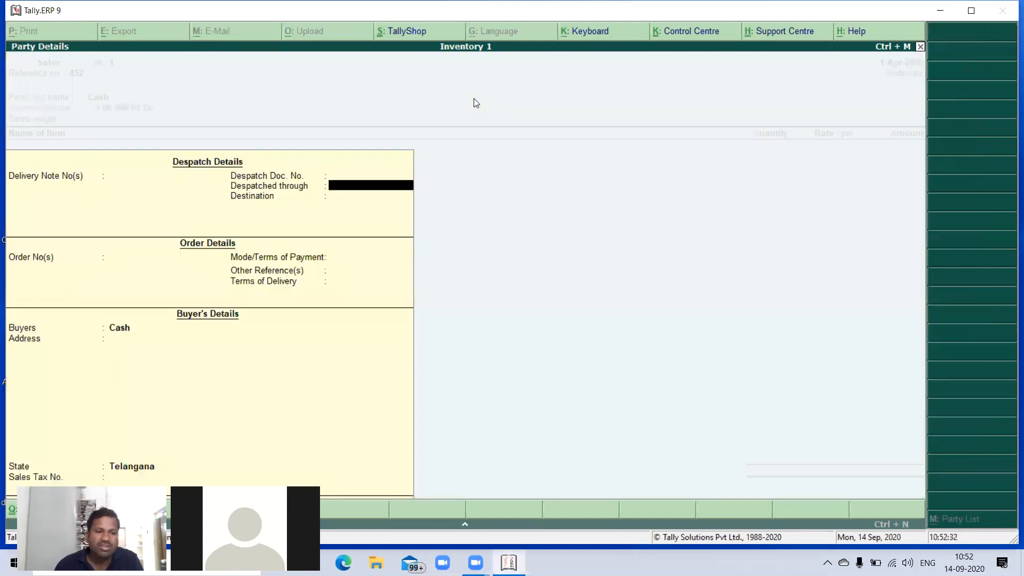
{"action": "key", "text": "Return"}
{"action": "key", "text": "Return"}
{"action": "key", "text": "Return"}
{"action": "key", "text": "Return"}
{"action": "key", "text": "Return"}
{"action": "key", "text": "Return"}
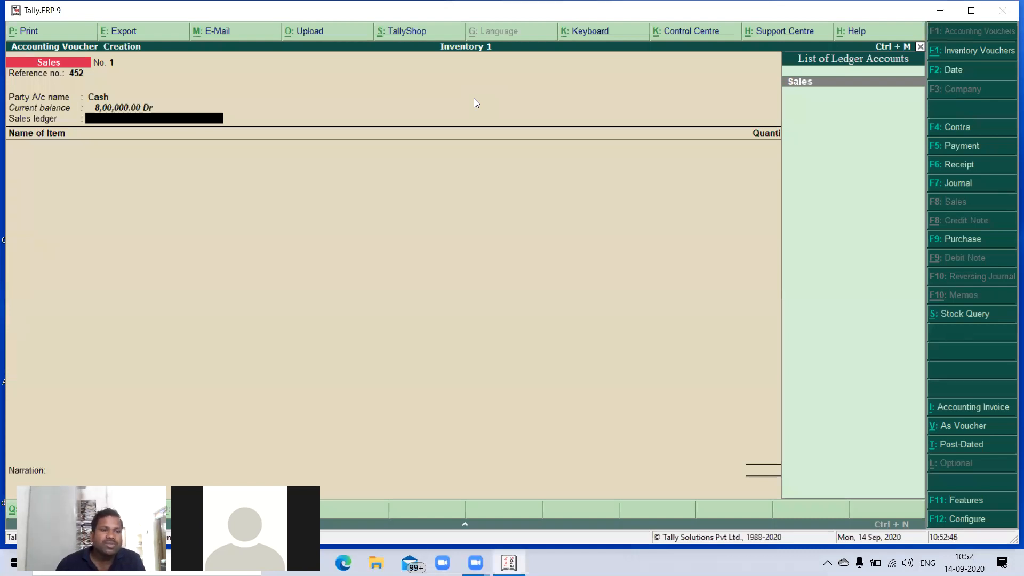
{"action": "key", "text": "Return"}
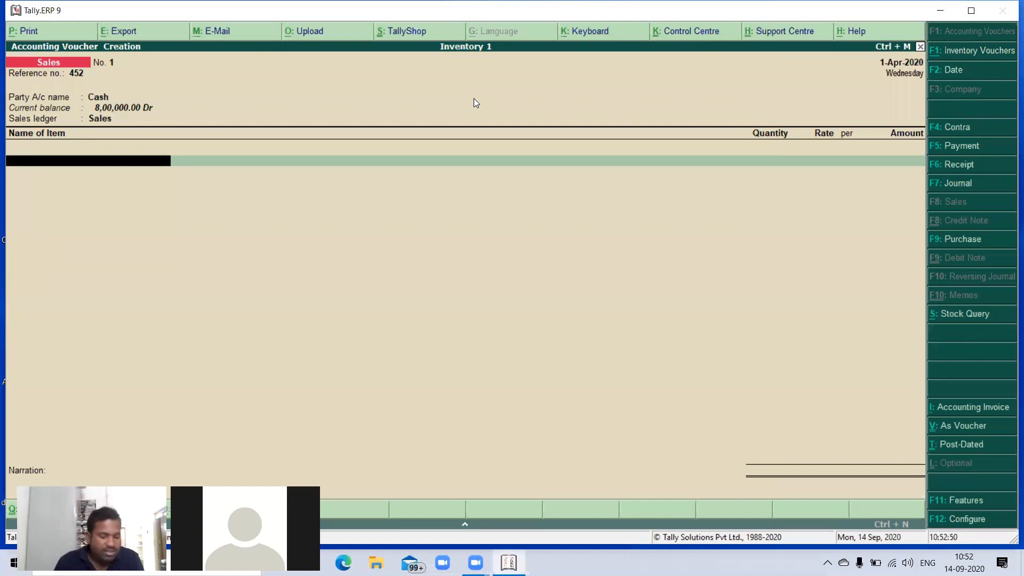
- Add Watches to the sales invoice with a quantity of 40 no's at a rate of 350 per no's
{"action": "type", "text": "W"}
{"action": "key", "text": "Return"}
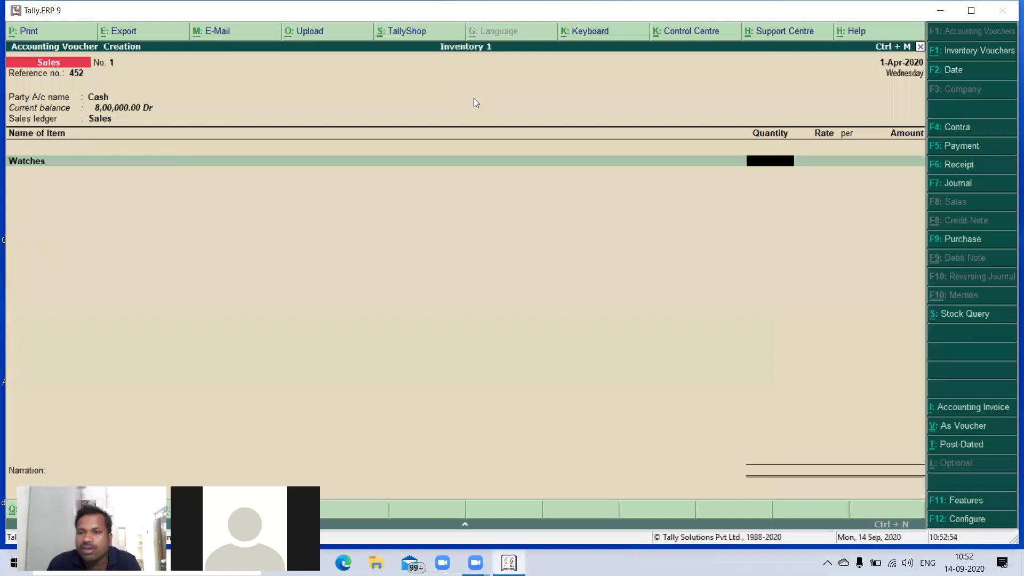
{"action": "type", "text": "40"}
{"action": "key", "text": "Return"}
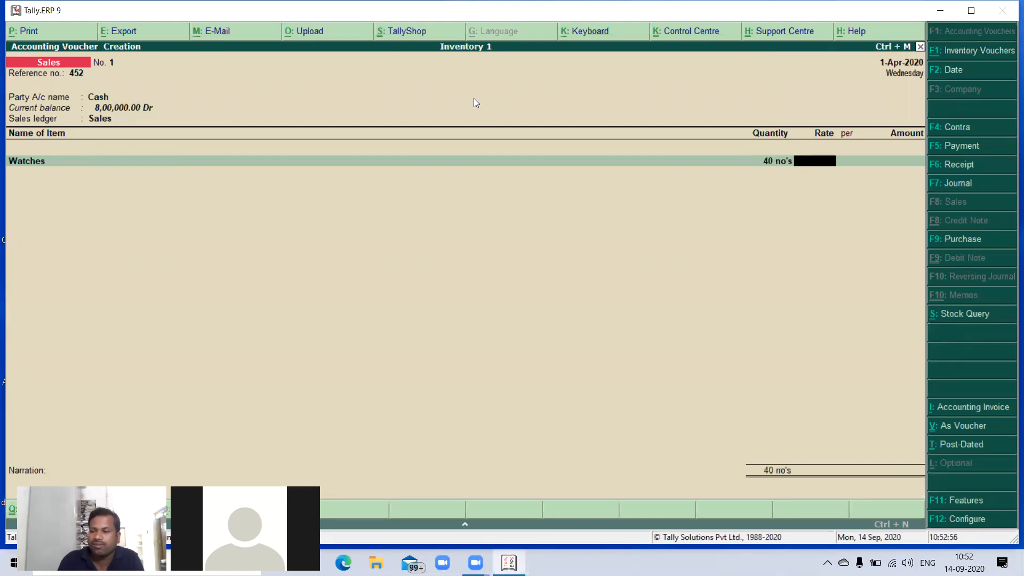
{"action": "type", "text": "350"}
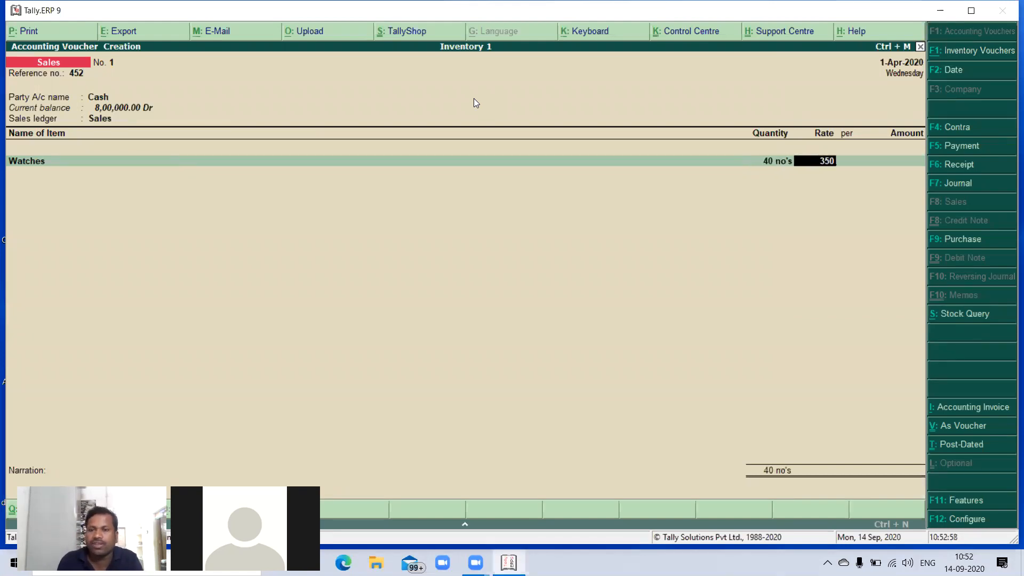
{"action": "key", "text": "Return"}
{"action": "key", "text": "Return"}
{"action": "key", "text": "Return"}
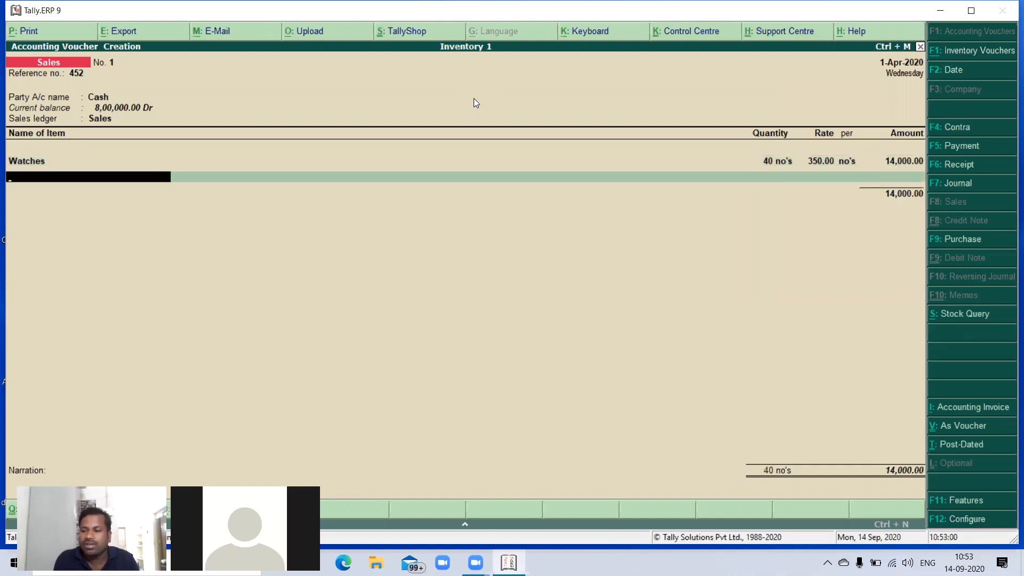
- Add Cameras to the sales invoice with a quantity of 60 no's at a rate of 1,000 per no's
{"action": "type", "text": "c"}
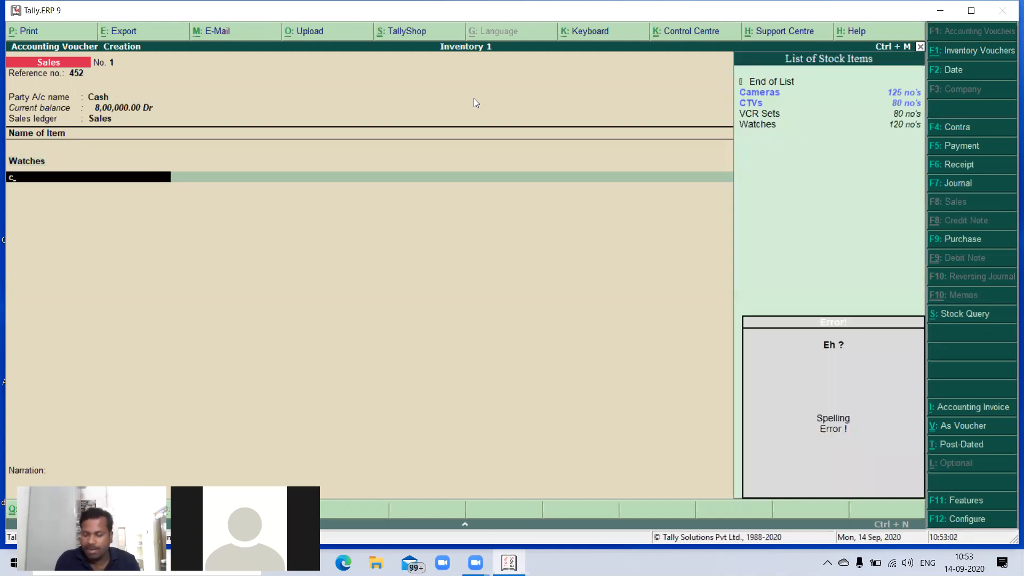
{"action": "key", "text": "Down"}
{"action": "key", "text": "Up"}
{"action": "key", "text": "Return"}
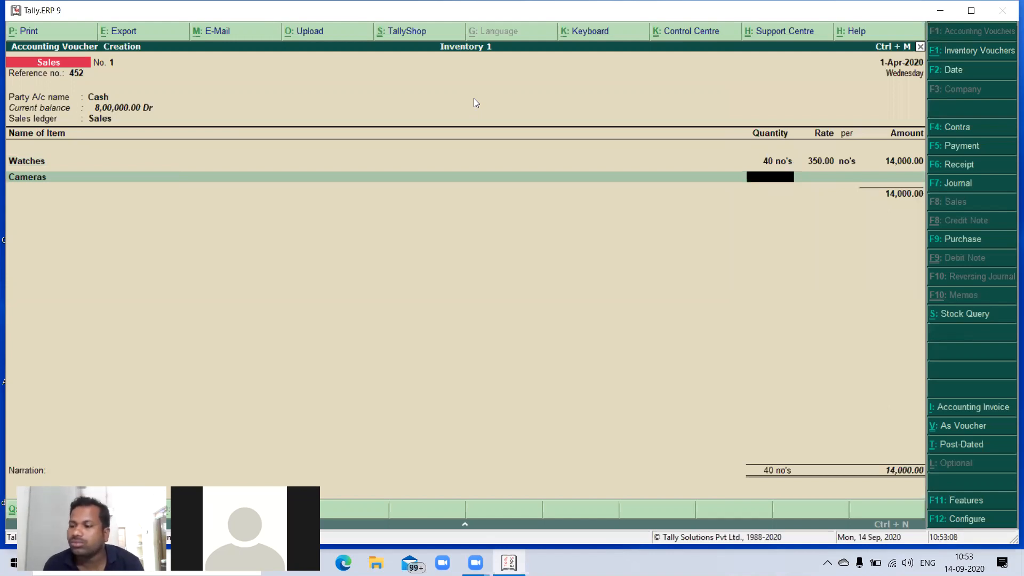
{"action": "type", "text": "60"}
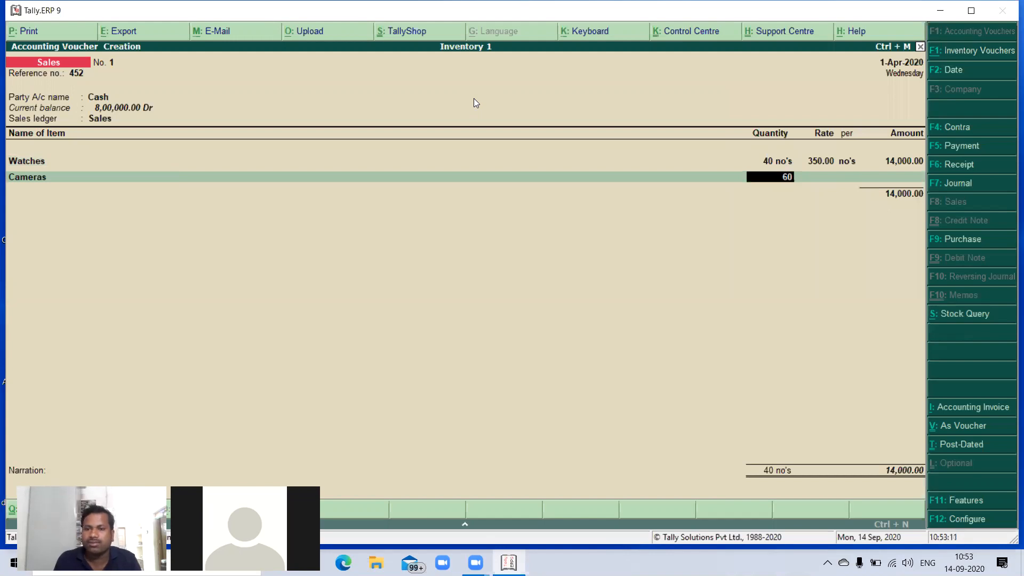
{"action": "key", "text": "Return"}
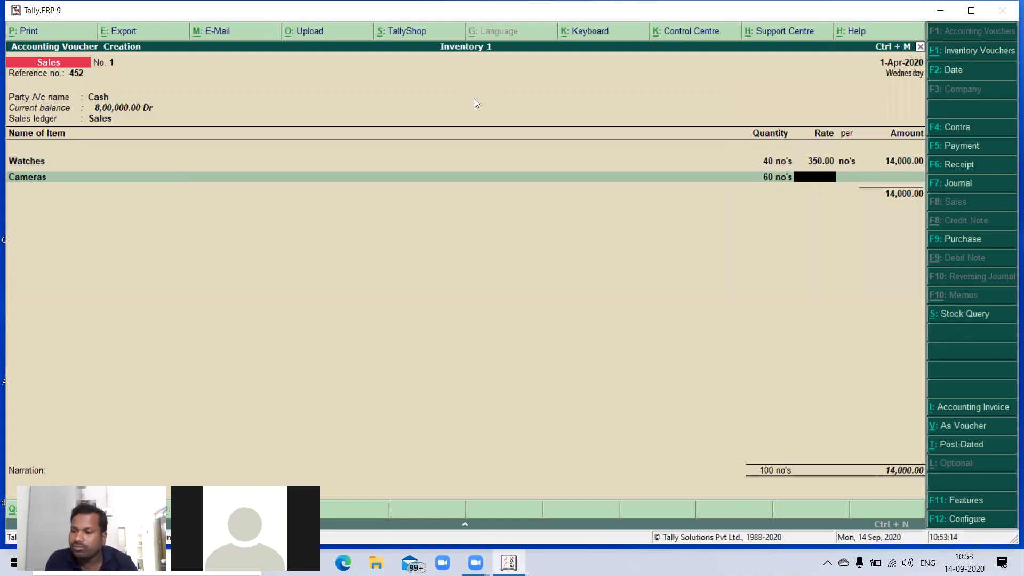
{"action": "type", "text": "1000"}
{"action": "key", "text": "Return"}
{"action": "key", "text": "Return"}
{"action": "key", "text": "Return"}
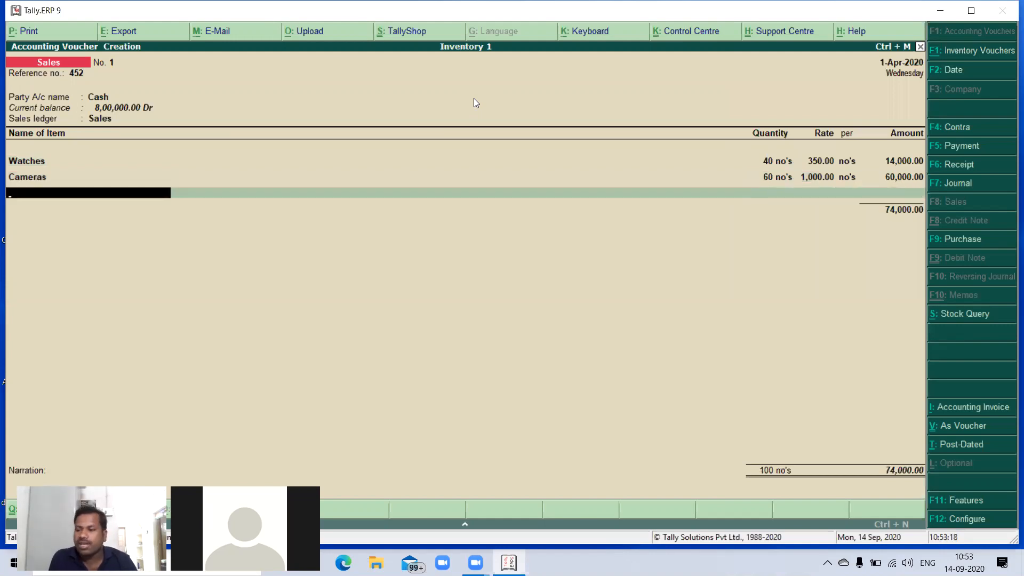
- Add VCR Sets to the sales invoice with a quantity of 40 no's at a rate of 1,200 per no's
{"action": "type", "text": "vc"}
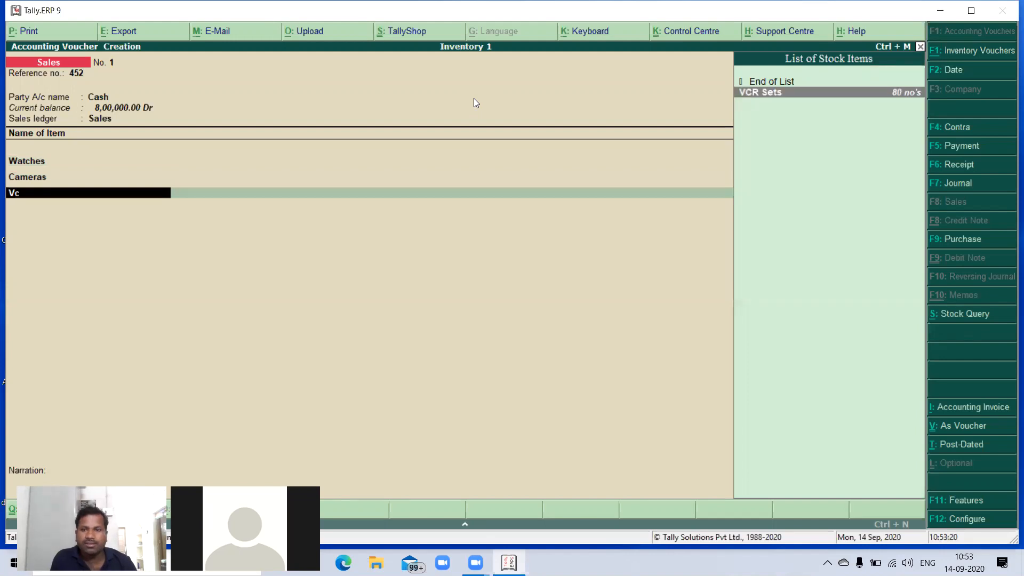
{"action": "key", "text": "Return"}
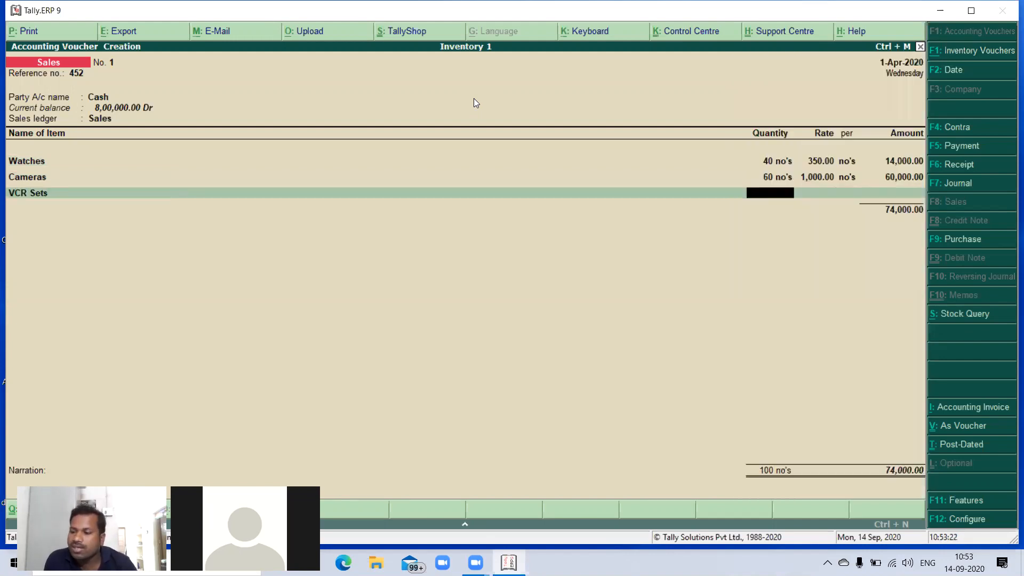
{"action": "type", "text": "40"}
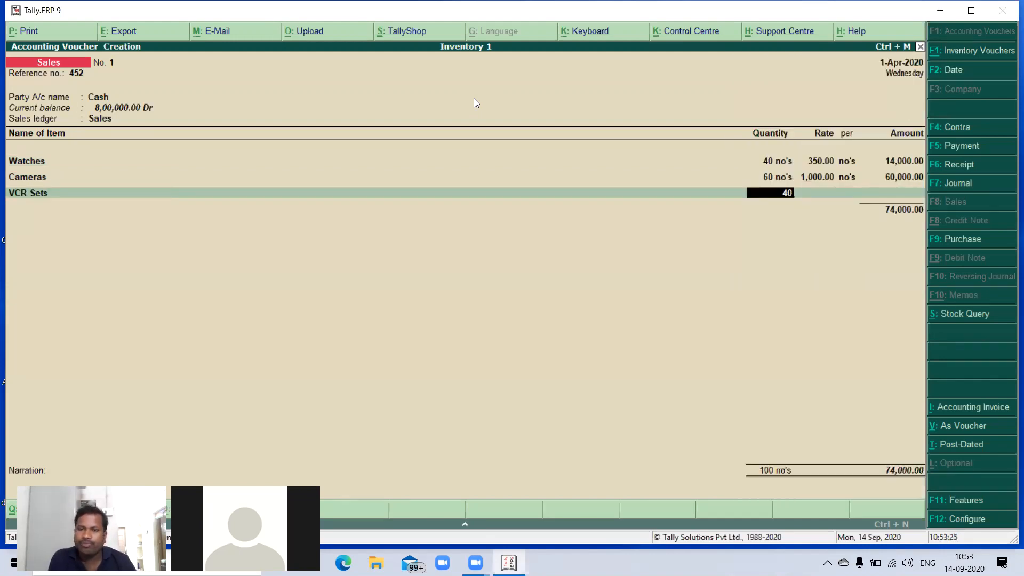
{"action": "key", "text": "Return"}
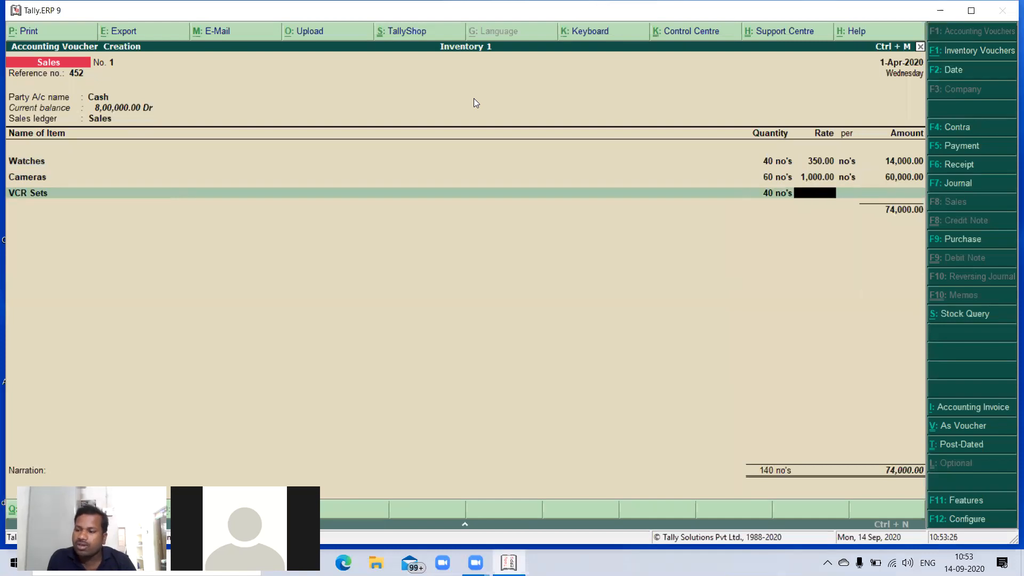
{"action": "type", "text": "1200"}
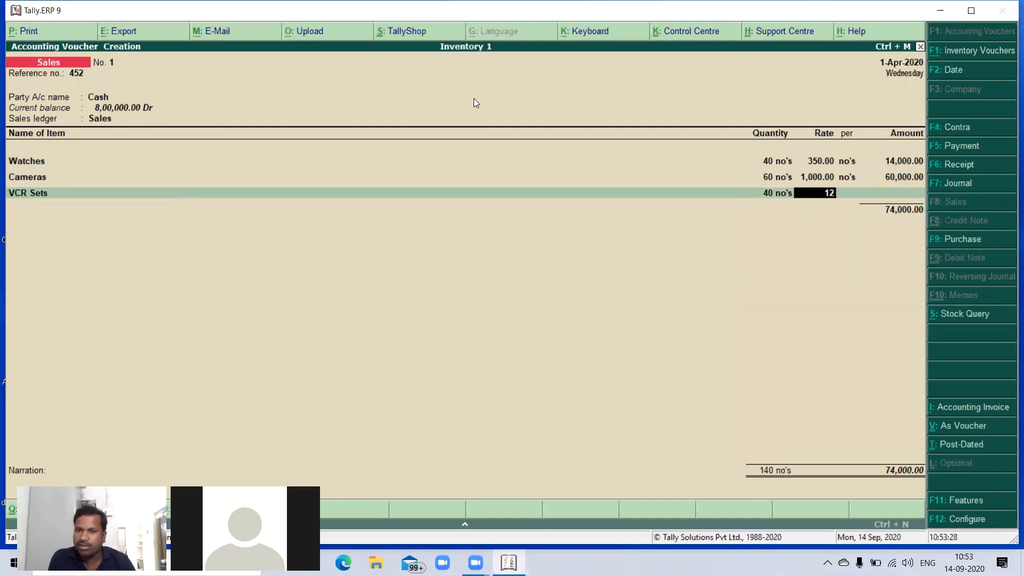
{"action": "key", "text": "Return"}
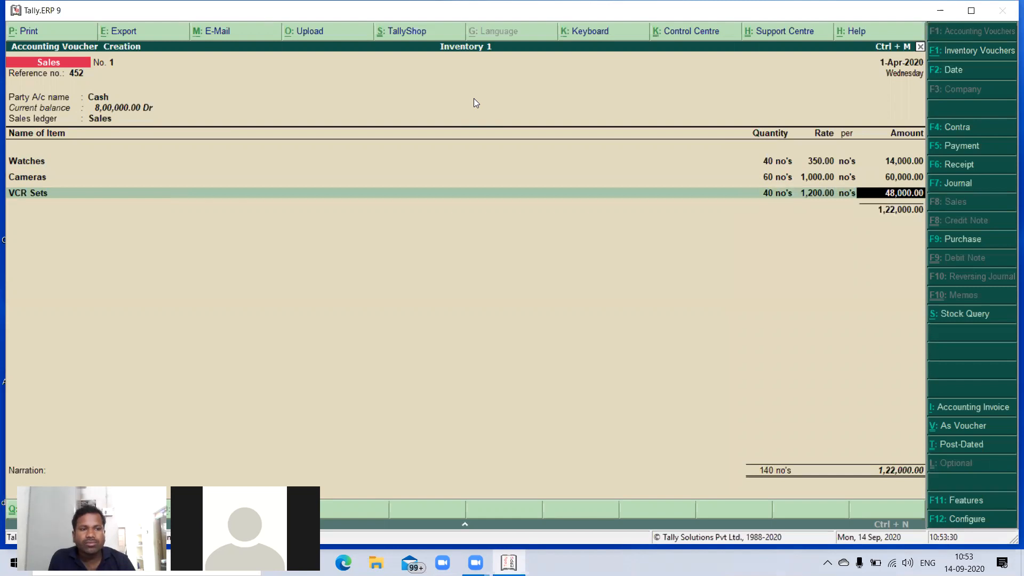
{"action": "key", "text": "Return"}
- Add CTVs to the sales invoice with a quantity of 40 no's at a rate of 1,000 per no's
{"action": "type", "text": "CT"}
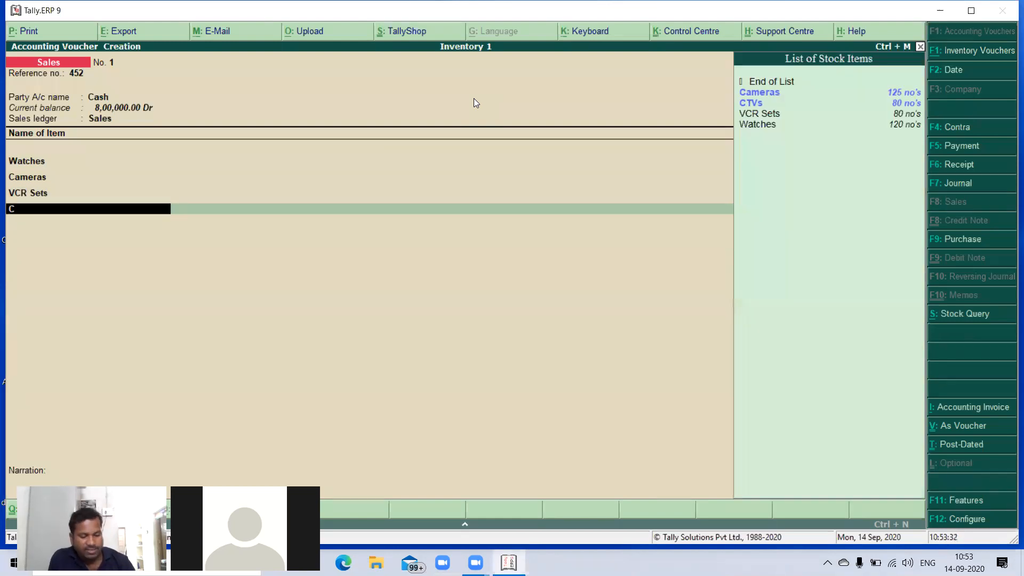
{"action": "key", "text": "Return"}
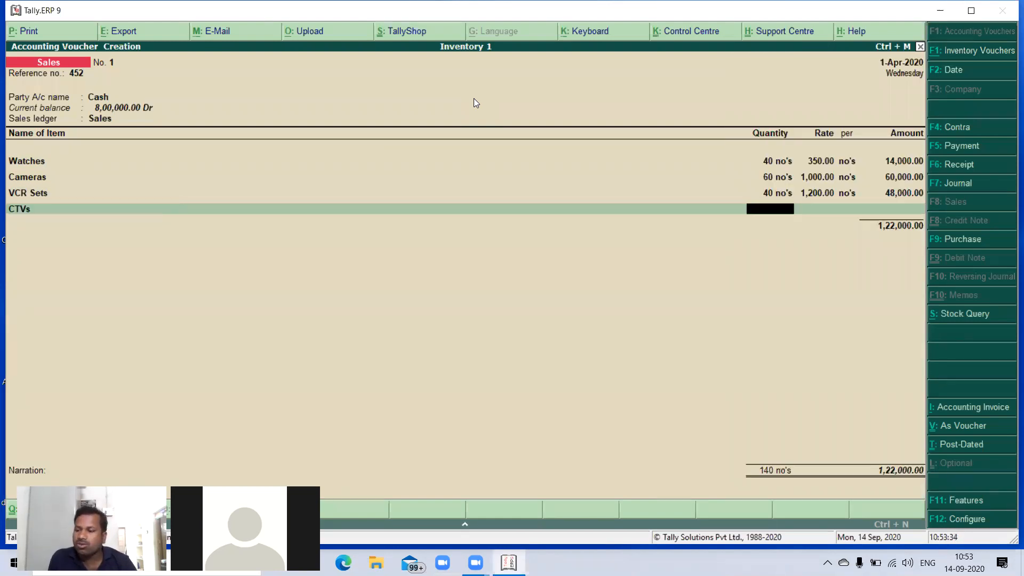
{"action": "type", "text": "40"}
{"action": "key", "text": "Return"}
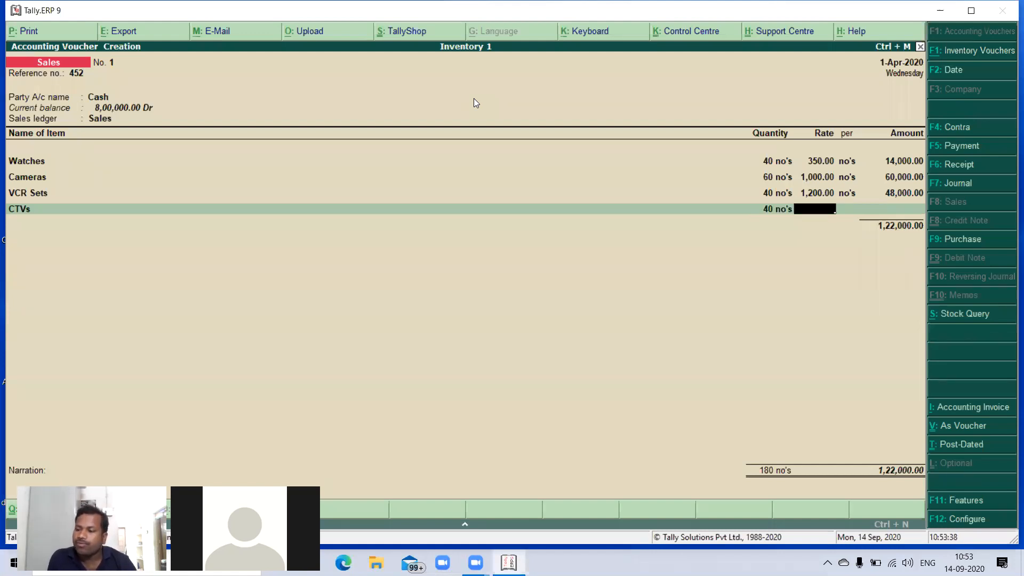
{"action": "type", "text": "1000"}
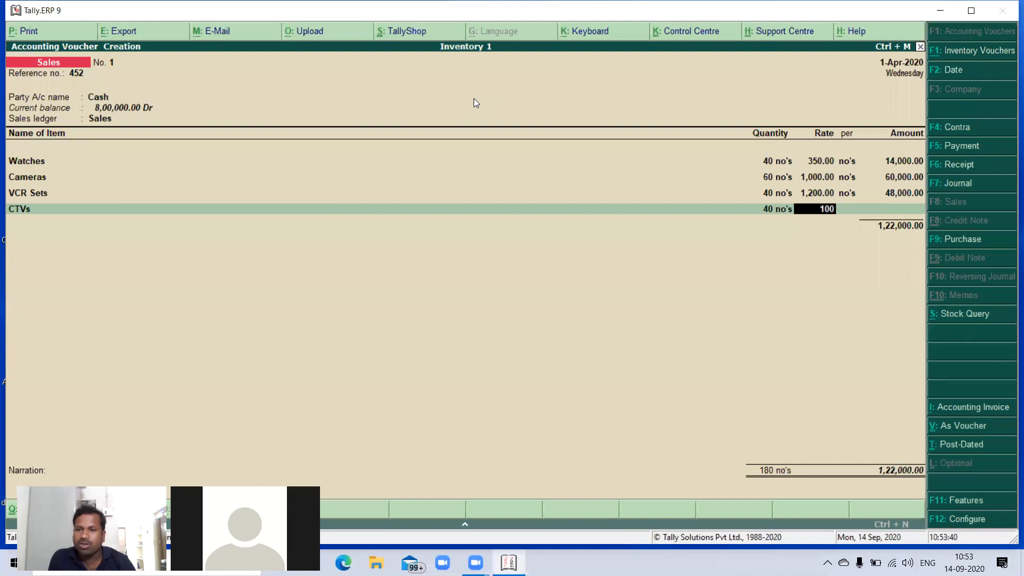
{"action": "key", "text": "Return"}
{"action": "key", "text": "Return"}
{"action": "key", "text": "Return"}
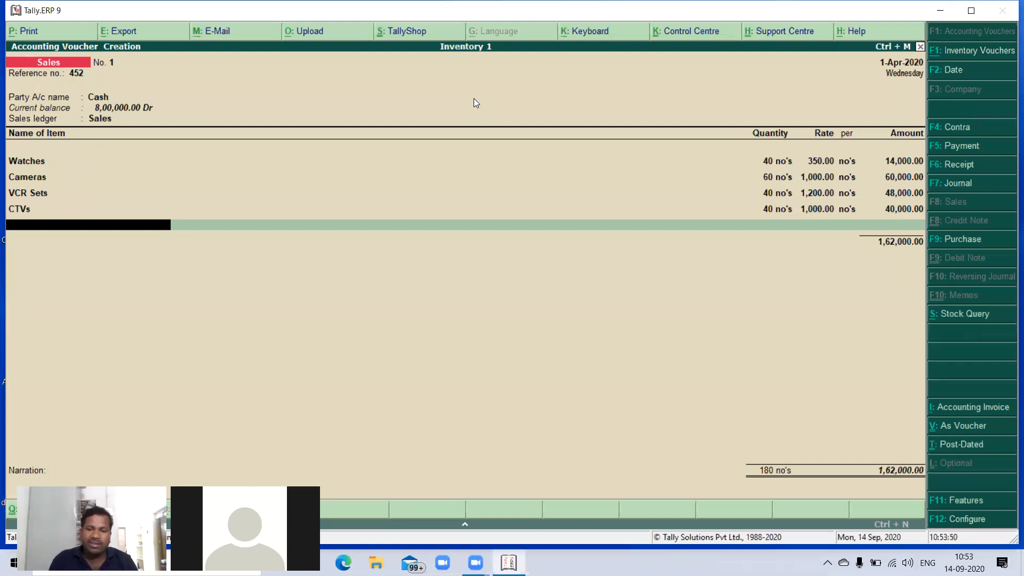
- End the item list of the sales invoice and save the voucher without a narration
{"action": "key", "text": "Return"}
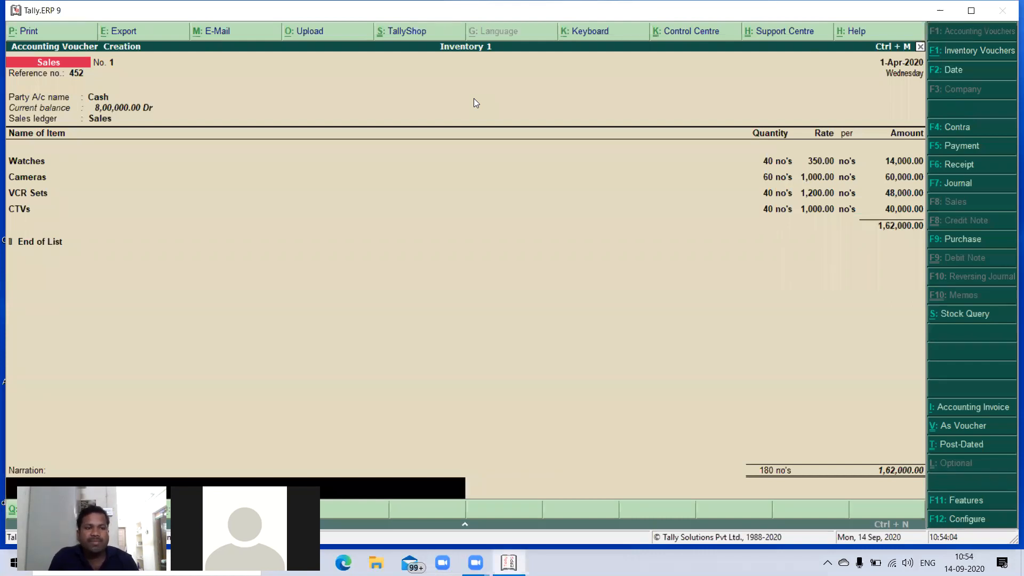
{"action": "key", "text": "Return"}
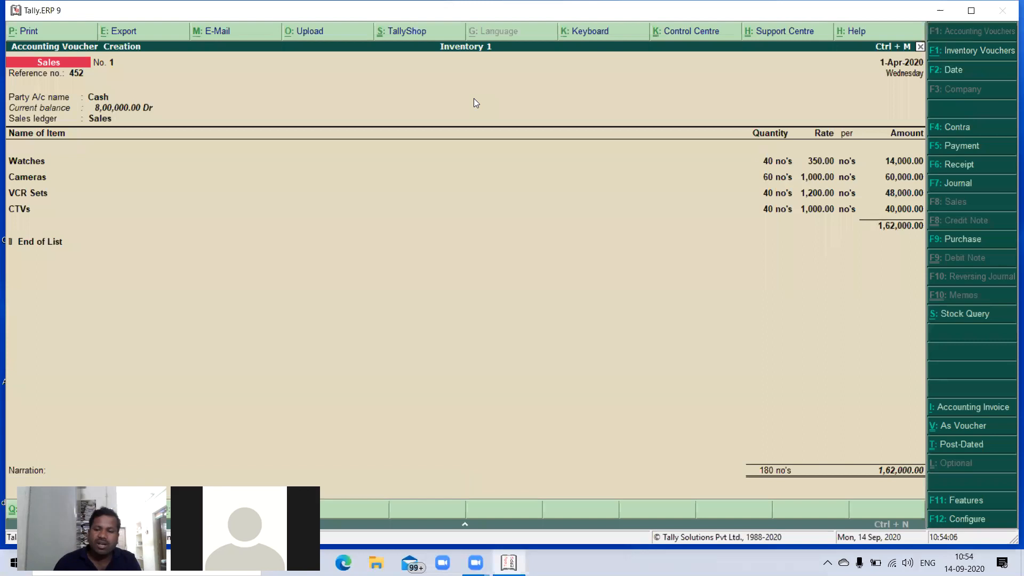
{"action": "key", "text": "Return"}
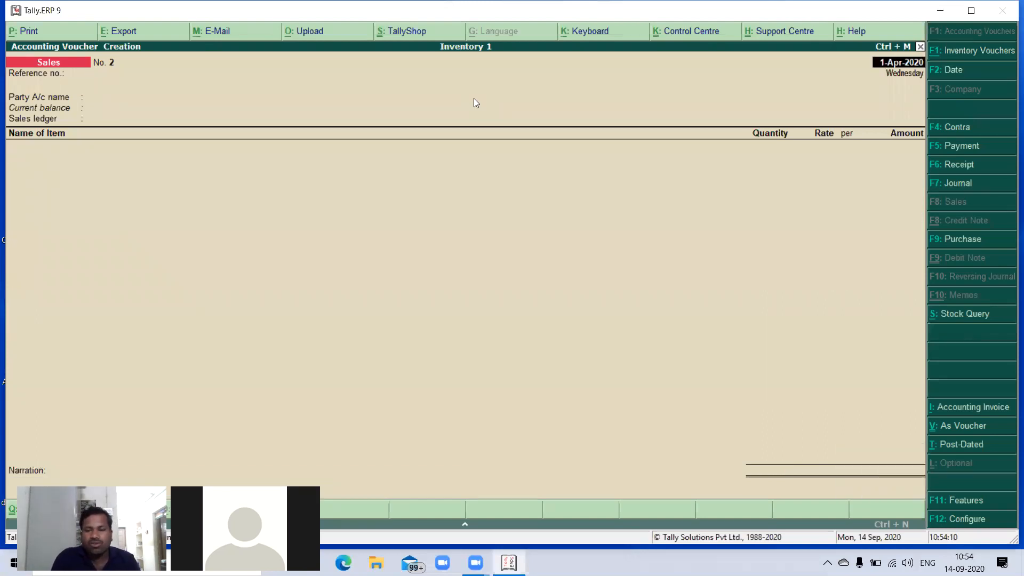
- Start a payment voucher and debit the Salaries ledger with 20,000
{"action": "key", "text": "F5"}
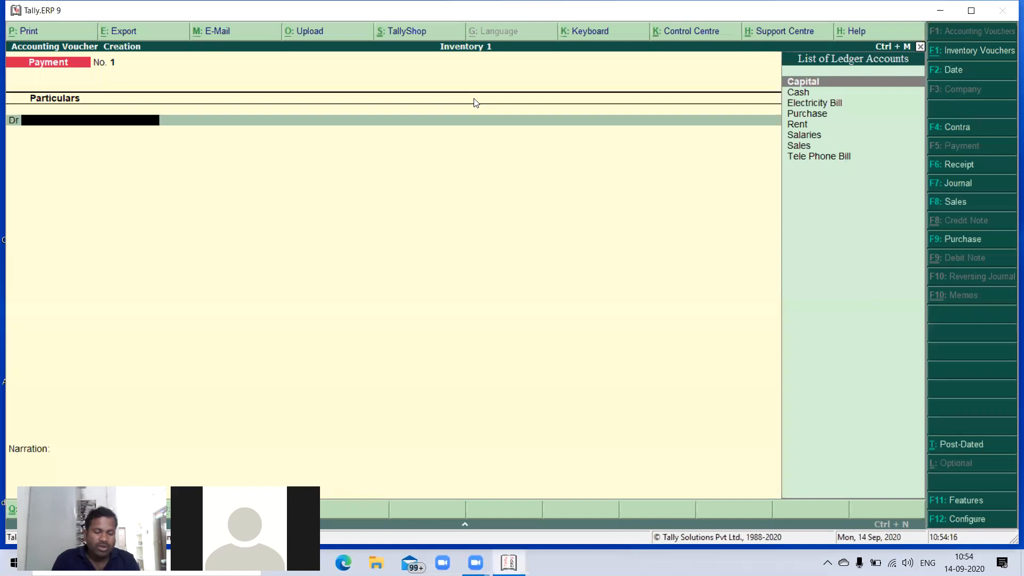
{"action": "type", "text": "Sa"}
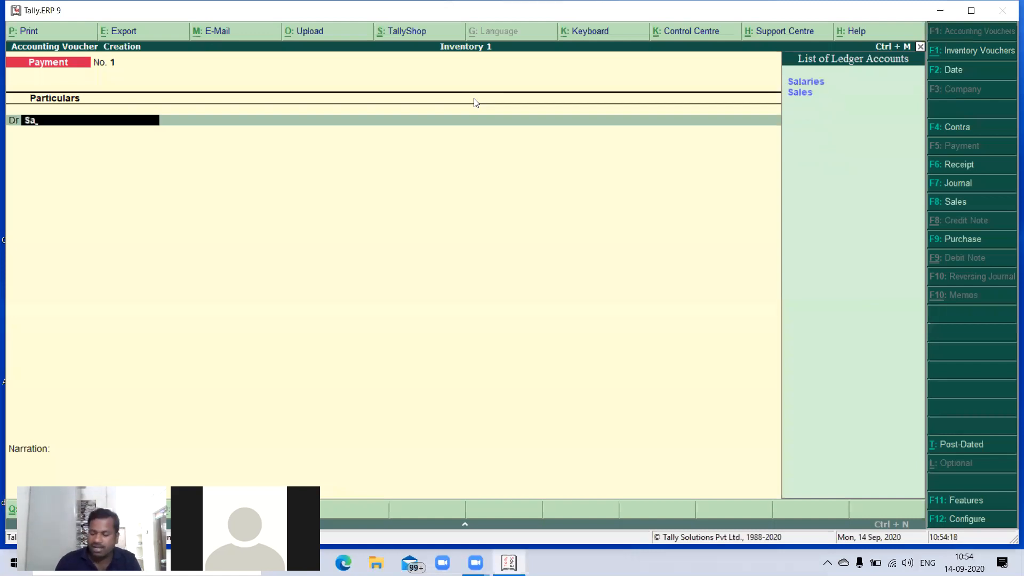
{"action": "key", "text": "Return"}
{"action": "type", "text": "20000"}
{"action": "key", "text": "Return"}
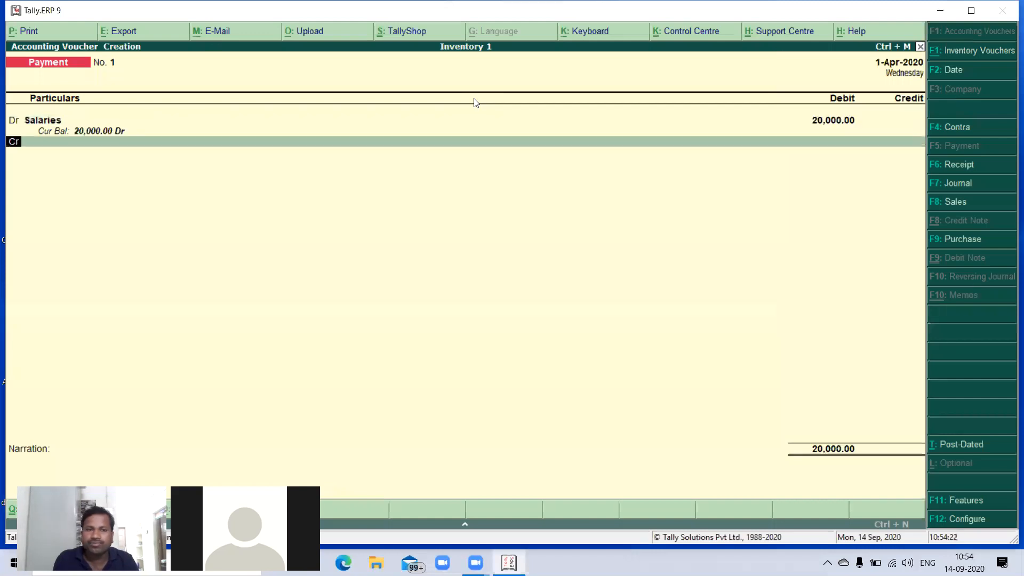
- Credit Cash with 20,000 in the salaries payment voucher and save it without a narration
{"action": "key", "text": "Return"}
{"action": "key", "text": "Down"}
{"action": "key", "text": "Return"}
{"action": "key", "text": "Return"}
{"action": "key", "text": "Return"}
{"action": "key", "text": "Return"}
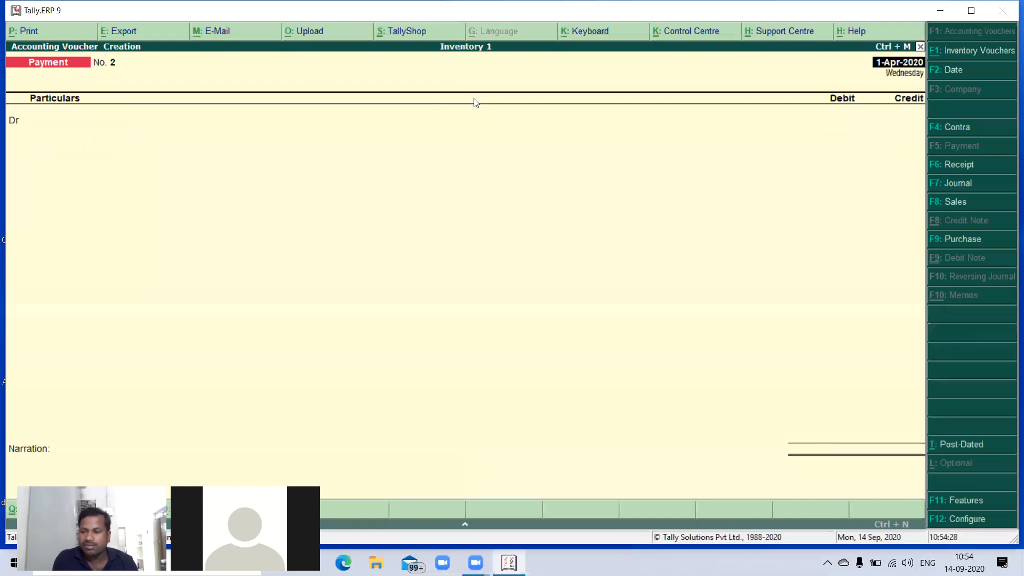
- Record a payment voucher debiting Electricity Bill with 6,000 and crediting Cash, without a narration
{"action": "type", "text": "e"}
{"action": "key", "text": "Return"}
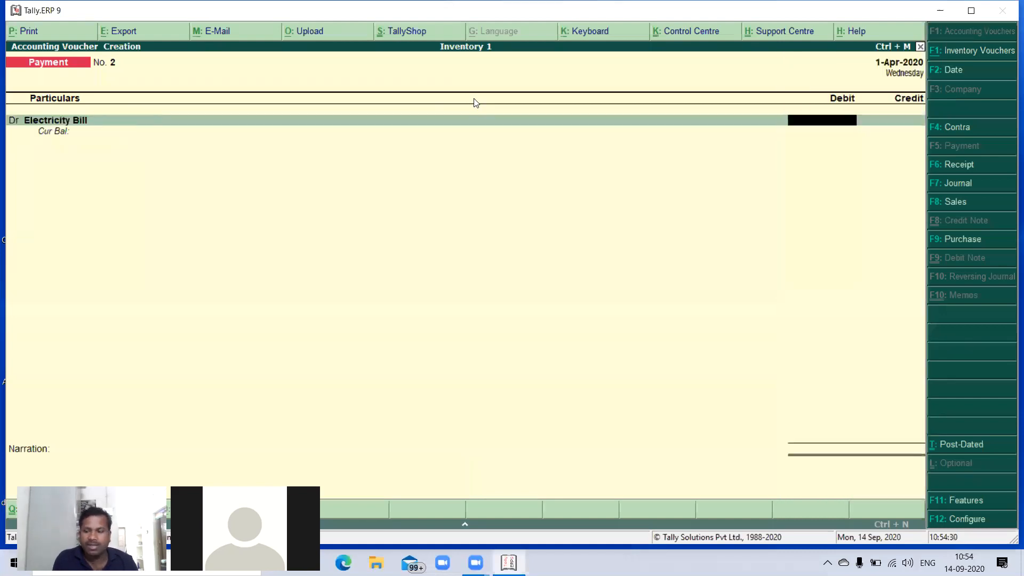
{"action": "type", "text": "6000"}
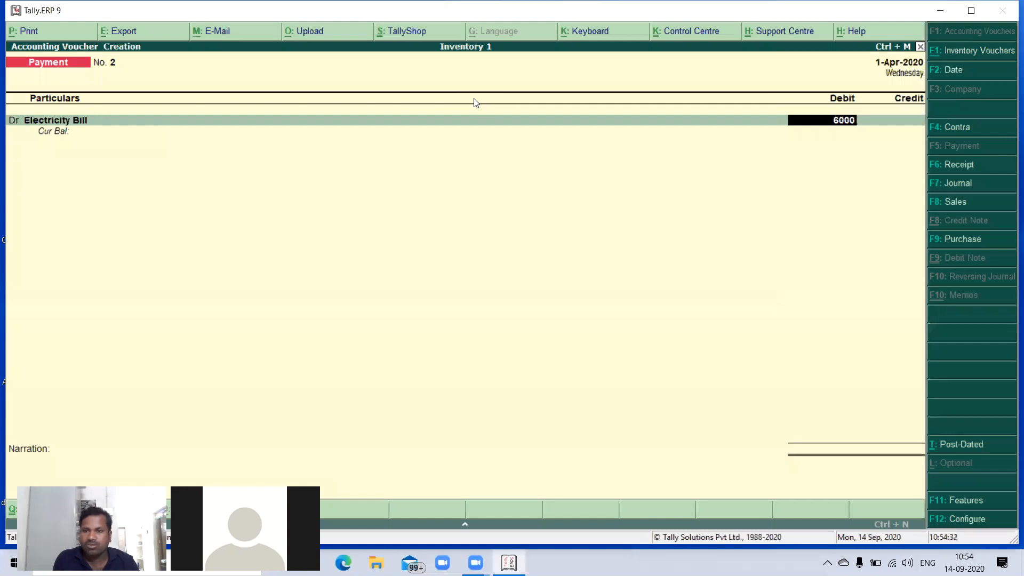
{"action": "key", "text": "Return"}
{"action": "type", "text": "ca"}
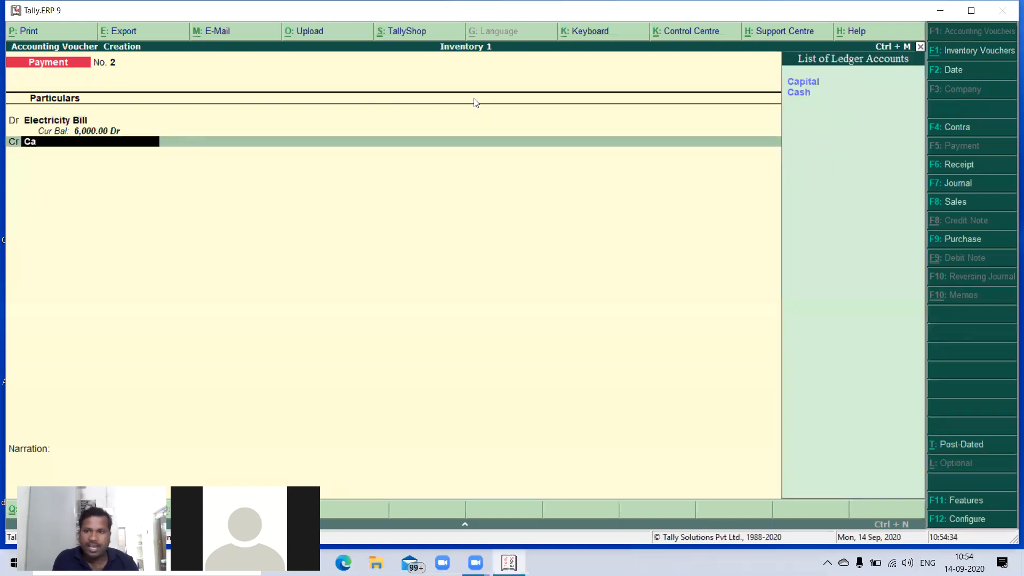
{"action": "key", "text": "Return"}
{"action": "key", "text": "Return"}
{"action": "key", "text": "Return"}
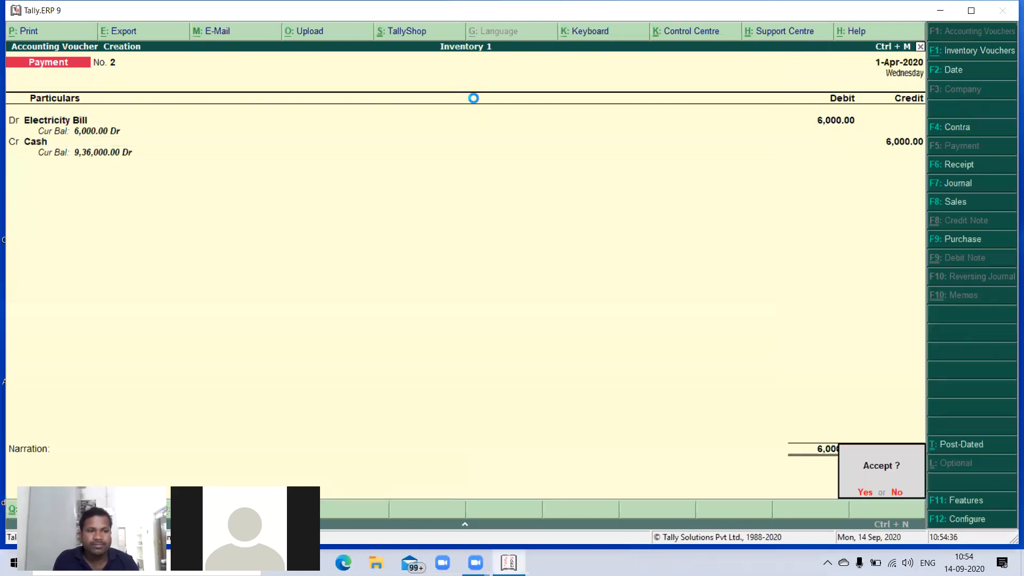
{"action": "key", "text": "Return"}
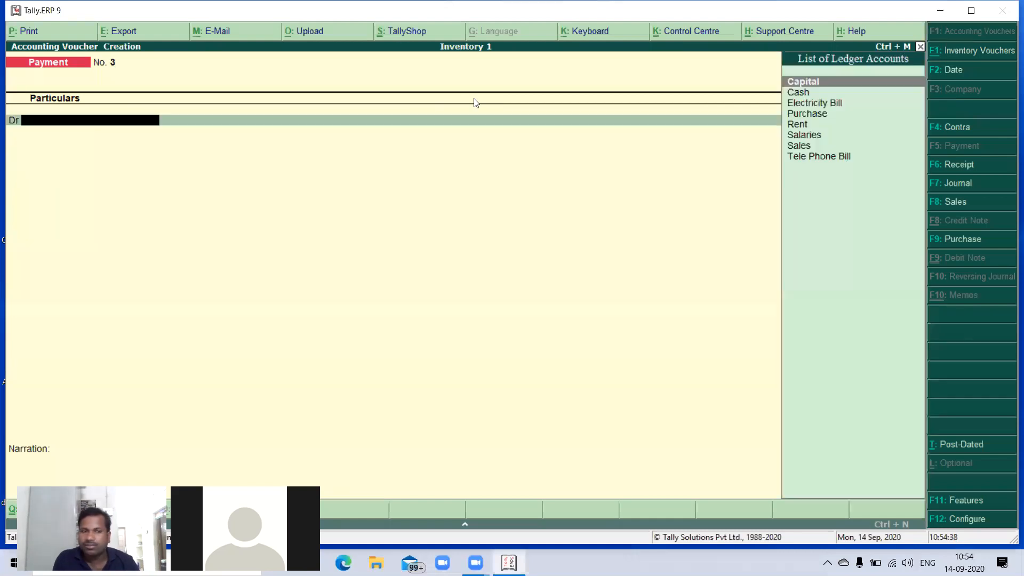
- Record a payment voucher debiting Rent with 10,000 and crediting Cash, without a narration
{"action": "type", "text": "r"}
{"action": "key", "text": "Return"}
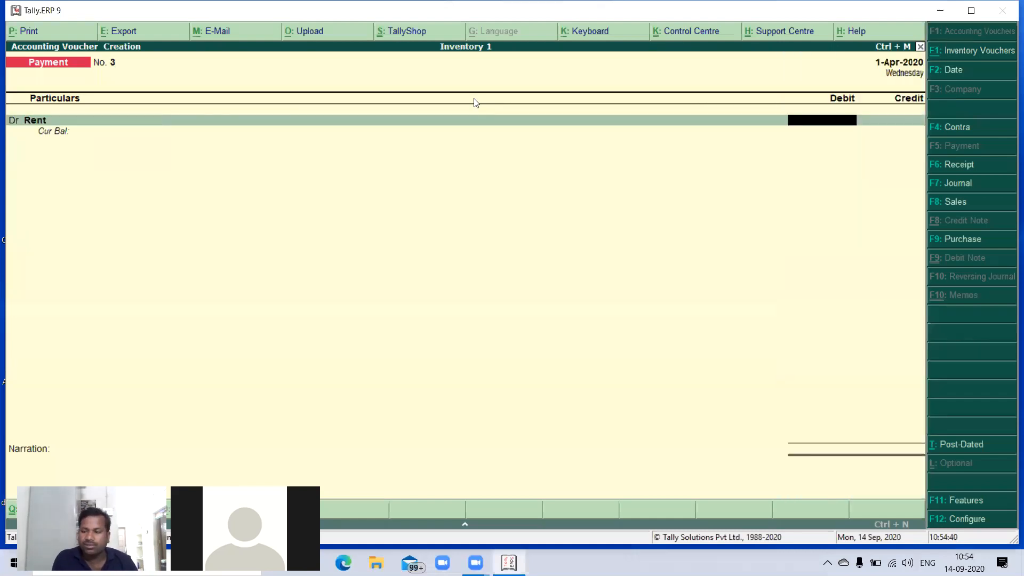
{"action": "type", "text": "10000"}
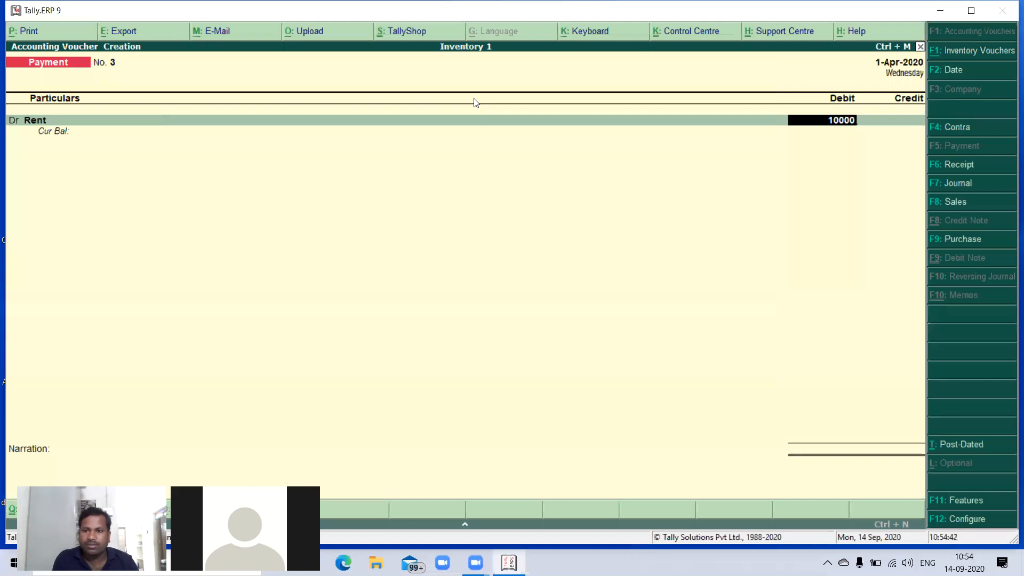
{"action": "key", "text": "Return"}
{"action": "key", "text": "Down"}
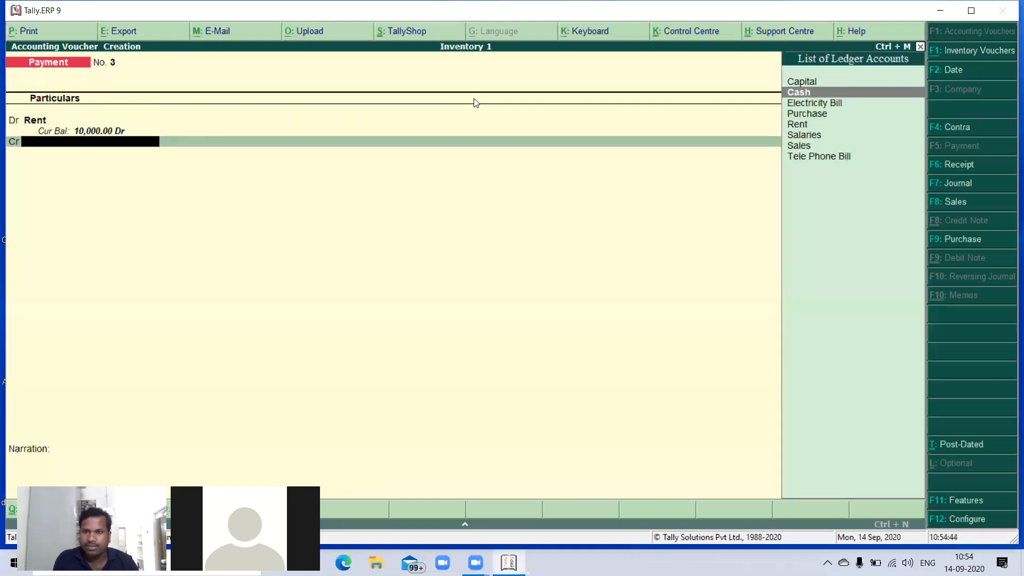
{"action": "key", "text": "Return"}
{"action": "key", "text": "Return"}
{"action": "key", "text": "Return"}
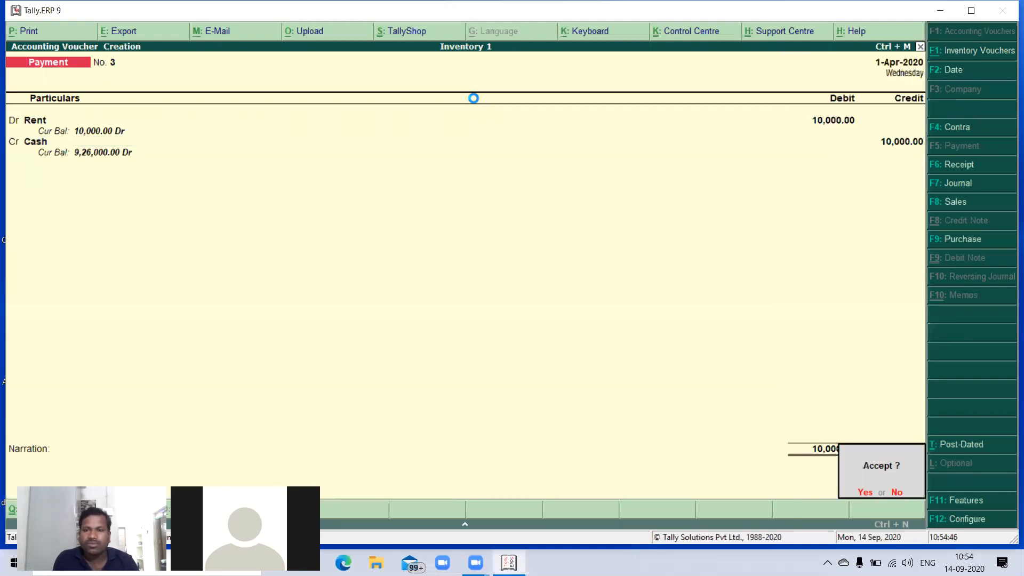
{"action": "key", "text": "Return"}
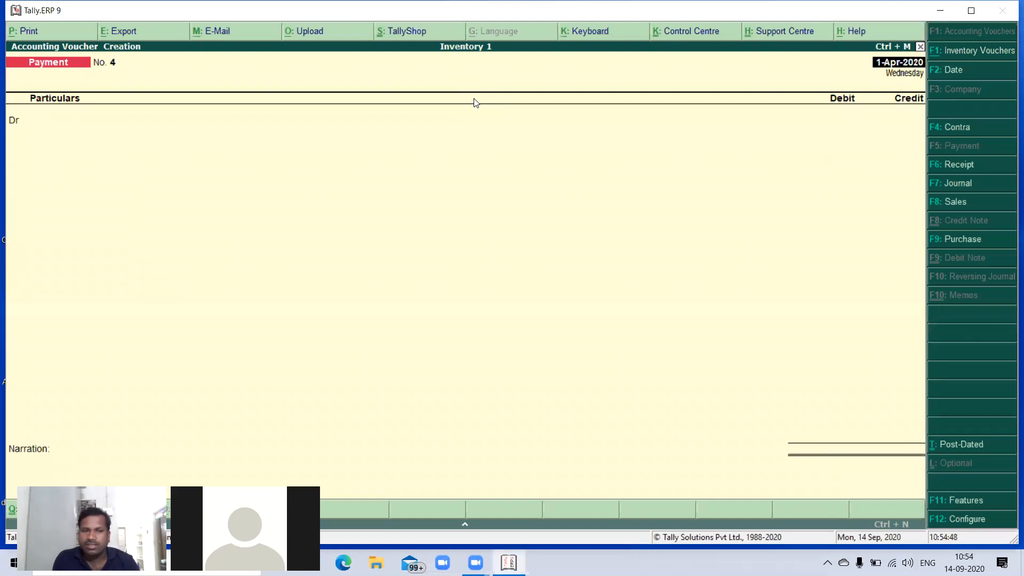
- Record a payment voucher debiting Tele Phone Bill with 4,000 and crediting Cash, without a narration
{"action": "key", "text": "Return"}
{"action": "type", "text": "te"}
{"action": "key", "text": "Return"}
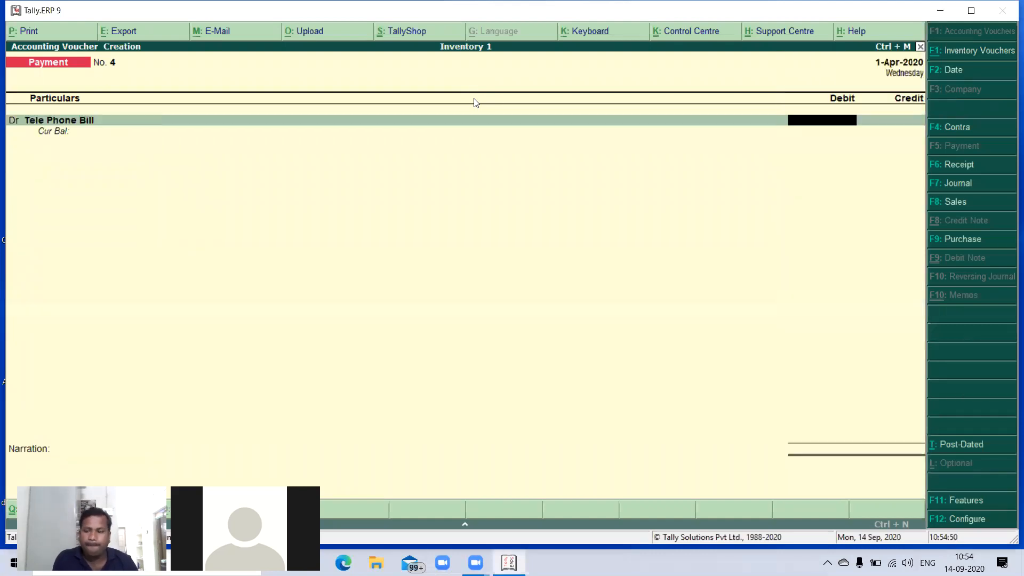
{"action": "type", "text": "4000"}
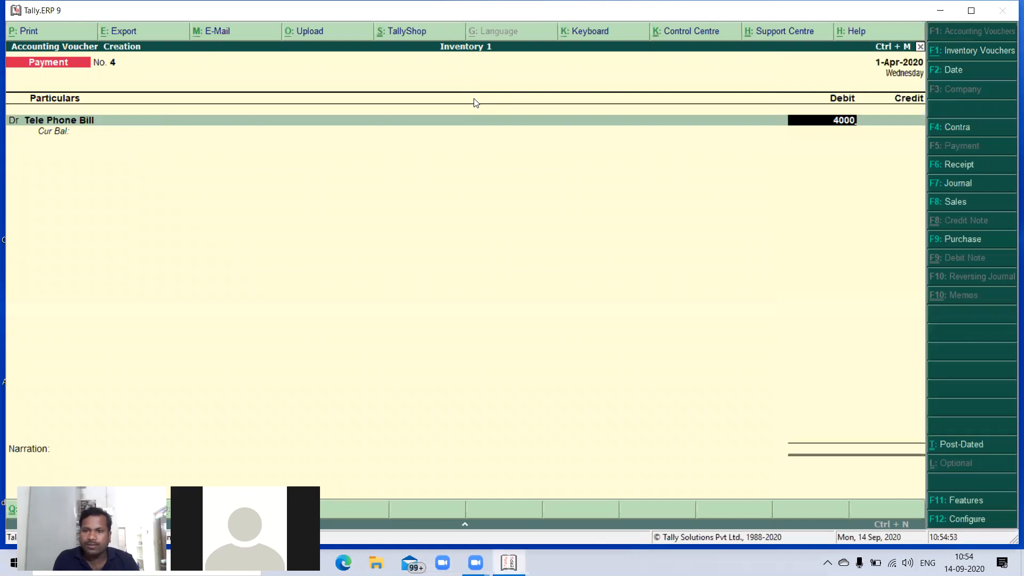
{"action": "key", "text": "Return"}
{"action": "key", "text": "Down"}
{"action": "key", "text": "Return"}
{"action": "key", "text": "Return"}
{"action": "key", "text": "Return"}
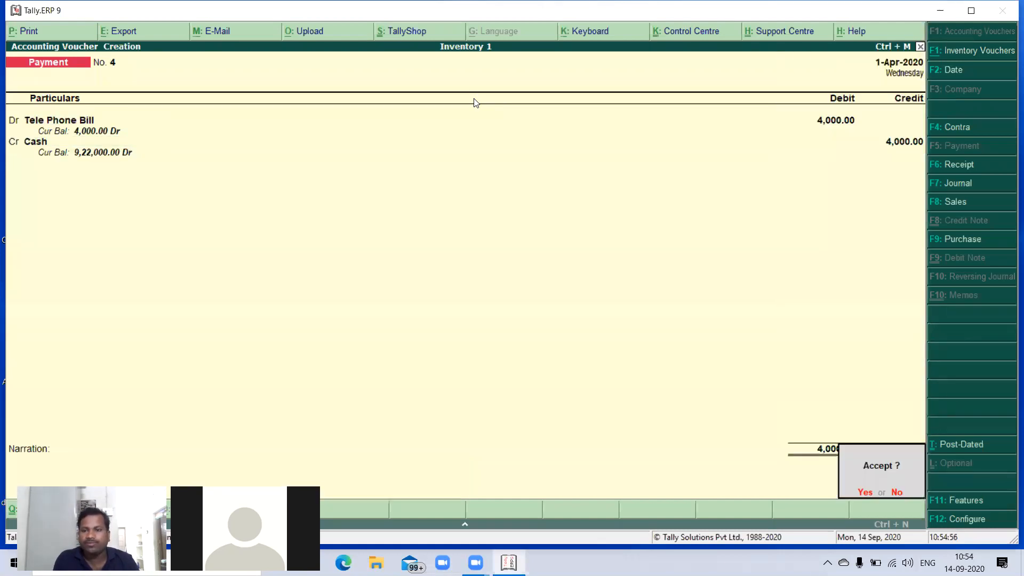
{"action": "key", "text": "Return"}
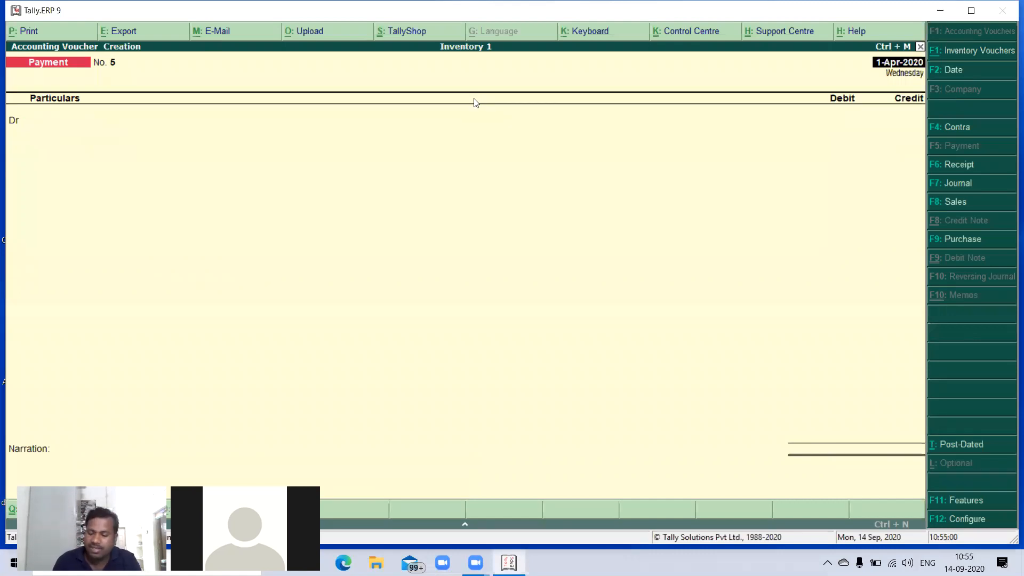
- Review the saved vouchers from the latest payment back to the cash purchase and return to the Gateway of Tally
{"action": "key", "text": "Page_Up"}
{"action": "key", "text": "Page_Up"}
{"action": "key", "text": "Page_Up"}
{"action": "key", "text": "Page_Up"}
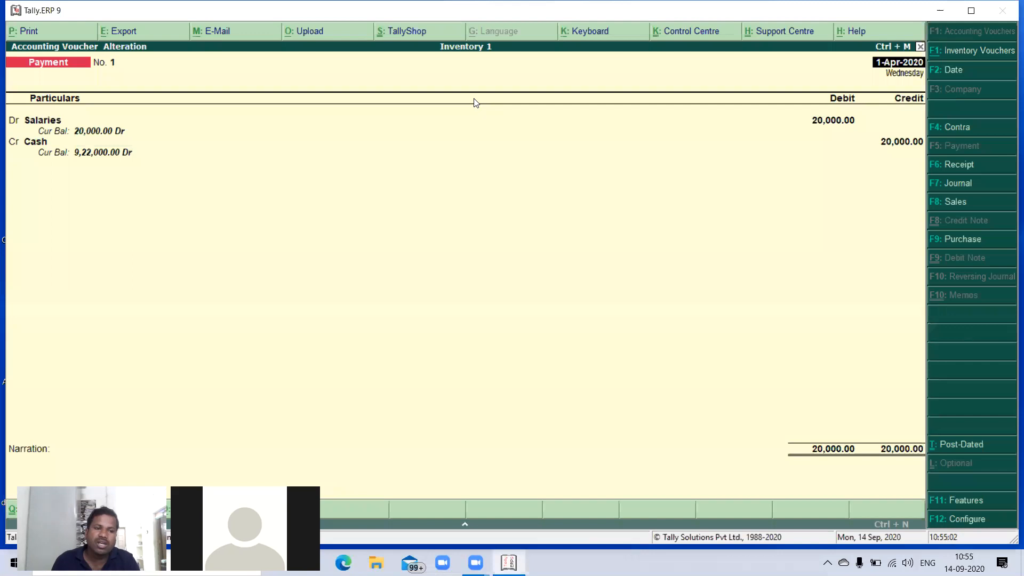
{"action": "key", "text": "Page_Up"}
{"action": "key", "text": "Page_Up"}
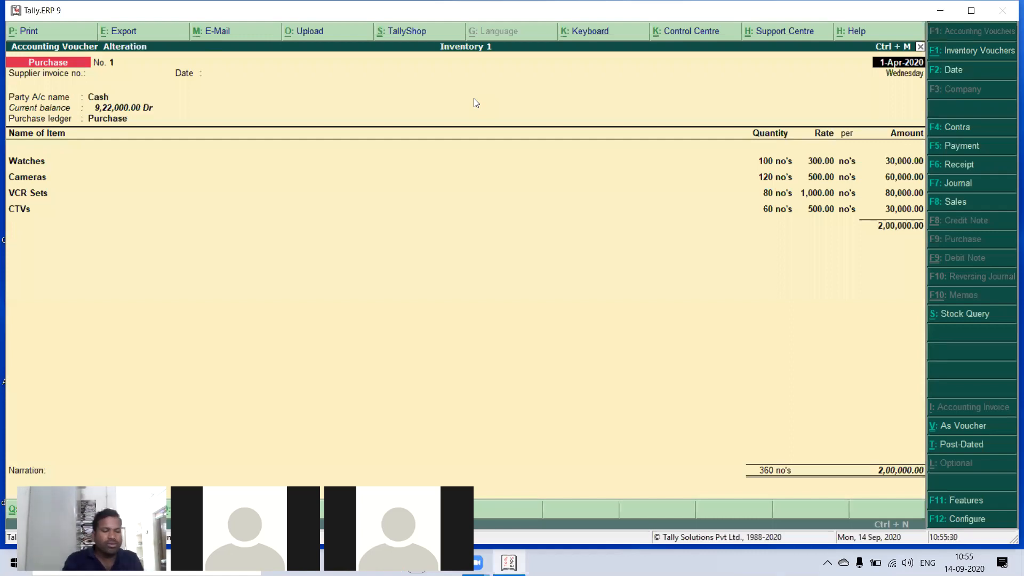
{"action": "key", "text": "Escape"}
{"action": "key", "text": "y"}
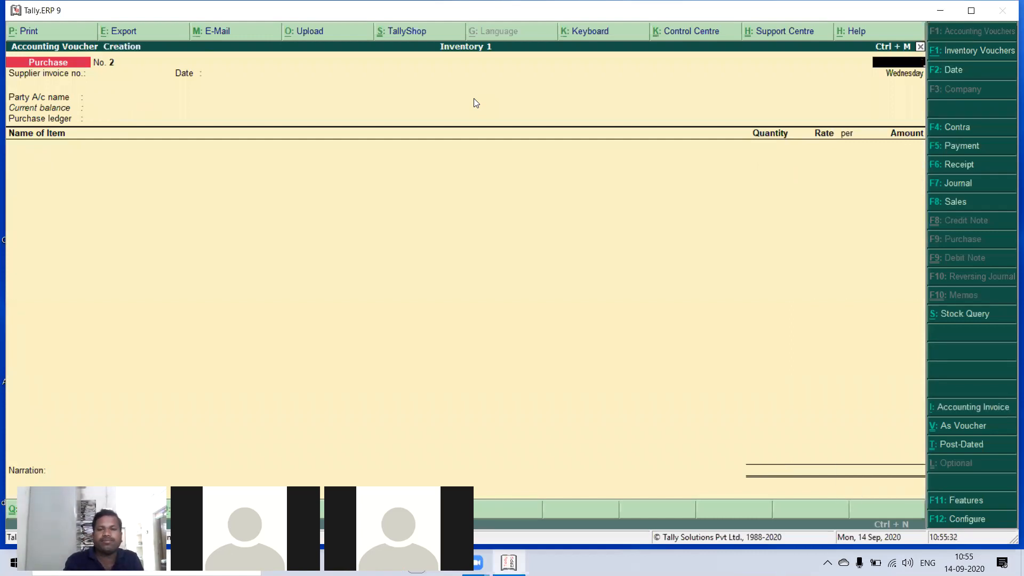
{"action": "key", "text": "Escape"}
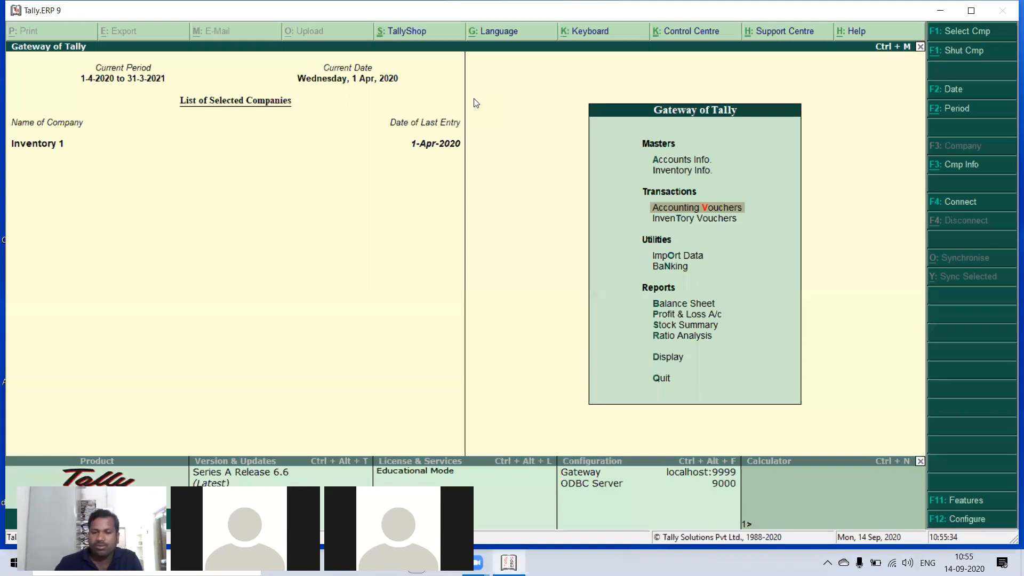
- Open the Inventory Books reports from the Display Menu
{"action": "key", "text": "Down"}
{"action": "key", "text": "Down"}
{"action": "key", "text": "Down"}
{"action": "key", "text": "Down"}
{"action": "key", "text": "Down"}
{"action": "key", "text": "Down"}
{"action": "key", "text": "Down"}
{"action": "key", "text": "Down"}
{"action": "key", "text": "Return"}
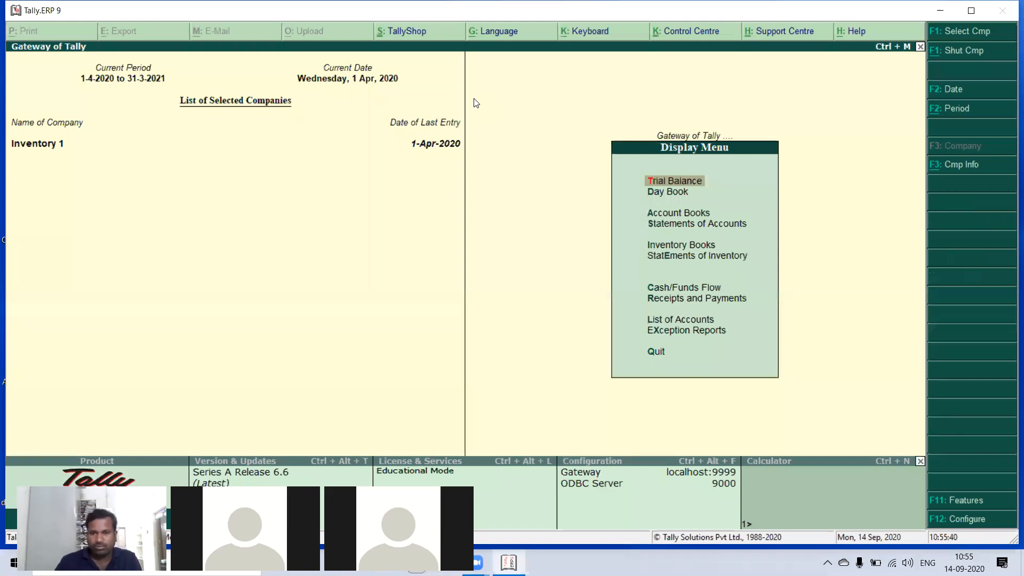
{"action": "key", "text": "Down"}
{"action": "key", "text": "Down"}
{"action": "key", "text": "Down"}
{"action": "key", "text": "Down"}
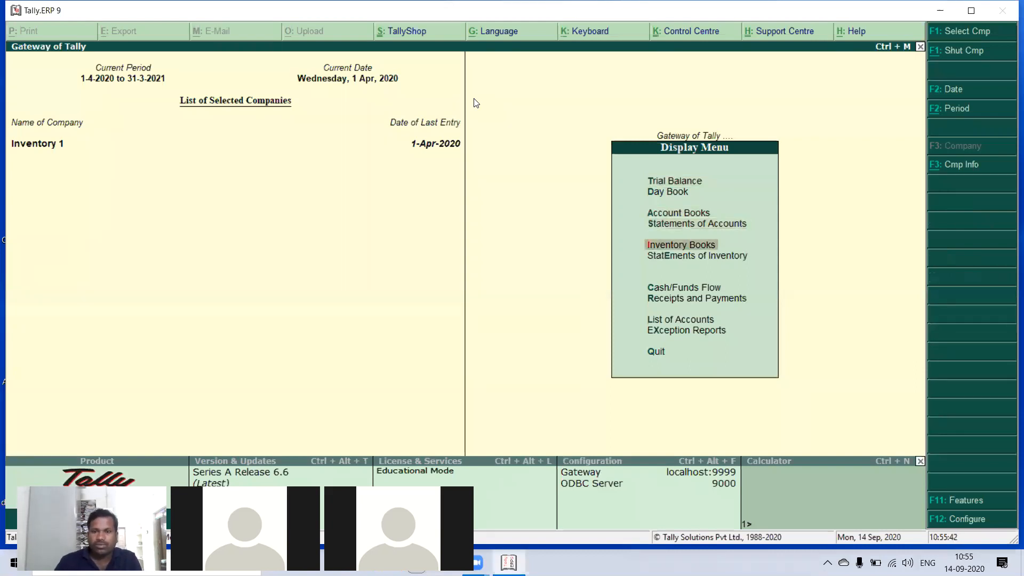
{"action": "key", "text": "Return"}
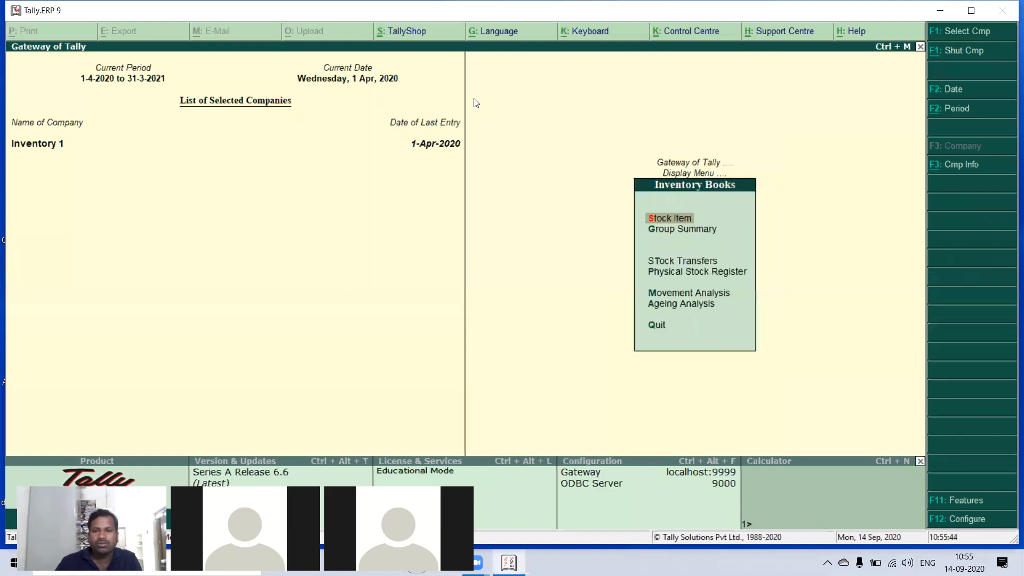
- Examine the April stock vouchers of Cameras, checking the purchase and sales entries and the closing balance
{"action": "key", "text": "Return"}
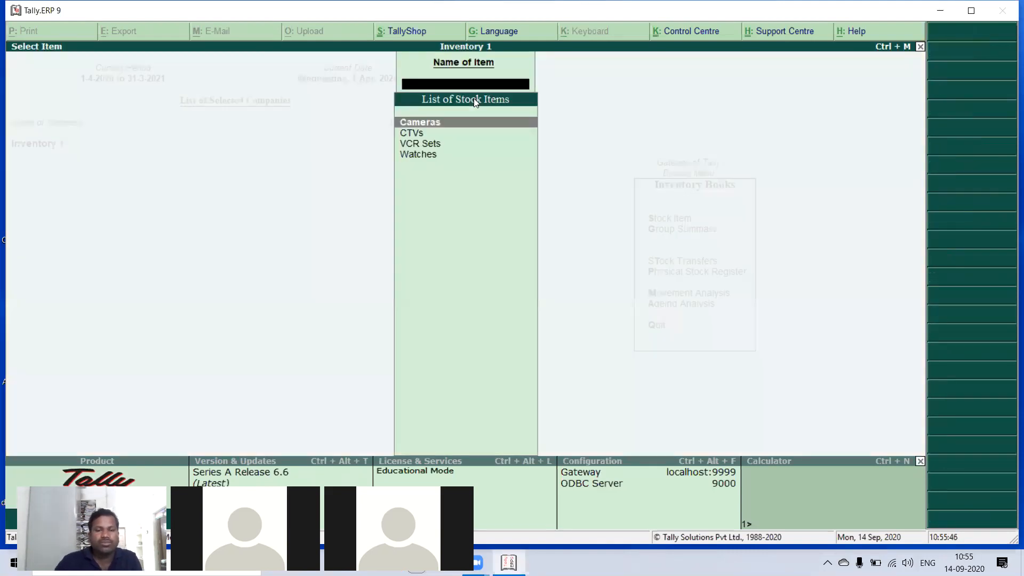
{"action": "key", "text": "Return"}
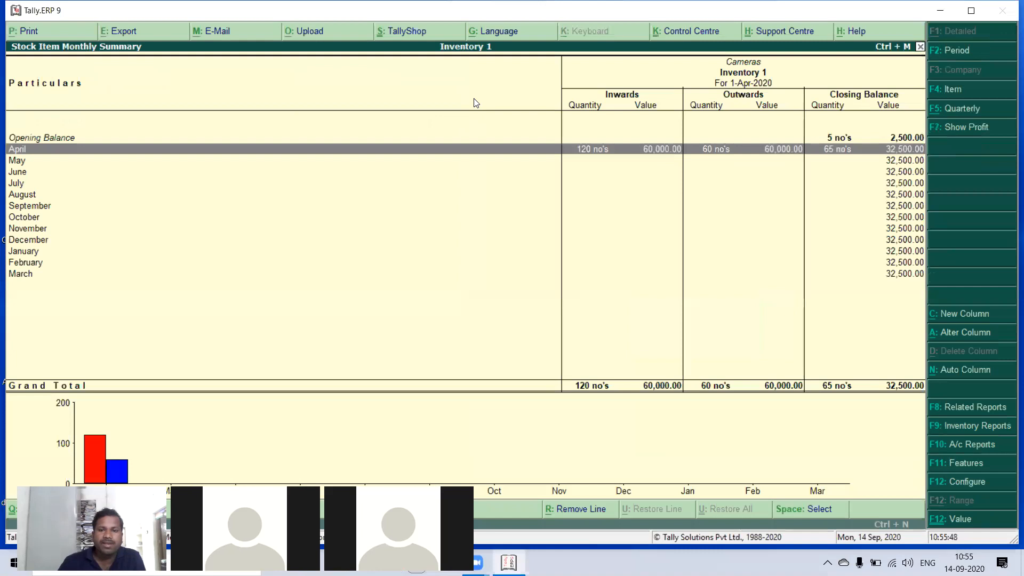
{"action": "key", "text": "Return"}
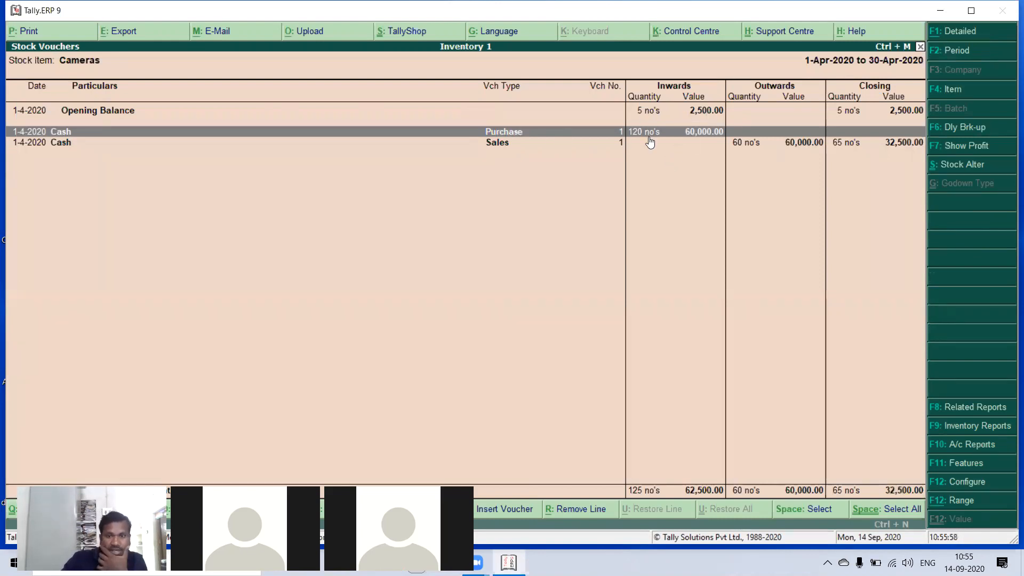
{"action": "left_click", "coordinate": [745, 143]}
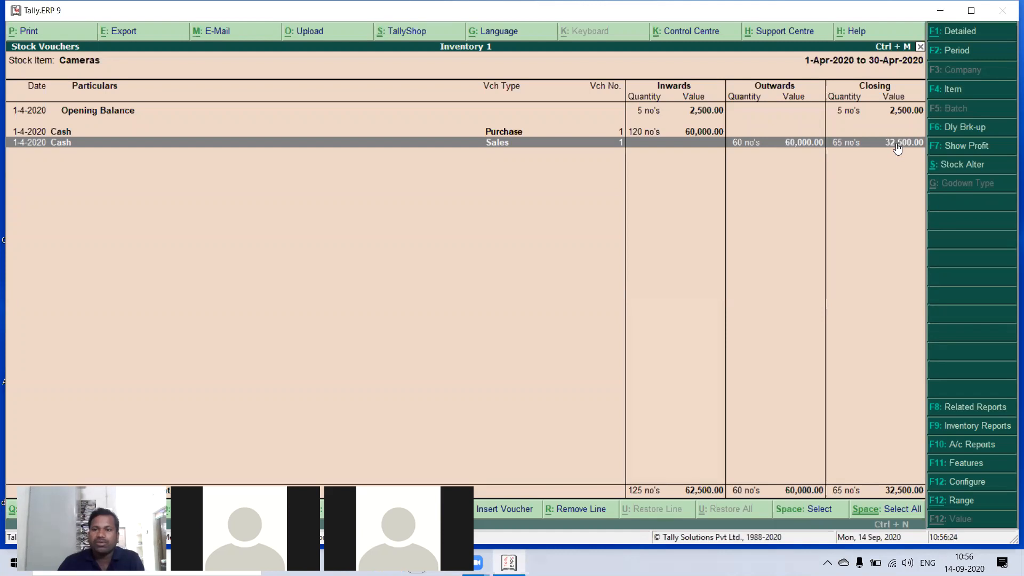
{"action": "key", "text": "Escape"}
{"action": "key", "text": "Escape"}
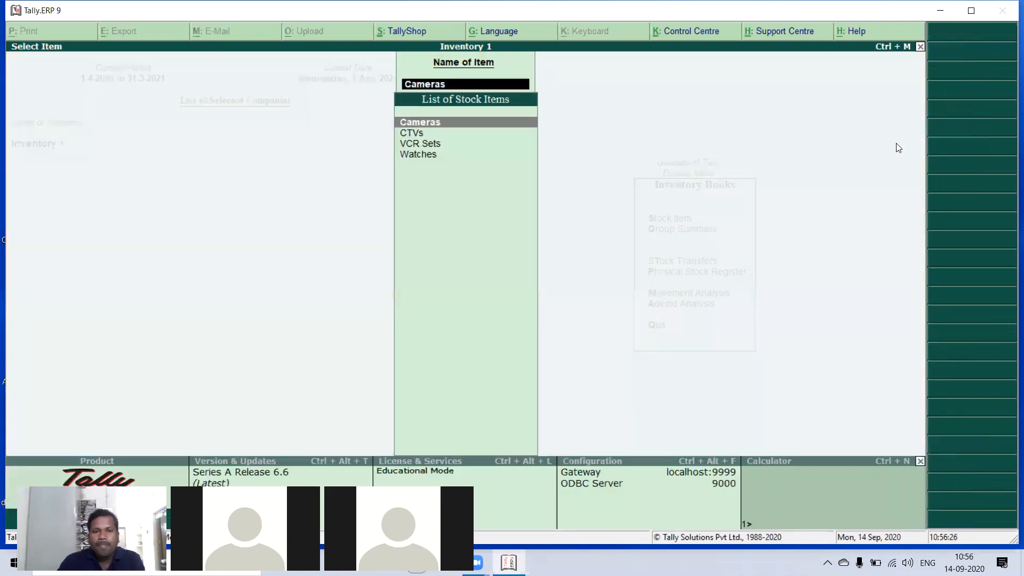
- Examine the April stock vouchers of CTVs, including the inward, outward and closing quantities and values
{"action": "key", "text": "Down"}
{"action": "key", "text": "Return"}
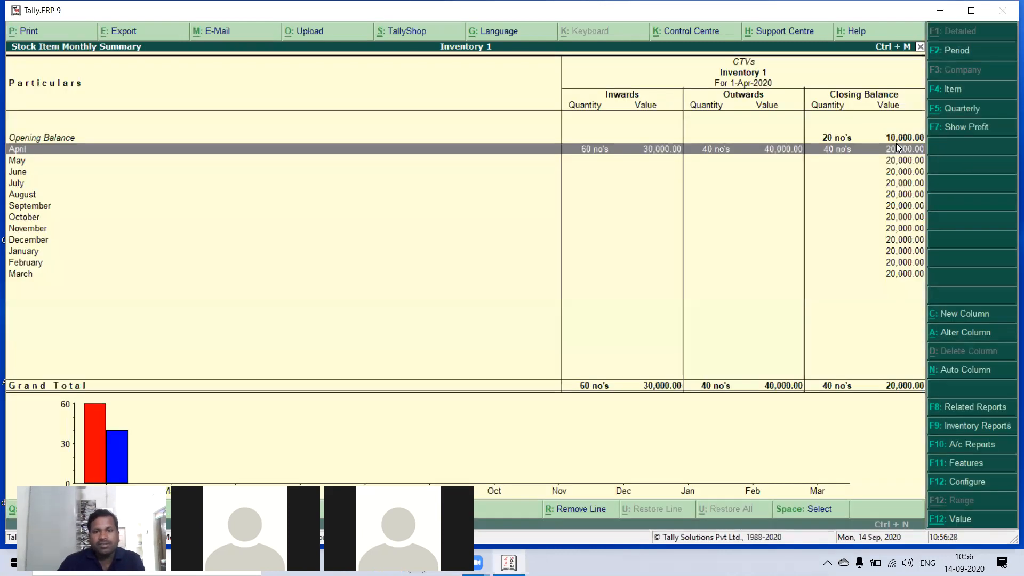
{"action": "key", "text": "Return"}
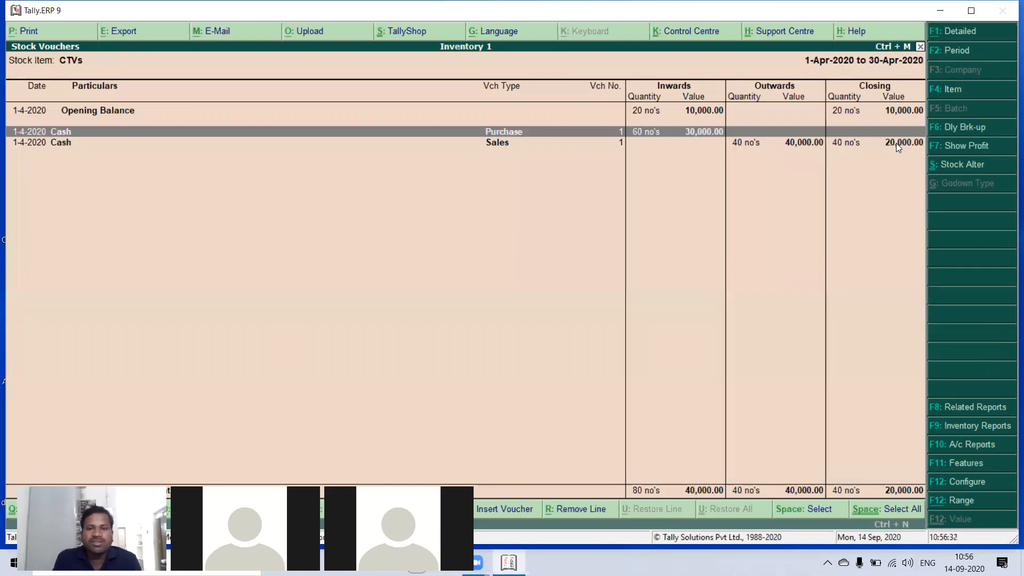
{"action": "key", "text": "Down"}
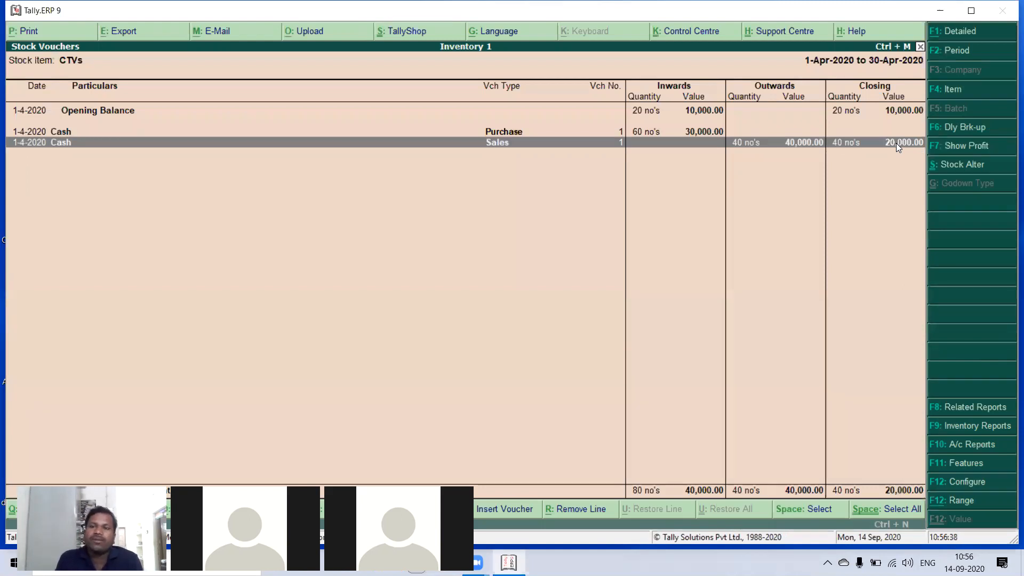
{"action": "key", "text": "Escape"}
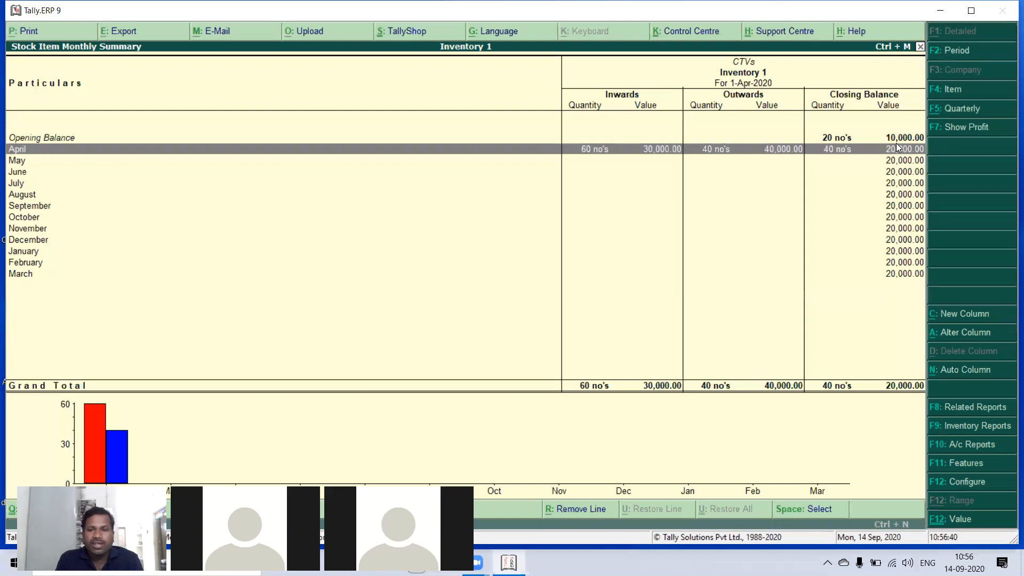
{"action": "key", "text": "Escape"}
- Examine the April stock vouchers of VCR Sets, including the purchase, sales and closing figures
{"action": "key", "text": "Down"}
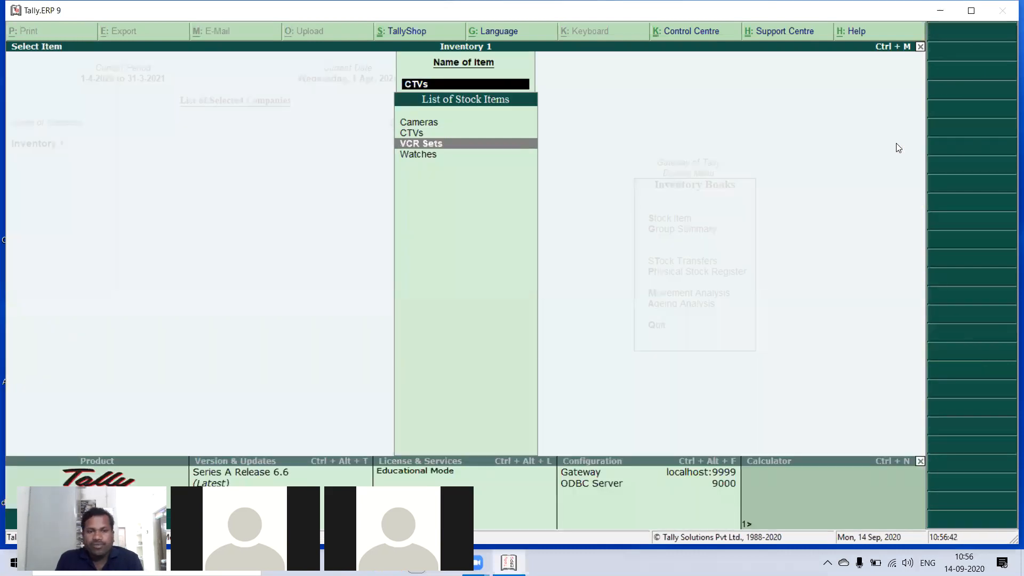
{"action": "key", "text": "Return"}
{"action": "key", "text": "Return"}
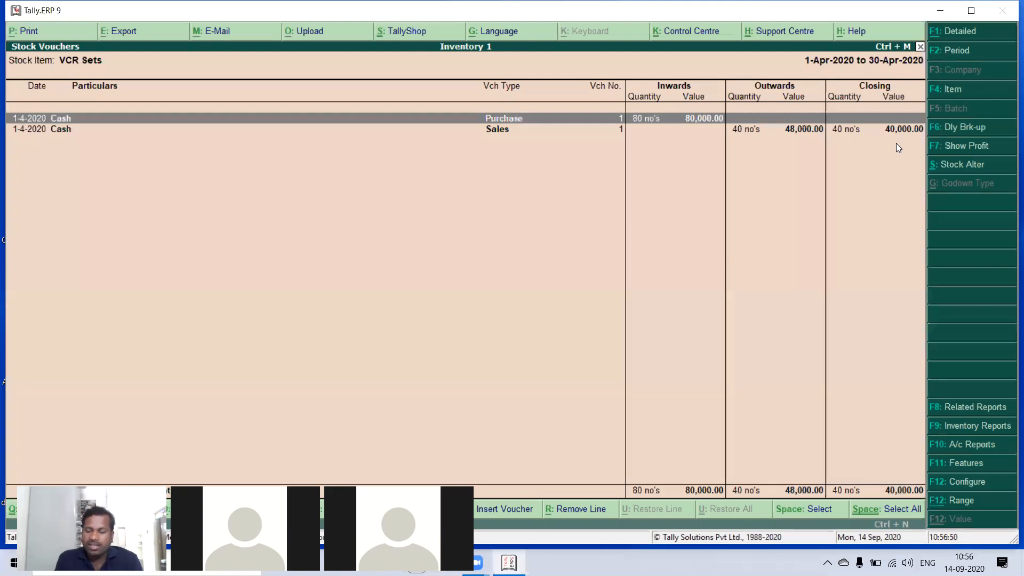
{"action": "key", "text": "Down"}
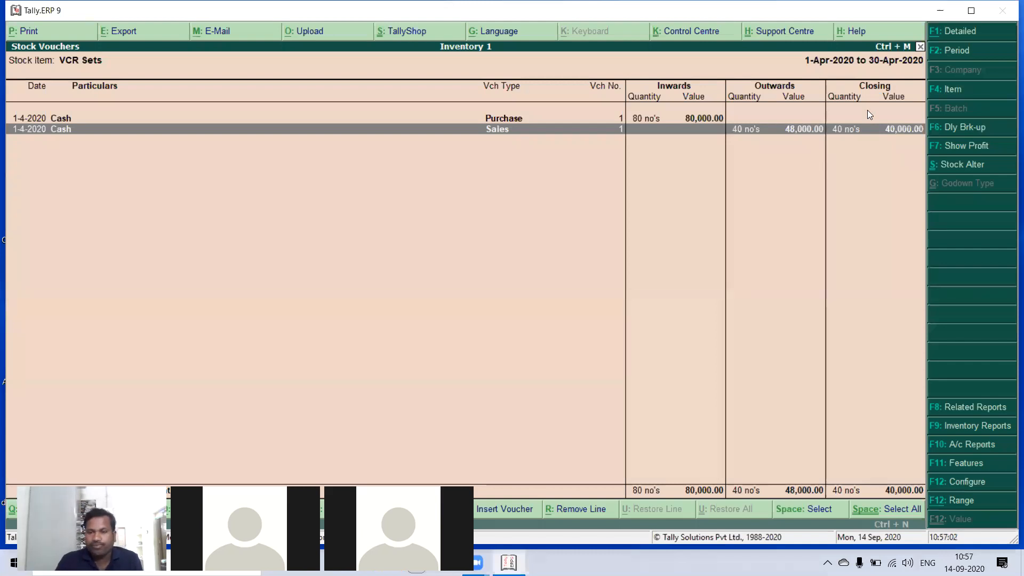
{"action": "key", "text": "Escape"}
{"action": "key", "text": "Escape"}
- Examine the April stock vouchers of Watches, including the opening balance, purchase, sales and closing figures
{"action": "key", "text": "Down"}
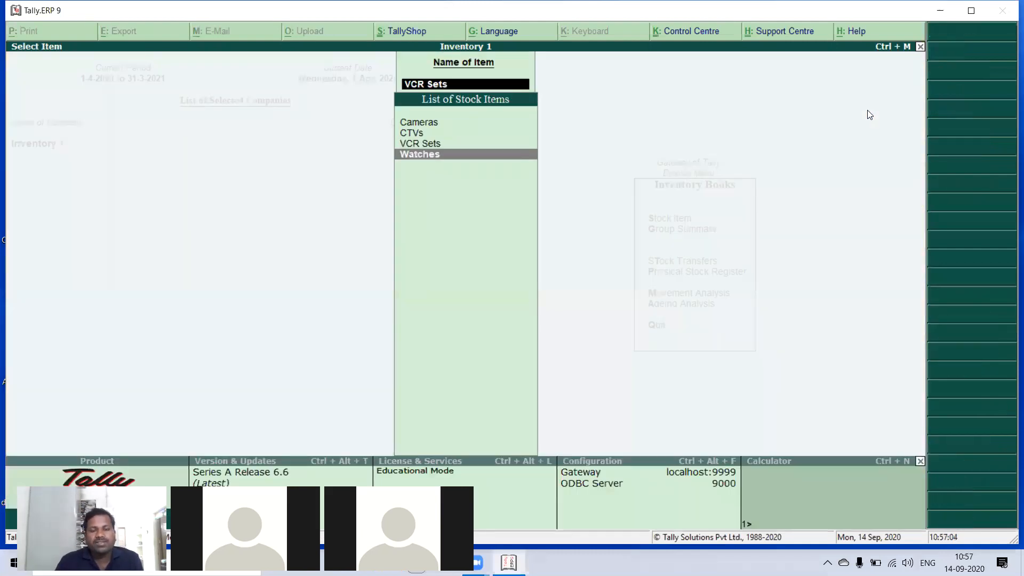
{"action": "key", "text": "Return"}
{"action": "key", "text": "Return"}
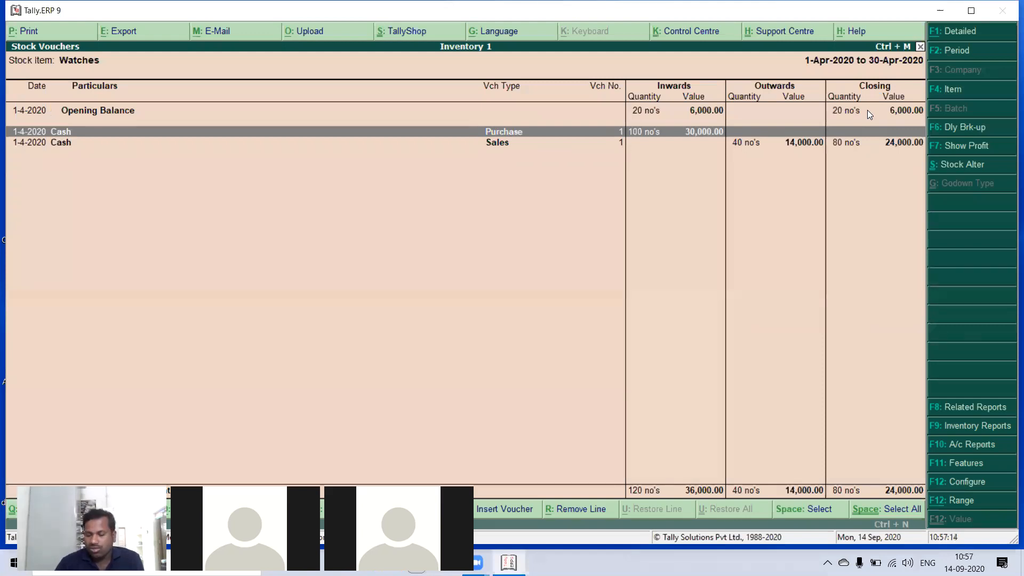
{"action": "key", "text": "Down"}
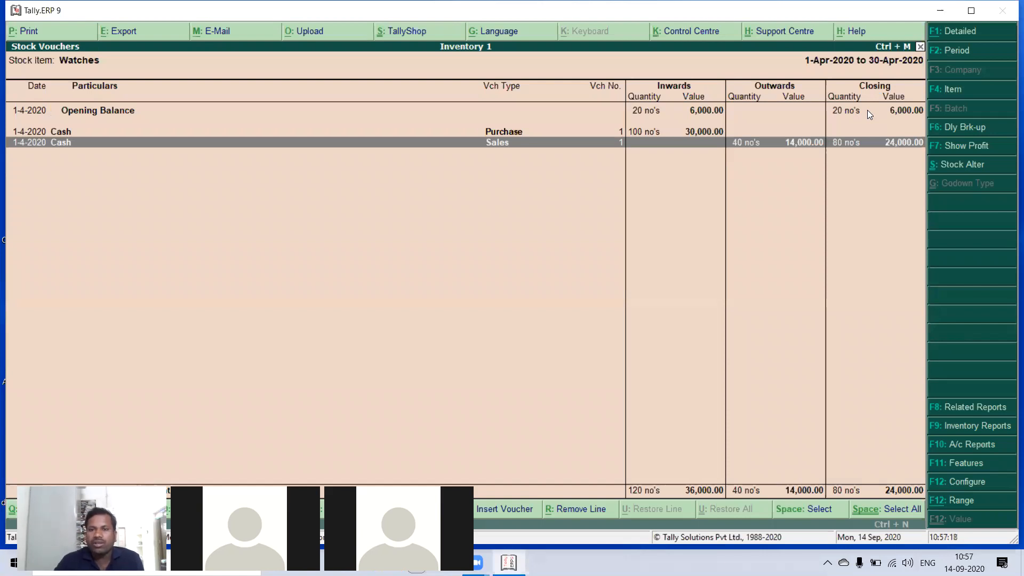
{"action": "key", "text": "Escape"}
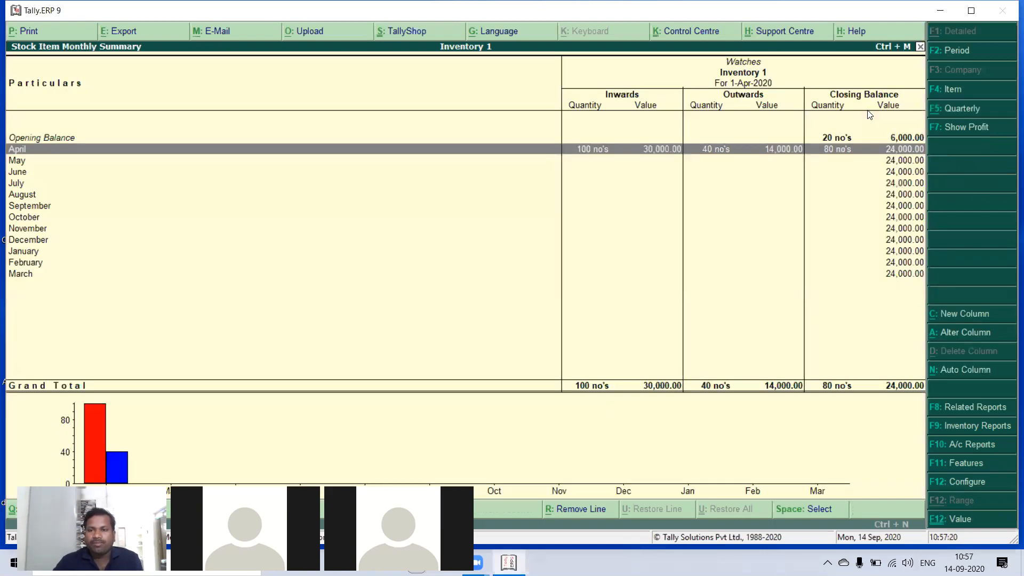
{"action": "key", "text": "Escape"}
{"action": "key", "text": "Escape"}
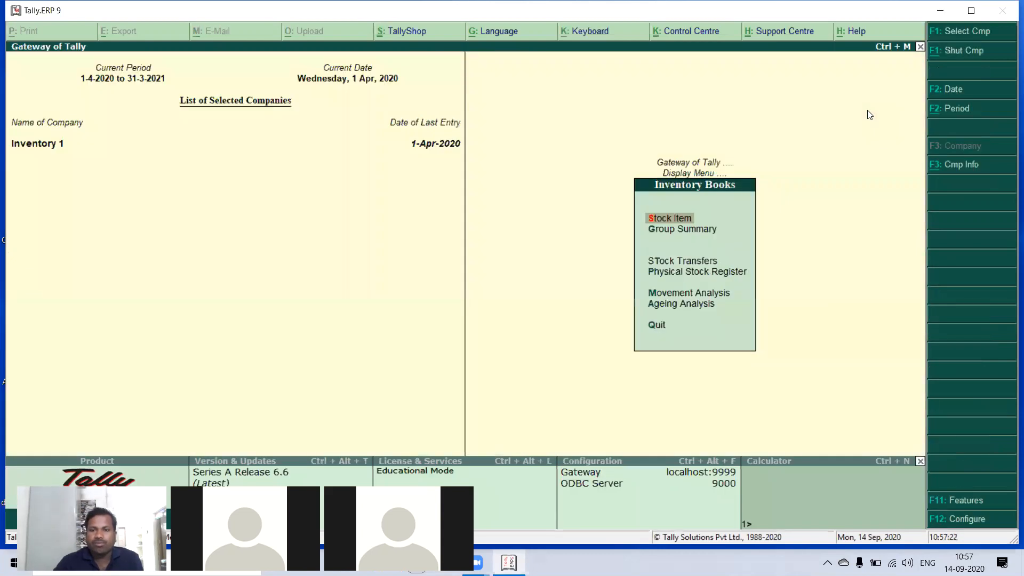
- Examine the stock group summary of Finished Goods, checking each item's closing quantity, rate and value and the grand total
{"action": "key", "text": "Down"}
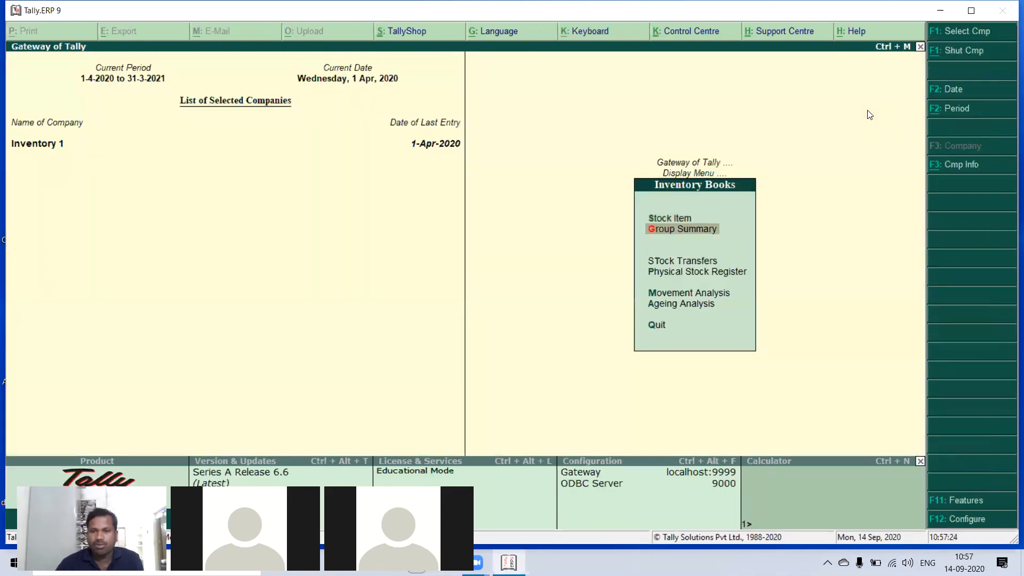
{"action": "key", "text": "Return"}
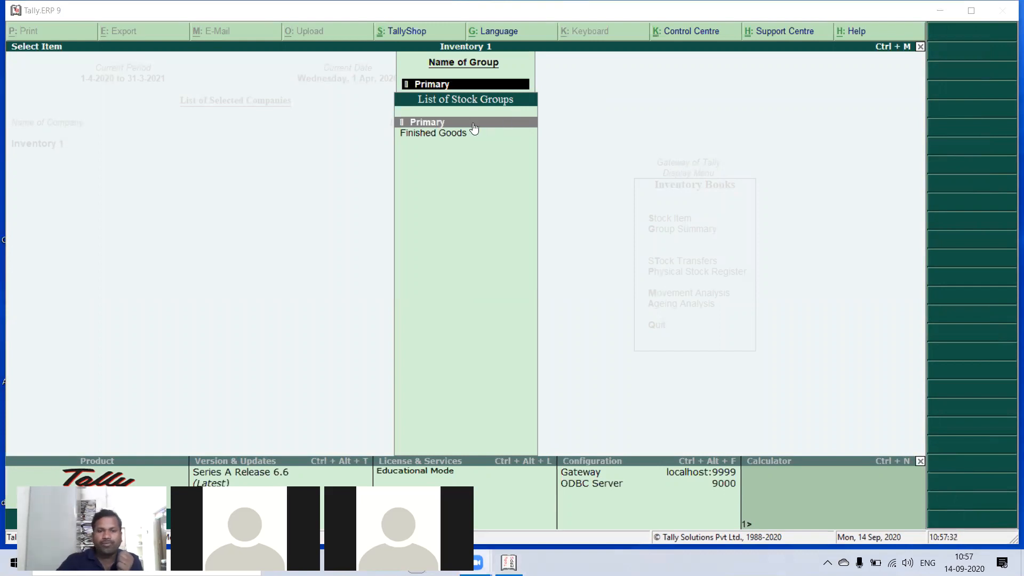
{"action": "left_click", "coordinate": [433, 131]}
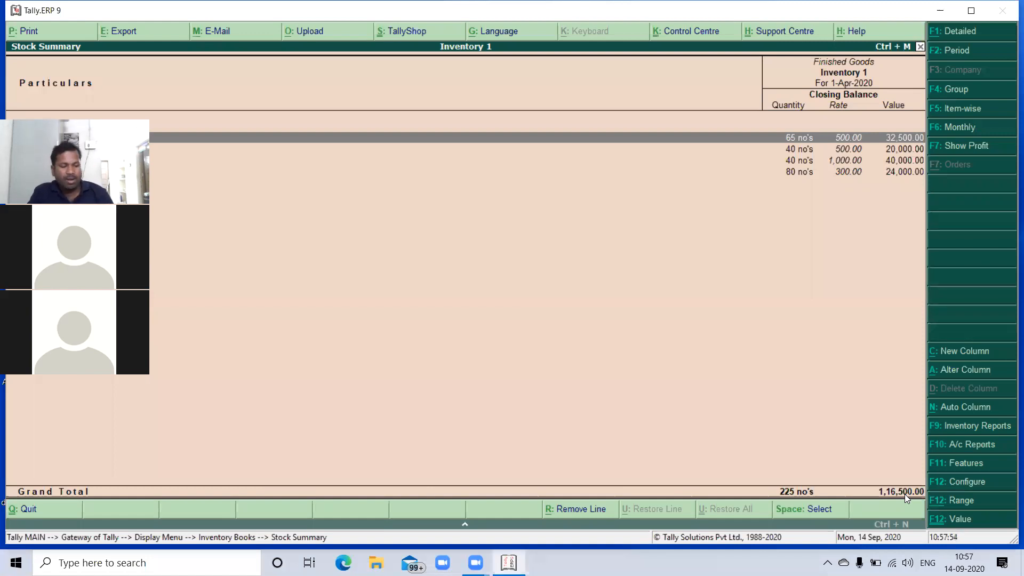
{"action": "key", "text": "Escape"}
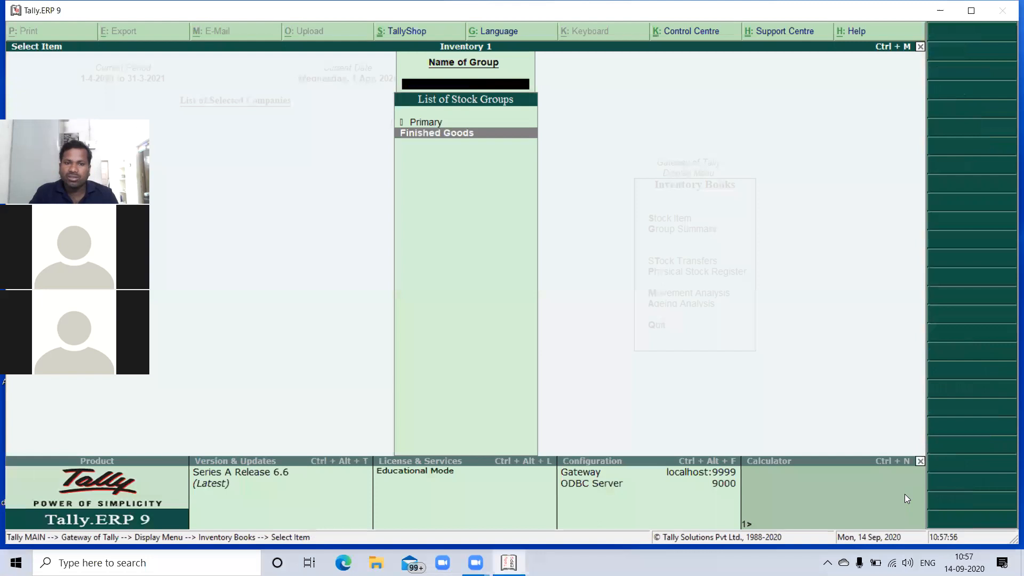
{"action": "key", "text": "Escape"}
{"action": "key", "text": "Escape"}
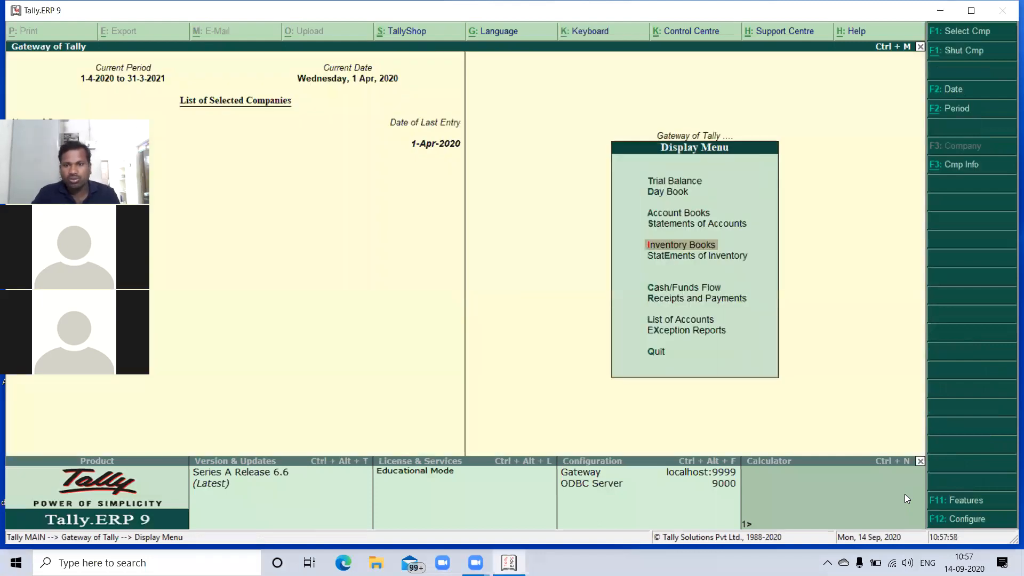
{"action": "key", "text": "Escape"}
- Examine the Profit & Loss A/c in detailed form, checking the closing stock of Finished Goods
{"action": "key", "text": "Up"}
{"action": "key", "text": "Up"}
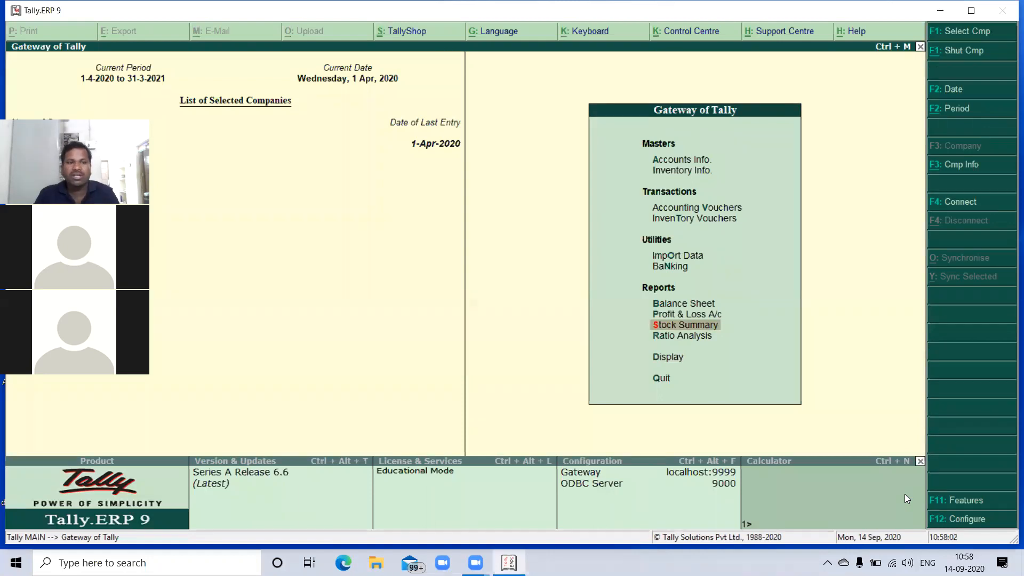
{"action": "key", "text": "Up"}
{"action": "key", "text": "Return"}
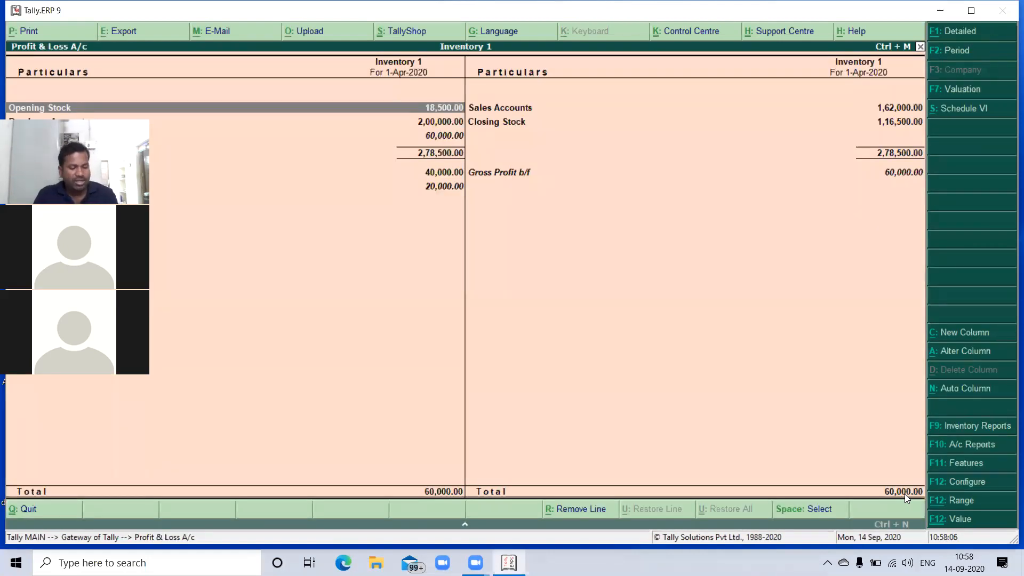
{"action": "key", "text": "alt+F1"}
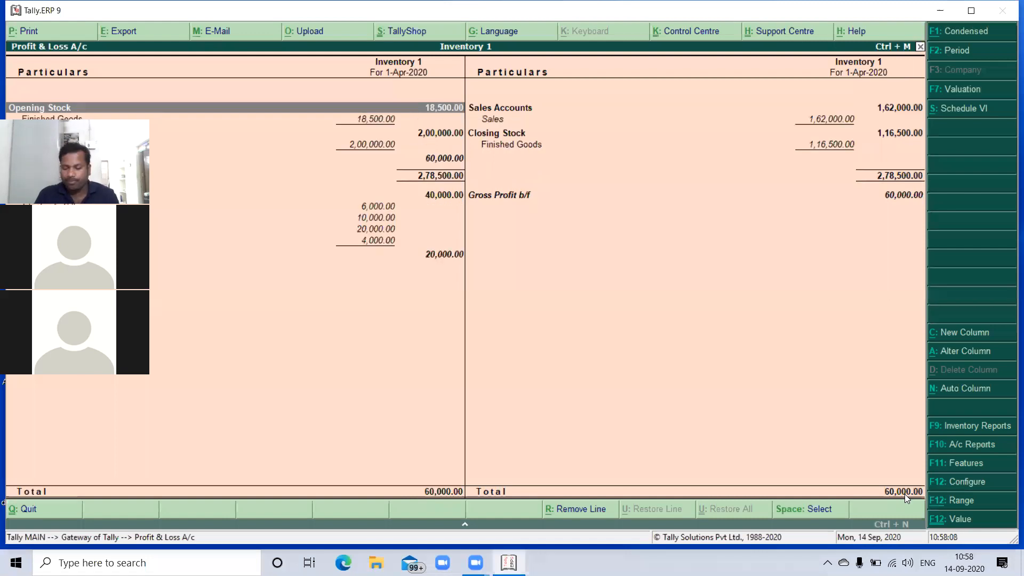
{"action": "key", "text": "Right"}
{"action": "key", "text": "Down"}
{"action": "key", "text": "Down"}
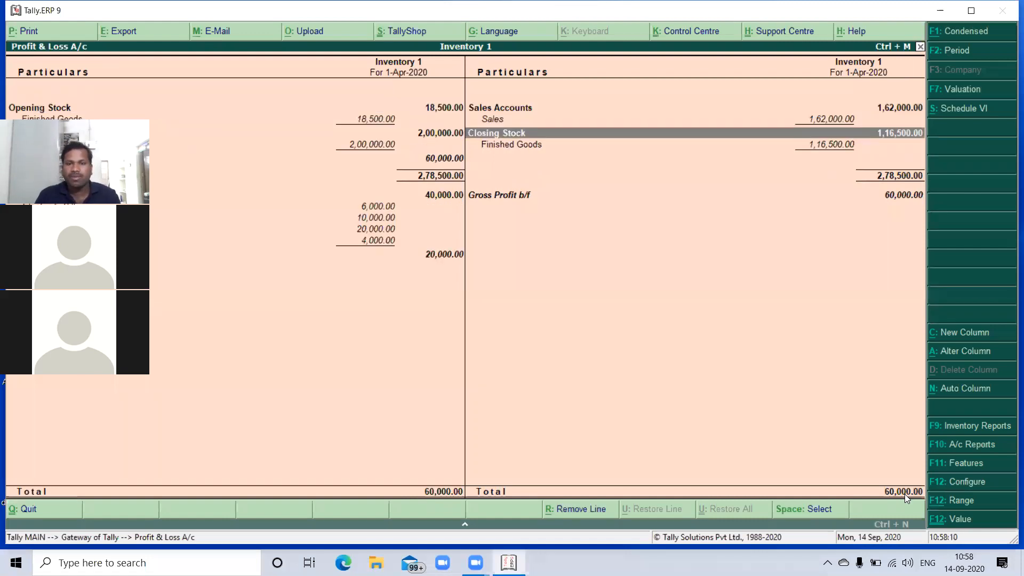
{"action": "key", "text": "Down"}
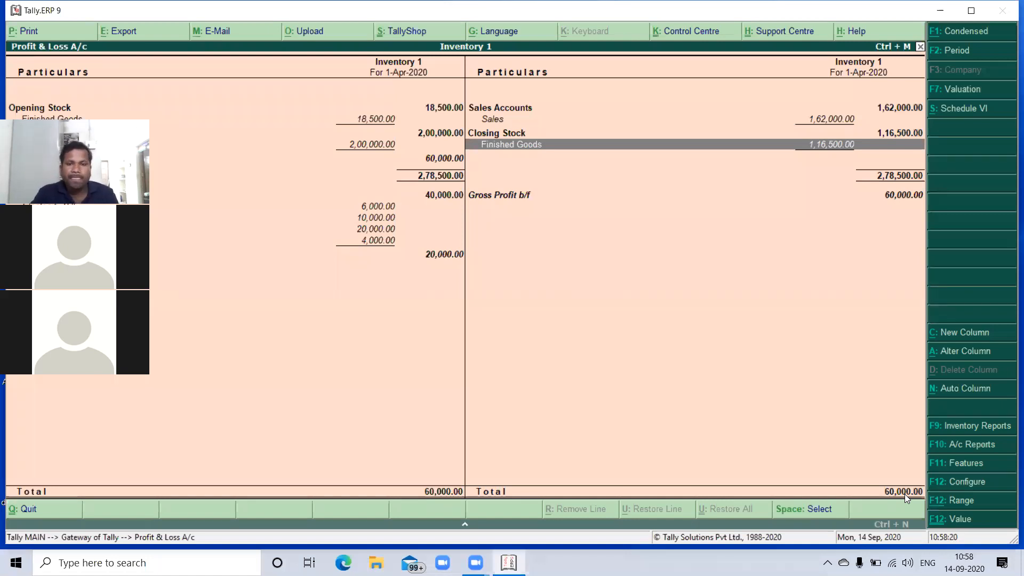
{"action": "key", "text": "Escape"}
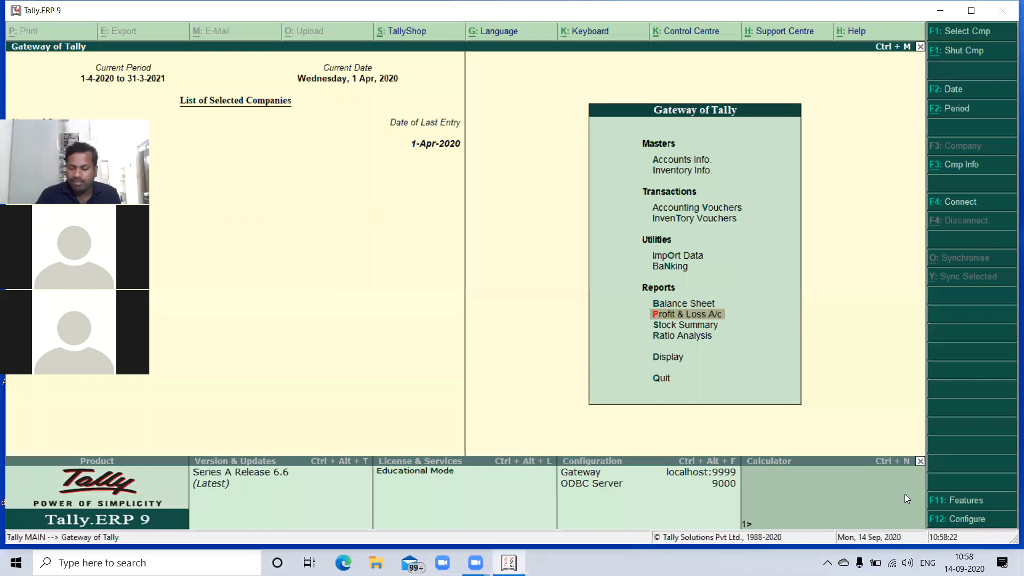
- Examine the Balance Sheet in detailed form, checking the liabilities and the closing stock under Current Assets
{"action": "key", "text": "Up"}
{"action": "key", "text": "Return"}
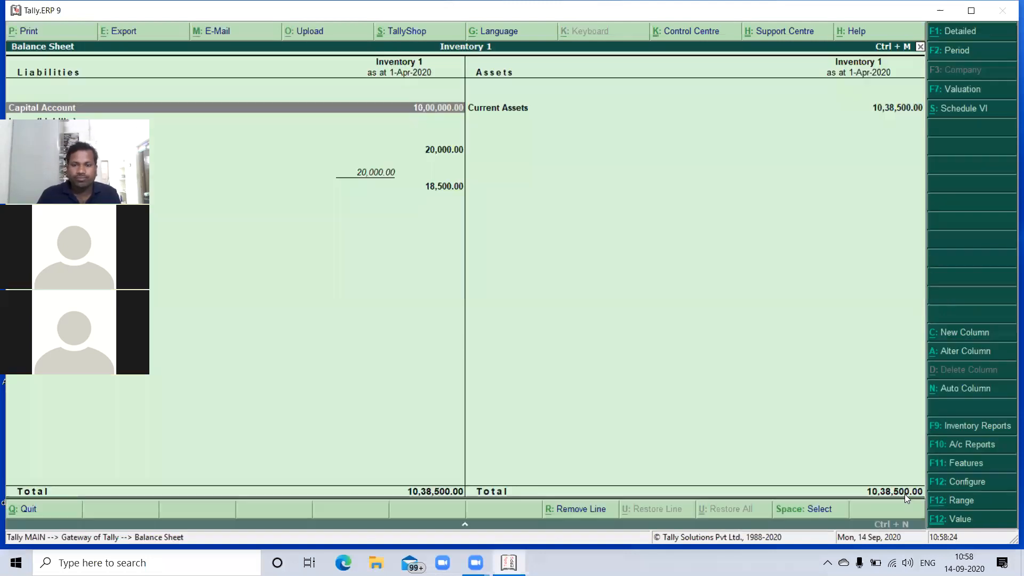
{"action": "key", "text": "alt+F1"}
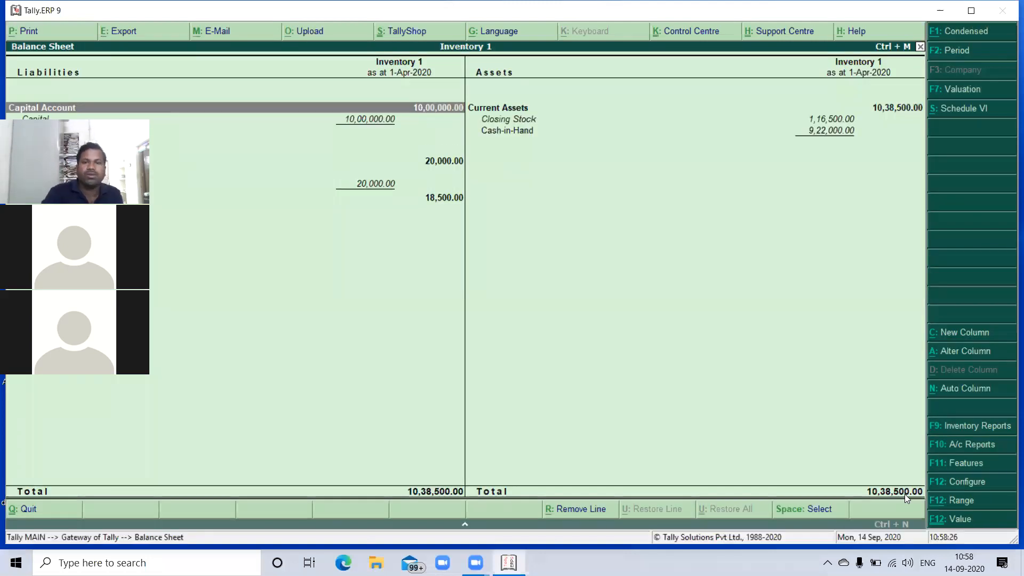
{"action": "key", "text": "Down"}
{"action": "key", "text": "Down"}
{"action": "key", "text": "Down"}
{"action": "key", "text": "Up"}
{"action": "key", "text": "Right"}
{"action": "key", "text": "Up"}
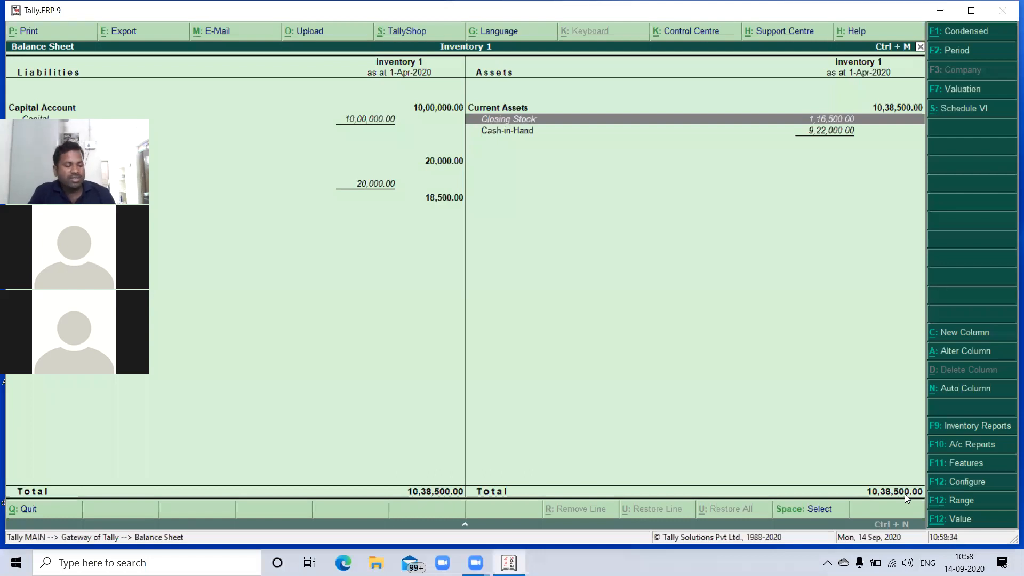
{"action": "key", "text": "Escape"}
{"action": "key", "text": "Escape"}
{"action": "key", "text": "Escape"}
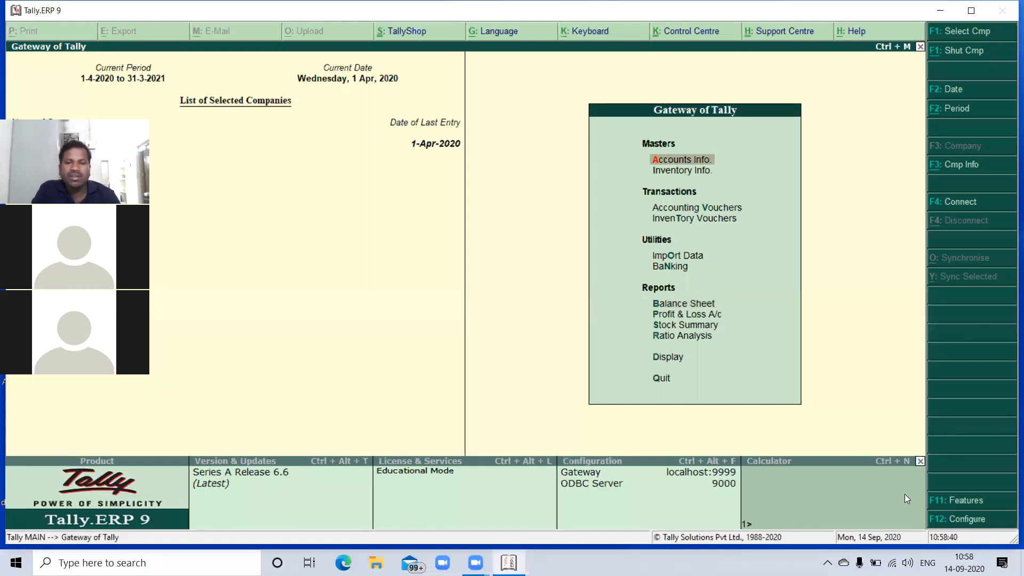
{"action": "key", "text": "Down"}
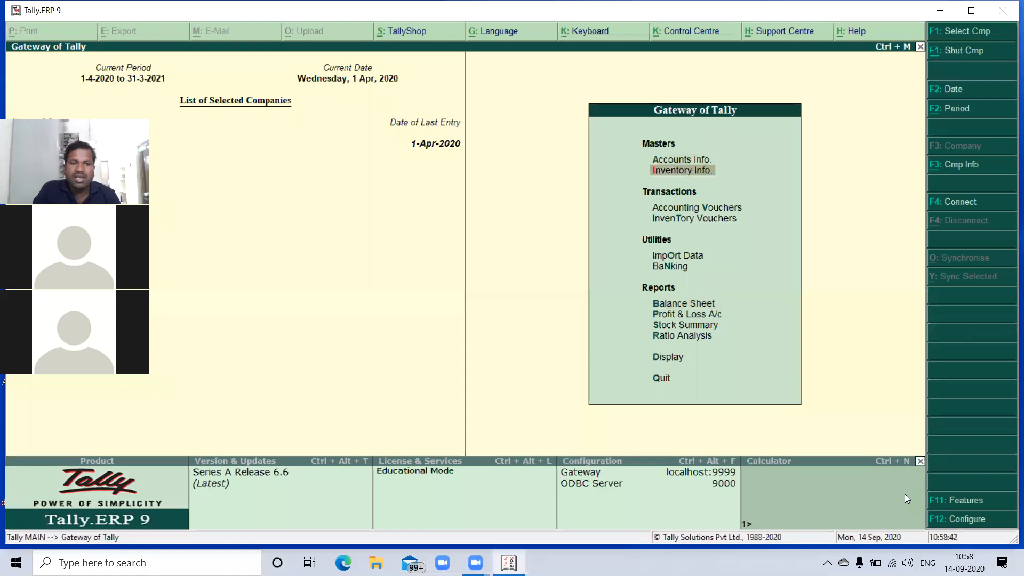
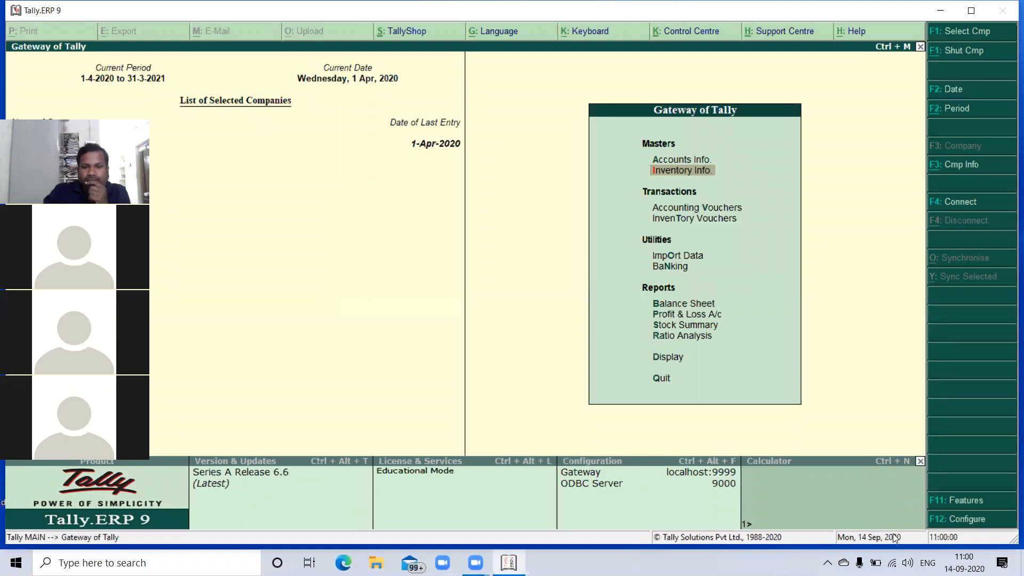
- Minimize Tally.ERP 9 and check the computer's speaker volume
{"action": "left_click", "coordinate": [940, 10]}
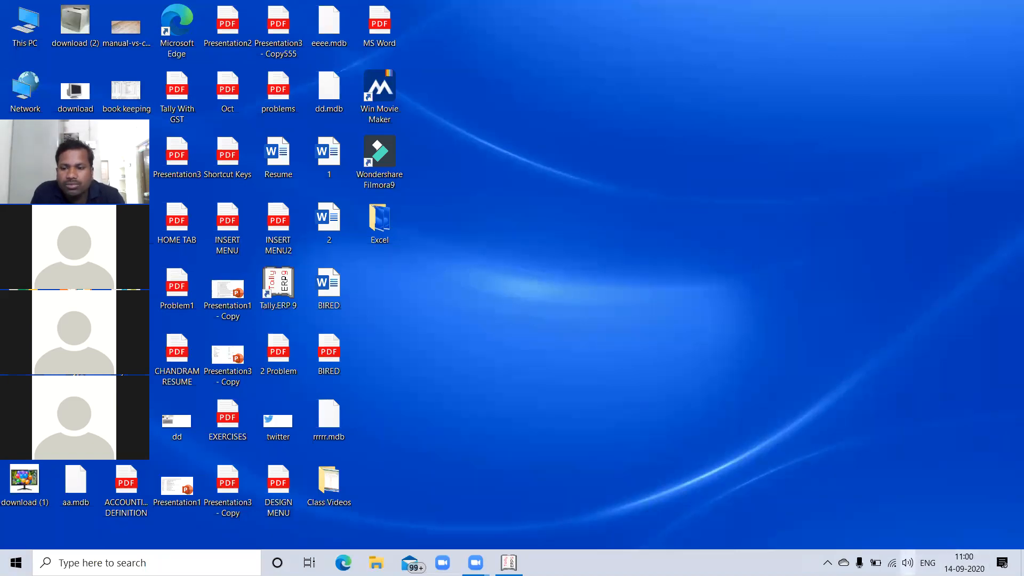
{"action": "left_click", "coordinate": [908, 563]}
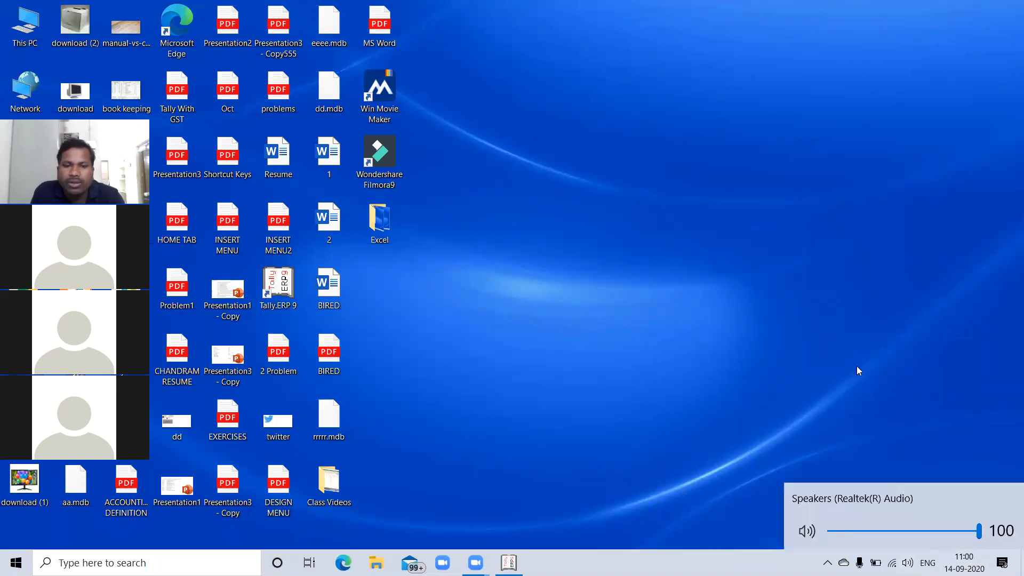
{"action": "left_click", "coordinate": [713, 400]}
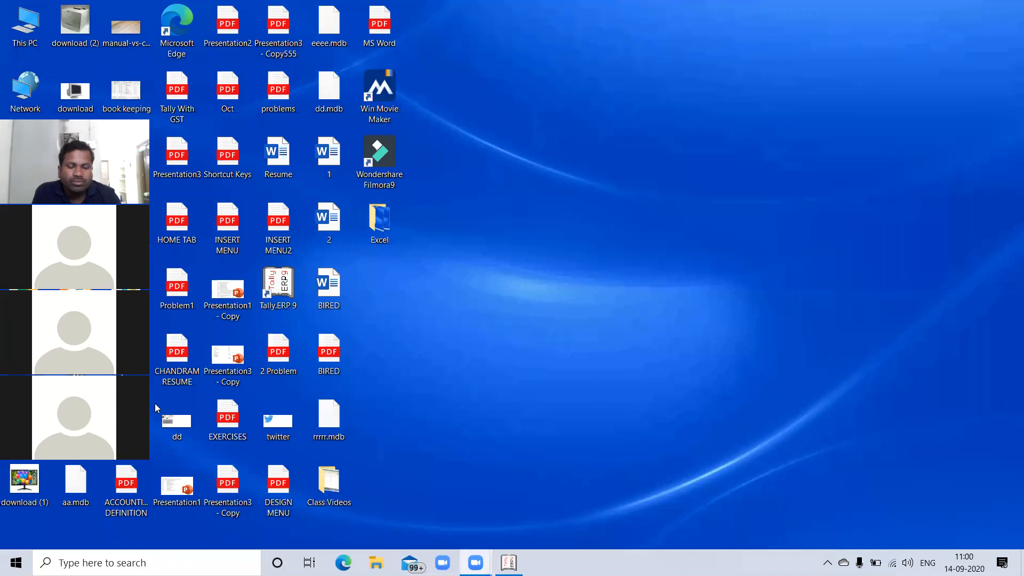
{"action": "right_click", "coordinate": [745, 106]}
{"action": "left_click", "coordinate": [768, 149]}
{"action": "right_click", "coordinate": [752, 135]}
{"action": "left_click", "coordinate": [779, 180]}
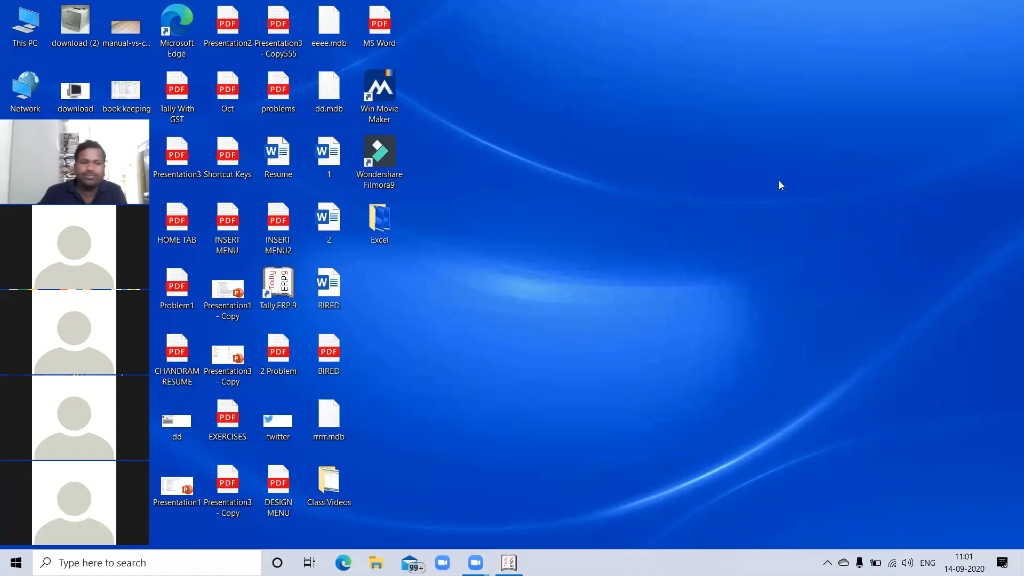
{"action": "right_click", "coordinate": [499, 60]}
{"action": "left_click", "coordinate": [524, 101]}
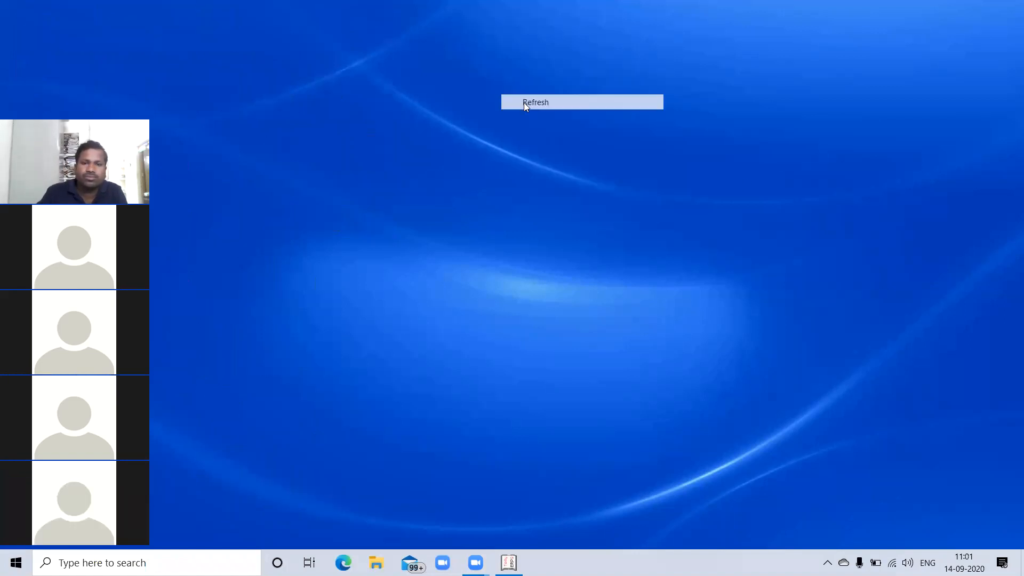
- Launch Tally.ERP 9 from the desktop and start it in Educational Mode
{"action": "double_click", "coordinate": [283, 281]}
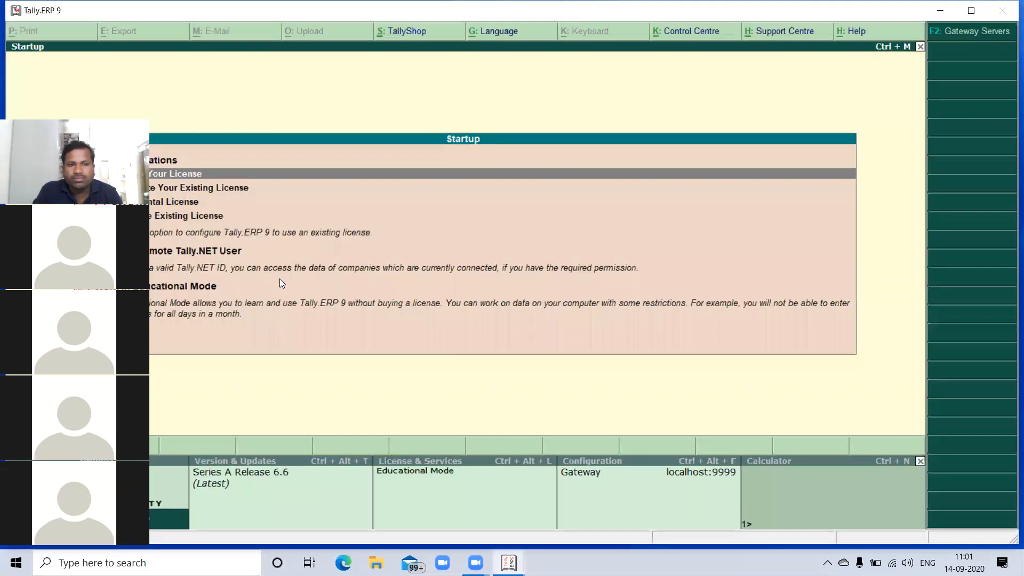
{"action": "key", "text": "Down"}
{"action": "key", "text": "Down"}
{"action": "key", "text": "Down"}
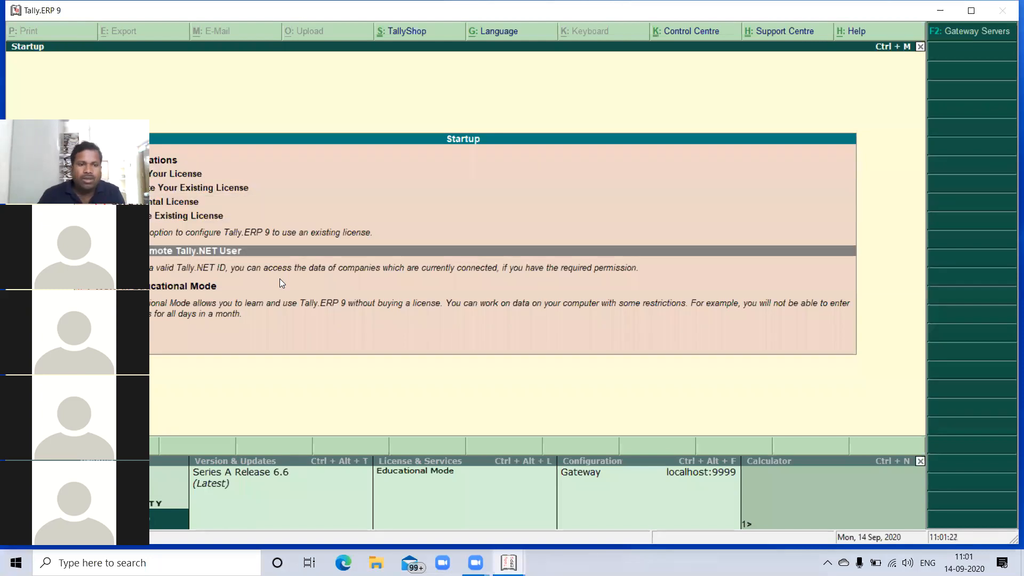
{"action": "key", "text": "Down"}
{"action": "key", "text": "Return"}
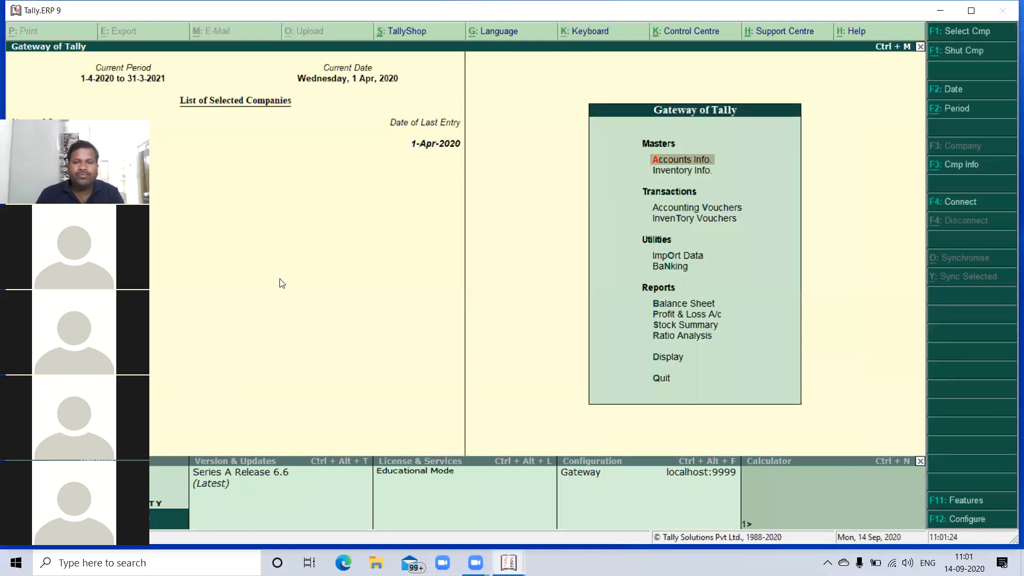
- Open a blank company creation form from the company information options
{"action": "key", "text": "alt+F3"}
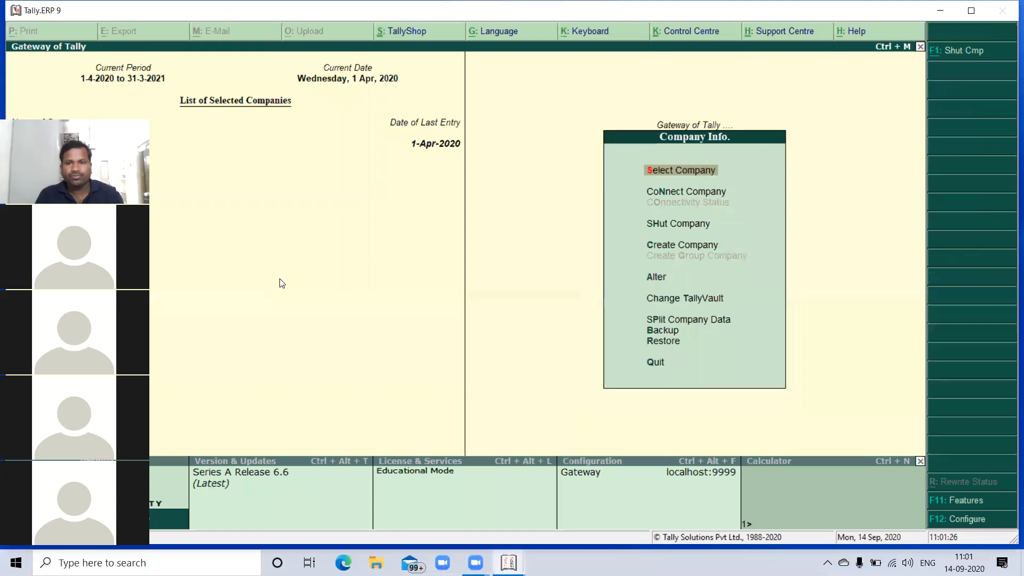
{"action": "key", "text": "Down"}
{"action": "key", "text": "Down"}
{"action": "key", "text": "Down"}
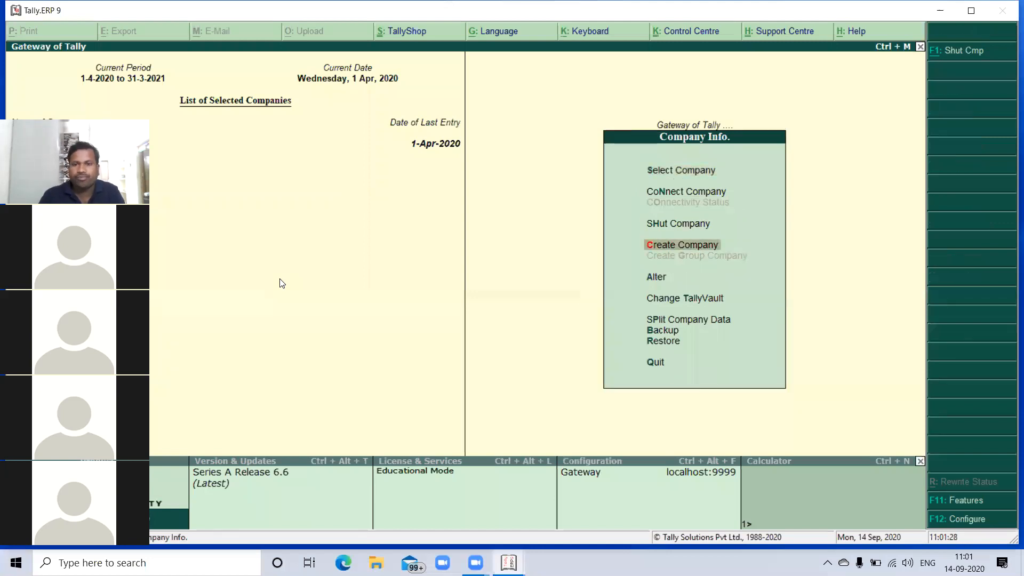
{"action": "key", "text": "Return"}
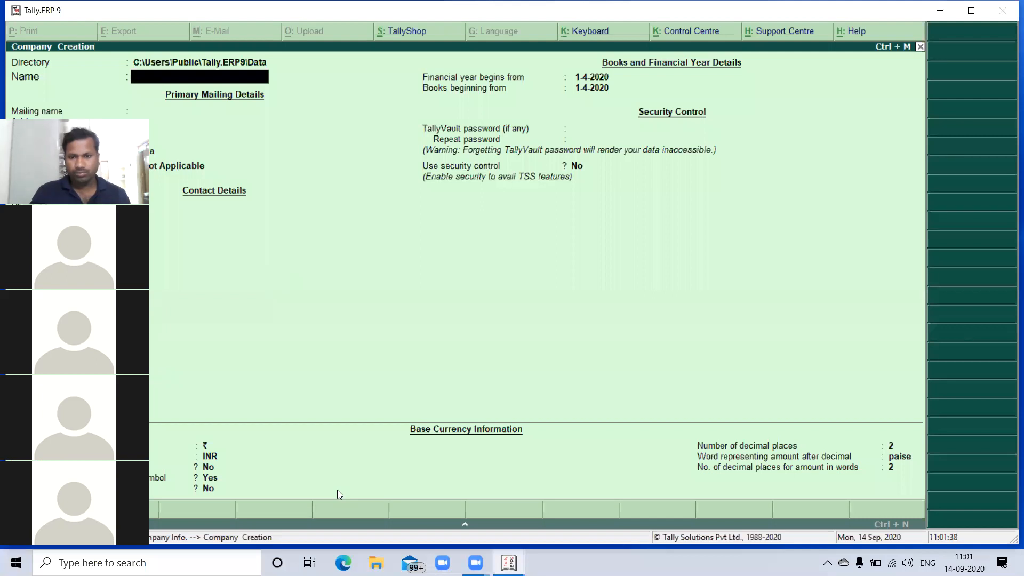
{"action": "left_click", "coordinate": [940, 11]}
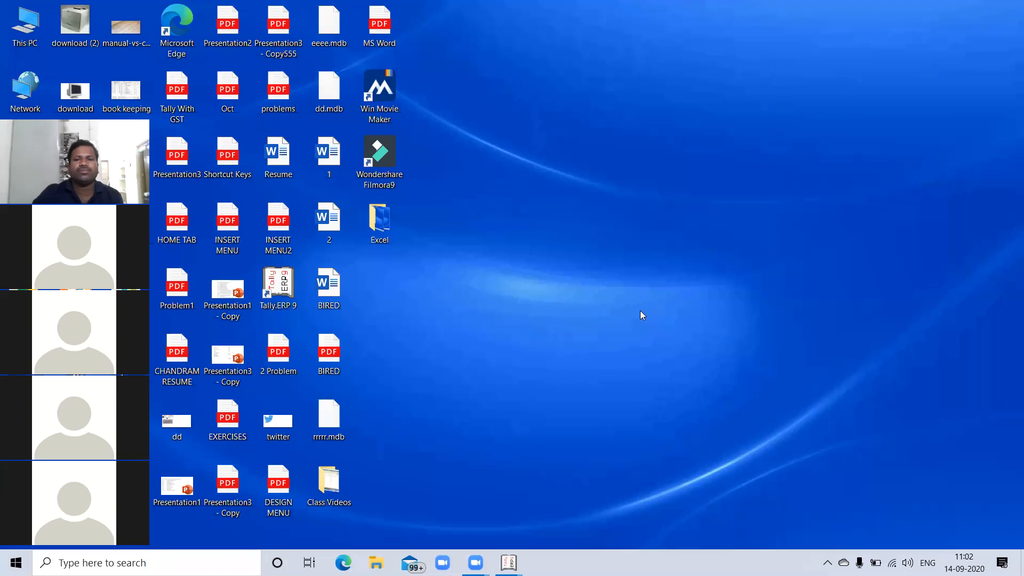
{"action": "right_click", "coordinate": [555, 120]}
{"action": "left_click", "coordinate": [611, 159]}
{"action": "right_click", "coordinate": [590, 139]}
{"action": "left_click", "coordinate": [621, 177]}
{"action": "right_click", "coordinate": [621, 159]}
{"action": "left_click", "coordinate": [641, 197]}
{"action": "right_click", "coordinate": [629, 162]}
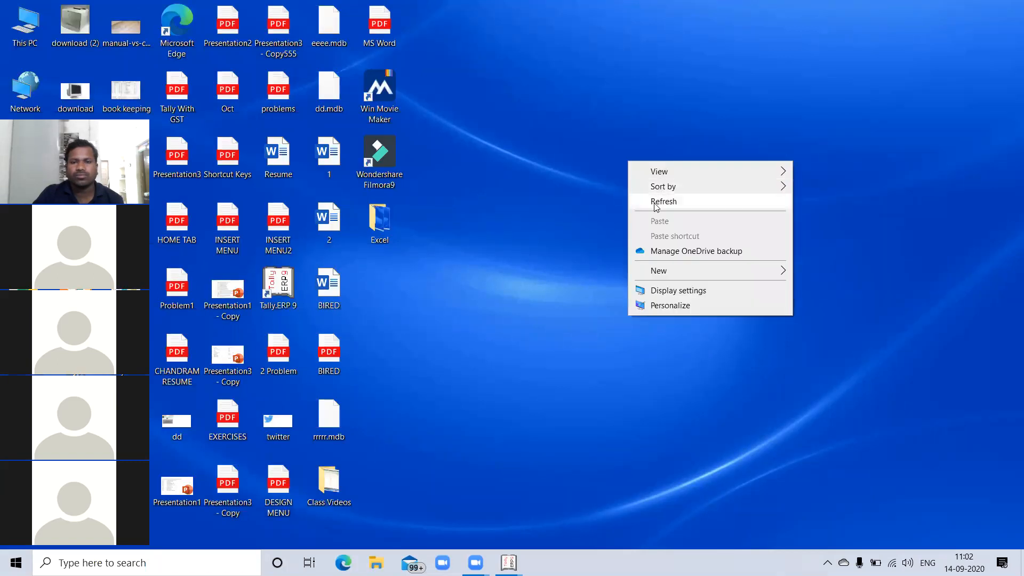
{"action": "left_click", "coordinate": [656, 205]}
{"action": "right_click", "coordinate": [639, 153]}
{"action": "left_click", "coordinate": [664, 198]}
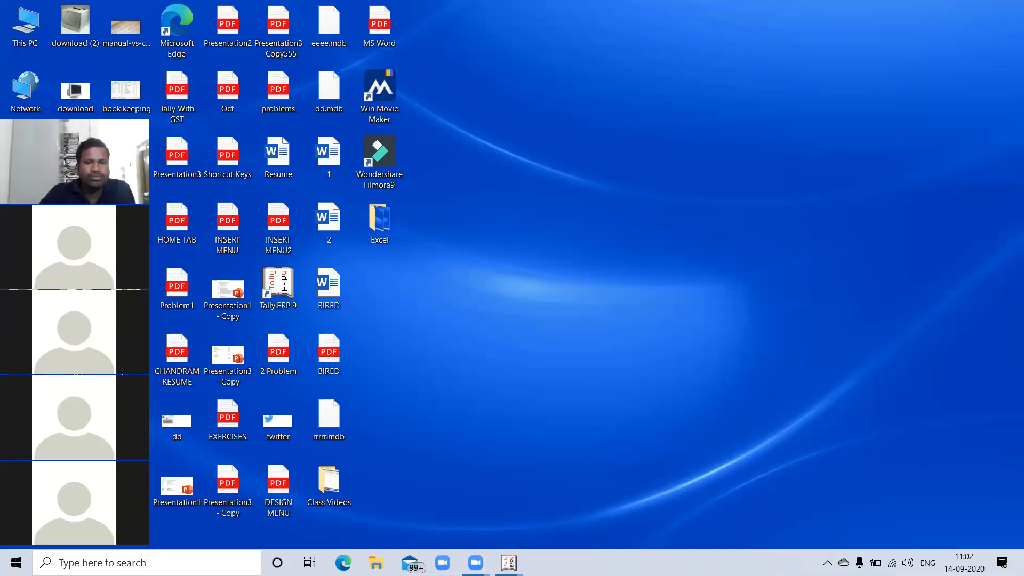
{"action": "right_click", "coordinate": [731, 189]}
{"action": "left_click", "coordinate": [715, 195]}
- Launch Tally.ERP 9 from the desktop and start working in Educational Mode
{"action": "double_click", "coordinate": [281, 288]}
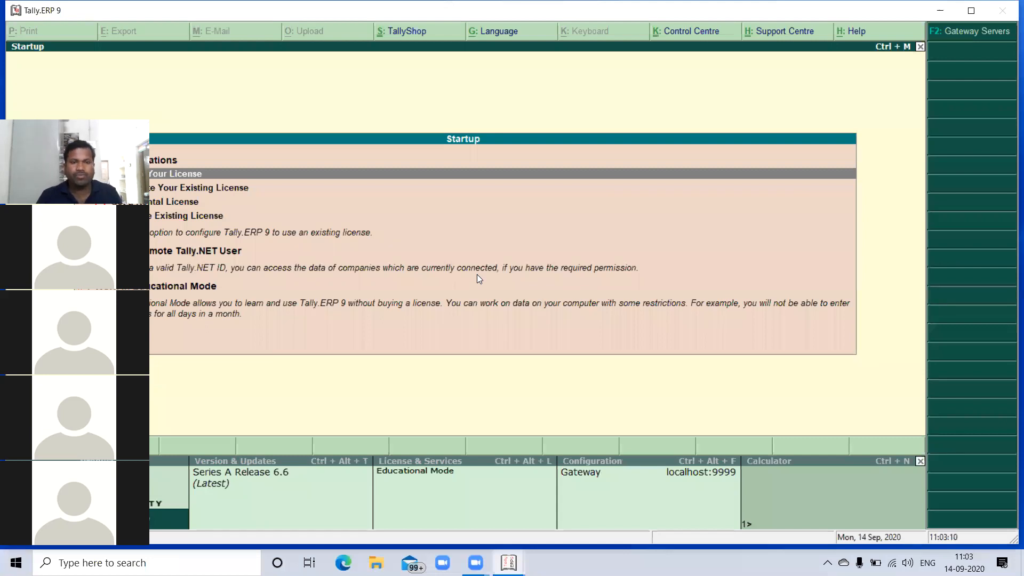
{"action": "key", "text": "Down"}
{"action": "key", "text": "Down"}
{"action": "key", "text": "Down"}
{"action": "key", "text": "Down"}
{"action": "key", "text": "Down"}
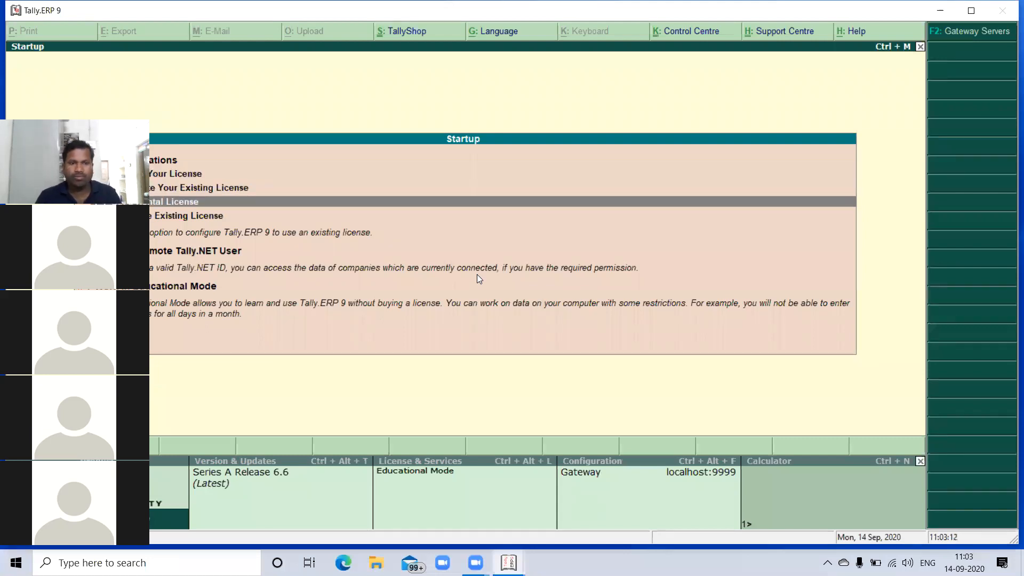
{"action": "key", "text": "Up"}
{"action": "key", "text": "Return"}
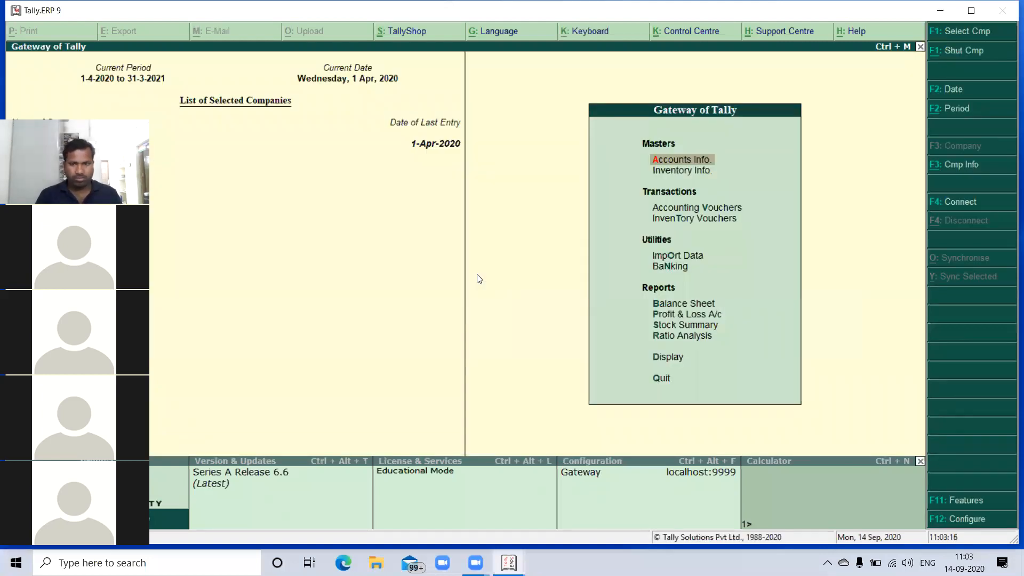
- Open the company creation form and name the new company Inventory 2
{"action": "key", "text": "alt+F3"}
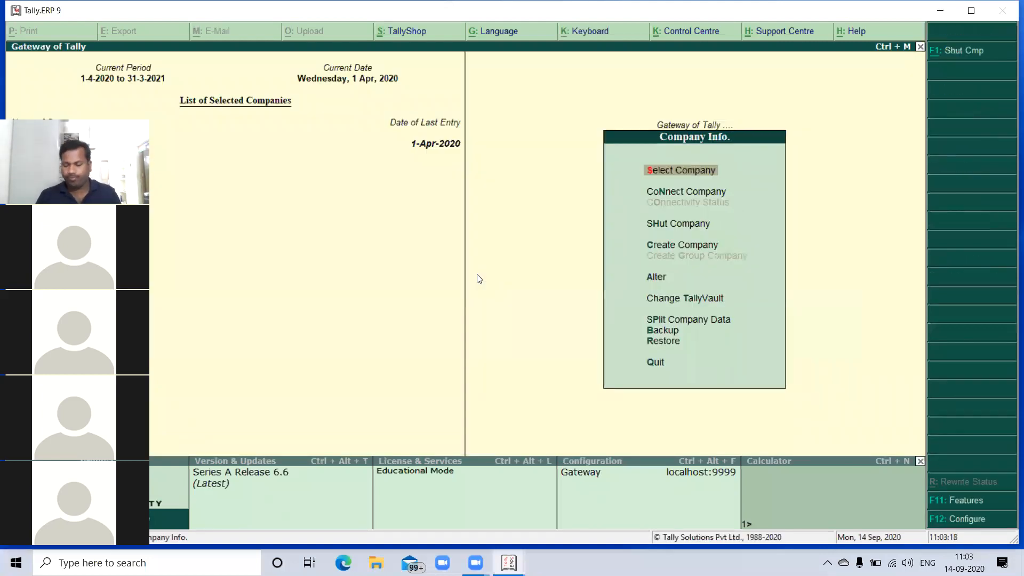
{"action": "key", "text": "Down"}
{"action": "key", "text": "Down"}
{"action": "key", "text": "Down"}
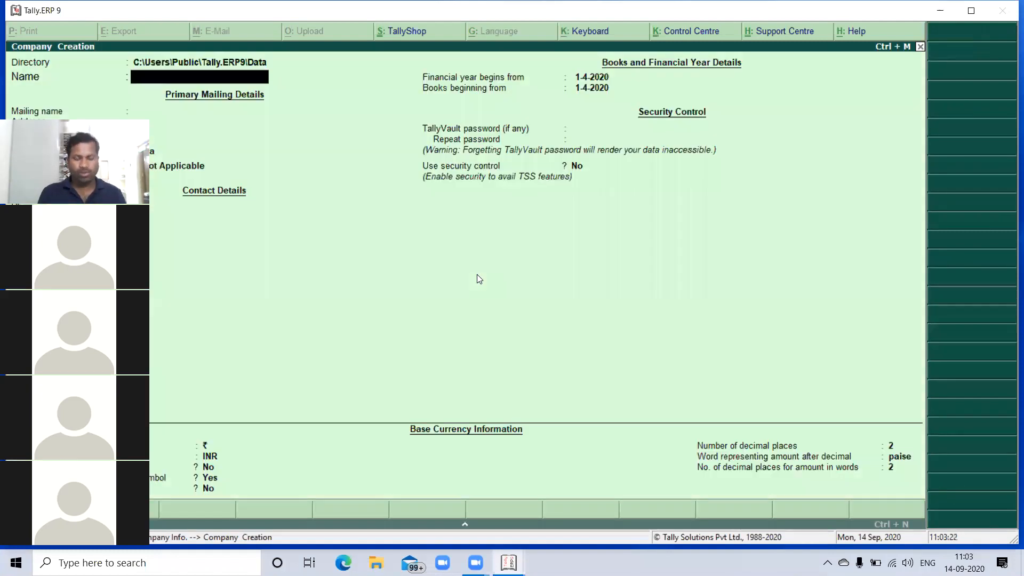
{"action": "type", "text": "Inve"}
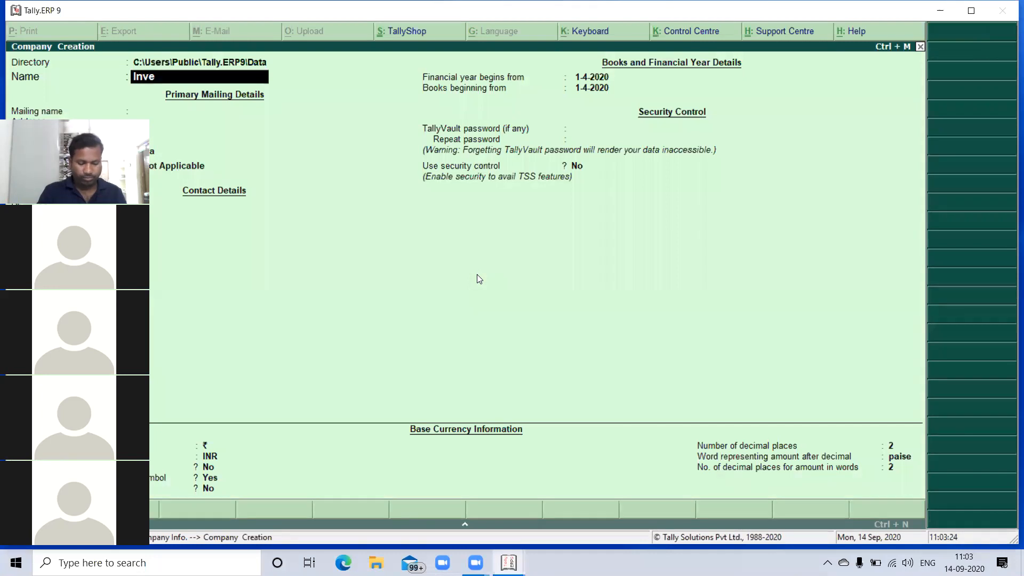
{"action": "type", "text": "ntory 2"}
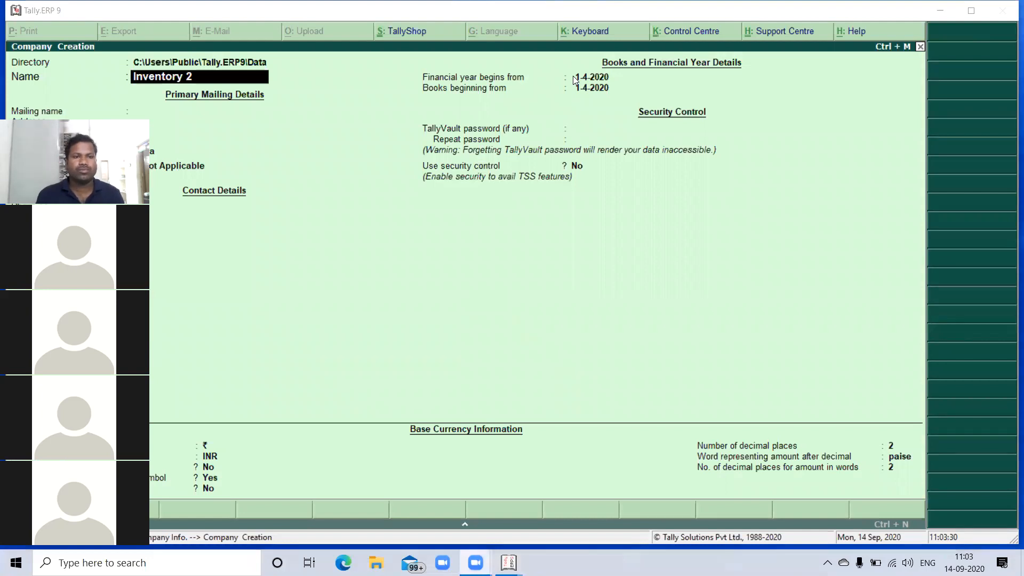
{"action": "left_click", "coordinate": [420, 184]}
{"action": "key", "text": "Return"}
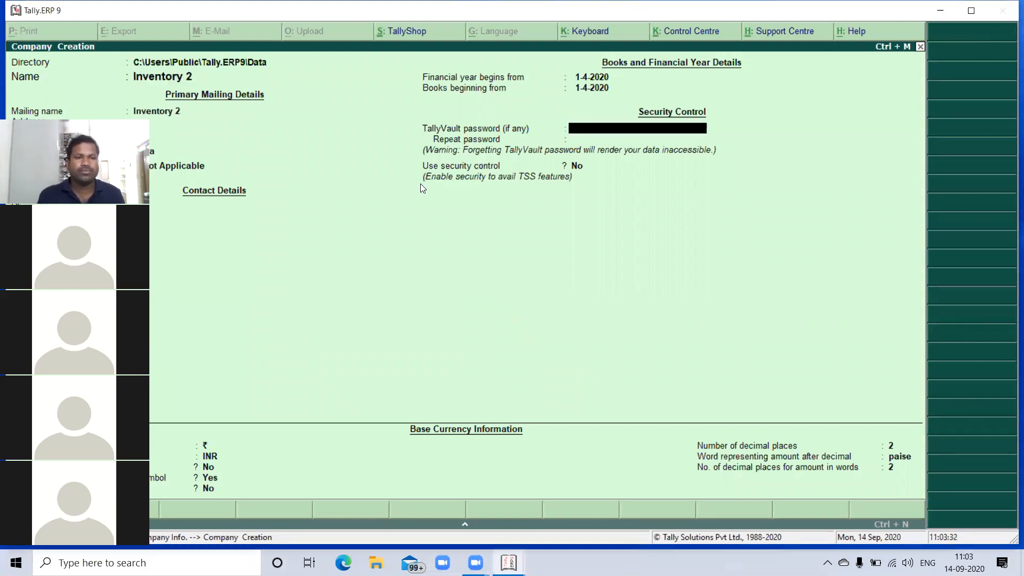
- Return to the mailing details, keep India as the country and set the state to Telangana
{"action": "key", "text": "Return"}
{"action": "key", "text": "Up"}
{"action": "key", "text": "Up"}
{"action": "key", "text": "Up"}
{"action": "key", "text": "Up"}
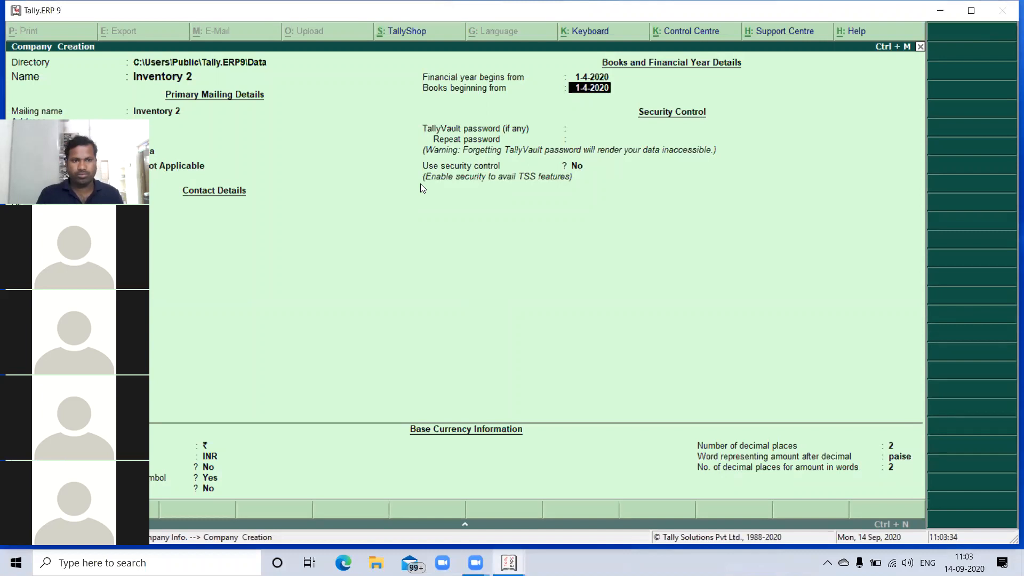
{"action": "key", "text": "Up"}
{"action": "key", "text": "Up"}
{"action": "key", "text": "Up"}
{"action": "key", "text": "Up"}
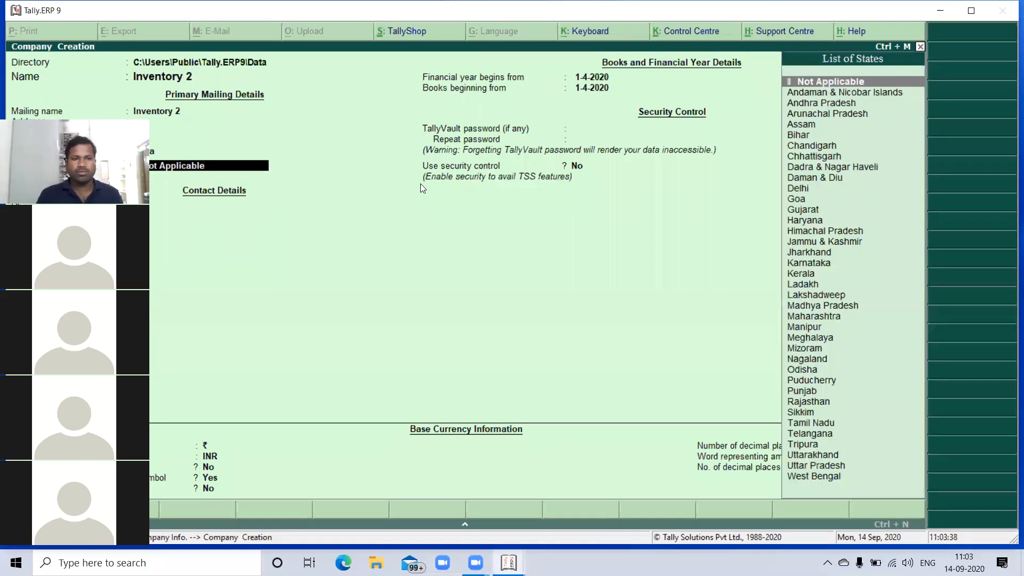
{"action": "key", "text": "Up"}
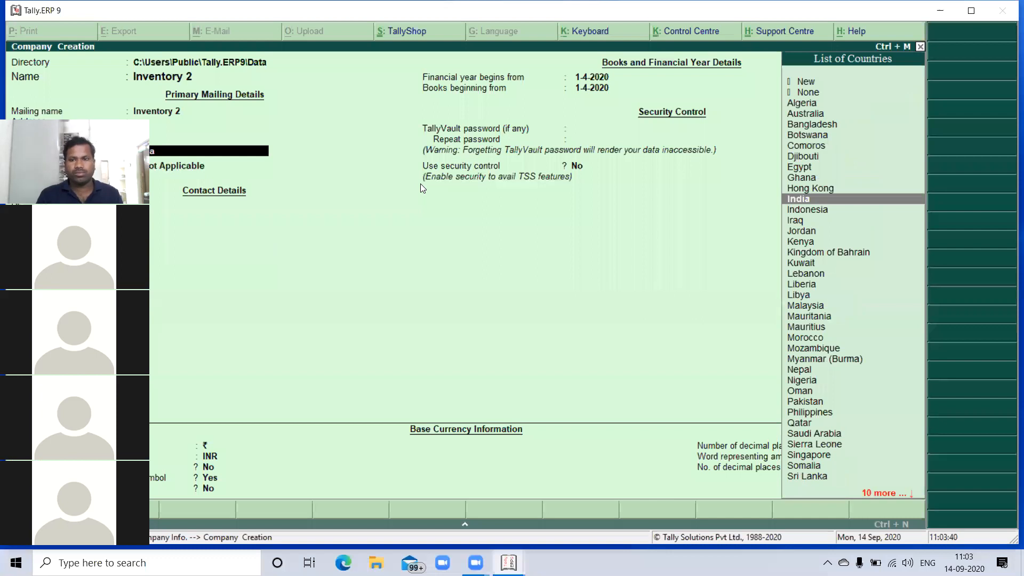
{"action": "key", "text": "Return"}
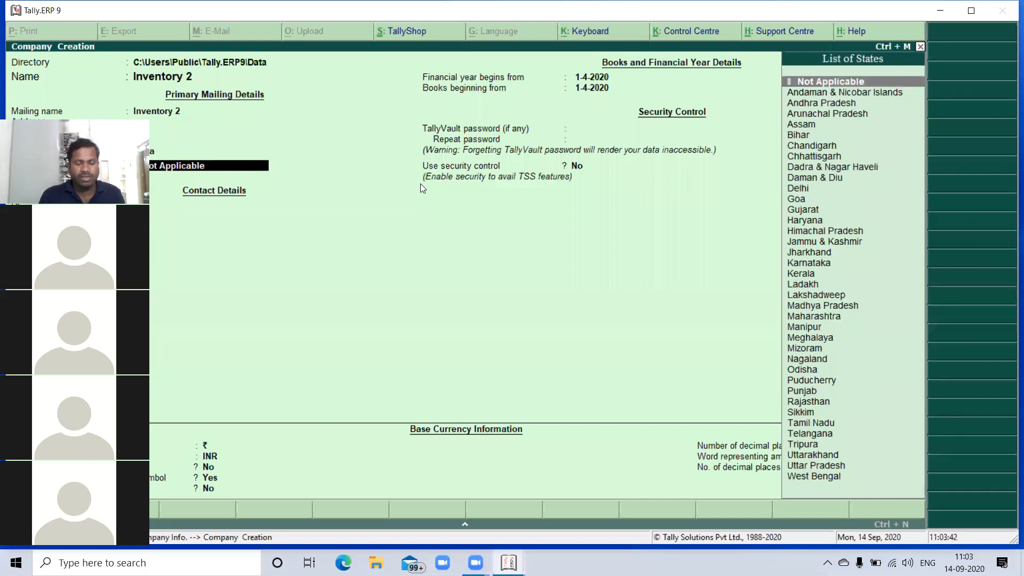
{"action": "type", "text": "tel"}
{"action": "key", "text": "Return"}
- Keep the default contact, financial year, security and base currency details and save the company Inventory 2
{"action": "key", "text": "Return"}
{"action": "key", "text": "Return"}
{"action": "key", "text": "Return"}
{"action": "key", "text": "Return"}
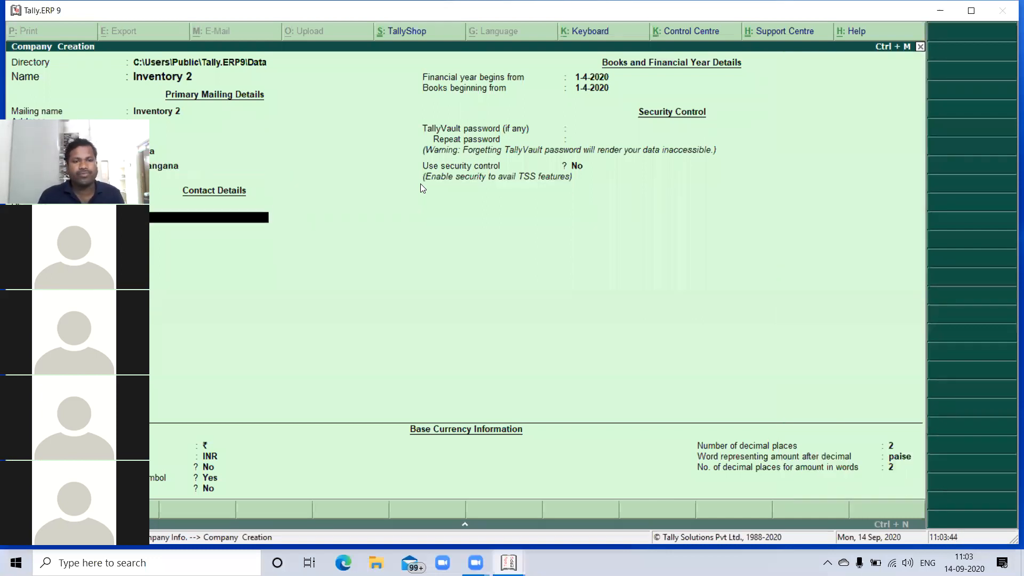
{"action": "key", "text": "Return"}
{"action": "key", "text": "Return"}
{"action": "key", "text": "Return"}
{"action": "key", "text": "Return"}
{"action": "key", "text": "Return"}
{"action": "key", "text": "Return"}
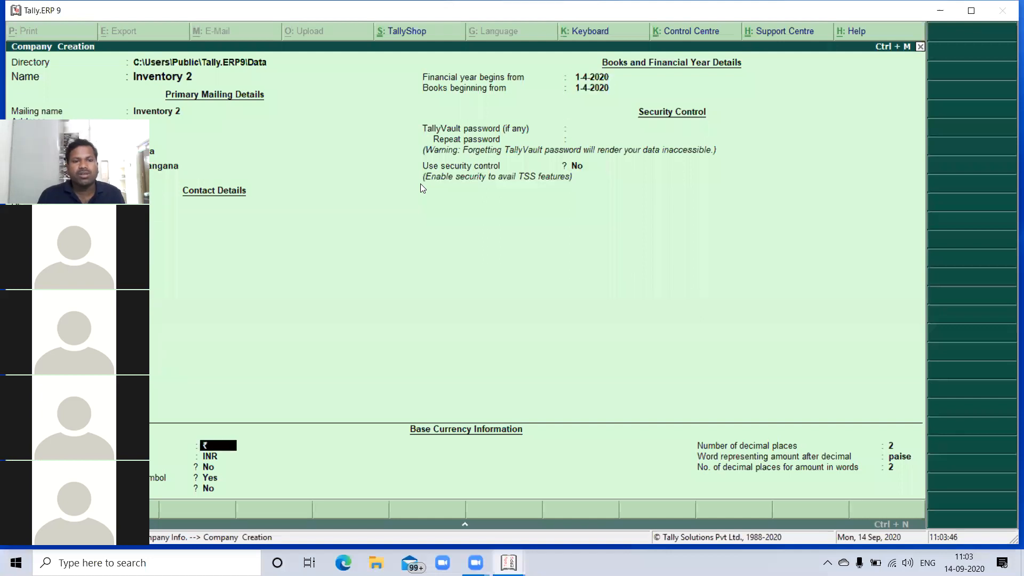
{"action": "key", "text": "Return"}
{"action": "key", "text": "Return"}
{"action": "key", "text": "Return"}
{"action": "key", "text": "Return"}
{"action": "key", "text": "Return"}
{"action": "key", "text": "Return"}
{"action": "key", "text": "Return"}
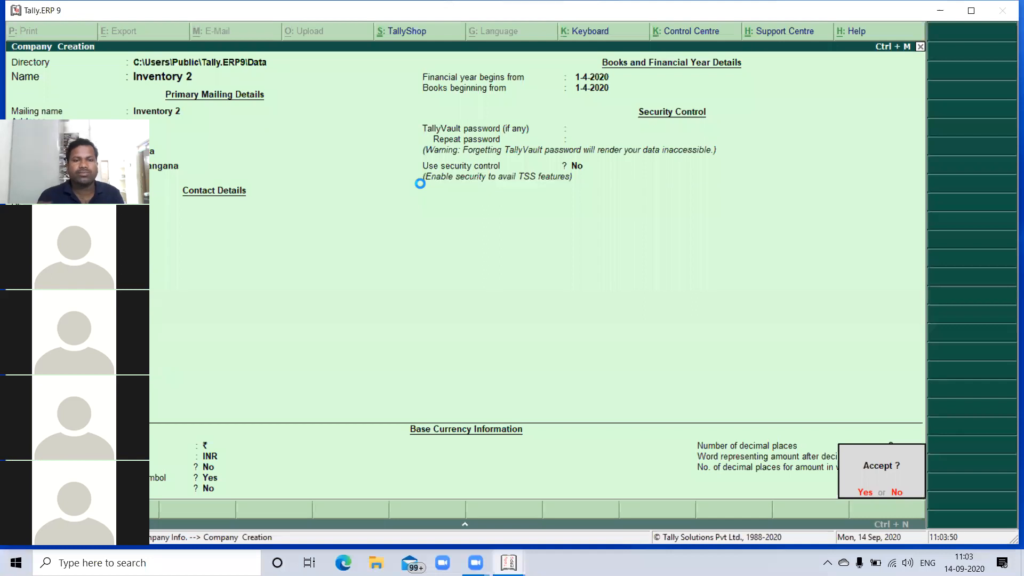
{"action": "key", "text": "Return"}
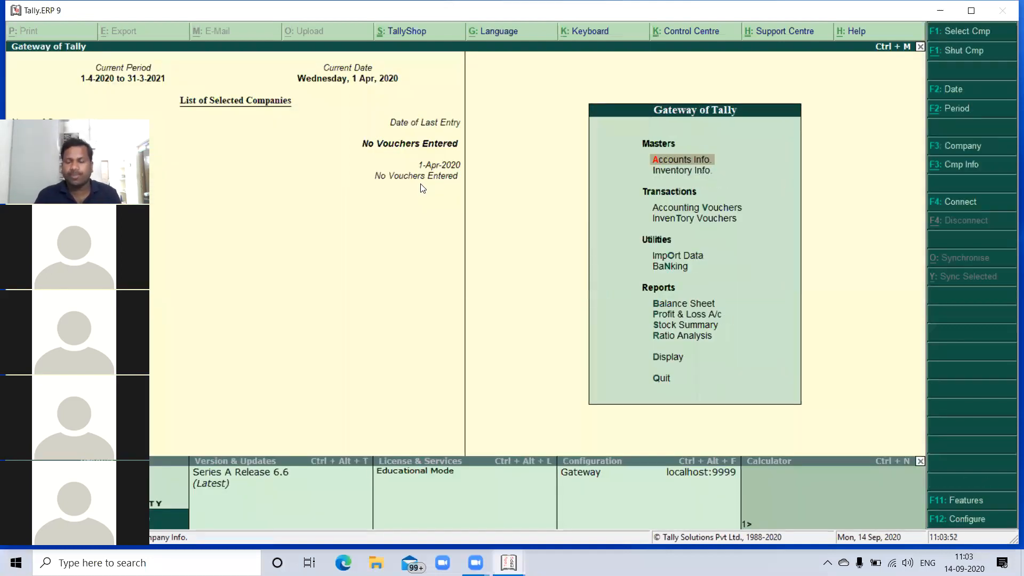
- Open a blank single ledger creation form from the company's accounts information
{"action": "key", "text": "Down"}
{"action": "key", "text": "Down"}
{"action": "key", "text": "Up"}
{"action": "key", "text": "Up"}
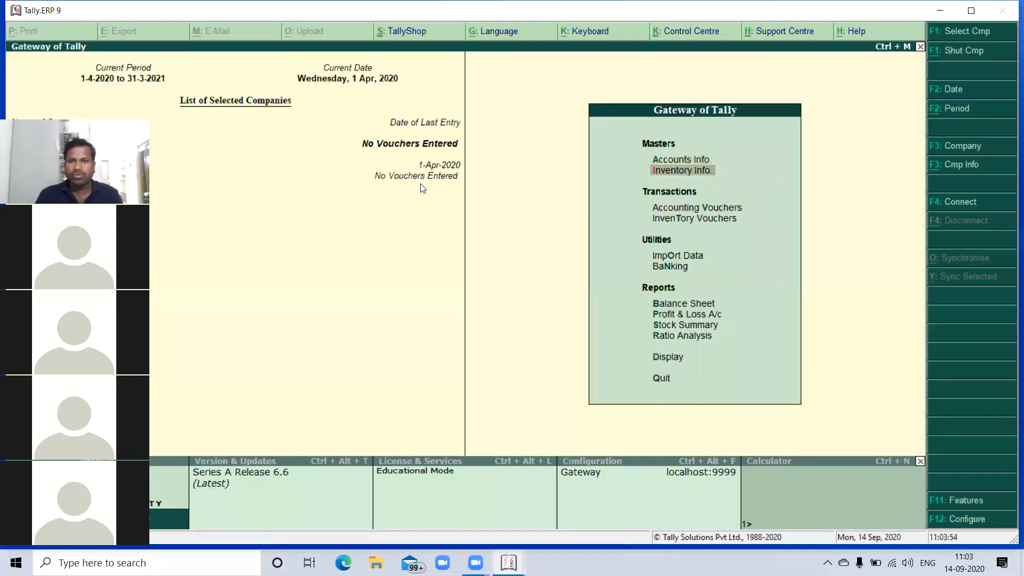
{"action": "key", "text": "Return"}
{"action": "key", "text": "Down"}
{"action": "key", "text": "Return"}
{"action": "key", "text": "Return"}
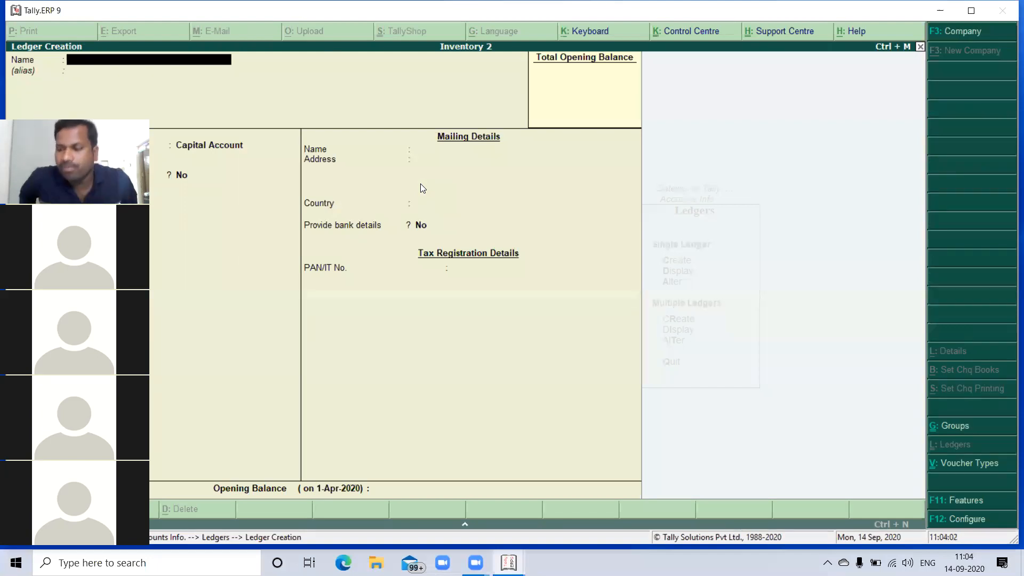
- Create the owner's capital ledger under Capital Account, keeping the default mailing details and leaving the opening balance blank
{"action": "type", "text": "S"}
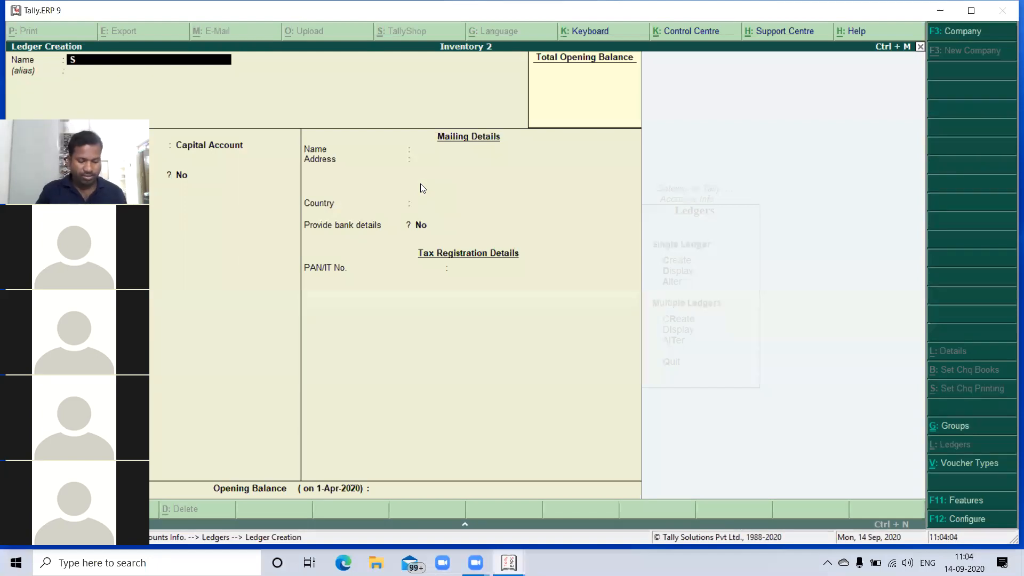
{"action": "type", "text": "harma"}
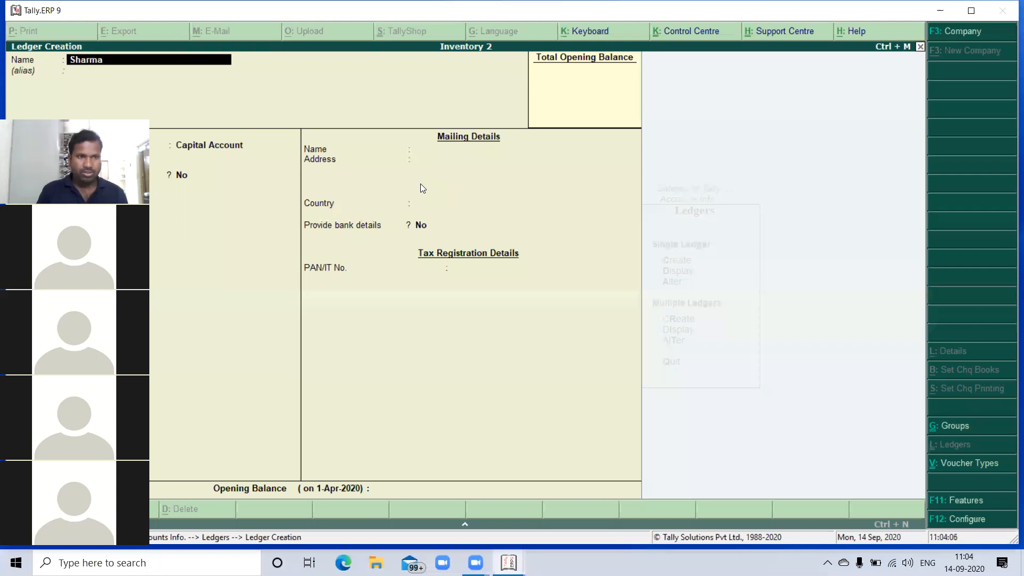
{"action": "type", "text": " Capital"}
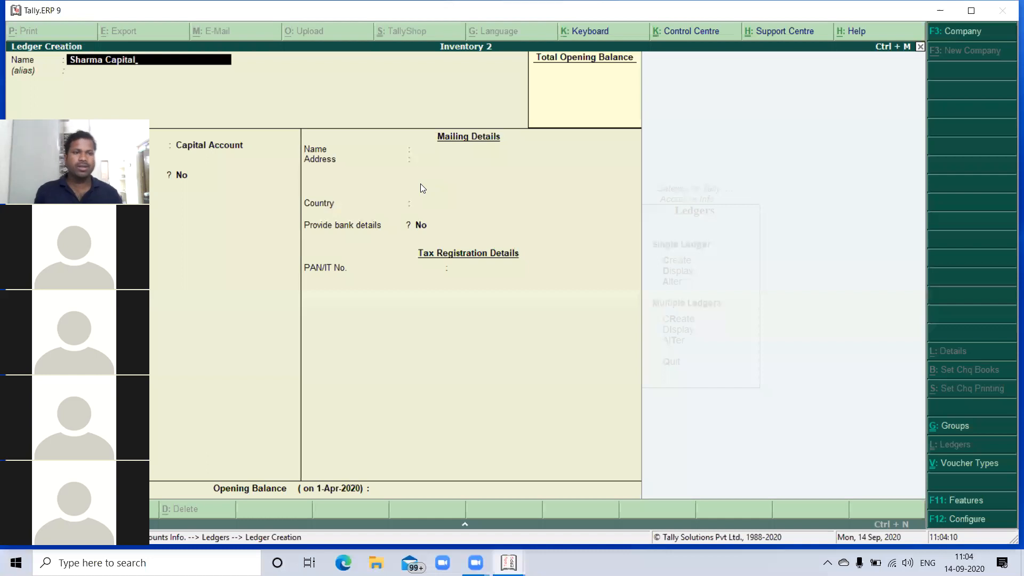
{"action": "key", "text": "Return"}
{"action": "key", "text": "Return"}
{"action": "key", "text": "Return"}
{"action": "key", "text": "Return"}
{"action": "key", "text": "Return"}
{"action": "key", "text": "Return"}
{"action": "key", "text": "Return"}
{"action": "key", "text": "Return"}
{"action": "key", "text": "Return"}
{"action": "key", "text": "Return"}
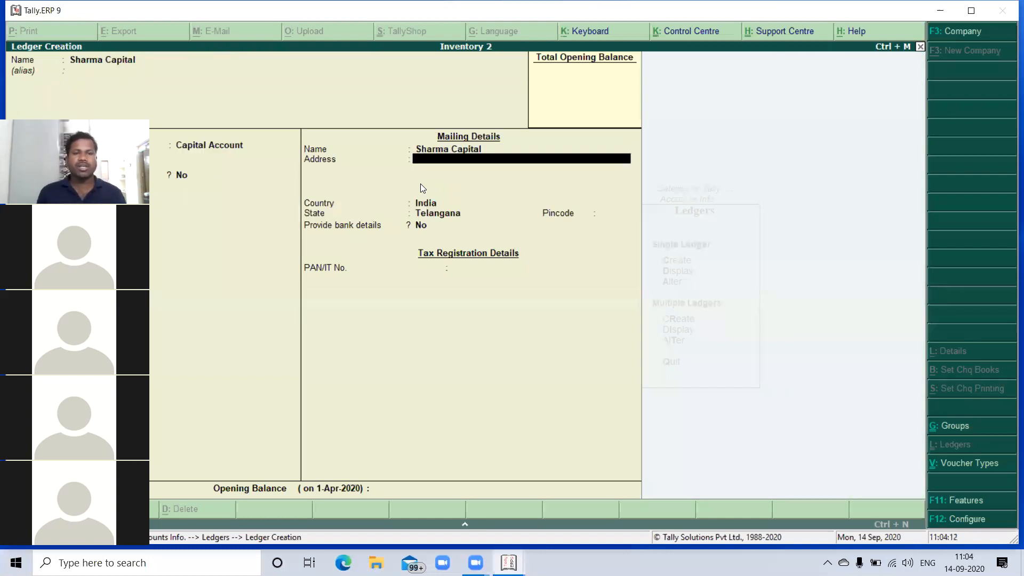
{"action": "key", "text": "Return"}
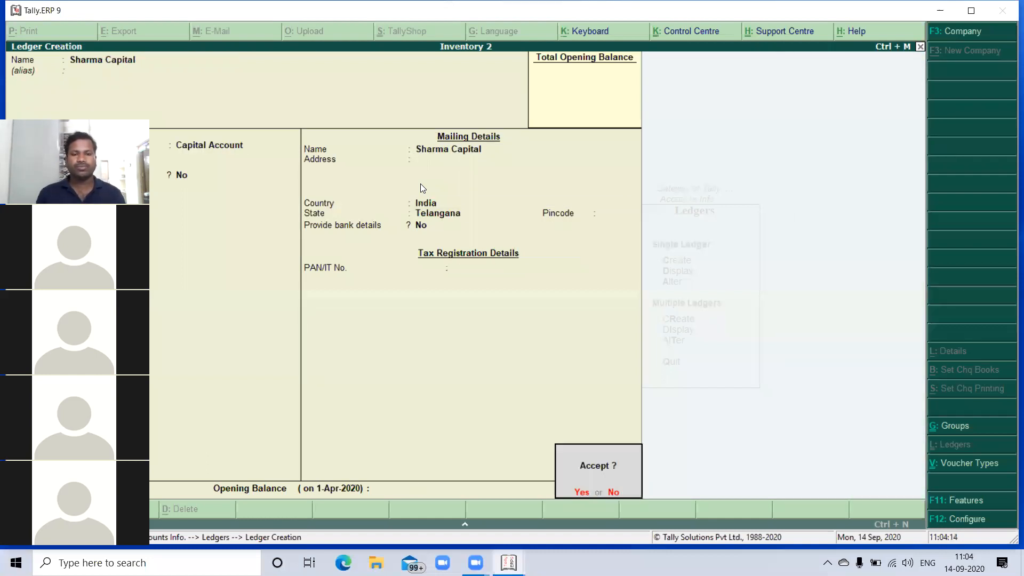
{"action": "key", "text": "Return"}
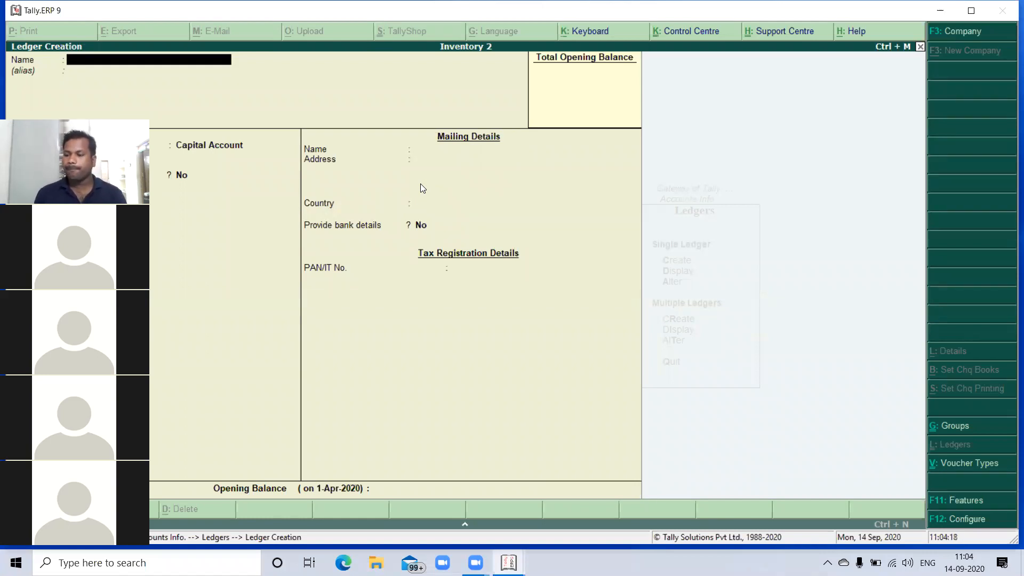
- Name the next ledger Furniture
{"action": "type", "text": "Furniy"}
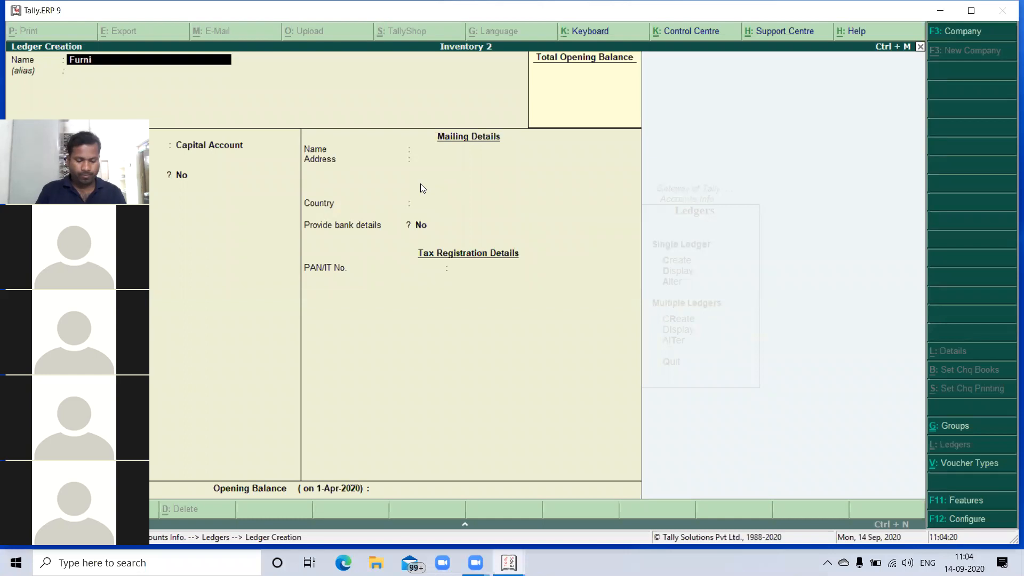
{"action": "key", "text": "BackSpace"}
{"action": "type", "text": "="}
{"action": "key", "text": "BackSpace"}
{"action": "key", "text": "BackSpace"}
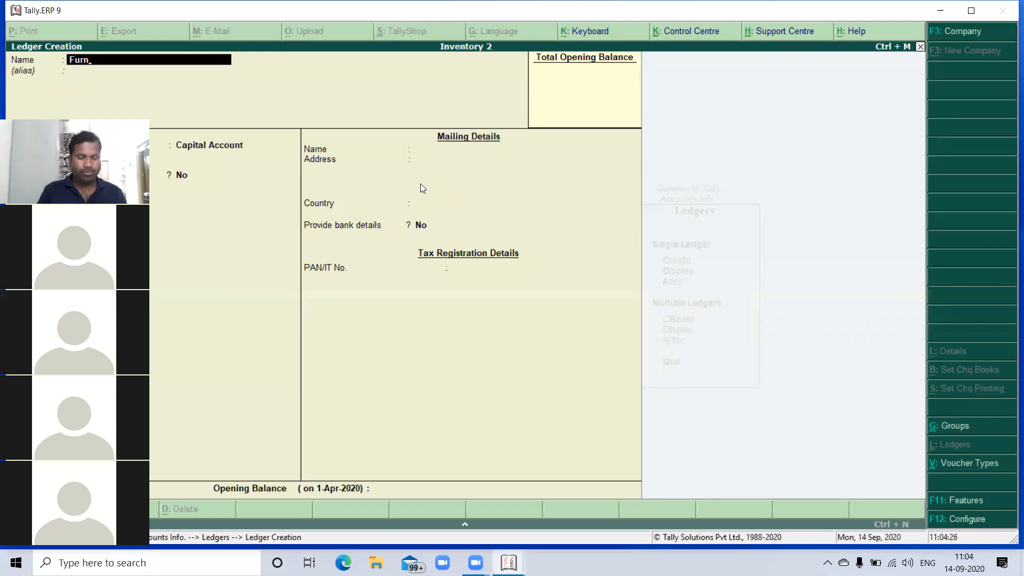
{"action": "type", "text": "iture"}
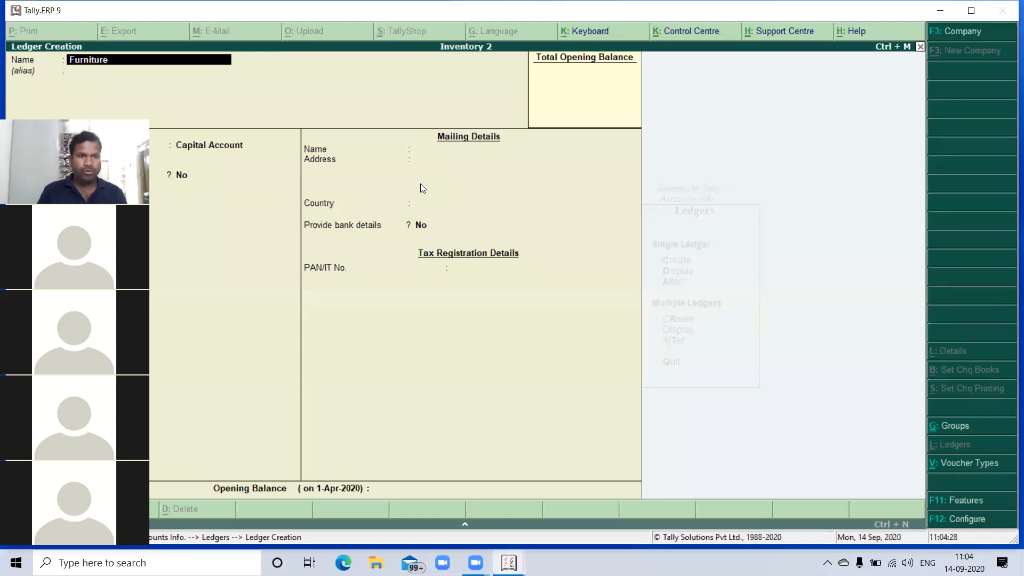
- Place the Furniture ledger under Fixed Assets and save it with the default mailing details
{"action": "key", "text": "Return"}
{"action": "key", "text": "Return"}
{"action": "type", "text": "f"}
{"action": "key", "text": "Return"}
{"action": "key", "text": "Return"}
{"action": "key", "text": "Return"}
{"action": "key", "text": "Return"}
{"action": "key", "text": "Return"}
{"action": "key", "text": "Return"}
{"action": "key", "text": "Return"}
{"action": "key", "text": "Return"}
{"action": "key", "text": "Return"}
{"action": "key", "text": "Return"}
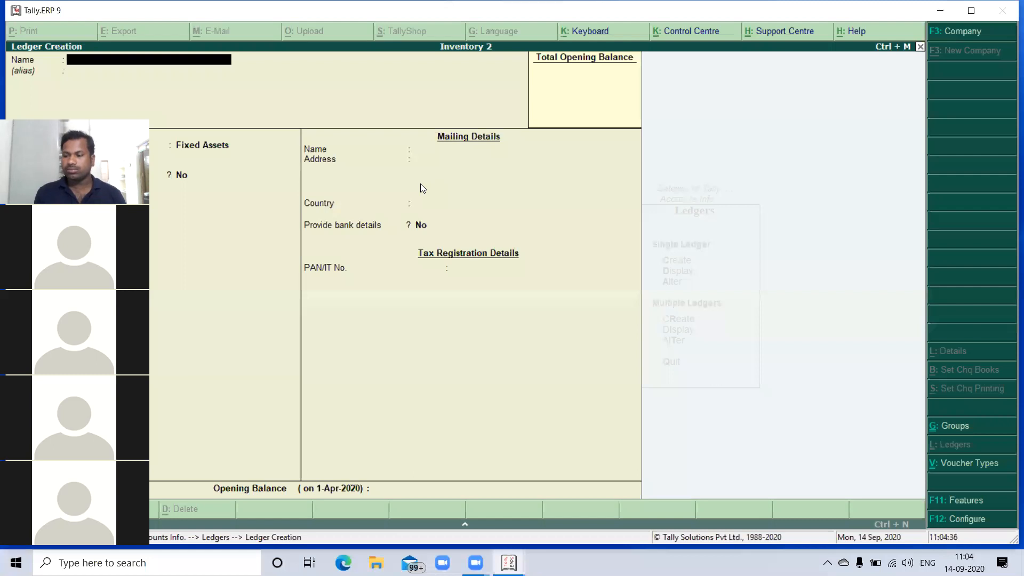
- Name the next ledger Computer and keep it under the Fixed Assets group
{"action": "type", "text": "Co"}
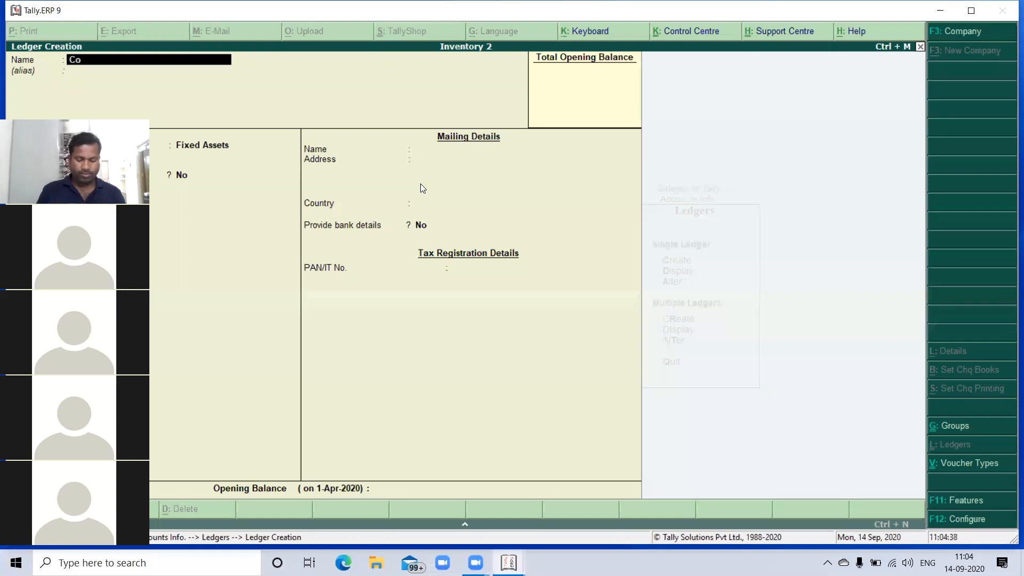
{"action": "type", "text": "mputer"}
{"action": "key", "text": "Return"}
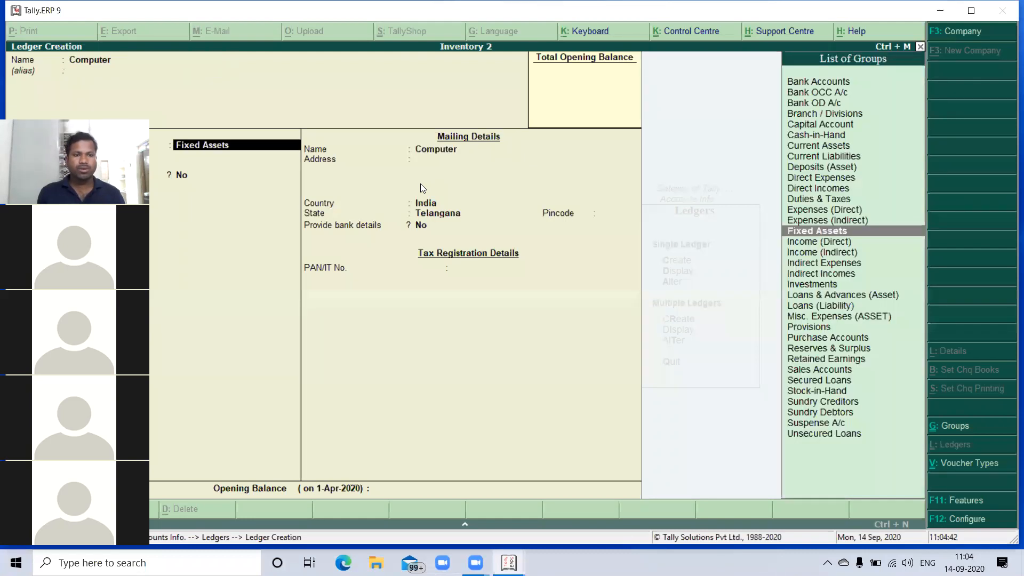
{"action": "key", "text": "Return"}
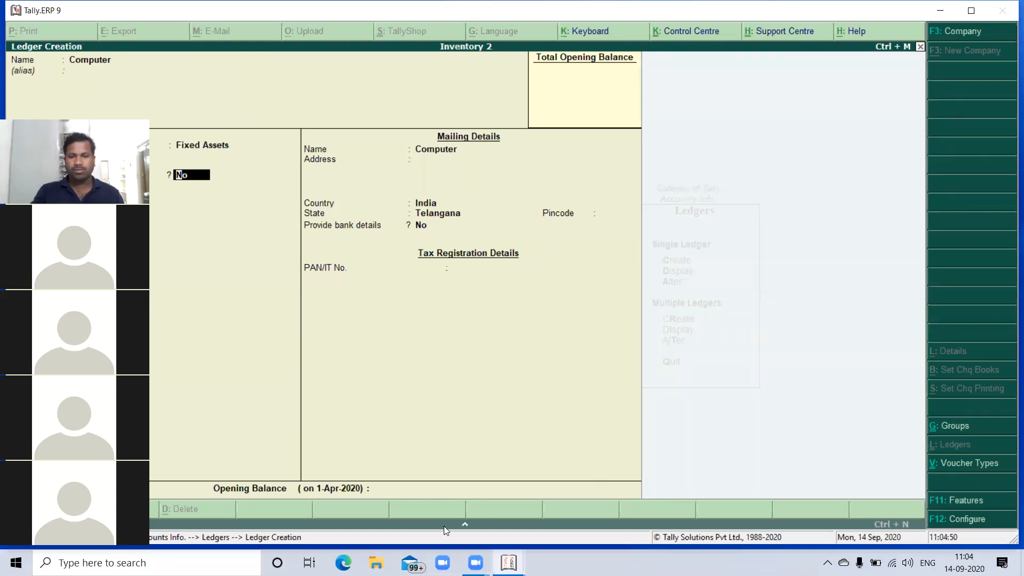
- Save the Computer ledger under Fixed Assets, keeping the default mailing details and leaving the opening balance blank
{"action": "left_click", "coordinate": [930, 5]}
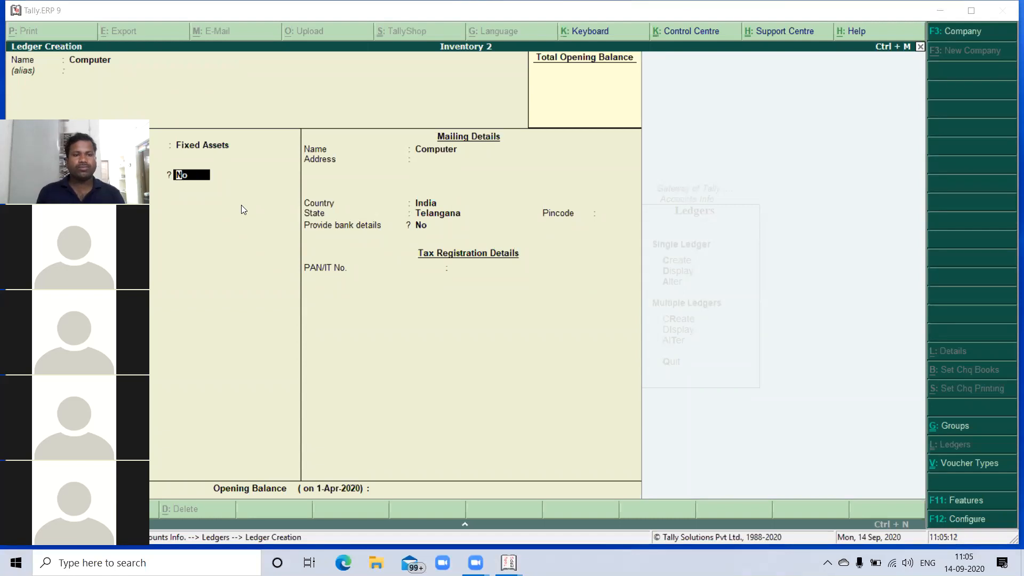
{"action": "key", "text": "Return"}
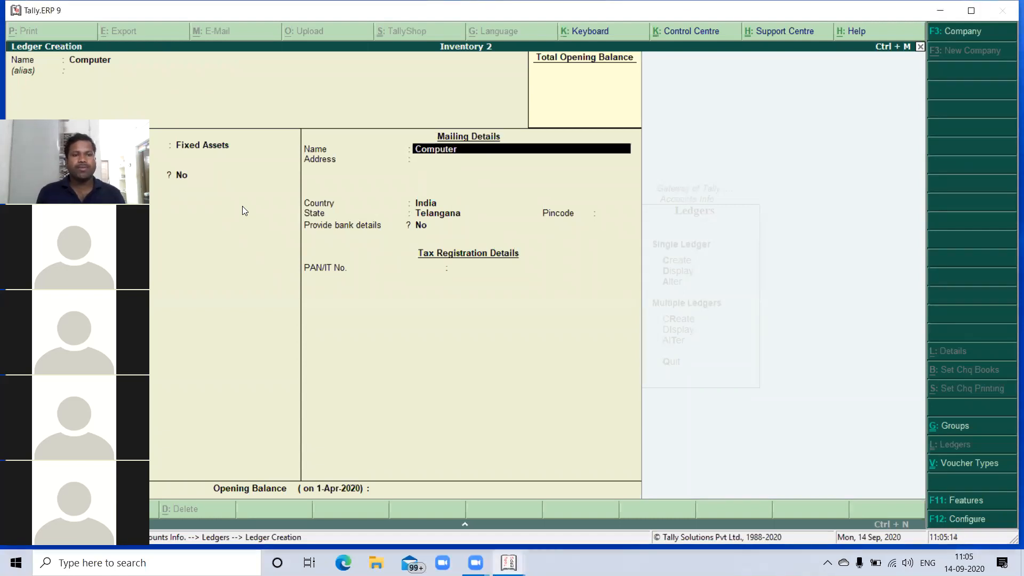
{"action": "key", "text": "Return"}
{"action": "key", "text": "Return"}
{"action": "key", "text": "Return"}
{"action": "key", "text": "Return"}
{"action": "key", "text": "Return"}
{"action": "key", "text": "Return"}
{"action": "key", "text": "Return"}
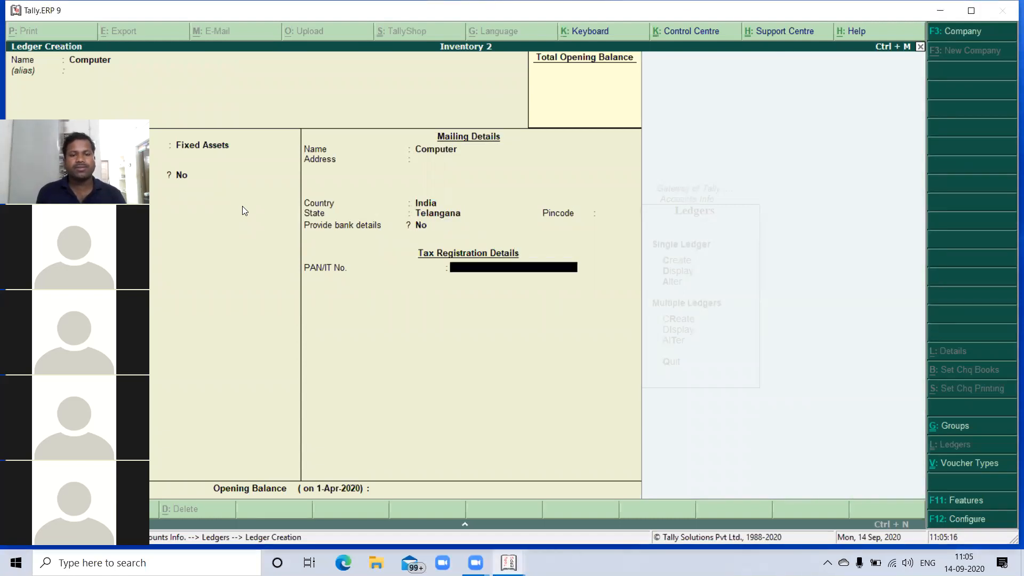
{"action": "key", "text": "Return"}
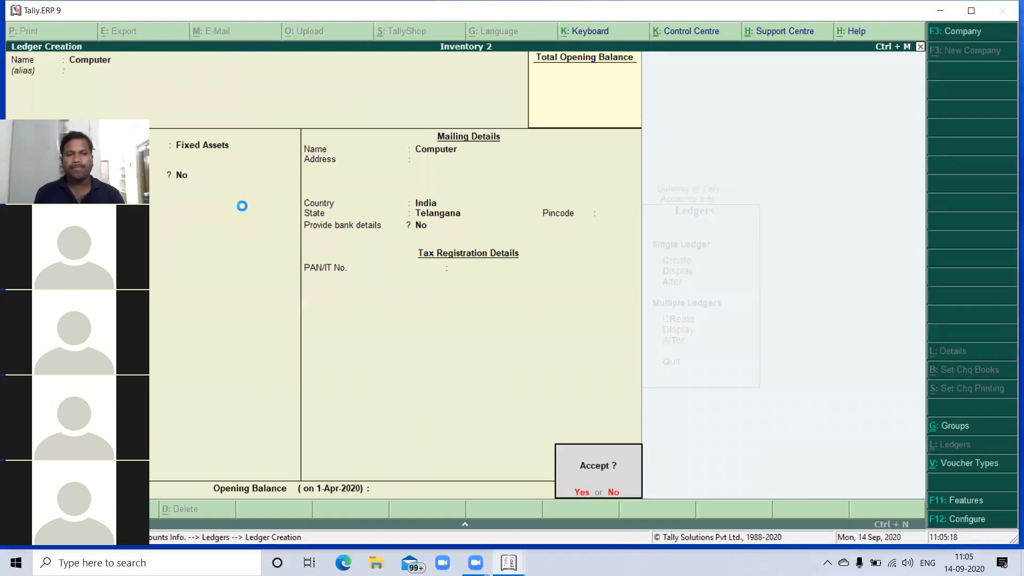
{"action": "key", "text": "Return"}
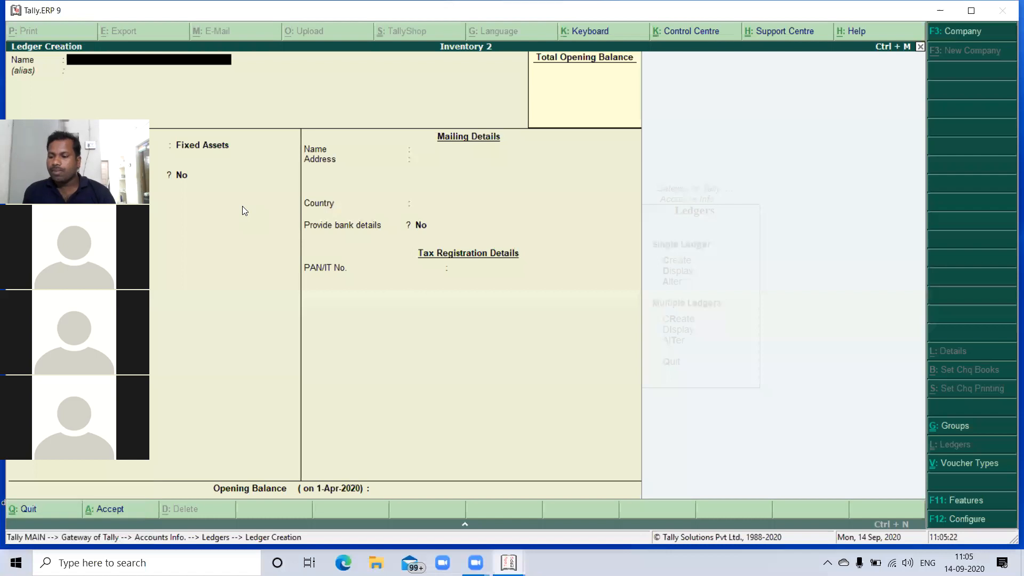
- Create a ledger named Purchase under Purchase Accounts, accepting the remaining default settings
{"action": "type", "text": "Purchase"}
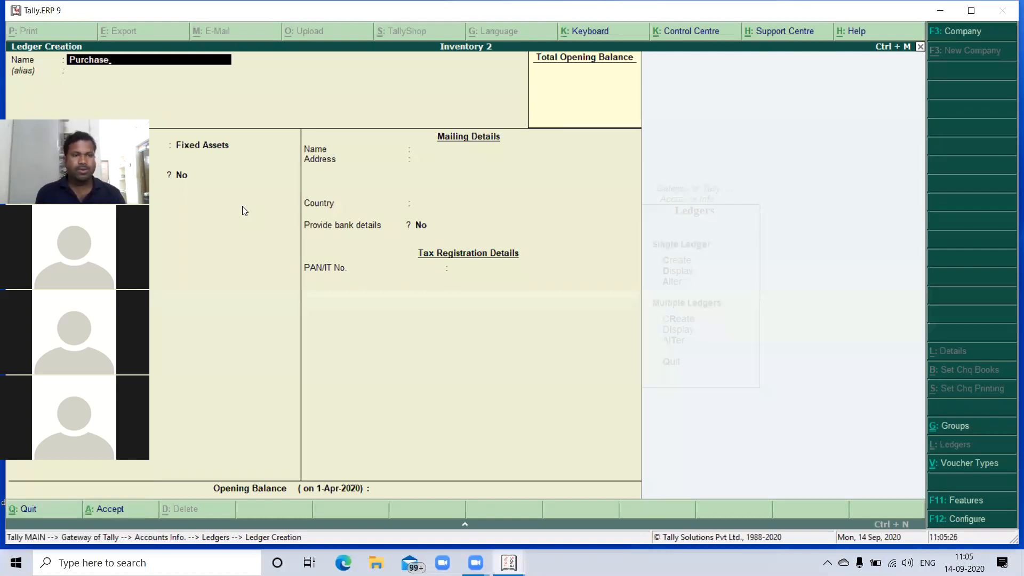
{"action": "key", "text": "Return"}
{"action": "key", "text": "Return"}
{"action": "type", "text": "Pu"}
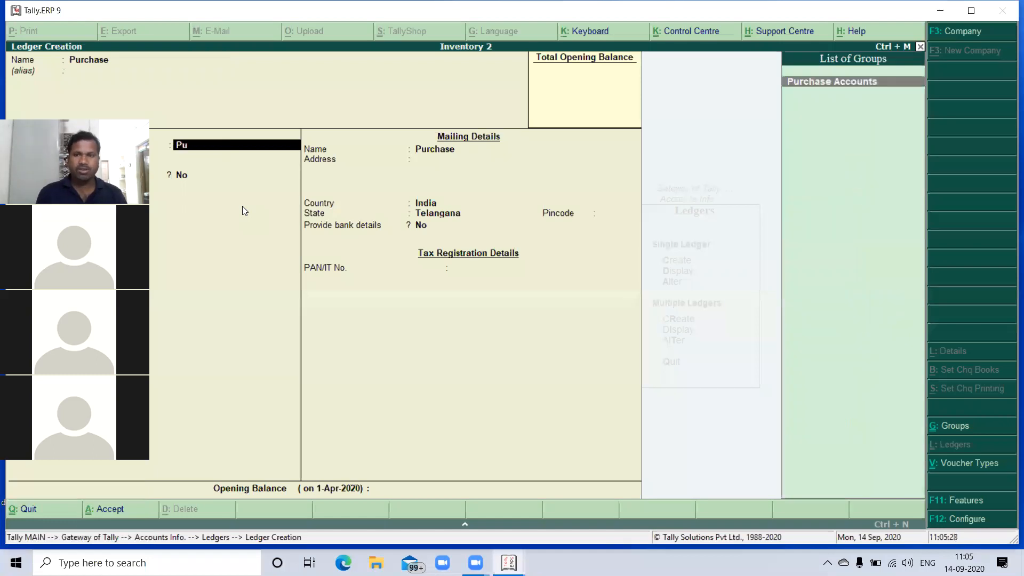
{"action": "key", "text": "Return"}
{"action": "key", "text": "Return"}
{"action": "key", "text": "Return"}
{"action": "key", "text": "Return"}
{"action": "key", "text": "Return"}
{"action": "key", "text": "Return"}
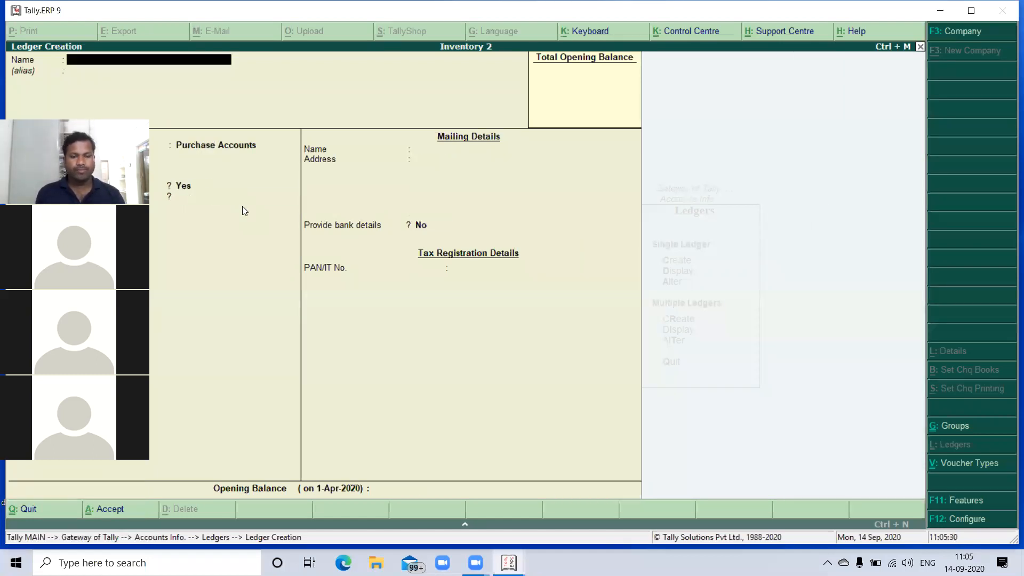
- Create a ledger named Sales under Sales Accounts, keeping the ledger type Not Applicable and the opening balance blank
{"action": "type", "text": "Sales"}
{"action": "key", "text": "Return"}
{"action": "key", "text": "Return"}
{"action": "type", "text": "sa"}
{"action": "key", "text": "Return"}
{"action": "key", "text": "Return"}
{"action": "key", "text": "Return"}
{"action": "key", "text": "Return"}
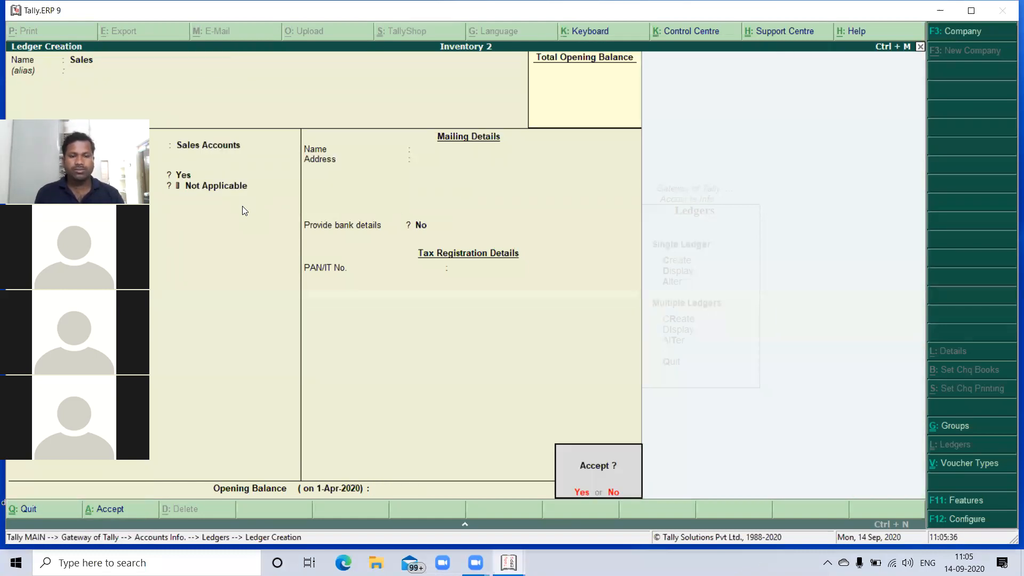
{"action": "key", "text": "Return"}
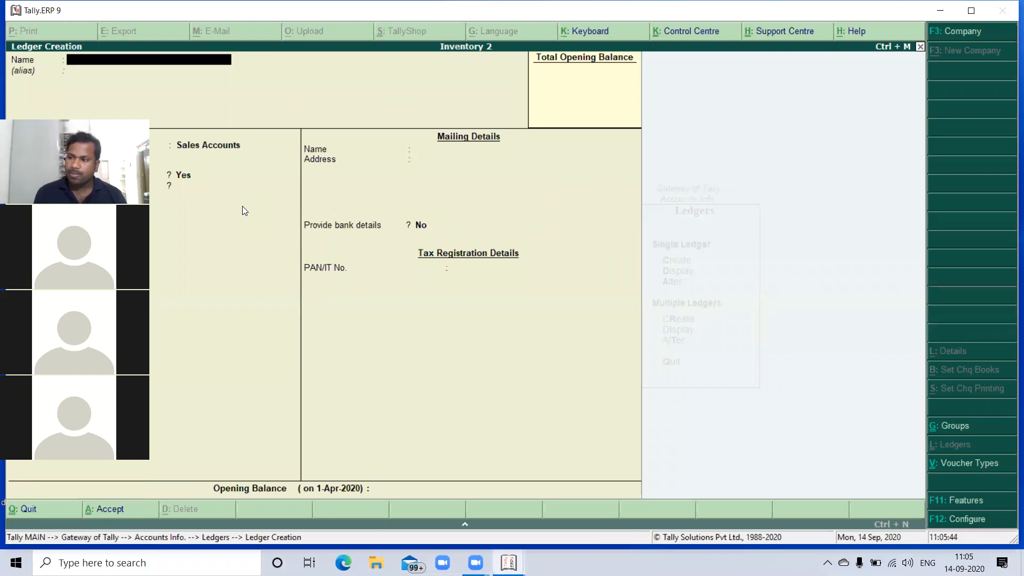
- Create a ledger named Generela Ex under Indirect Expenses, keeping the ledger type Not Applicable and bank details at No
{"action": "type", "text": "Ge"}
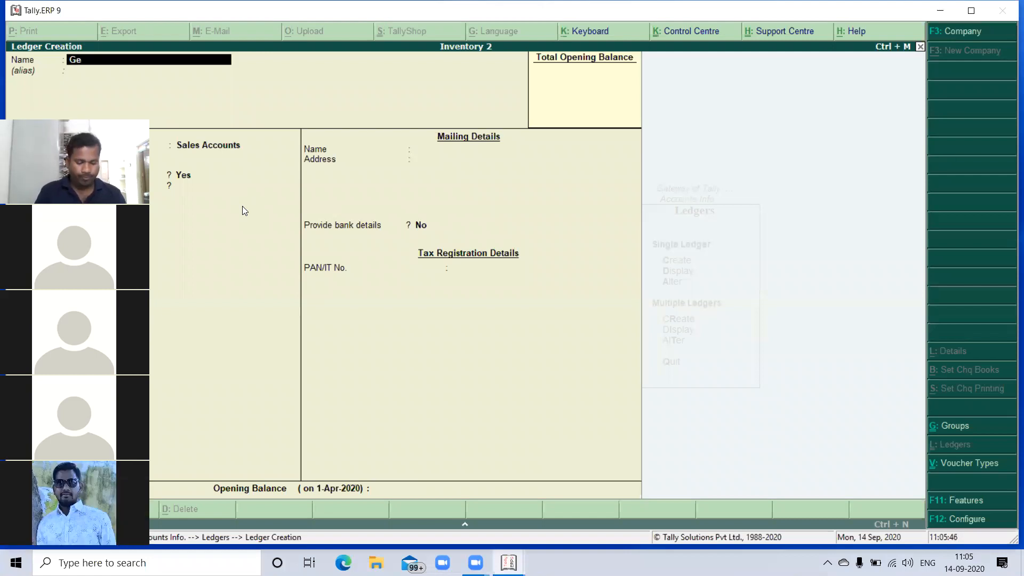
{"action": "type", "text": "nerela Ex"}
{"action": "key", "text": "Return"}
{"action": "key", "text": "Return"}
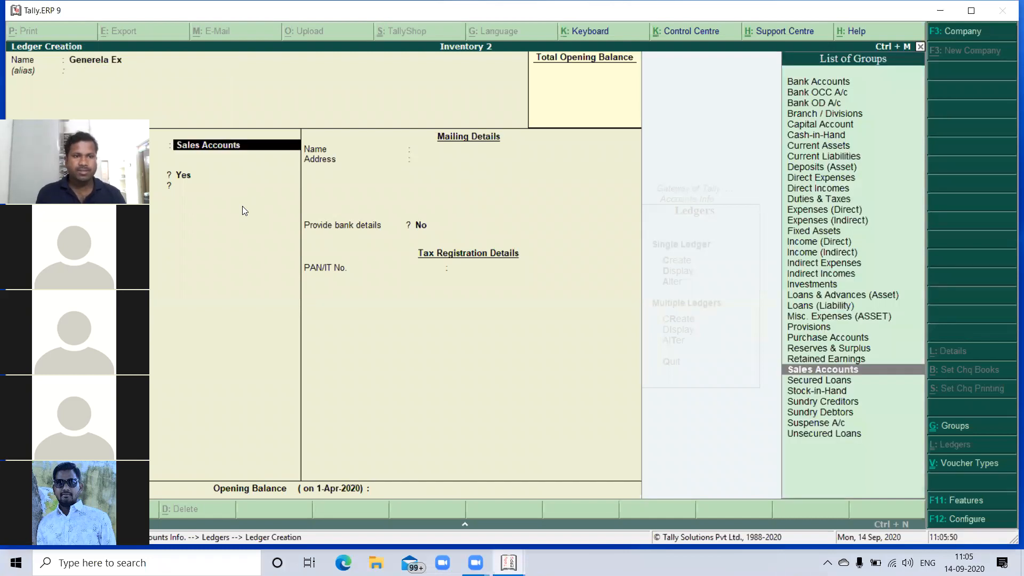
{"action": "type", "text": "In"}
{"action": "key", "text": "Down"}
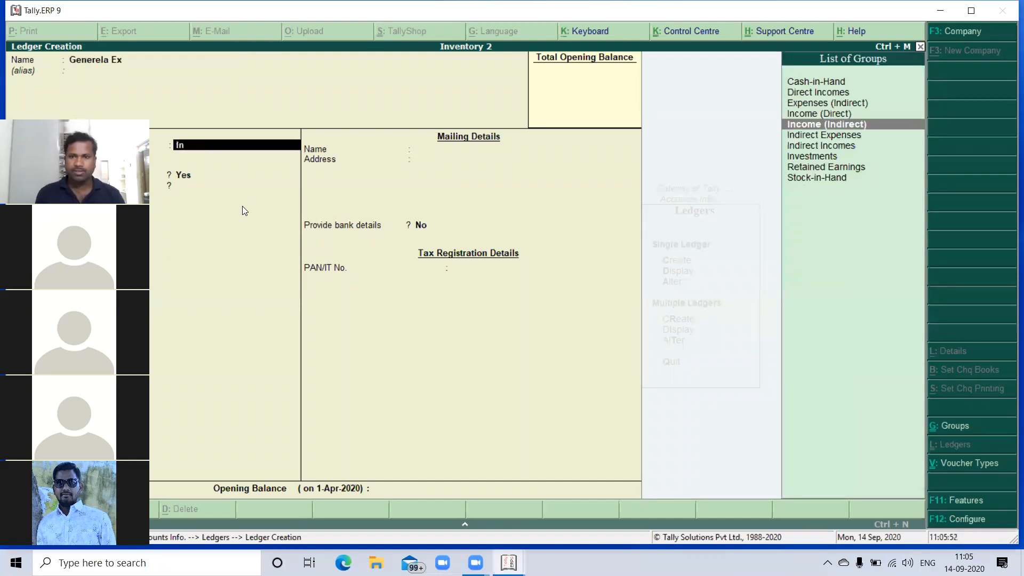
{"action": "key", "text": "Down"}
{"action": "key", "text": "Return"}
{"action": "key", "text": "Return"}
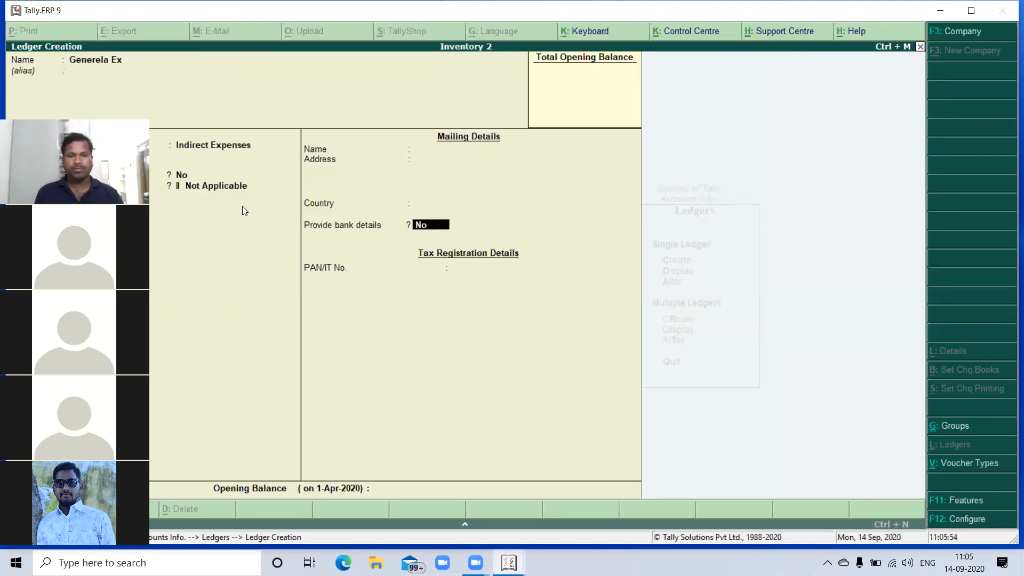
{"action": "key", "text": "Return"}
{"action": "key", "text": "Return"}
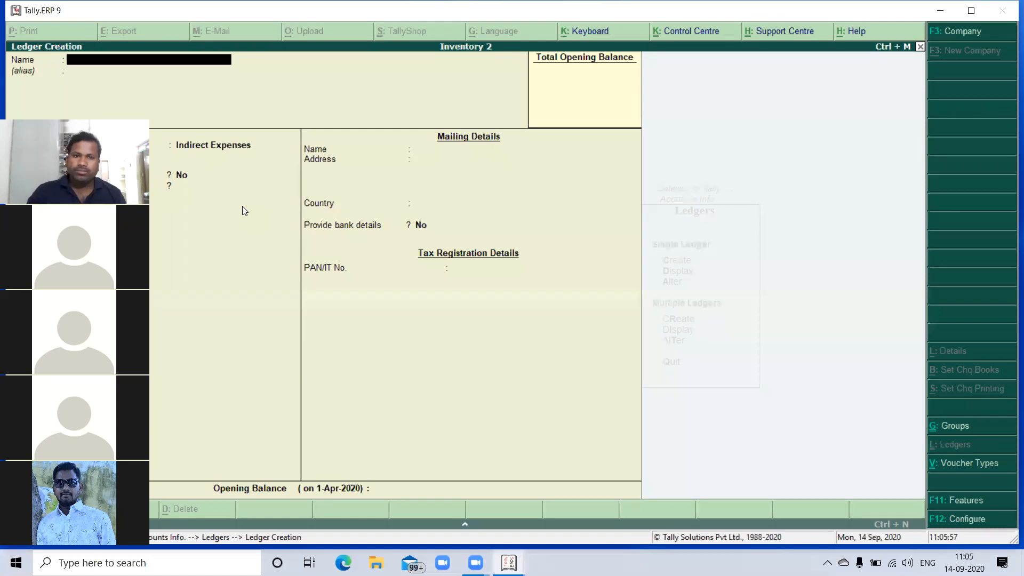
- Create a ledger named Paid Rent under Indirect Expenses with the default settings, and return to the Gateway of Tally
{"action": "left_click", "coordinate": [598, 78]}
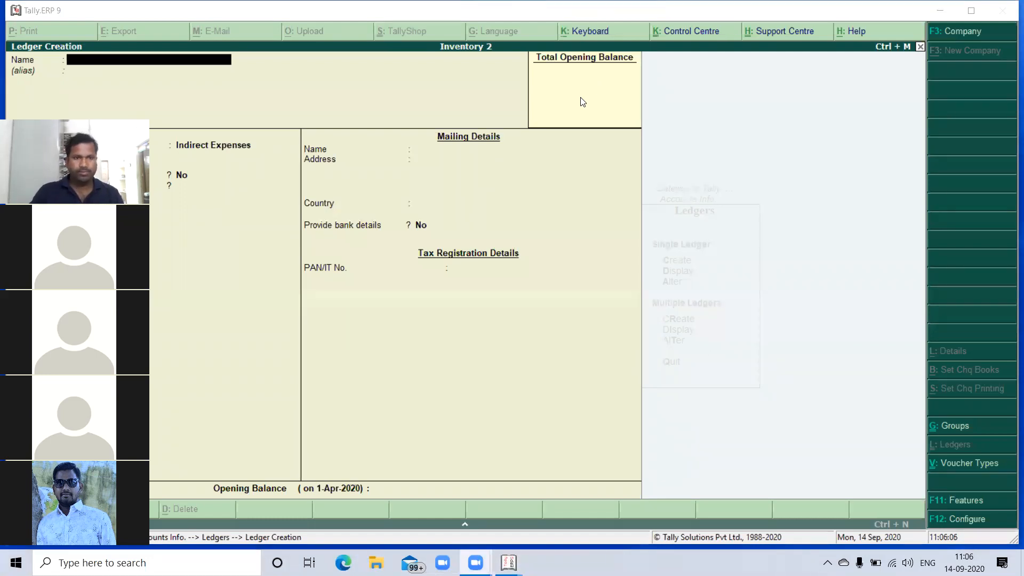
{"action": "left_click", "coordinate": [316, 113]}
{"action": "type", "text": "Pa"}
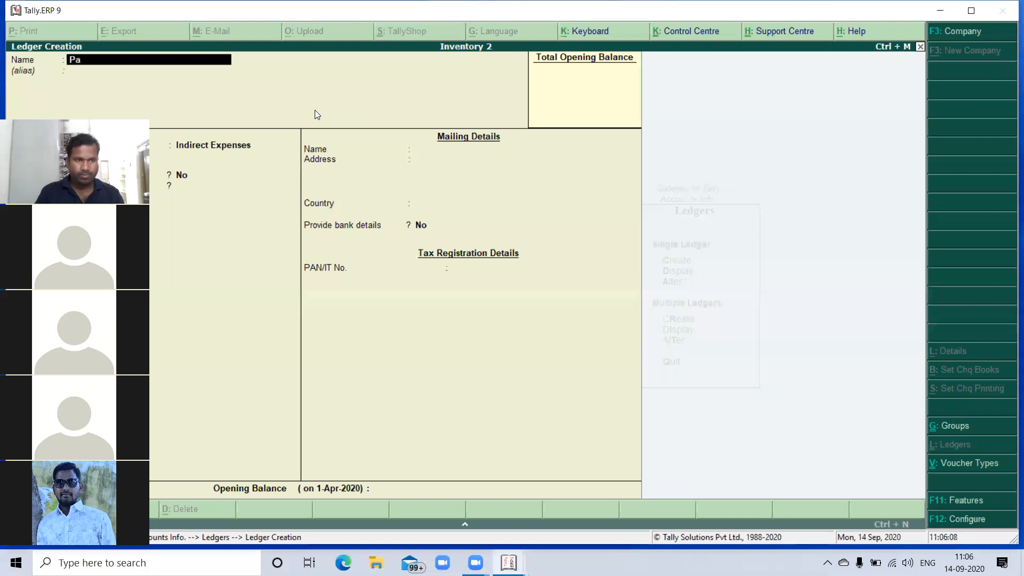
{"action": "type", "text": "id Rent"}
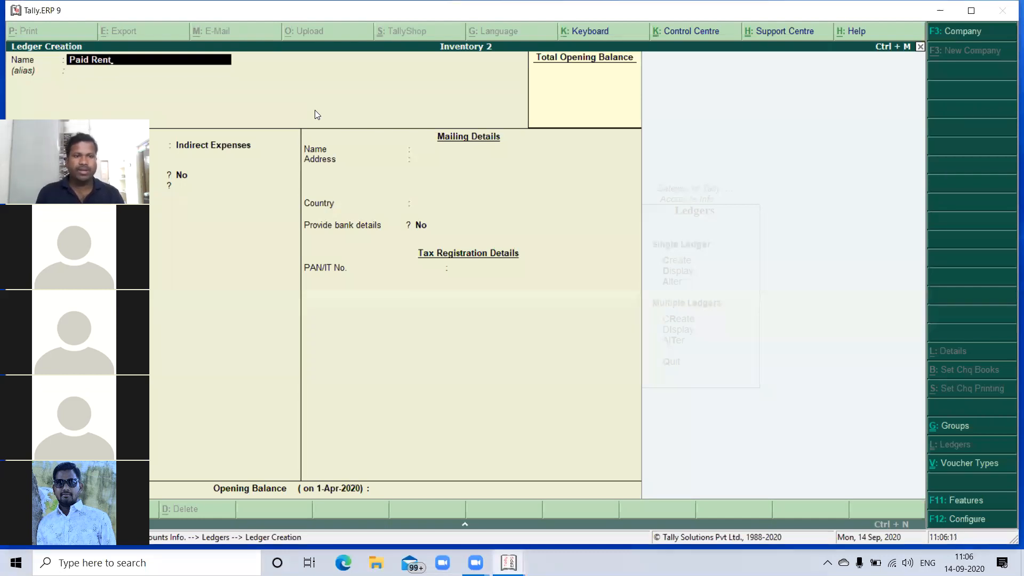
{"action": "key", "text": "Return"}
{"action": "key", "text": "Return"}
{"action": "key", "text": "Return"}
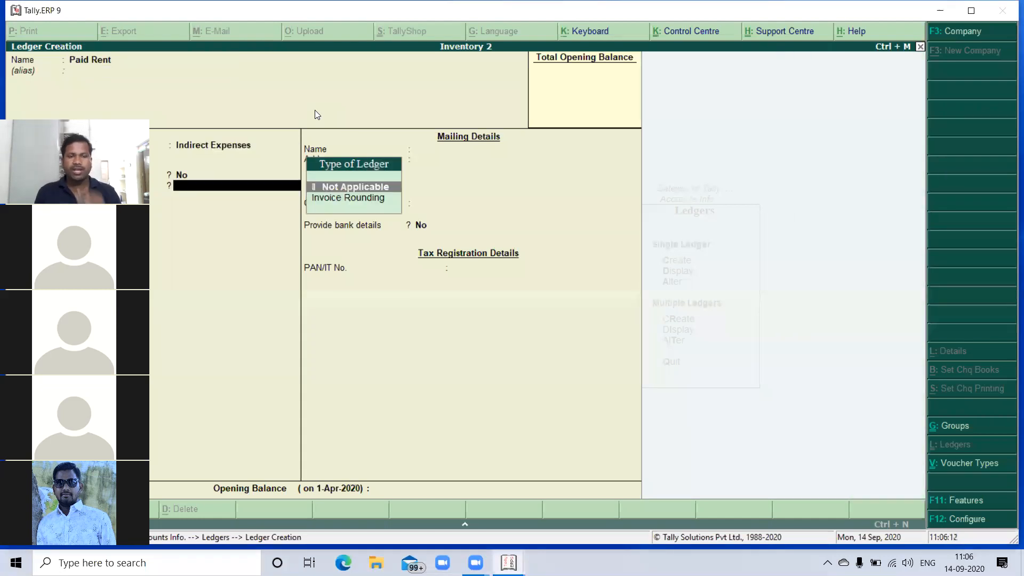
{"action": "key", "text": "Return"}
{"action": "key", "text": "Return"}
{"action": "key", "text": "Return"}
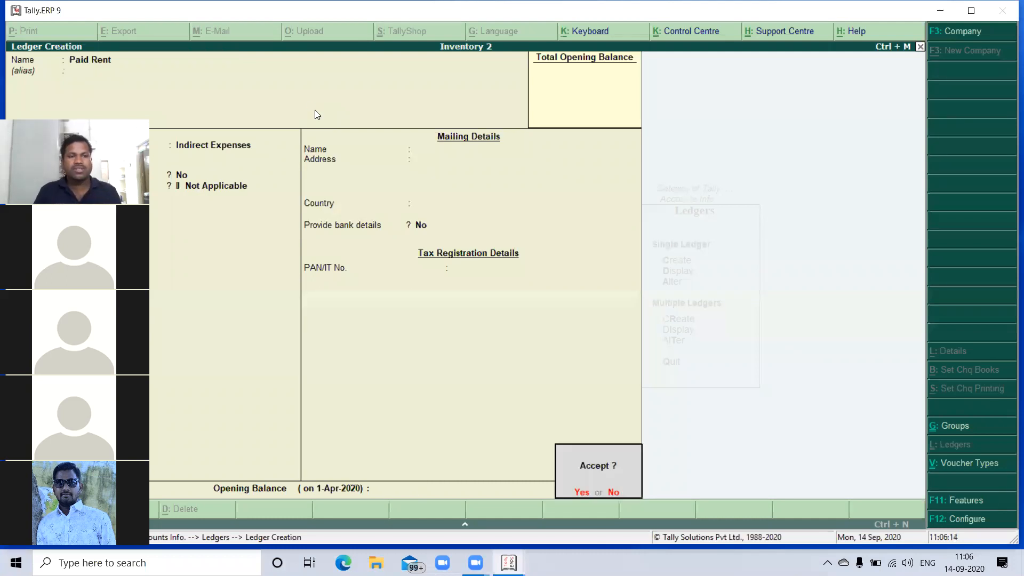
{"action": "key", "text": "Return"}
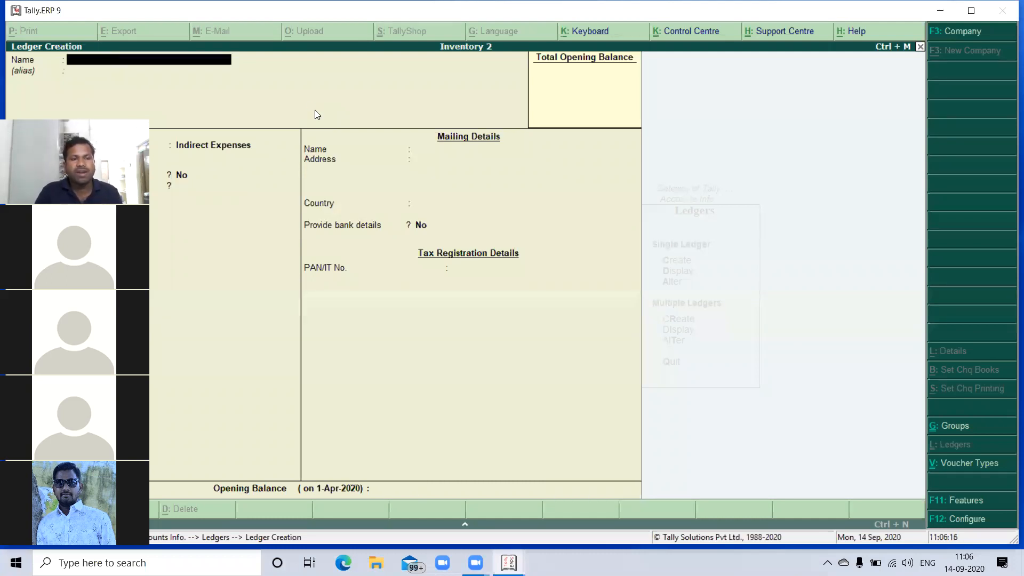
{"action": "key", "text": "Escape"}
{"action": "key", "text": "Escape"}
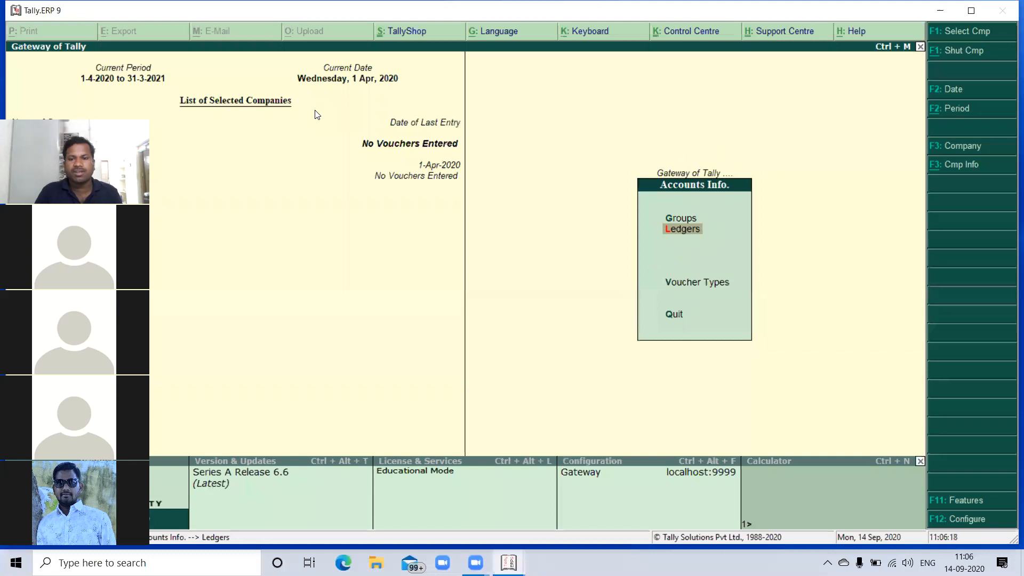
{"action": "key", "text": "Escape"}
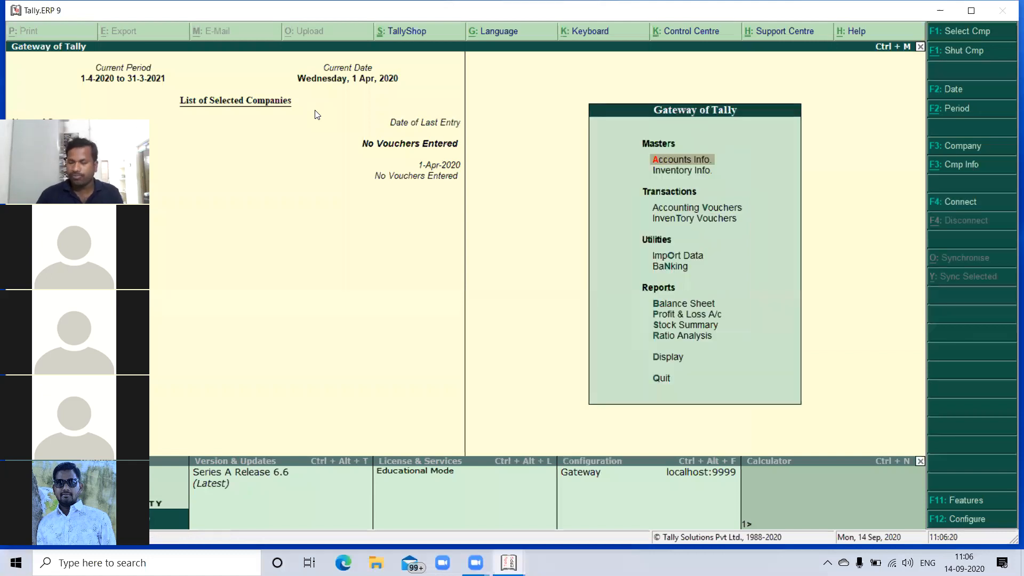
- Create a stock group named Finished Goods under Primary with the default settings, and return to Inventory Info
{"action": "key", "text": "Down"}
{"action": "key", "text": "Return"}
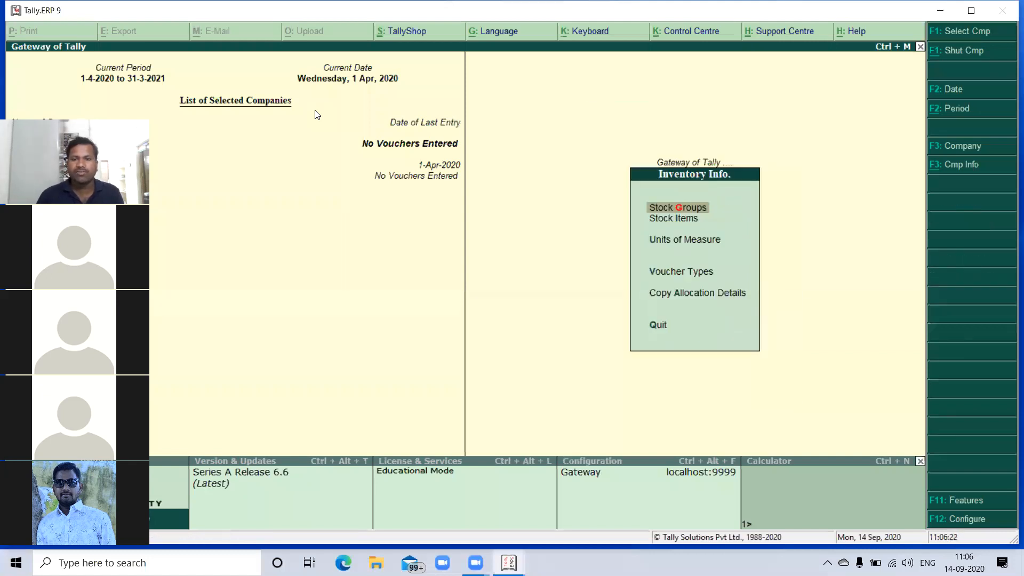
{"action": "key", "text": "Return"}
{"action": "key", "text": "Return"}
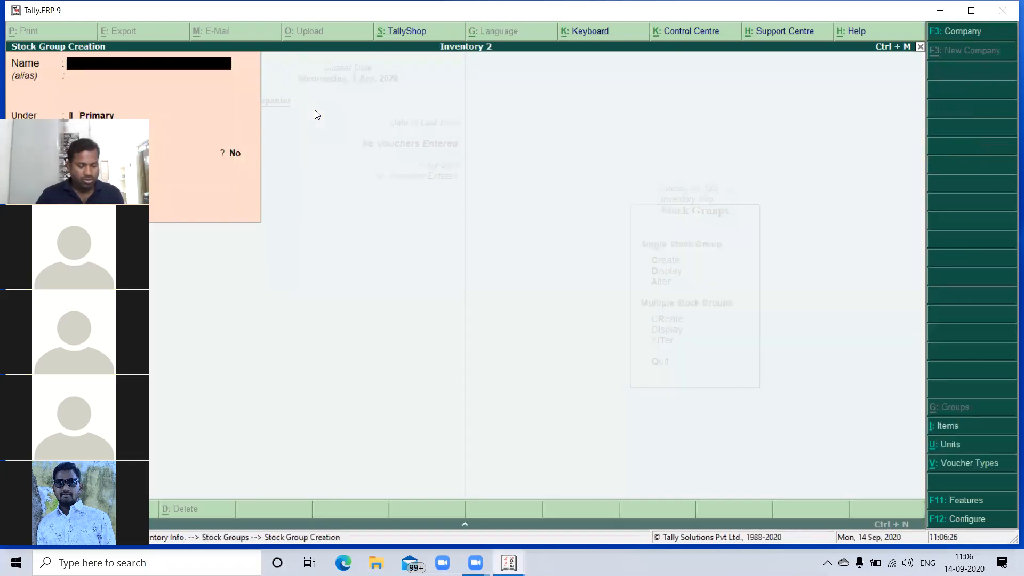
{"action": "type", "text": "Finishef"}
{"action": "key", "text": "BackSpace"}
{"action": "type", "text": "d Goods"}
{"action": "key", "text": "Return"}
{"action": "key", "text": "Return"}
{"action": "key", "text": "Return"}
{"action": "key", "text": "Return"}
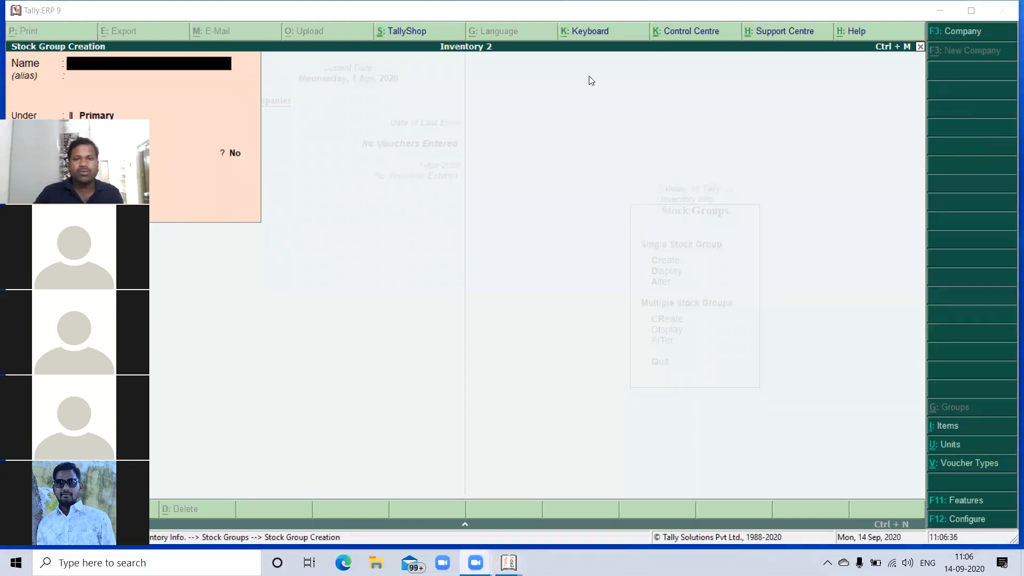
{"action": "left_click", "coordinate": [542, 140]}
{"action": "key", "text": "Escape"}
{"action": "key", "text": "Return"}
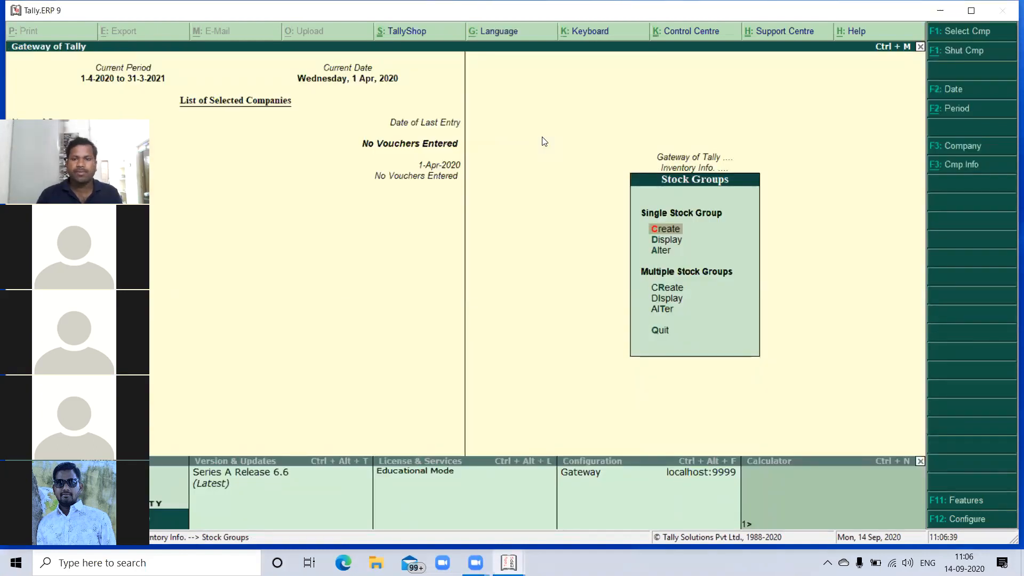
{"action": "key", "text": "Escape"}
- Start a new single stock item named Philips Ctvs and place it under the Finished Goods group
{"action": "key", "text": "Down"}
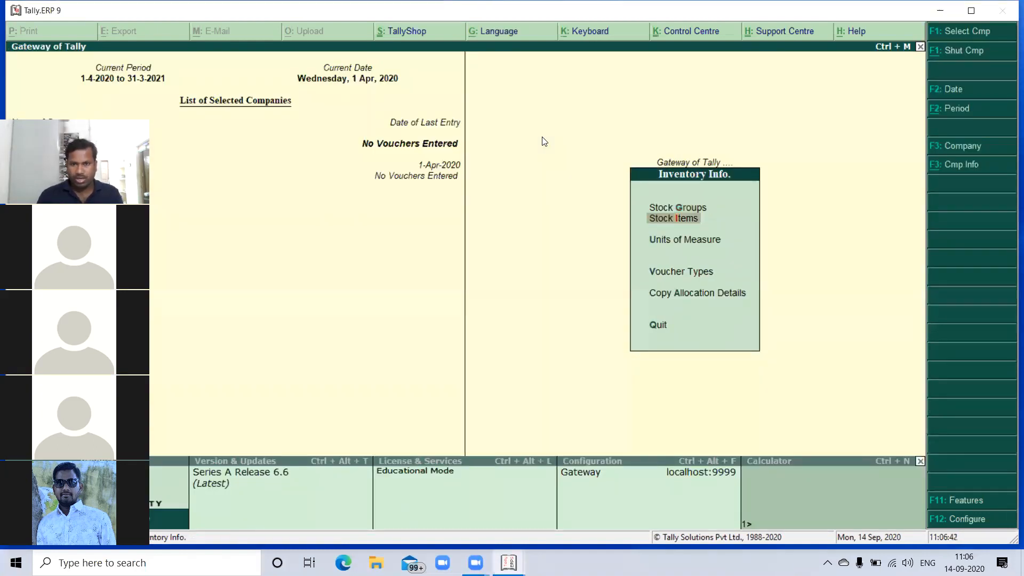
{"action": "key", "text": "Return"}
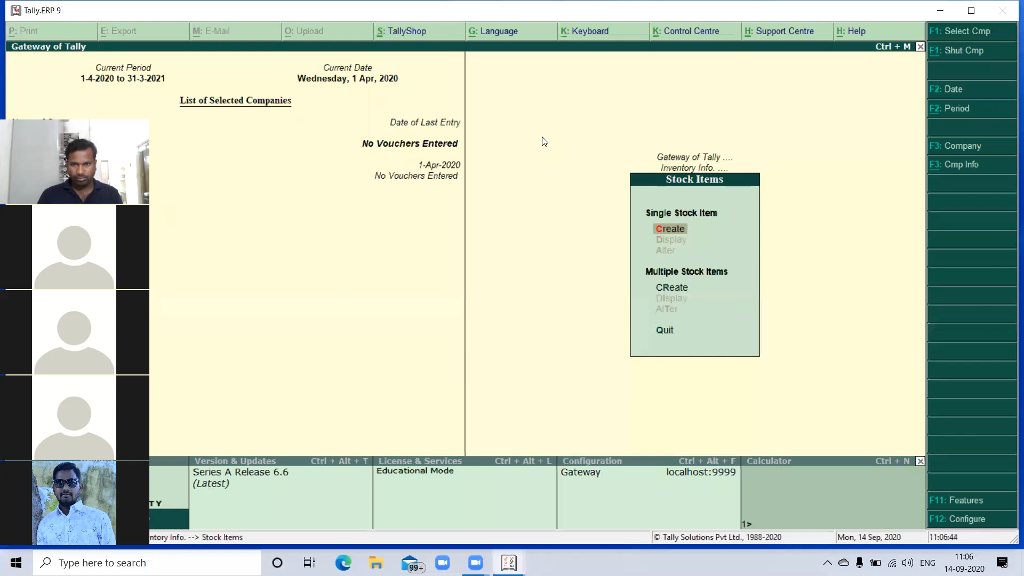
{"action": "key", "text": "Return"}
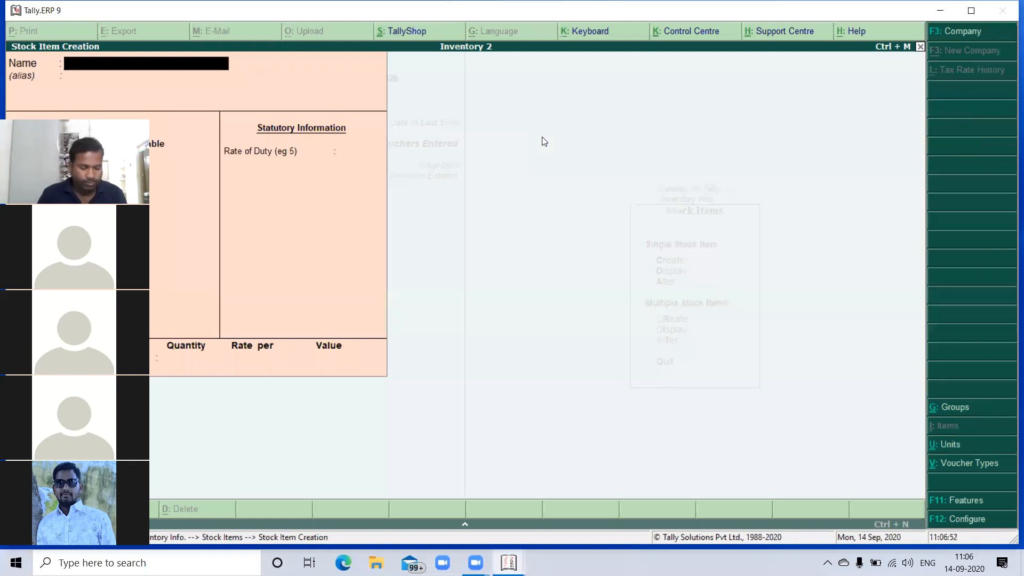
{"action": "type", "text": "Philips Ctvs"}
{"action": "key", "text": "Return"}
{"action": "key", "text": "Return"}
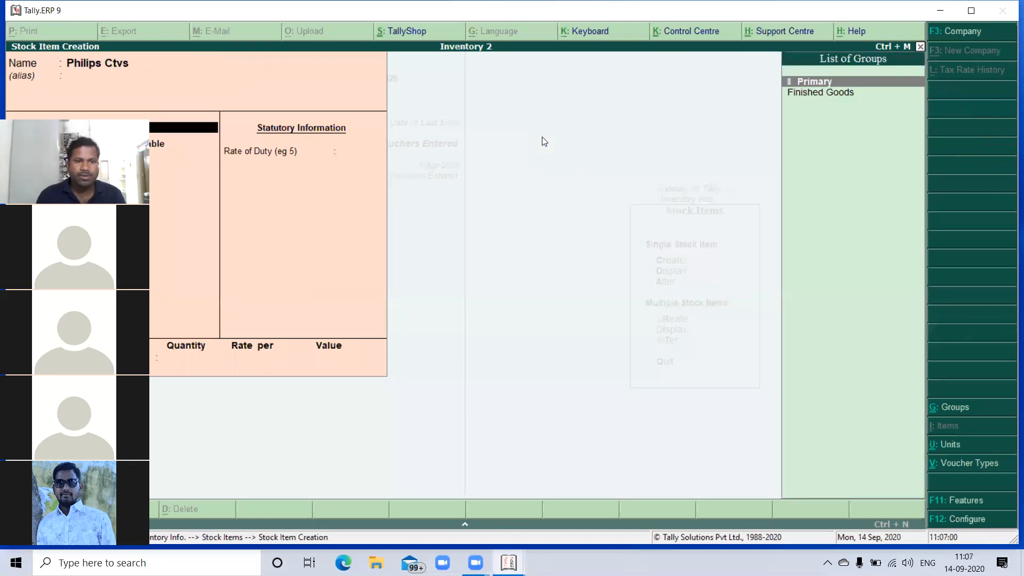
{"action": "key", "text": "Down"}
{"action": "key", "text": "Return"}
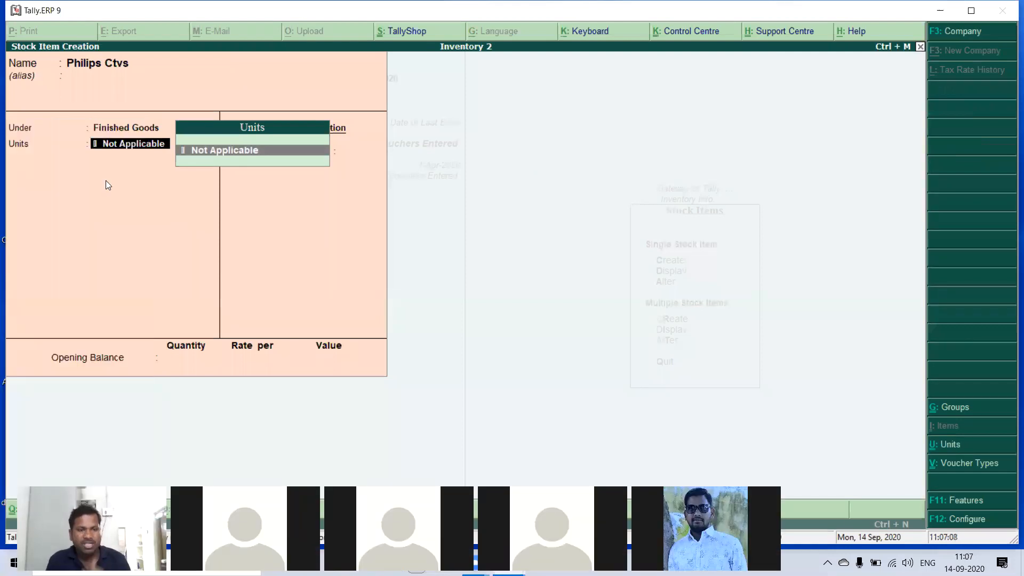
- Create a simple unit with symbol no's, formal name Numbers and 0 decimal places for the Philips Ctvs stock item
{"action": "key", "text": "alt+c"}
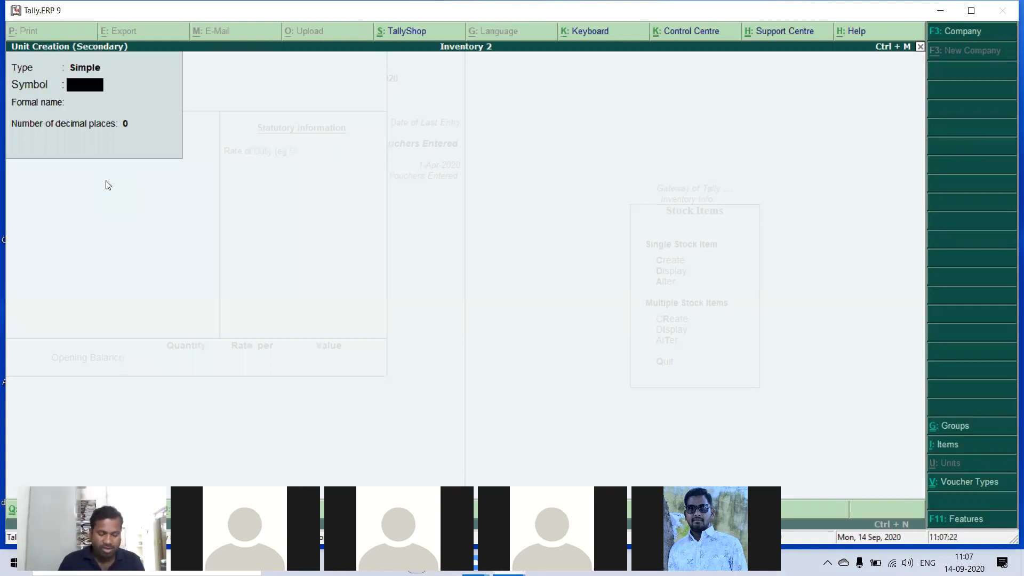
{"action": "type", "text": "no's"}
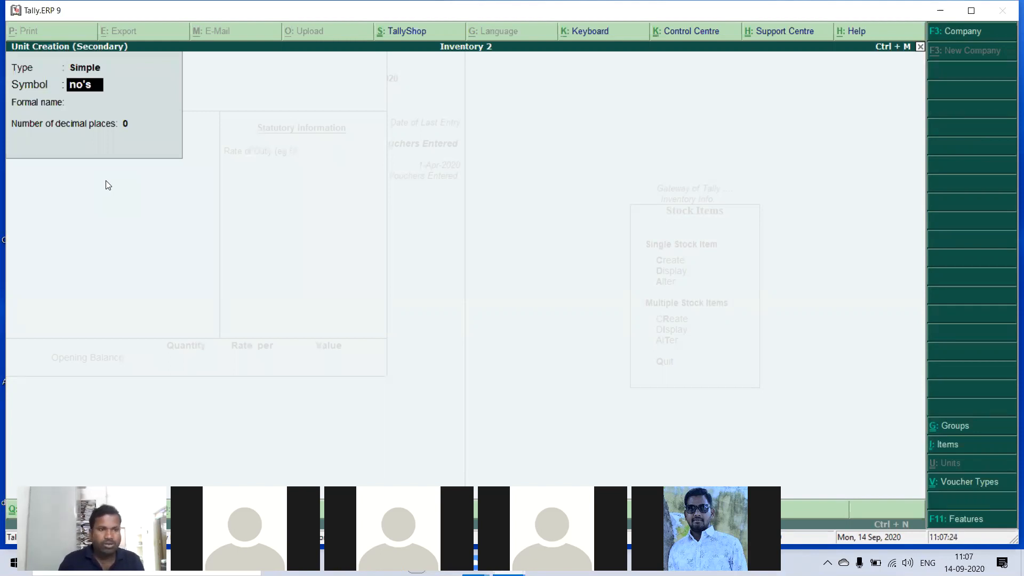
{"action": "key", "text": "Return"}
{"action": "type", "text": "Num"}
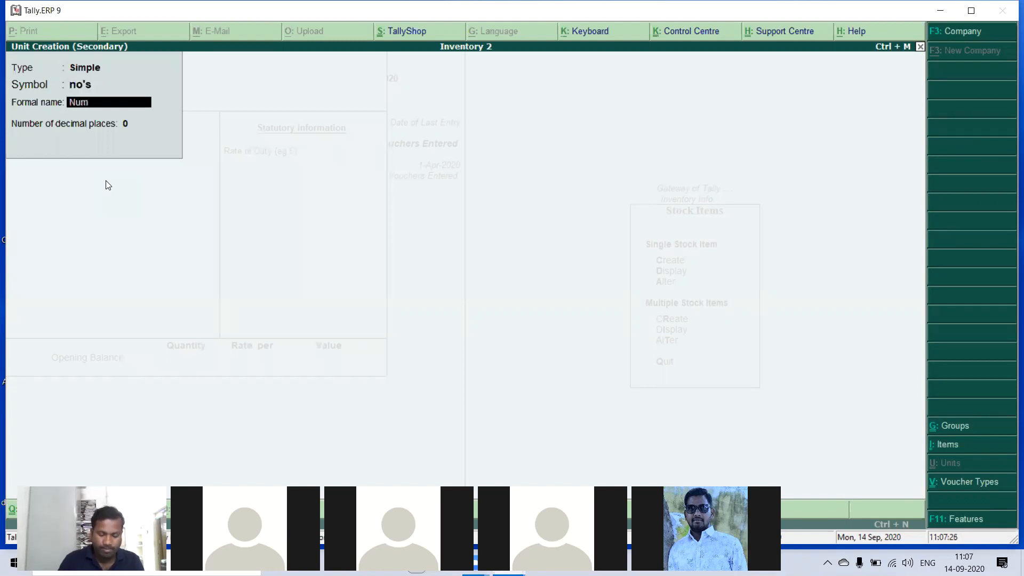
{"action": "type", "text": "bers"}
{"action": "key", "text": "Return"}
{"action": "key", "text": "Return"}
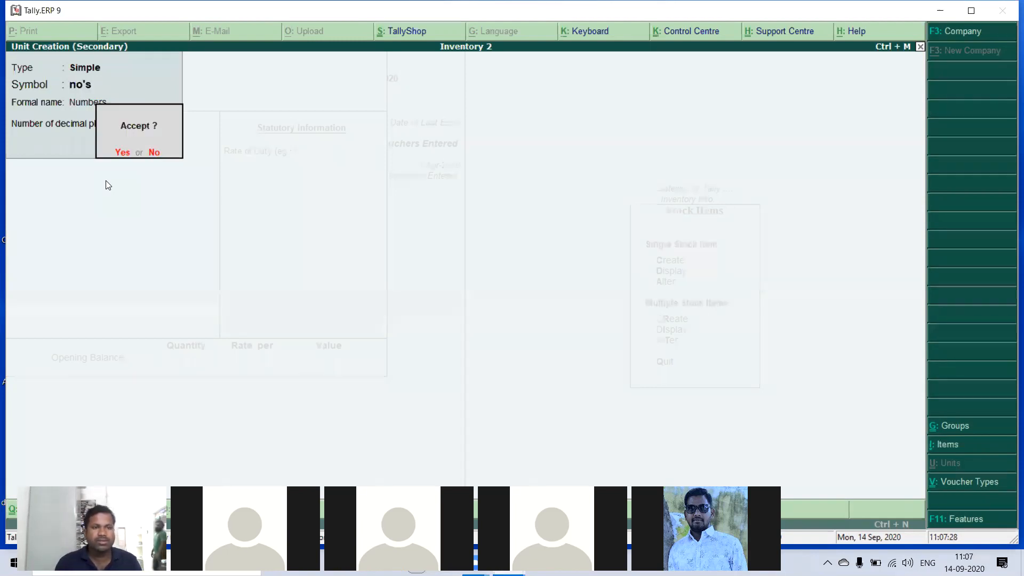
{"action": "key", "text": "Return"}
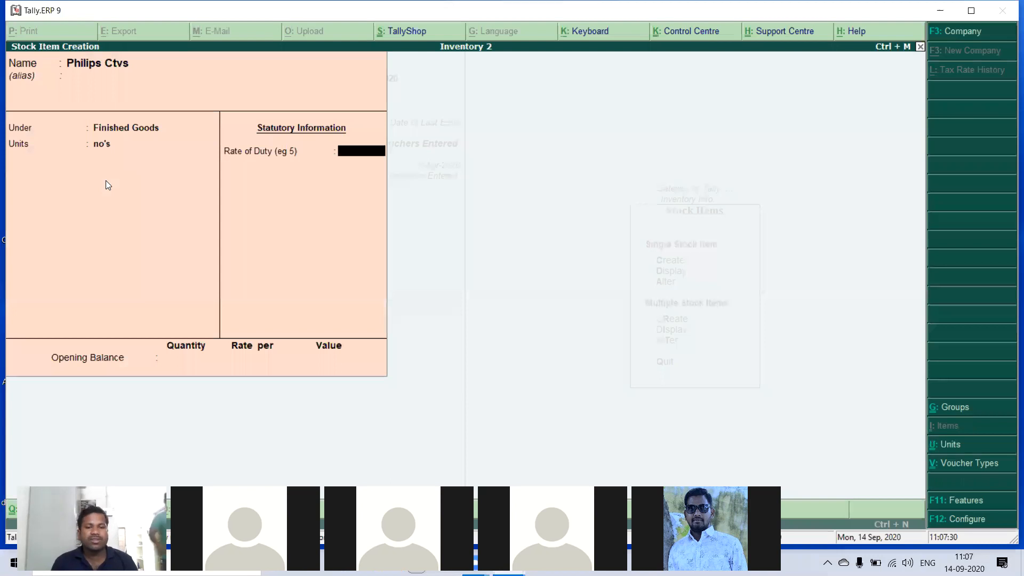
- Save the Philips Ctvs stock item with a rate of duty of 0 and no opening balance
{"action": "key", "text": "Return"}
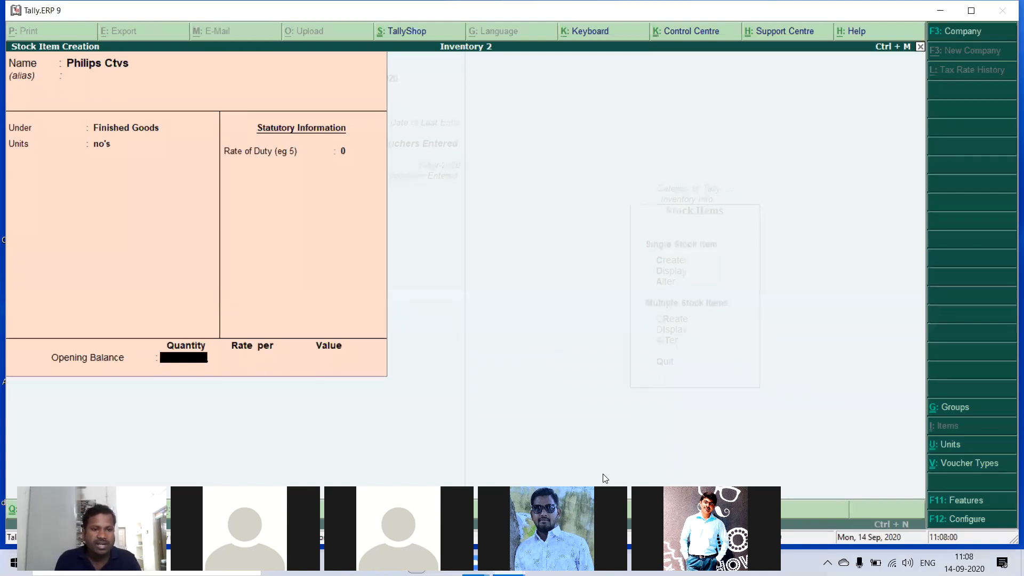
{"action": "key", "text": "Return"}
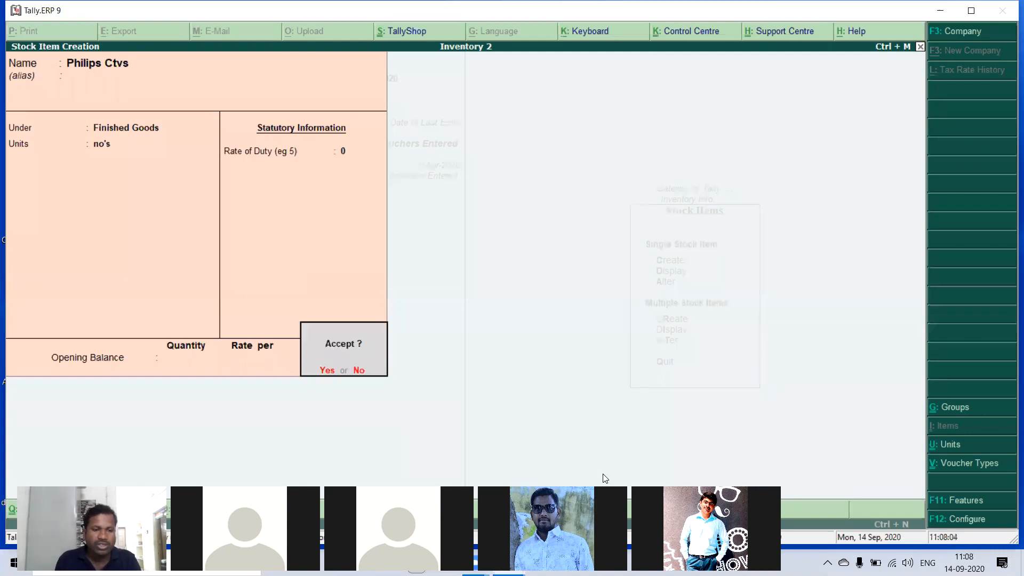
{"action": "key", "text": "Return"}
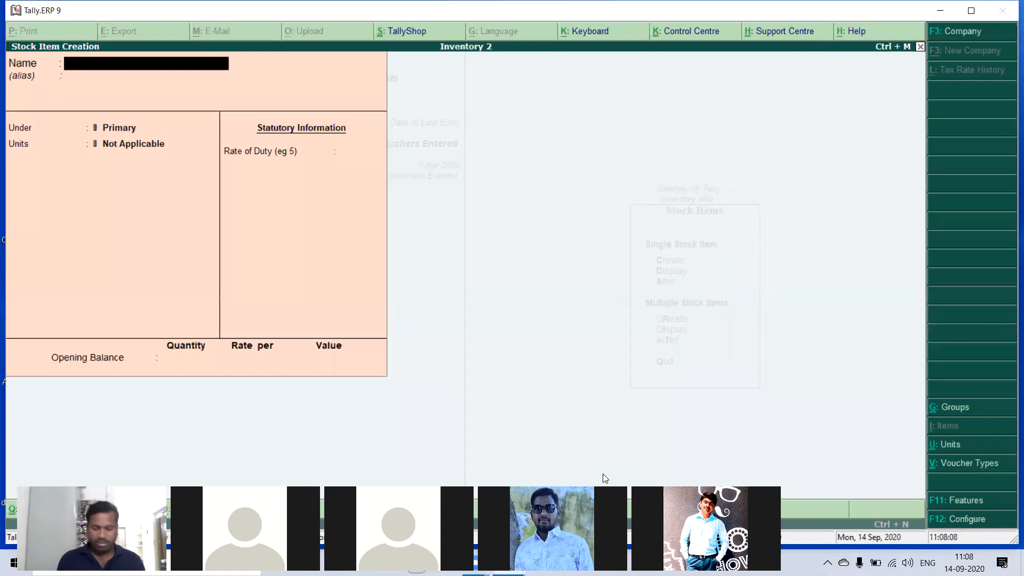
- Create a stock item named BPL Ctvs under Finished Goods in no's, with a rate of duty of 0 and no opening balance
{"action": "type", "text": "BPL Ctvs"}
{"action": "key", "text": "Return"}
{"action": "key", "text": "Down"}
{"action": "key", "text": "Return"}
{"action": "key", "text": "Return"}
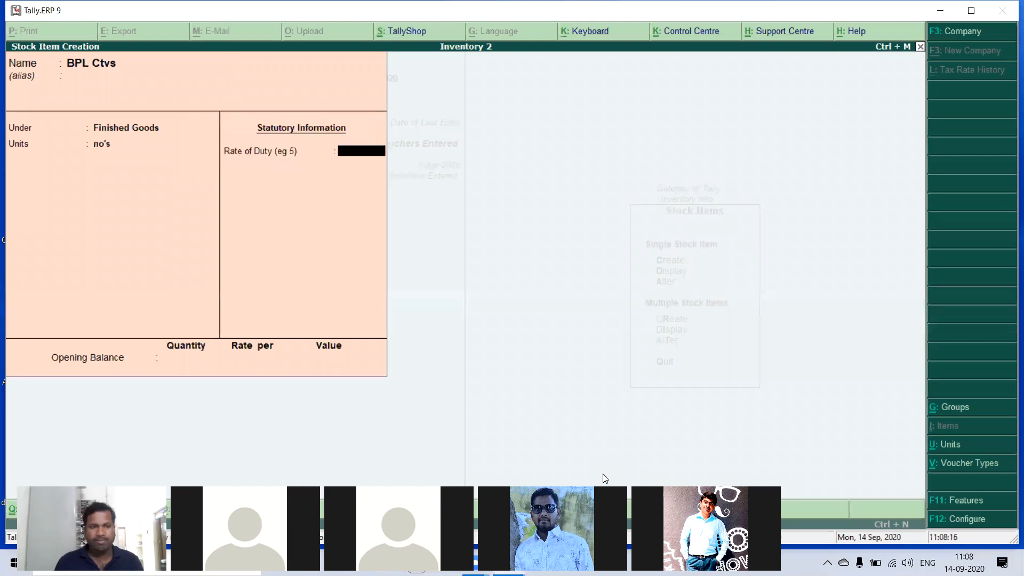
{"action": "key", "text": "Return"}
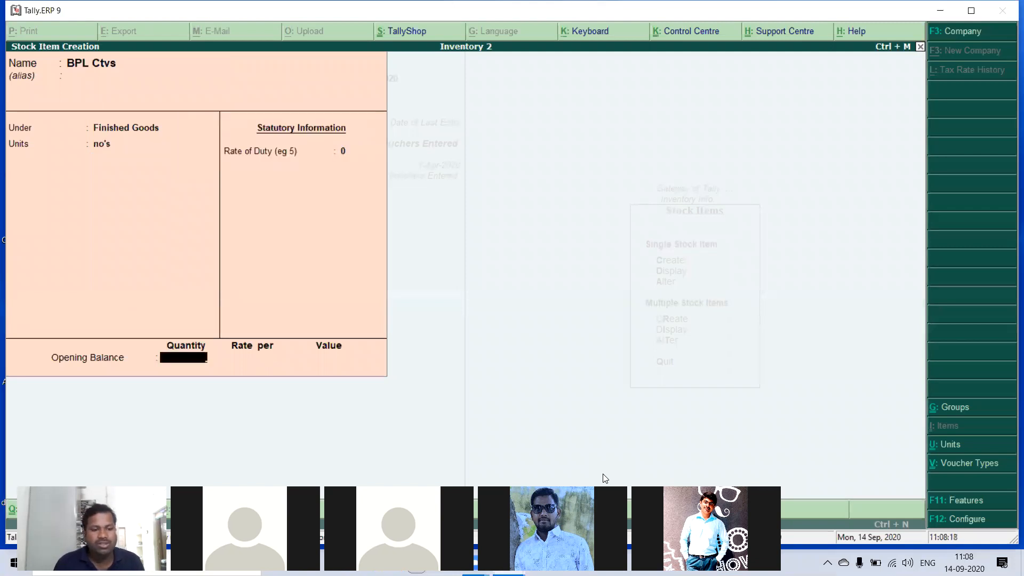
{"action": "key", "text": "Return"}
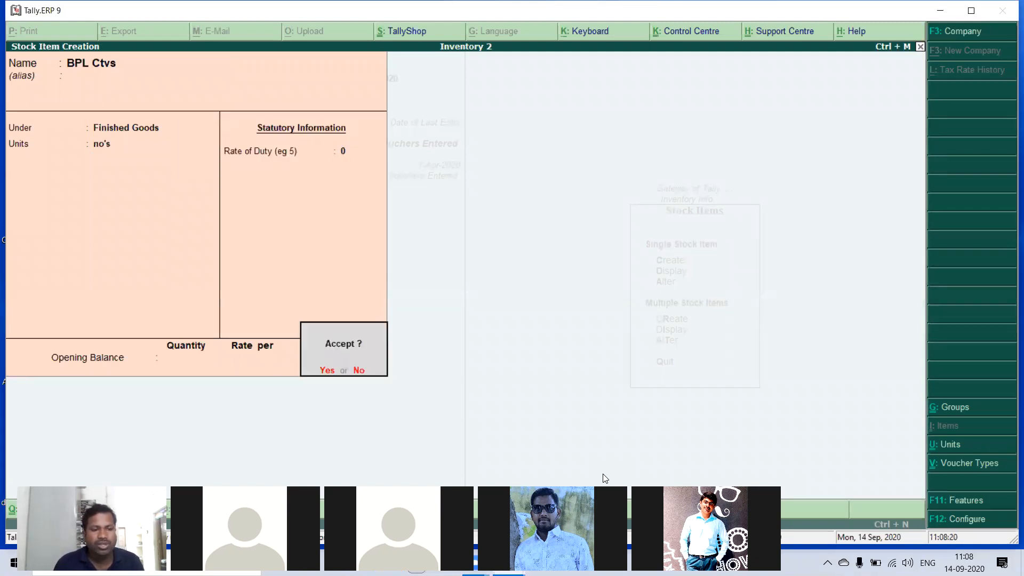
{"action": "key", "text": "Return"}
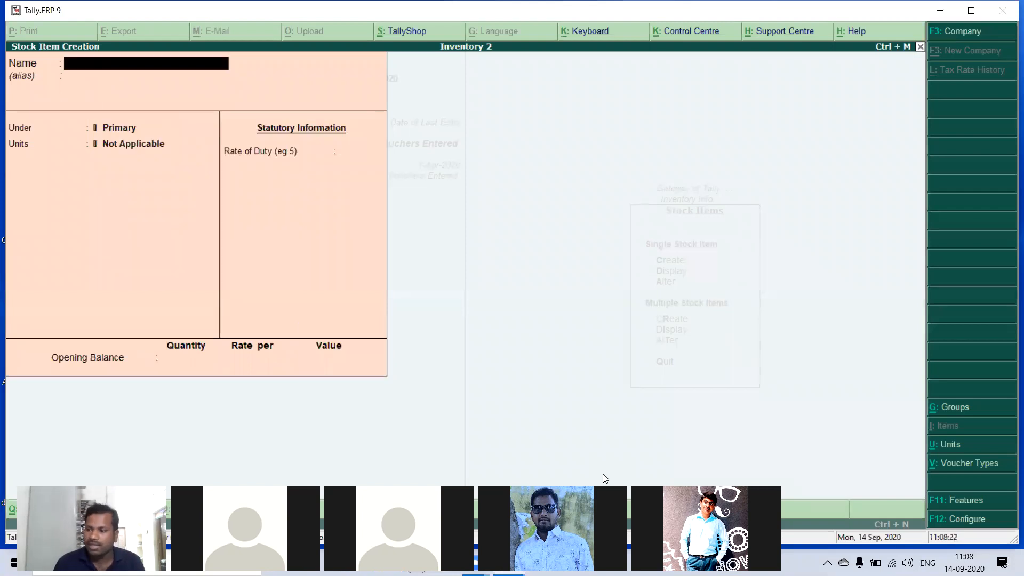
- Enter Onids as the name of the new stock item
{"action": "type", "text": "O"}
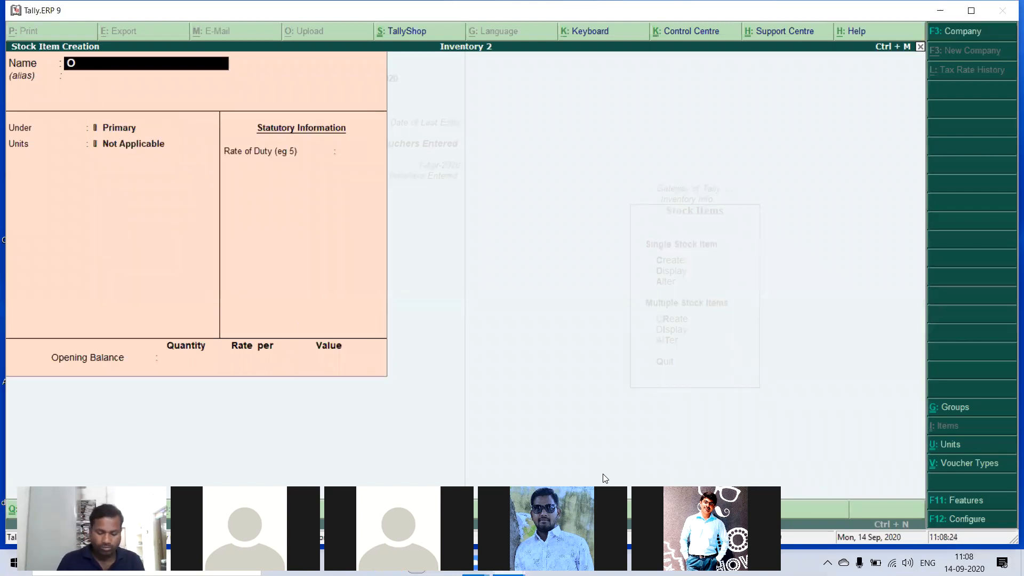
{"action": "type", "text": "nids"}
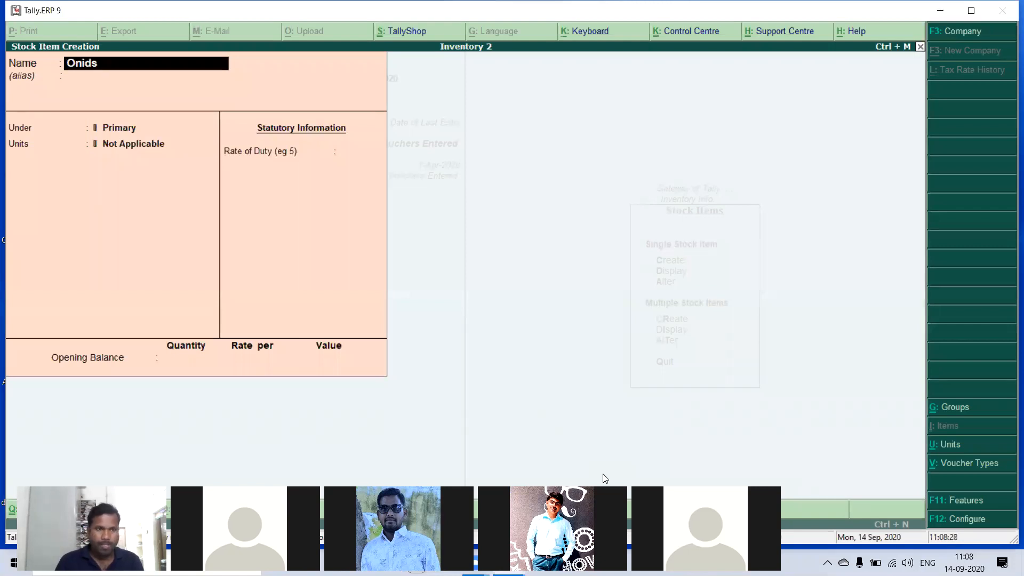
- Create the stock item Onia Ctvs under Finished Goods with units no's and no opening balance
{"action": "key", "text": "BackSpace"}
{"action": "key", "text": "BackSpace"}
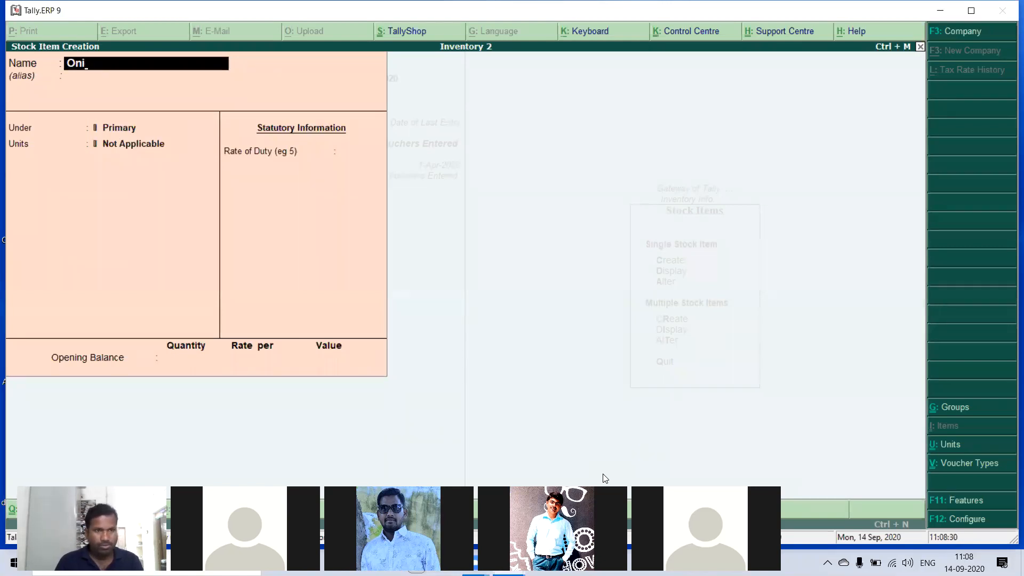
{"action": "type", "text": "a Ctvs"}
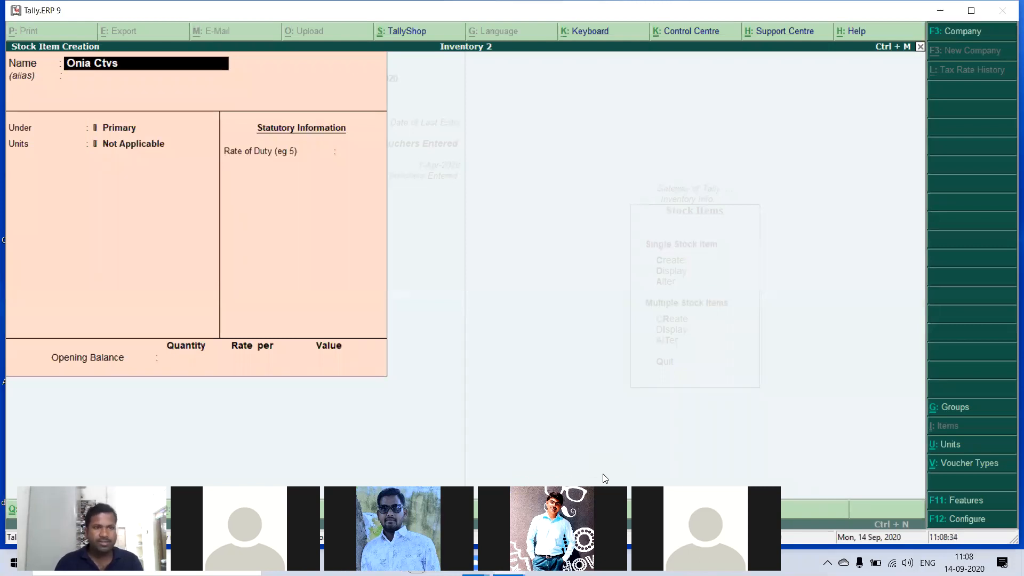
{"action": "key", "text": "Return"}
{"action": "key", "text": "Down"}
{"action": "key", "text": "Return"}
{"action": "key", "text": "Down"}
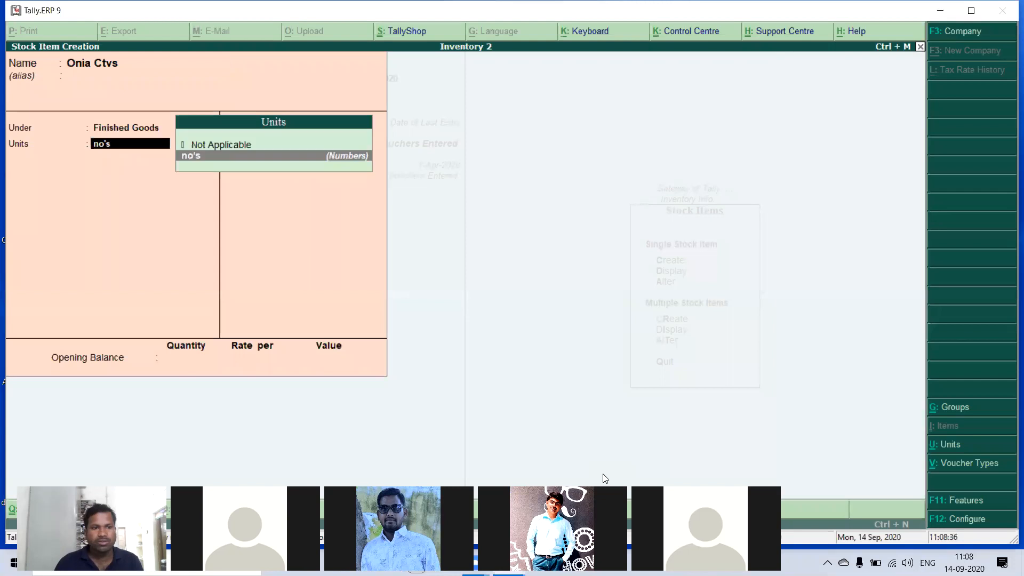
{"action": "key", "text": "Return"}
{"action": "key", "text": "Return"}
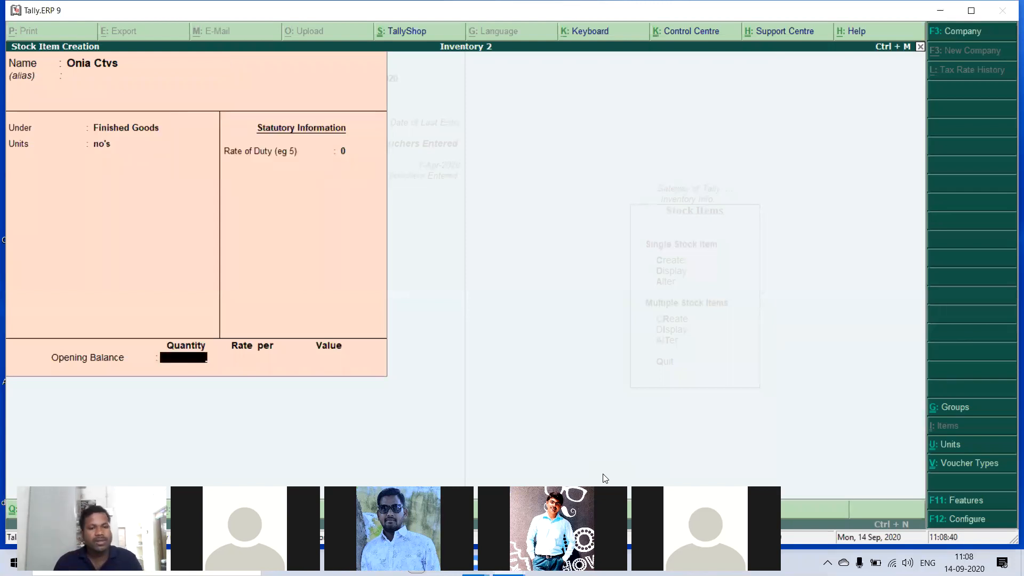
{"action": "key", "text": "Return"}
{"action": "key", "text": "Return"}
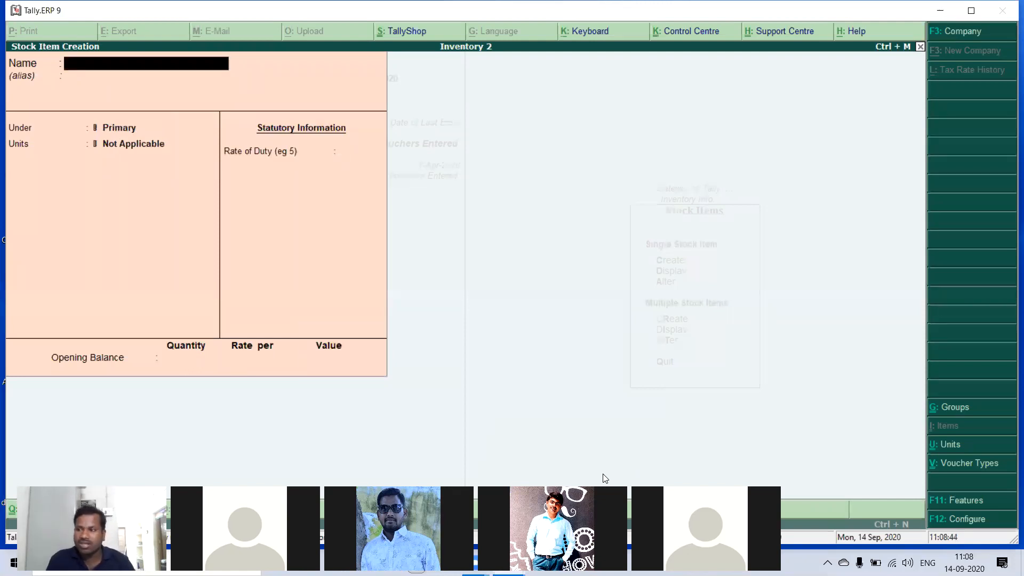
- Leave stock item creation, return to the Gateway of Tally and open a new receipt voucher
{"action": "key", "text": "Escape"}
{"action": "key", "text": "Escape"}
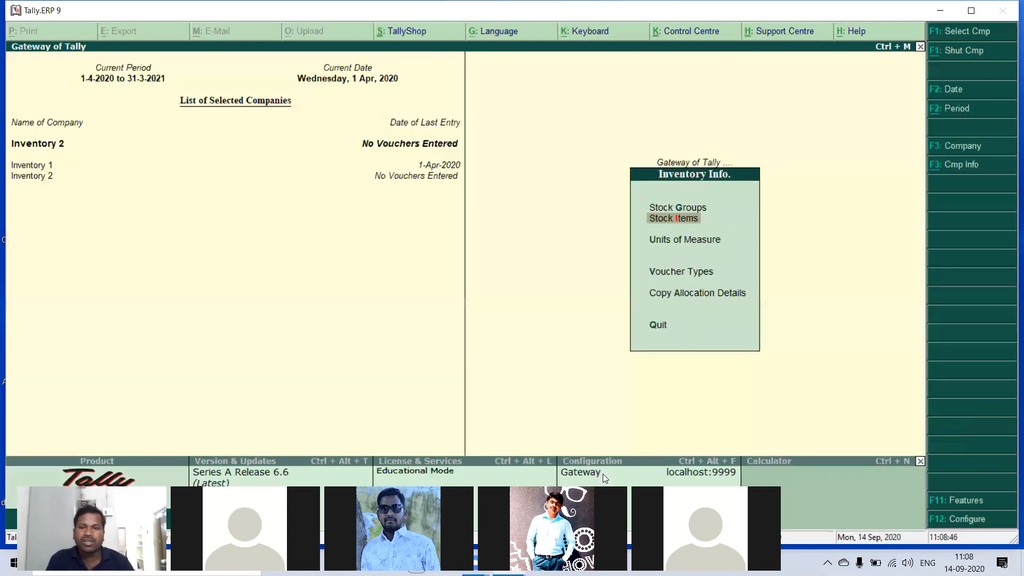
{"action": "key", "text": "Escape"}
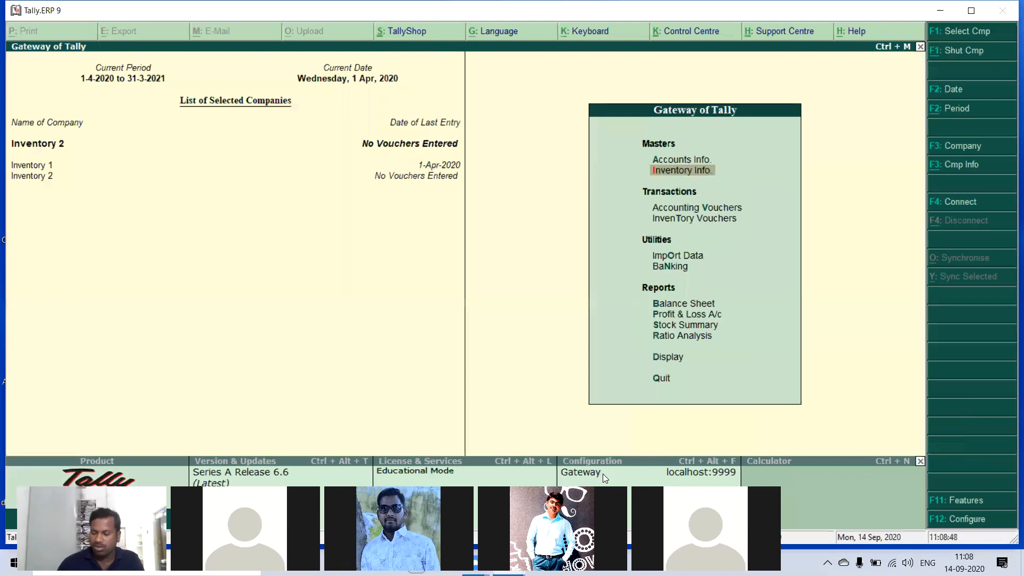
{"action": "key", "text": "Down"}
{"action": "key", "text": "Return"}
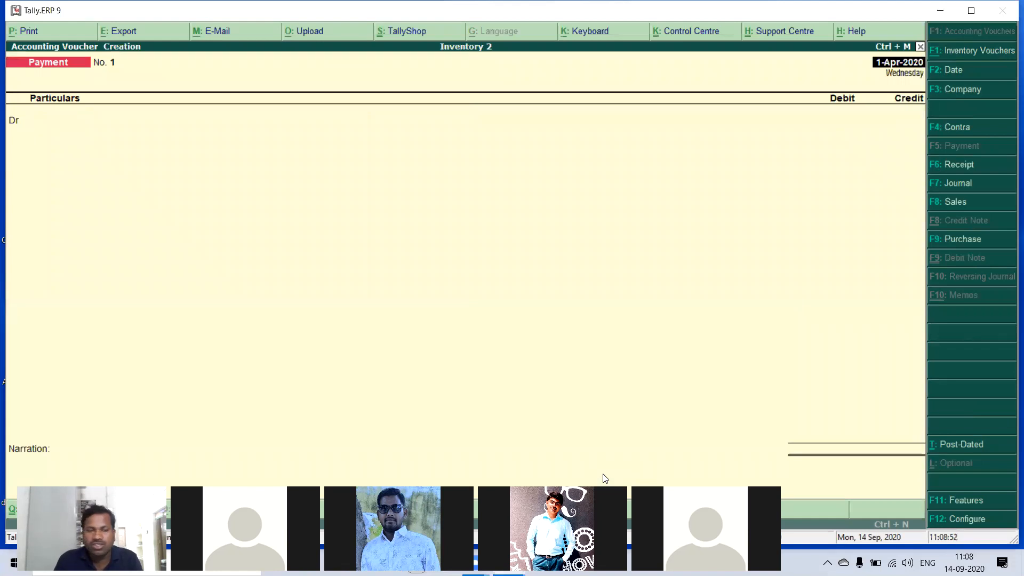
{"action": "key", "text": "F6"}
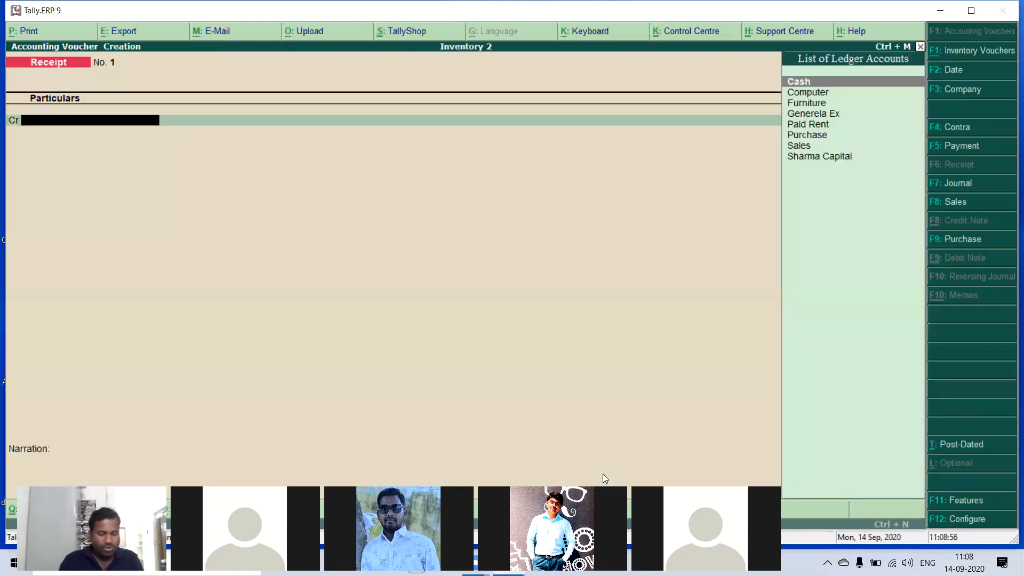
- Record the receipt of 4,00,000, crediting the owner's capital ledger and debiting Cash, without a narration
{"action": "type", "text": "S"}
{"action": "key", "text": "Down"}
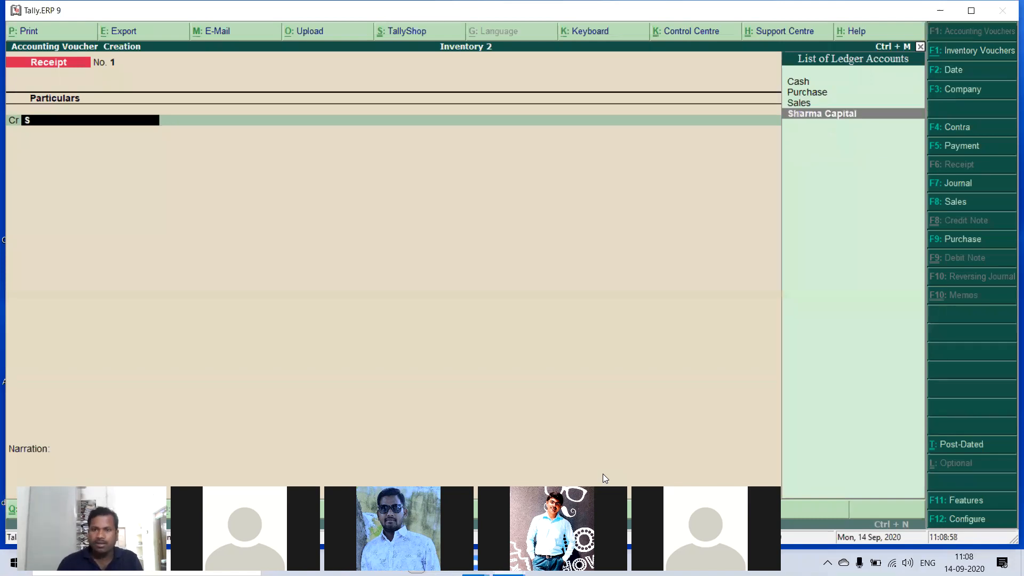
{"action": "key", "text": "Return"}
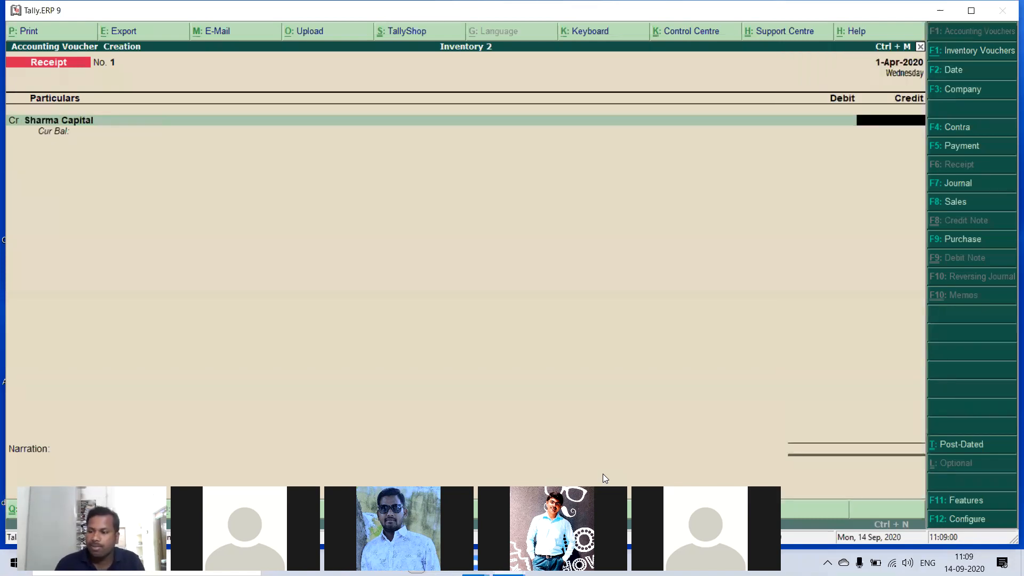
{"action": "type", "text": "4,00,000"}
{"action": "key", "text": "Return"}
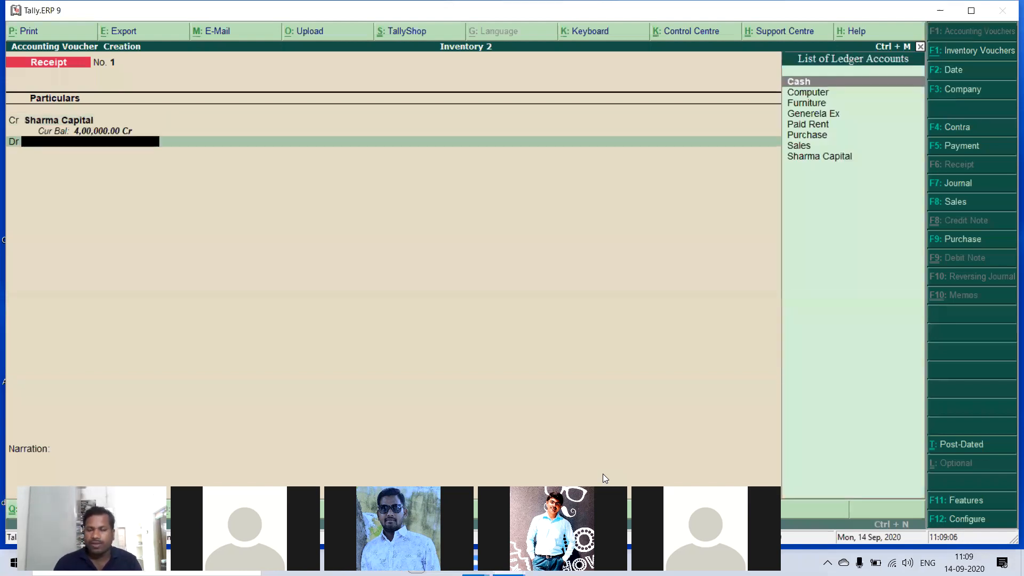
{"action": "key", "text": "Return"}
{"action": "key", "text": "Return"}
{"action": "key", "text": "Return"}
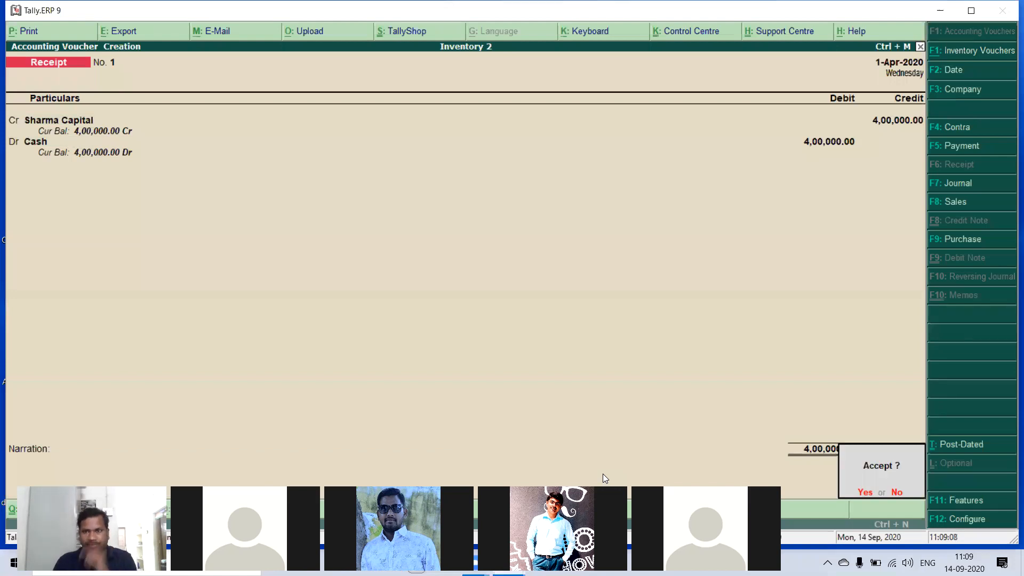
{"action": "key", "text": "Return"}
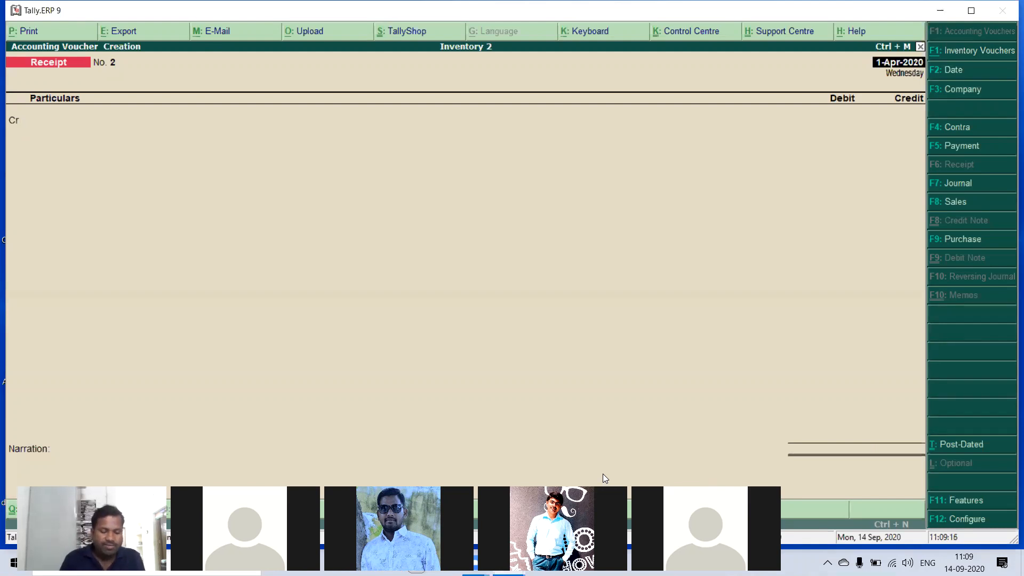
- Record a payment voucher debiting Furniture 4,000 and crediting Cash, without a narration
{"action": "key", "text": "F4"}
{"action": "key", "text": "F5"}
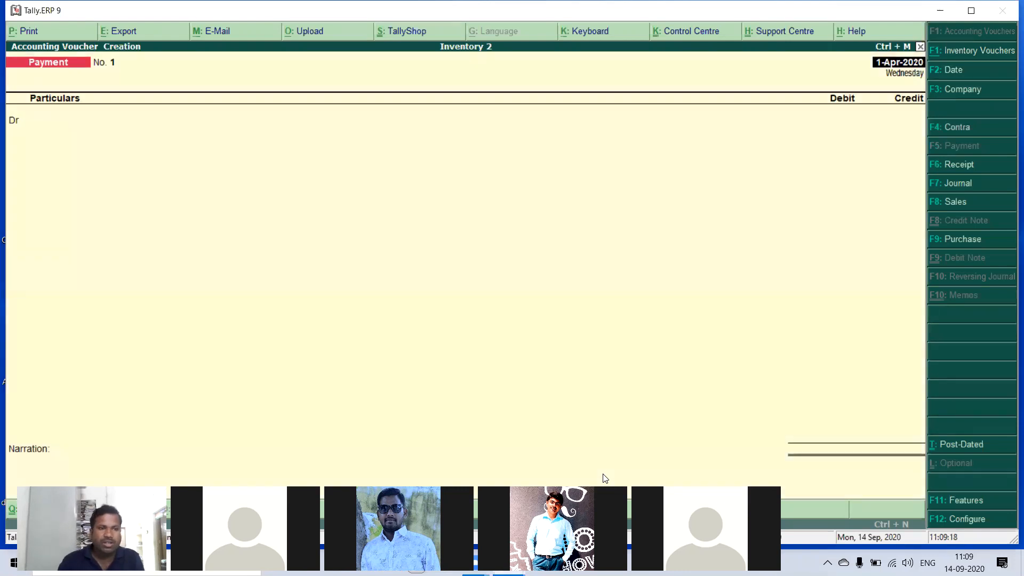
{"action": "type", "text": "fu"}
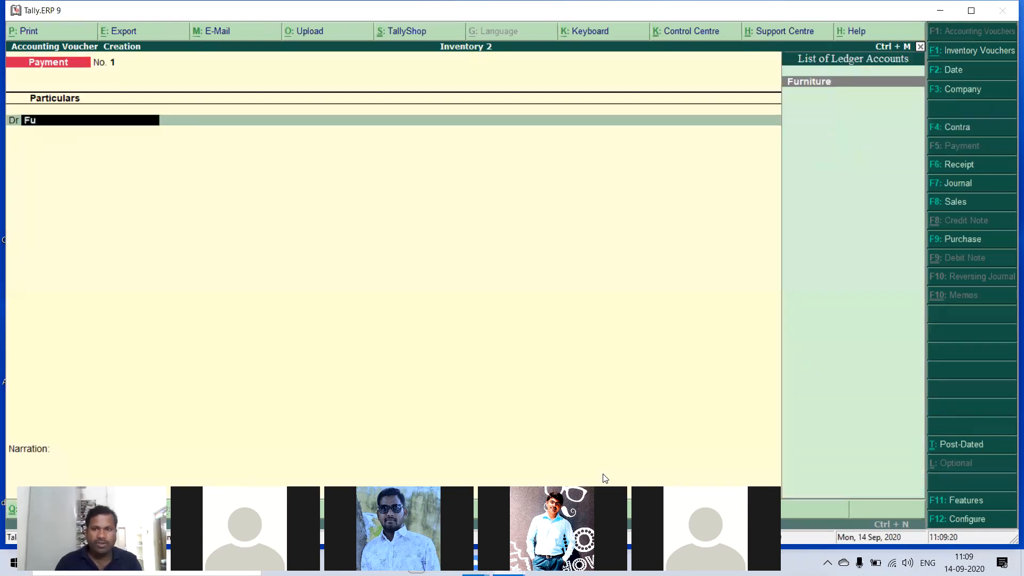
{"action": "key", "text": "Return"}
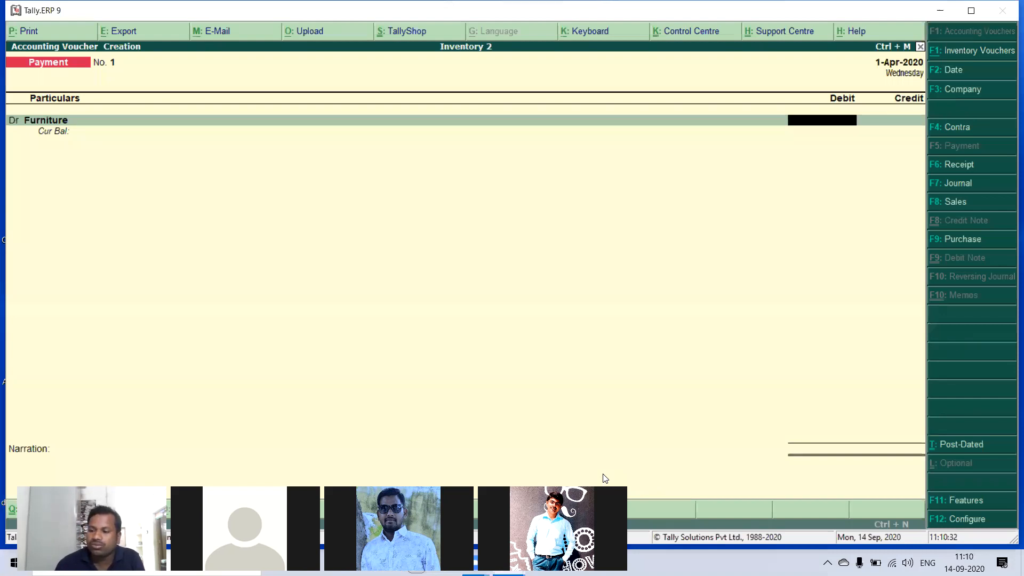
{"action": "type", "text": "4000"}
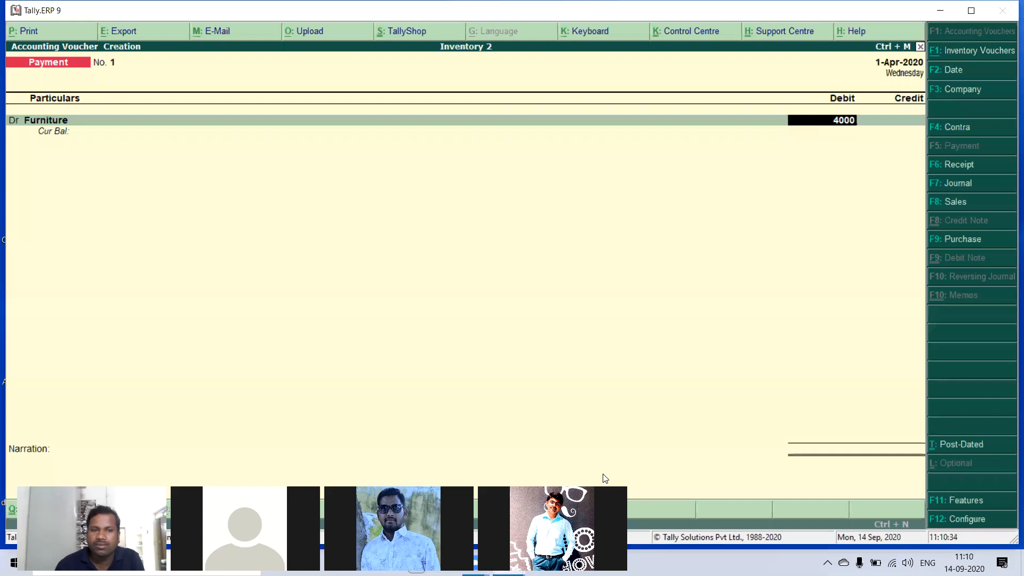
{"action": "key", "text": "Return"}
{"action": "key", "text": "Return"}
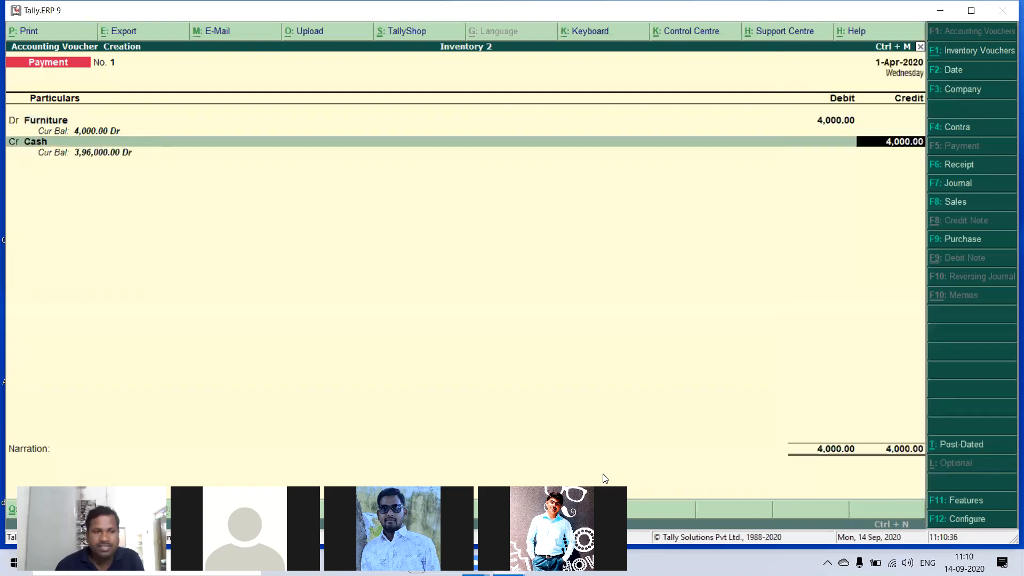
{"action": "key", "text": "Return"}
{"action": "key", "text": "Return"}
{"action": "key", "text": "Return"}
{"action": "key", "text": "Return"}
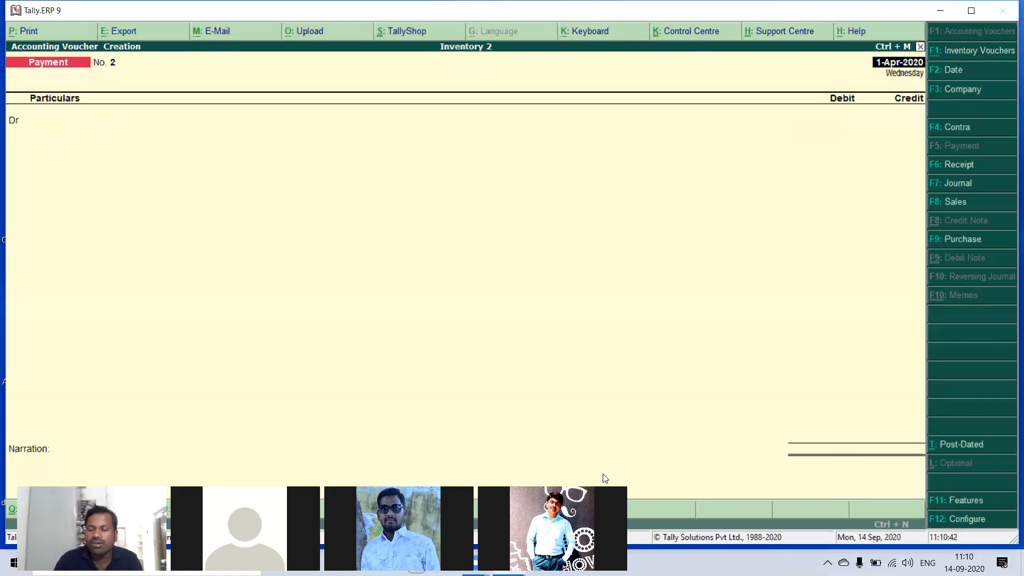
- Record another payment voucher debiting Computer 20,000 and crediting Cash
{"action": "key", "text": "Return"}
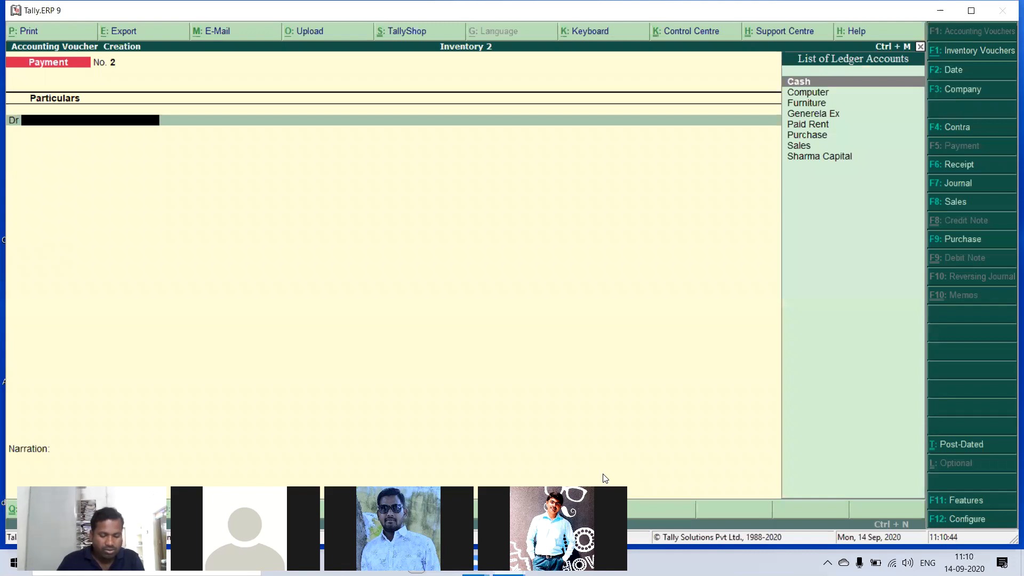
{"action": "type", "text": "Co"}
{"action": "key", "text": "Return"}
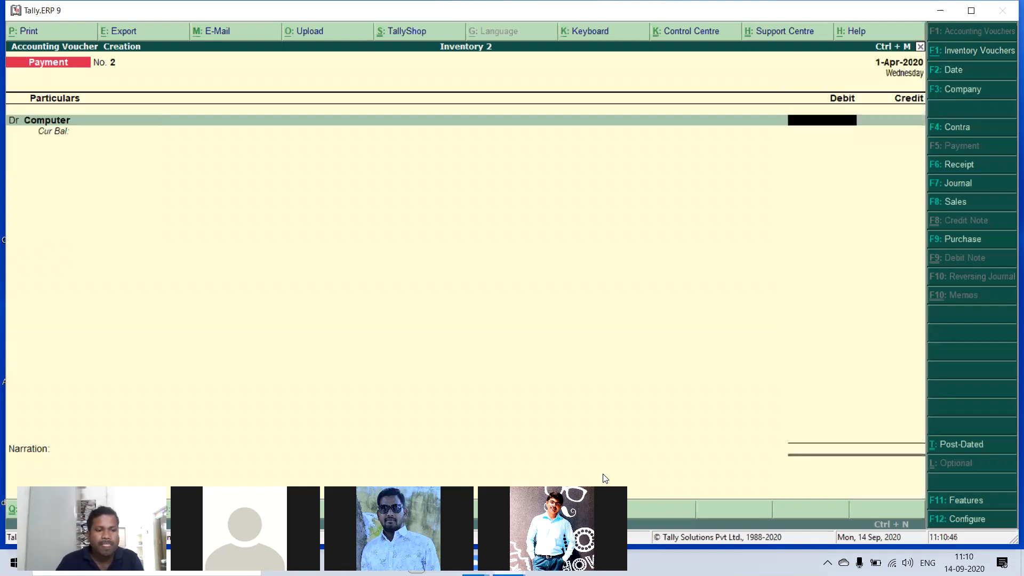
{"action": "type", "text": "20000"}
{"action": "key", "text": "Return"}
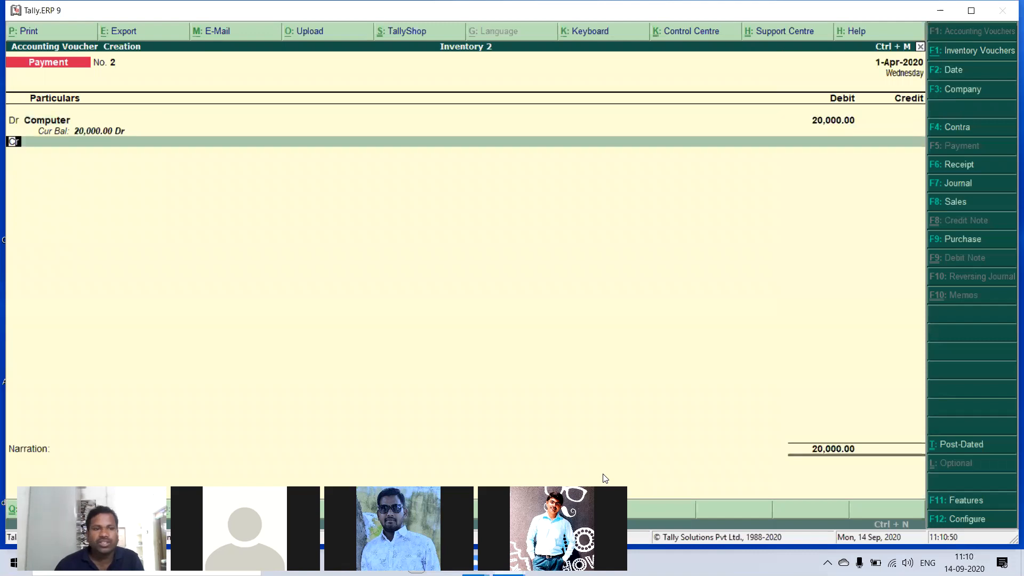
{"action": "key", "text": "Return"}
{"action": "key", "text": "Return"}
{"action": "key", "text": "Return"}
{"action": "key", "text": "Return"}
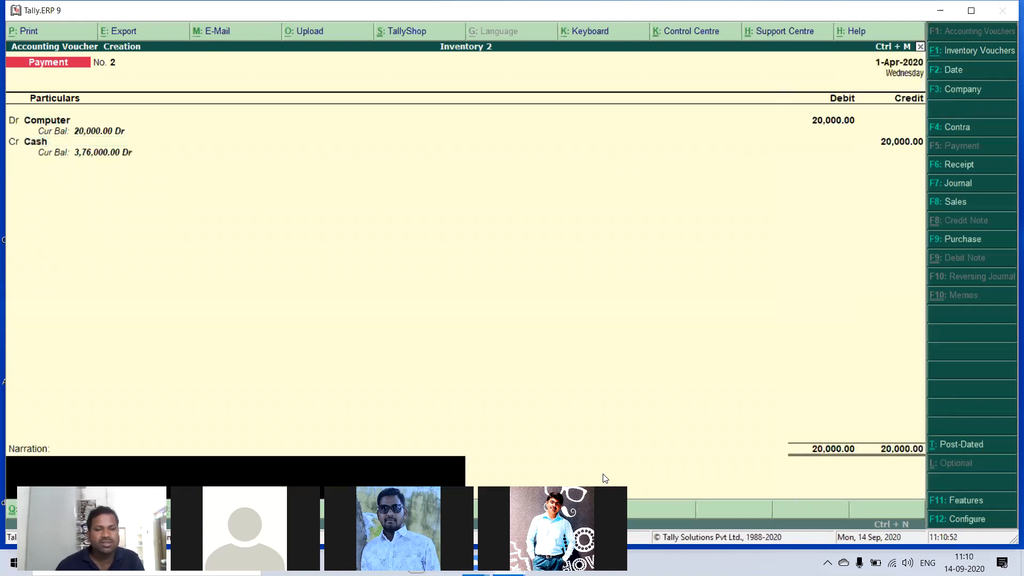
{"action": "key", "text": "Return"}
{"action": "key", "text": "Return"}
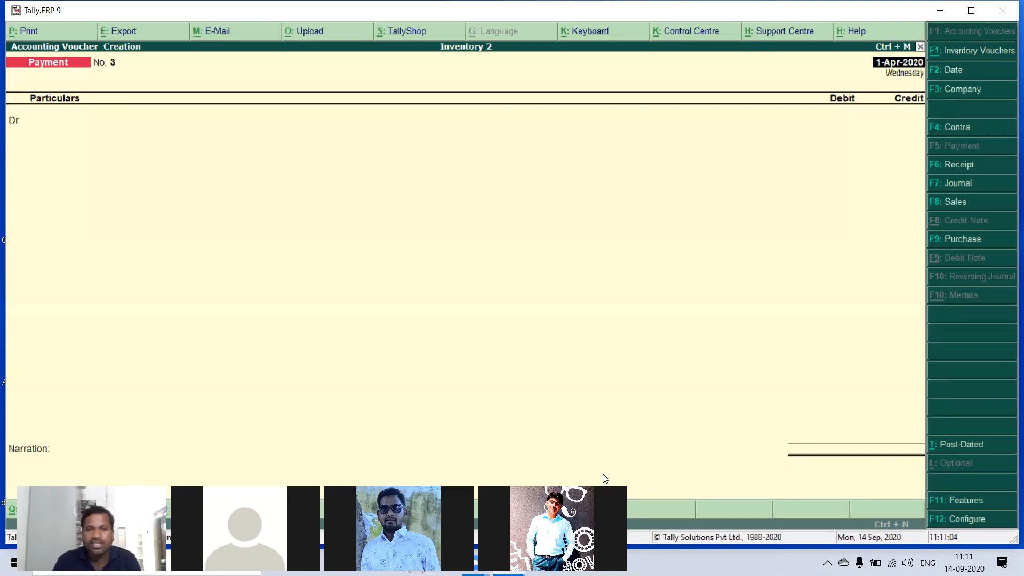
- Open a new purchase voucher and switch it to item invoice mode
{"action": "key", "text": "F9"}
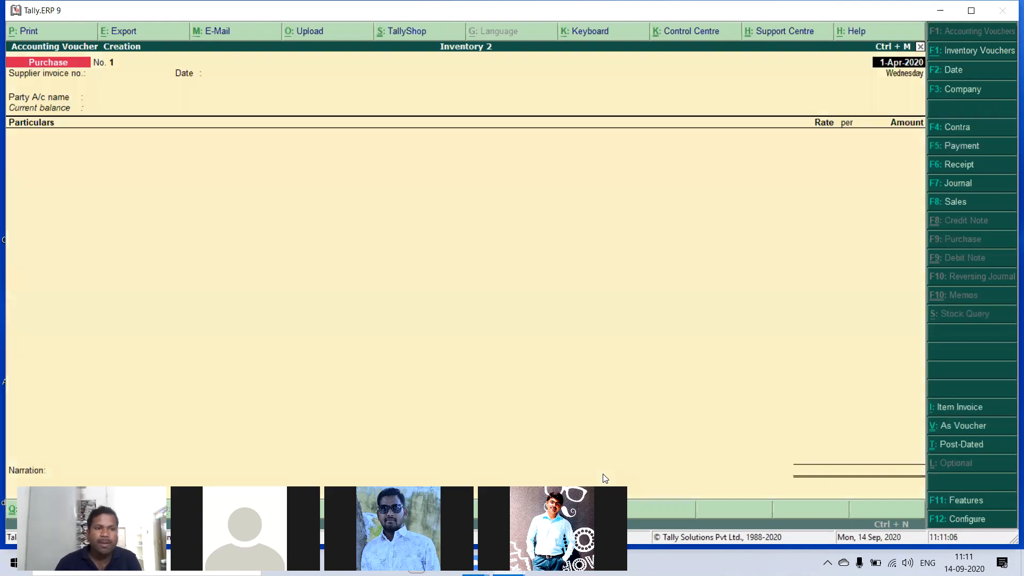
{"action": "key", "text": "Return"}
{"action": "key", "text": "Return"}
{"action": "key", "text": "Return"}
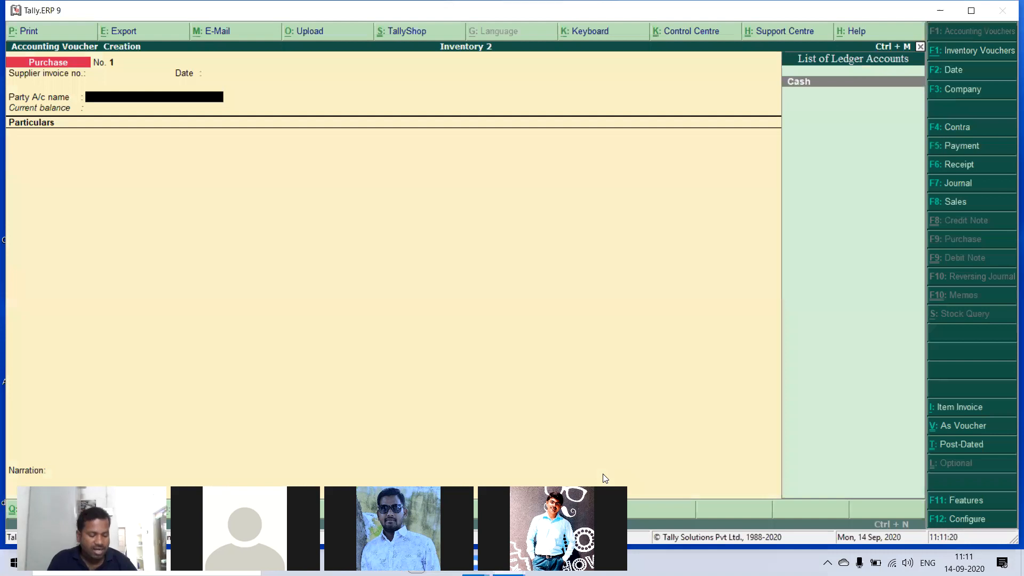
{"action": "key", "text": "alt+i"}
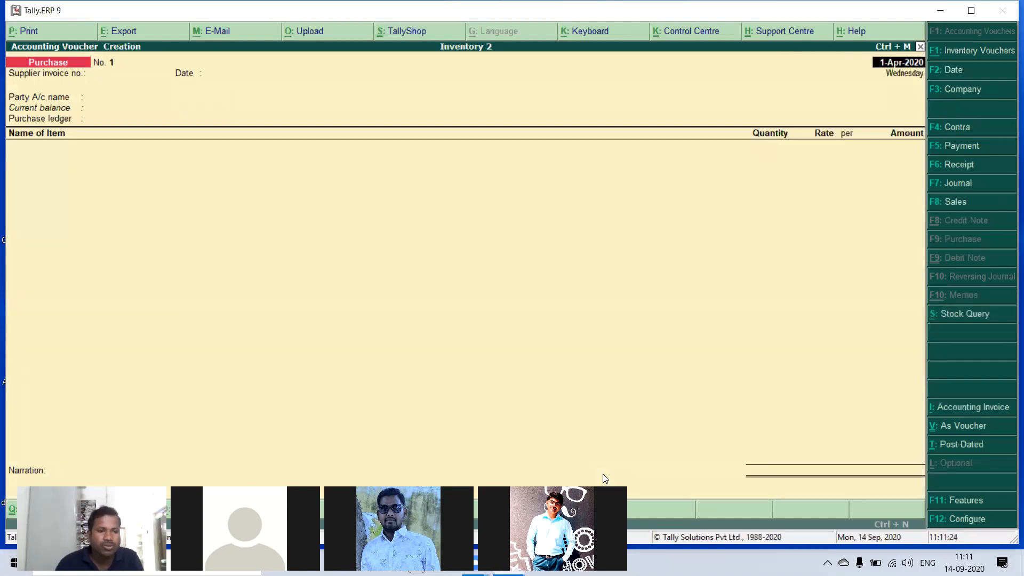
- Set Cash as the party account with the default supplier details and Purchase as the purchase ledger, leaving the supplier invoice fields blank
{"action": "key", "text": "Return"}
{"action": "key", "text": "Return"}
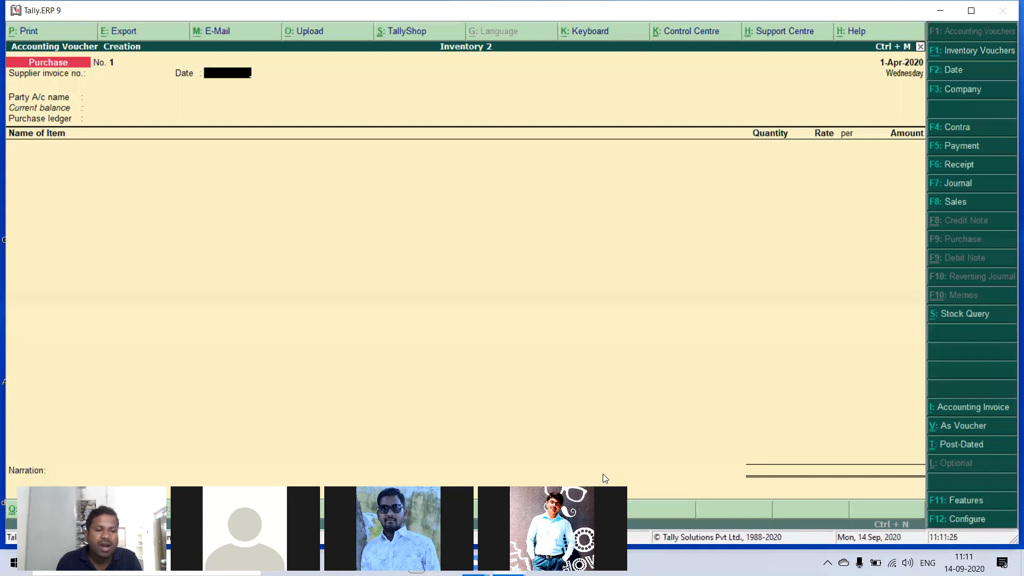
{"action": "key", "text": "Return"}
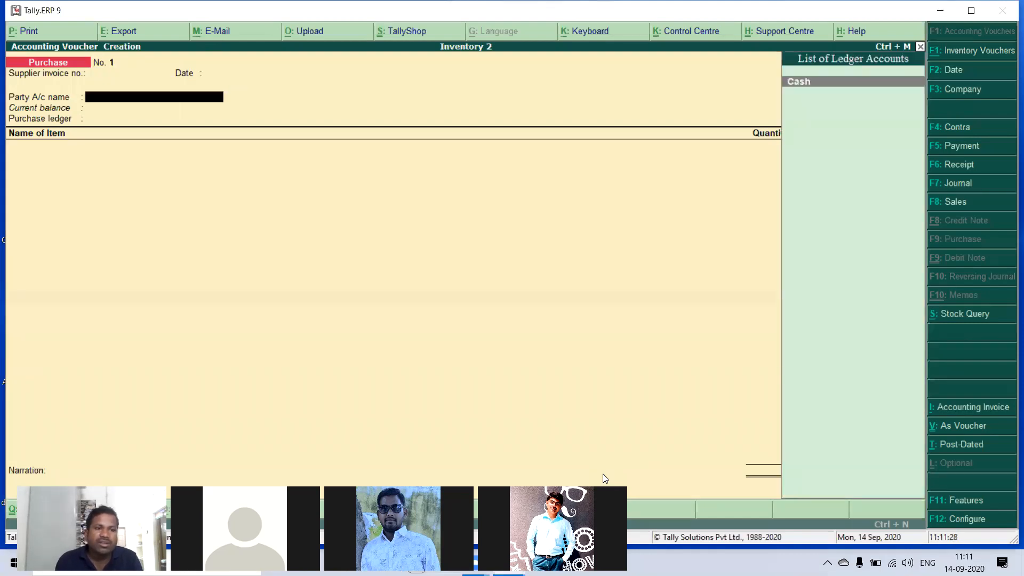
{"action": "key", "text": "Return"}
{"action": "key", "text": "Return"}
{"action": "key", "text": "Return"}
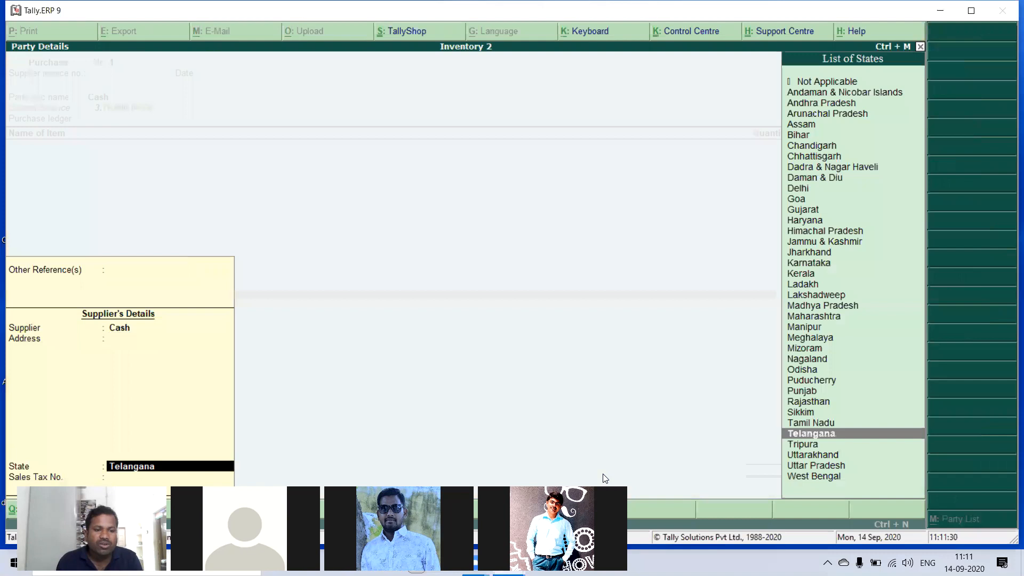
{"action": "key", "text": "Return"}
{"action": "key", "text": "Return"}
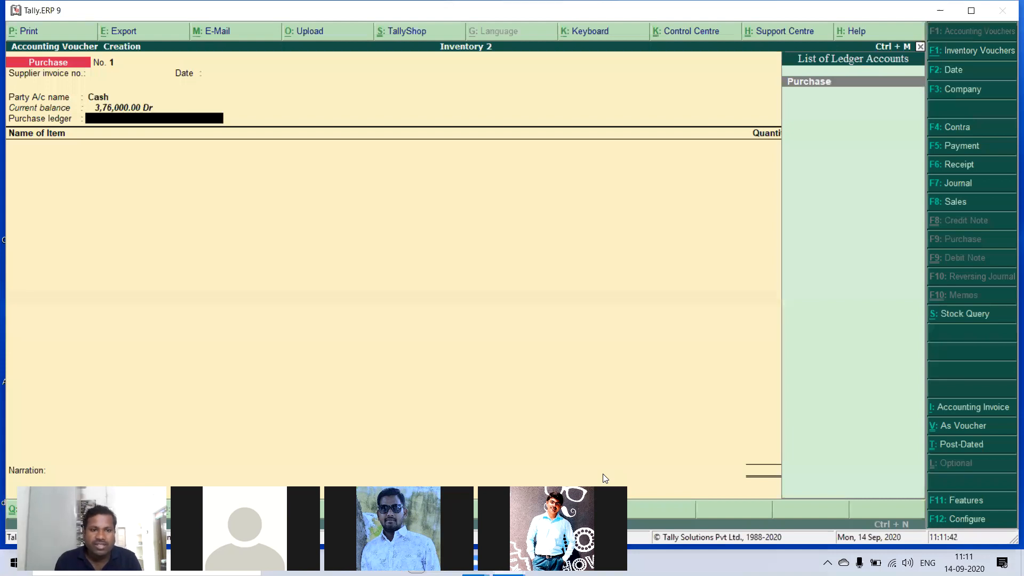
{"action": "key", "text": "Return"}
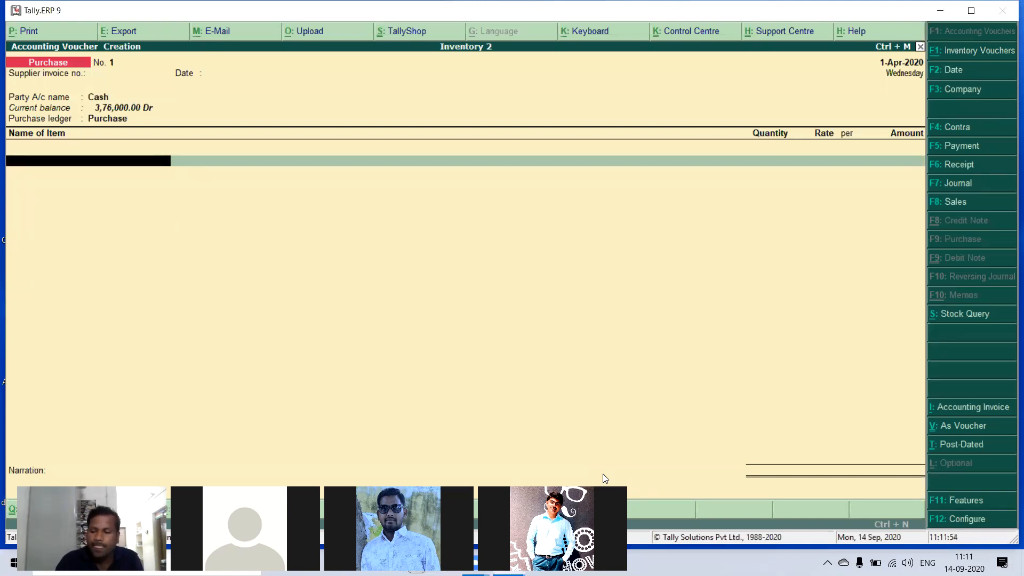
- Add the stock item Philips Ctvs to the purchase voucher with quantity 10 no's at a rate of 16,000
{"action": "type", "text": "P"}
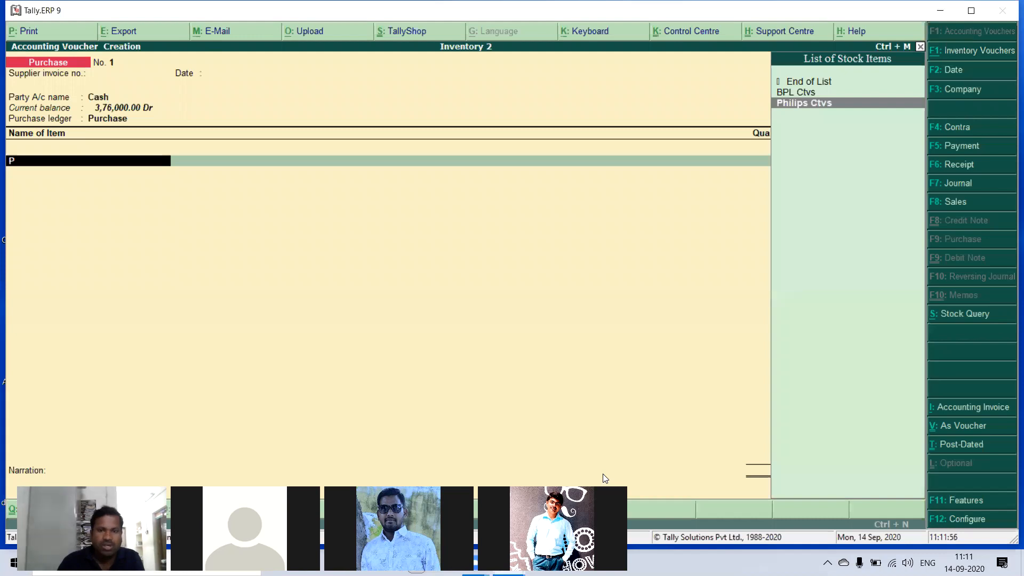
{"action": "key", "text": "Return"}
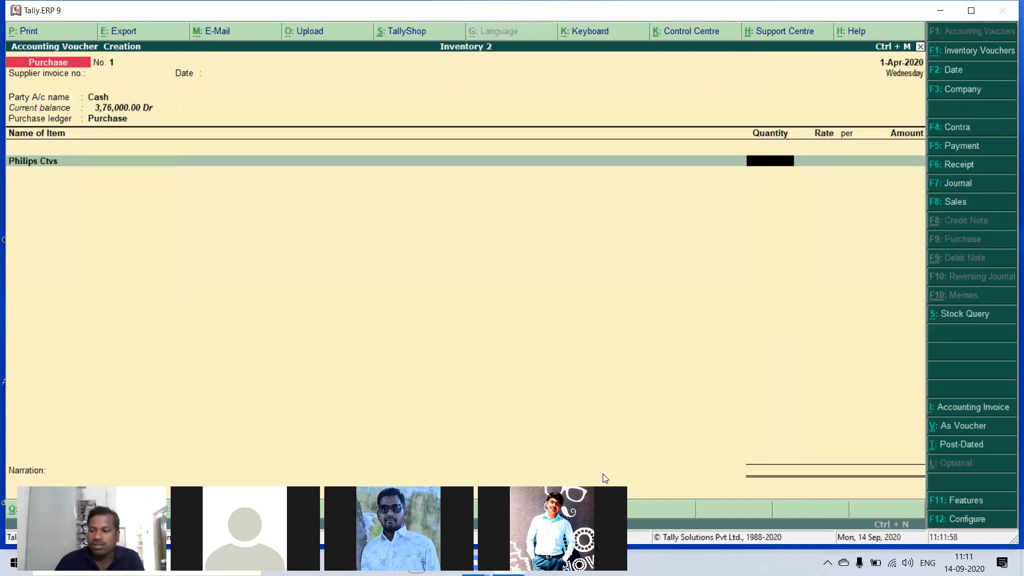
{"action": "type", "text": "10"}
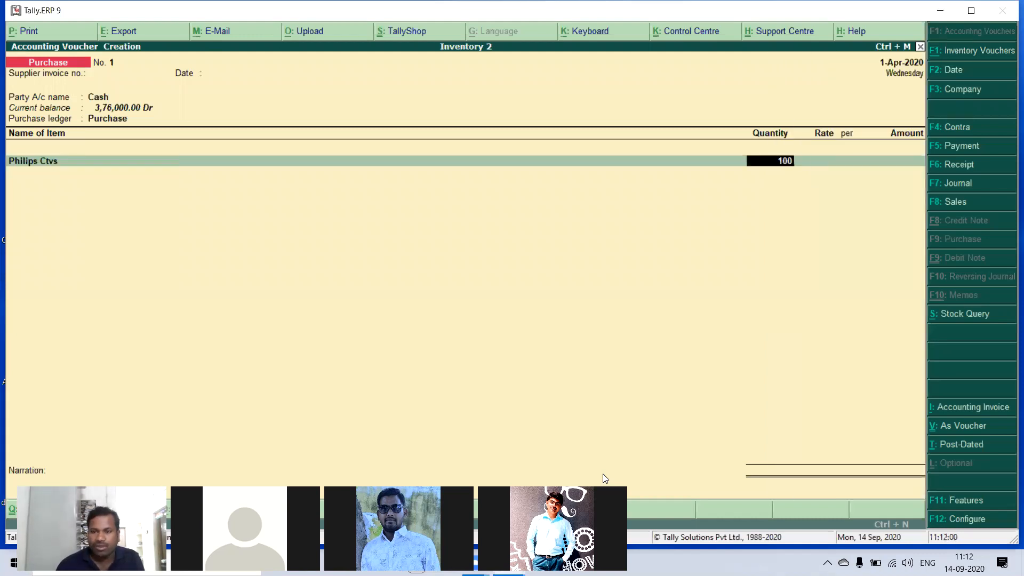
{"action": "key", "text": "Return"}
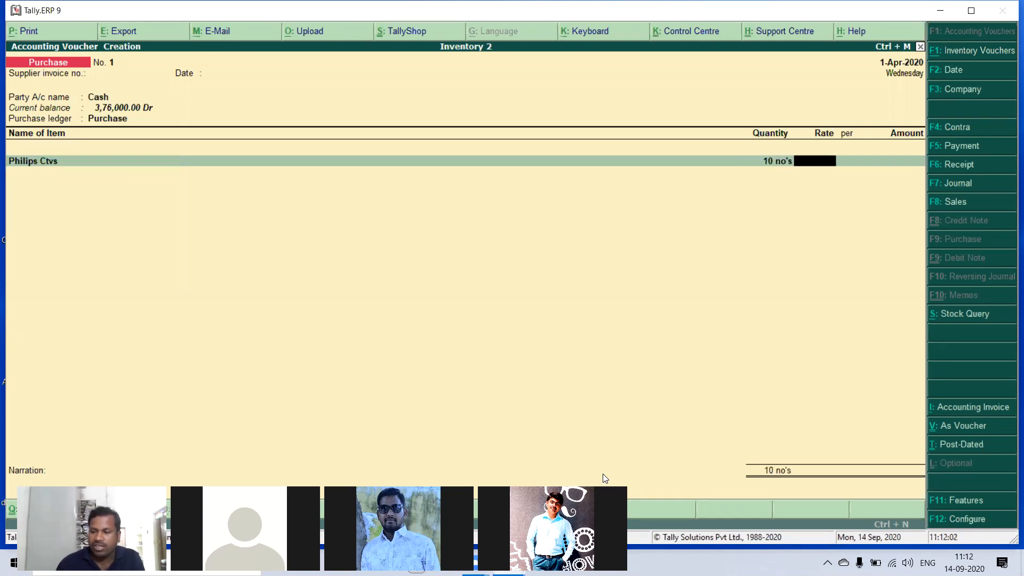
{"action": "type", "text": "16,000"}
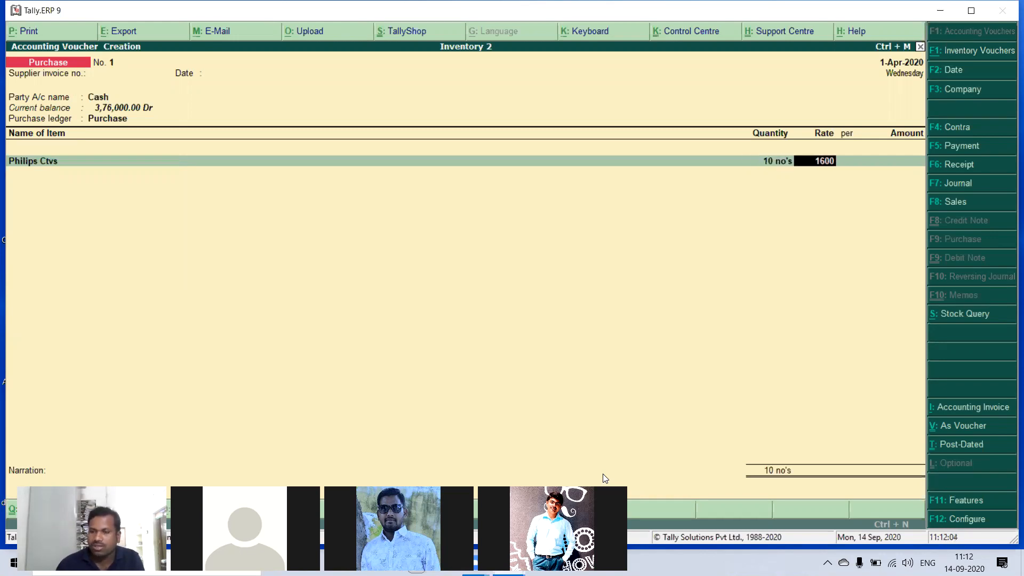
{"action": "key", "text": "Return"}
{"action": "key", "text": "Return"}
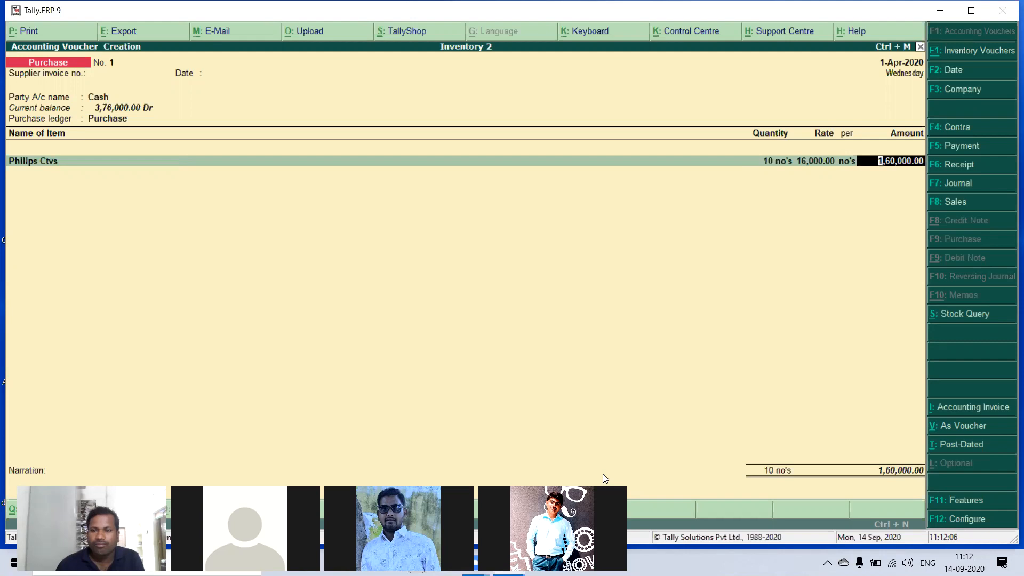
{"action": "key", "text": "Return"}
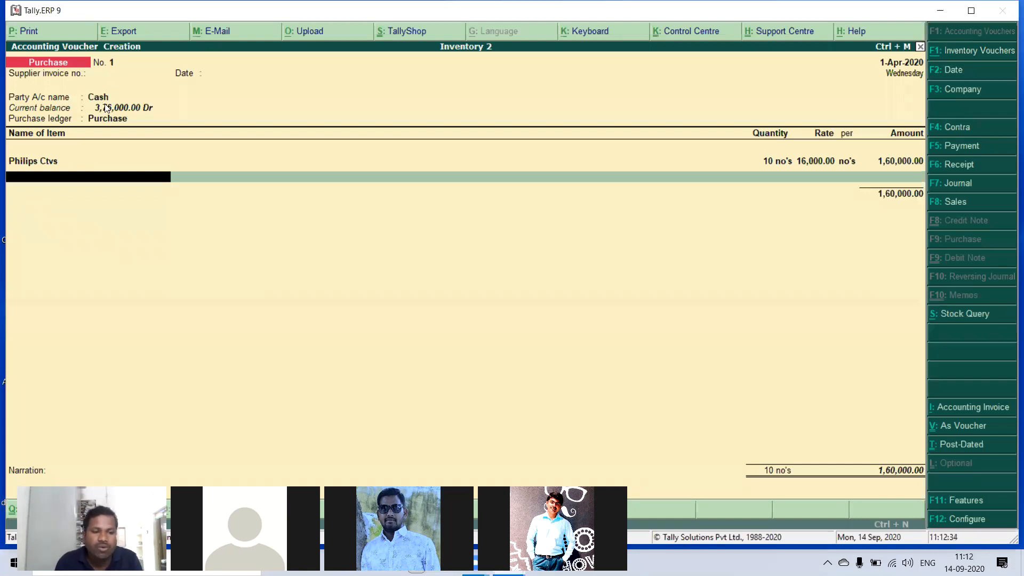
- End the item list and save the cash purchase voucher without a narration
{"action": "key", "text": "Return"}
{"action": "key", "text": "Return"}
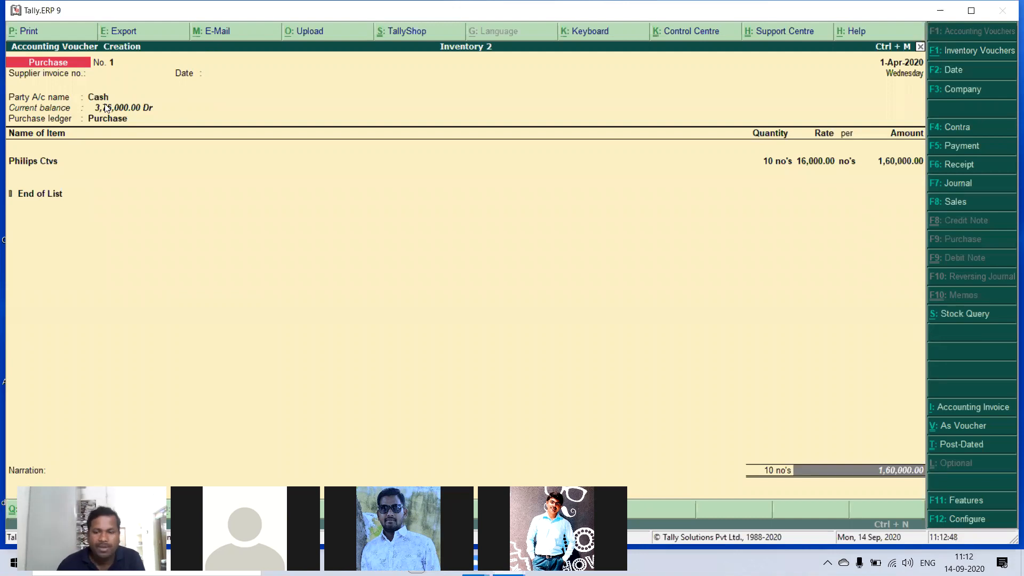
{"action": "key", "text": "Return"}
{"action": "key", "text": "Return"}
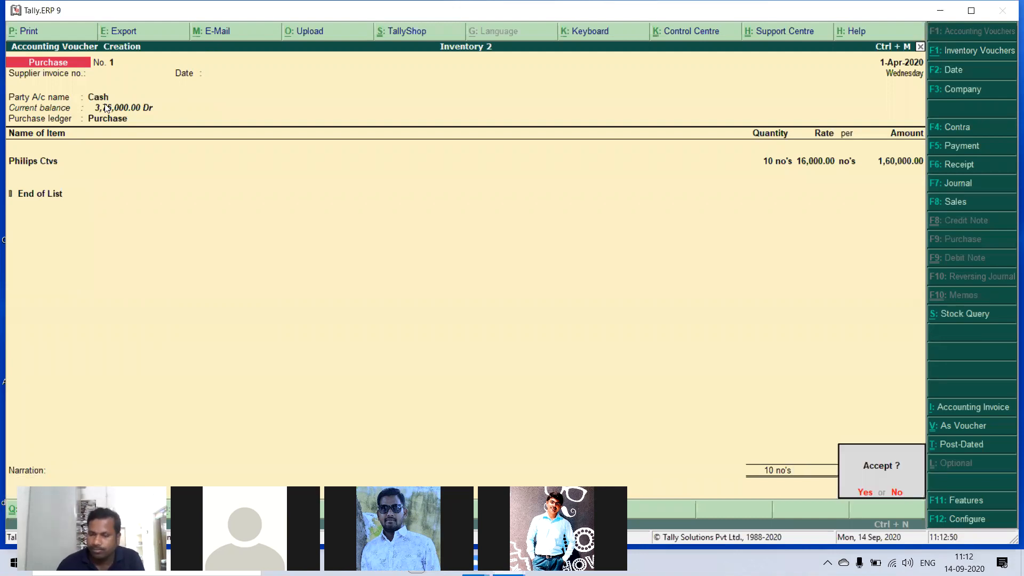
{"action": "key", "text": "Return"}
- In the new purchase voucher, enter supplier invoice number 458 and keep its date as 1-Apr-2020
{"action": "key", "text": "Return"}
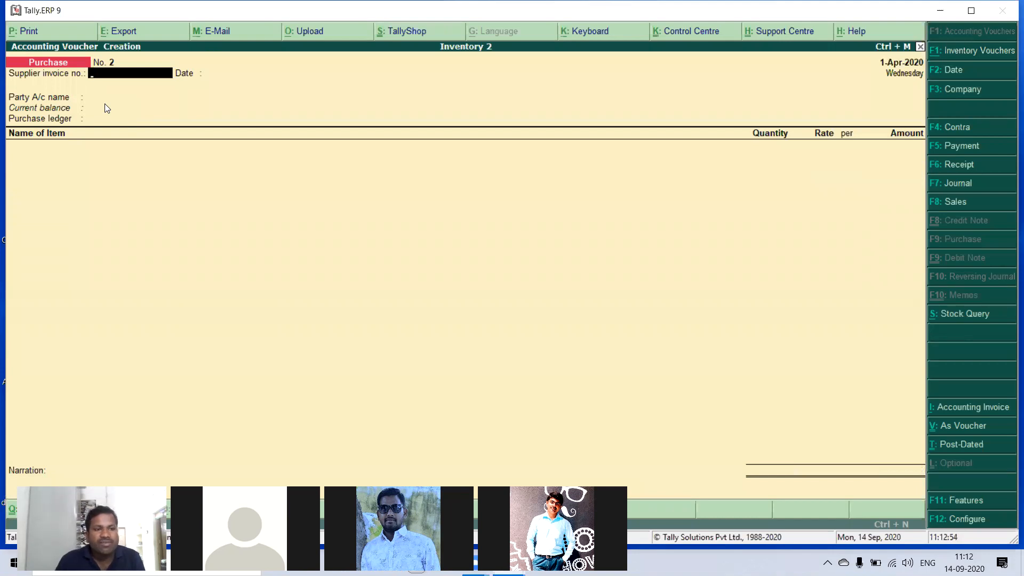
{"action": "type", "text": "458"}
{"action": "key", "text": "Return"}
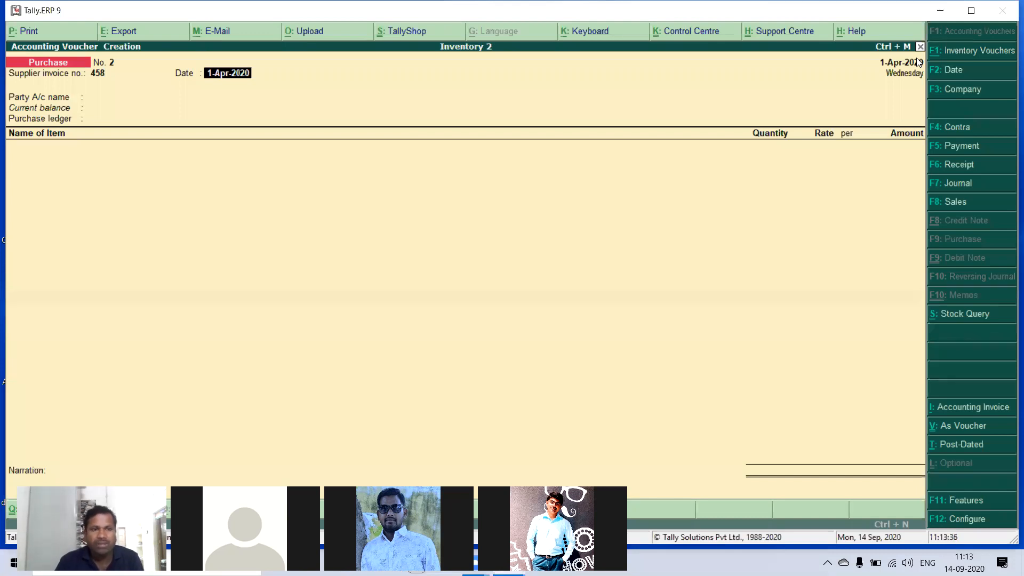
{"action": "key", "text": "Return"}
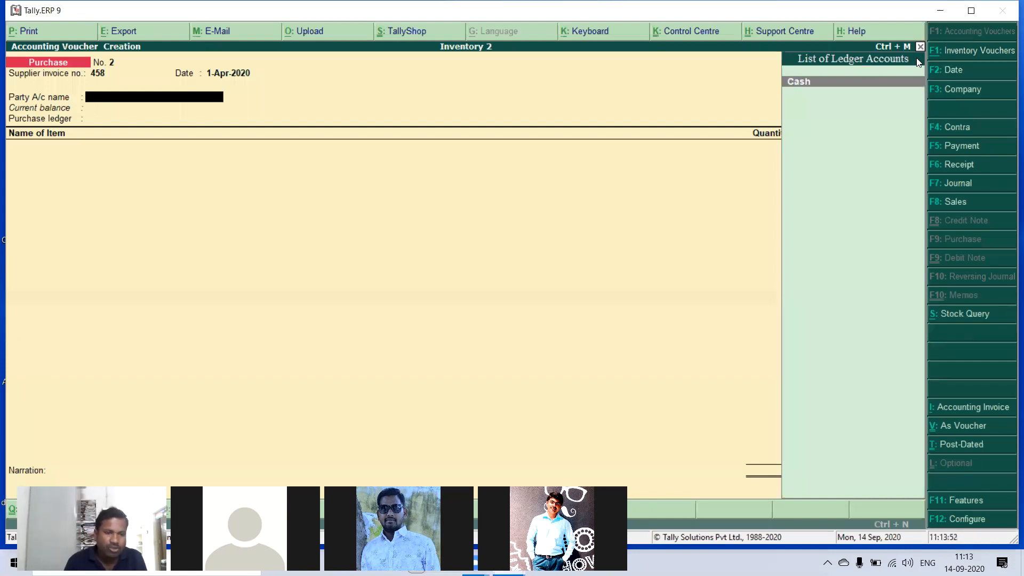
- Start a new ledger for the party account named Madhura Ele and place it under Sundry Creditors
{"action": "key", "text": "alt+c"}
{"action": "type", "text": "Madhura"}
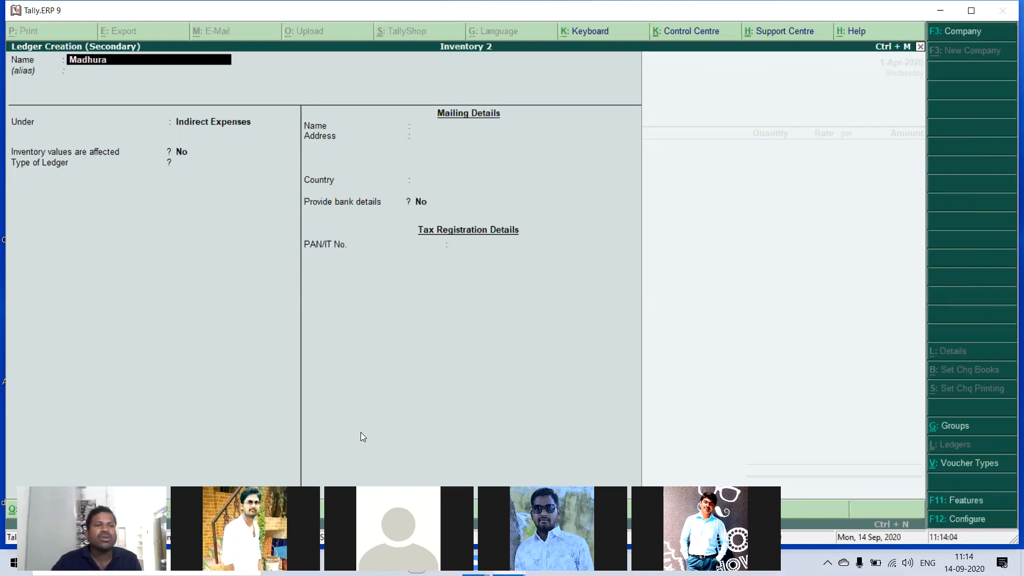
{"action": "type", "text": "Ele"}
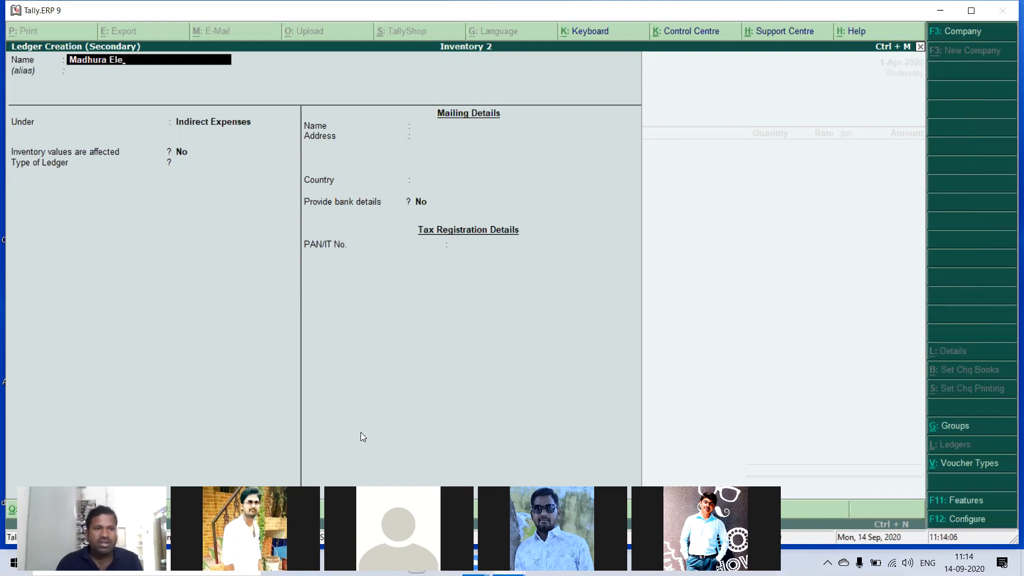
{"action": "key", "text": "Return"}
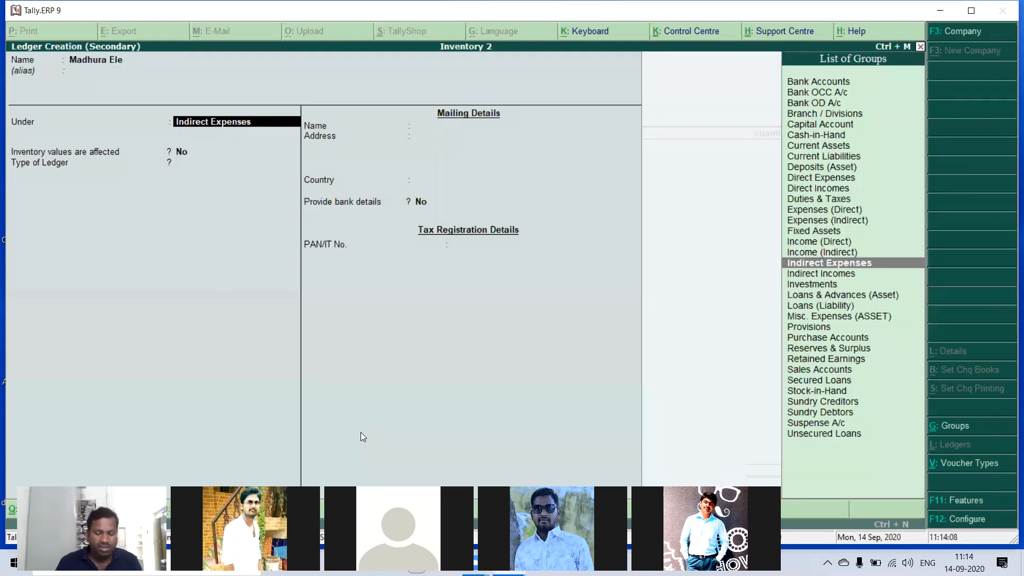
{"action": "type", "text": "Su"}
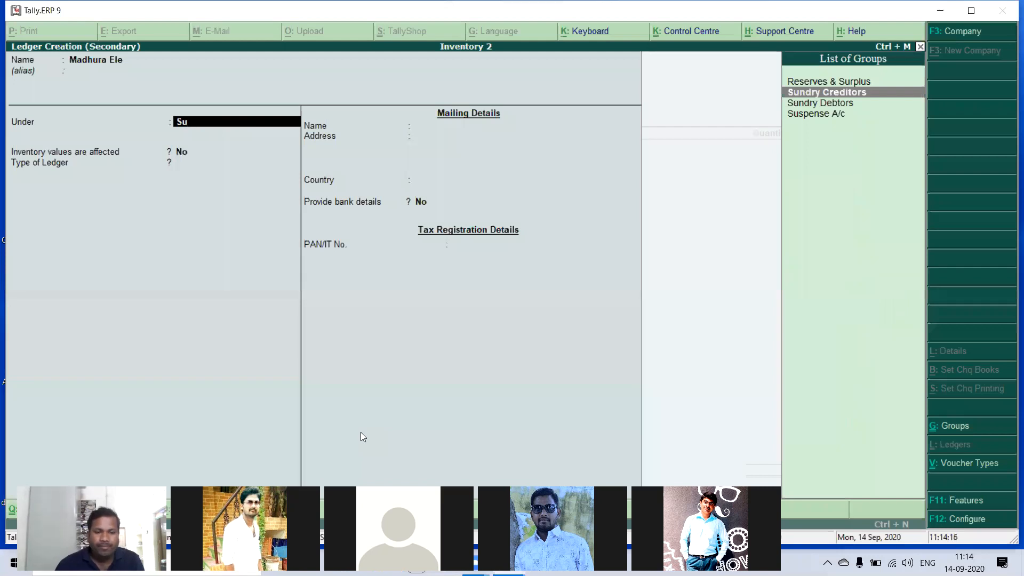
{"action": "key", "text": "Return"}
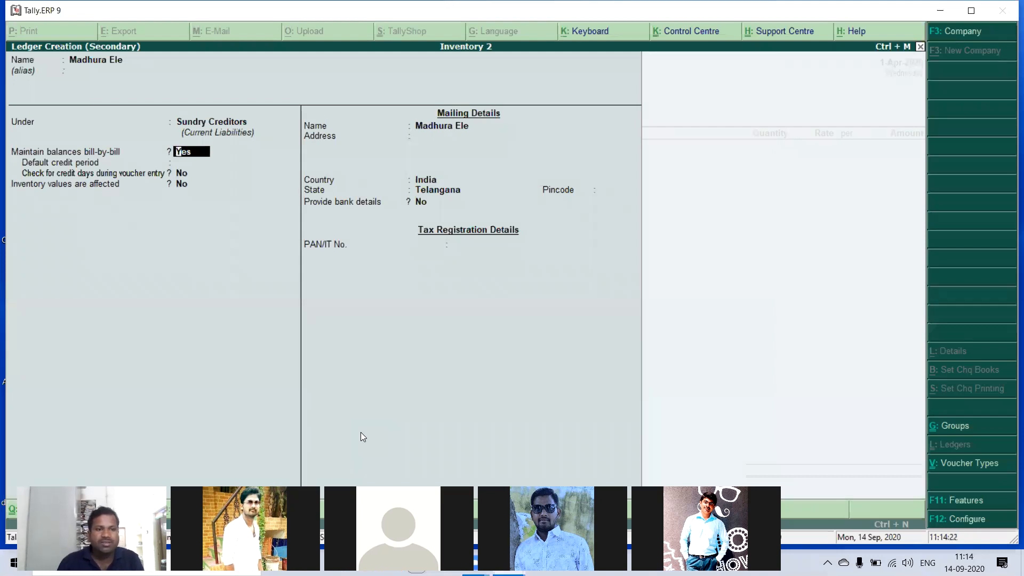
- Keep bill-by-bill balances on for the supplier ledger, accept the remaining default details and save the ledger
{"action": "key", "text": "Return"}
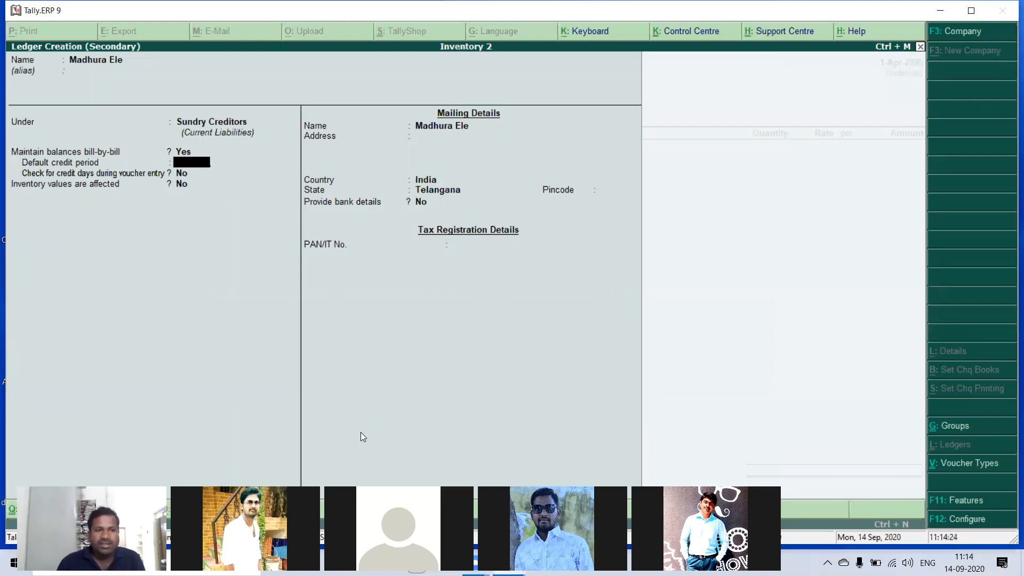
{"action": "key", "text": "Up"}
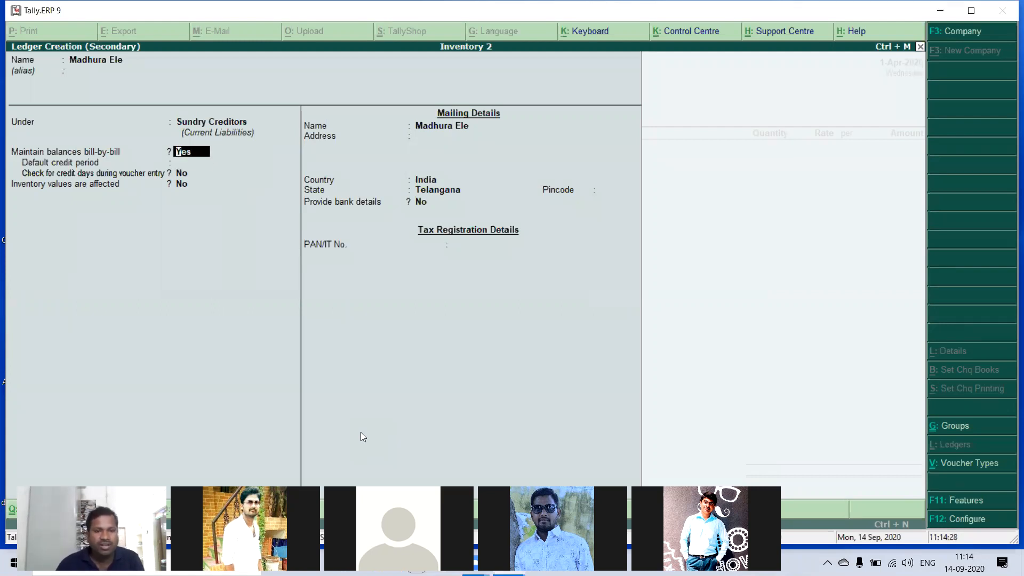
{"action": "key", "text": "Return"}
{"action": "key", "text": "Return"}
{"action": "key", "text": "Return"}
{"action": "key", "text": "Return"}
{"action": "key", "text": "Return"}
{"action": "key", "text": "Return"}
{"action": "key", "text": "Return"}
{"action": "key", "text": "Return"}
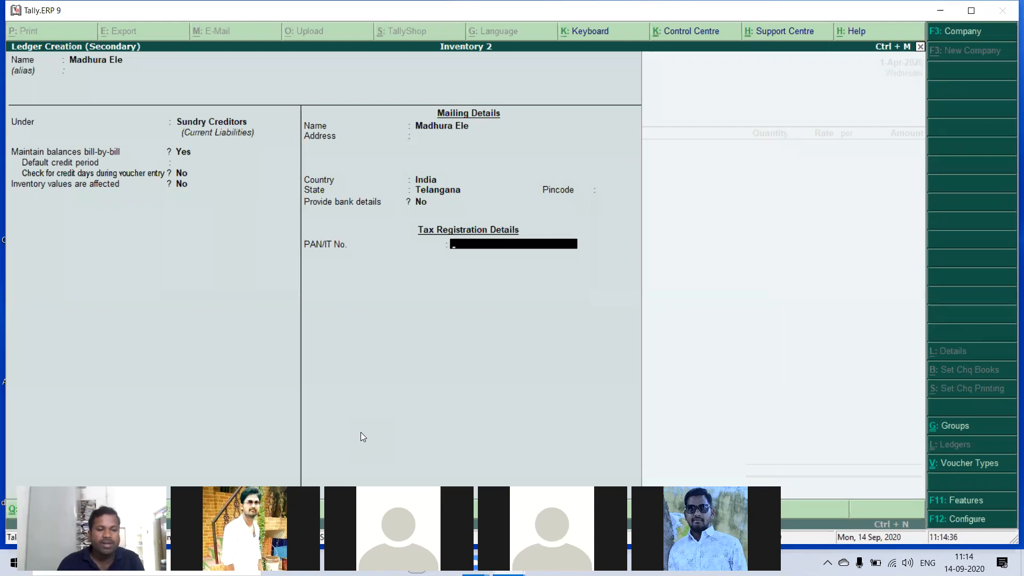
{"action": "key", "text": "Return"}
{"action": "key", "text": "Return"}
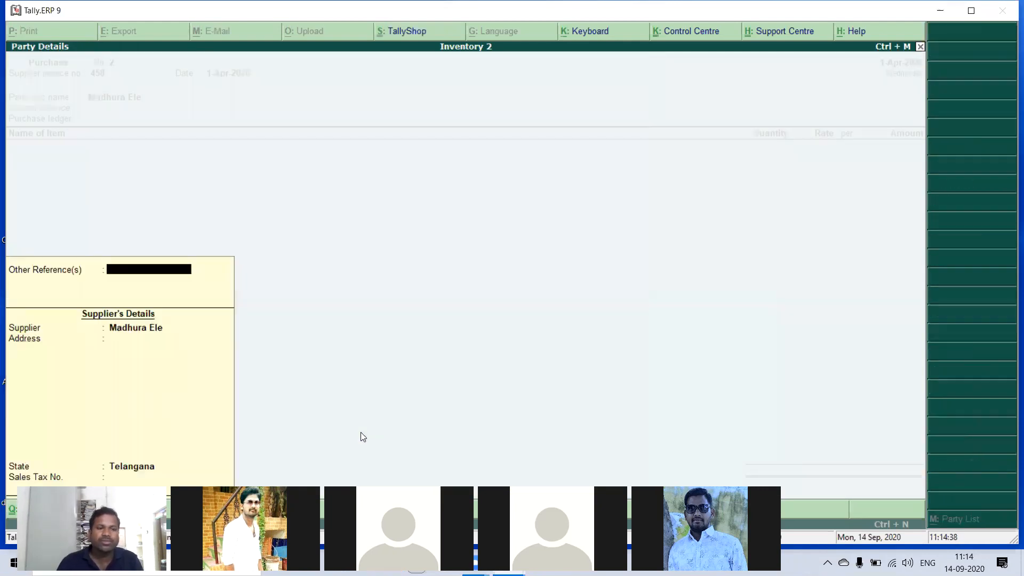
- Accept the default supplier details for Madhura Ele and set Purchase as the purchase ledger
{"action": "key", "text": "Return"}
{"action": "key", "text": "Return"}
{"action": "key", "text": "Return"}
{"action": "key", "text": "Return"}
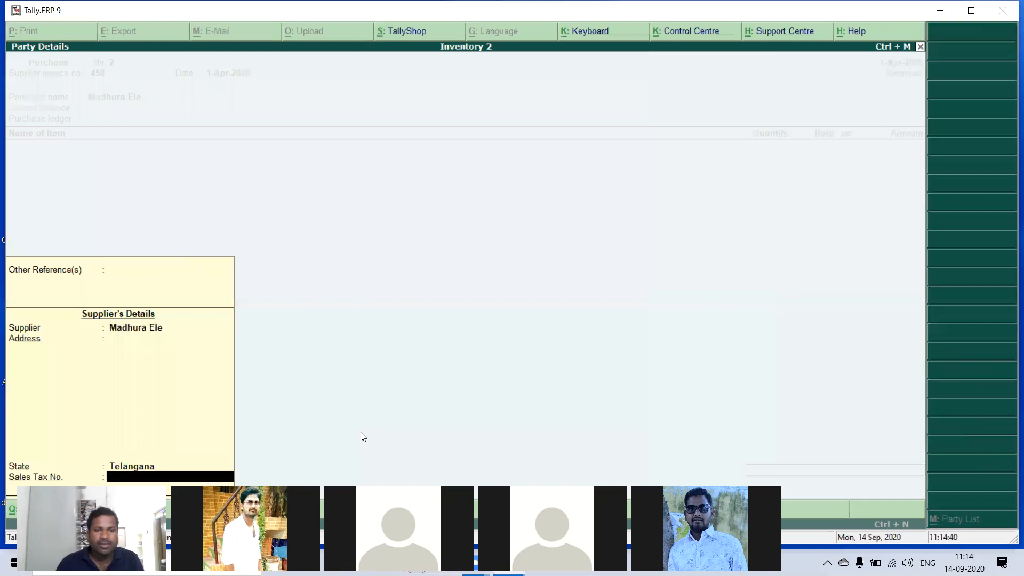
{"action": "key", "text": "Return"}
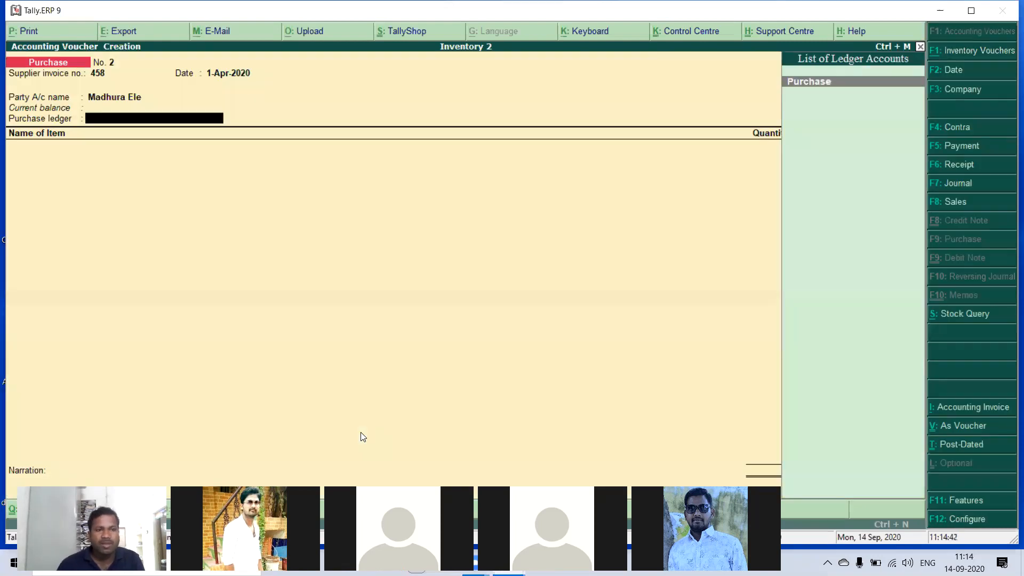
{"action": "key", "text": "Return"}
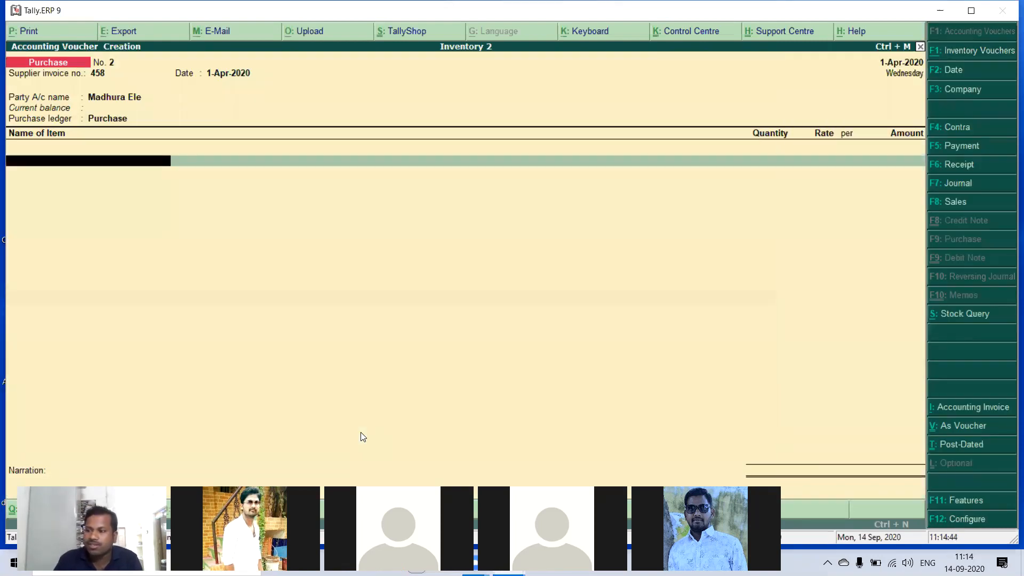
- Add the stock item BPL Ctvs to the purchase voucher with quantity 5 no's at a rate of 11,000
{"action": "type", "text": "B"}
{"action": "key", "text": "Return"}
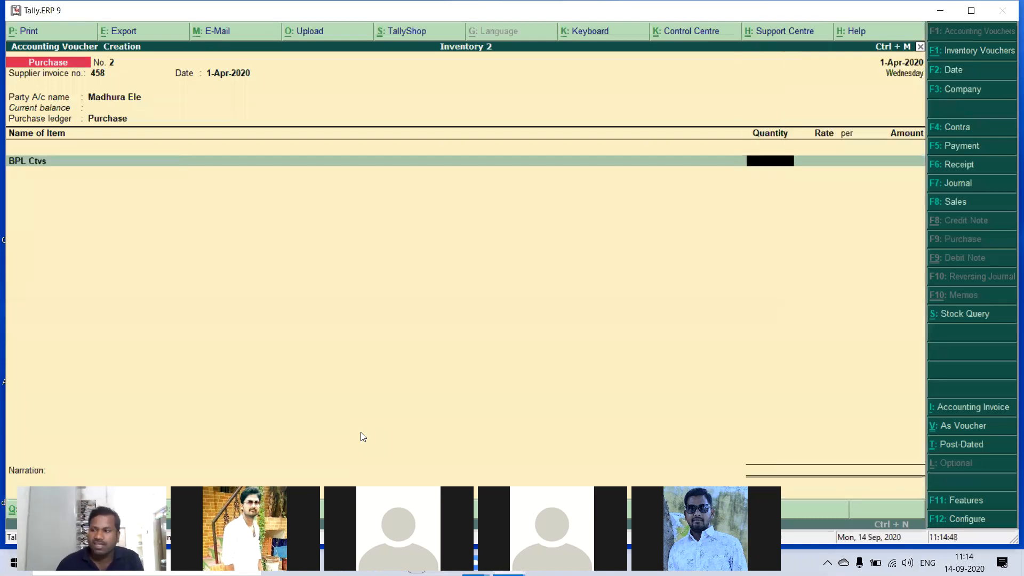
{"action": "type", "text": "5 no's"}
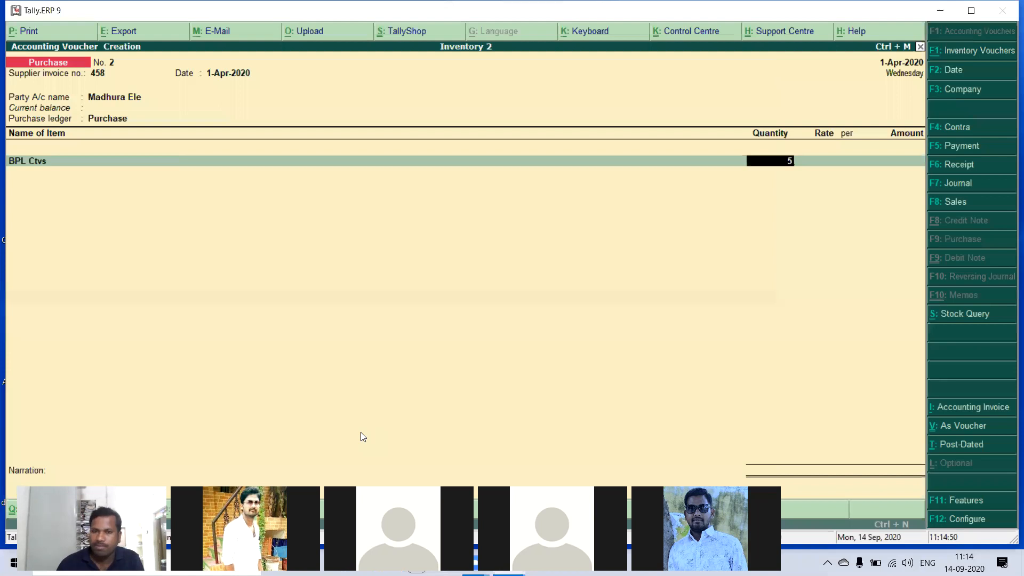
{"action": "key", "text": "Return"}
{"action": "type", "text": "110"}
{"action": "key", "text": "Return"}
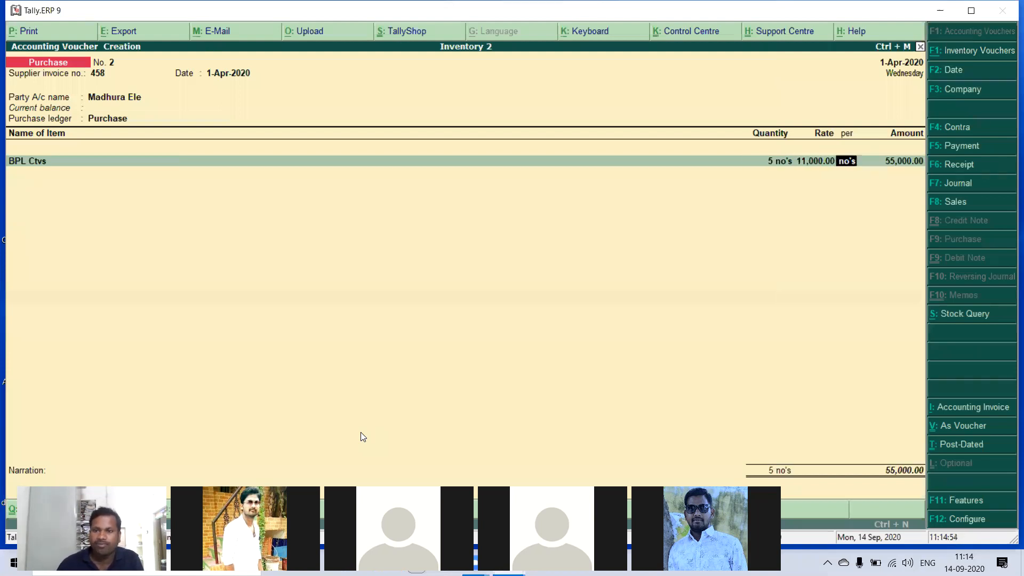
{"action": "key", "text": "Return"}
{"action": "key", "text": "Return"}
- Close the item list and save the Madhura Ele purchase voucher with no narration
{"action": "key", "text": "Return"}
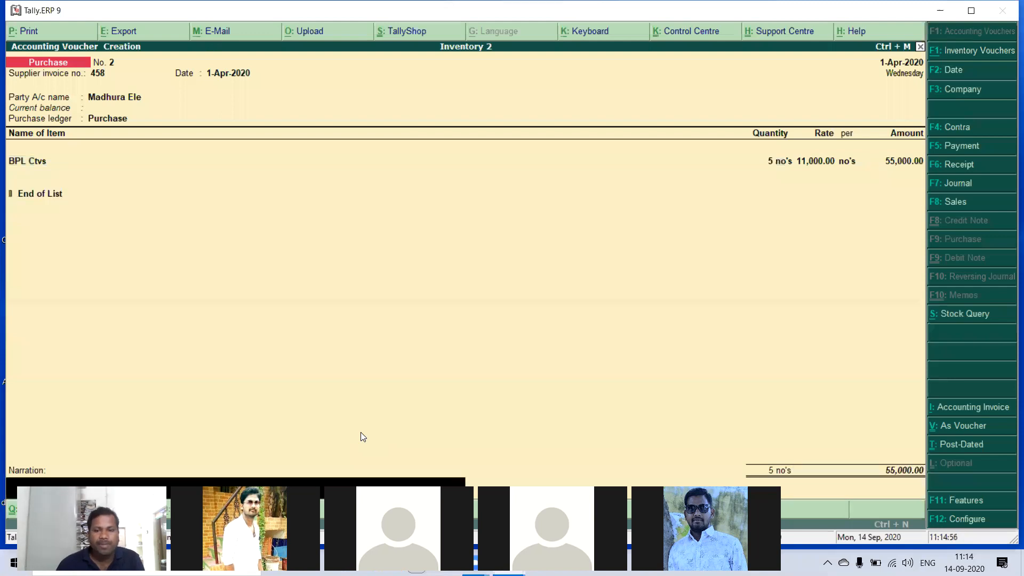
{"action": "key", "text": "Return"}
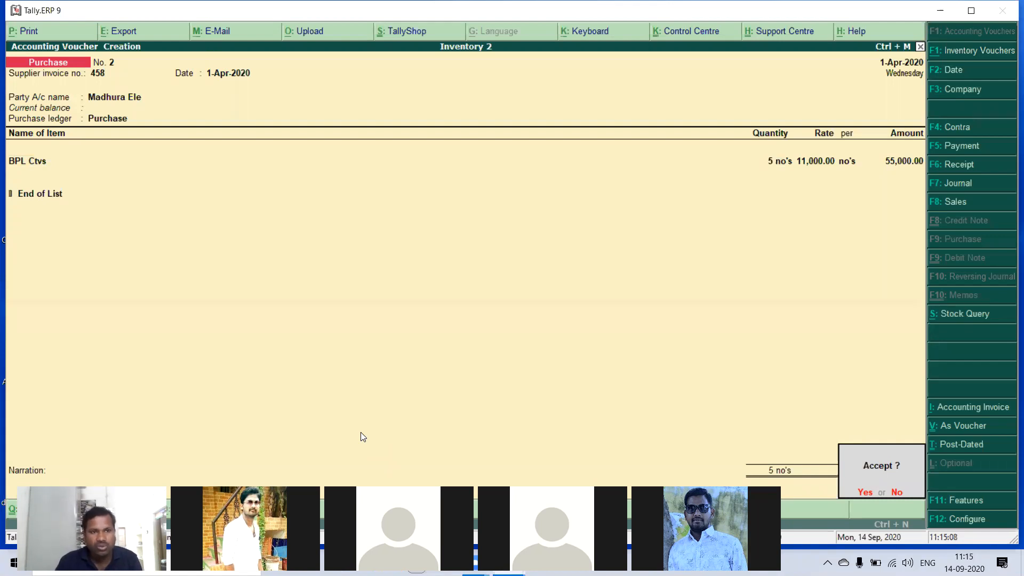
{"action": "key", "text": "Return"}
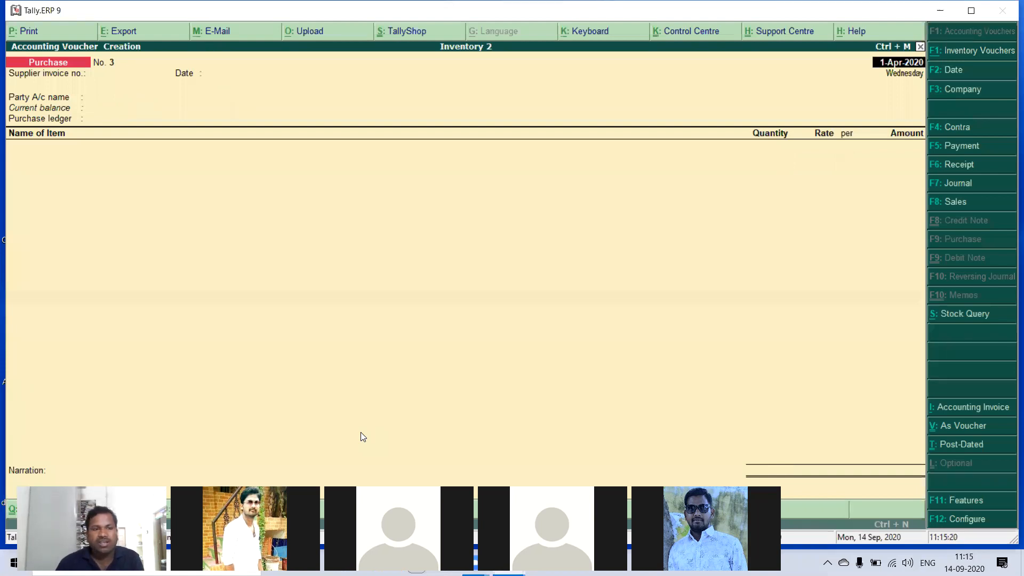
- In the next purchase voucher, keep the voucher date, enter supplier invoice number 896 and keep the invoice date as 1-Apr-2020
{"action": "key", "text": "Return"}
{"action": "type", "text": "896"}
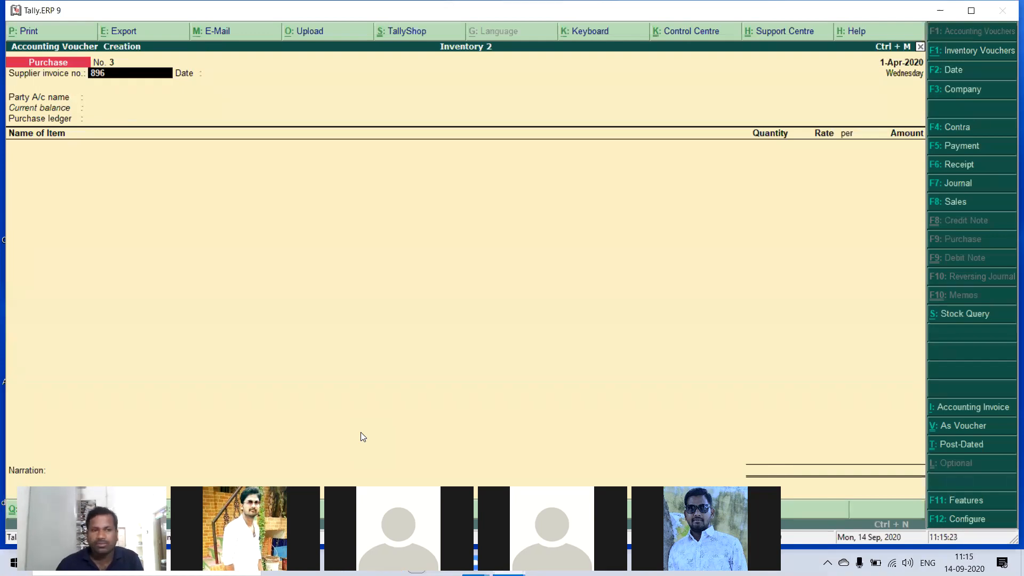
{"action": "key", "text": "Return"}
{"action": "key", "text": "Return"}
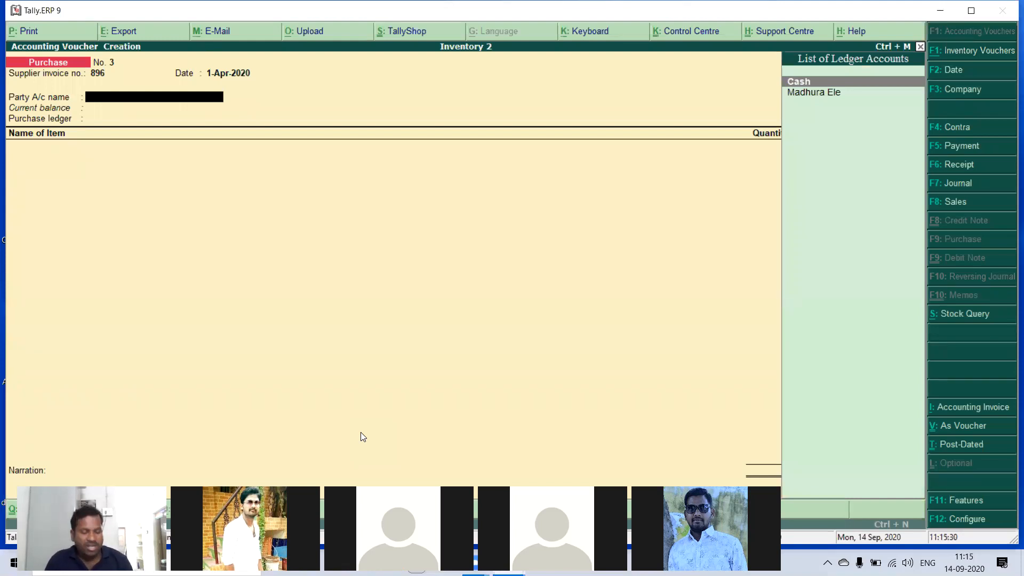
- Create a supplier ledger named Times Electonics under Sundry Creditors, with bill-by-bill balances on and no credit-days check or inventory effect
{"action": "key", "text": "alt+c"}
{"action": "type", "text": "Times Elec"}
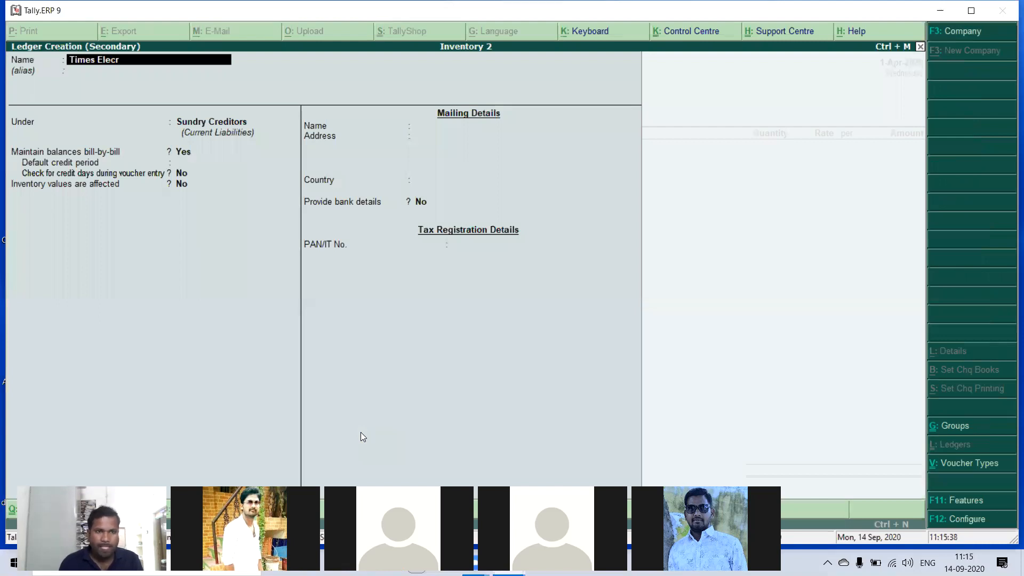
{"action": "type", "text": "tonics"}
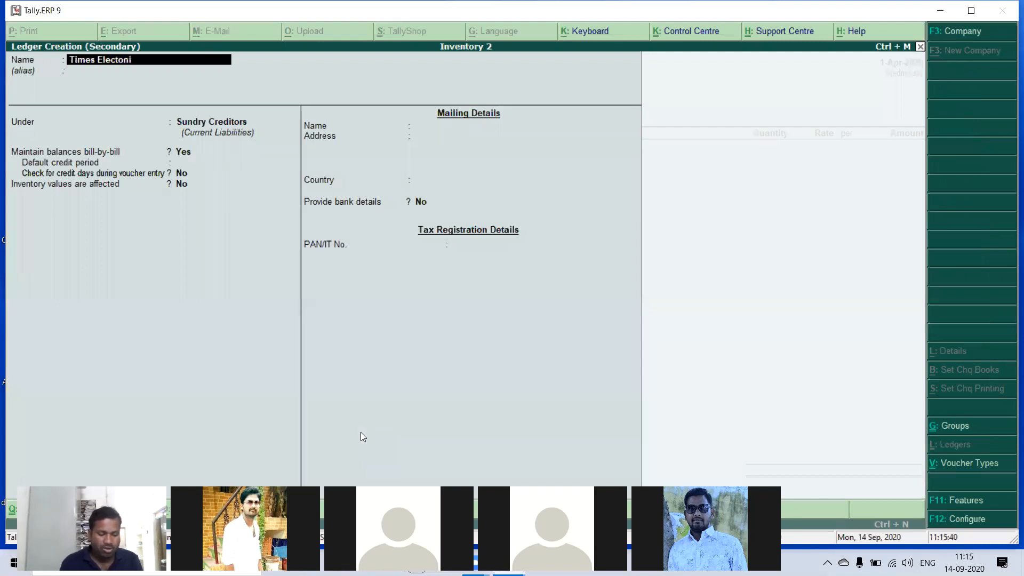
{"action": "key", "text": "Return"}
{"action": "key", "text": "Return"}
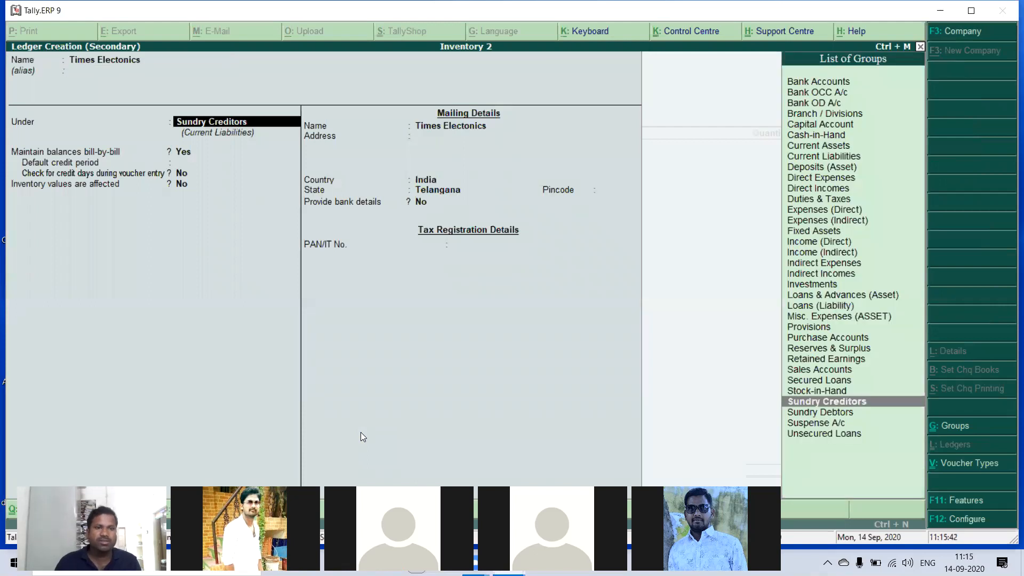
{"action": "key", "text": "Return"}
{"action": "key", "text": "Return"}
{"action": "key", "text": "Return"}
{"action": "key", "text": "Return"}
{"action": "key", "text": "Return"}
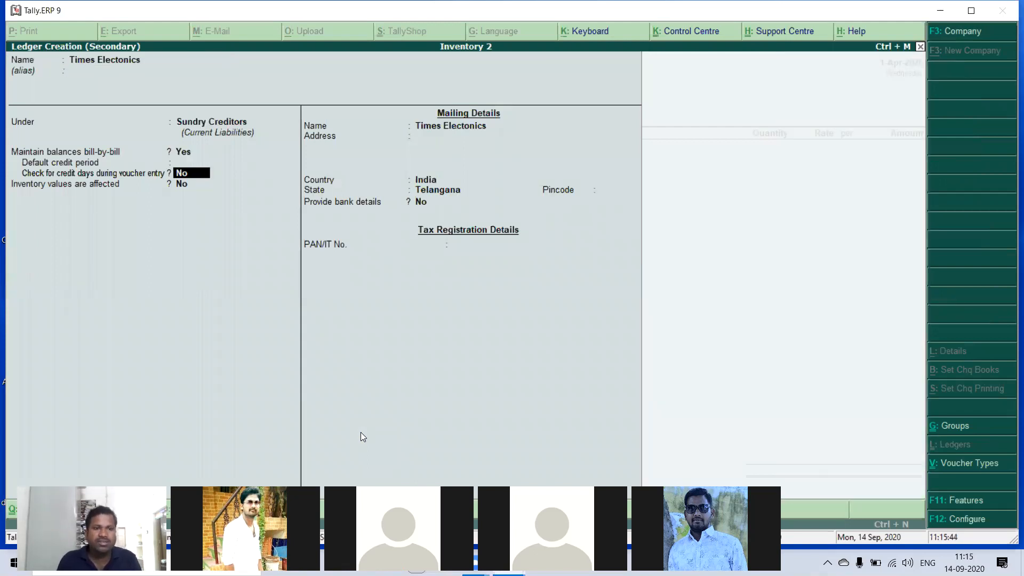
{"action": "key", "text": "Return"}
{"action": "key", "text": "Return"}
- Keep the default mailing details with India and Telangana, provide no bank or PAN details, and save the Times Electonics ledger
{"action": "key", "text": "Return"}
{"action": "key", "text": "Return"}
{"action": "key", "text": "Return"}
{"action": "key", "text": "Return"}
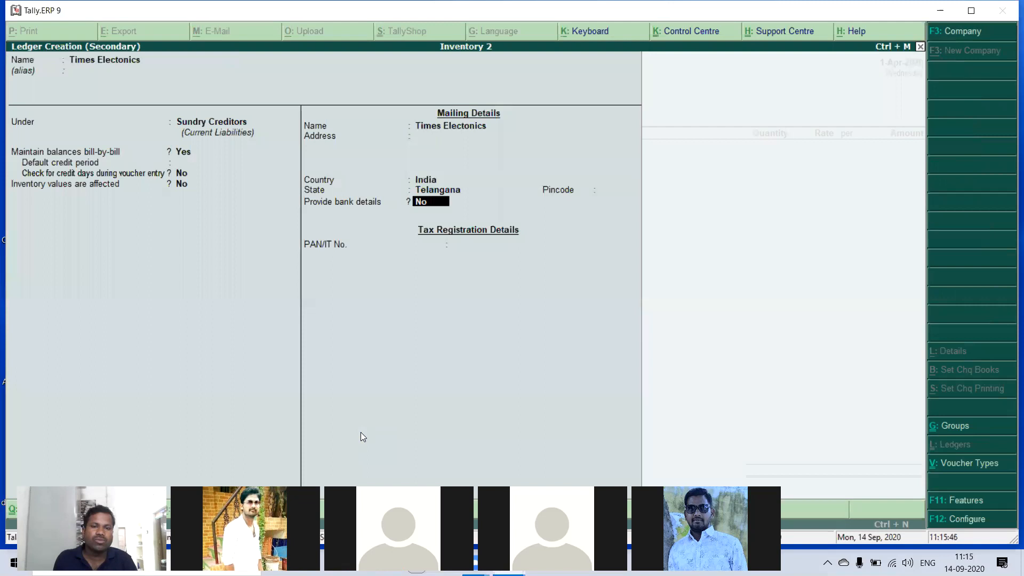
{"action": "key", "text": "Return"}
{"action": "key", "text": "Return"}
{"action": "key", "text": "Return"}
- Accept the default supplier details for Times Electonics and set Purchase as the purchase ledger
{"action": "key", "text": "Return"}
{"action": "key", "text": "Return"}
{"action": "key", "text": "Return"}
{"action": "key", "text": "Return"}
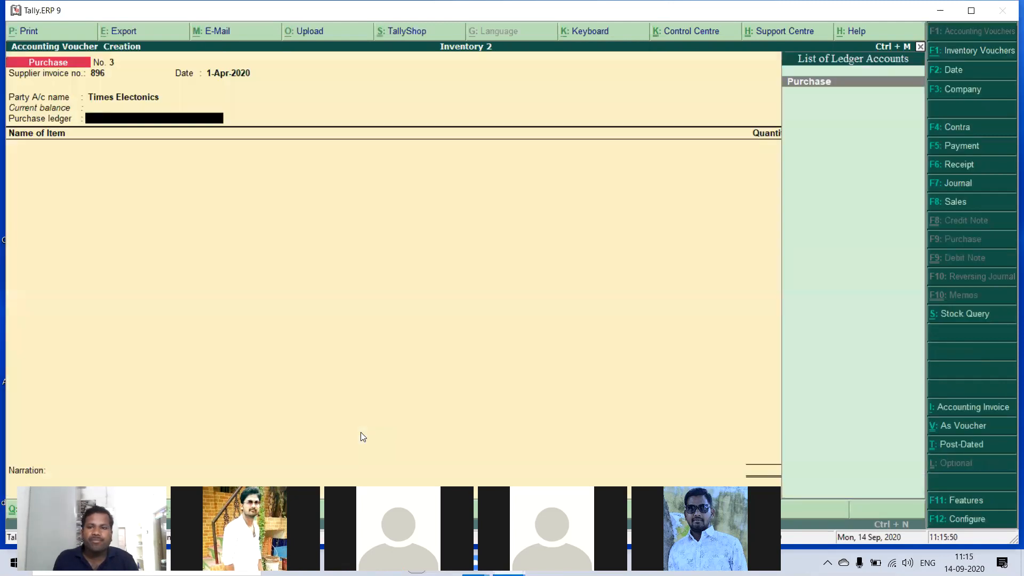
{"action": "key", "text": "Return"}
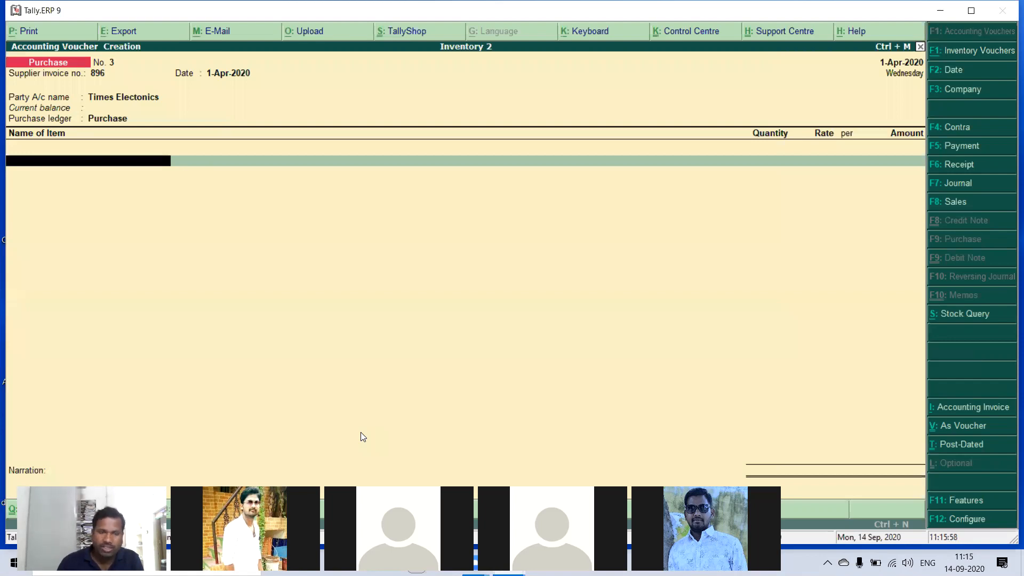
- Add the stock item Onia Ctvs to the purchase voucher with quantity 5 no's at a rate of 12,000
{"action": "type", "text": "O"}
{"action": "key", "text": "Return"}
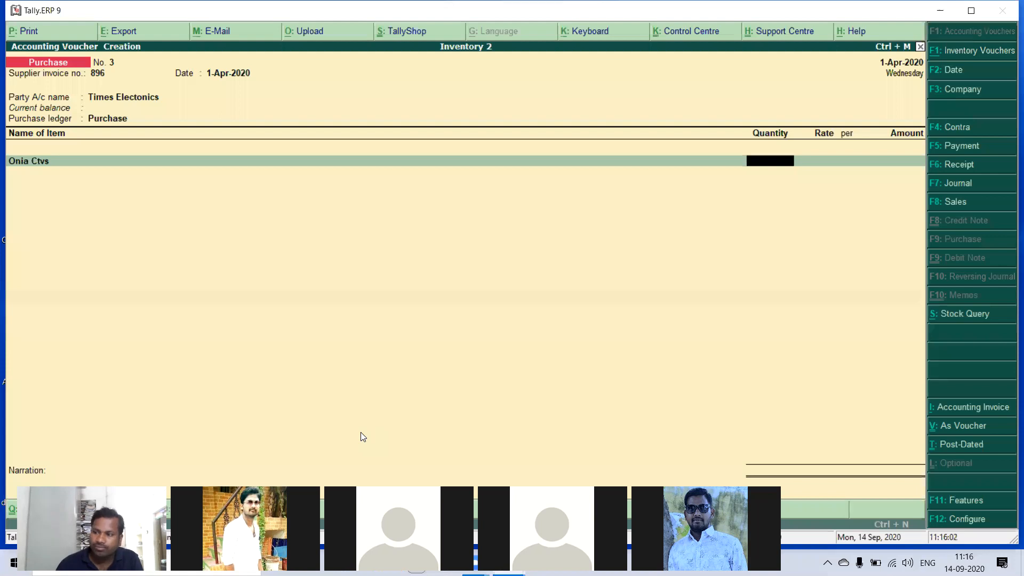
{"action": "type", "text": "5"}
{"action": "key", "text": "Return"}
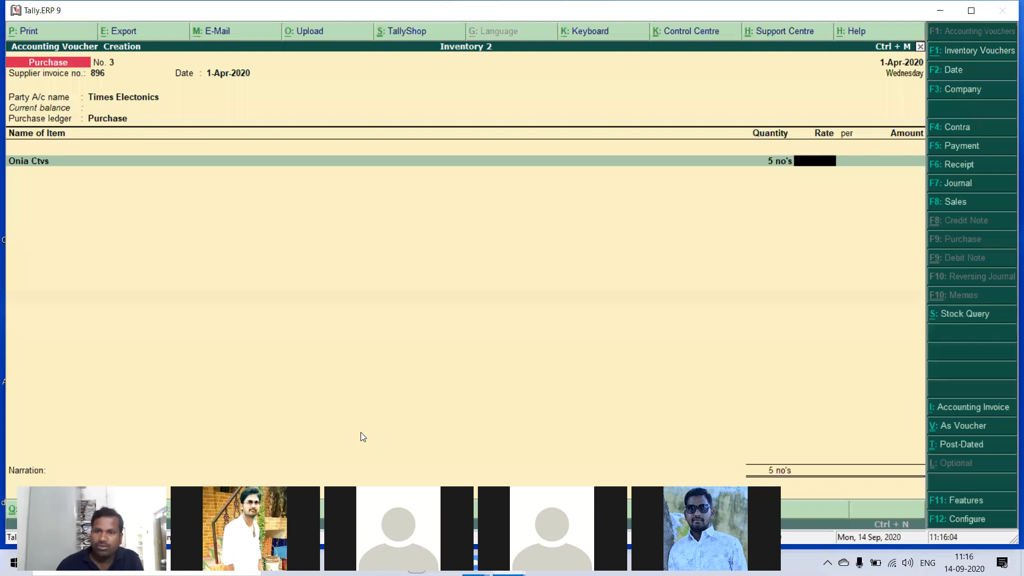
{"action": "type", "text": "12000"}
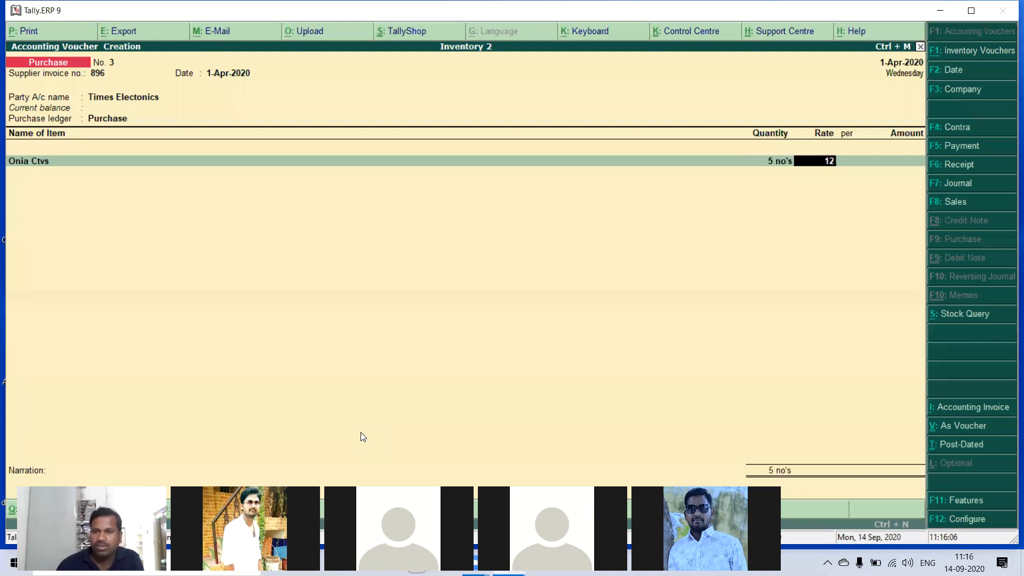
{"action": "key", "text": "Return"}
{"action": "key", "text": "Return"}
{"action": "key", "text": "Return"}
- Close the item list and save the Times Electonics purchase voucher with no narration
{"action": "key", "text": "Return"}
{"action": "key", "text": "Return"}
{"action": "key", "text": "Return"}
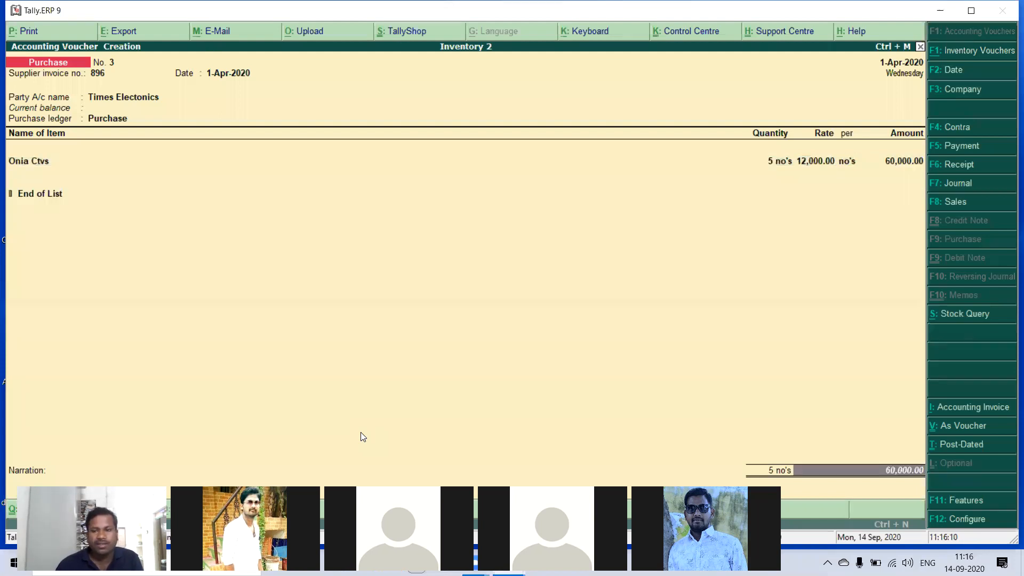
{"action": "key", "text": "Return"}
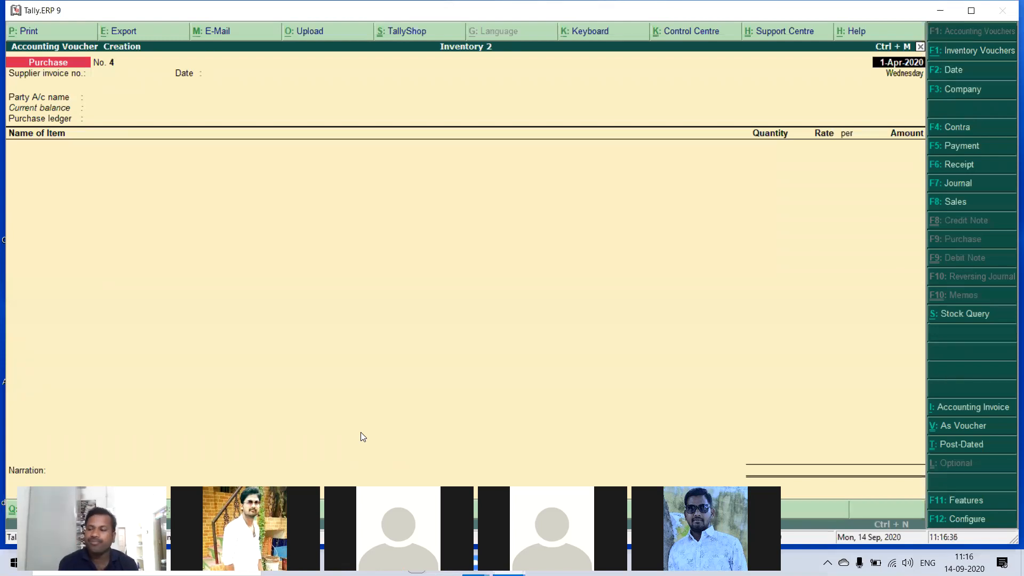
- Switch to a sales voucher dated 1-Apr-2020, leave the reference number blank and choose Cash as the party account
{"action": "key", "text": "Return"}
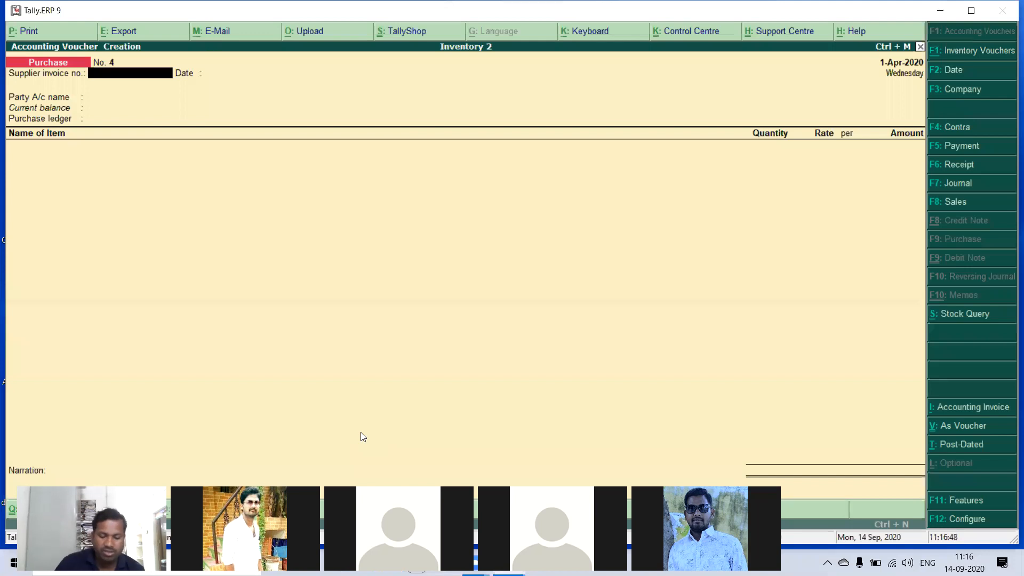
{"action": "key", "text": "F8"}
{"action": "key", "text": "Return"}
{"action": "key", "text": "Return"}
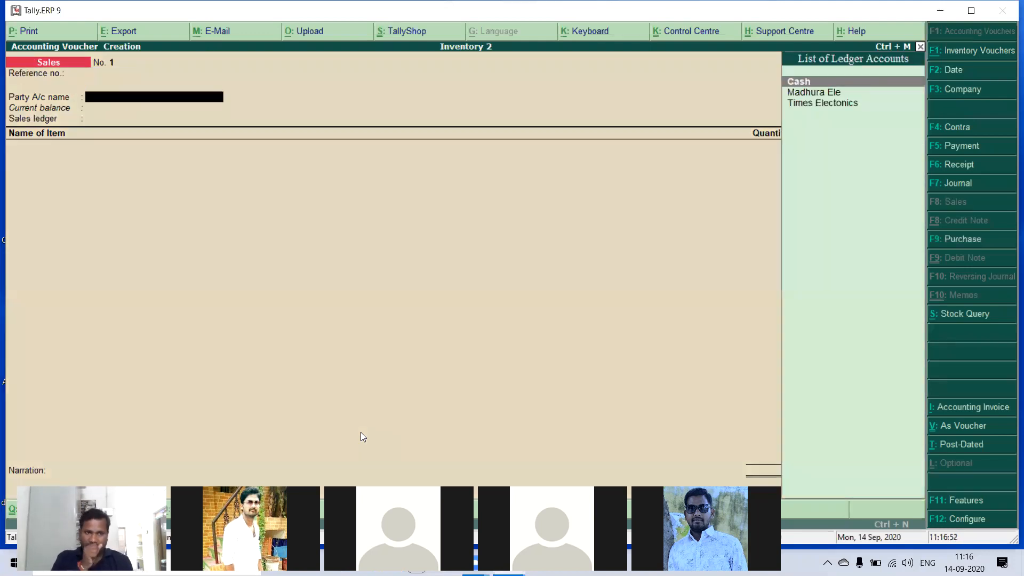
{"action": "key", "text": "Return"}
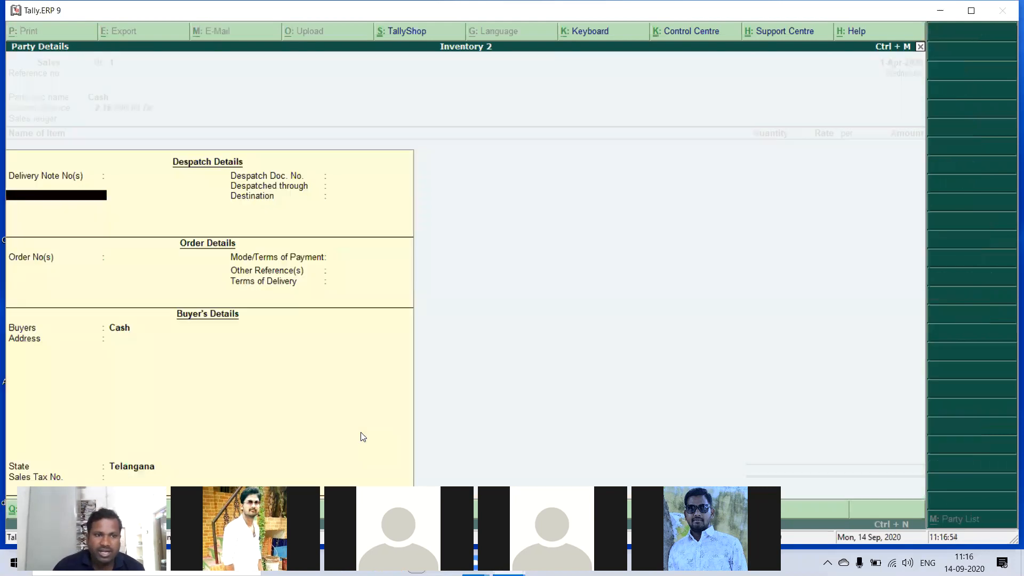
- Leave the despatch and order details blank, accept the default Cash buyer details and set Sales as the sales ledger
{"action": "key", "text": "Return"}
{"action": "key", "text": "Return"}
{"action": "key", "text": "Return"}
{"action": "key", "text": "Return"}
{"action": "key", "text": "Return"}
{"action": "key", "text": "Return"}
{"action": "key", "text": "Return"}
{"action": "key", "text": "Return"}
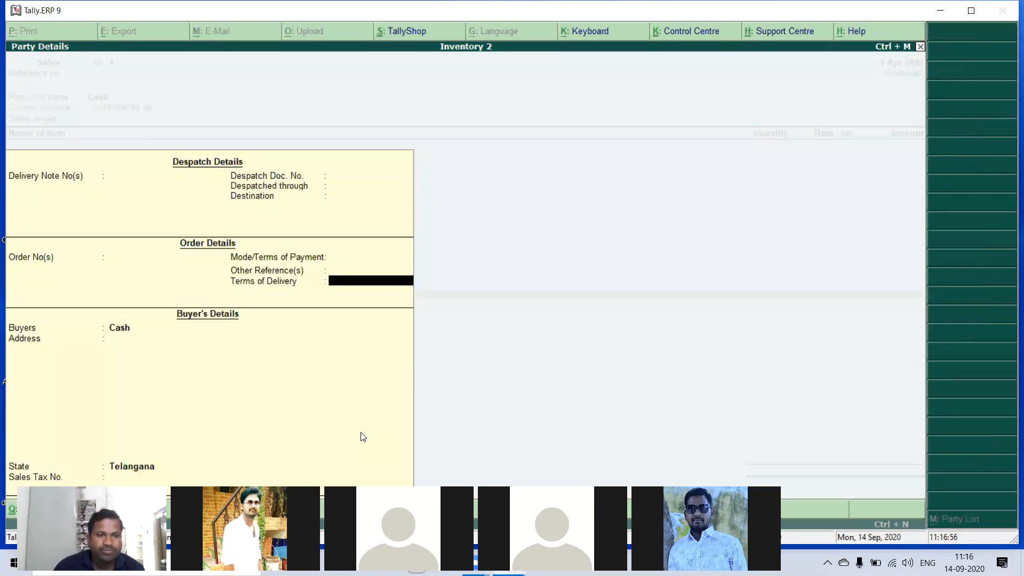
{"action": "key", "text": "Return"}
{"action": "key", "text": "Return"}
{"action": "key", "text": "Return"}
{"action": "key", "text": "Return"}
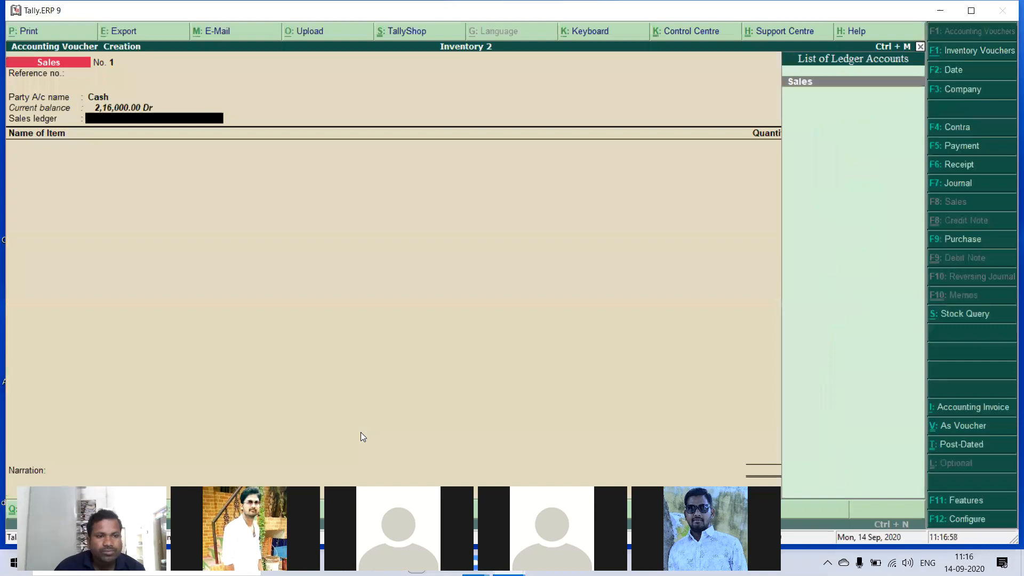
{"action": "key", "text": "Return"}
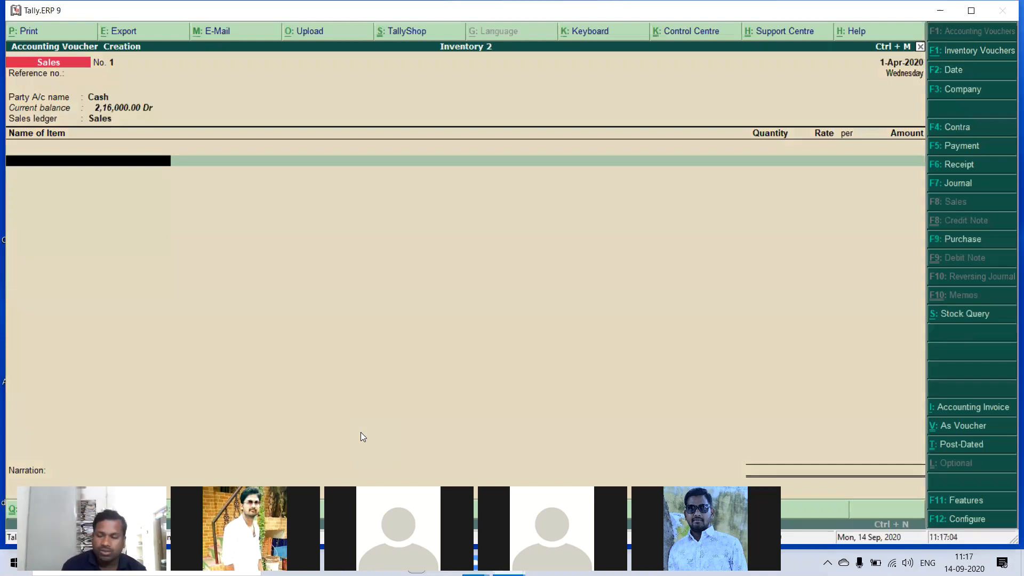
- Add the stock item Philips Ctvs to the sales voucher with quantity 6 no's at a rate of 17,200
{"action": "type", "text": "P"}
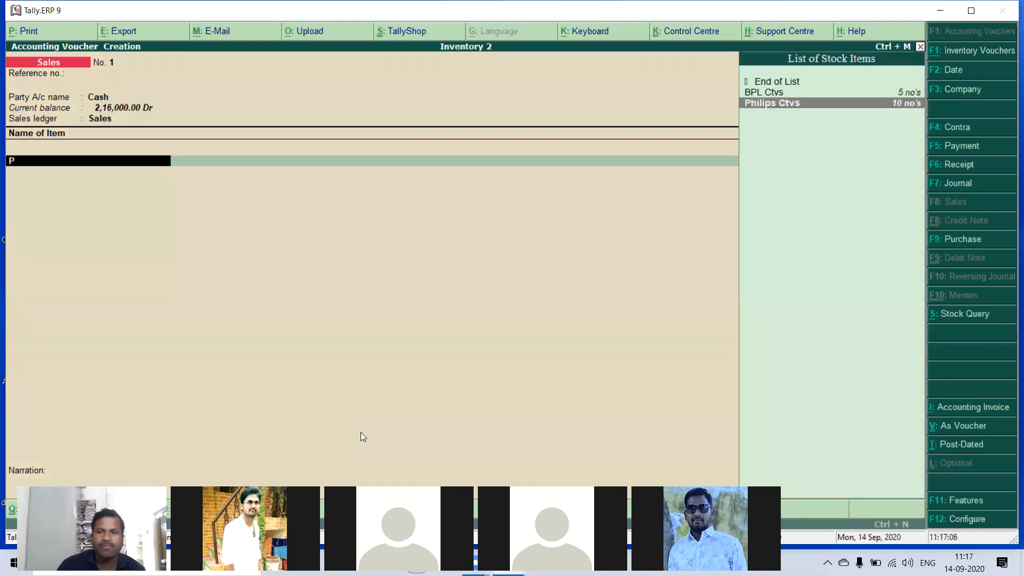
{"action": "key", "text": "Return"}
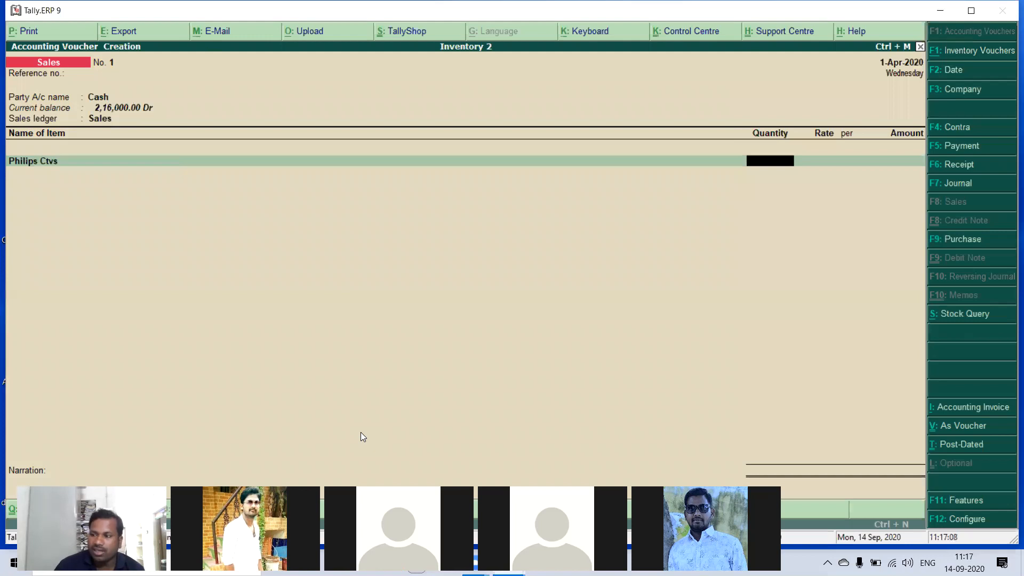
{"action": "type", "text": "6"}
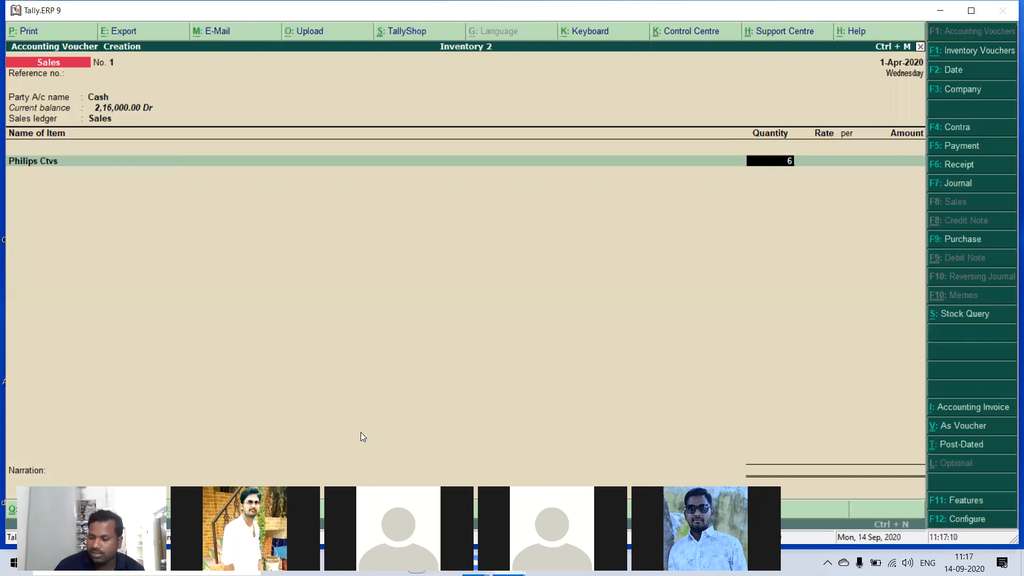
{"action": "key", "text": "Return"}
{"action": "type", "text": "17,200"}
{"action": "key", "text": "Return"}
{"action": "key", "text": "Return"}
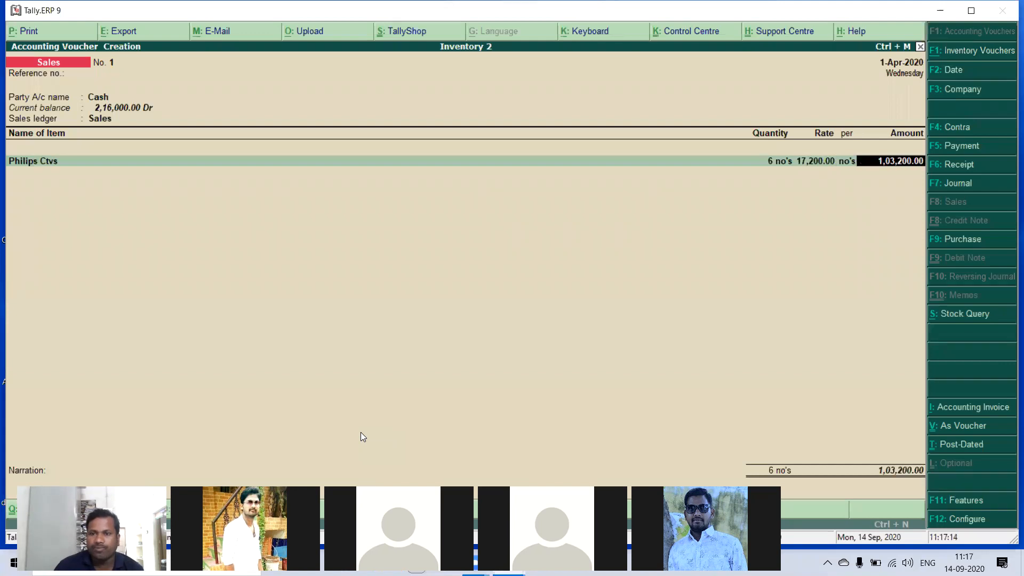
{"action": "key", "text": "Return"}
{"action": "key", "text": "Return"}
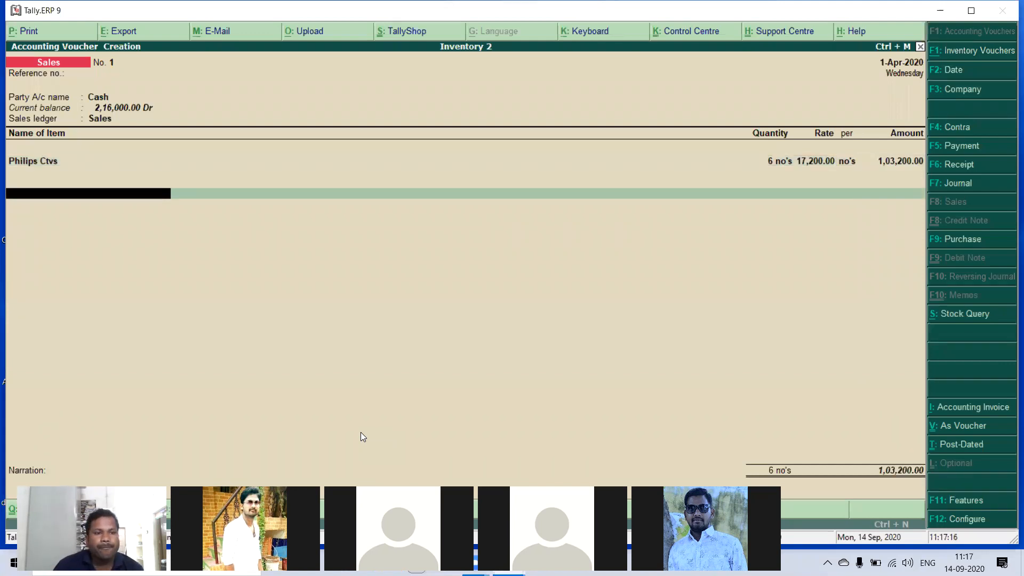
- Close the item list and save the Philips Ctvs cash sales voucher with no narration
{"action": "key", "text": "Return"}
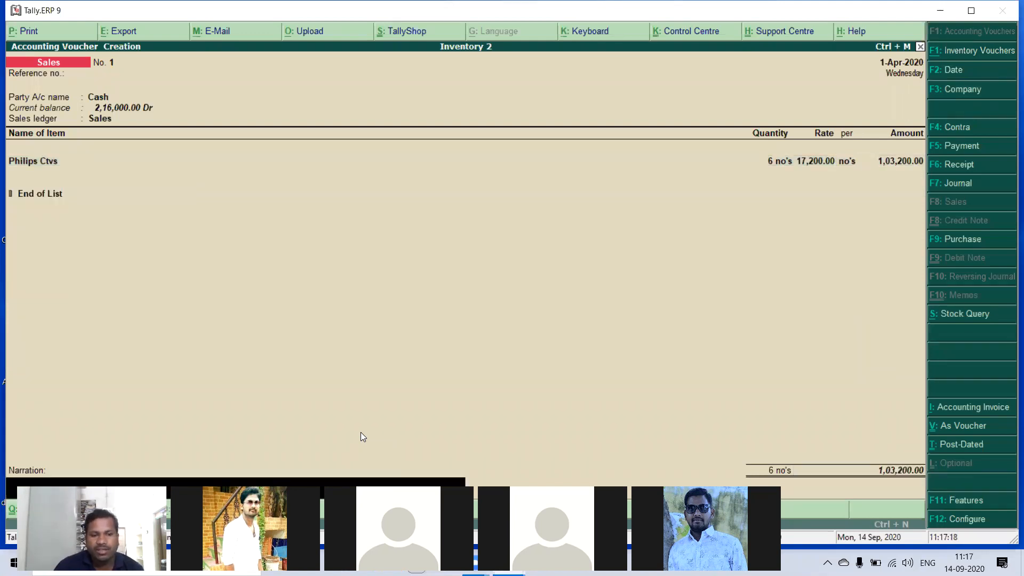
{"action": "key", "text": "Return"}
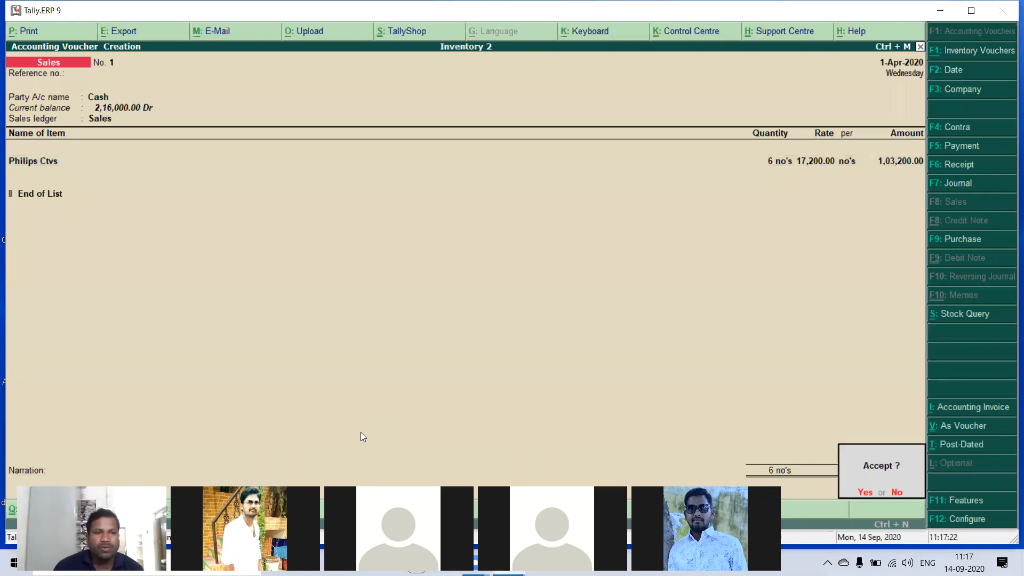
{"action": "key", "text": "Return"}
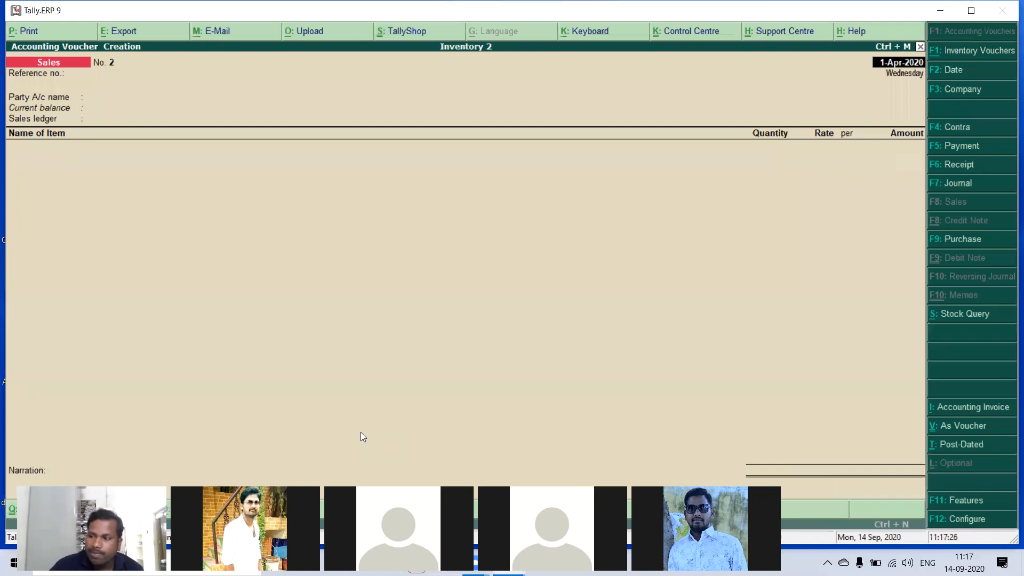
- In the next sales voucher, choose Cash as the party with default party details and set Sales as the sales ledger
{"action": "key", "text": "Return"}
{"action": "key", "text": "Return"}
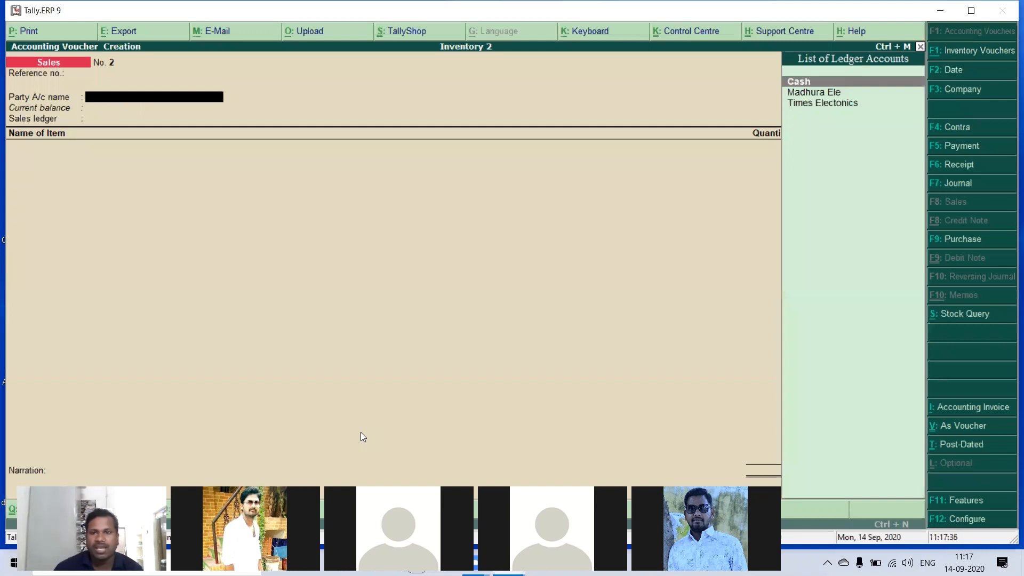
{"action": "key", "text": "Return"}
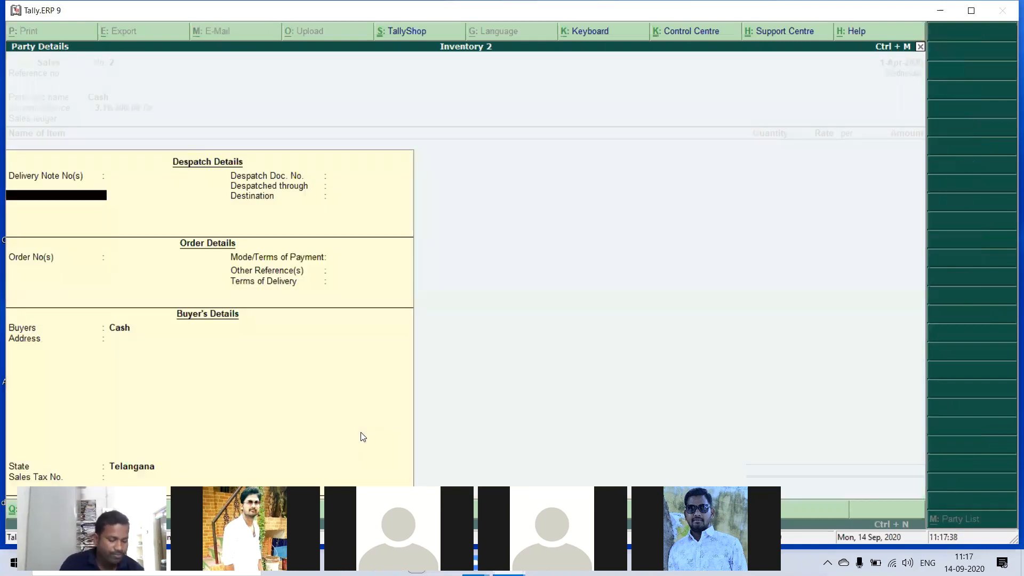
{"action": "key", "text": "ctrl+a"}
{"action": "key", "text": "Return"}
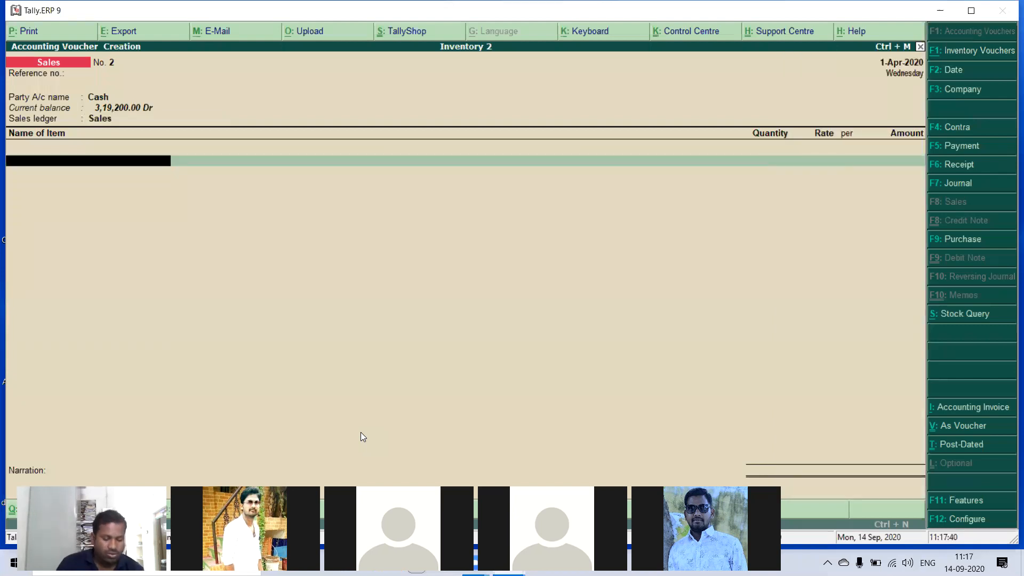
- Add the stock item BPL Ctvs to the sales voucher with quantity 5 no's at a rate of 13,500
{"action": "type", "text": "B"}
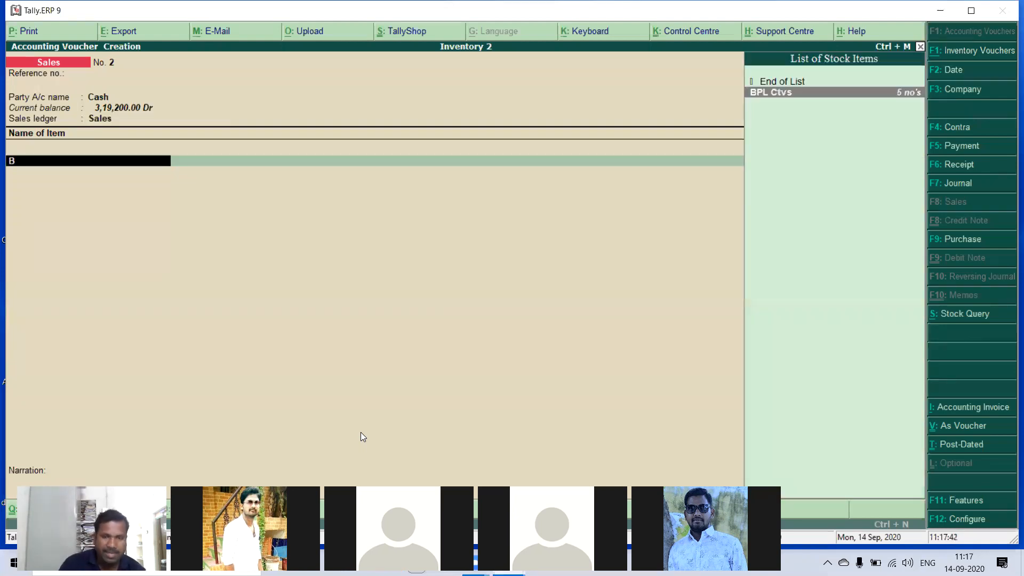
{"action": "key", "text": "Return"}
{"action": "type", "text": "5"}
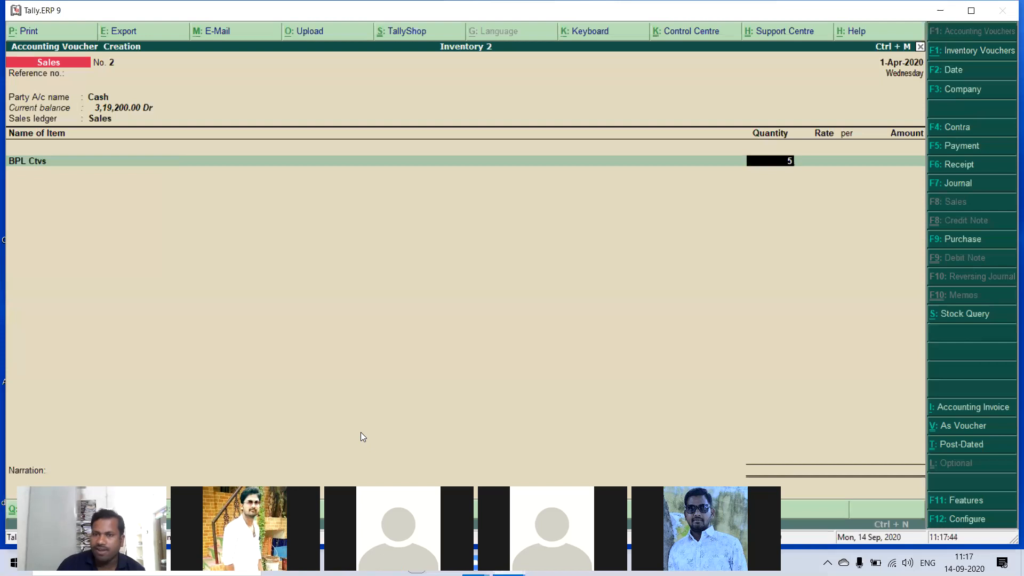
{"action": "key", "text": "Return"}
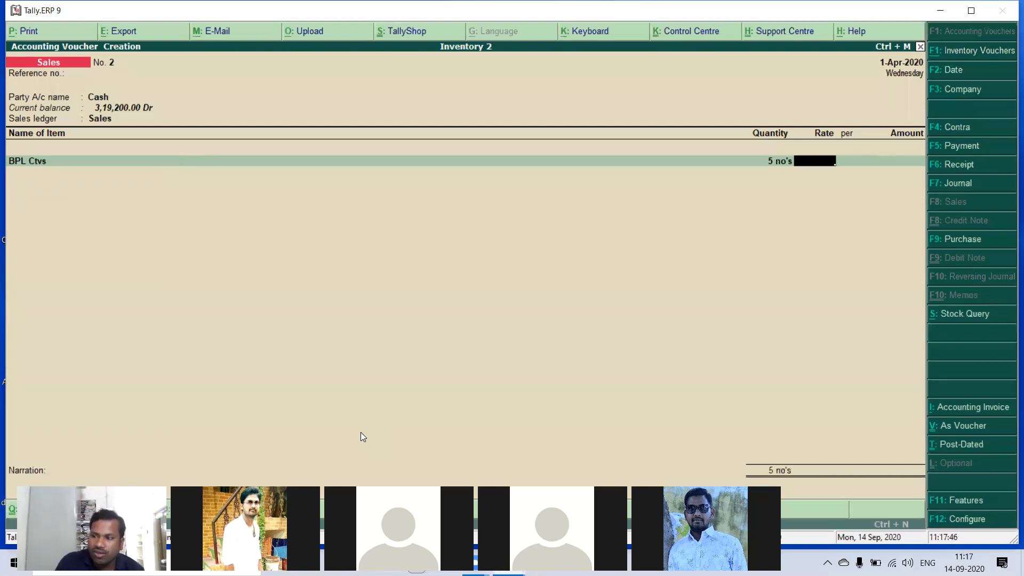
{"action": "type", "text": "13500"}
{"action": "key", "text": "Return"}
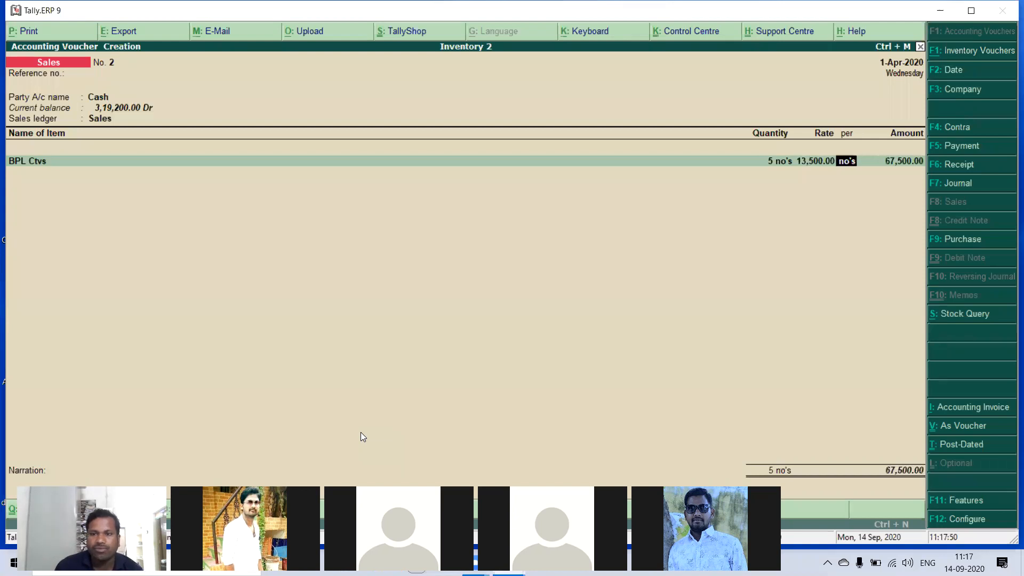
{"action": "key", "text": "Return"}
{"action": "key", "text": "Return"}
- Close the item list and save the BPL Ctvs cash sales voucher with no narration
{"action": "key", "text": "Return"}
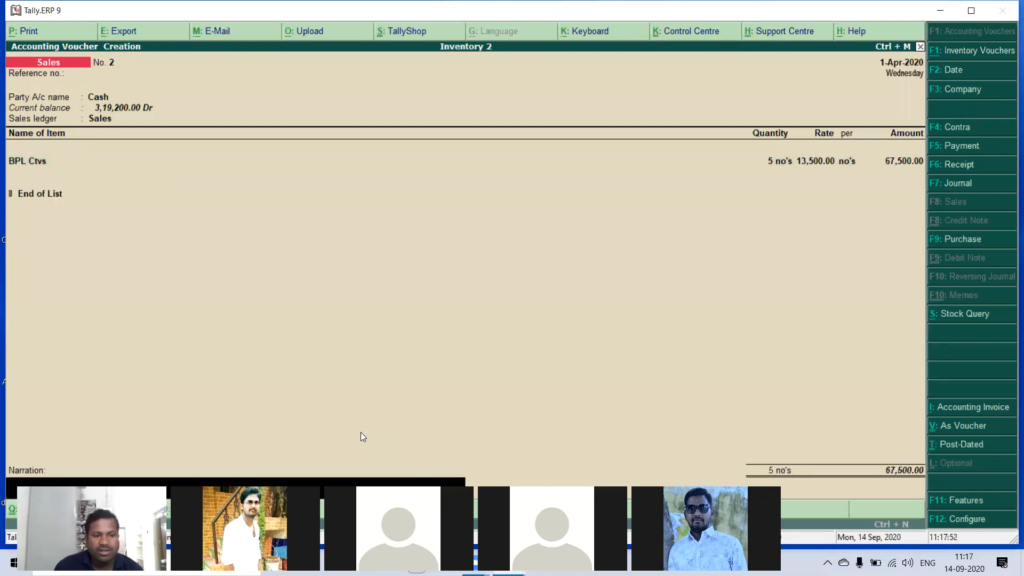
{"action": "key", "text": "Return"}
{"action": "key", "text": "Return"}
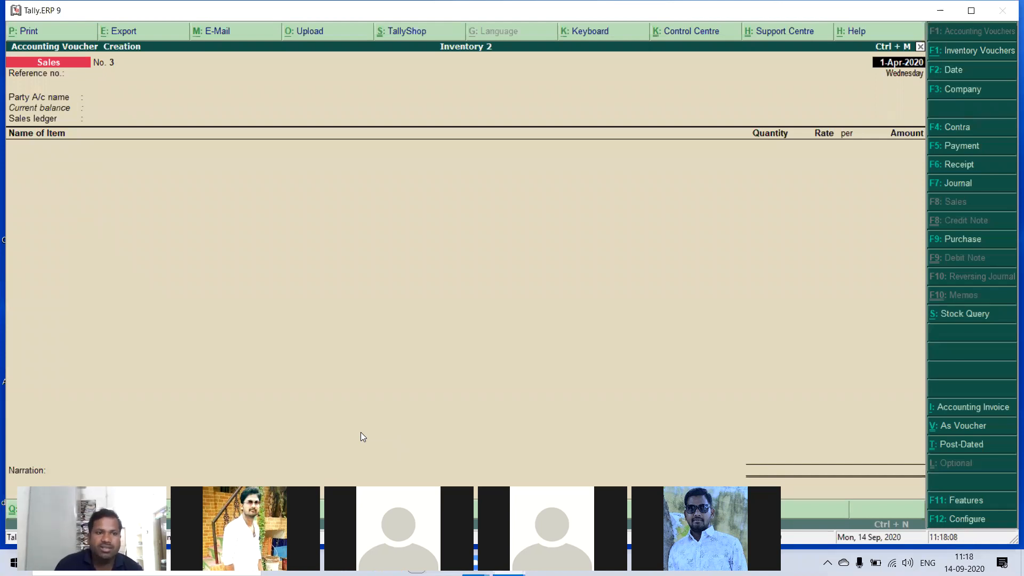
- From the new sales voucher's party field, create a ledger named Indrani Ele under the Sundry Debtors group
{"action": "key", "text": "Return"}
{"action": "key", "text": "Return"}
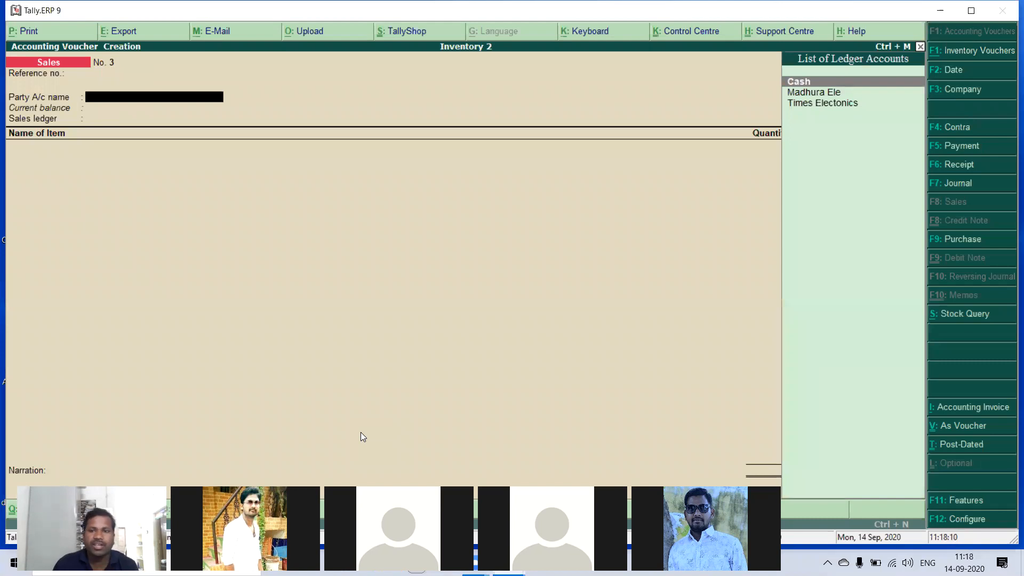
{"action": "key", "text": "alt+c"}
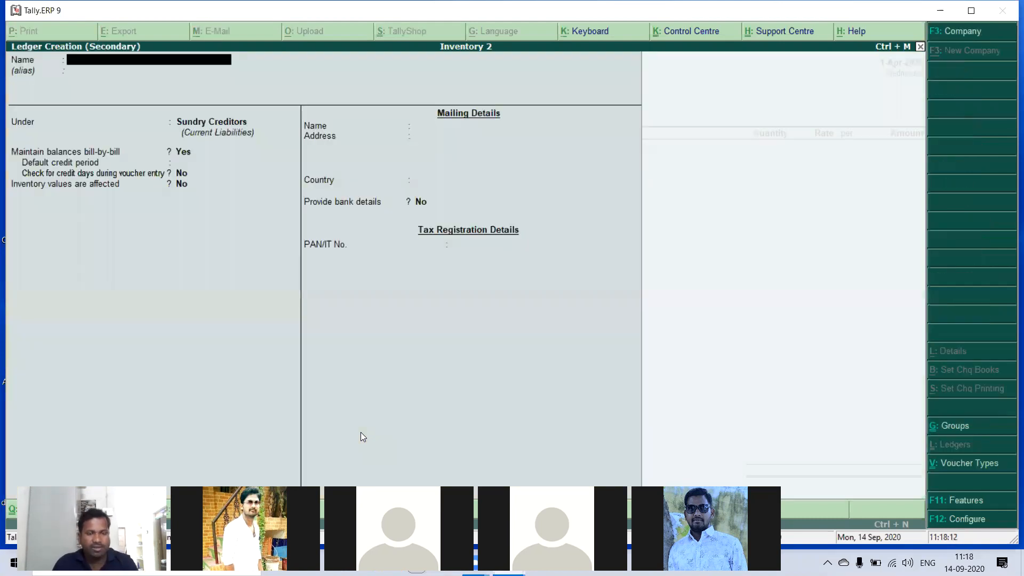
{"action": "type", "text": "dra"}
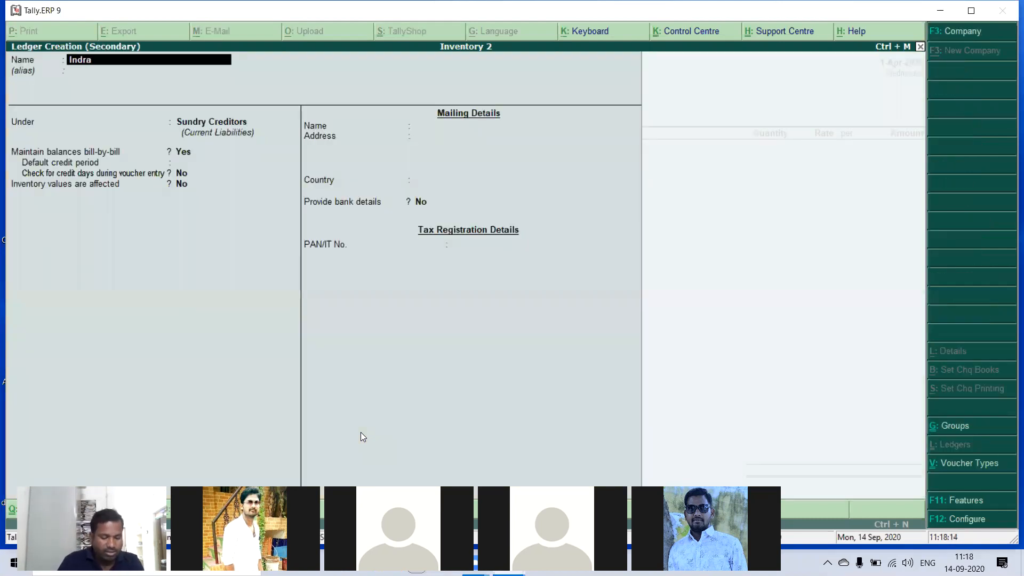
{"action": "type", "text": "ni Ele"}
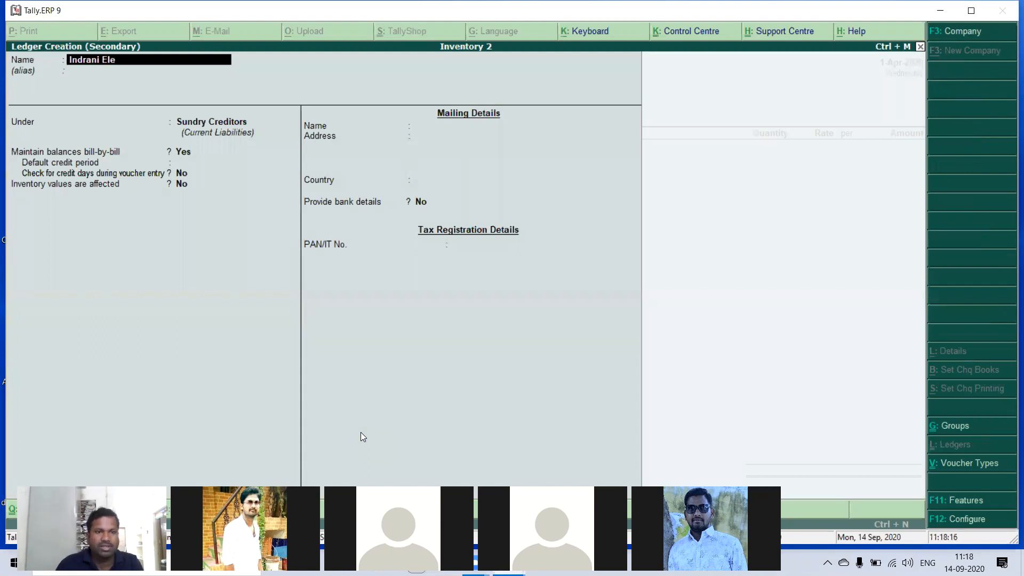
{"action": "key", "text": "Return"}
{"action": "key", "text": "Return"}
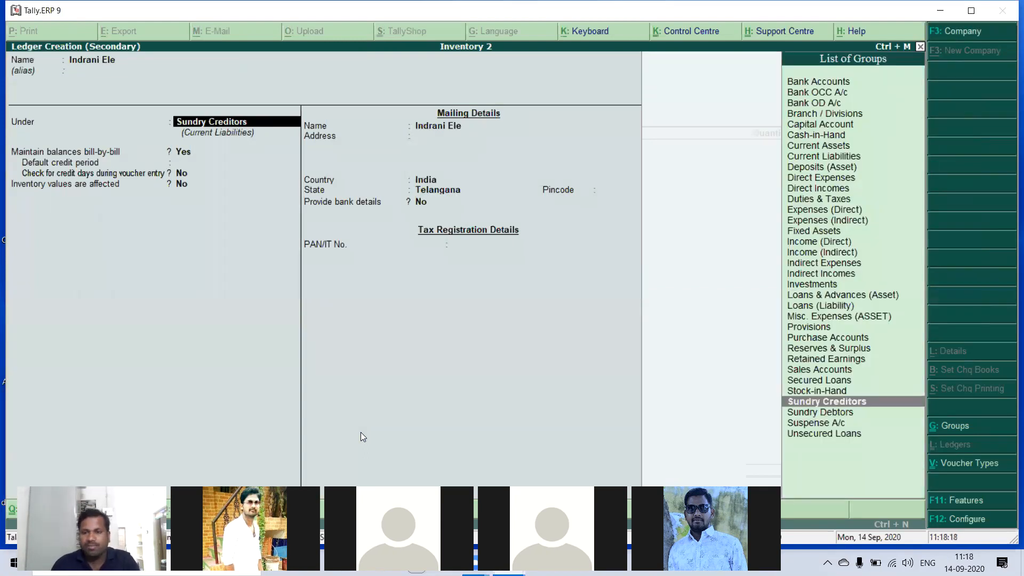
{"action": "key", "text": "Down"}
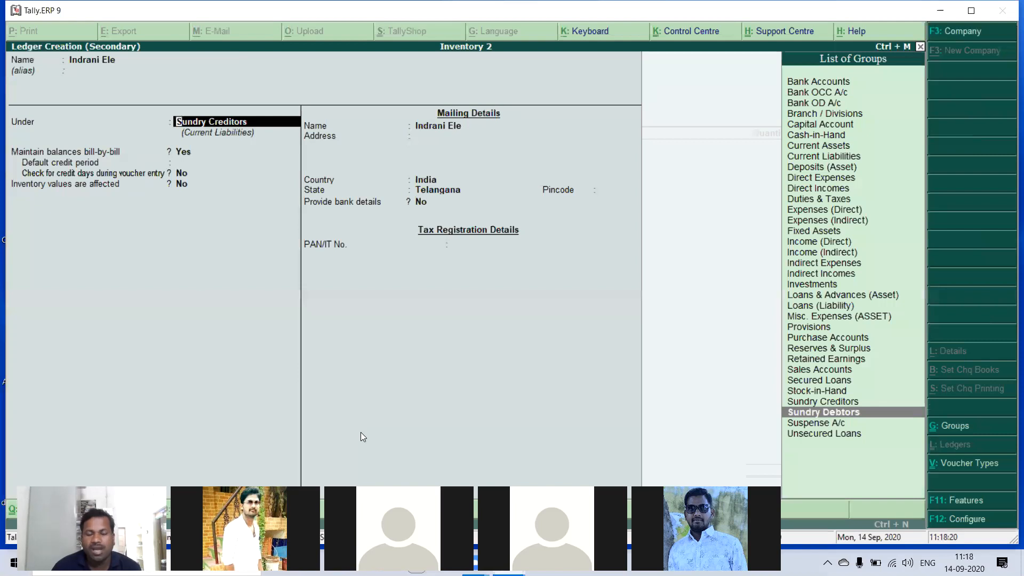
{"action": "key", "text": "Return"}
- Keep the default balance, mailing and tax details for the Indrani Ele ledger and save it
{"action": "key", "text": "Return"}
{"action": "key", "text": "Return"}
{"action": "key", "text": "Return"}
{"action": "key", "text": "Return"}
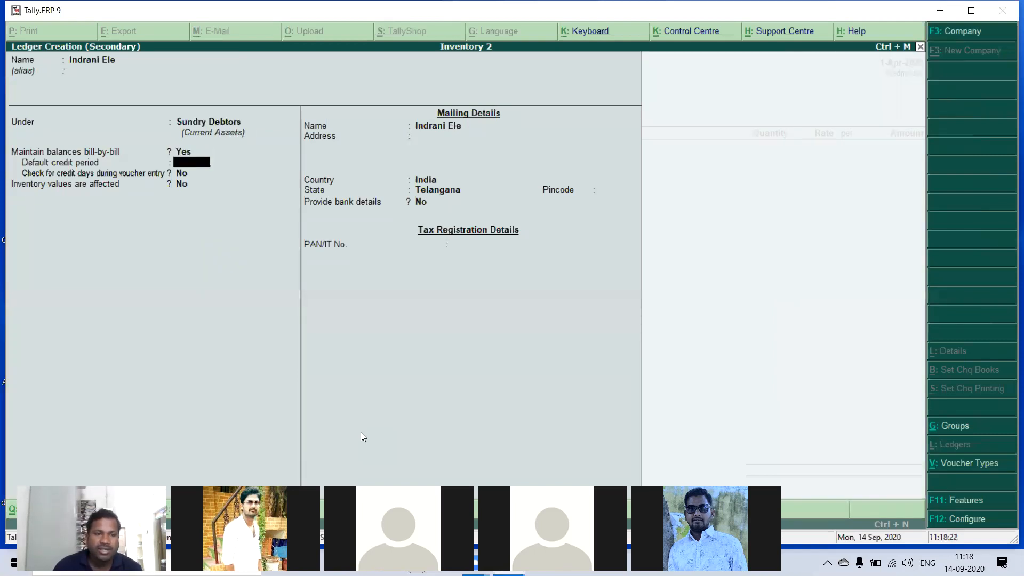
{"action": "key", "text": "Return"}
{"action": "key", "text": "Return"}
{"action": "key", "text": "Return"}
{"action": "key", "text": "Return"}
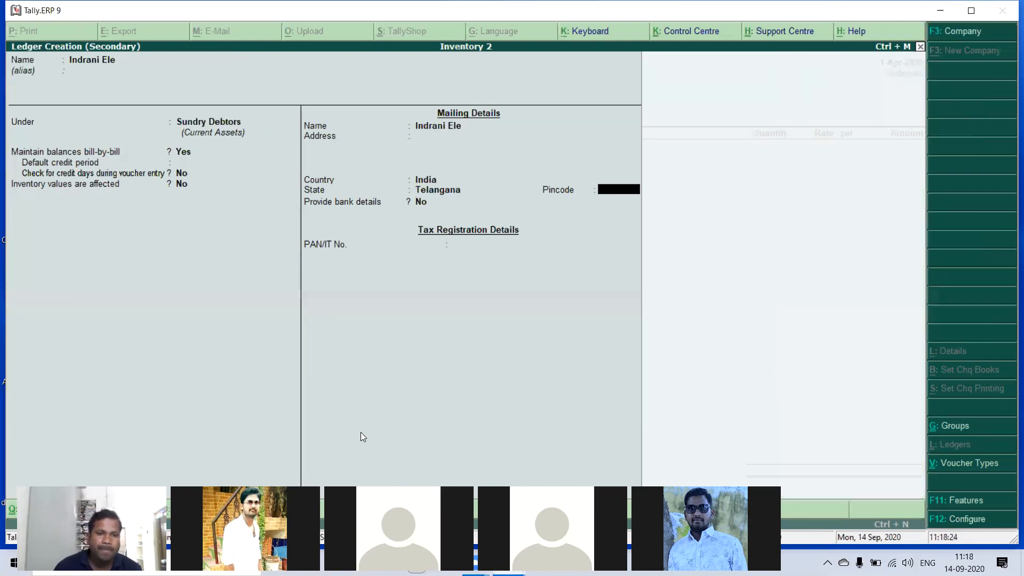
{"action": "key", "text": "Return"}
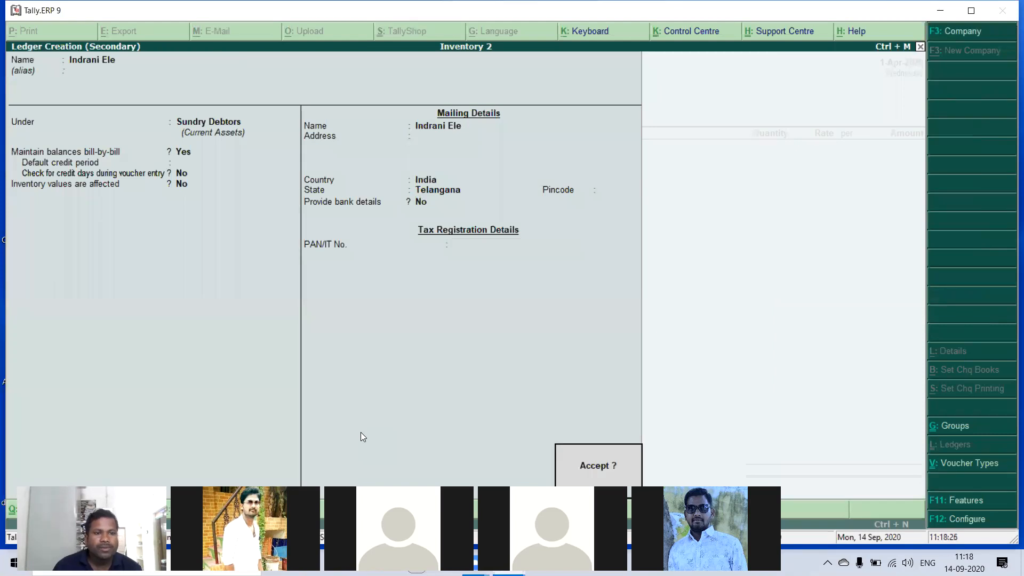
{"action": "key", "text": "Return"}
- Accept Indrani Ele's default despatch, order and buyer details and set Sales as the sales ledger
{"action": "key", "text": "Return"}
{"action": "key", "text": "Return"}
{"action": "key", "text": "Return"}
{"action": "key", "text": "Return"}
{"action": "key", "text": "Return"}
{"action": "key", "text": "Return"}
{"action": "key", "text": "Return"}
{"action": "key", "text": "Return"}
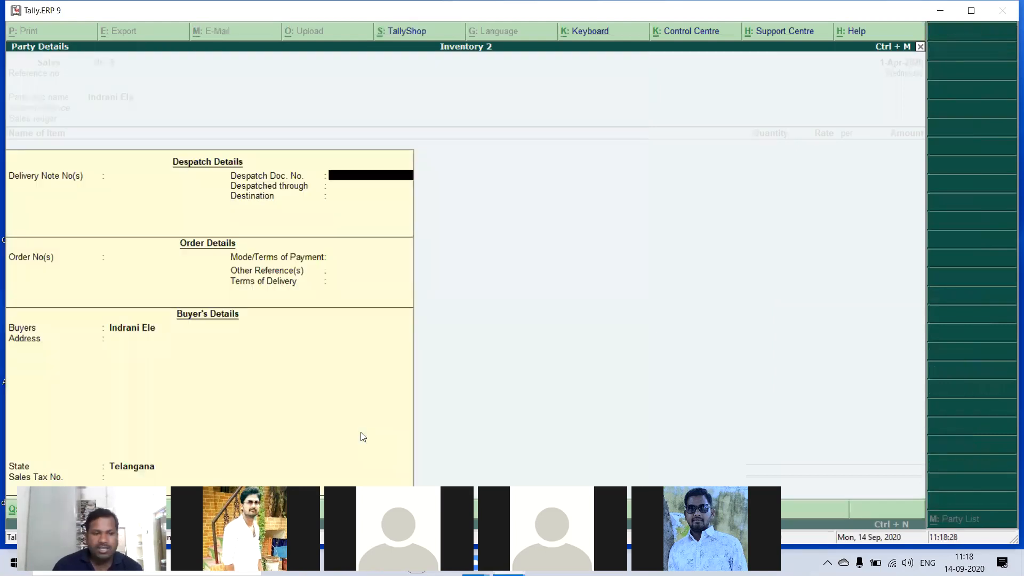
{"action": "key", "text": "Return"}
{"action": "key", "text": "Return"}
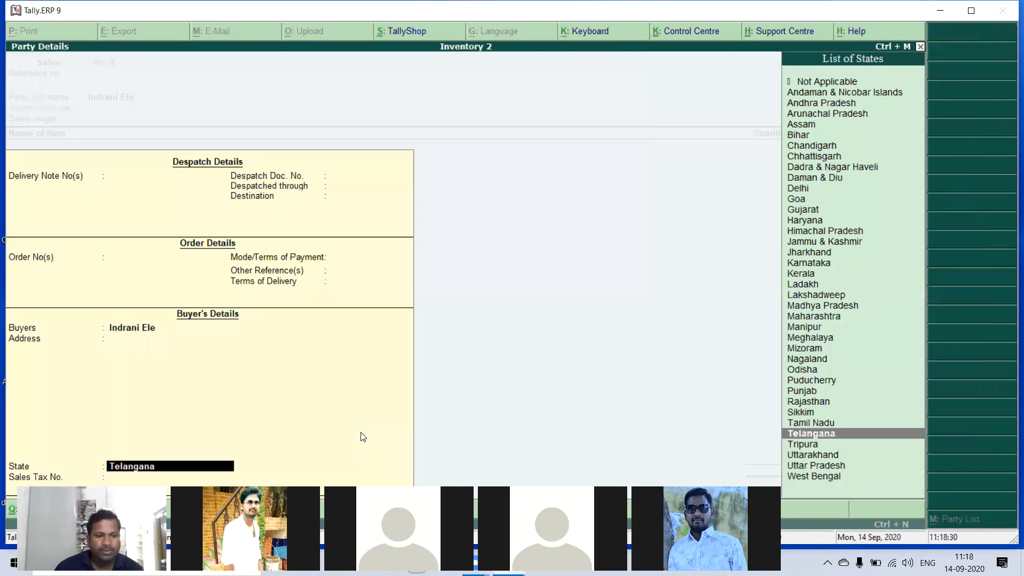
{"action": "key", "text": "Return"}
{"action": "key", "text": "Return"}
{"action": "key", "text": "Return"}
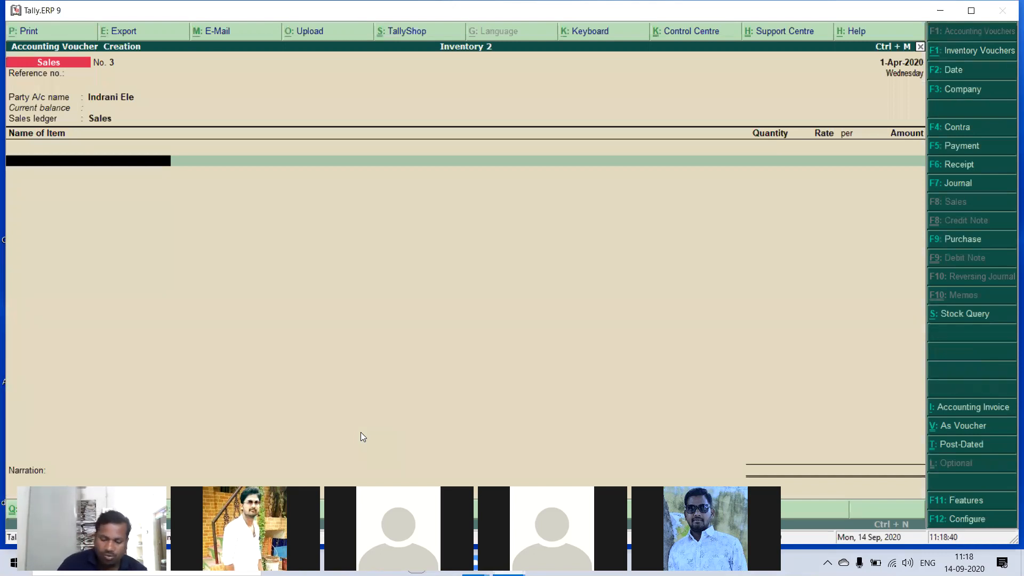
- Add the stock item Onia Ctvs to the sales voucher with quantity 4 no's at a rate of 12,500
{"action": "type", "text": "o"}
{"action": "key", "text": "Return"}
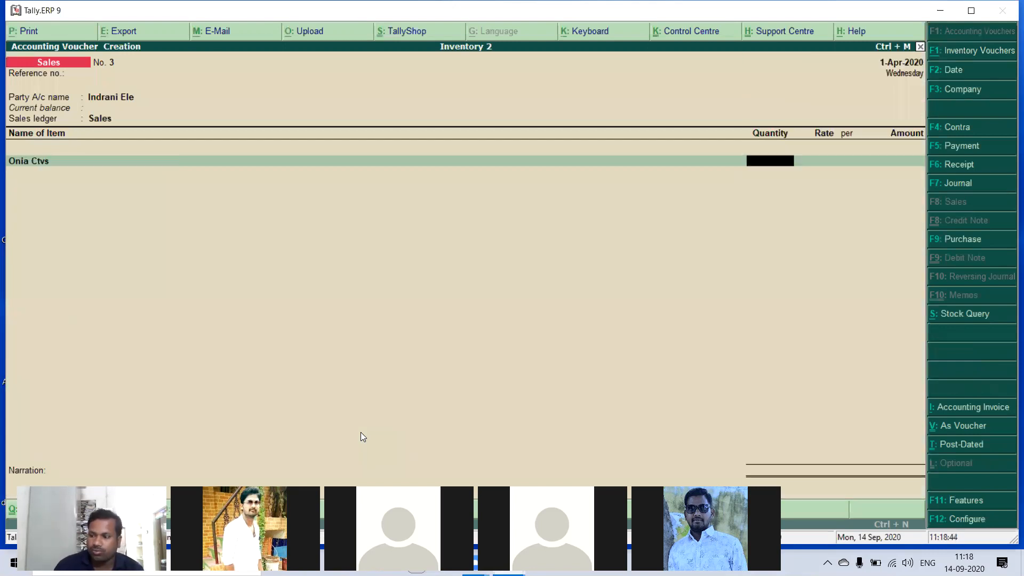
{"action": "type", "text": "4"}
{"action": "key", "text": "Return"}
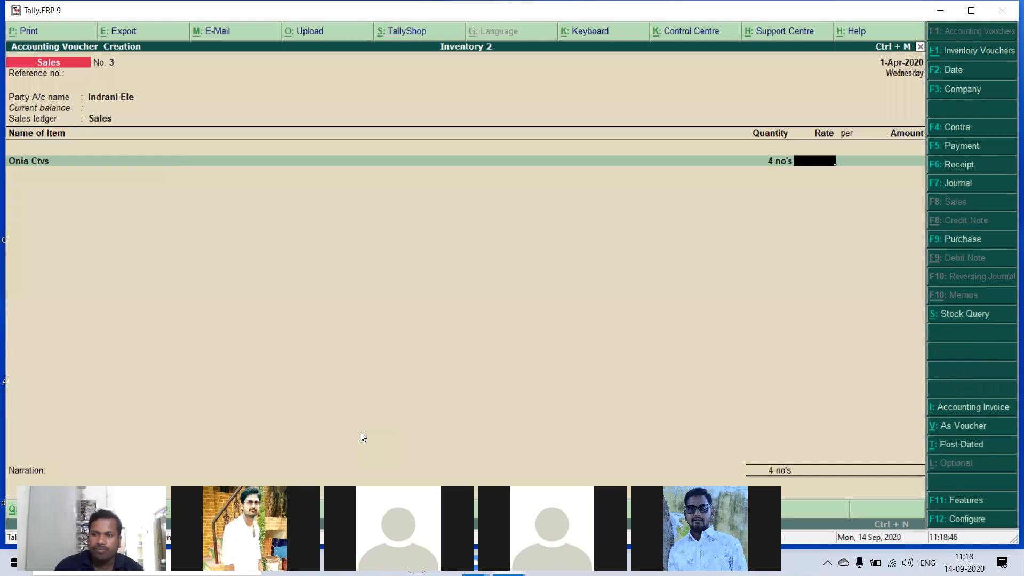
{"action": "type", "text": "12500"}
{"action": "key", "text": "Return"}
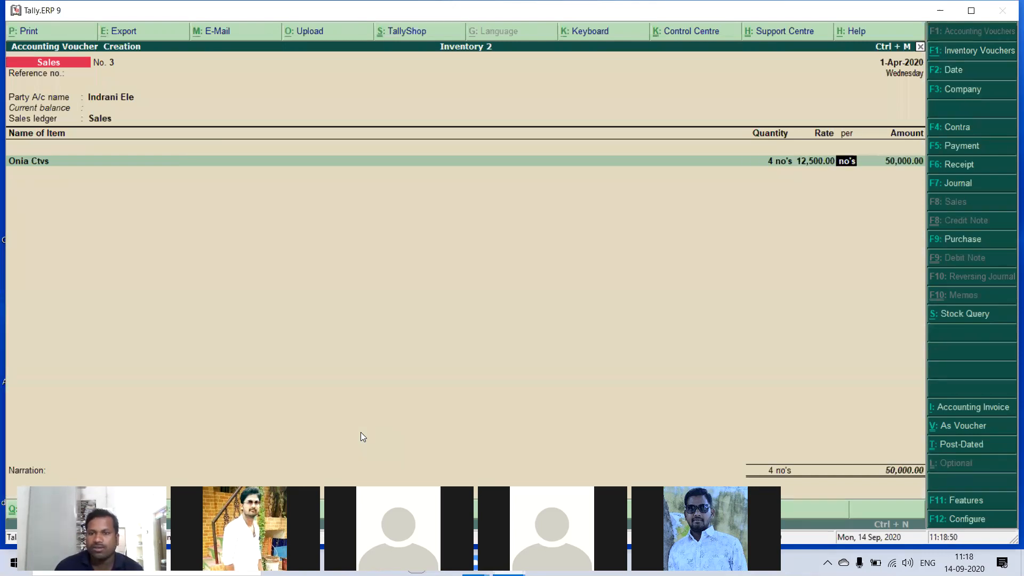
{"action": "key", "text": "Return"}
{"action": "key", "text": "Return"}
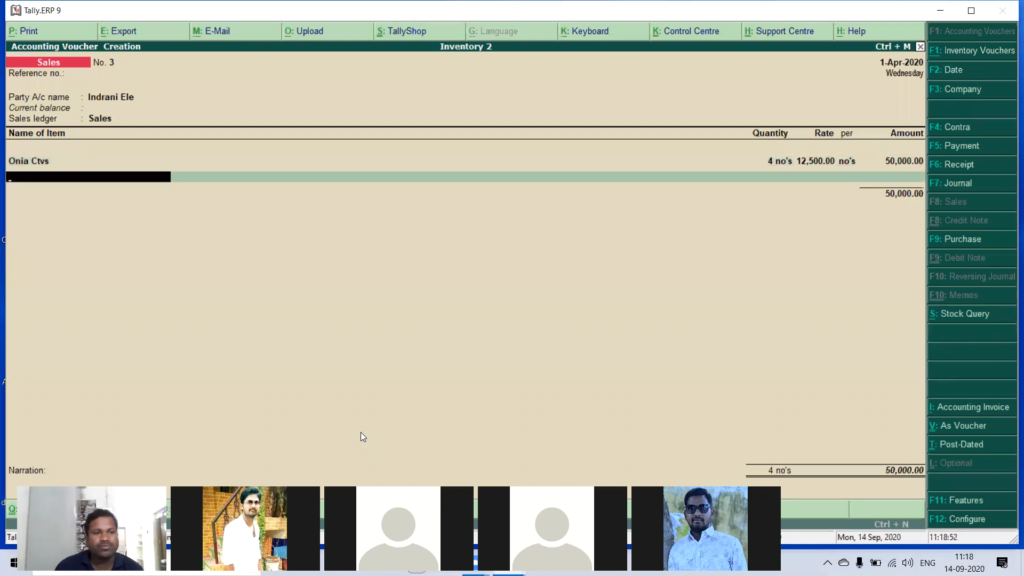
- Close the item list and save the Indrani Ele credit sales voucher with no narration
{"action": "key", "text": "Return"}
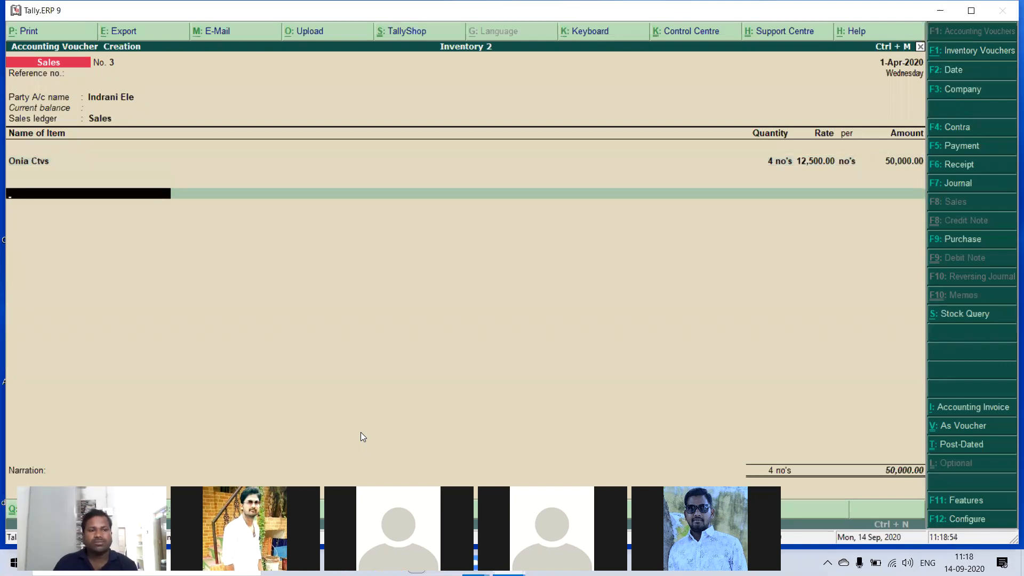
{"action": "key", "text": "Return"}
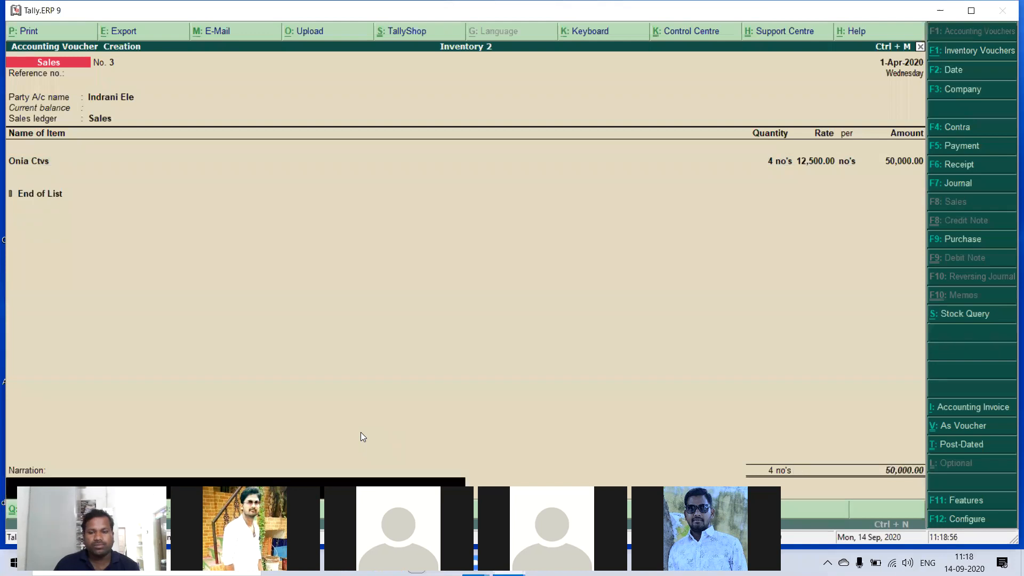
{"action": "key", "text": "Return"}
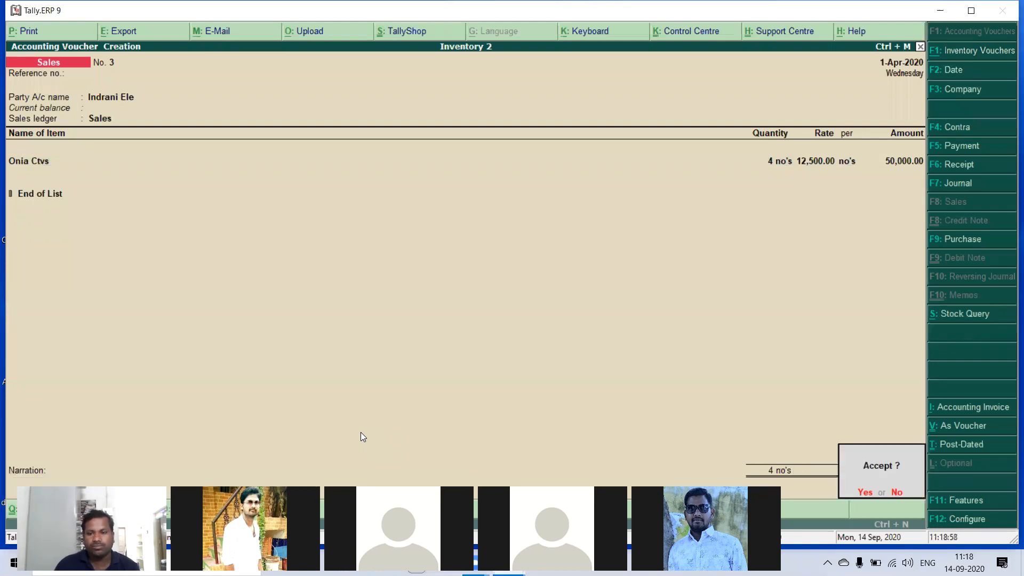
{"action": "key", "text": "Return"}
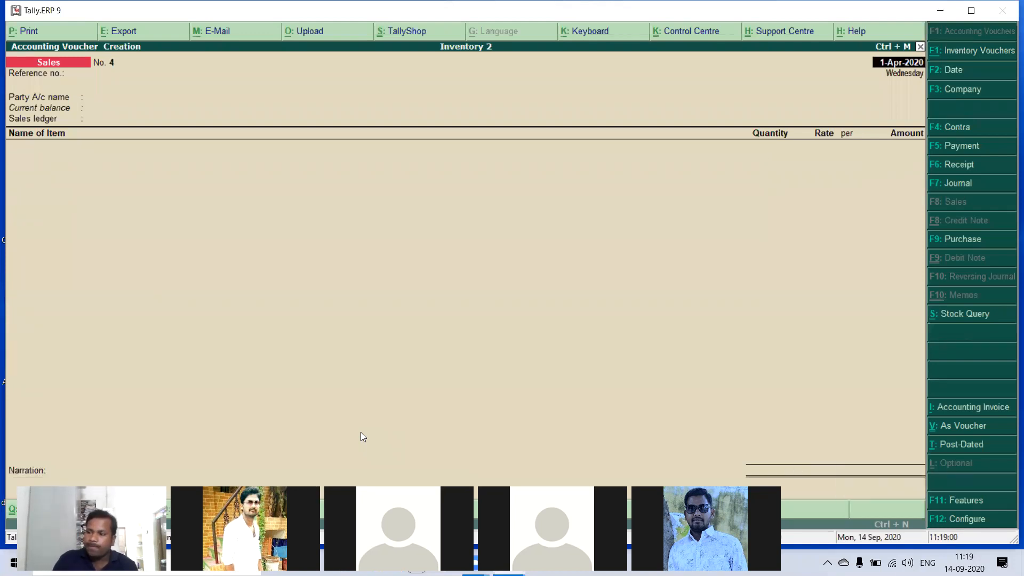
- Record a payment voucher debiting Generela Ex 1,200 and crediting Cash, and save it with no narration
{"action": "key", "text": "F5"}
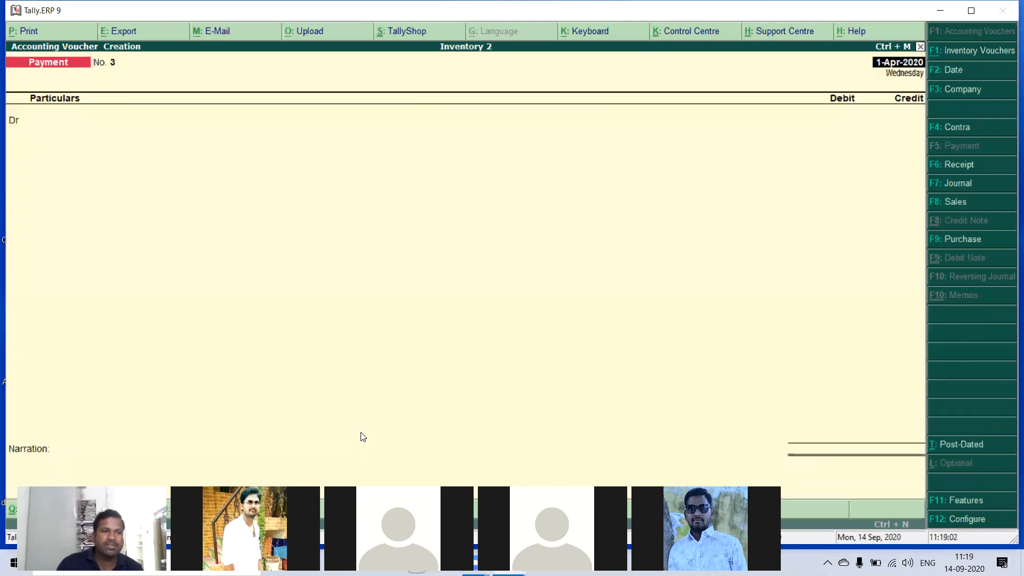
{"action": "type", "text": "Ge"}
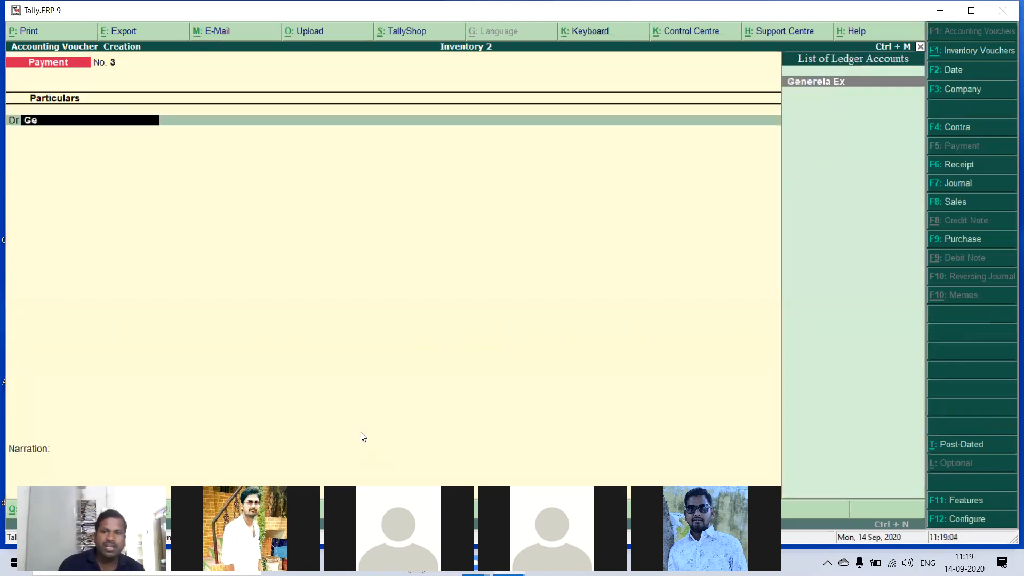
{"action": "key", "text": "Return"}
{"action": "type", "text": "1200"}
{"action": "key", "text": "Return"}
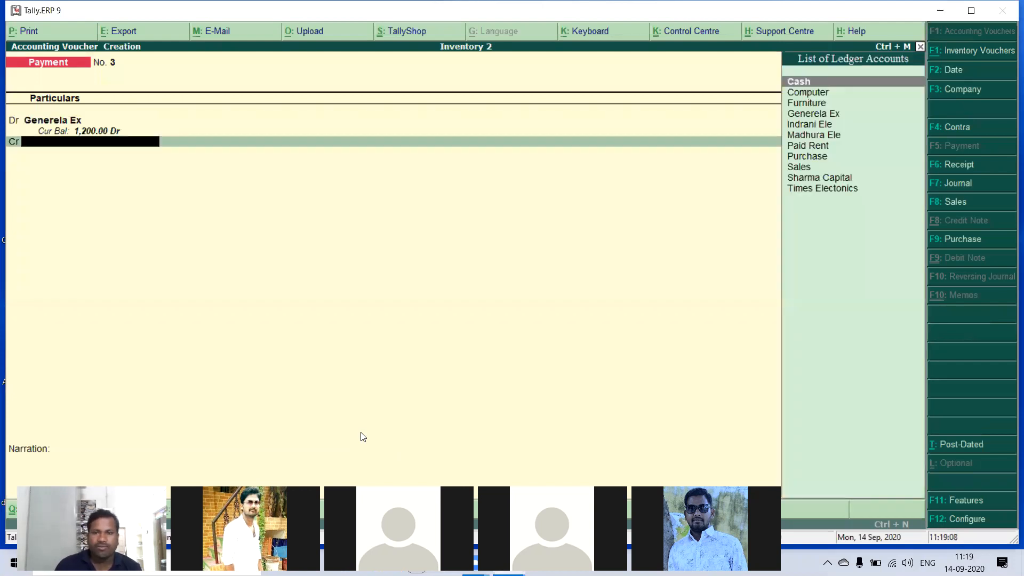
{"action": "key", "text": "Return"}
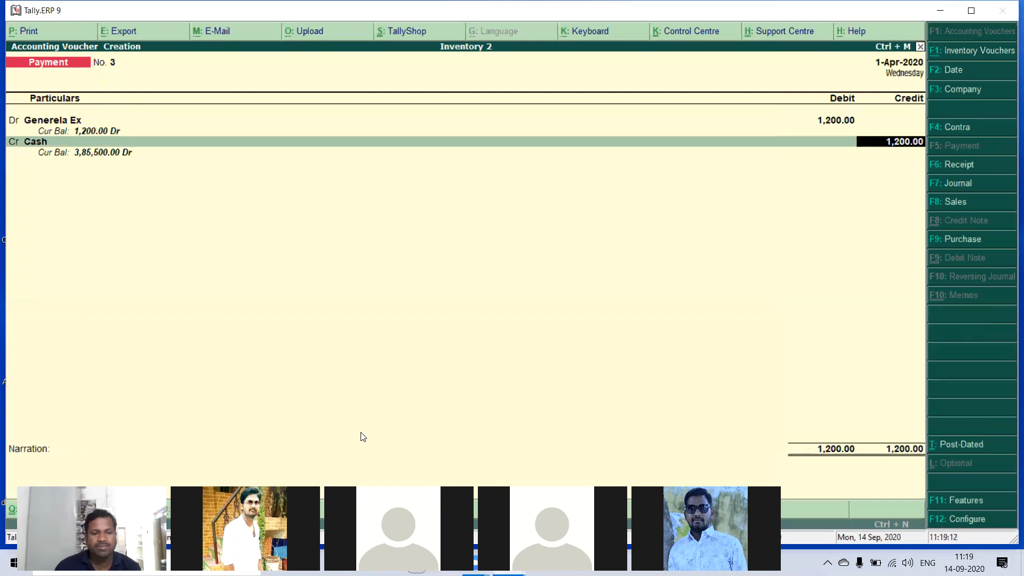
{"action": "key", "text": "Return"}
{"action": "key", "text": "Return"}
{"action": "key", "text": "Return"}
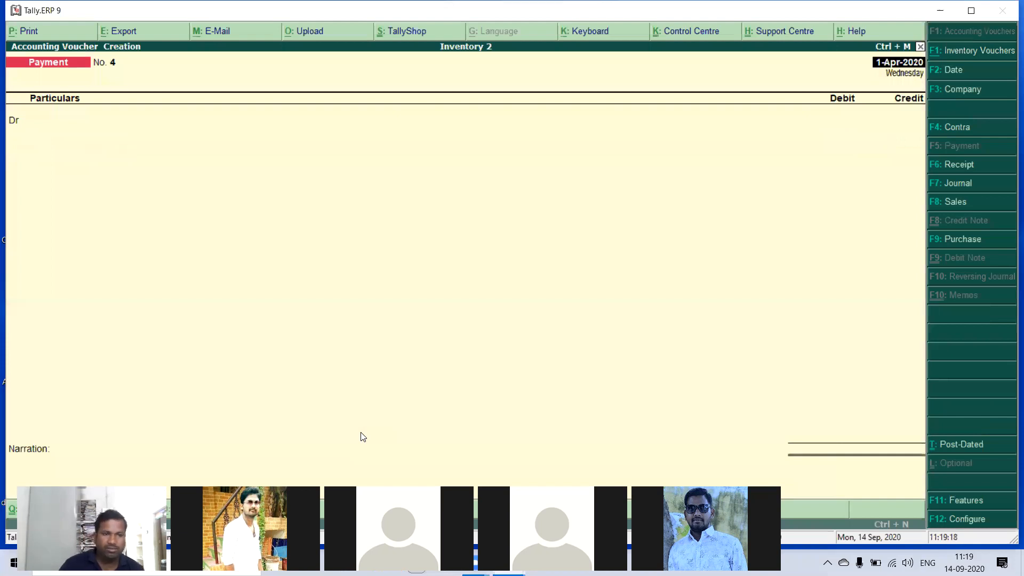
- Record a payment voucher debiting Paid Rent 1,500 and crediting Cash, and save it with no narration
{"action": "key", "text": "Return"}
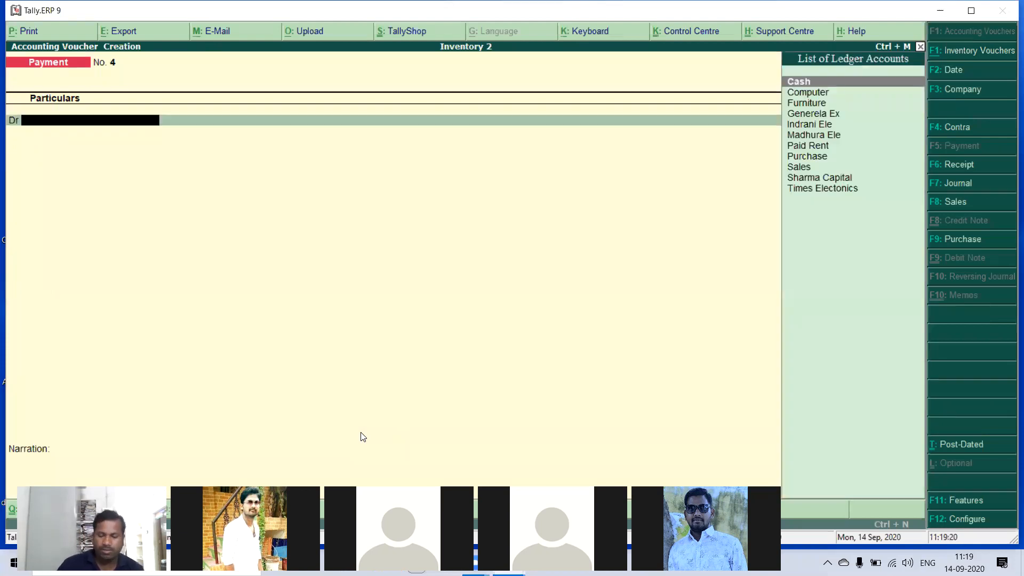
{"action": "type", "text": "Pa"}
{"action": "key", "text": "Return"}
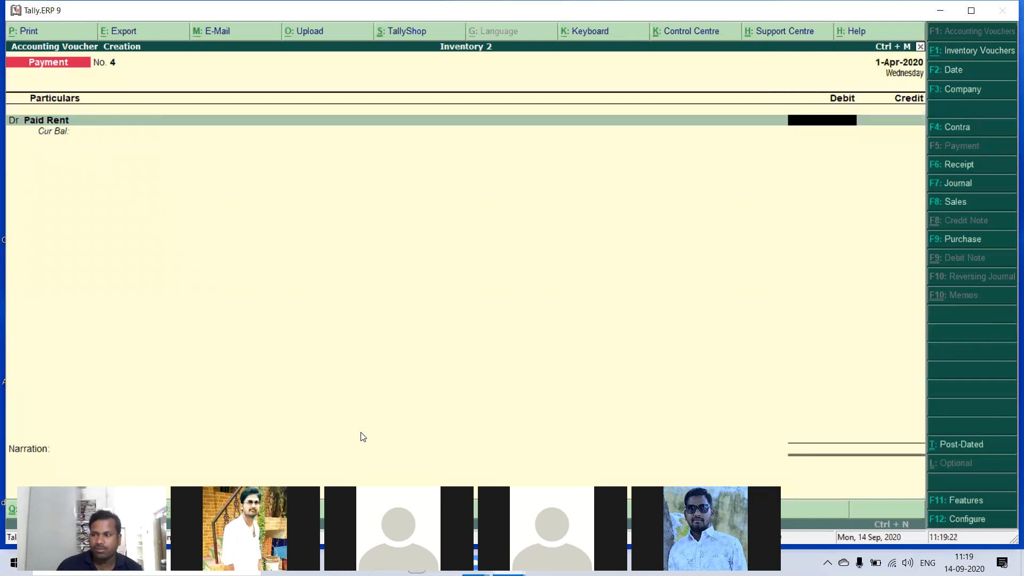
{"action": "type", "text": "1500"}
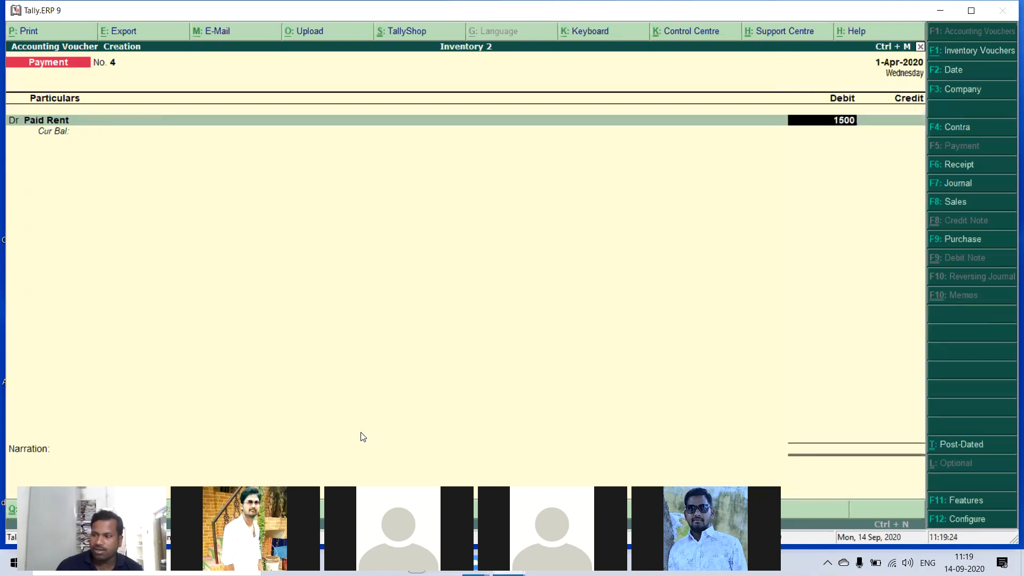
{"action": "key", "text": "Return"}
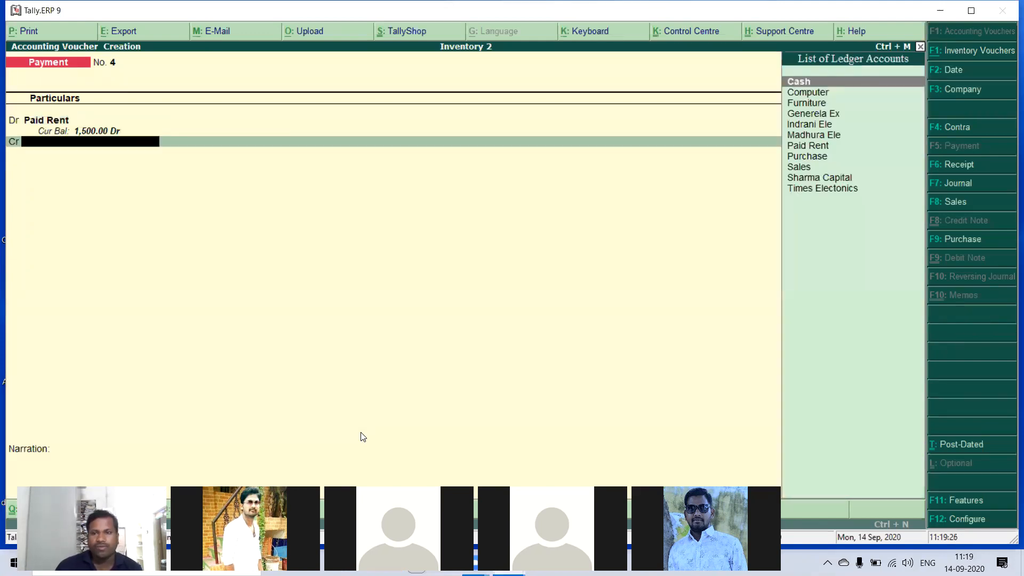
{"action": "key", "text": "Return"}
{"action": "key", "text": "Return"}
{"action": "key", "text": "Return"}
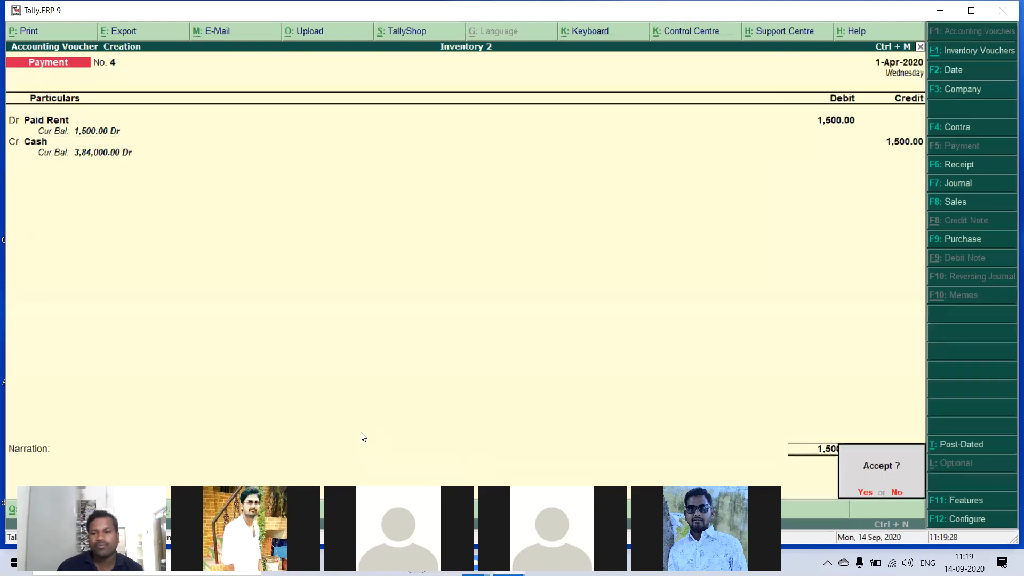
{"action": "key", "text": "Return"}
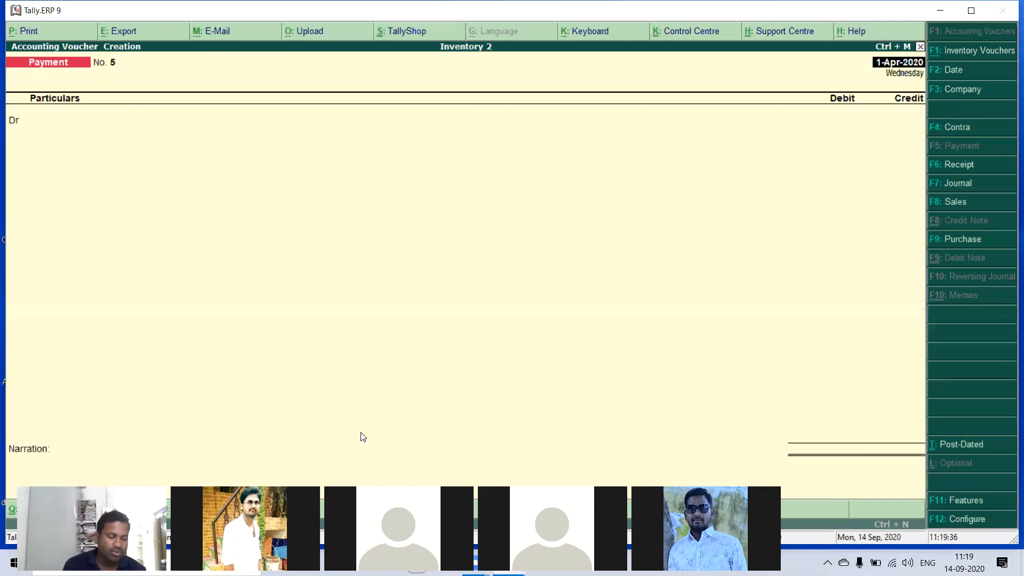
- Quit the blank payment voucher, return to the Gateway of Tally and open the Display reports
{"action": "key", "text": "Escape"}
{"action": "key", "text": "Return"}
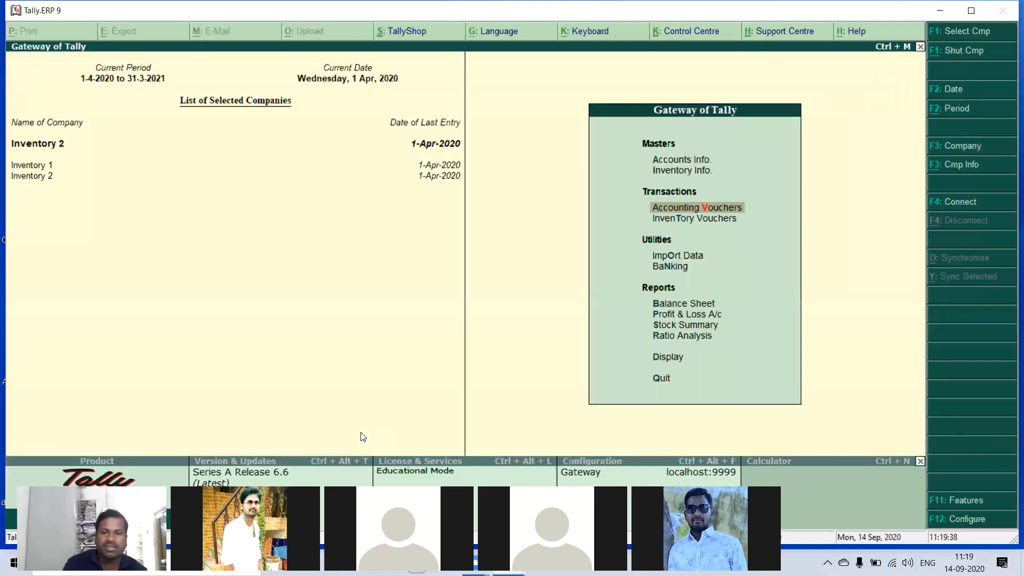
{"action": "key", "text": "Down"}
{"action": "key", "text": "Down"}
{"action": "key", "text": "Down"}
{"action": "key", "text": "Down"}
{"action": "key", "text": "Down"}
{"action": "key", "text": "Down"}
{"action": "key", "text": "Down"}
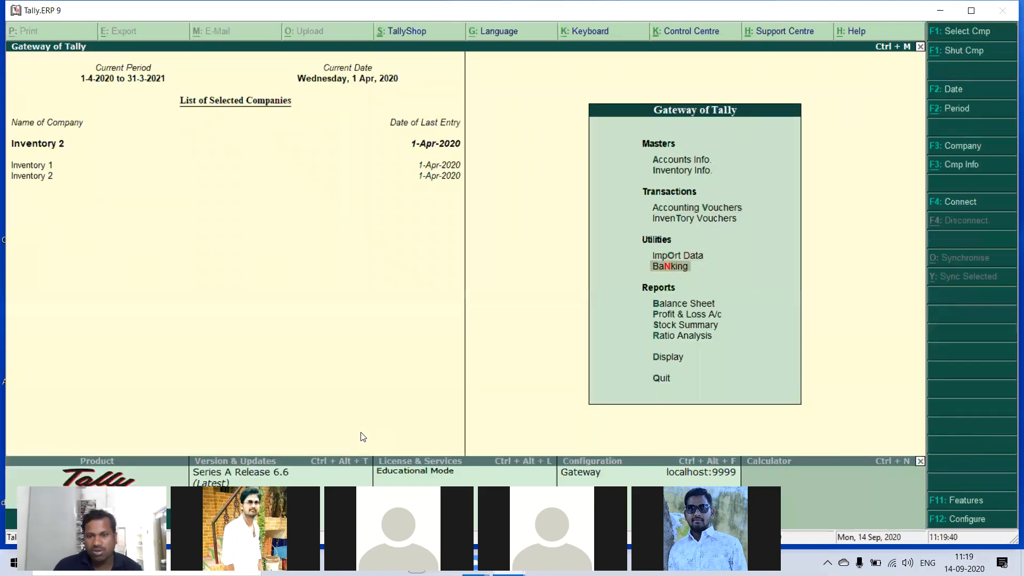
{"action": "key", "text": "Down"}
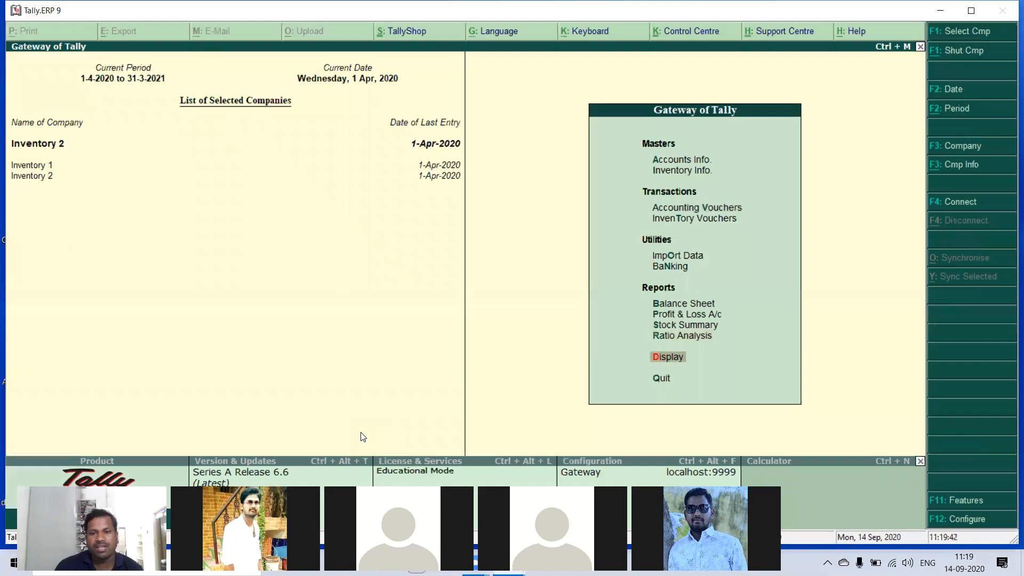
{"action": "key", "text": "Return"}
- Run a Stock Query on BPL Ctvs from the Statements of Inventory and review its purchases and sales
{"action": "key", "text": "Down"}
{"action": "key", "text": "Down"}
{"action": "key", "text": "Down"}
{"action": "key", "text": "Down"}
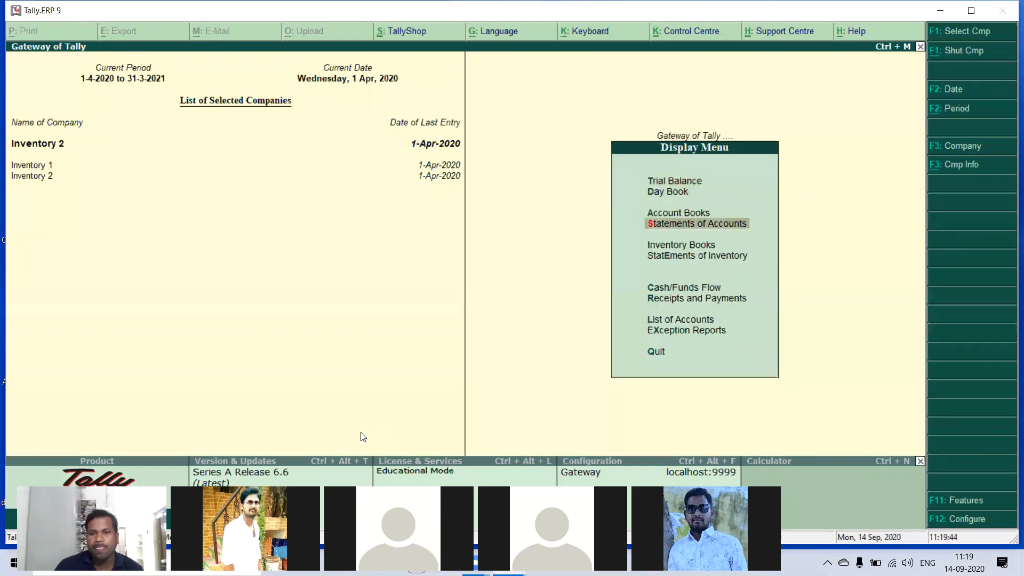
{"action": "key", "text": "Down"}
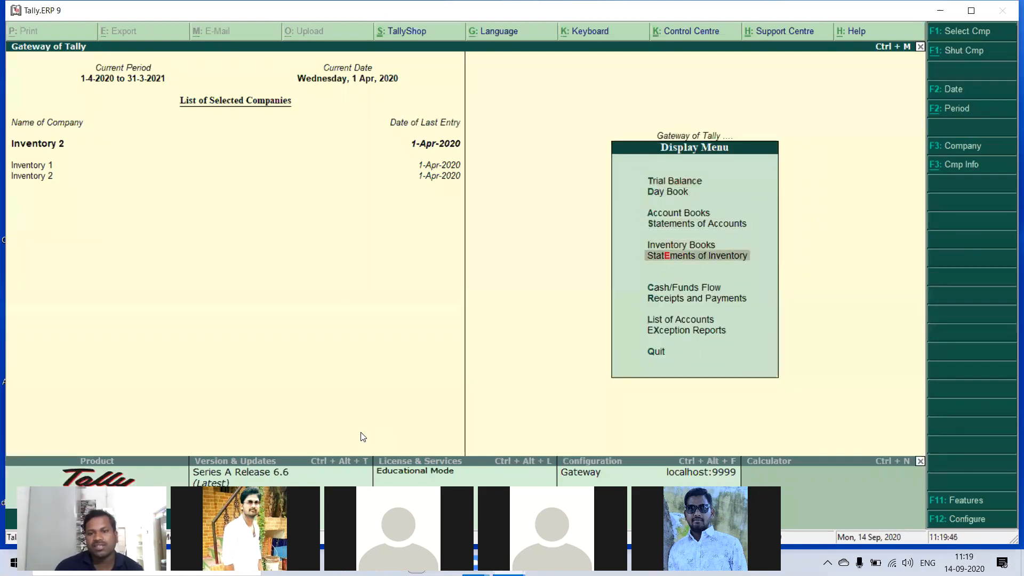
{"action": "key", "text": "Return"}
{"action": "key", "text": "Return"}
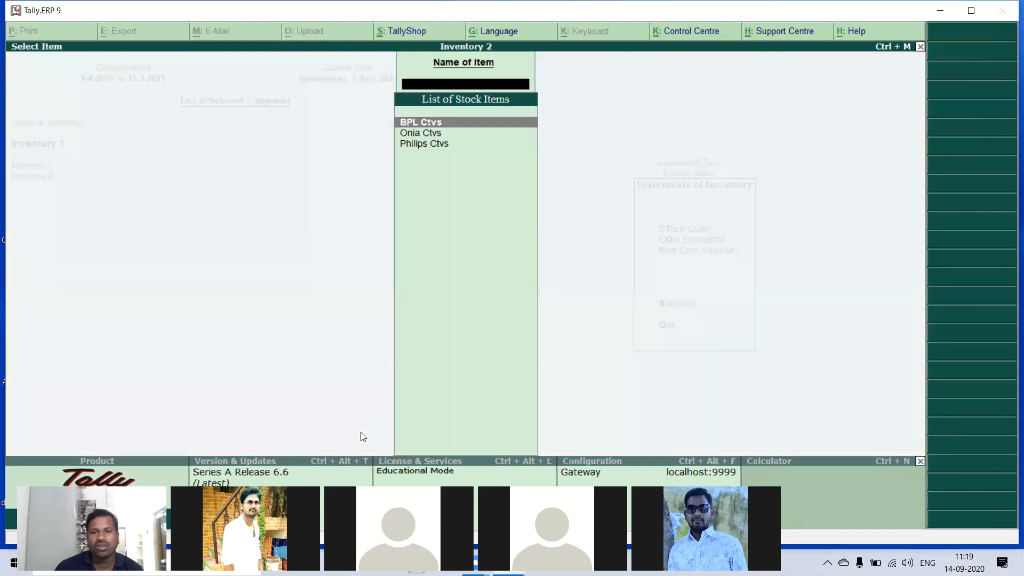
{"action": "key", "text": "Return"}
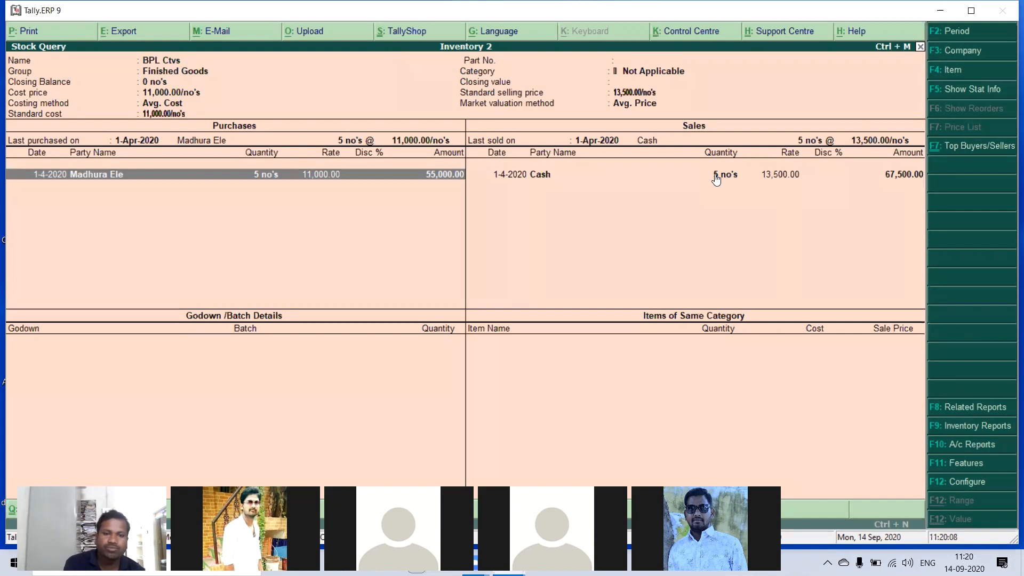
{"action": "key", "text": "Escape"}
- Run a Stock Query on Onia Ctvs and check its Main Location batch quantity
{"action": "key", "text": "Down"}
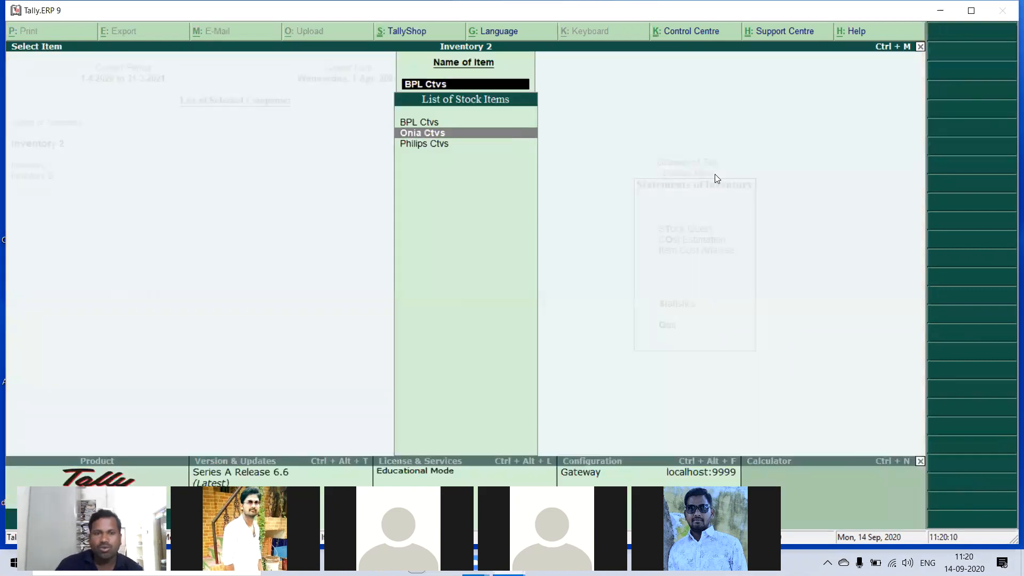
{"action": "key", "text": "Return"}
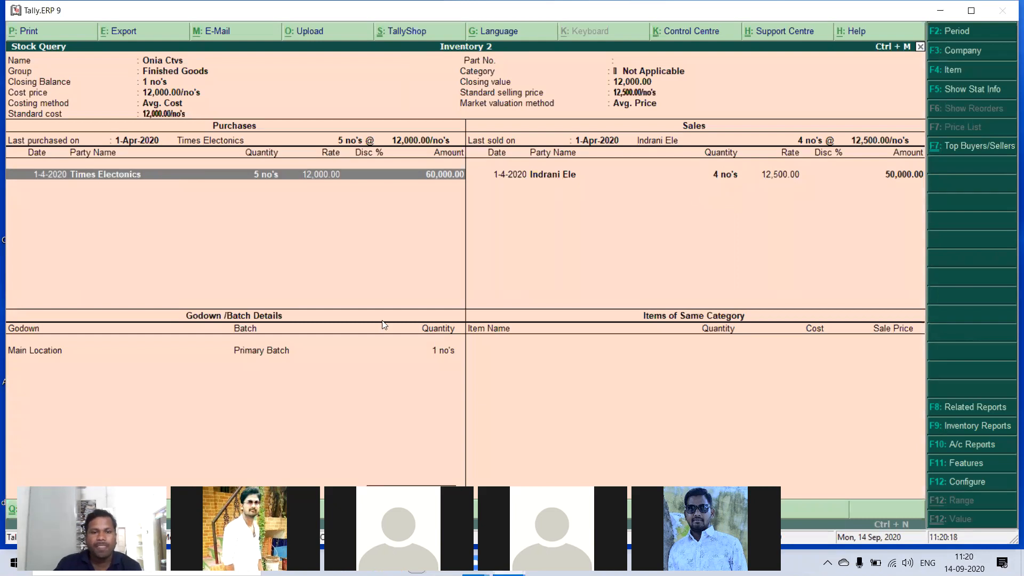
{"action": "left_click", "coordinate": [273, 357]}
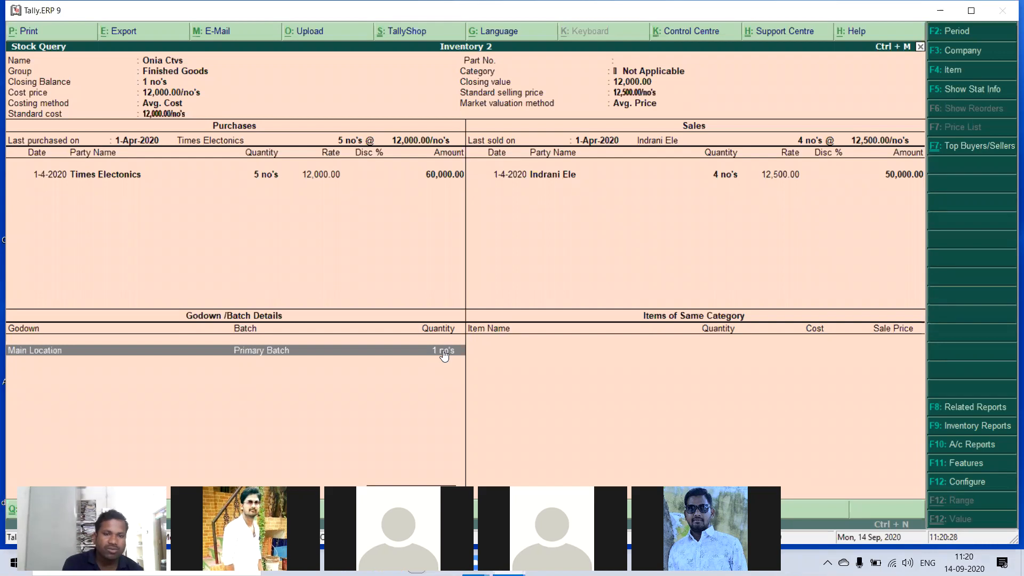
{"action": "key", "text": "Escape"}
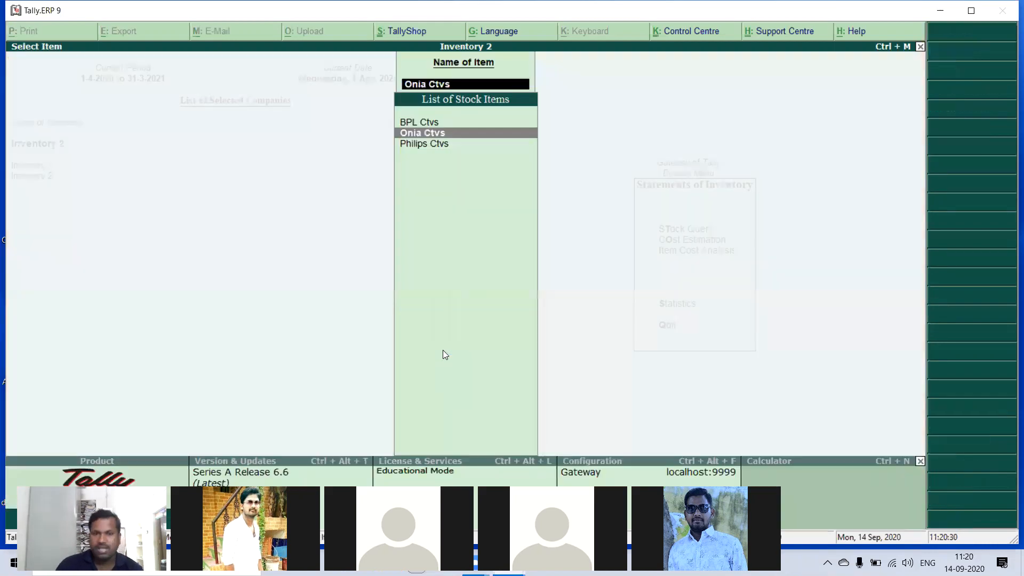
- Run a Stock Query on Philips Ctvs, check its sale and Main Location batch entries, and leave the inventory statements
{"action": "key", "text": "Down"}
{"action": "key", "text": "Return"}
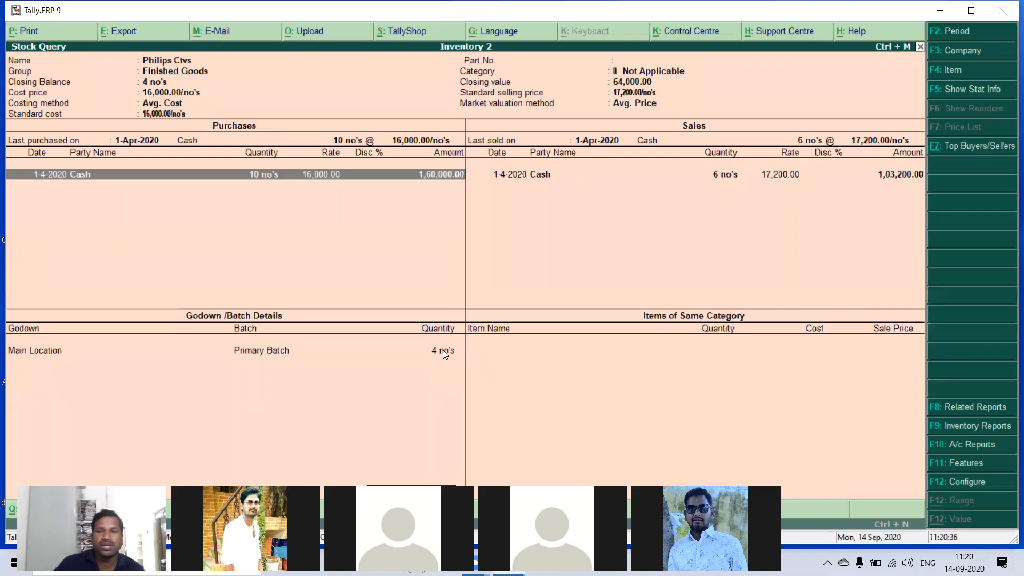
{"action": "left_click", "coordinate": [729, 175]}
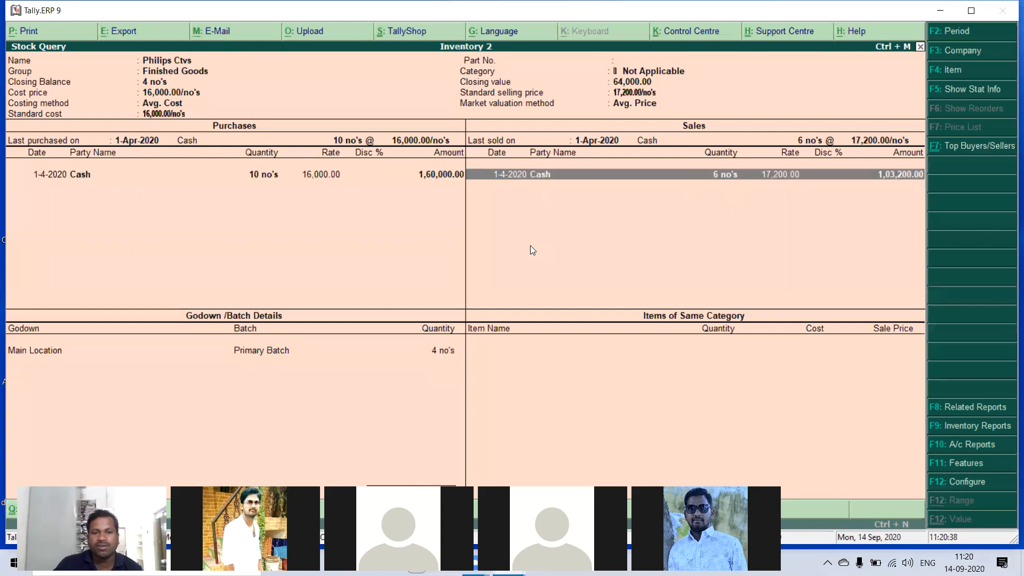
{"action": "left_click", "coordinate": [309, 351]}
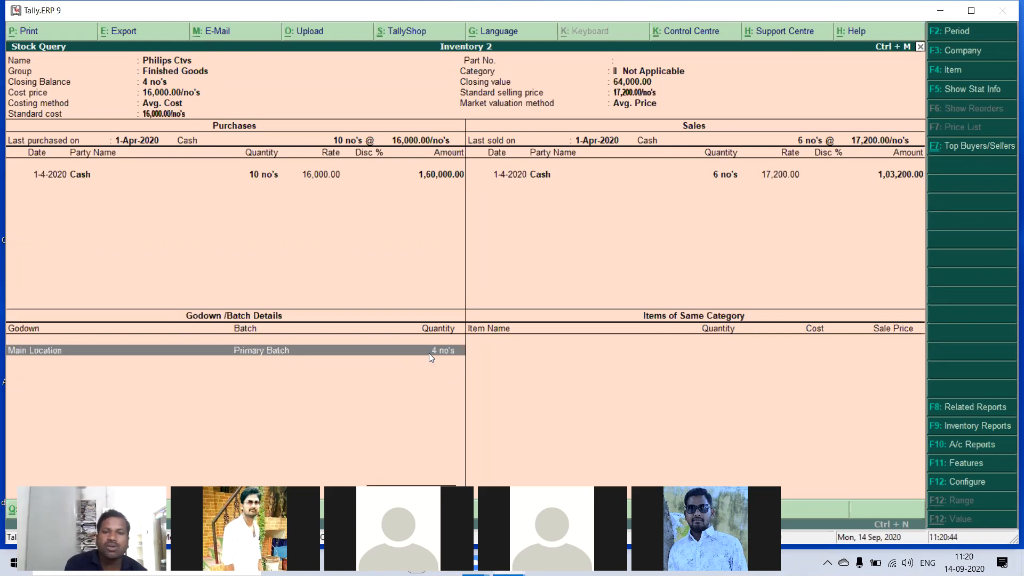
{"action": "key", "text": "Escape"}
{"action": "key", "text": "Escape"}
{"action": "key", "text": "Escape"}
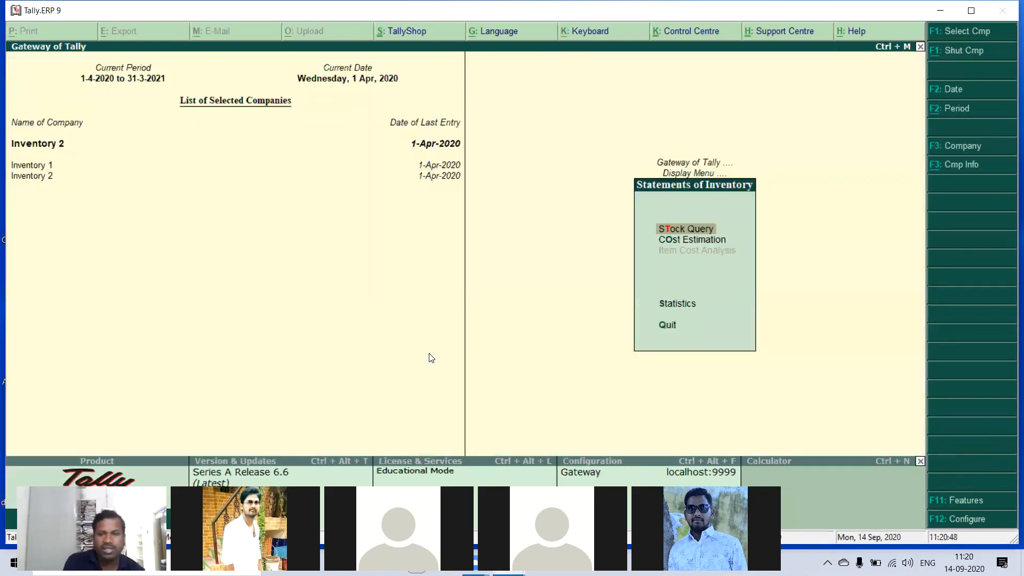
{"action": "key", "text": "Escape"}
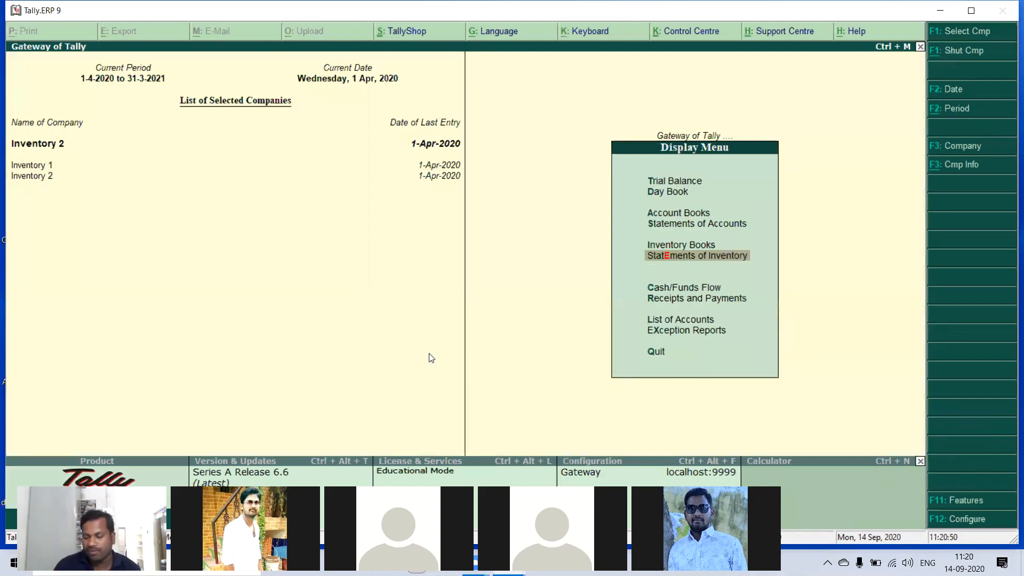
- View the Inventory Books Group Summary for Finished Goods, check the Philips Ctvs closing balance, and return to the Gateway of Tally
{"action": "key", "text": "Up"}
{"action": "key", "text": "Return"}
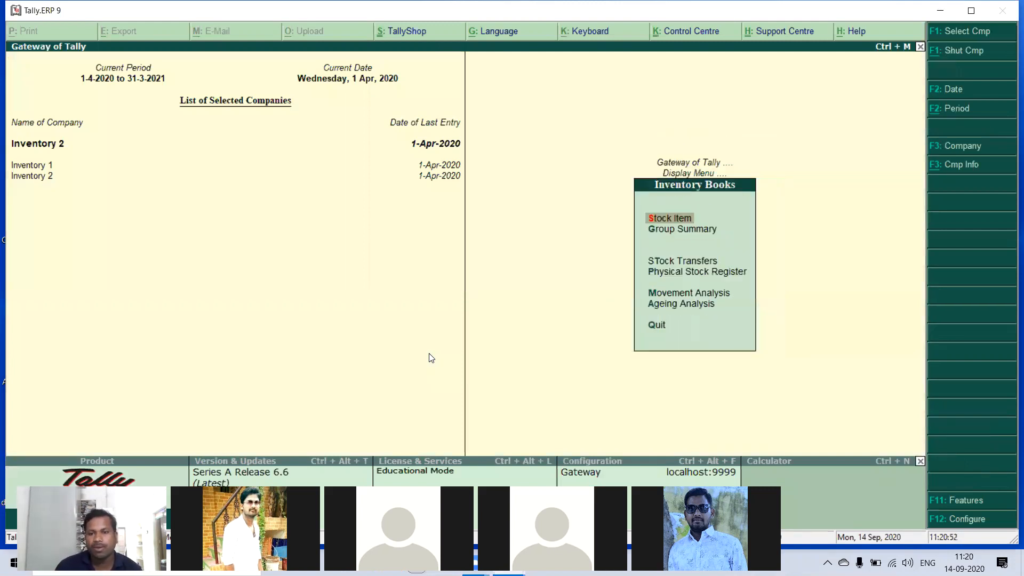
{"action": "key", "text": "Down"}
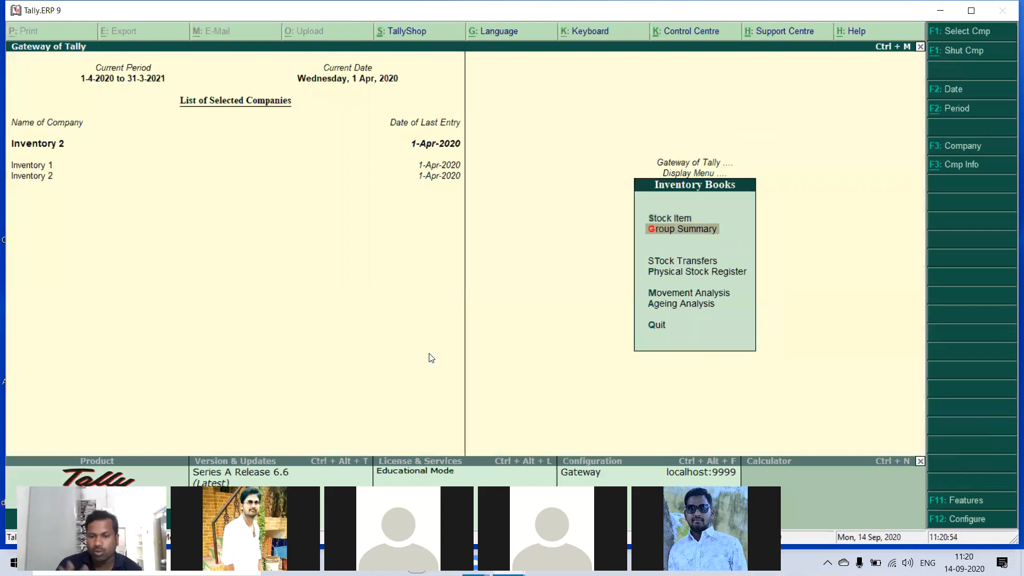
{"action": "key", "text": "Return"}
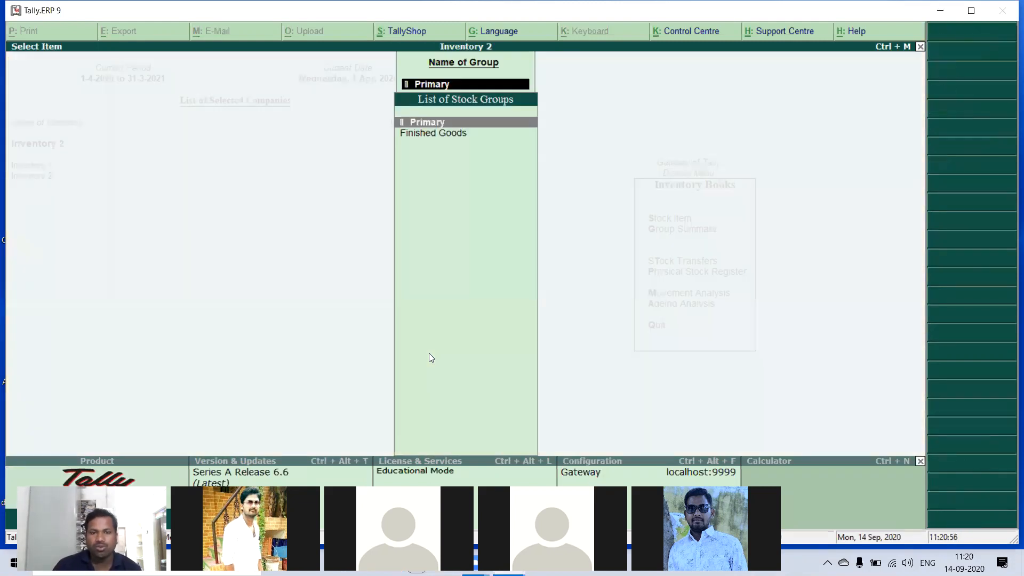
{"action": "key", "text": "Down"}
{"action": "key", "text": "Return"}
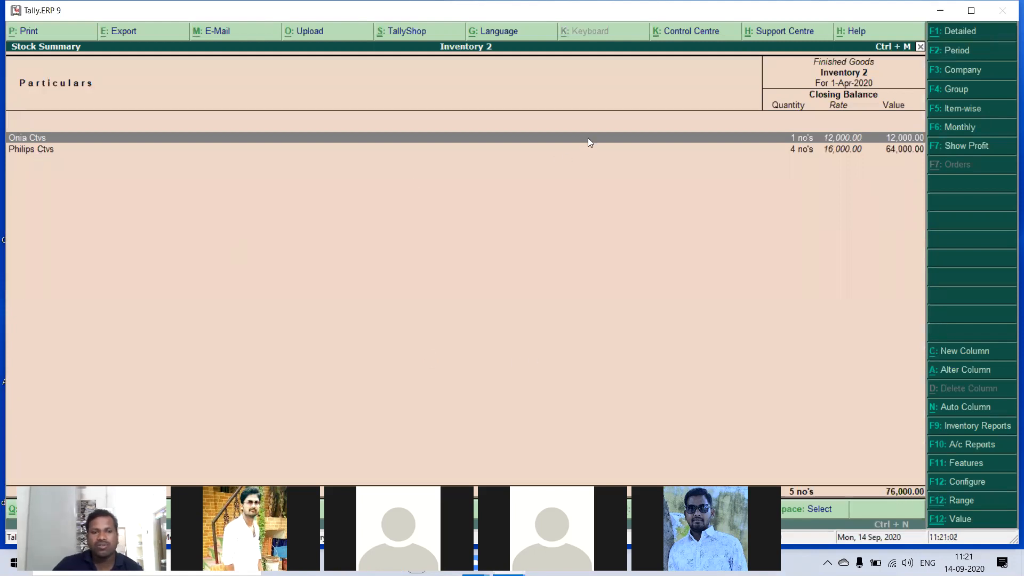
{"action": "left_click", "coordinate": [793, 151]}
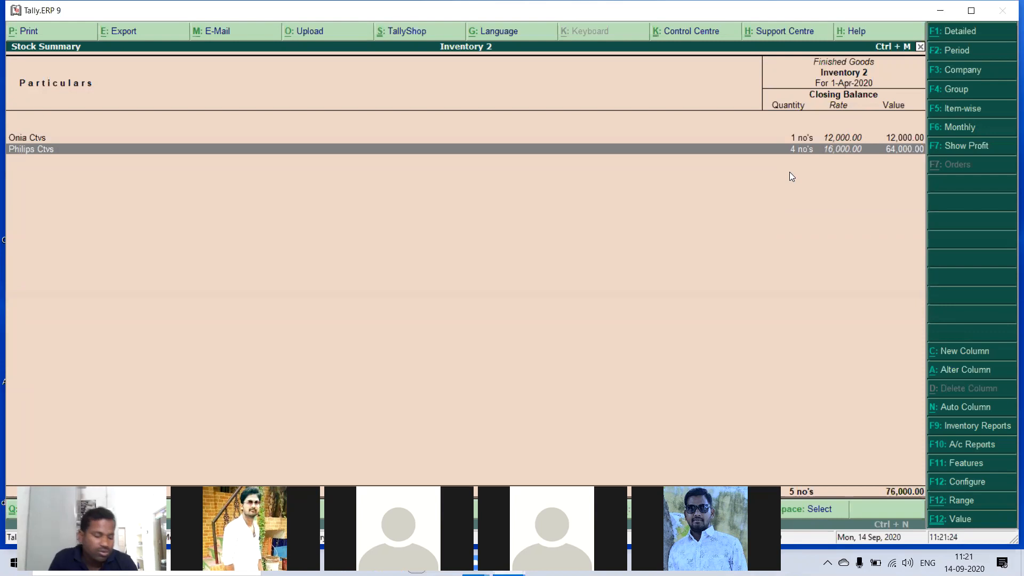
{"action": "key", "text": "Escape"}
{"action": "key", "text": "Escape"}
{"action": "key", "text": "Escape"}
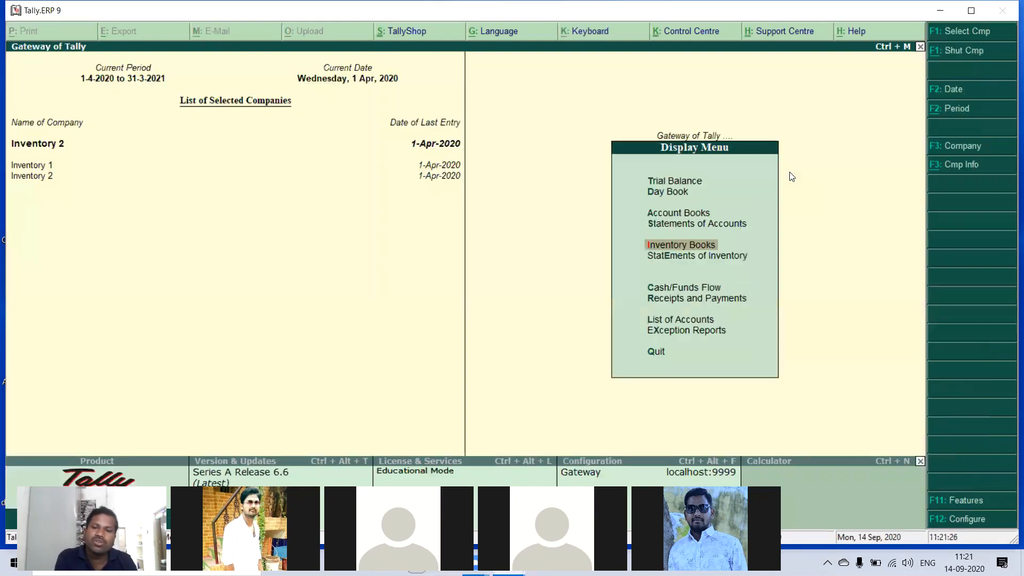
{"action": "key", "text": "Escape"}
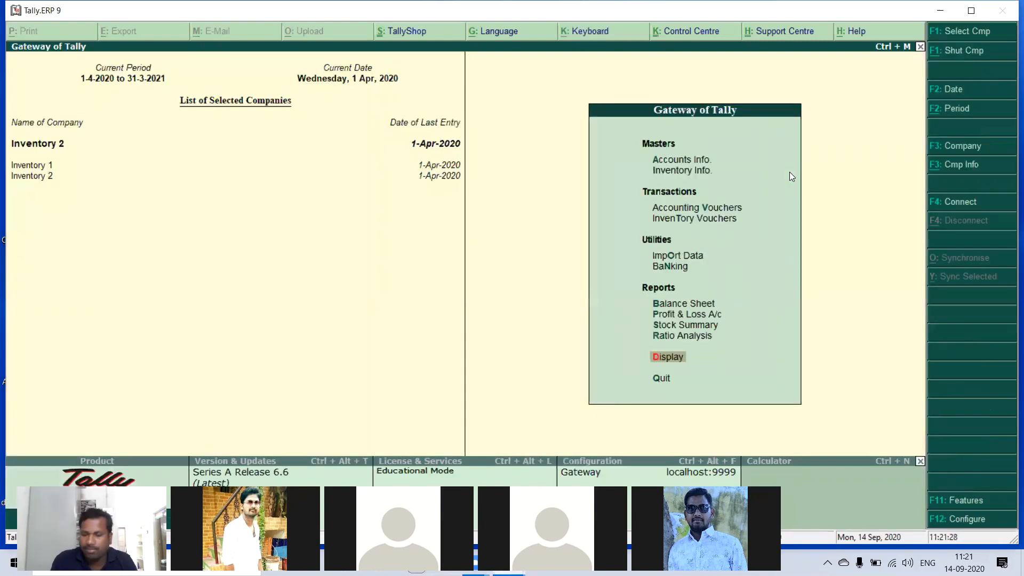
- View the Balance Sheet in detailed form, check the Closing Stock entry under Current Assets, and close the report
{"action": "key", "text": "Up"}
{"action": "key", "text": "Up"}
{"action": "key", "text": "Up"}
{"action": "key", "text": "Up"}
{"action": "key", "text": "Return"}
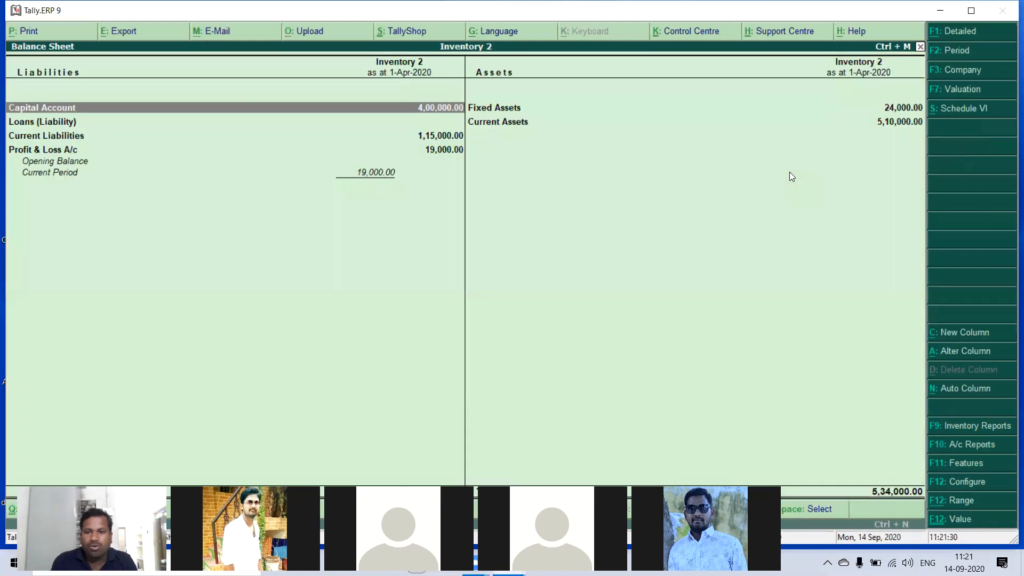
{"action": "key", "text": "alt+F1"}
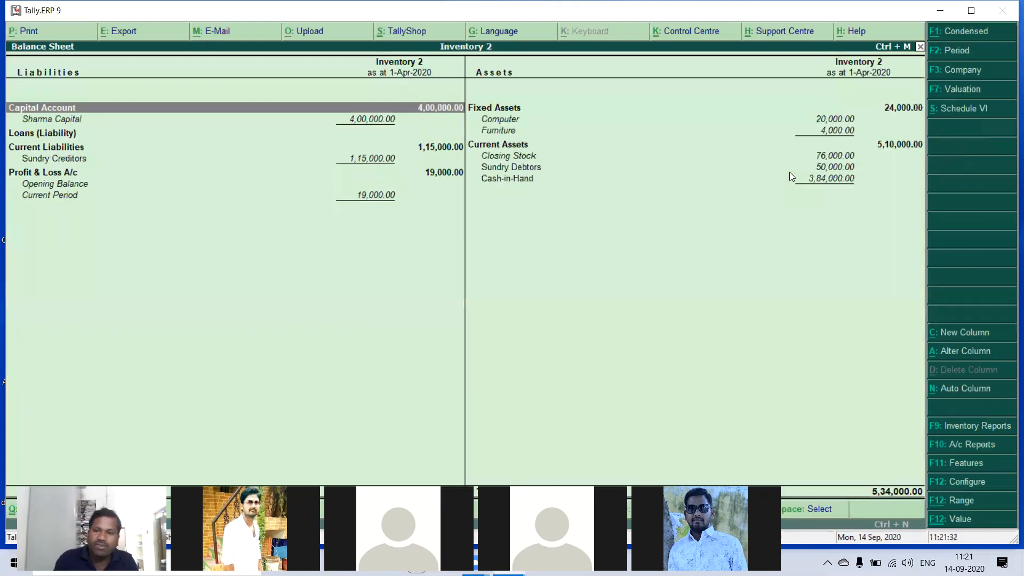
{"action": "key", "text": "Right"}
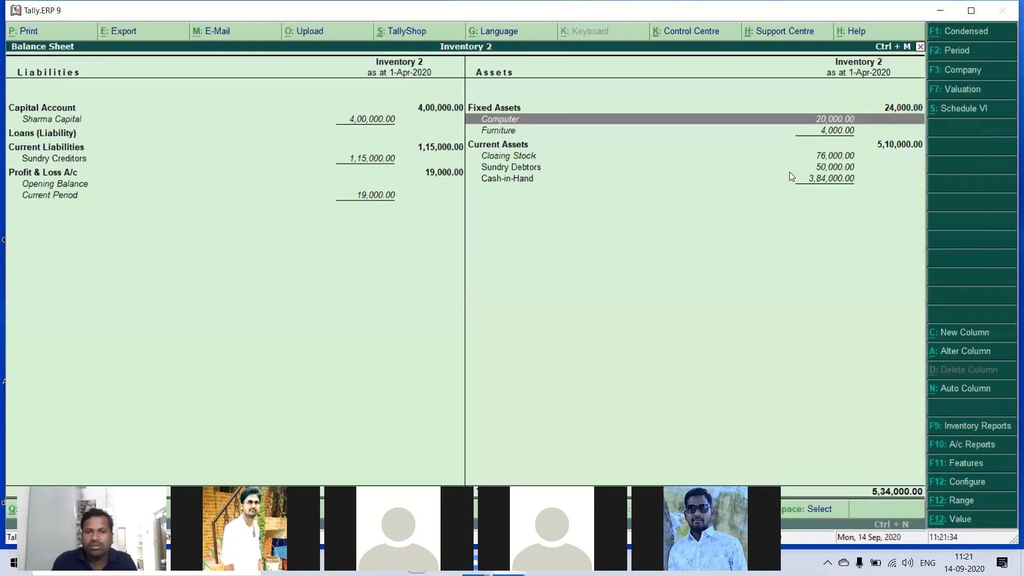
{"action": "key", "text": "Down"}
{"action": "key", "text": "Down"}
{"action": "key", "text": "Down"}
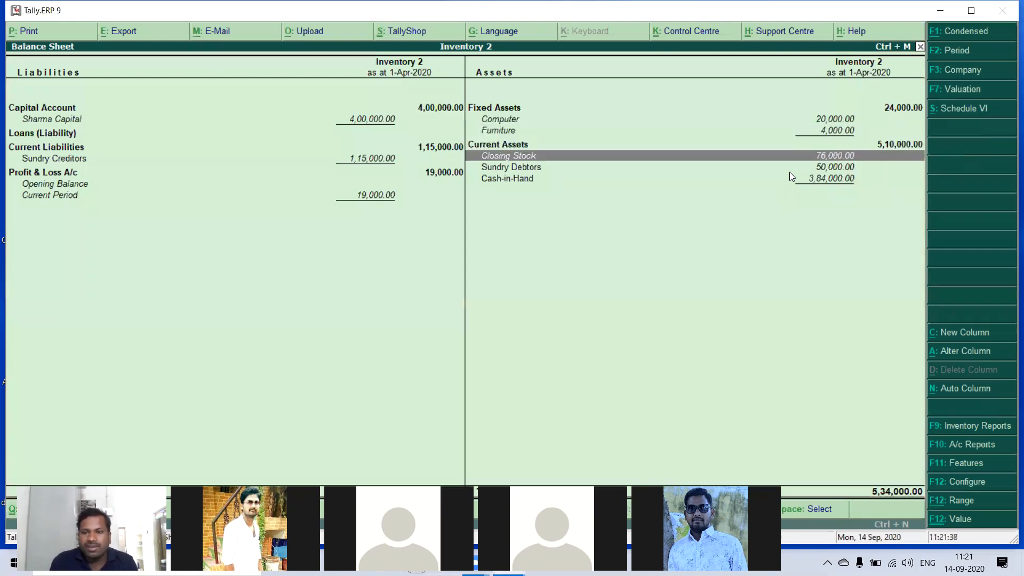
{"action": "key", "text": "Escape"}
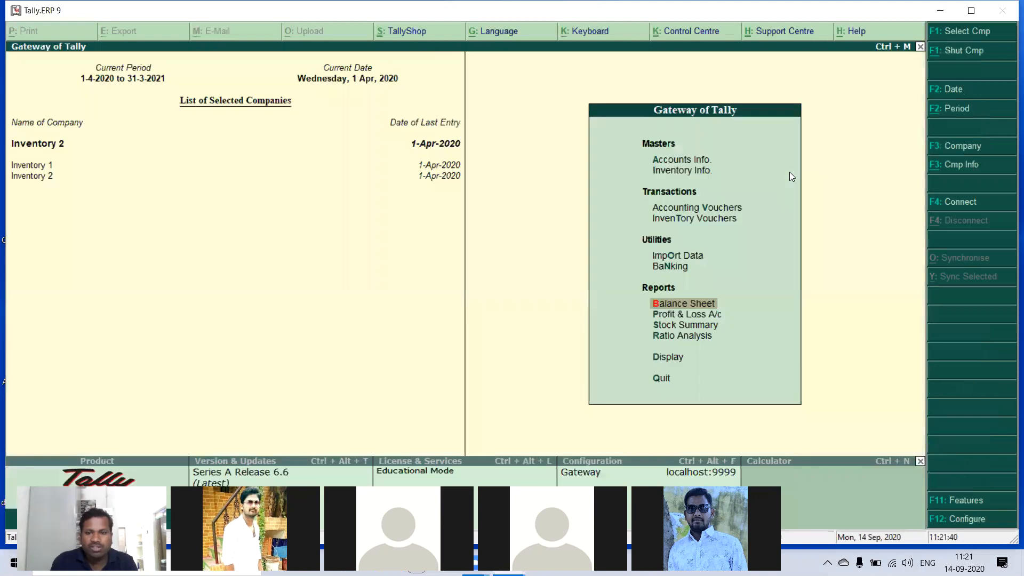
- View the Profit & Loss A/c in detailed form, check the Finished Goods closing stock, and close the report
{"action": "key", "text": "Down"}
{"action": "key", "text": "Return"}
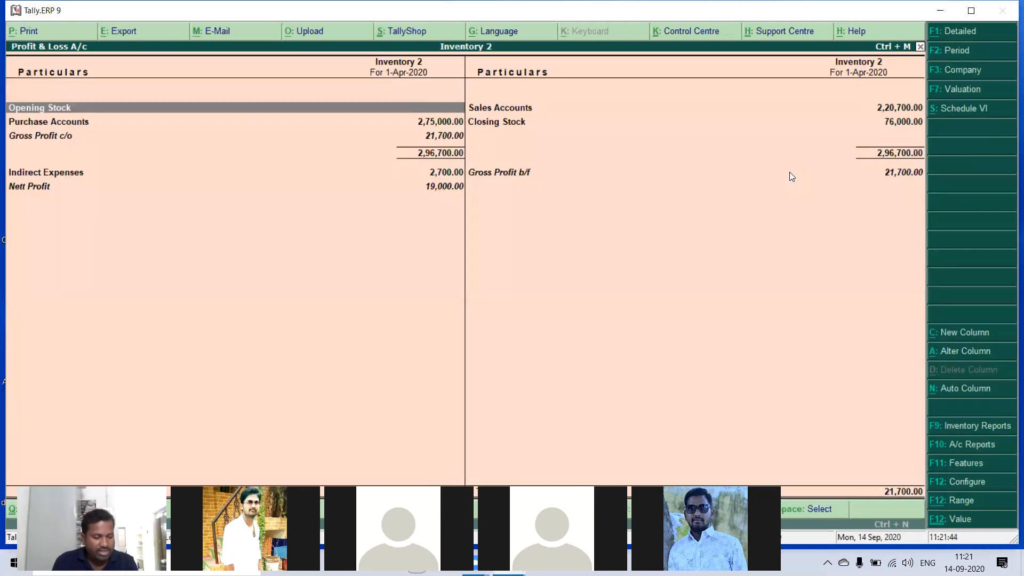
{"action": "key", "text": "alt+F1"}
{"action": "key", "text": "Down"}
{"action": "key", "text": "Right"}
{"action": "key", "text": "Down"}
{"action": "key", "text": "Down"}
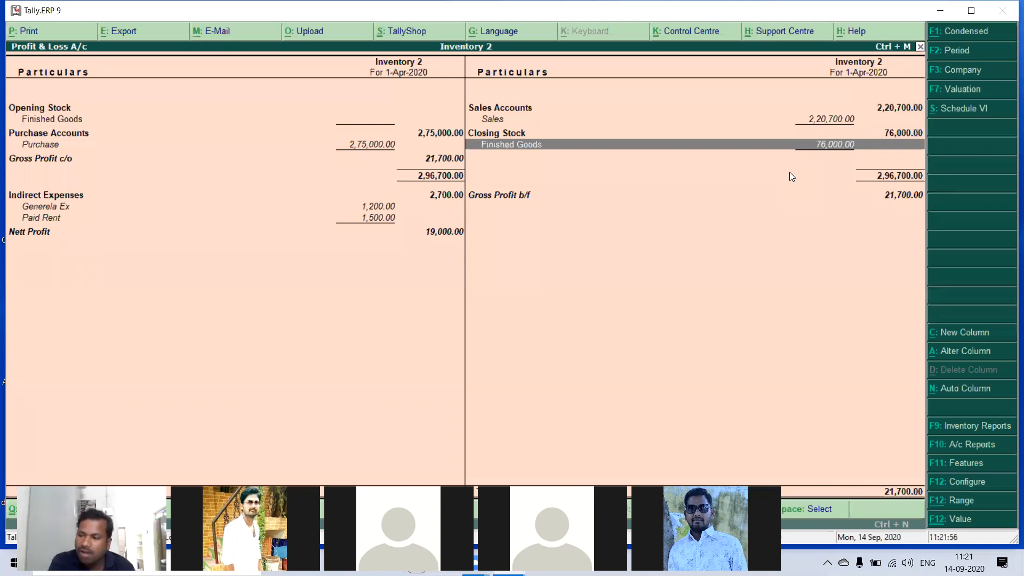
{"action": "key", "text": "Escape"}
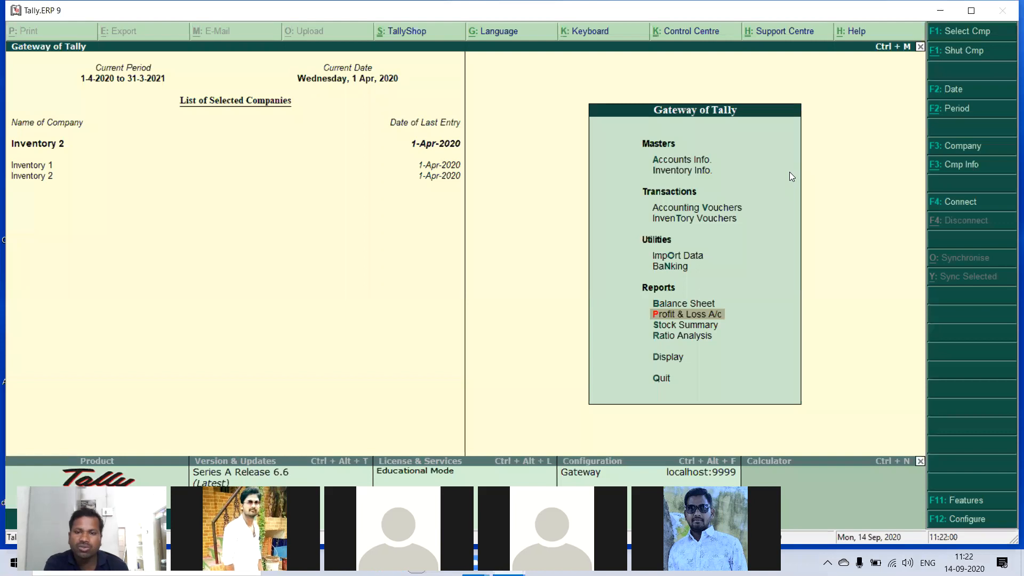
{"action": "key", "text": "Up"}
{"action": "key", "text": "Up"}
{"action": "key", "text": "Up"}
{"action": "key", "text": "Up"}
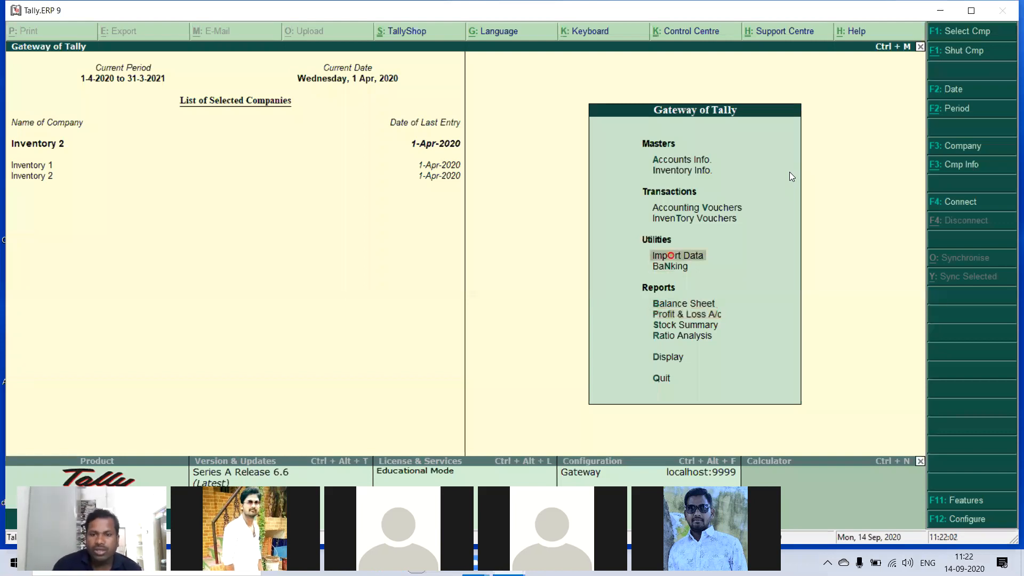
{"action": "key", "text": "Down"}
{"action": "key", "text": "Up"}
{"action": "key", "text": "Up"}
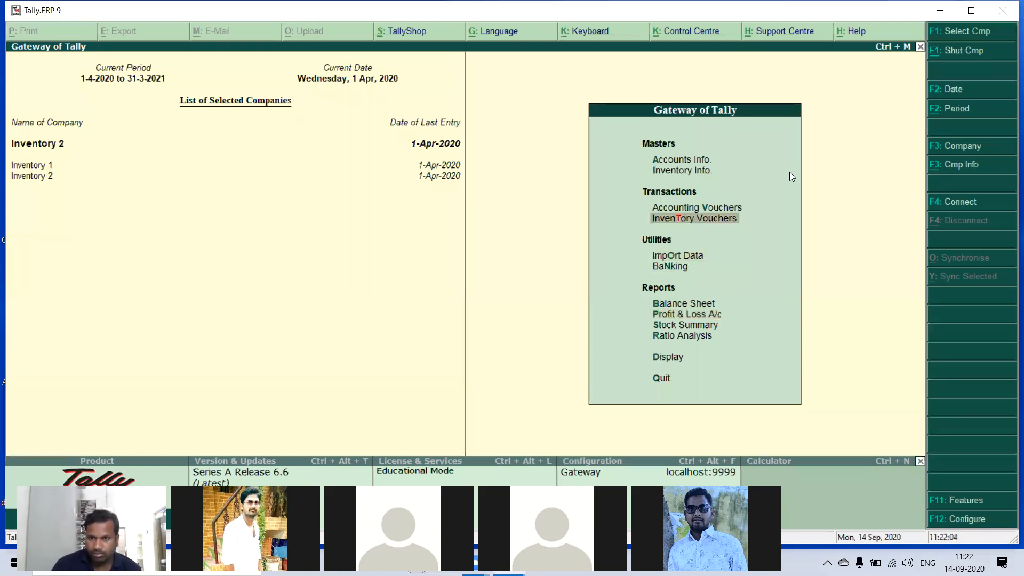
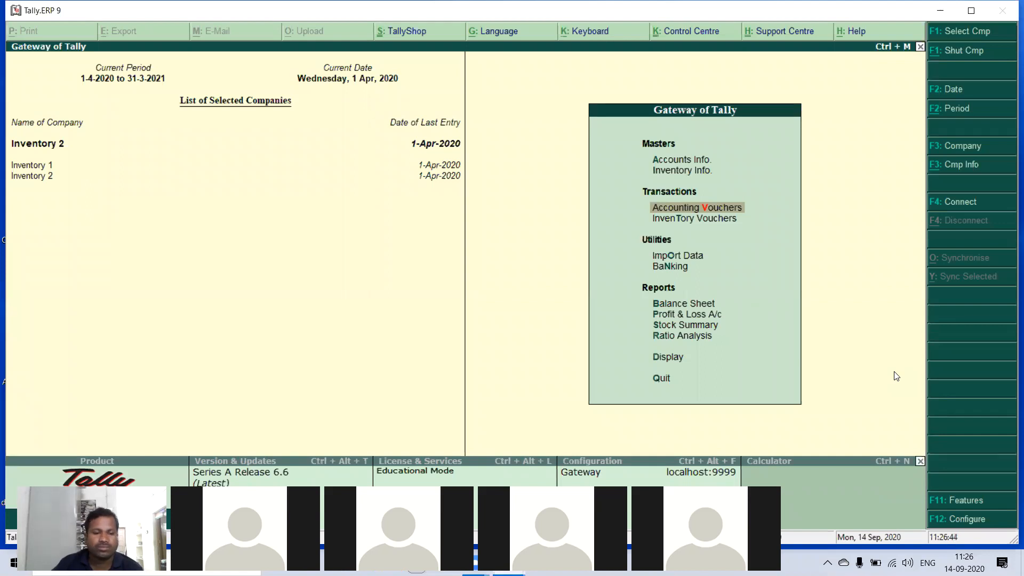
{"action": "key", "text": "Escape"}
{"action": "key", "text": "Escape"}
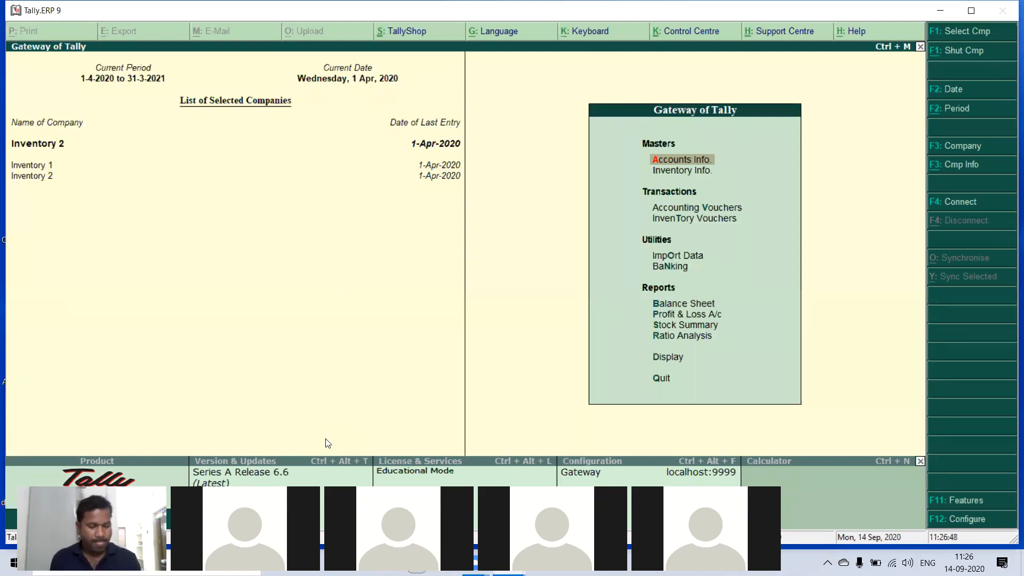
- Start creating a new company named Inventory4
{"action": "key", "text": "alt+F3"}
{"action": "key", "text": "Down"}
{"action": "key", "text": "Down"}
{"action": "key", "text": "Return"}
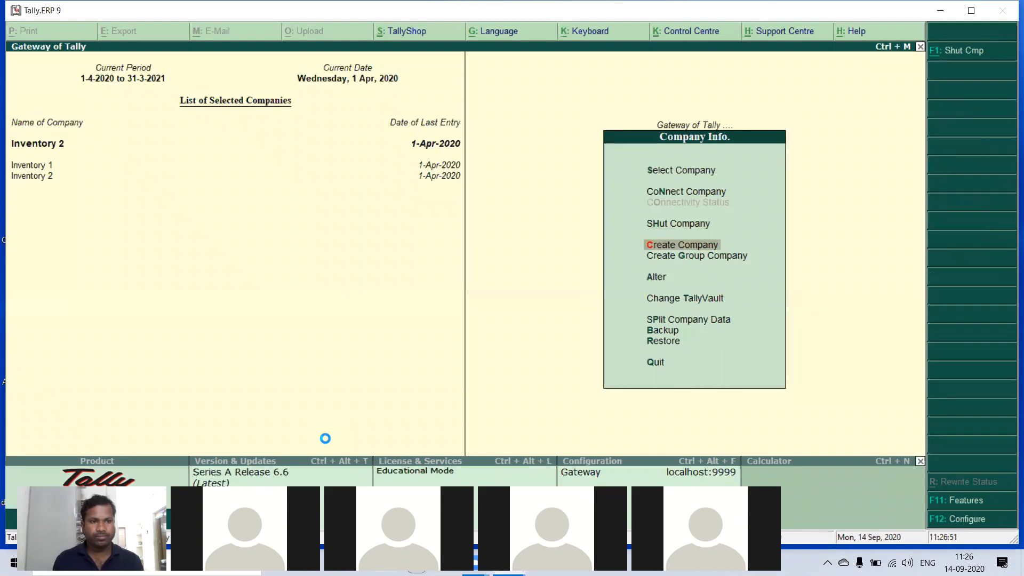
{"action": "type", "text": "Inv"}
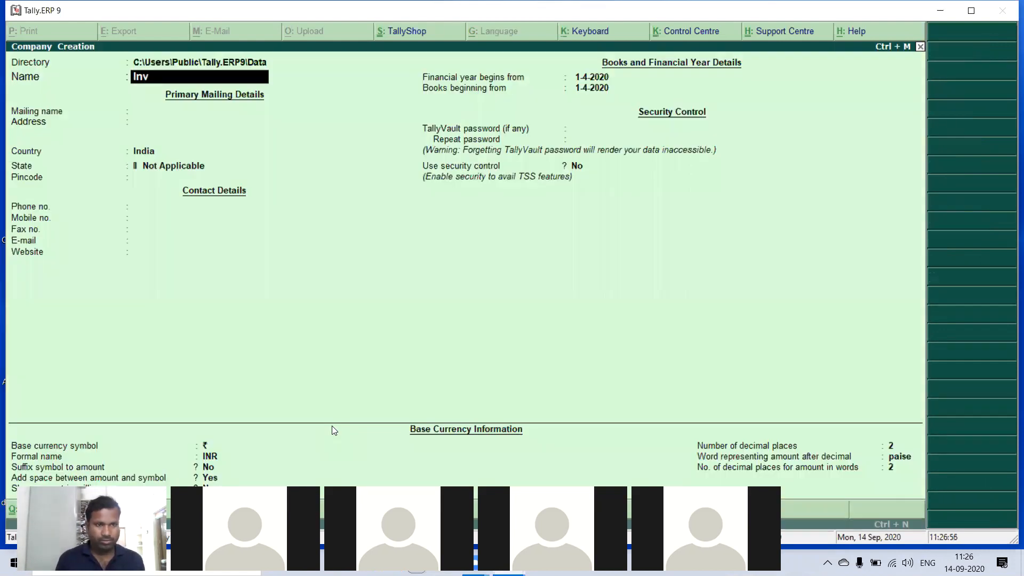
{"action": "type", "text": "entory4"}
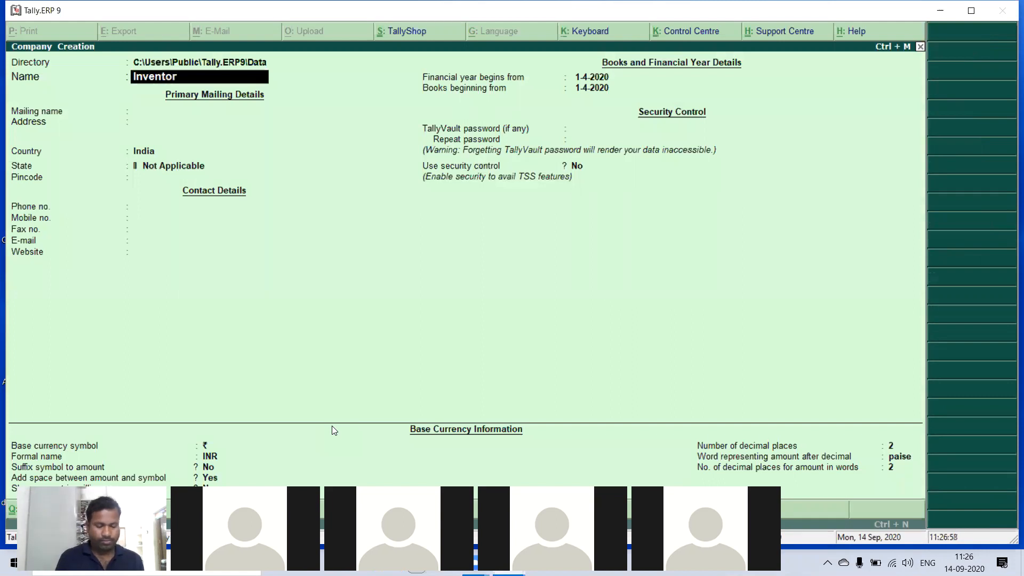
{"action": "key", "text": "Return"}
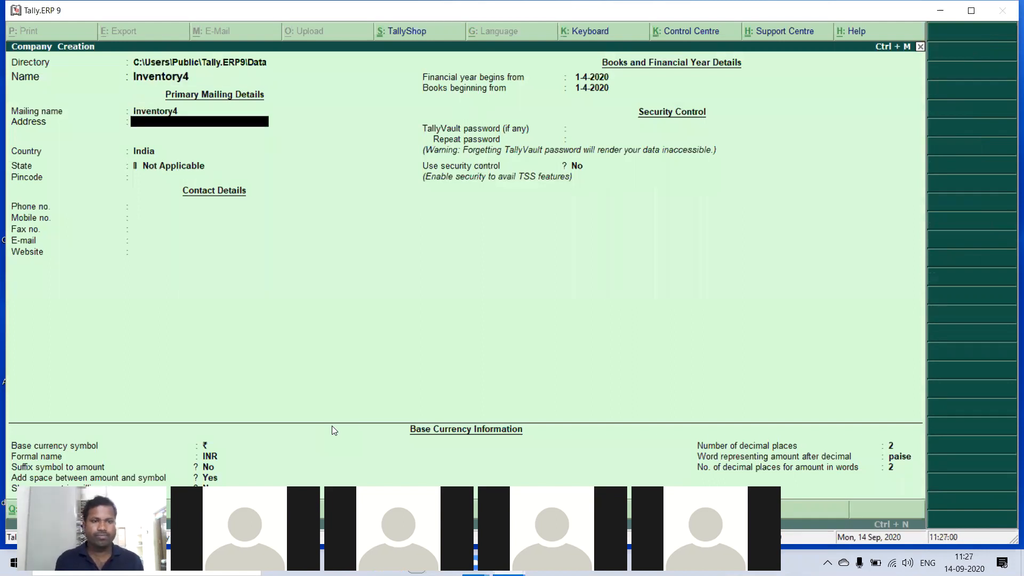
- Set the Inventory4 company's state to Telangana, save it with the remaining default details, and return to the Gateway of Tally
{"action": "key", "text": "Return"}
{"action": "key", "text": "Return"}
{"action": "key", "text": "Return"}
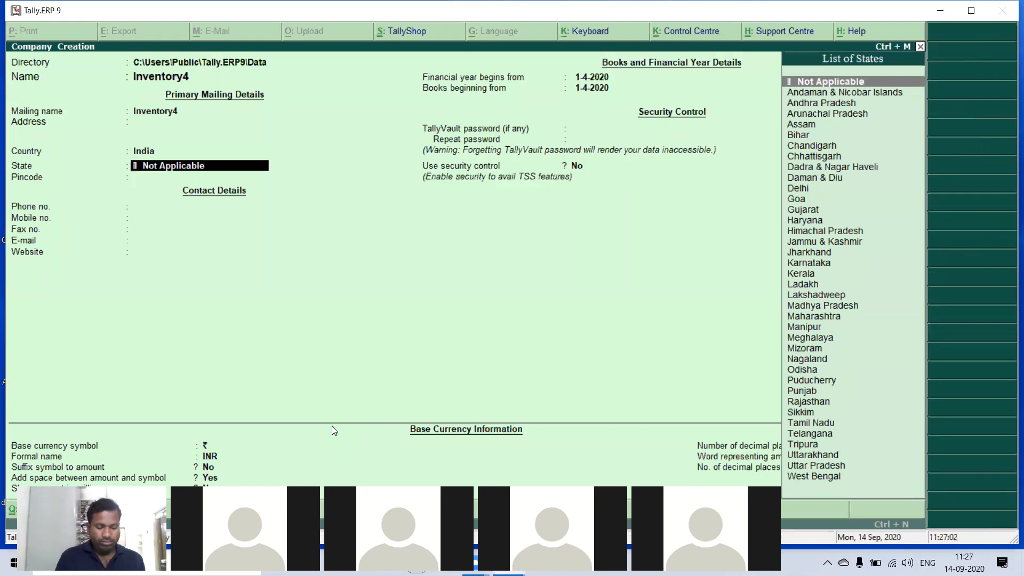
{"action": "type", "text": "te"}
{"action": "key", "text": "Return"}
{"action": "key", "text": "Return"}
{"action": "key", "text": "Return"}
{"action": "key", "text": "Return"}
{"action": "key", "text": "Return"}
{"action": "key", "text": "Return"}
{"action": "key", "text": "Return"}
{"action": "key", "text": "Return"}
{"action": "key", "text": "Return"}
{"action": "key", "text": "Return"}
{"action": "key", "text": "Return"}
{"action": "key", "text": "Return"}
{"action": "key", "text": "Return"}
{"action": "key", "text": "Return"}
{"action": "key", "text": "Return"}
{"action": "key", "text": "Return"}
{"action": "key", "text": "Return"}
{"action": "key", "text": "Return"}
{"action": "key", "text": "Return"}
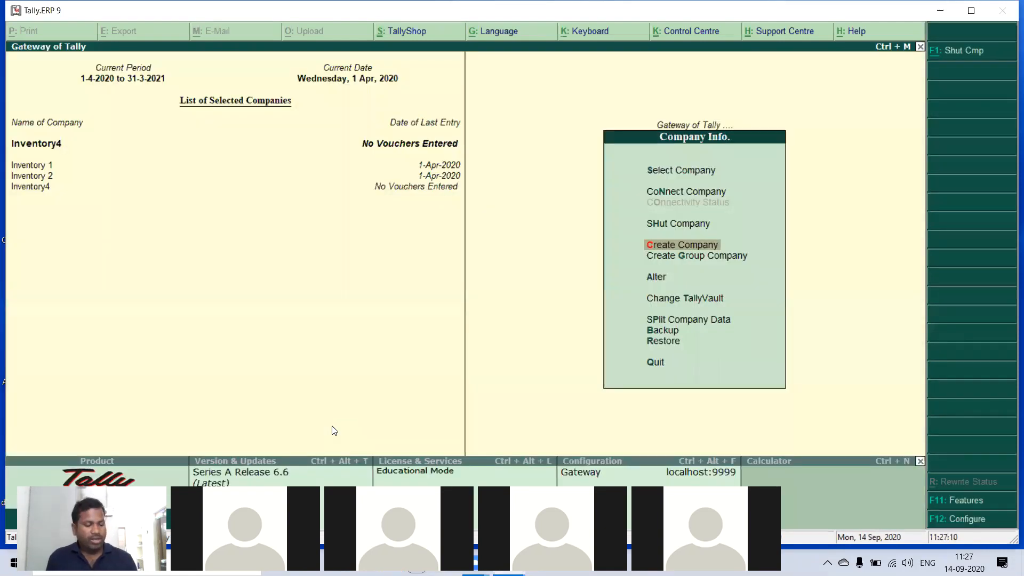
{"action": "key", "text": "Escape"}
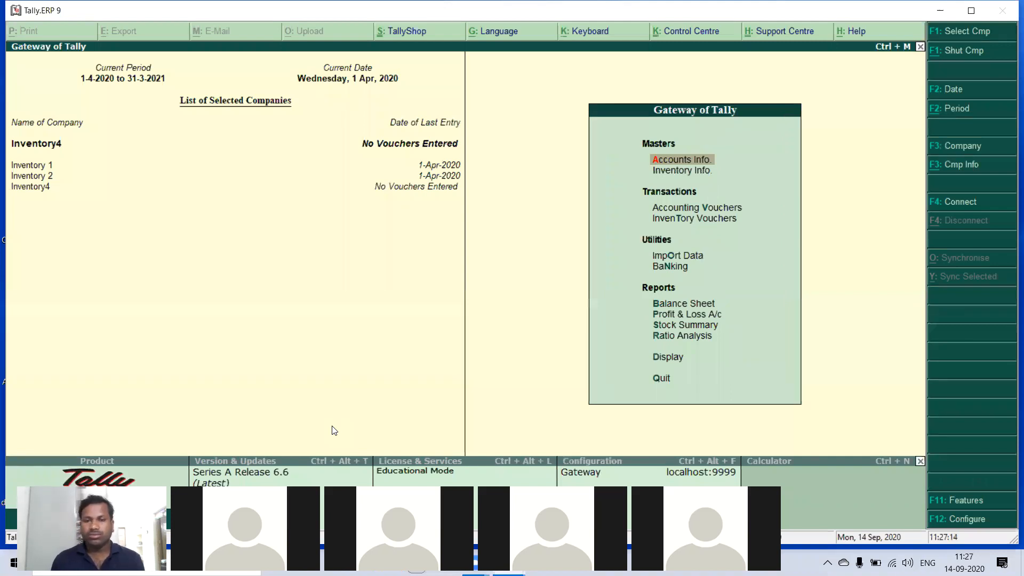
- Start a new single ledger in Inventory4 and enter the owner's capital account name
{"action": "key", "text": "Return"}
{"action": "key", "text": "Down"}
{"action": "key", "text": "Return"}
{"action": "key", "text": "Return"}
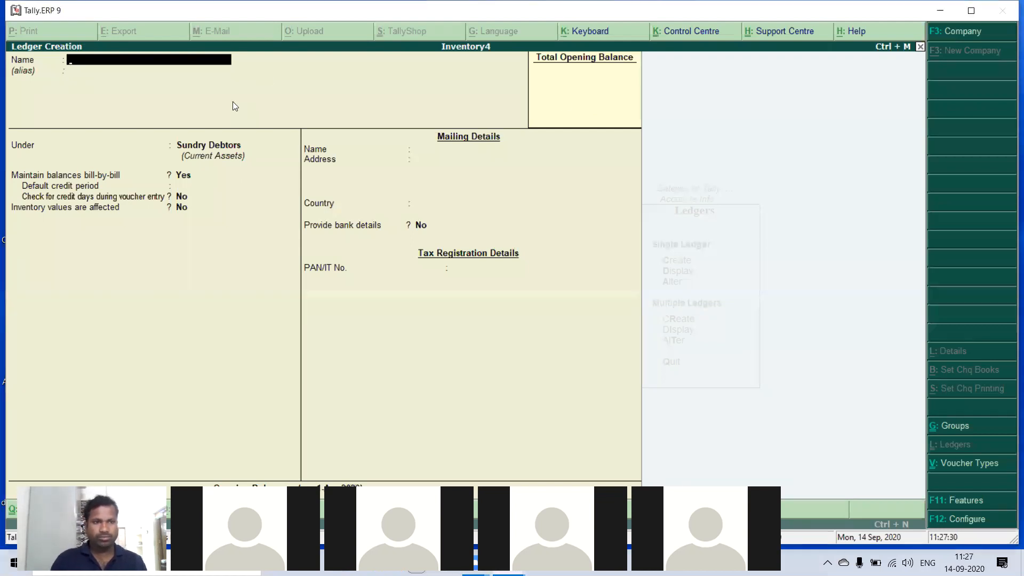
{"action": "type", "text": "Sharma Capital"}
{"action": "key", "text": "Return"}
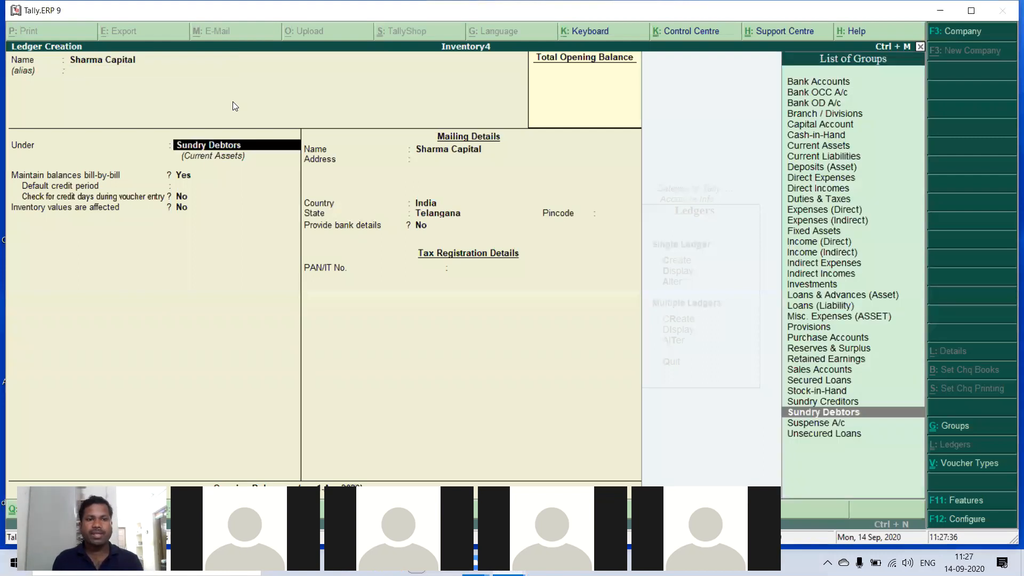
- Place the owner's capital ledger under Capital Account and save it with blank mailing address details
{"action": "type", "text": "I"}
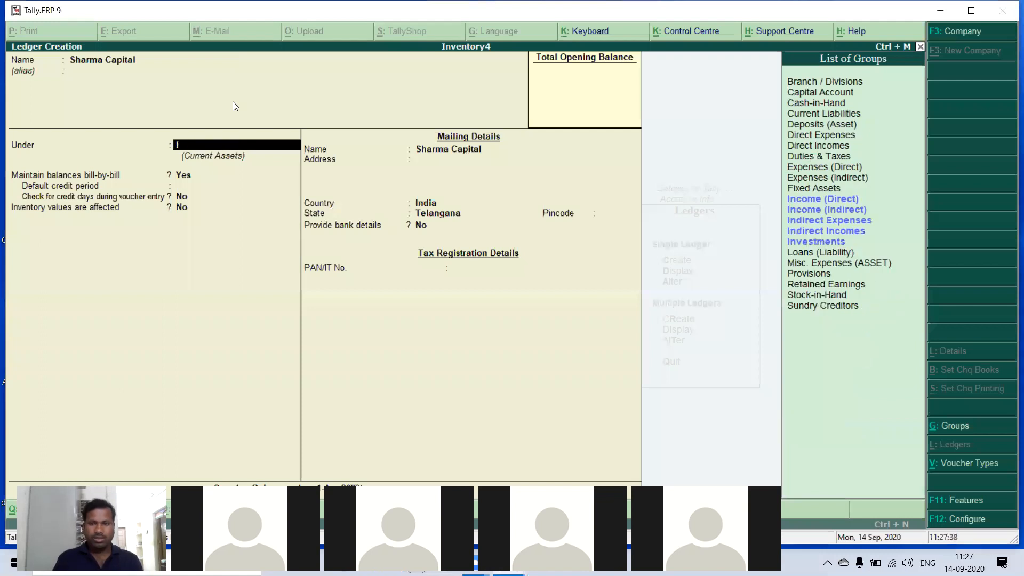
{"action": "key", "text": "BackSpace"}
{"action": "type", "text": "Cap"}
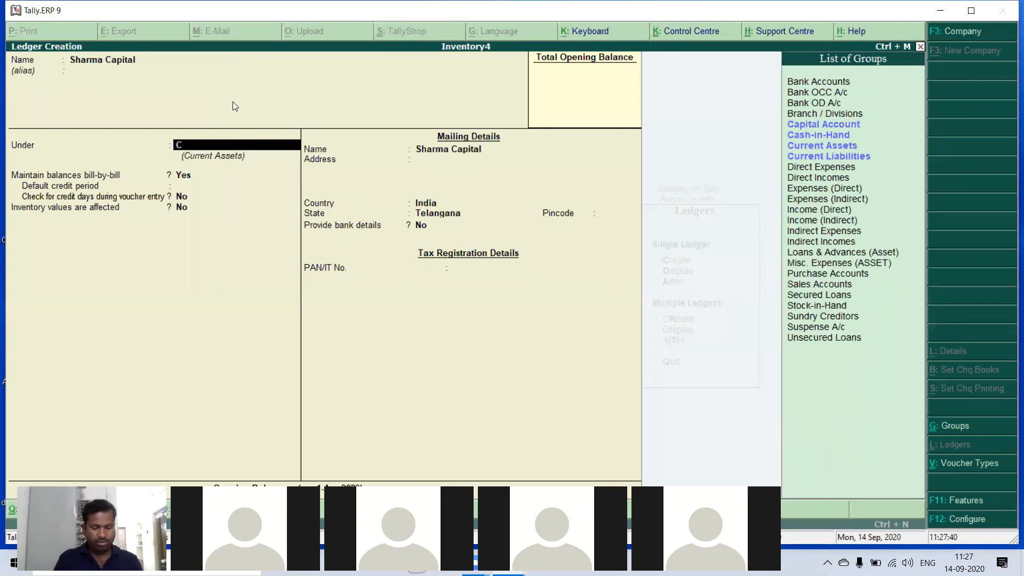
{"action": "key", "text": "Return"}
{"action": "key", "text": "Return"}
{"action": "key", "text": "Return"}
{"action": "key", "text": "Return"}
{"action": "key", "text": "Return"}
{"action": "key", "text": "Return"}
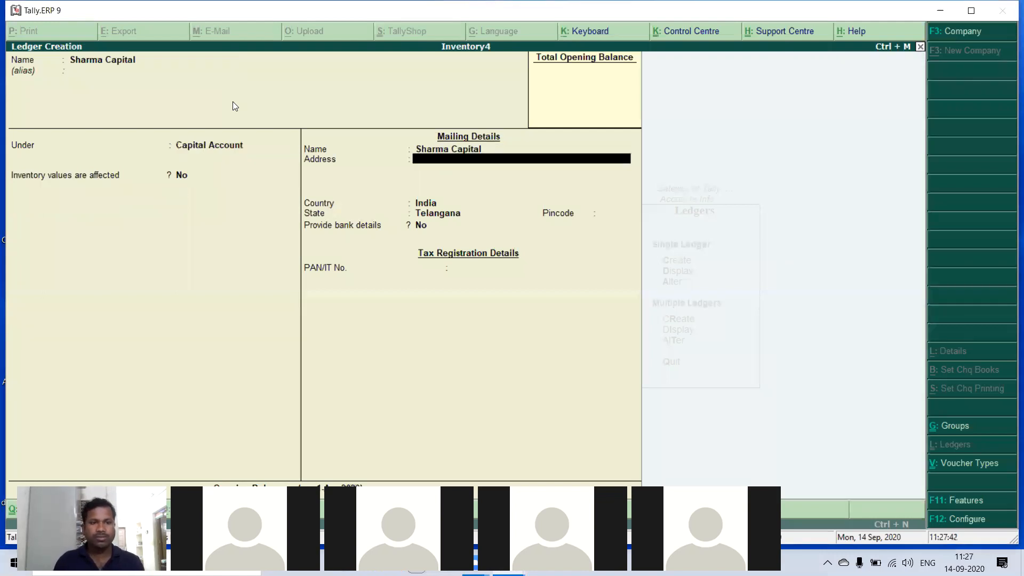
{"action": "key", "text": "Return"}
{"action": "key", "text": "Return"}
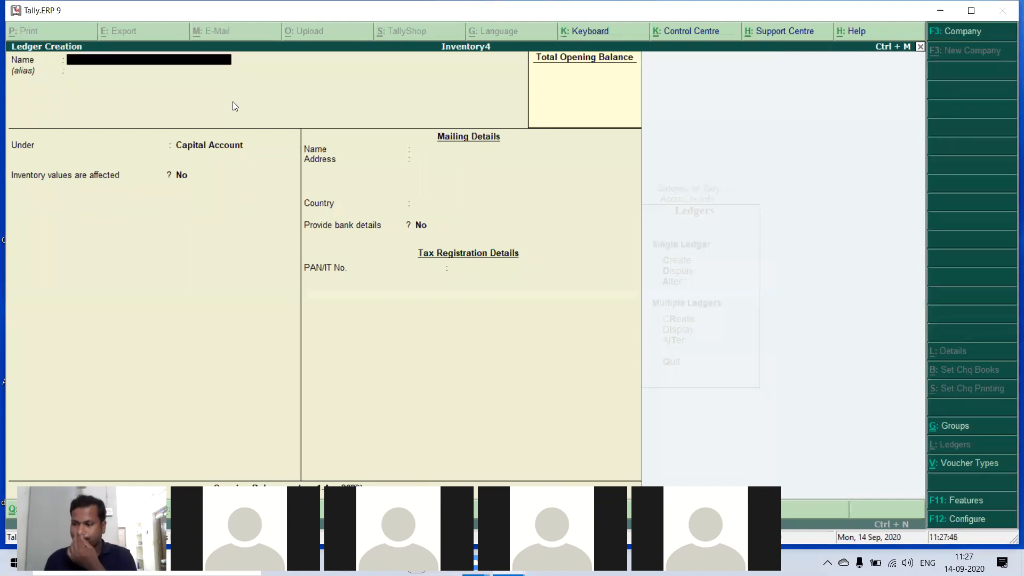
- Create a Purchase ledger under Purchase Accounts with inventory values affected, and save it
{"action": "type", "text": "Pur"}
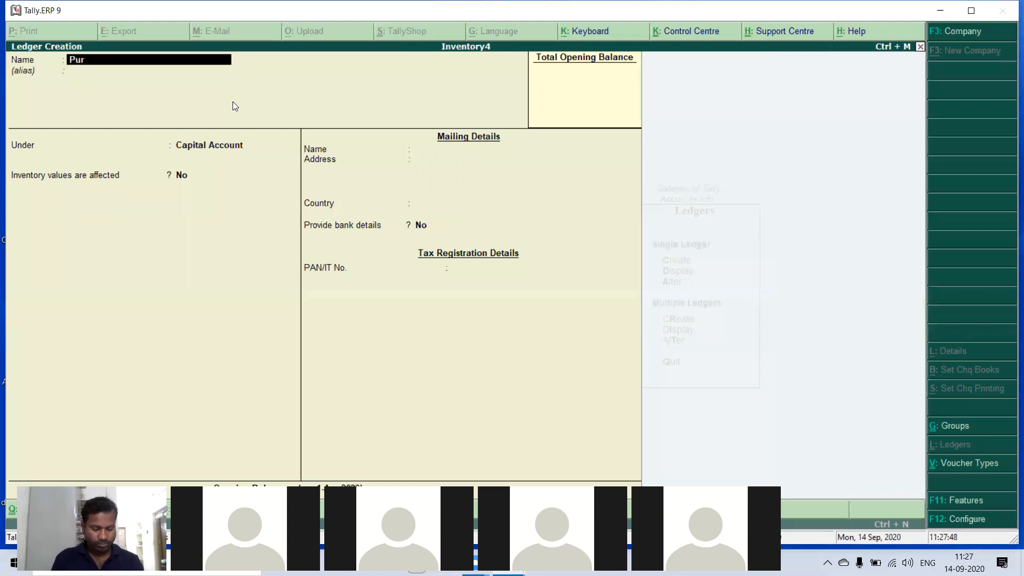
{"action": "type", "text": "chase"}
{"action": "key", "text": "Return"}
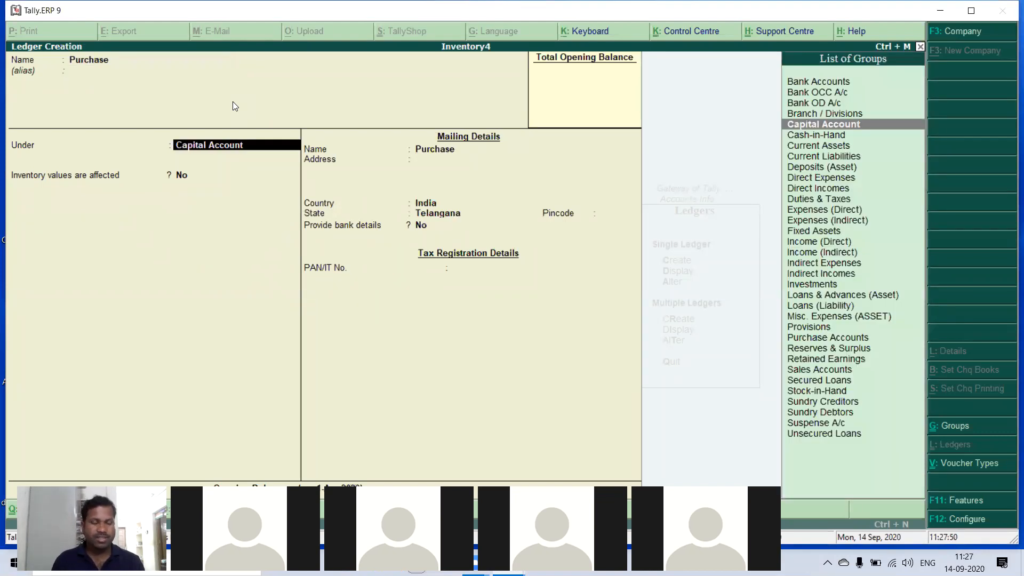
{"action": "type", "text": "Pu"}
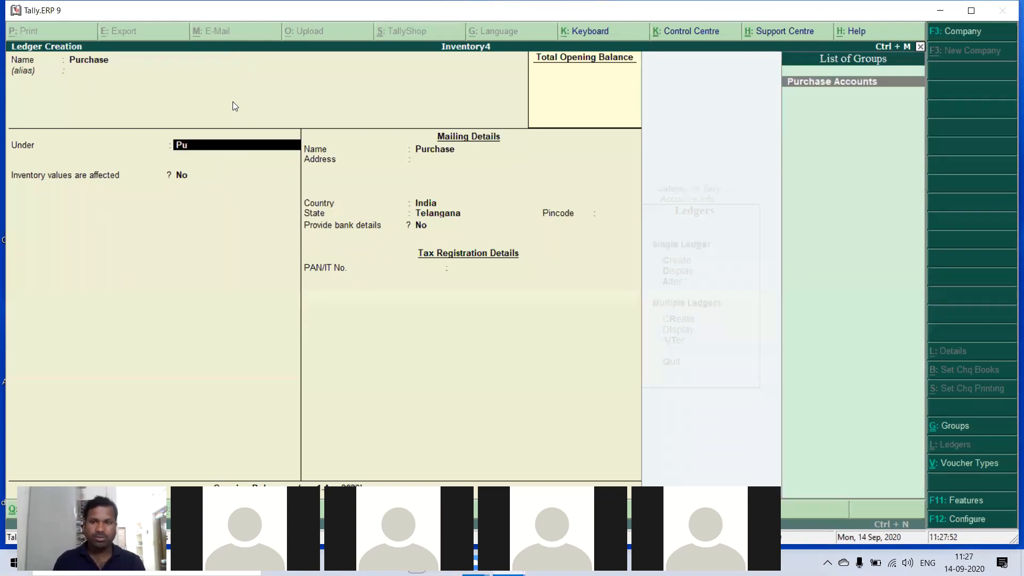
{"action": "key", "text": "Return"}
{"action": "key", "text": "Return"}
{"action": "key", "text": "Return"}
{"action": "key", "text": "Return"}
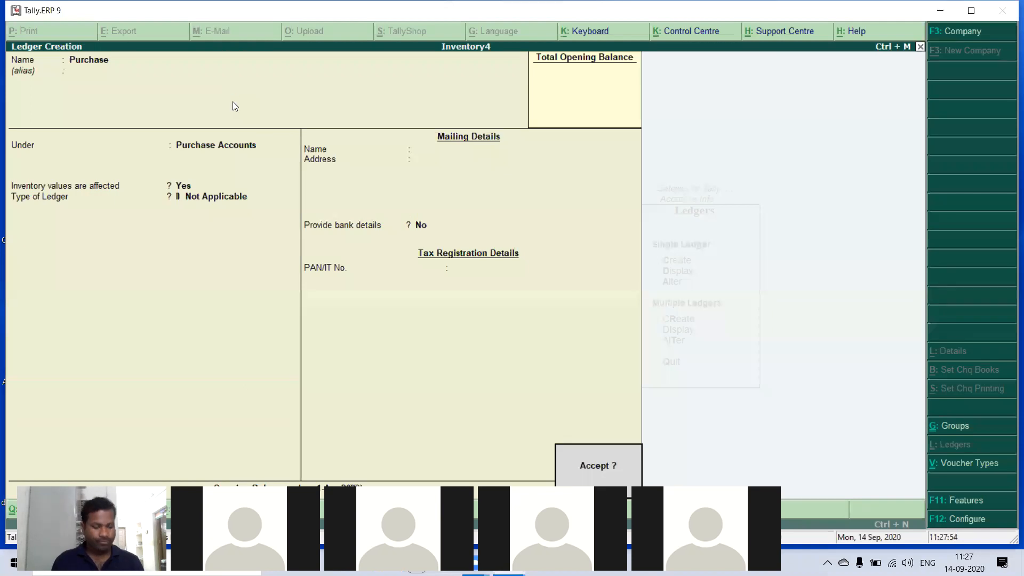
{"action": "key", "text": "Return"}
- Create a Sales ledger under Sales Accounts with inventory values affected, and save it
{"action": "type", "text": "Sales"}
{"action": "key", "text": "Return"}
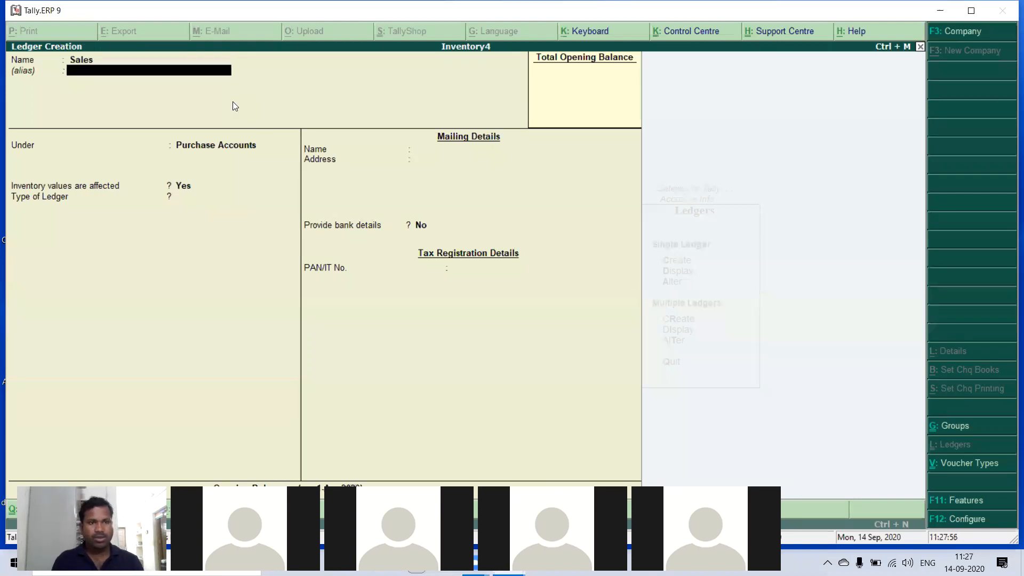
{"action": "key", "text": "Return"}
{"action": "type", "text": "Sa"}
{"action": "key", "text": "Return"}
{"action": "key", "text": "Return"}
{"action": "key", "text": "Return"}
{"action": "key", "text": "Return"}
{"action": "key", "text": "Return"}
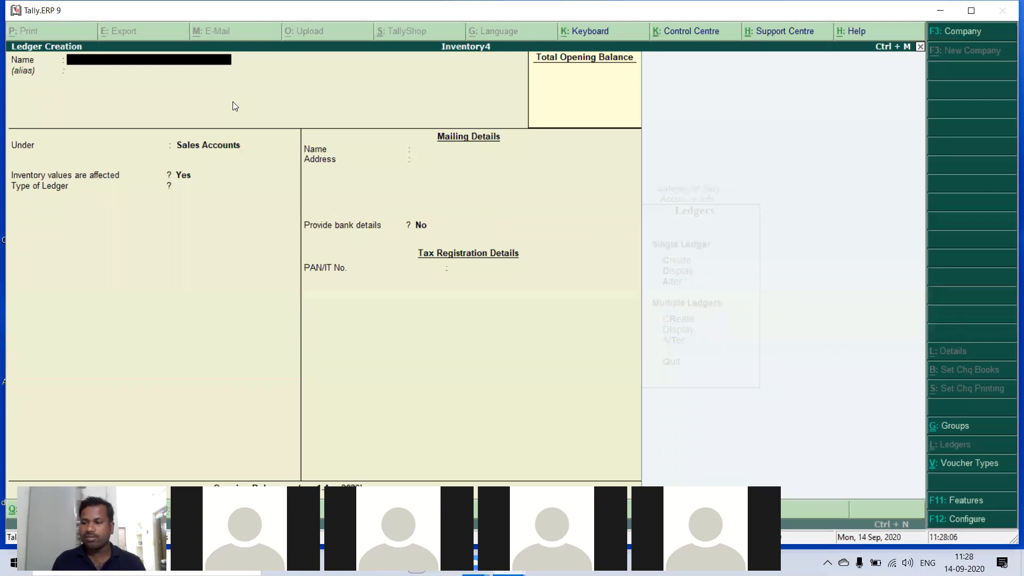
- Create a ledger with the first supplier's name under Sundry Creditors, without bill-by-bill balances, and save it
{"action": "type", "text": "Misra"}
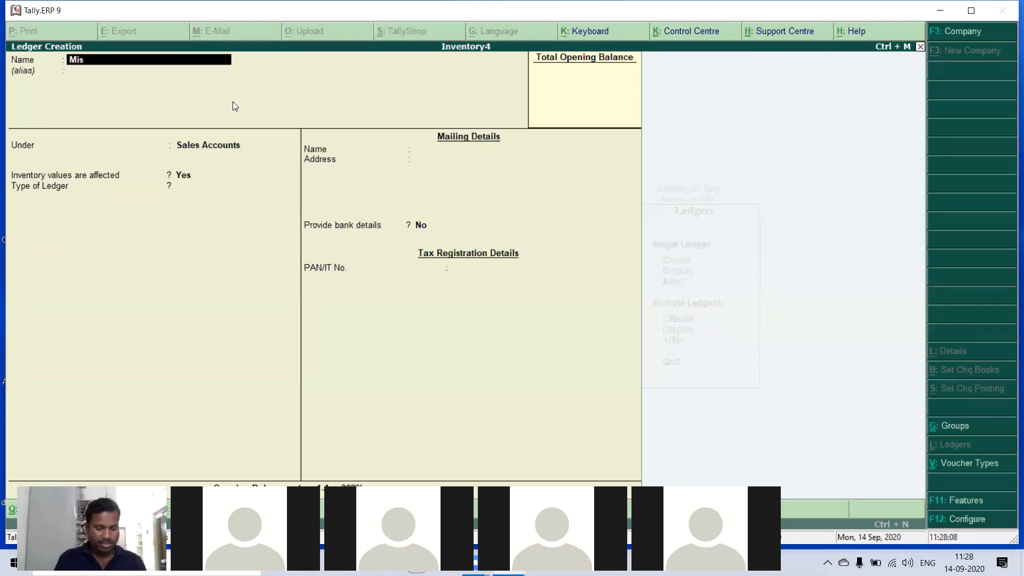
{"action": "key", "text": "Return"}
{"action": "key", "text": "Return"}
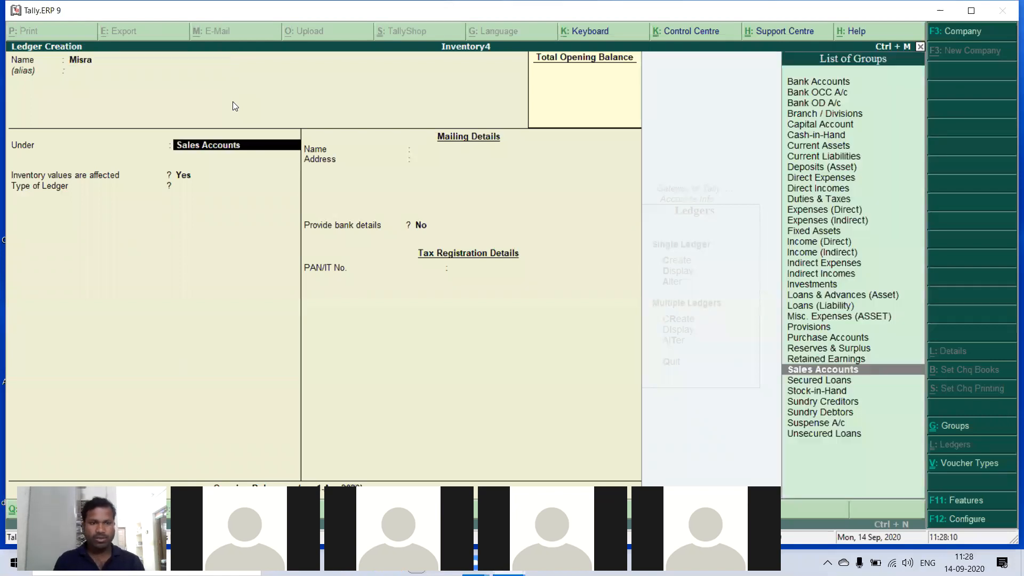
{"action": "type", "text": "Su"}
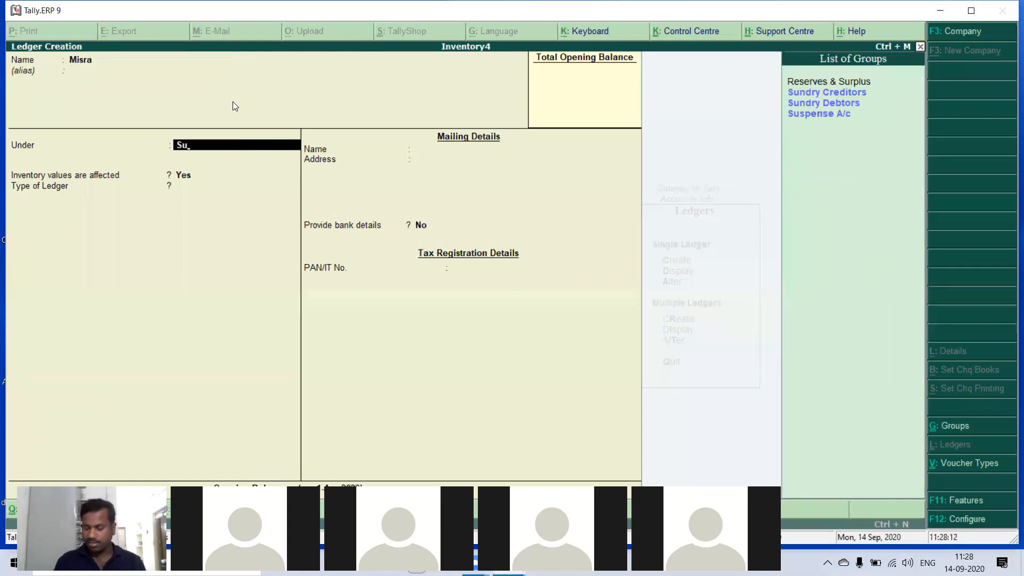
{"action": "key", "text": "Return"}
{"action": "key", "text": "Return"}
{"action": "key", "text": "Return"}
{"action": "key", "text": "Return"}
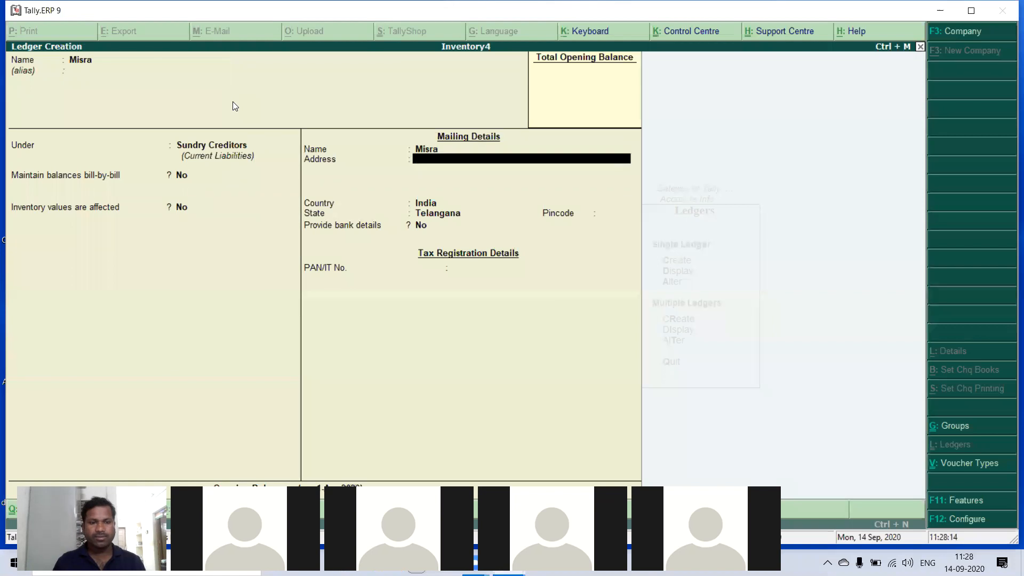
{"action": "key", "text": "Return"}
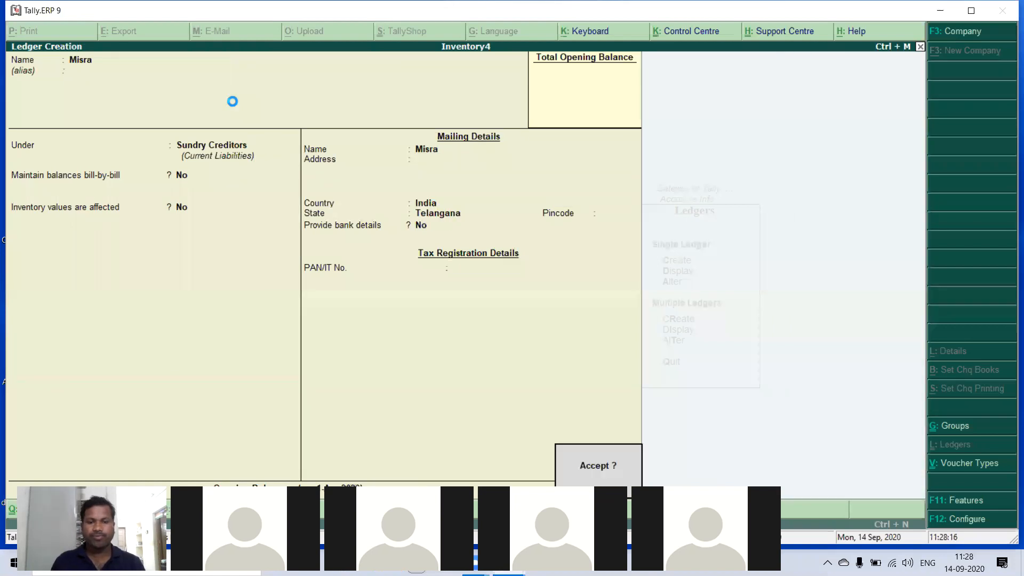
{"action": "key", "text": "Return"}
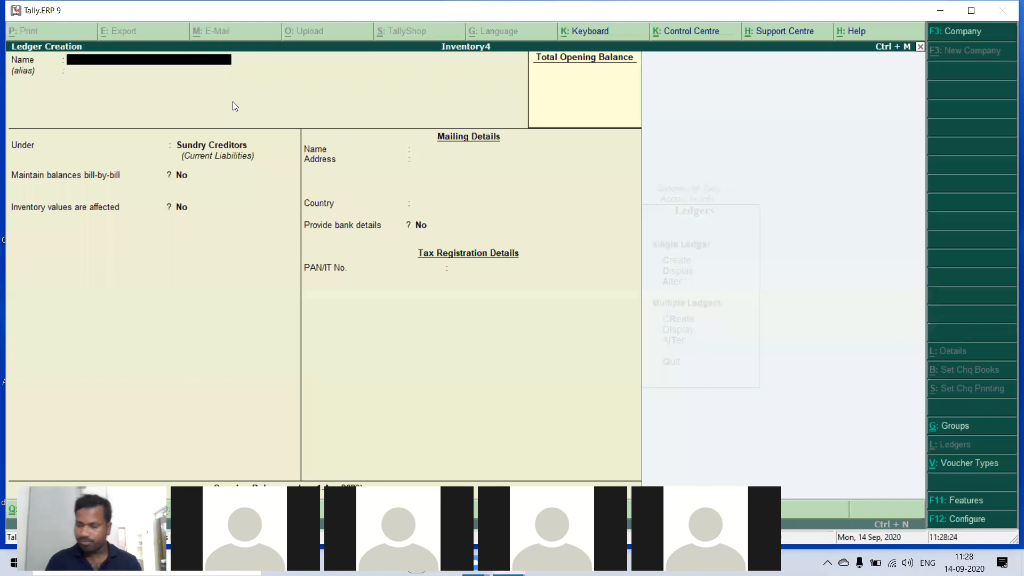
- Create another party ledger with the second supplier's name under Sundry Creditors, keeping the default settings, and save it
{"action": "type", "text": "Rakesh"}
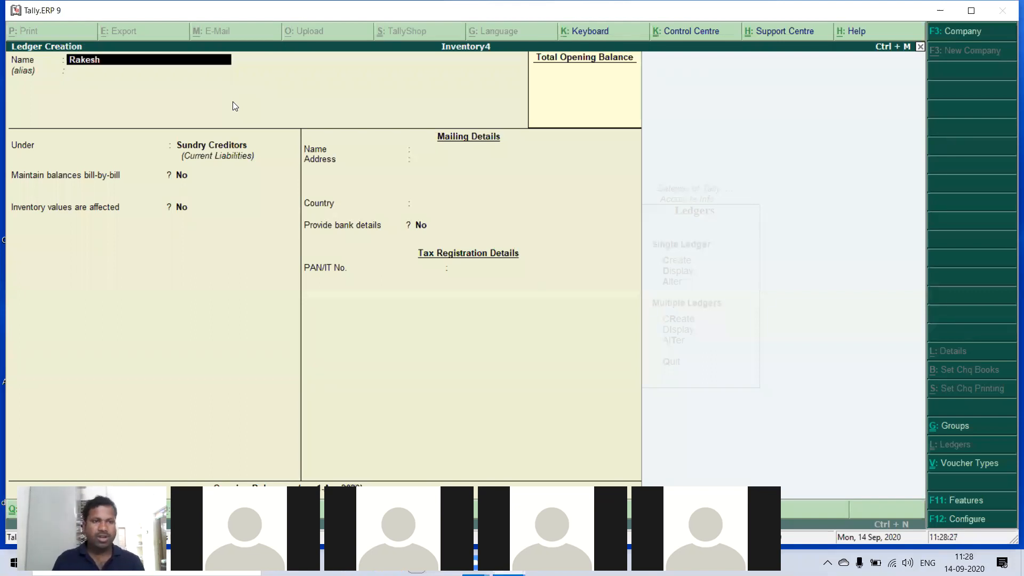
{"action": "key", "text": "Return"}
{"action": "key", "text": "Return"}
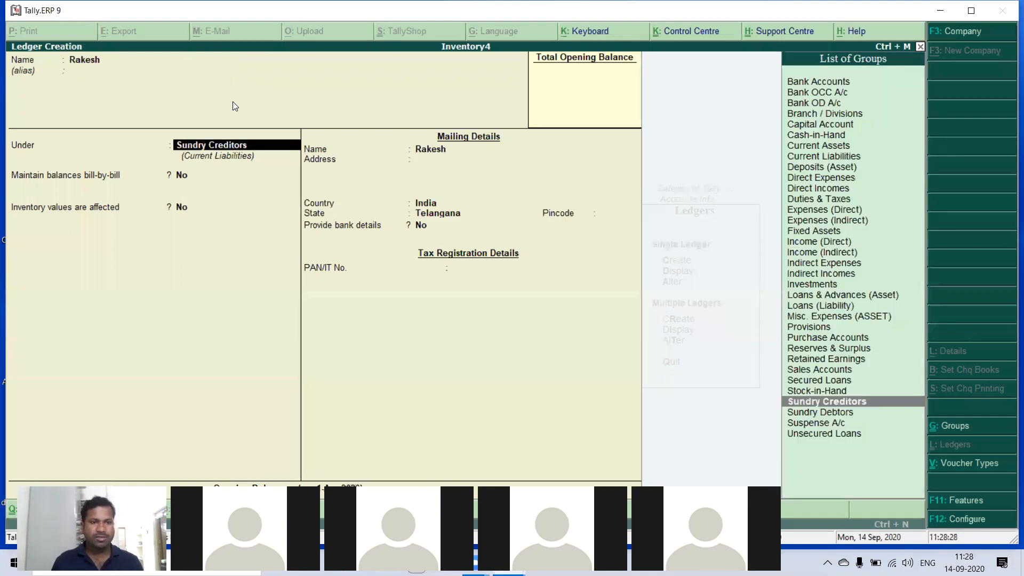
{"action": "key", "text": "Return"}
{"action": "key", "text": "Return"}
{"action": "key", "text": "Return"}
{"action": "key", "text": "Return"}
{"action": "key", "text": "Return"}
{"action": "key", "text": "Return"}
{"action": "key", "text": "Return"}
{"action": "key", "text": "Return"}
{"action": "key", "text": "Return"}
{"action": "key", "text": "Return"}
{"action": "key", "text": "Return"}
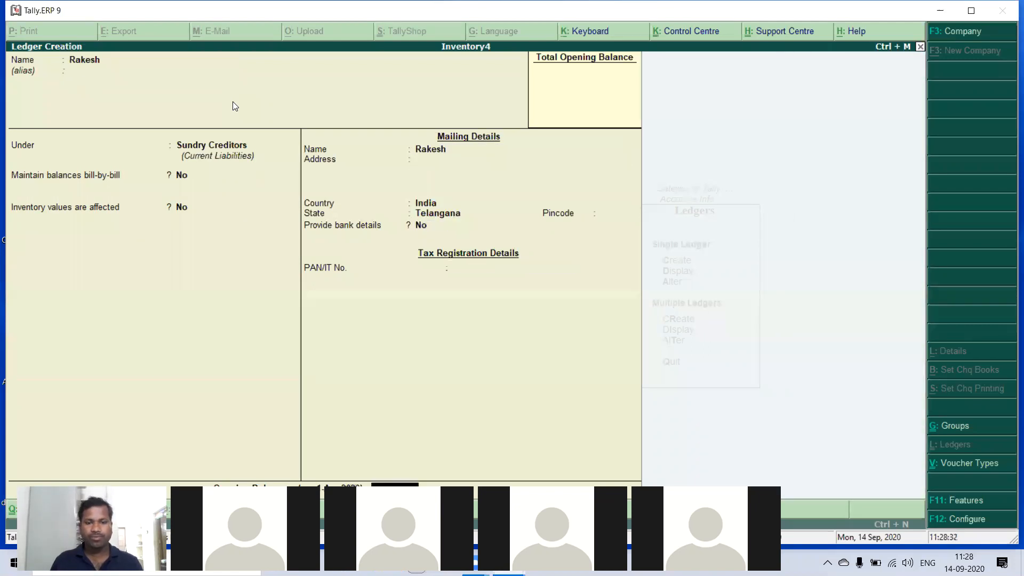
{"action": "key", "text": "Return"}
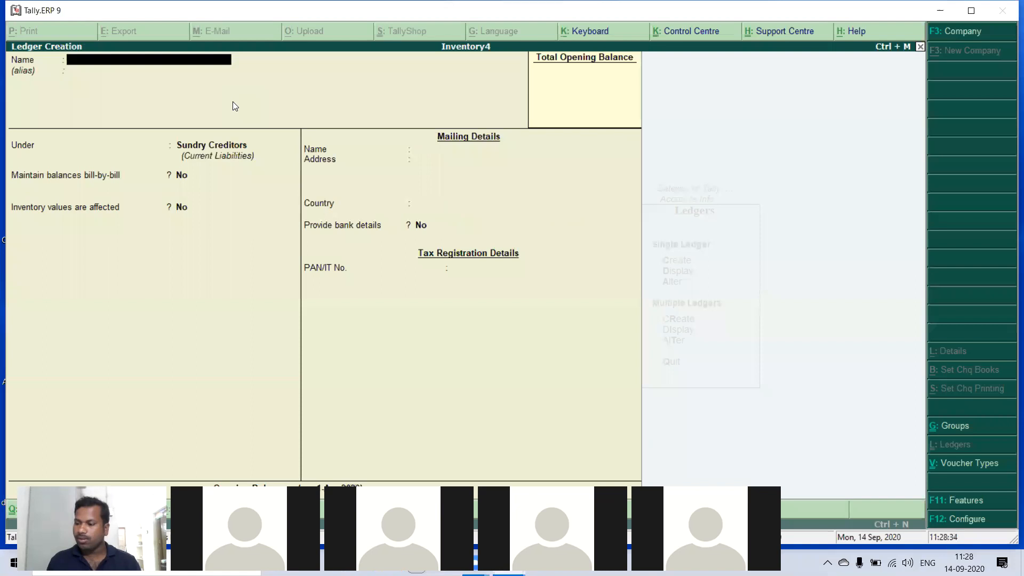
- Create an expense ledger named Advertiesement Ex under Indirect Expenses and save it
{"action": "type", "text": "Advertiesemt"}
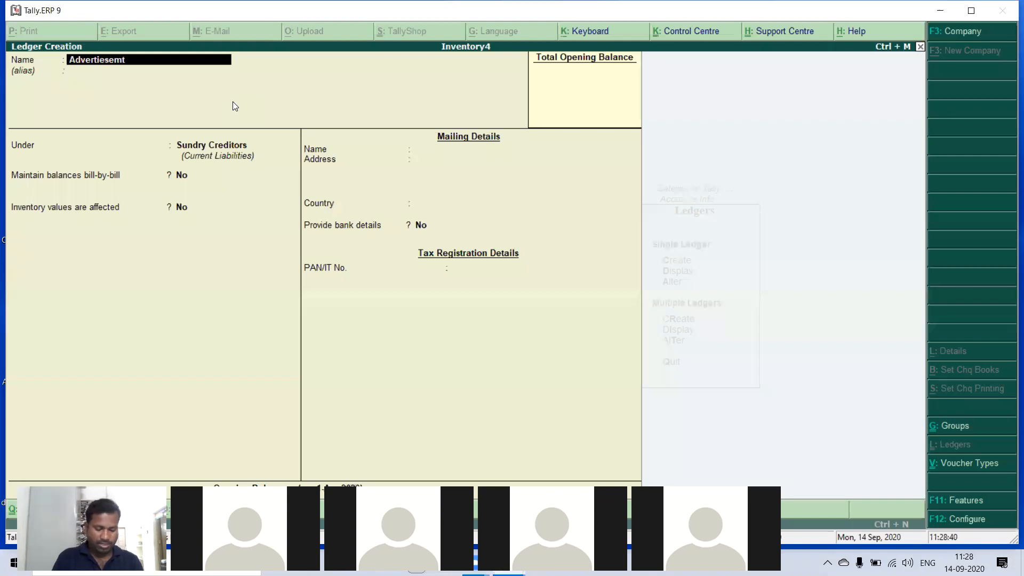
{"action": "key", "text": "BackSpace"}
{"action": "type", "text": "ent Ex"}
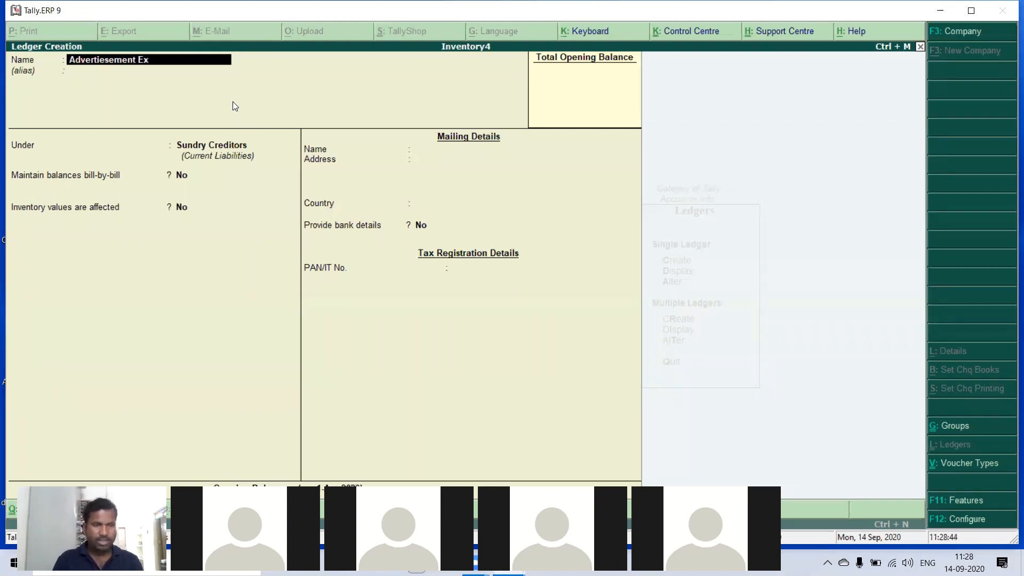
{"action": "key", "text": "Return"}
{"action": "type", "text": "In"}
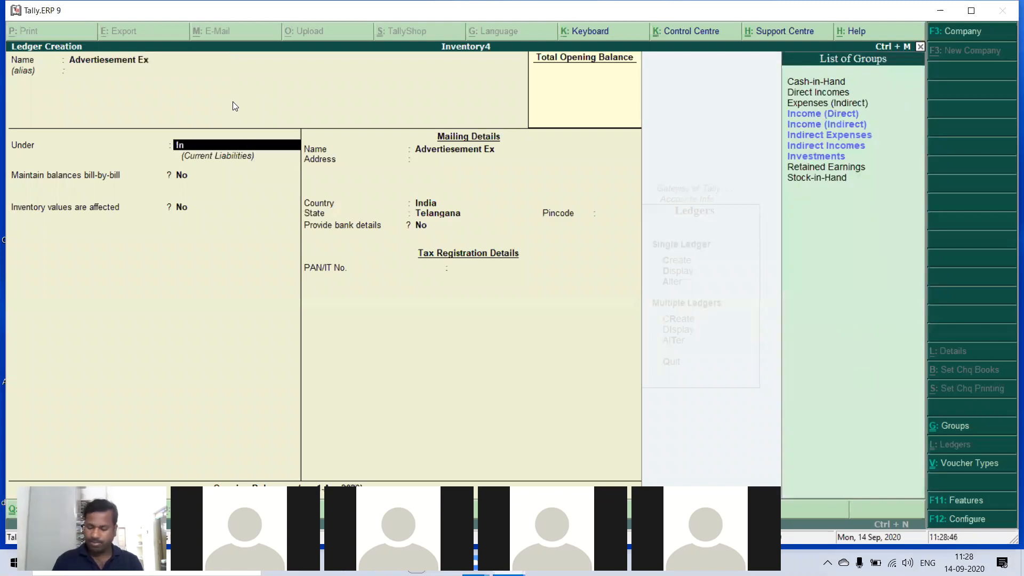
{"action": "key", "text": "Down"}
{"action": "key", "text": "Down"}
{"action": "key", "text": "Return"}
{"action": "key", "text": "Return"}
{"action": "key", "text": "Return"}
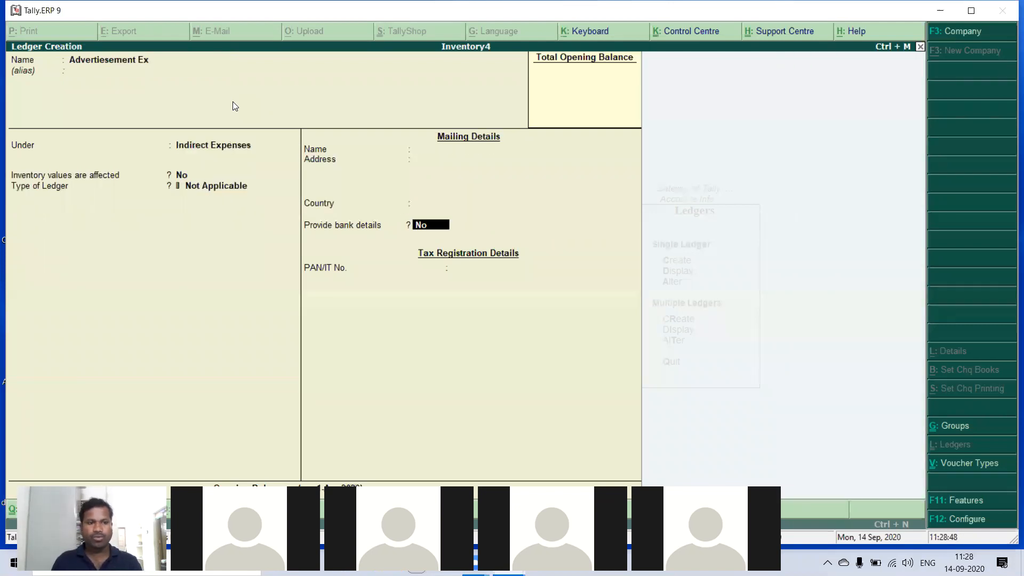
{"action": "key", "text": "Return"}
{"action": "key", "text": "Return"}
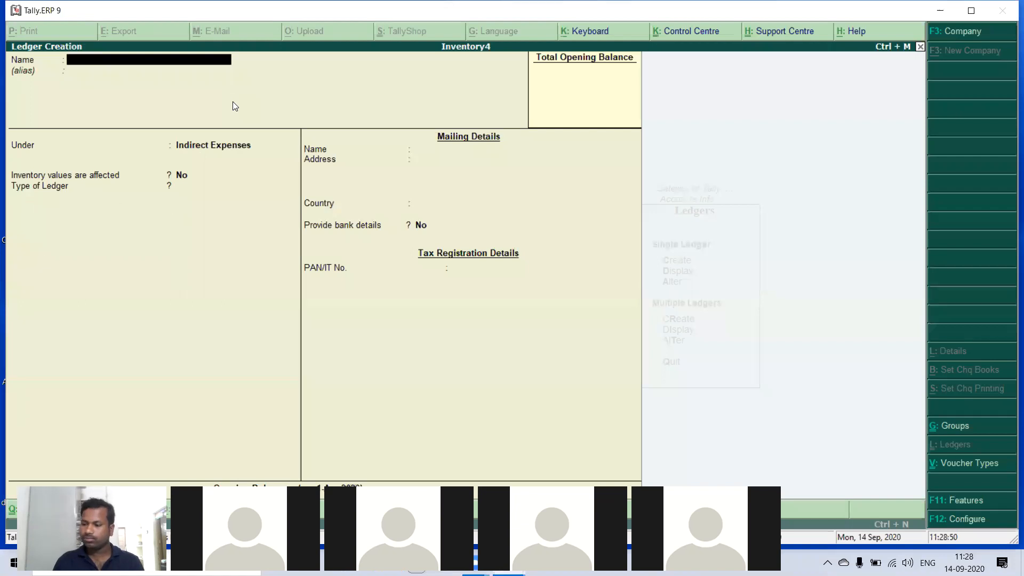
- Create a Salaries ledger under Indirect Expenses and save it
{"action": "type", "text": "Salaries"}
{"action": "key", "text": "Return"}
{"action": "key", "text": "Return"}
{"action": "key", "text": "Return"}
{"action": "key", "text": "Return"}
{"action": "key", "text": "Return"}
{"action": "key", "text": "Return"}
{"action": "key", "text": "Return"}
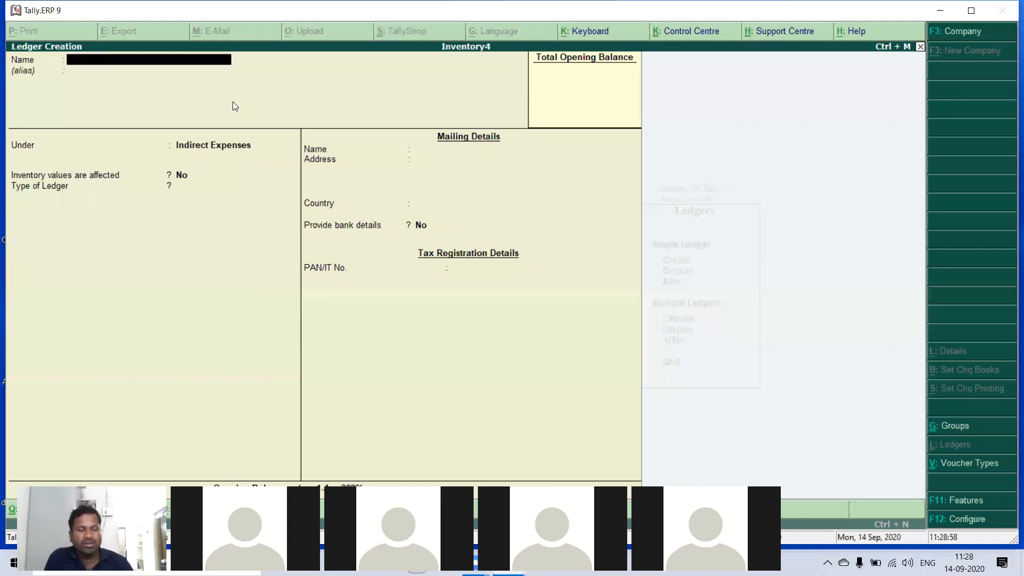
- Exit ledger creation and return to the Gateway of Tally
{"action": "key", "text": "Escape"}
{"action": "key", "text": "Return"}
{"action": "key", "text": "Escape"}
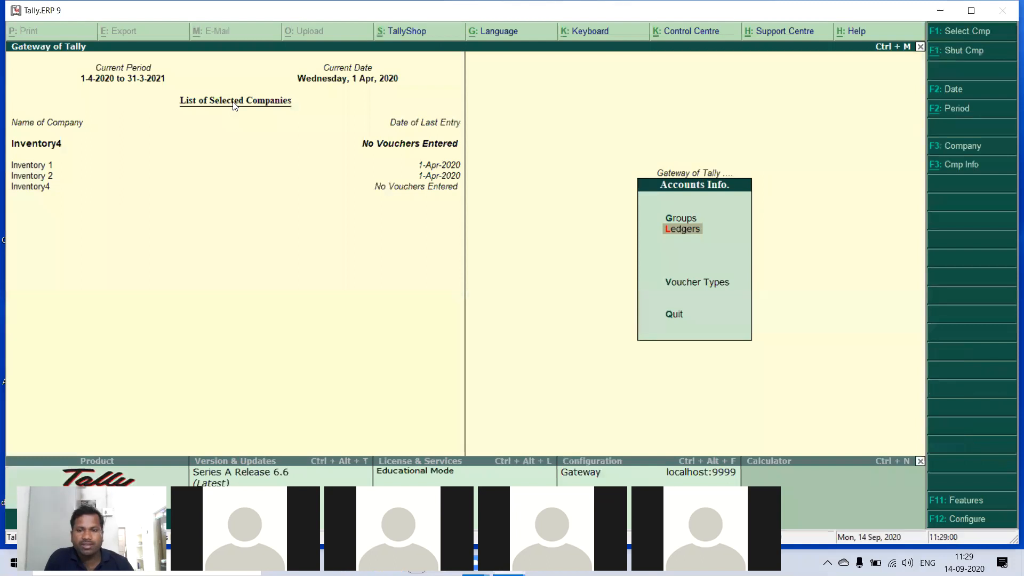
{"action": "key", "text": "Escape"}
- Create a stock group named Finished Goods under Primary, keeping the default settings, and save it
{"action": "key", "text": "Down"}
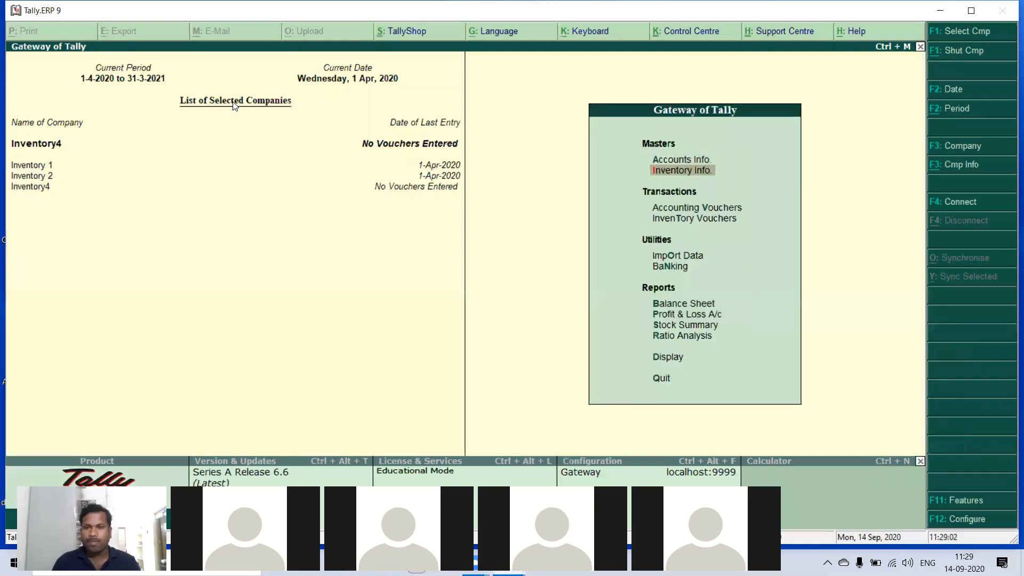
{"action": "key", "text": "Return"}
{"action": "key", "text": "Return"}
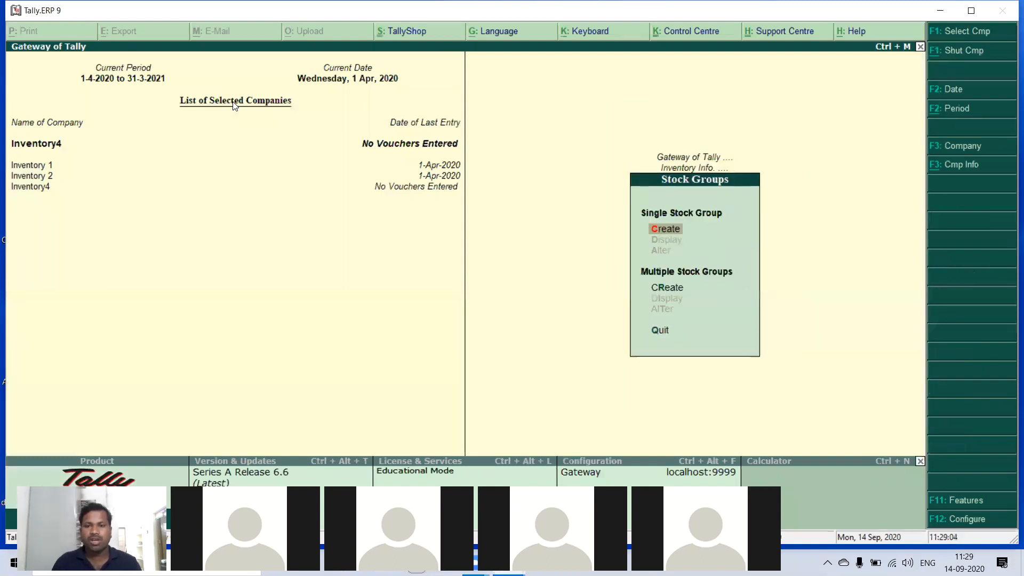
{"action": "key", "text": "Return"}
{"action": "type", "text": "F"}
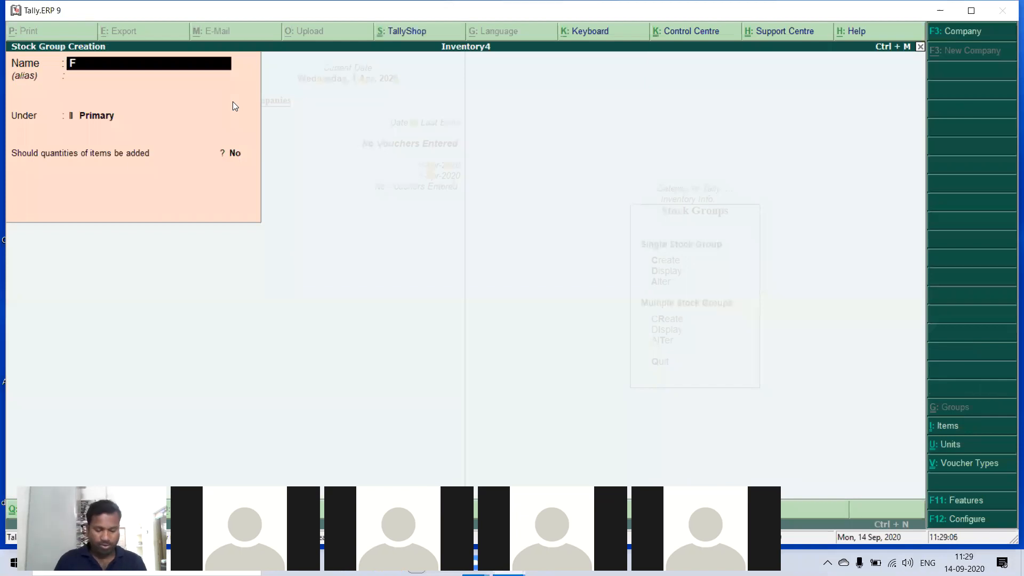
{"action": "type", "text": "inished Goods"}
{"action": "key", "text": "Return"}
{"action": "key", "text": "Return"}
{"action": "key", "text": "Return"}
{"action": "key", "text": "Return"}
{"action": "key", "text": "Return"}
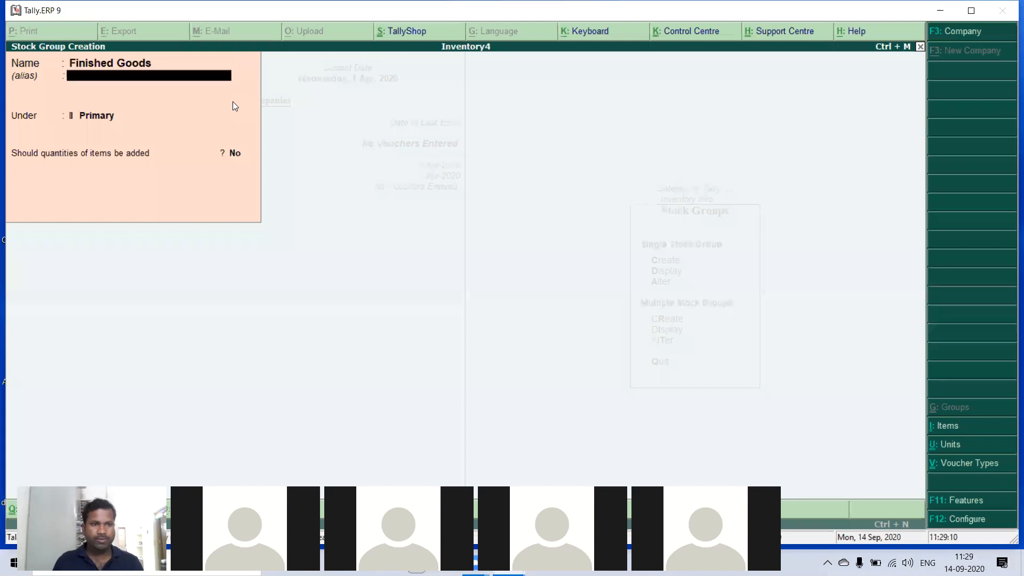
{"action": "key", "text": "Escape"}
{"action": "key", "text": "Escape"}
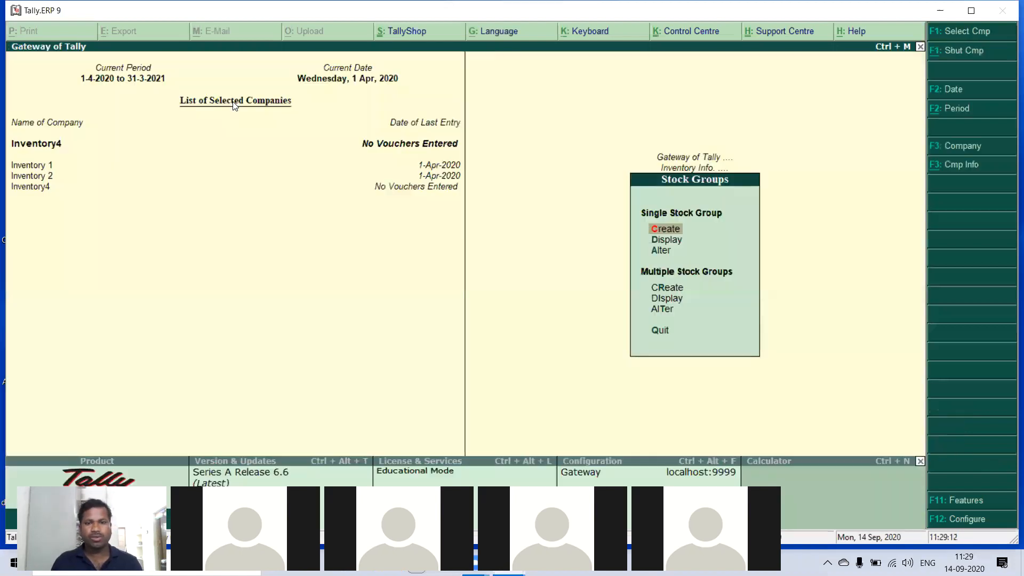
- Create a simple unit of measure with the symbol no's, formal name Numbers and 0 decimal places, and save it
{"action": "key", "text": "Down"}
{"action": "key", "text": "Down"}
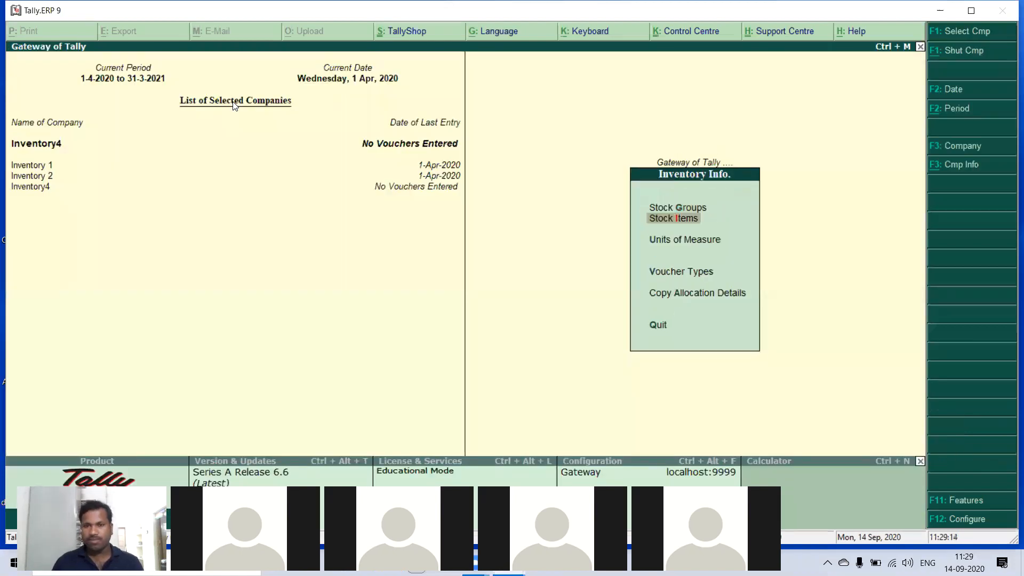
{"action": "key", "text": "Return"}
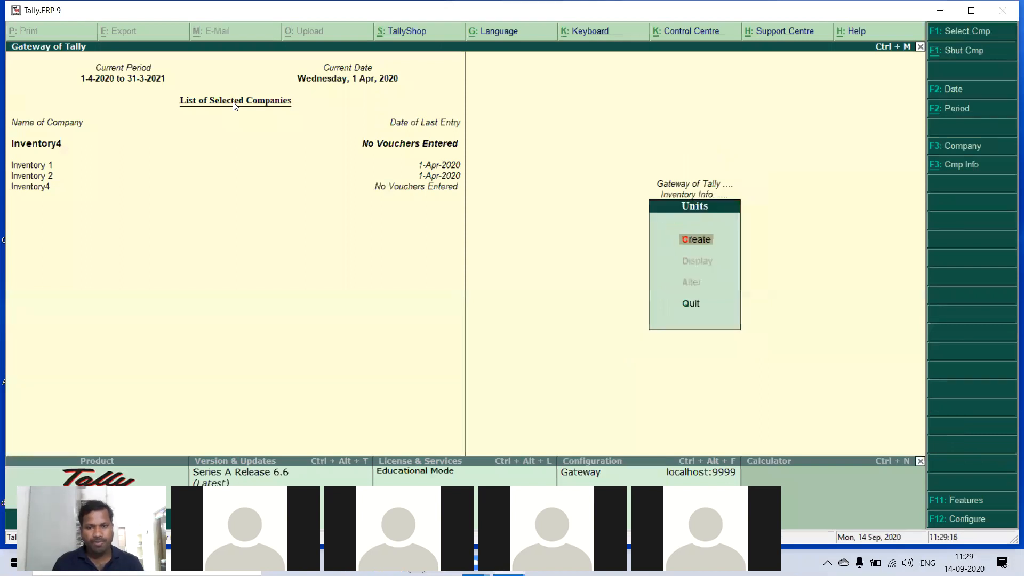
{"action": "key", "text": "Return"}
{"action": "type", "text": "no's"}
{"action": "key", "text": "Return"}
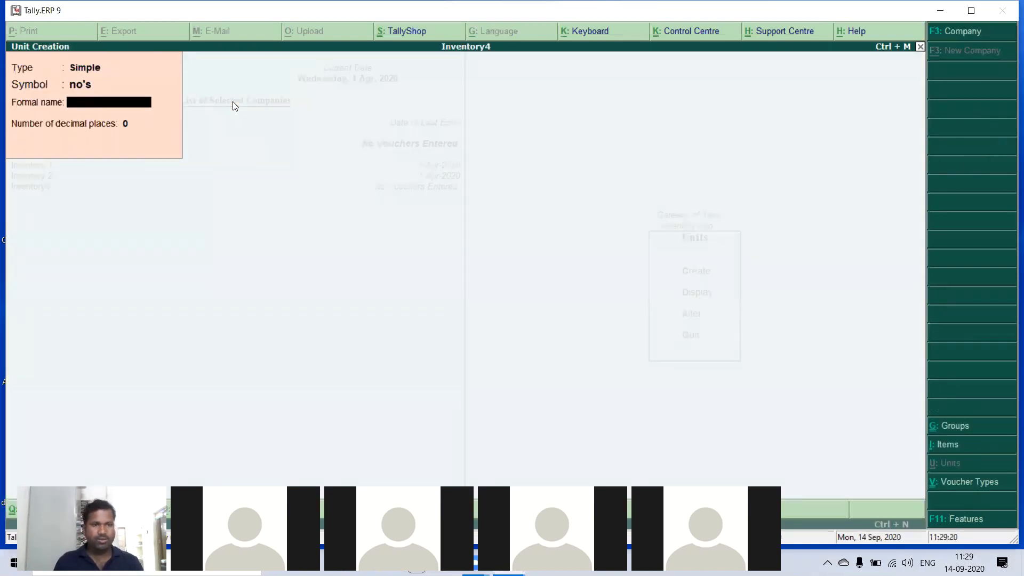
{"action": "type", "text": "Nym"}
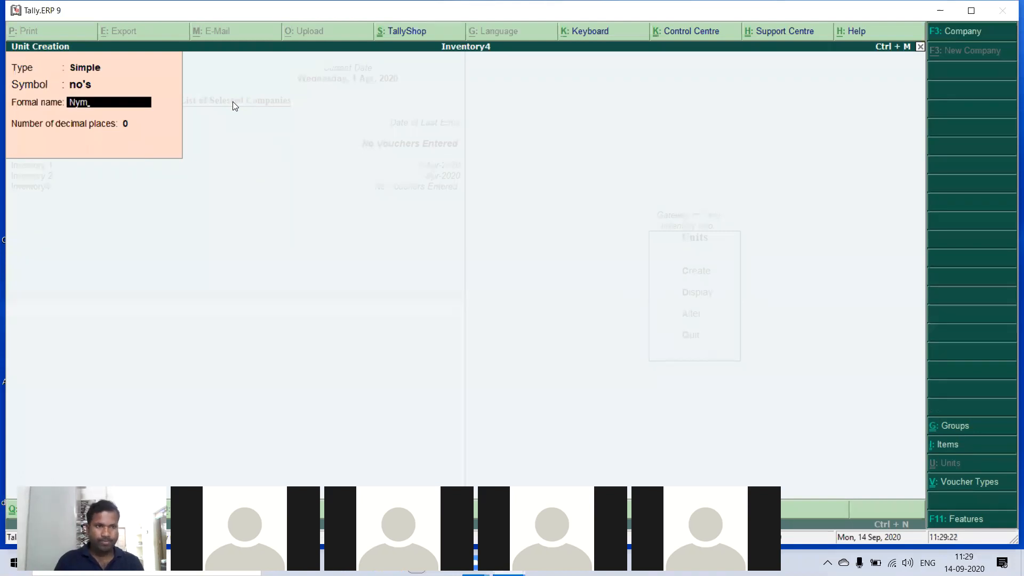
{"action": "key", "text": "BackSpace"}
{"action": "key", "text": "BackSpace"}
{"action": "type", "text": "umn"}
{"action": "key", "text": "BackSpace"}
{"action": "type", "text": "n"}
{"action": "key", "text": "BackSpace"}
{"action": "type", "text": "bers"}
{"action": "key", "text": "Return"}
{"action": "key", "text": "Return"}
{"action": "key", "text": "Return"}
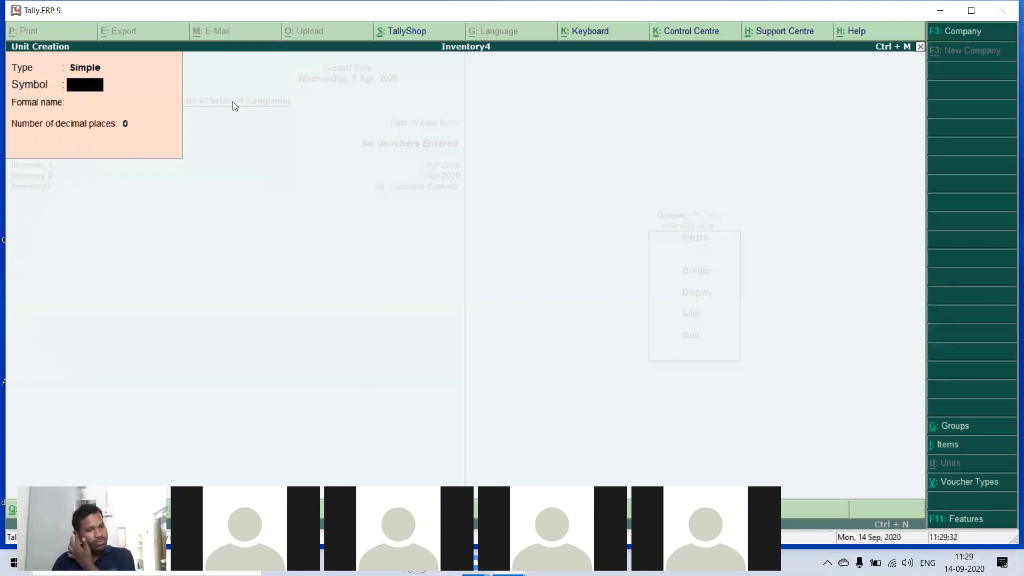
{"action": "key", "text": "Escape"}
{"action": "key", "text": "Return"}
{"action": "key", "text": "Escape"}
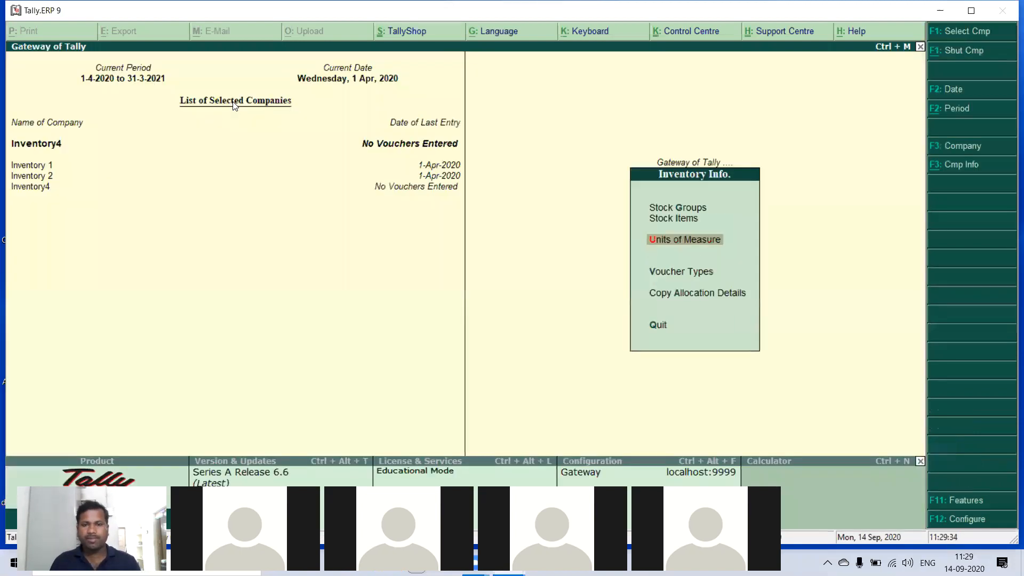
- Create a stock item named Chairs under Finished Goods with the unit no's and no opening balance, and save it
{"action": "key", "text": "Up"}
{"action": "key", "text": "Return"}
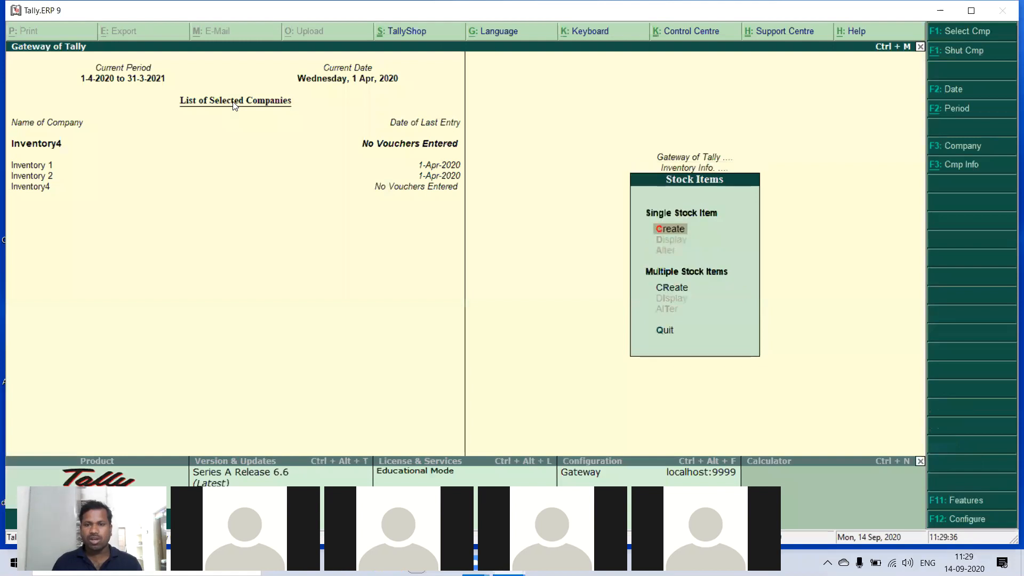
{"action": "key", "text": "Return"}
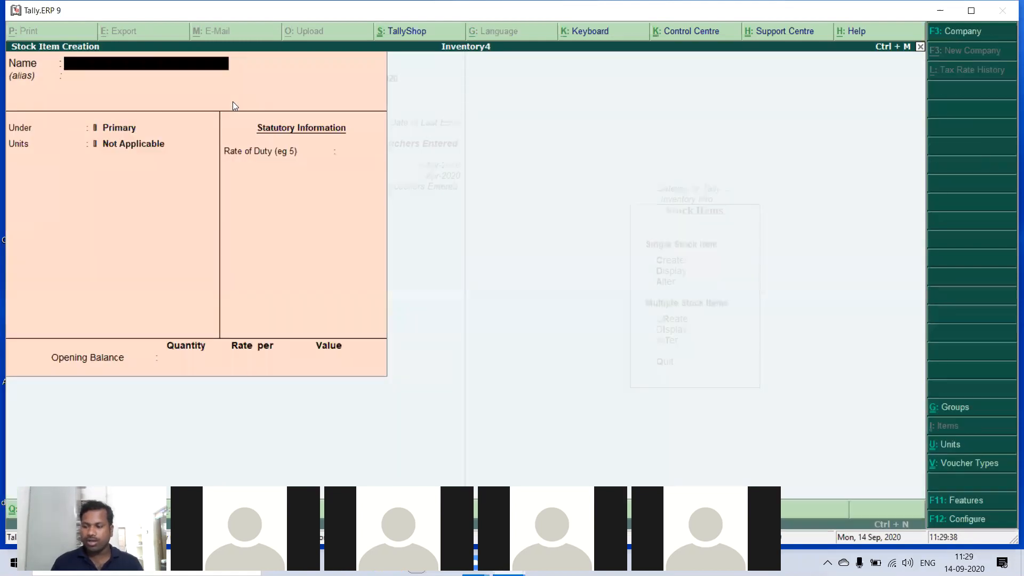
{"action": "type", "text": "Chirs"}
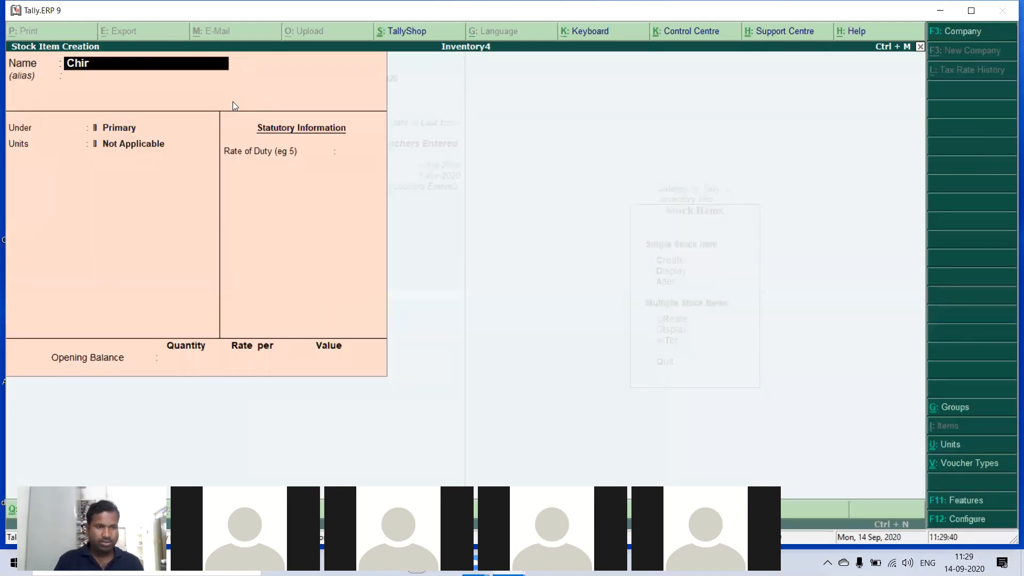
{"action": "key", "text": "BackSpace"}
{"action": "key", "text": "BackSpace"}
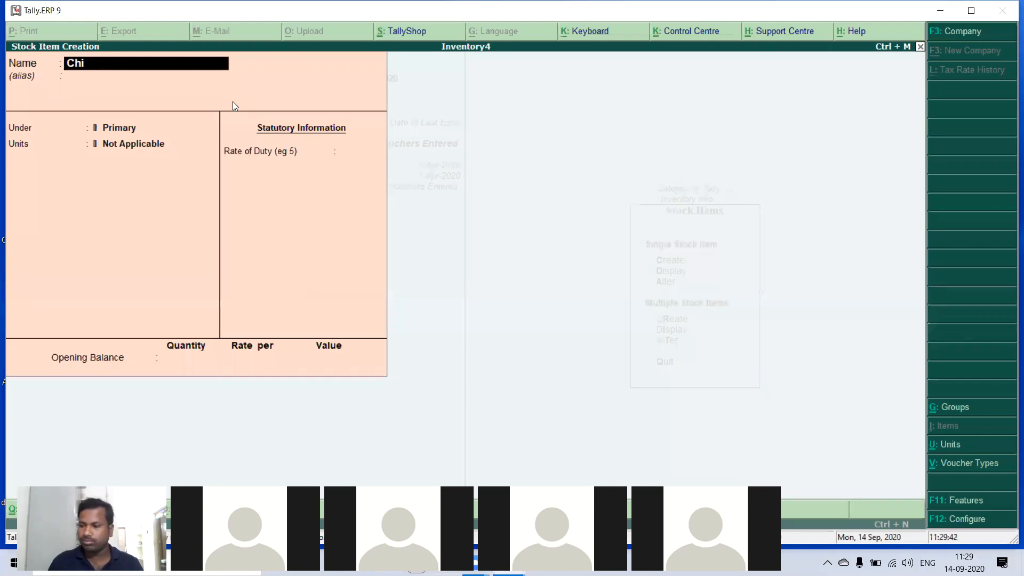
{"action": "key", "text": "BackSpace"}
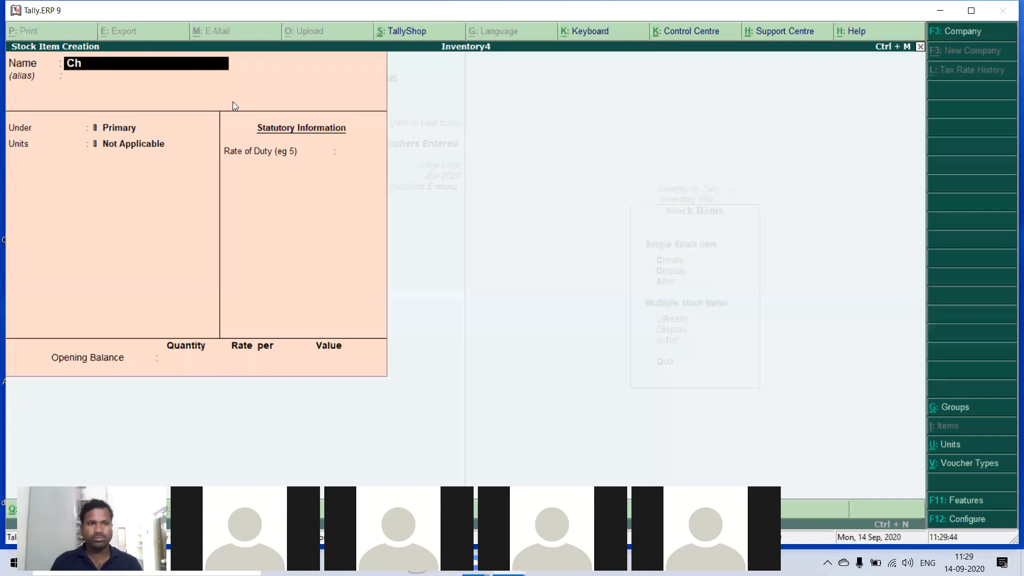
{"action": "type", "text": "airs"}
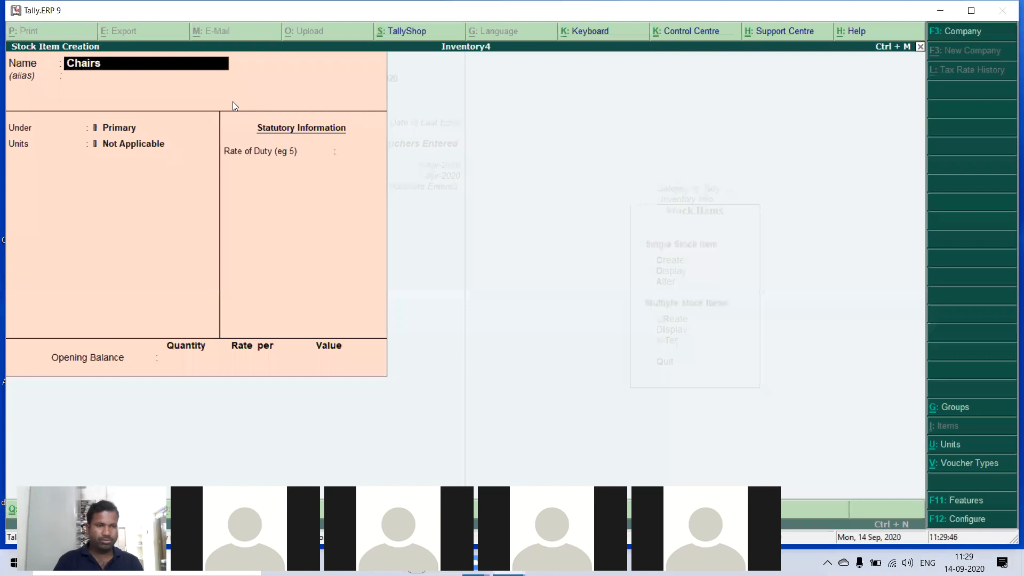
{"action": "key", "text": "Return"}
{"action": "key", "text": "Down"}
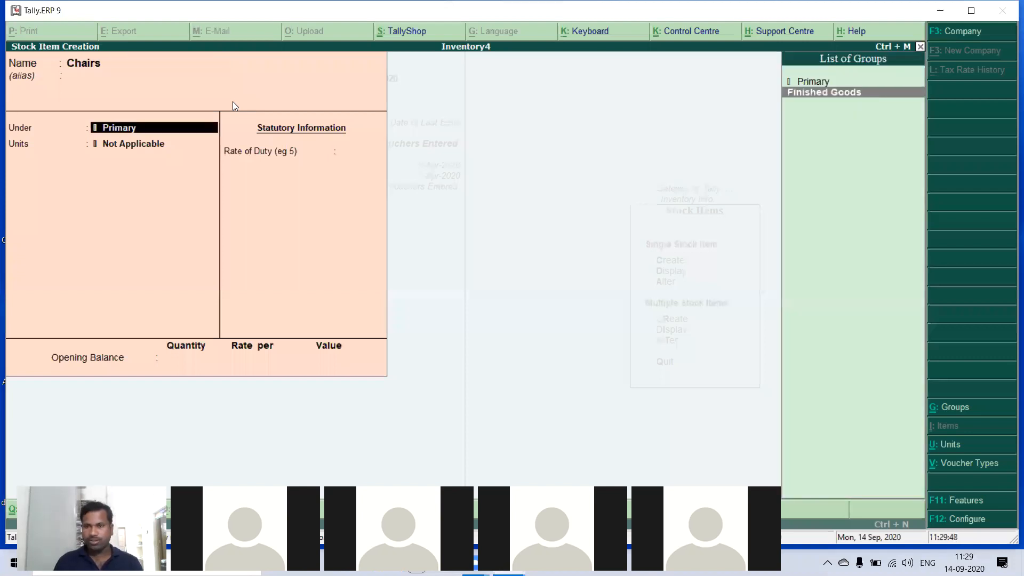
{"action": "key", "text": "Return"}
{"action": "key", "text": "Down"}
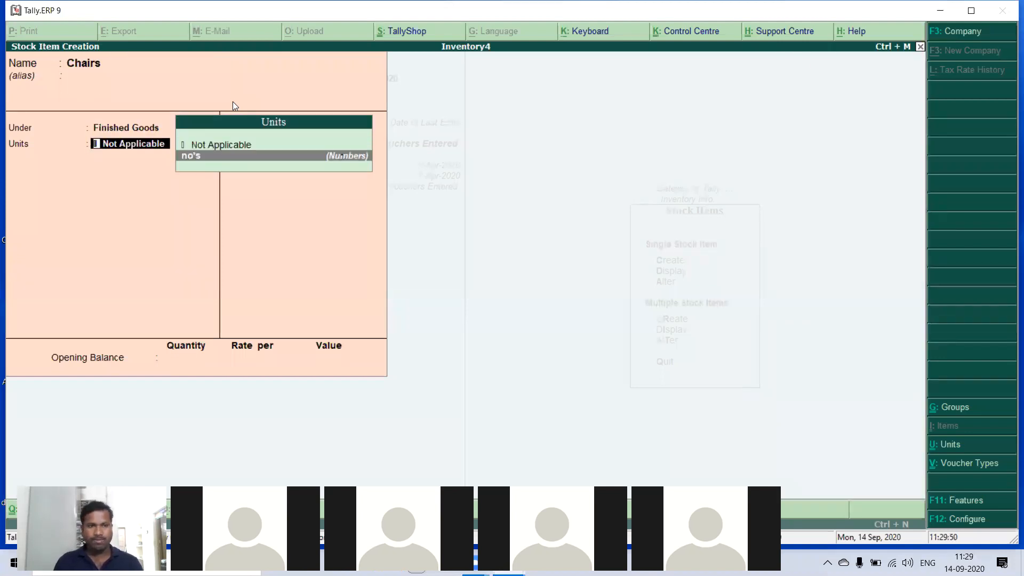
{"action": "key", "text": "Return"}
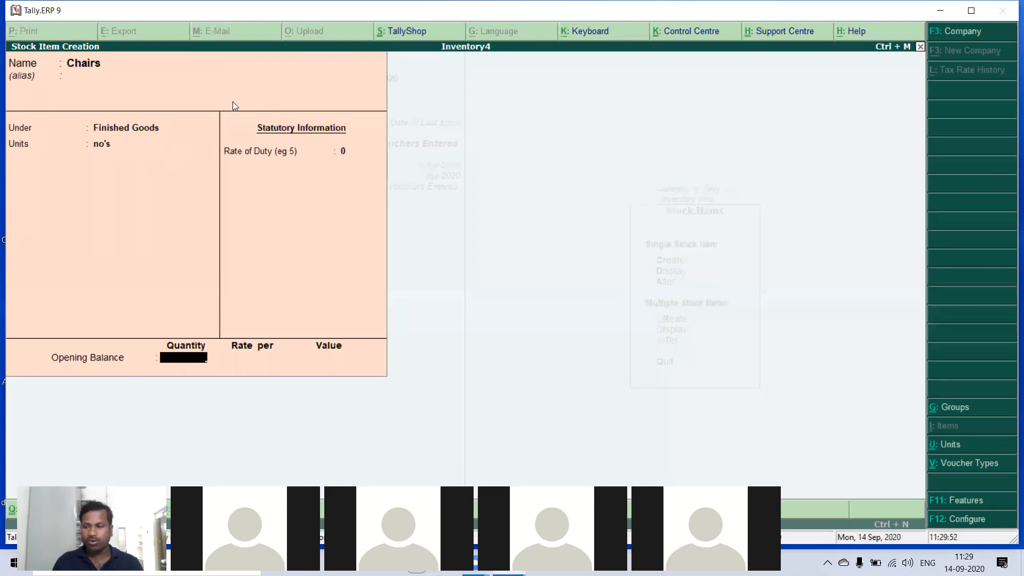
{"action": "key", "text": "Return"}
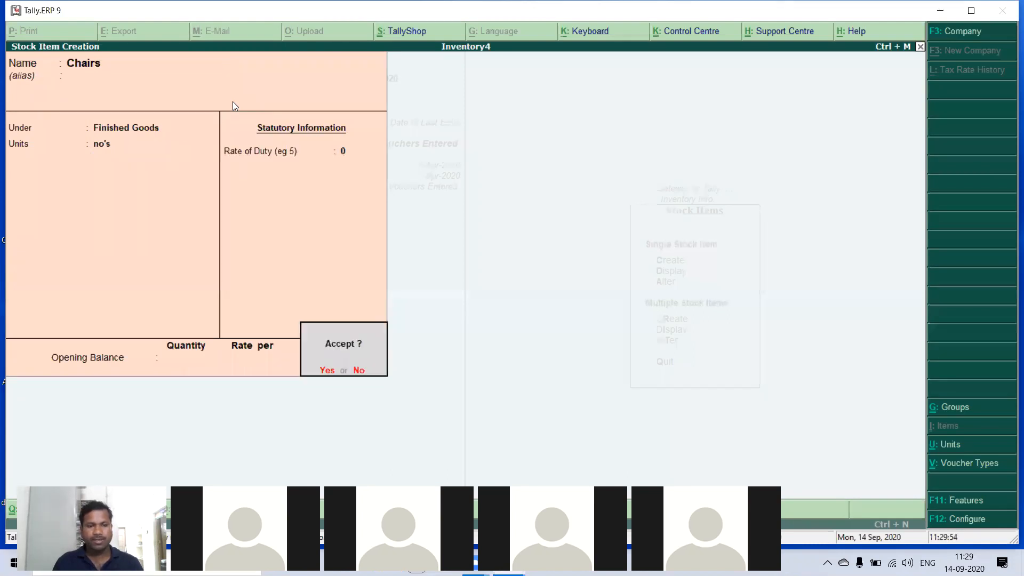
{"action": "key", "text": "Return"}
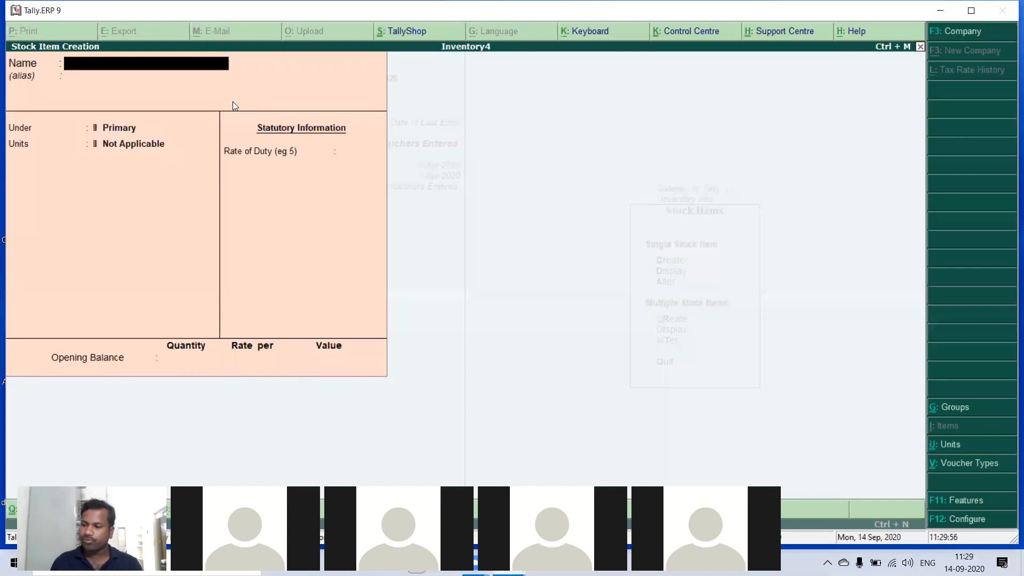
- Create a stock item named Tables under Finished Goods with the unit no's, save it and return to the Gateway of Tally
{"action": "type", "text": "Tables"}
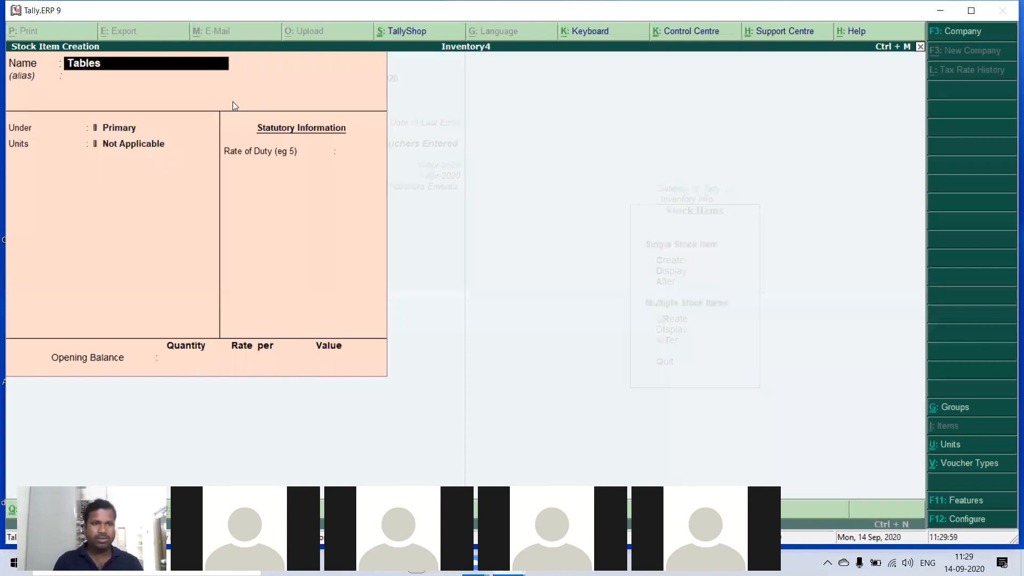
{"action": "key", "text": "Return"}
{"action": "key", "text": "Return"}
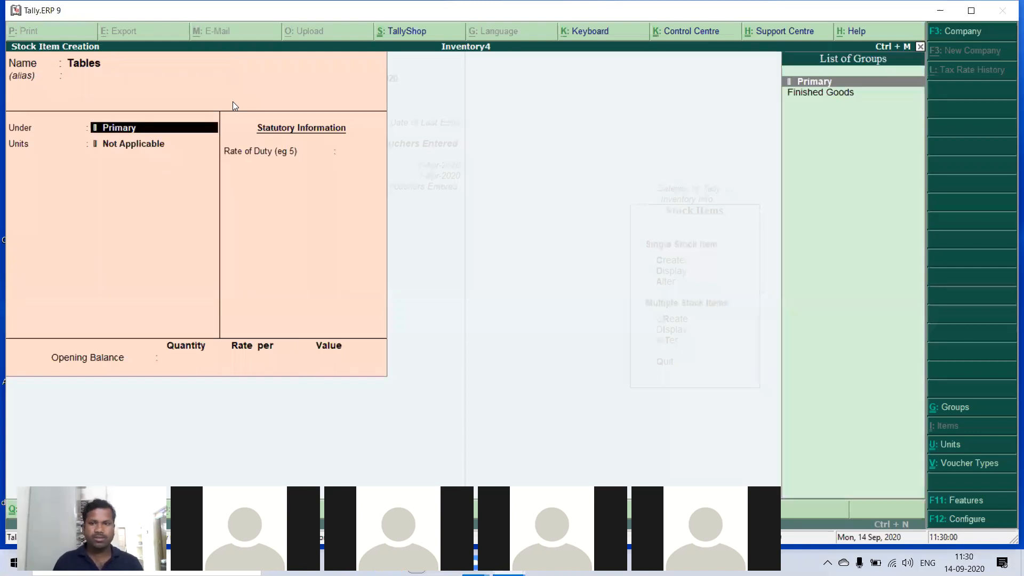
{"action": "key", "text": "Down"}
{"action": "key", "text": "Return"}
{"action": "key", "text": "Down"}
{"action": "key", "text": "Return"}
{"action": "key", "text": "Return"}
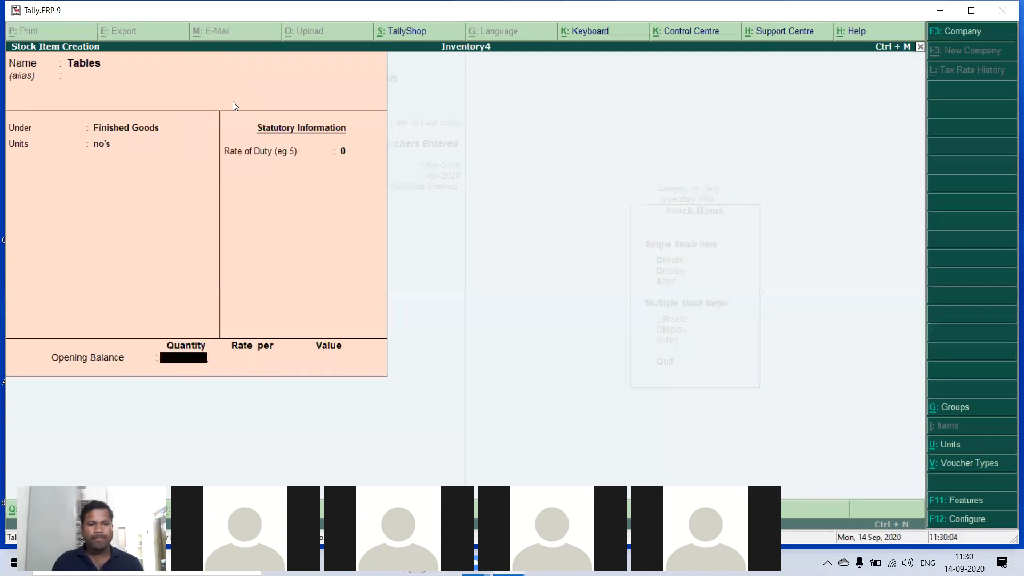
{"action": "key", "text": "Return"}
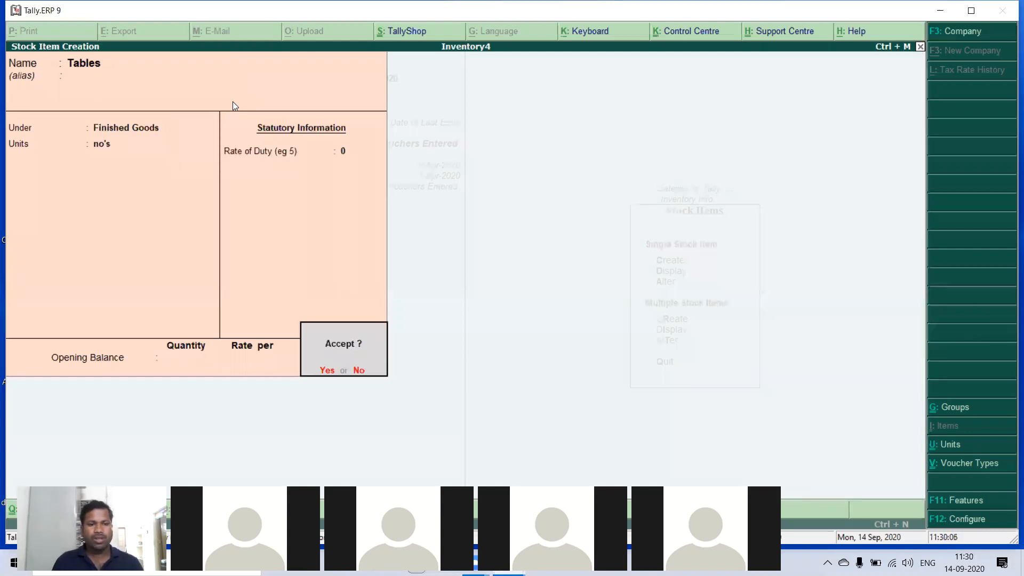
{"action": "key", "text": "Return"}
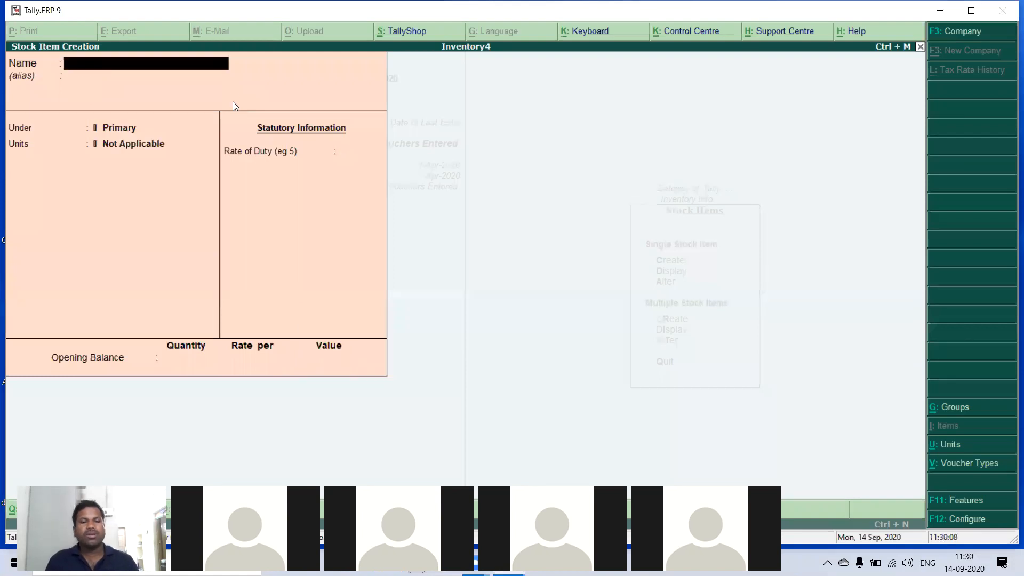
{"action": "key", "text": "Escape"}
{"action": "key", "text": "Return"}
{"action": "key", "text": "Escape"}
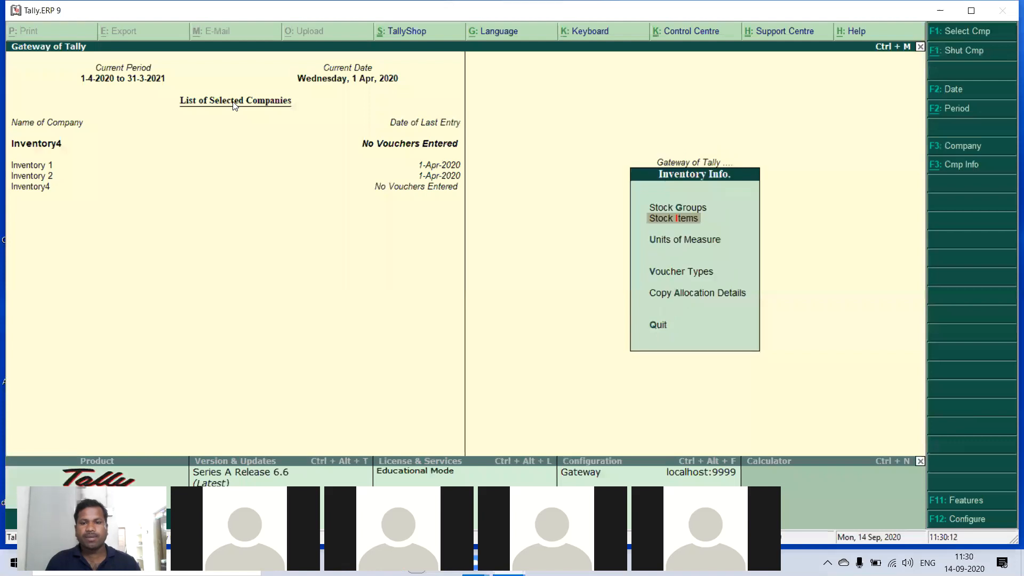
{"action": "key", "text": "Escape"}
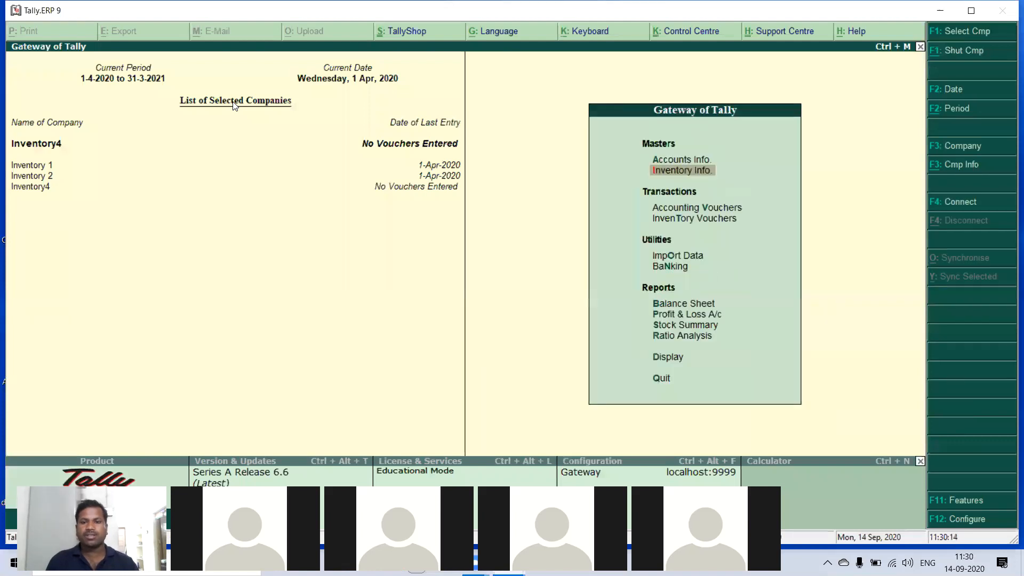
- Start a receipt accounting voucher and credit the owner's capital ledger with 4,00,000
{"action": "key", "text": "Down"}
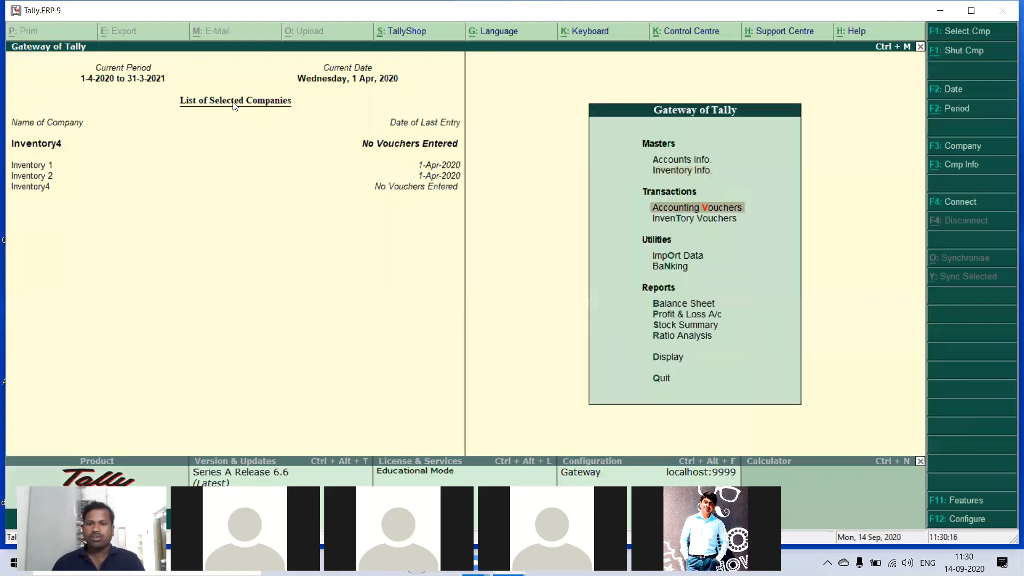
{"action": "key", "text": "Return"}
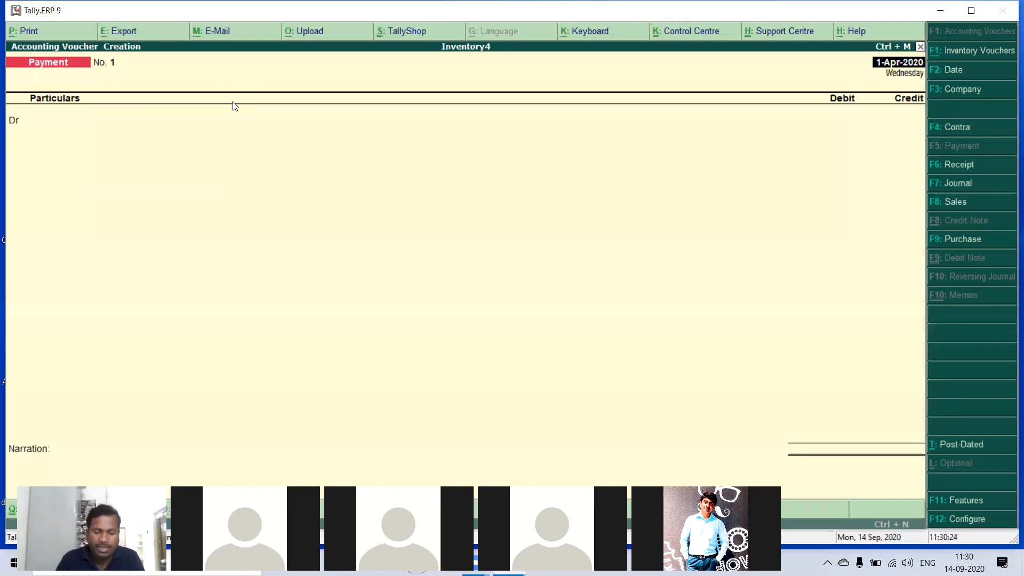
{"action": "key", "text": "F6"}
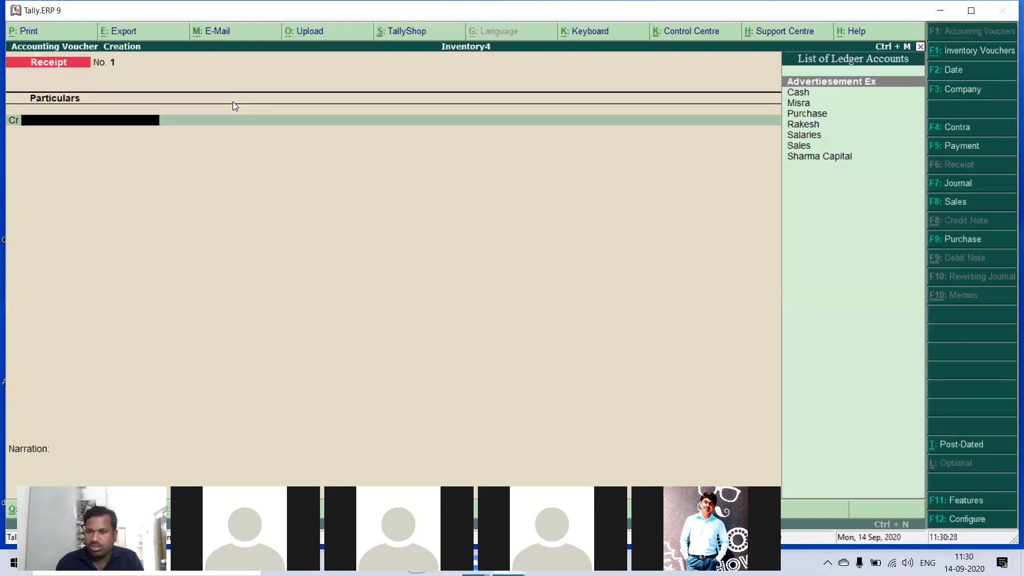
{"action": "key", "text": "Down"}
{"action": "key", "text": "End"}
{"action": "key", "text": "Return"}
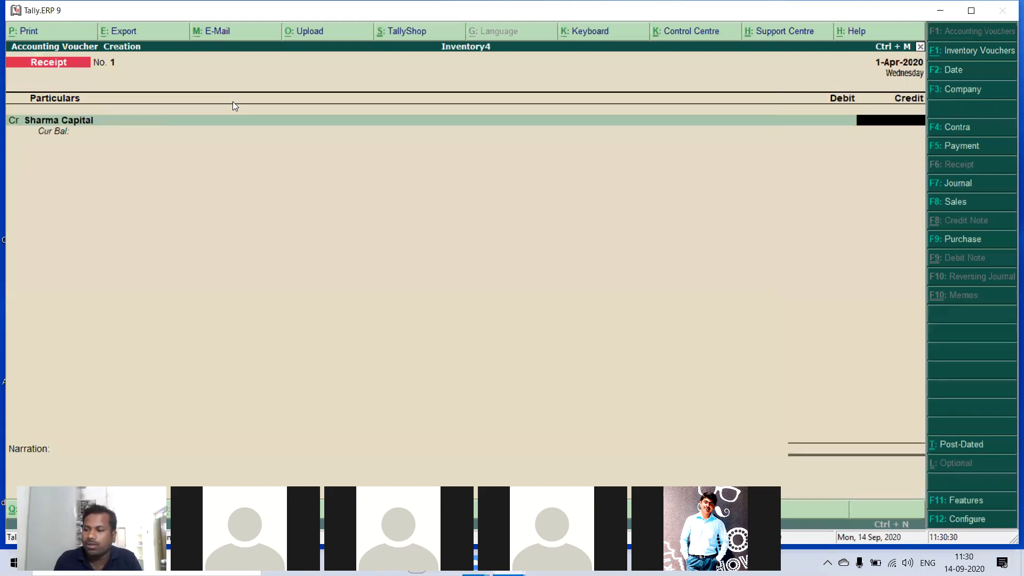
{"action": "type", "text": "4"}
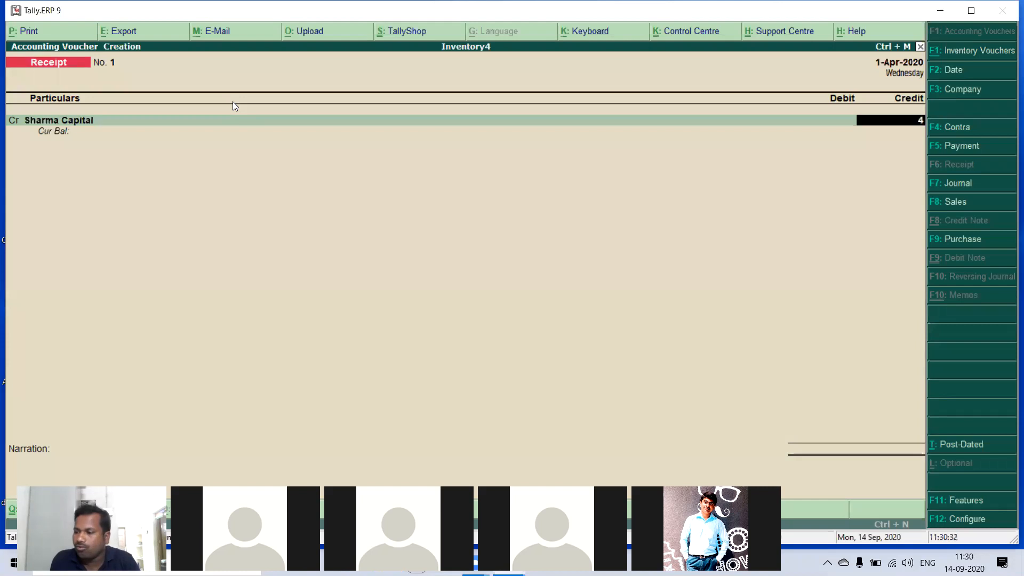
{"action": "type", "text": "0000000"}
{"action": "key", "text": "Return"}
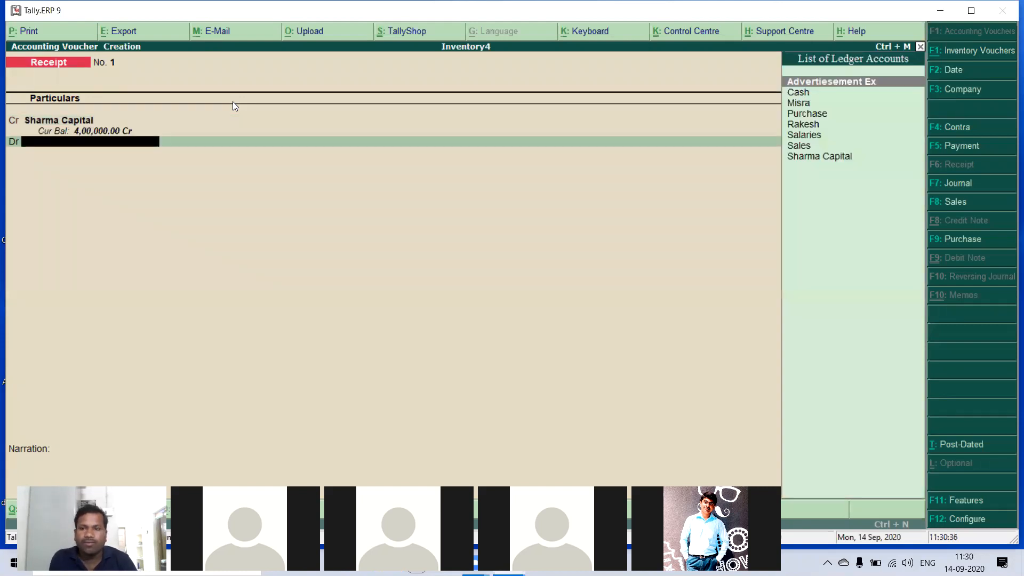
- Debit Cash with the full receipt amount and save the receipt voucher without a narration
{"action": "key", "text": "Down"}
{"action": "key", "text": "Return"}
{"action": "key", "text": "Return"}
{"action": "key", "text": "Return"}
{"action": "key", "text": "Return"}
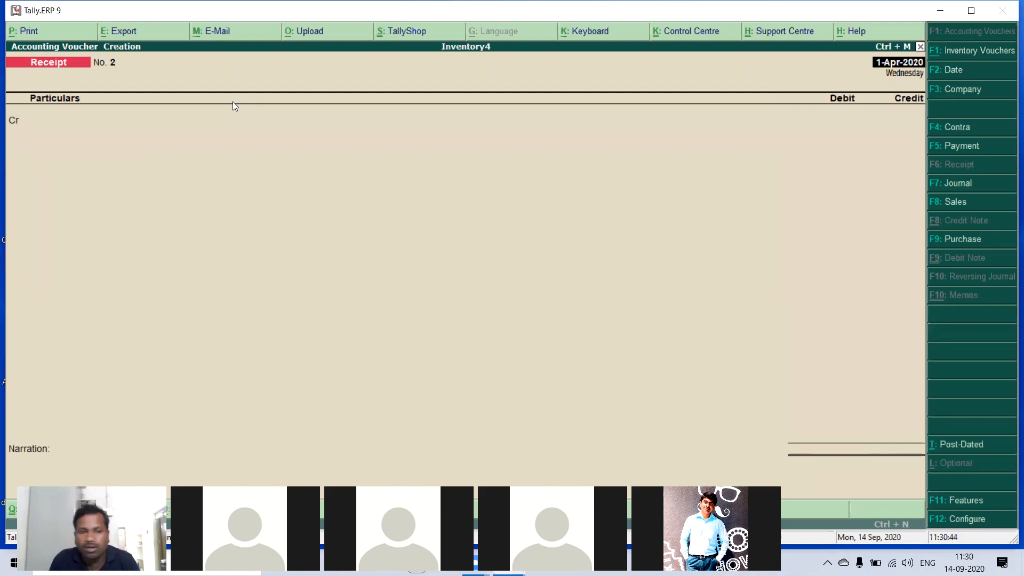
- Start a purchase voucher with supplier invoice number 458, keeping the invoice date 1-Apr-2020
{"action": "key", "text": "F9"}
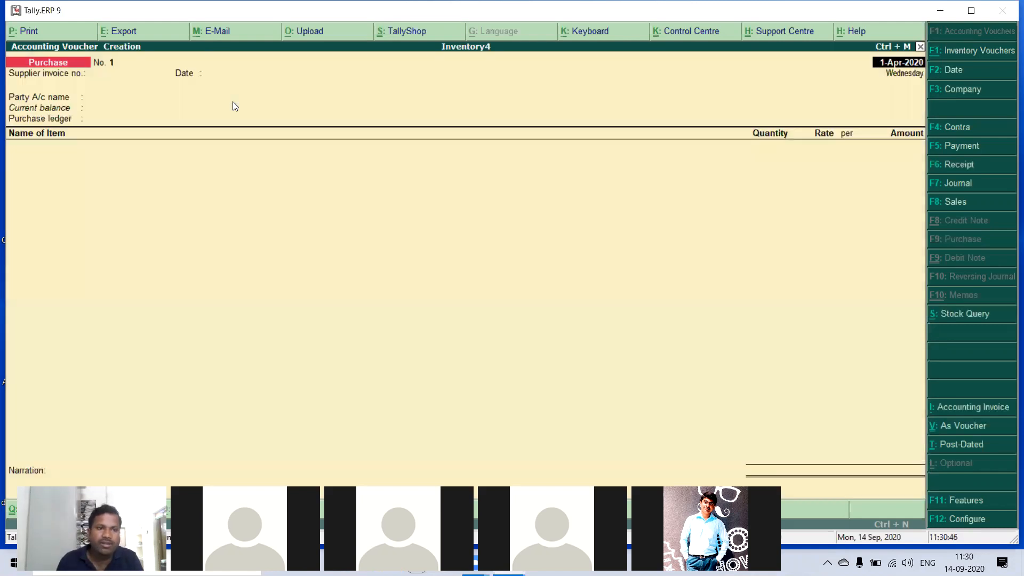
{"action": "key", "text": "Return"}
{"action": "type", "text": "458"}
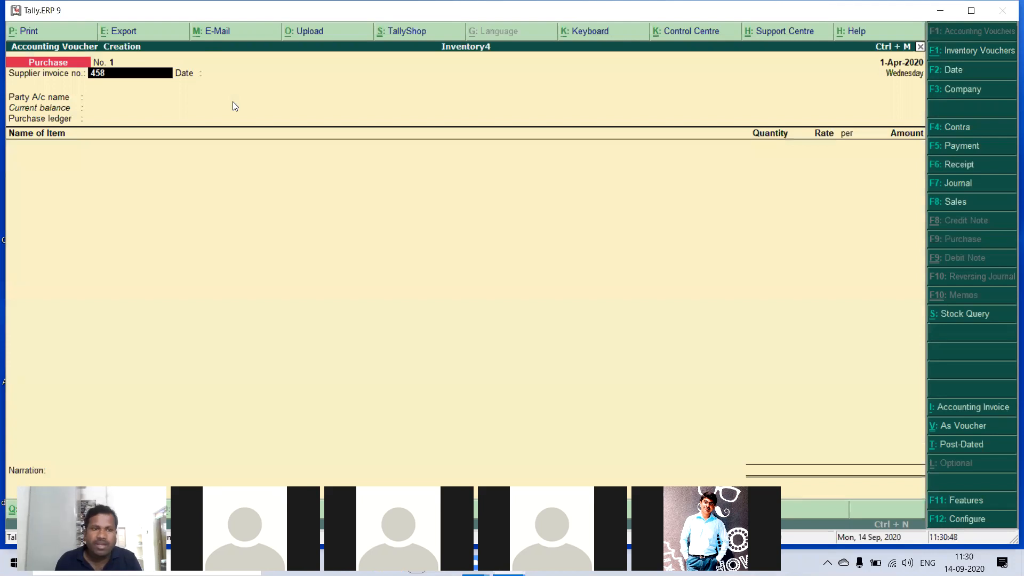
{"action": "key", "text": "Return"}
{"action": "key", "text": "Return"}
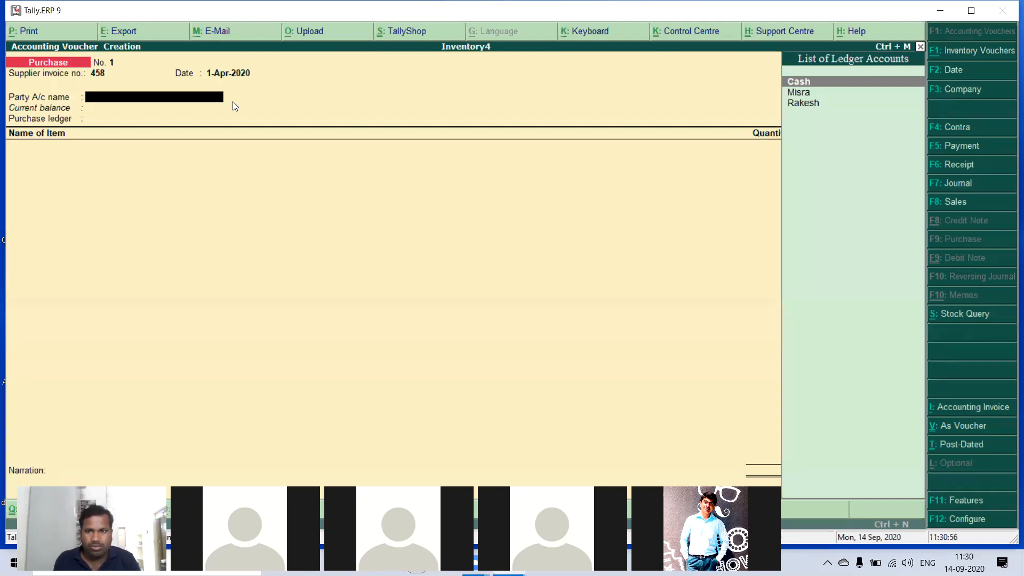
- Set the party account to the first supplier after Cash, keep the default supplier details, and choose the Purchase ledger
{"action": "key", "text": "Down"}
{"action": "key", "text": "Return"}
{"action": "key", "text": "Return"}
{"action": "key", "text": "Return"}
{"action": "key", "text": "Return"}
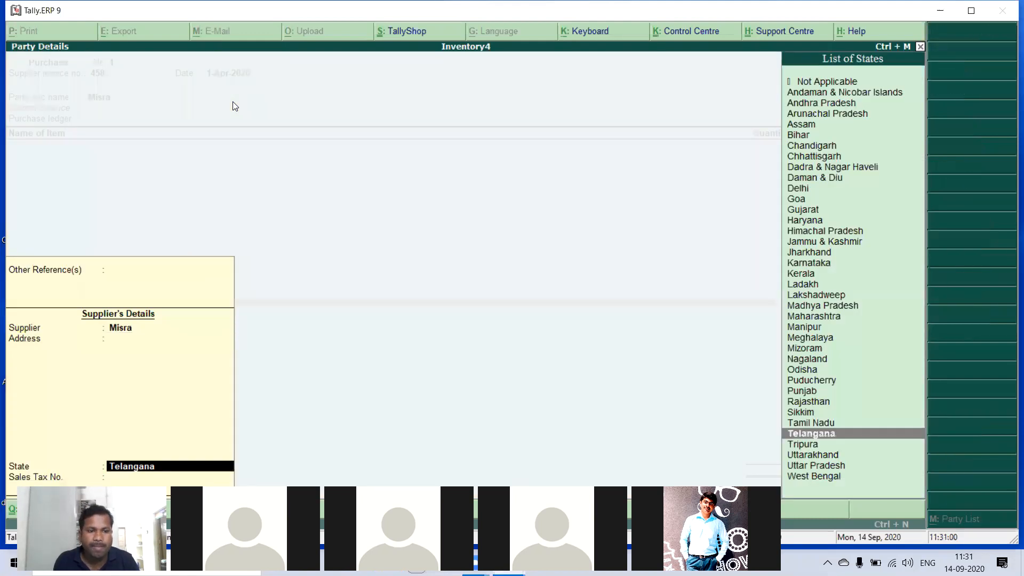
{"action": "key", "text": "Return"}
{"action": "key", "text": "Return"}
{"action": "key", "text": "Return"}
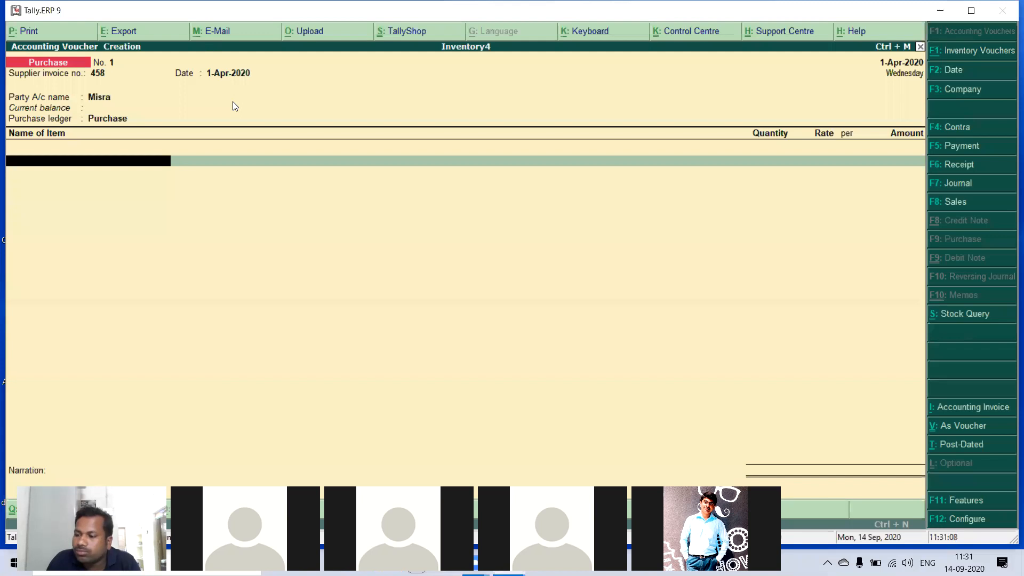
- Enter the stock item Tables with a quantity of 100 no's at a rate of 150 in the purchase voucher
{"action": "type", "text": "T"}
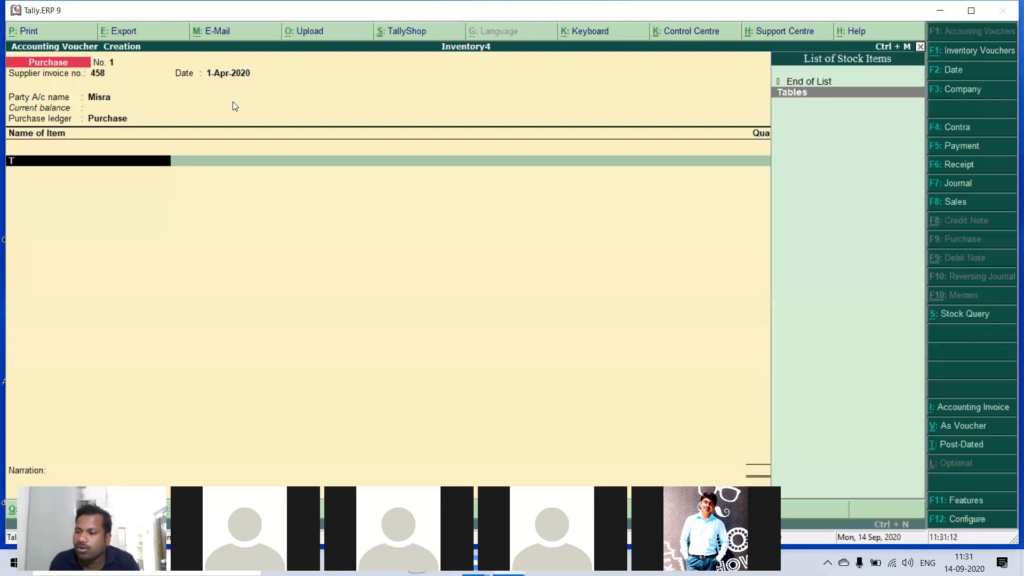
{"action": "key", "text": "Return"}
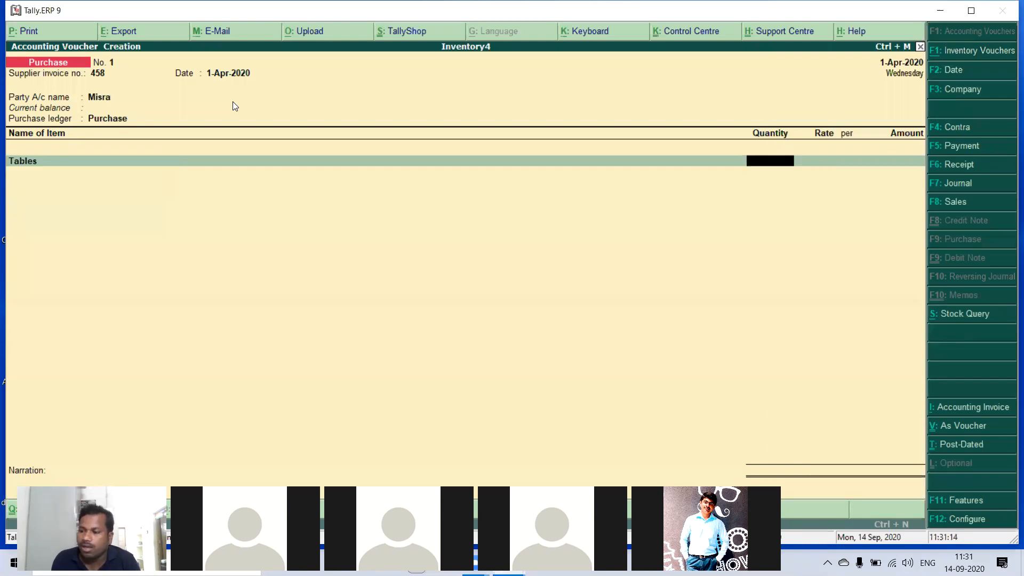
{"action": "type", "text": "100"}
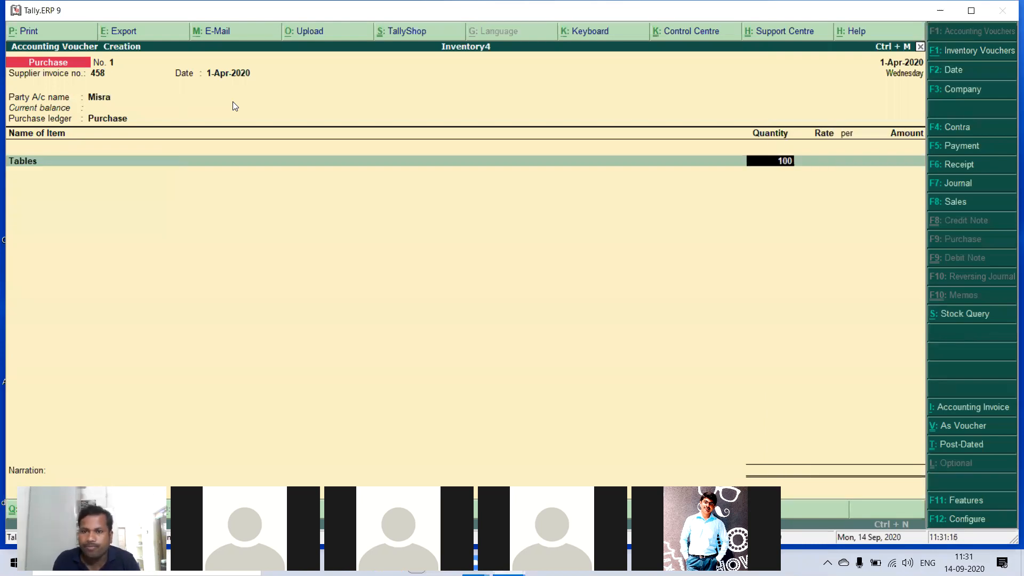
{"action": "key", "text": "Return"}
{"action": "key", "text": "Return"}
{"action": "key", "text": "BackSpace"}
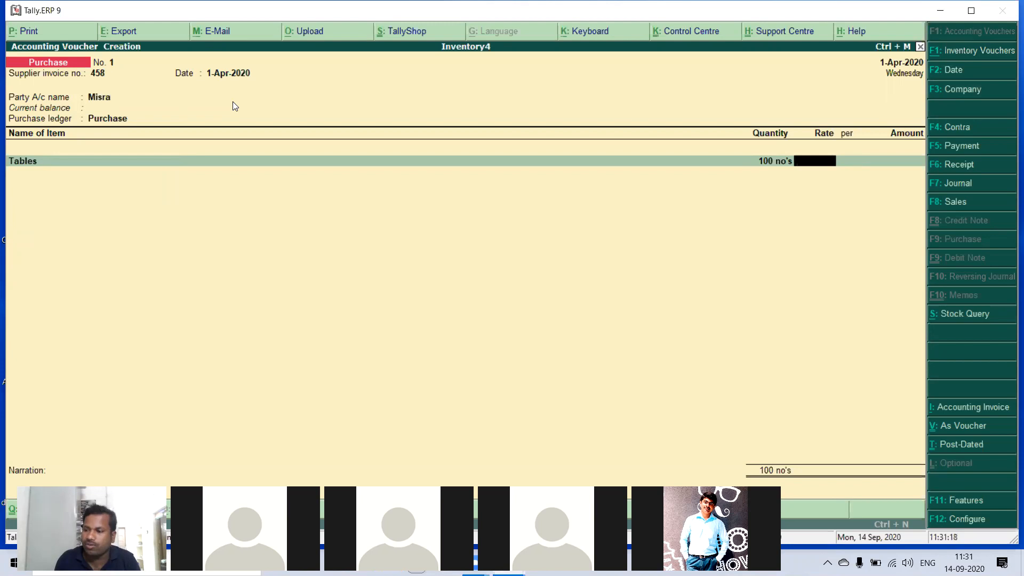
{"action": "type", "text": "150"}
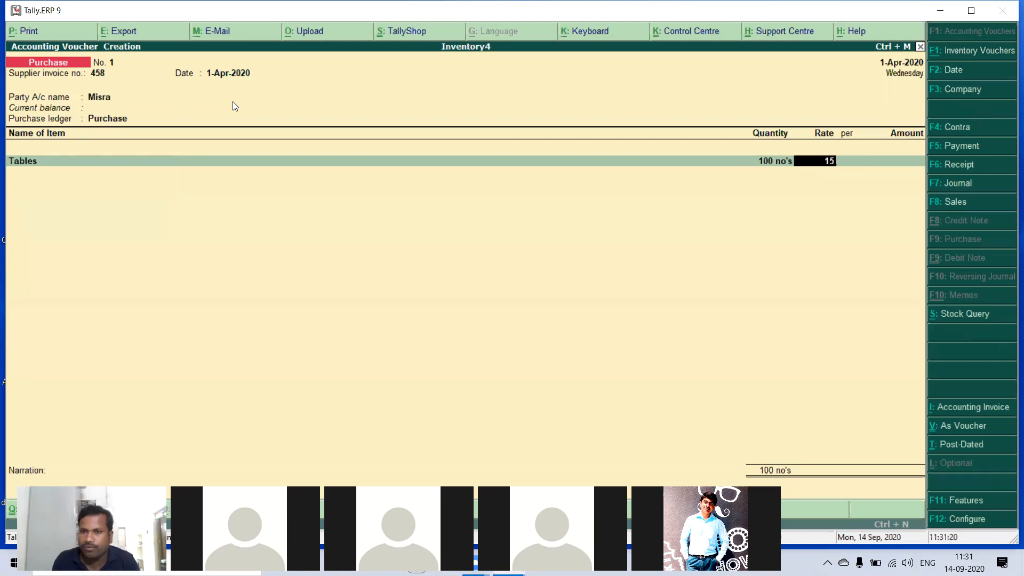
{"action": "key", "text": "Return"}
{"action": "key", "text": "Return"}
{"action": "key", "text": "Return"}
- End the item list after Tables and save the purchase voucher without a narration
{"action": "key", "text": "Return"}
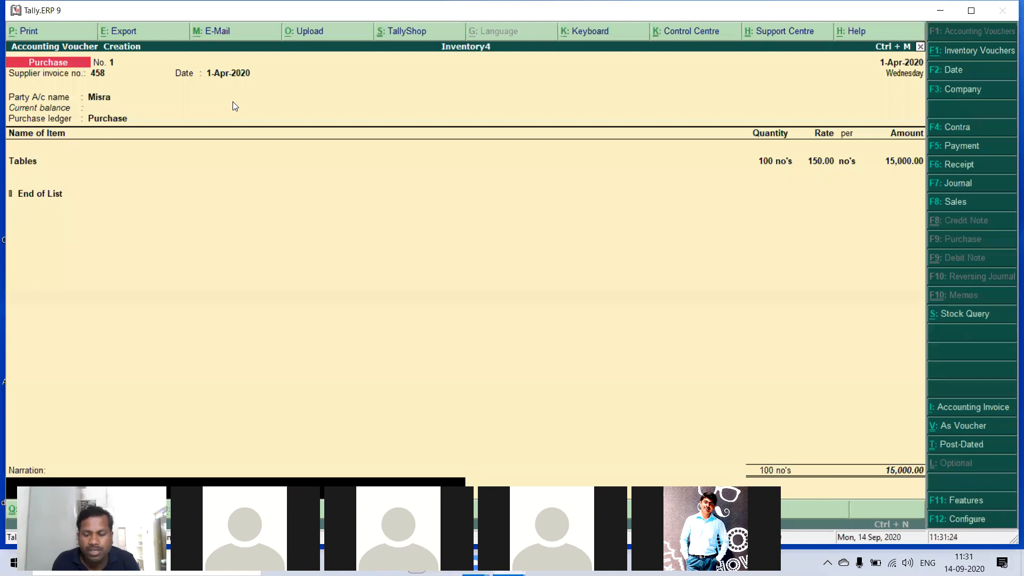
{"action": "key", "text": "Return"}
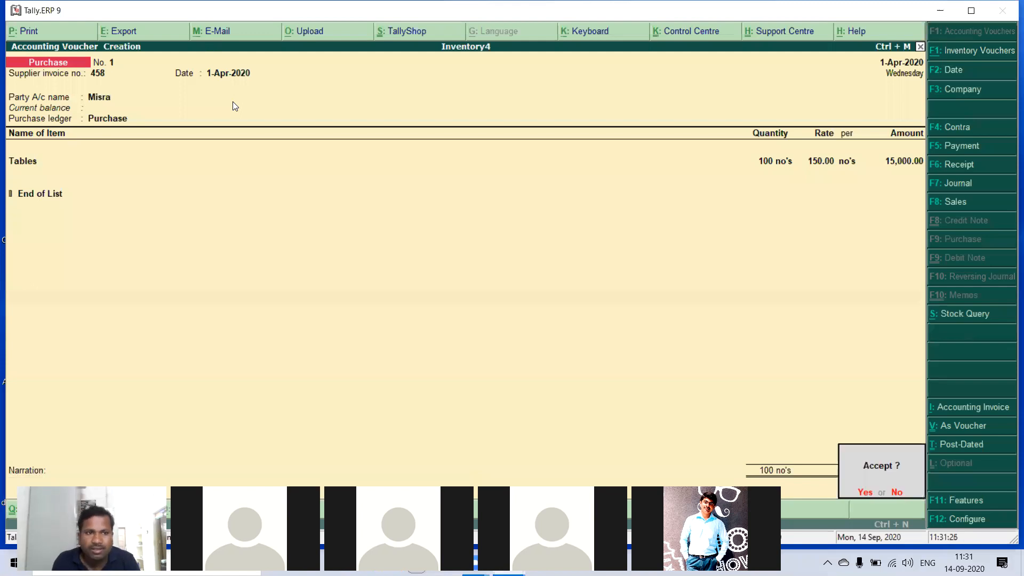
{"action": "key", "text": "Return"}
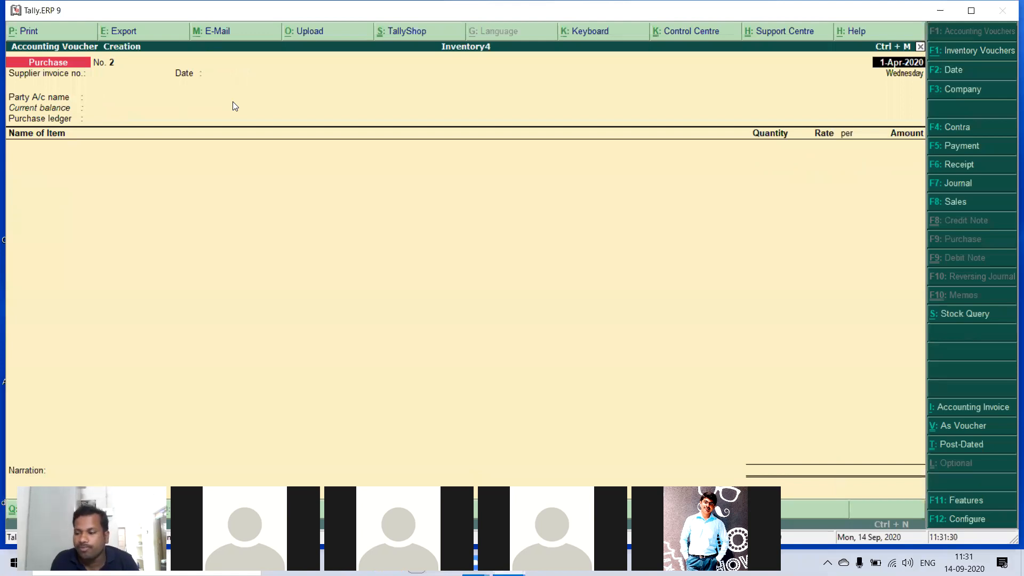
- Enter supplier invoice number 256 in the second purchase voucher, keeping the invoice date 1-Apr-2020
{"action": "key", "text": "Return"}
{"action": "type", "text": "256"}
{"action": "key", "text": "Return"}
{"action": "key", "text": "Return"}
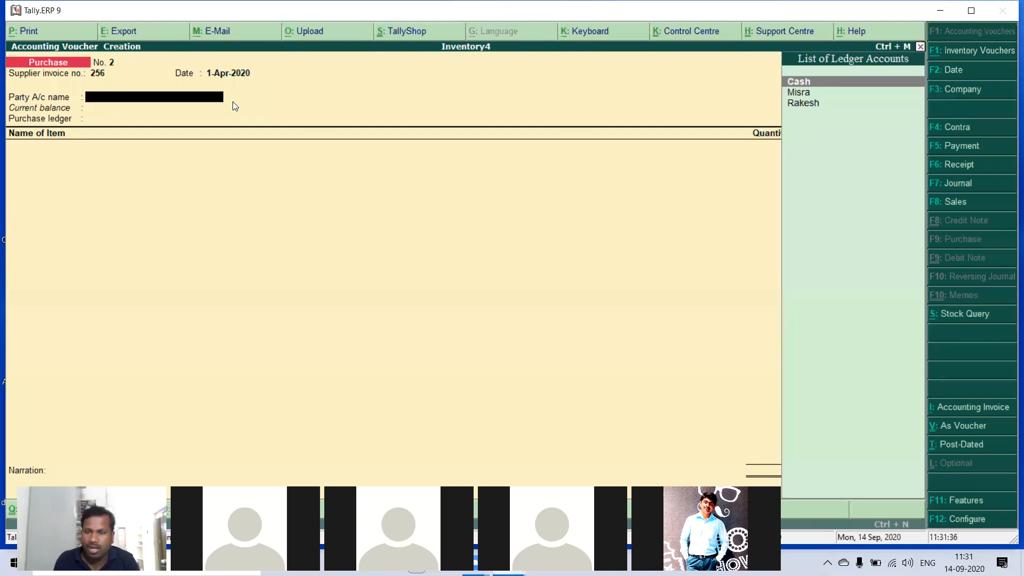
- Set the party account to the last supplier in the ledger list, keep the default supplier details, and choose the Purchase ledger
{"action": "key", "text": "Down"}
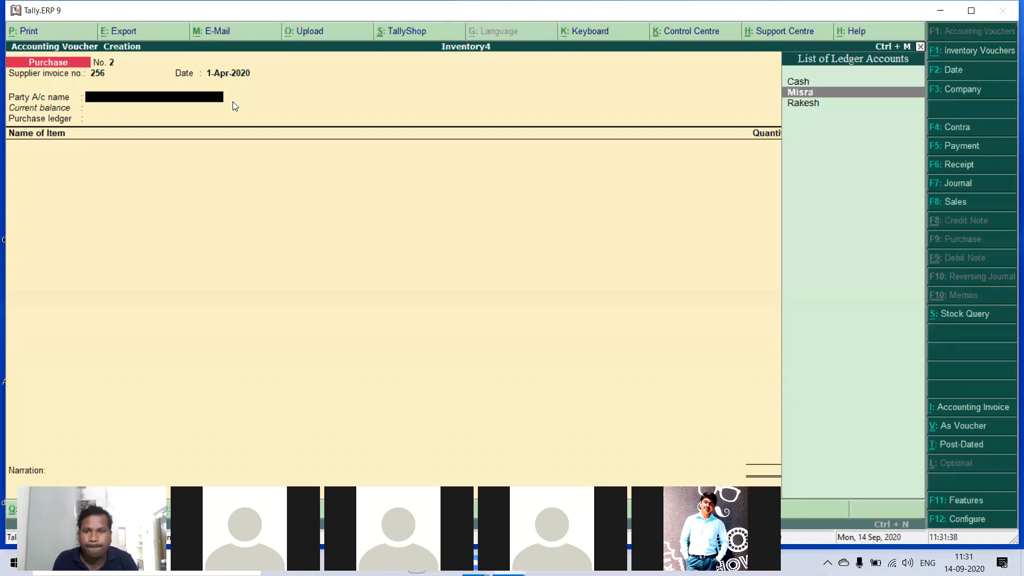
{"action": "key", "text": "Down"}
{"action": "key", "text": "Return"}
{"action": "key", "text": "Return"}
{"action": "key", "text": "Return"}
{"action": "key", "text": "Return"}
{"action": "key", "text": "Return"}
{"action": "key", "text": "Return"}
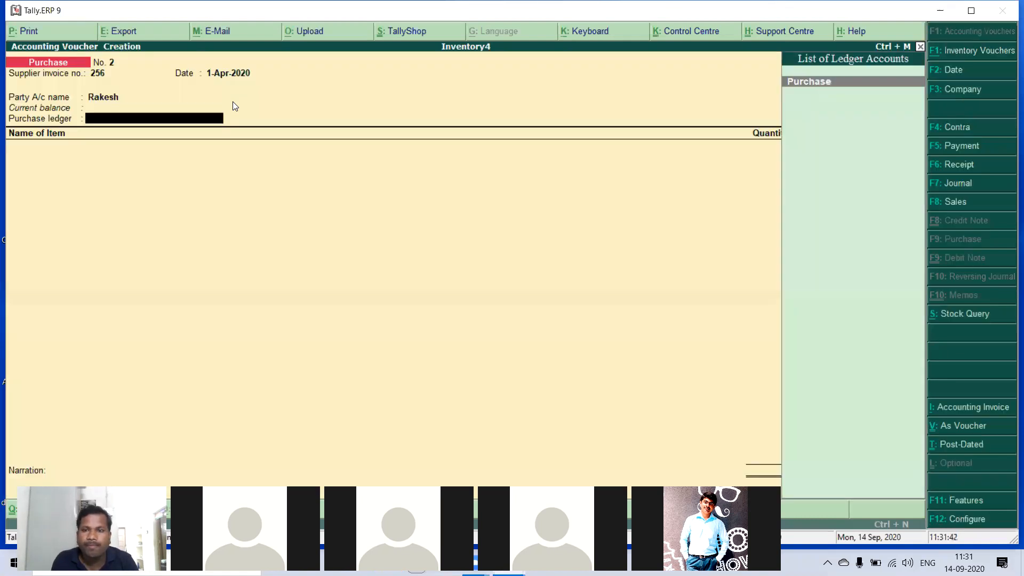
{"action": "key", "text": "Return"}
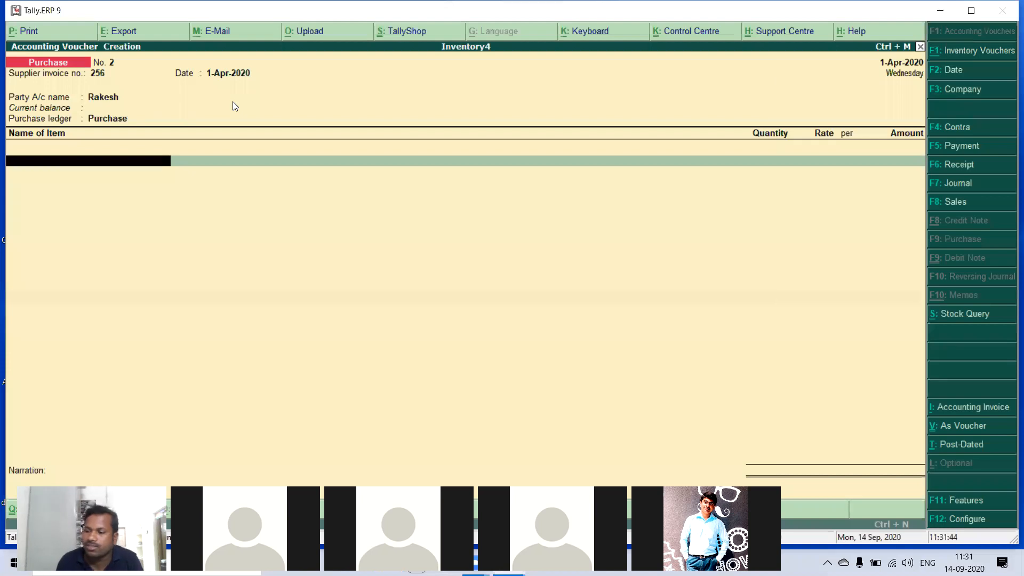
- Enter the stock item Chairs with a quantity of 100 no's at a rate of 225 in the purchase voucher
{"action": "type", "text": "C"}
{"action": "key", "text": "Return"}
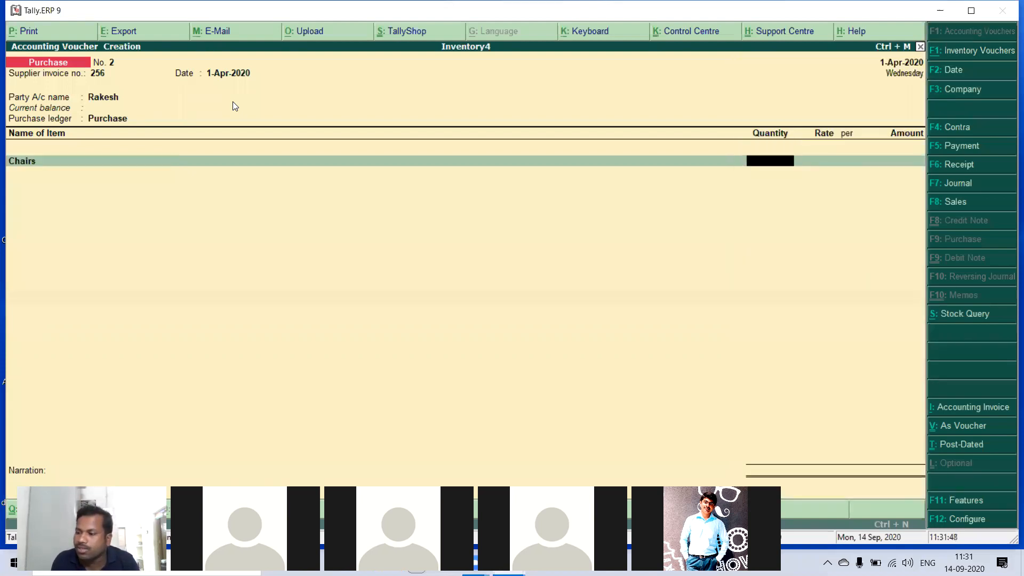
{"action": "type", "text": "100"}
{"action": "key", "text": "Return"}
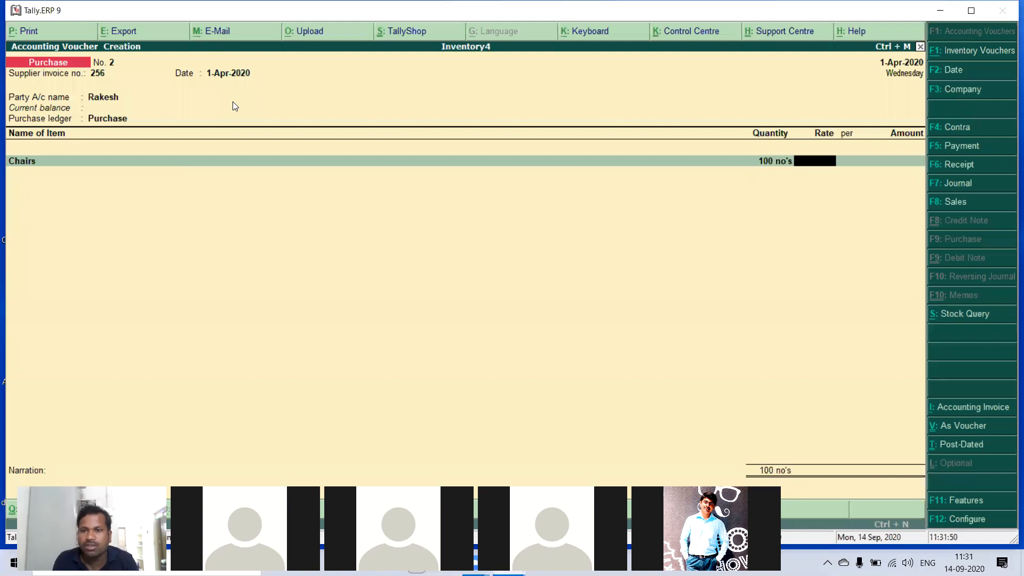
{"action": "type", "text": "225"}
{"action": "key", "text": "Return"}
{"action": "key", "text": "Return"}
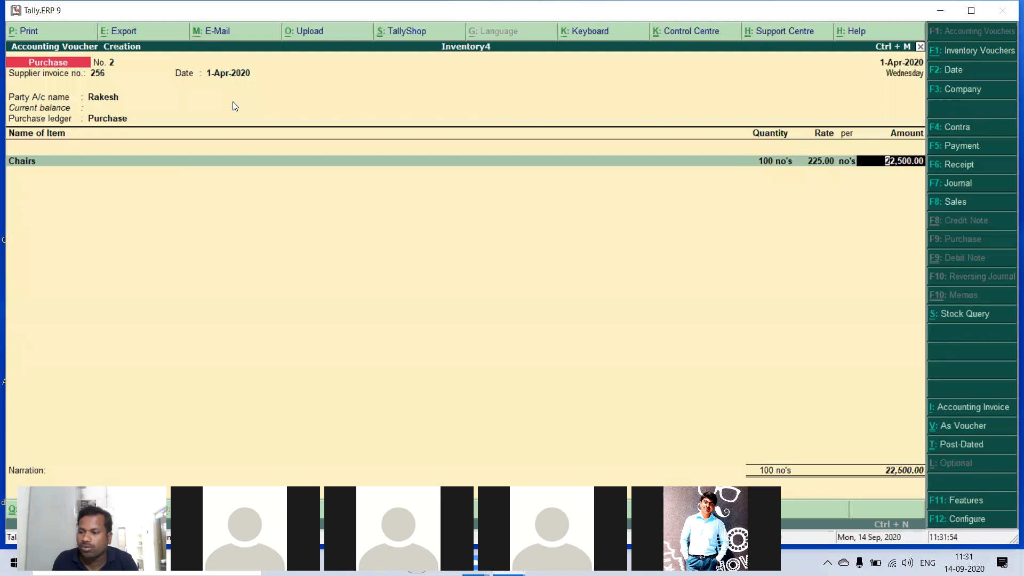
{"action": "key", "text": "Return"}
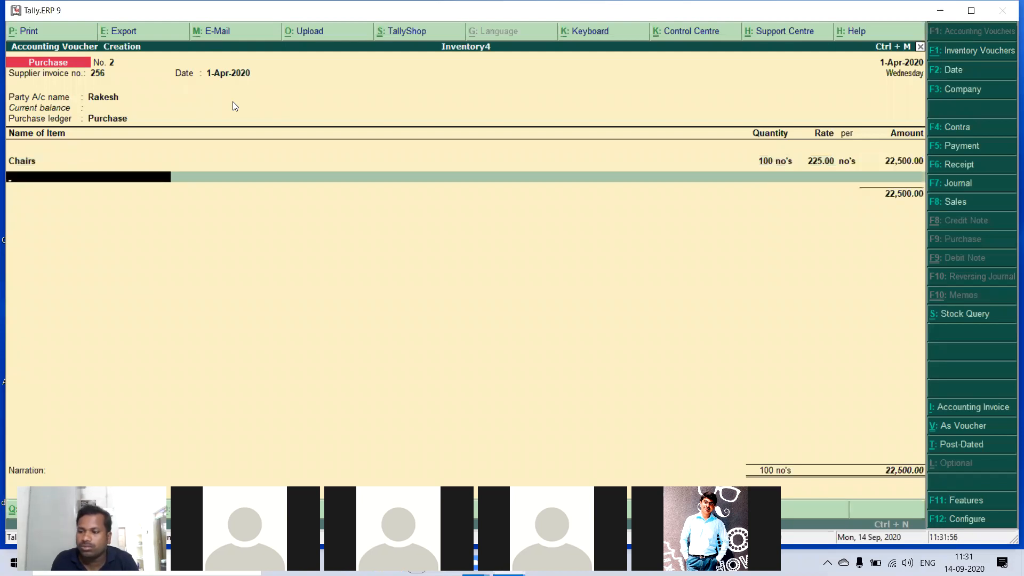
- End the item list after Chairs and save the second purchase voucher without a narration
{"action": "key", "text": "Return"}
{"action": "key", "text": "Return"}
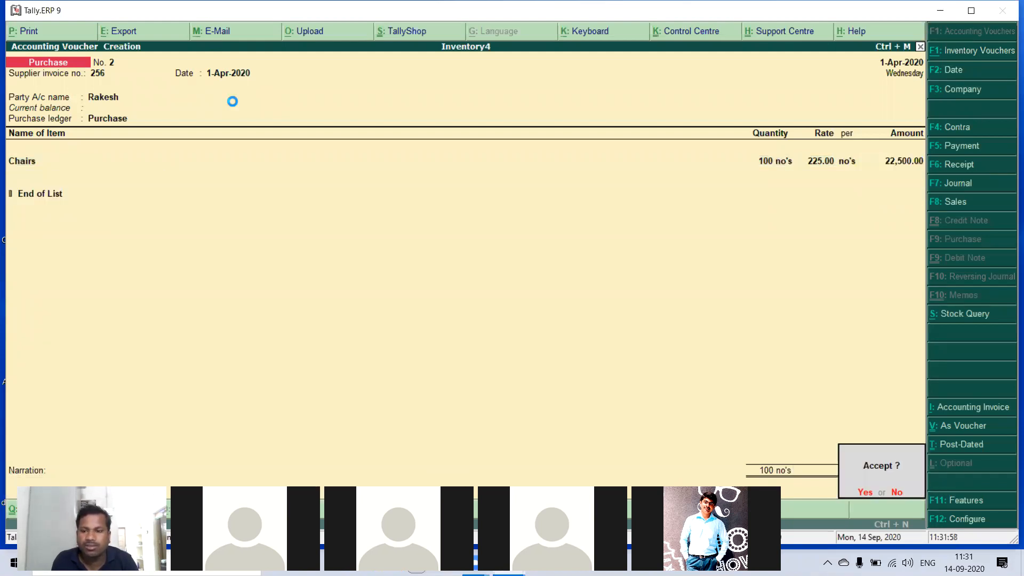
{"action": "key", "text": "Return"}
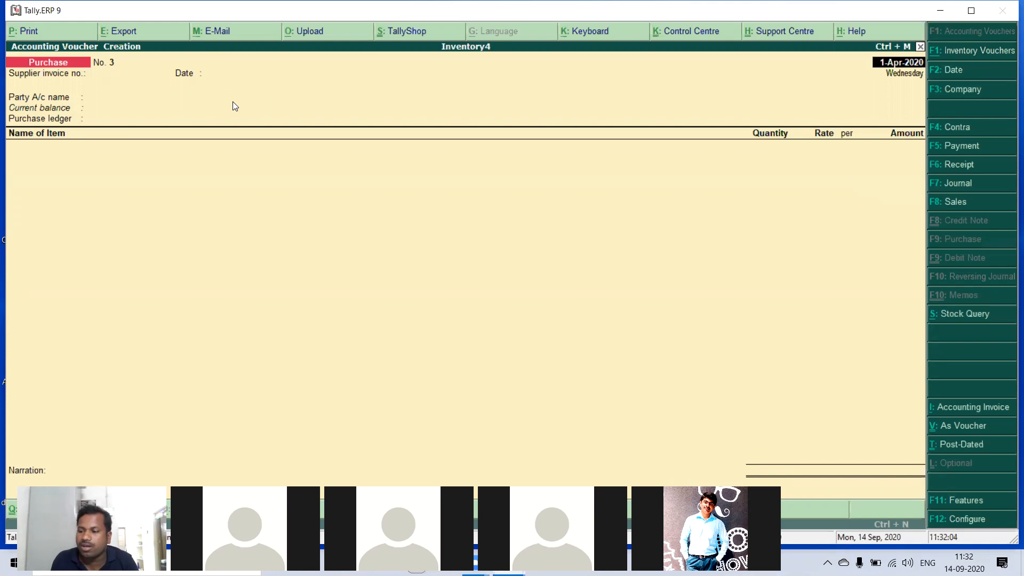
- Start a sales voucher without a reference number, with Cash as the party account and Sales as the sales ledger
{"action": "key", "text": "F8"}
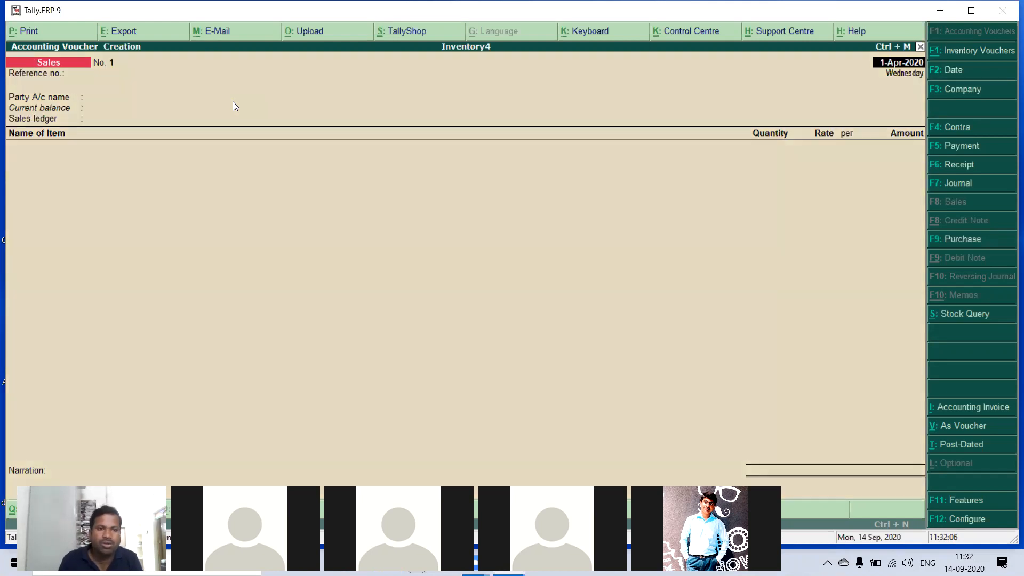
{"action": "key", "text": "Return"}
{"action": "key", "text": "Return"}
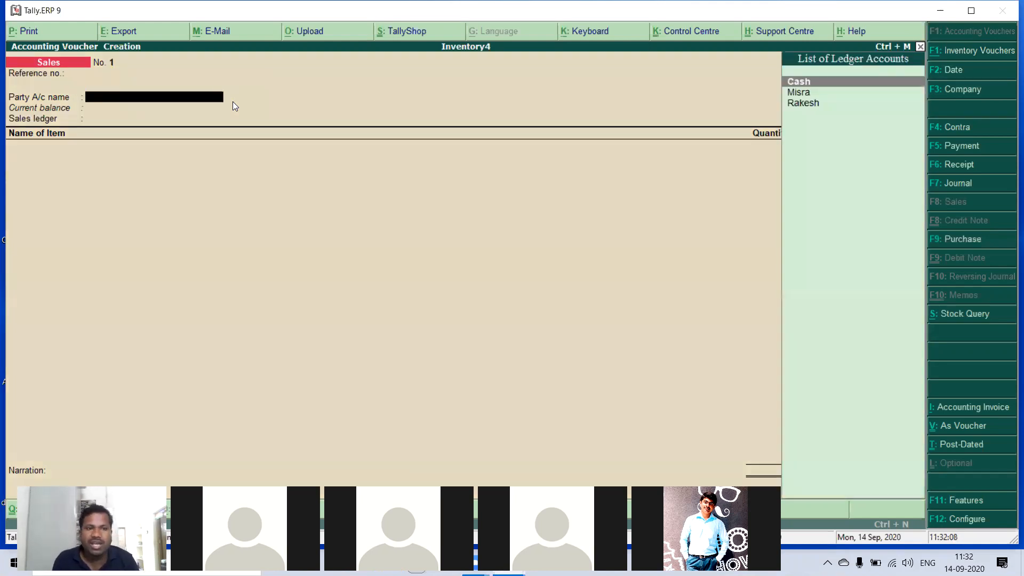
{"action": "key", "text": "Return"}
{"action": "key", "text": "Return"}
{"action": "key", "text": "Return"}
{"action": "key", "text": "Return"}
{"action": "key", "text": "Return"}
{"action": "key", "text": "Return"}
{"action": "key", "text": "Return"}
{"action": "key", "text": "Return"}
{"action": "key", "text": "Return"}
{"action": "key", "text": "Return"}
{"action": "key", "text": "Return"}
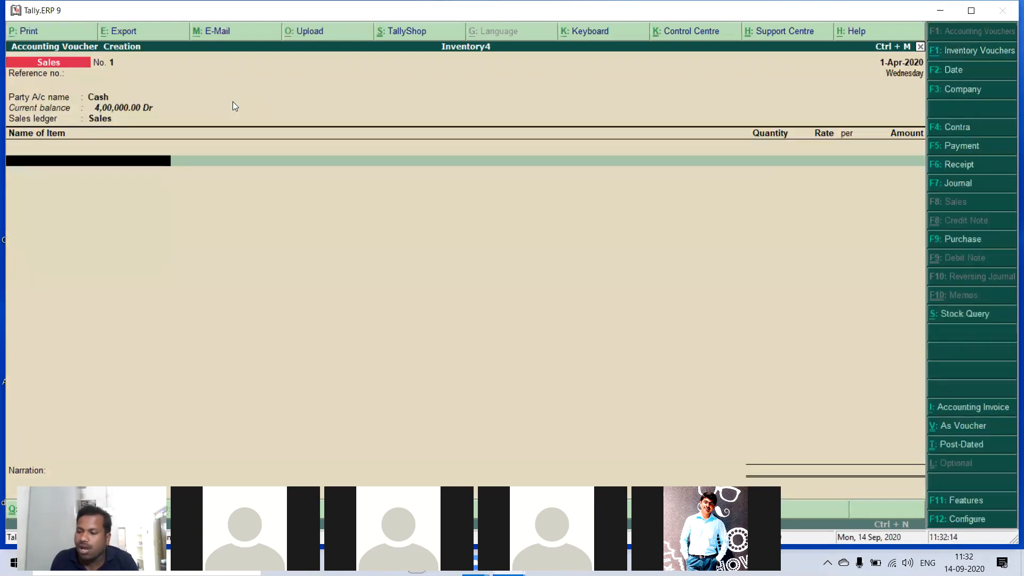
- Enter the stock item Tables with a quantity of 90 at a rate of 200 and save the sales voucher without a narration
{"action": "type", "text": "T"}
{"action": "key", "text": "Return"}
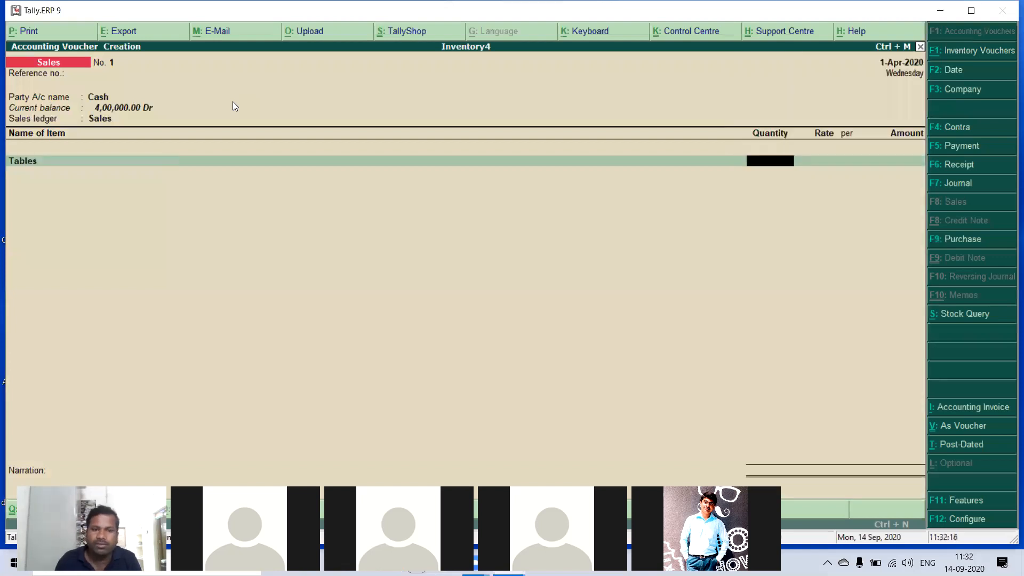
{"action": "type", "text": "90"}
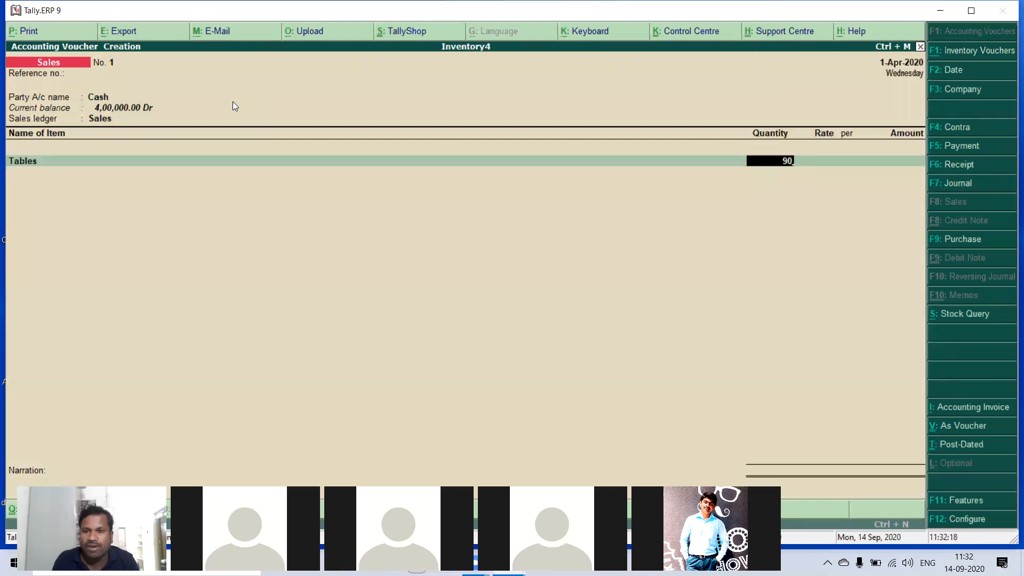
{"action": "key", "text": "Return"}
{"action": "type", "text": "200"}
{"action": "key", "text": "Return"}
{"action": "key", "text": "Return"}
{"action": "key", "text": "Return"}
{"action": "key", "text": "Return"}
{"action": "key", "text": "Return"}
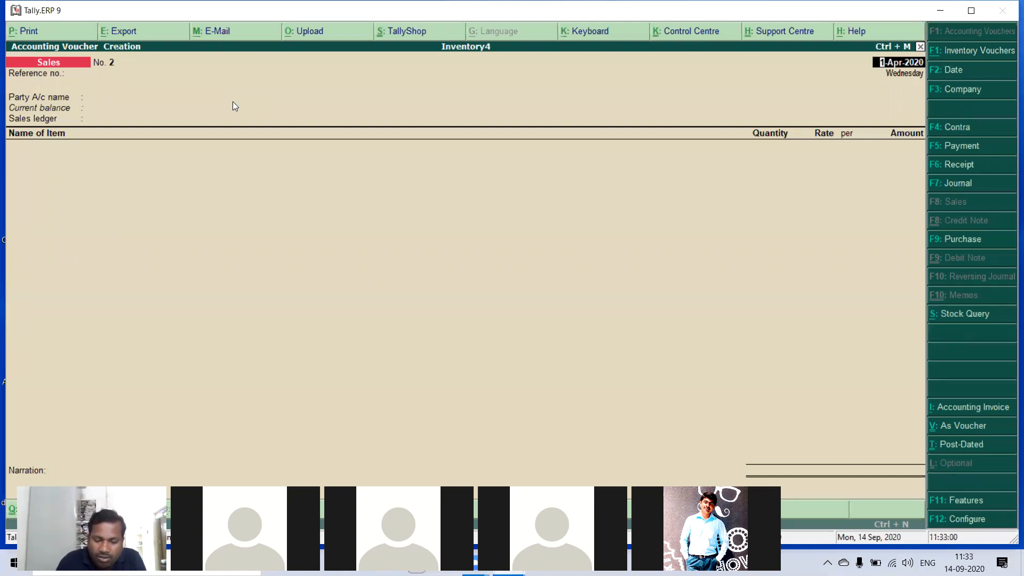
- Enable the use of debit and credit notes in the company's inventory features
{"action": "key", "text": "F11"}
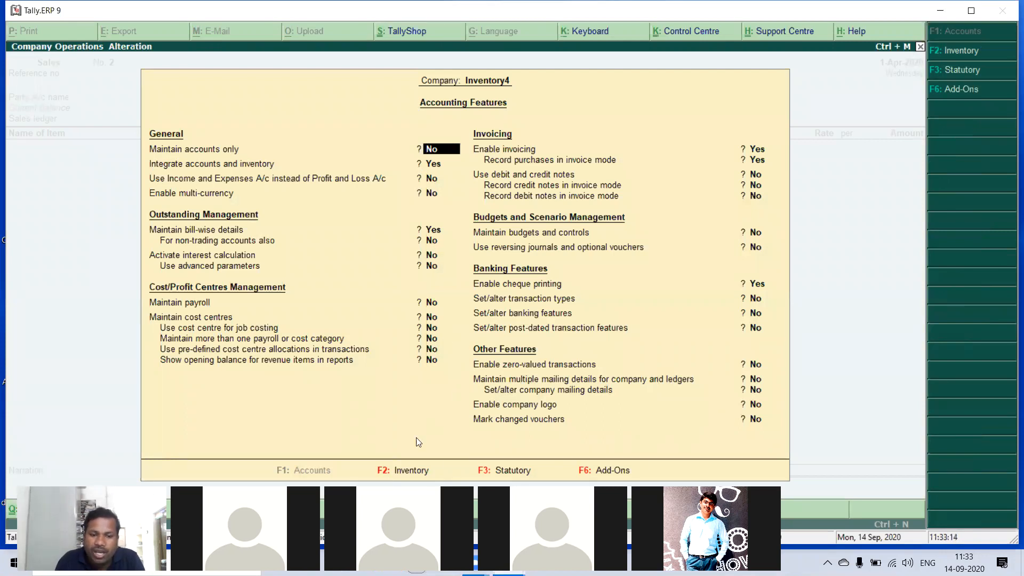
{"action": "key", "text": "F2"}
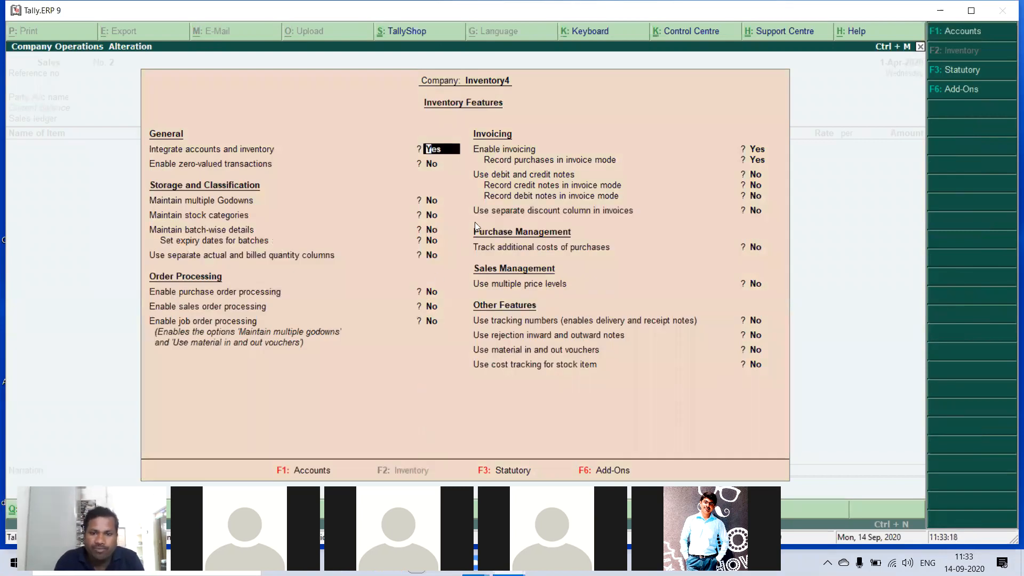
{"action": "key", "text": "Return"}
{"action": "key", "text": "Return"}
{"action": "key", "text": "Return"}
{"action": "key", "text": "Return"}
{"action": "key", "text": "Return"}
{"action": "key", "text": "Return"}
{"action": "key", "text": "Return"}
{"action": "key", "text": "Return"}
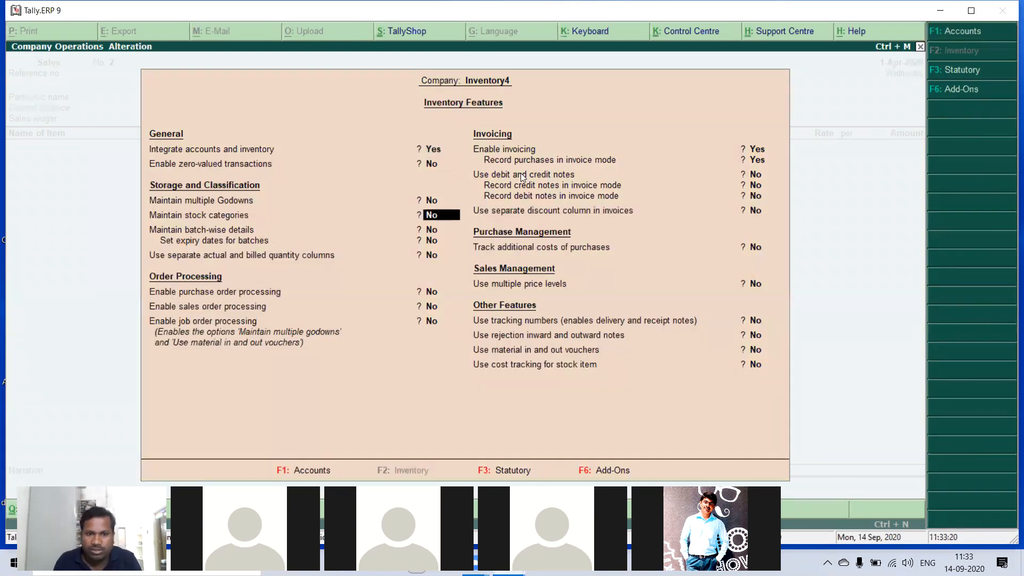
{"action": "key", "text": "Return"}
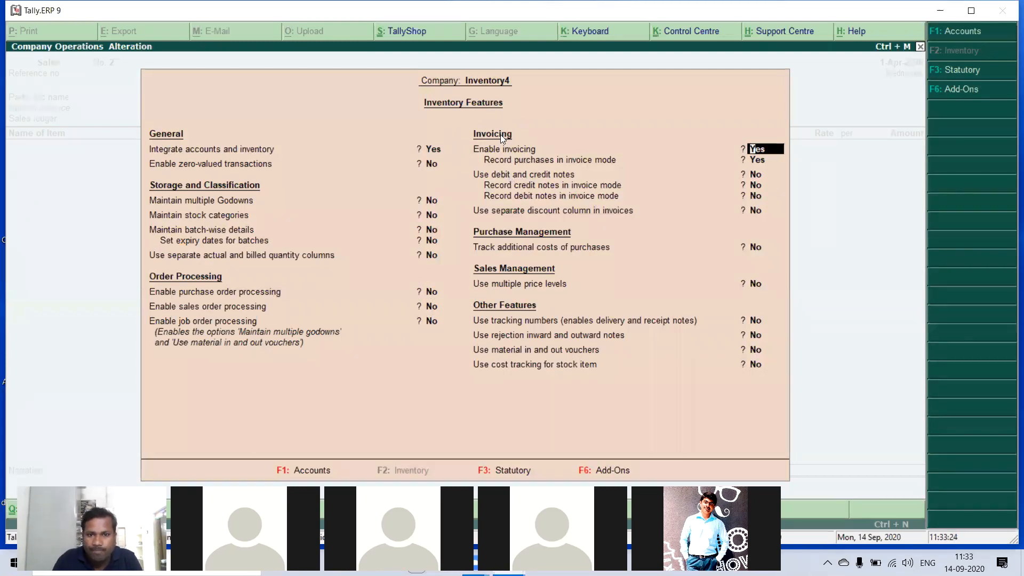
{"action": "key", "text": "Return"}
{"action": "key", "text": "Return"}
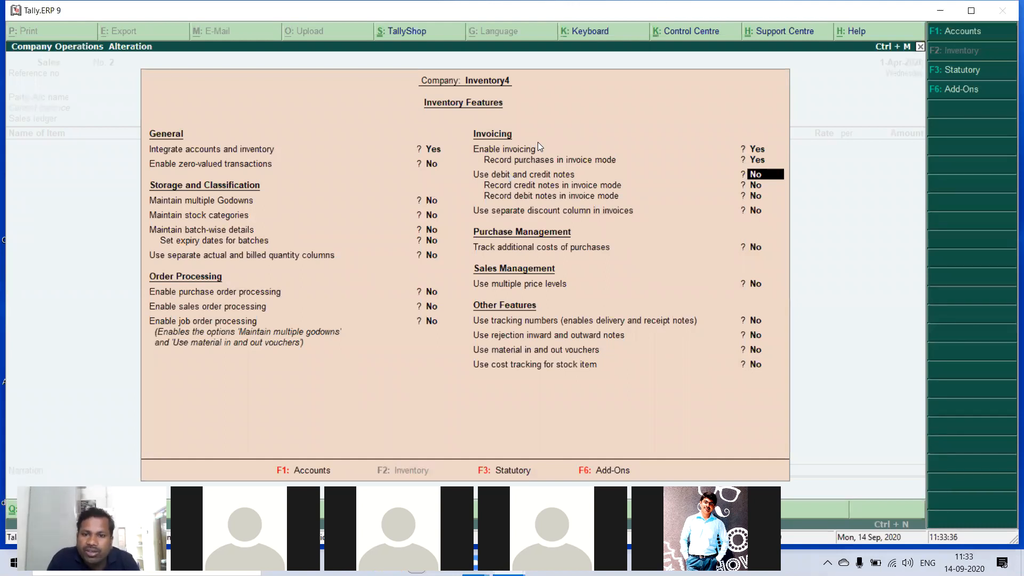
{"action": "type", "text": "y"}
{"action": "key", "text": "Return"}
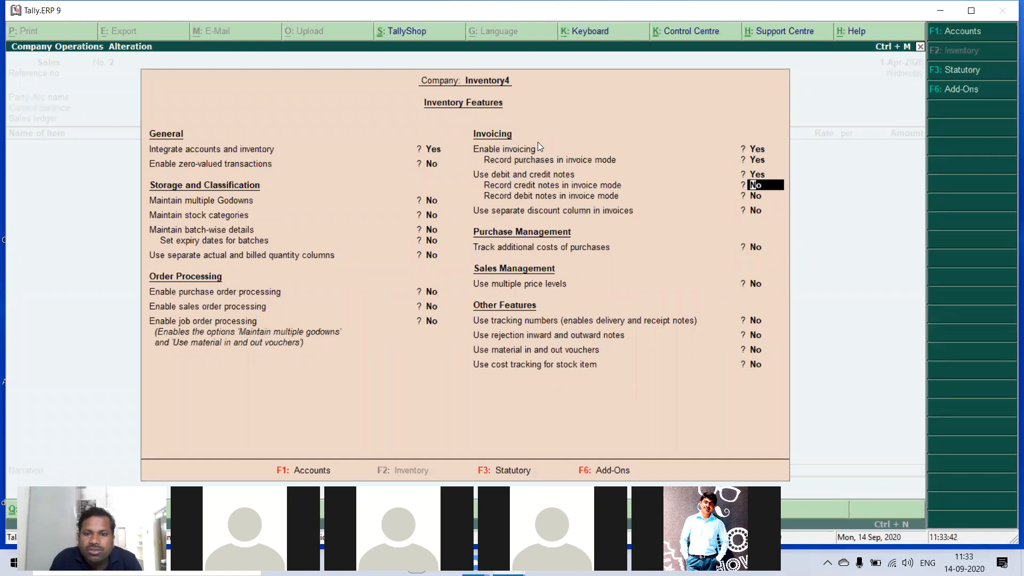
- Enable recording both credit notes and debit notes in invoice mode and save the inventory features
{"action": "type", "text": "y"}
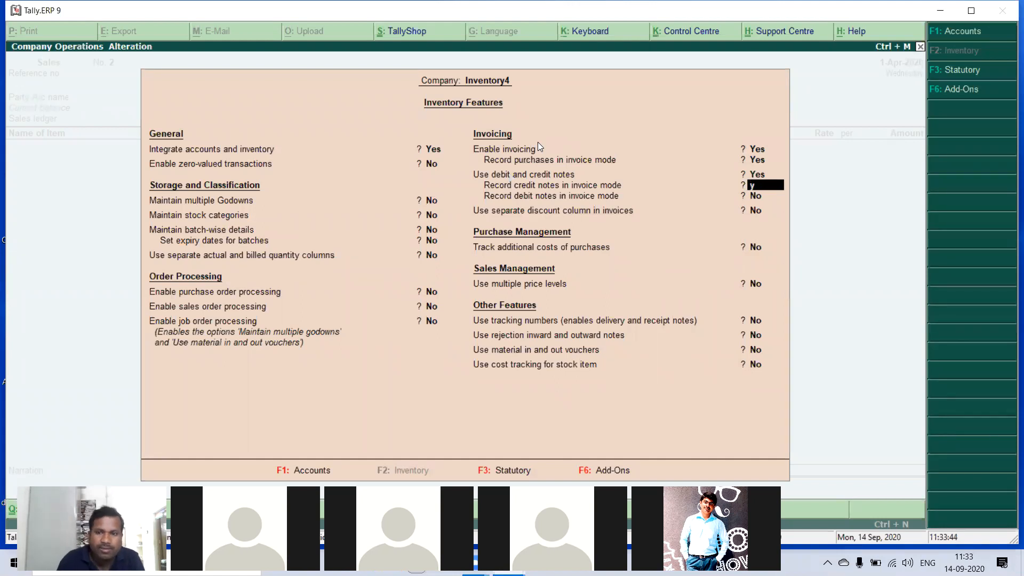
{"action": "key", "text": "Return"}
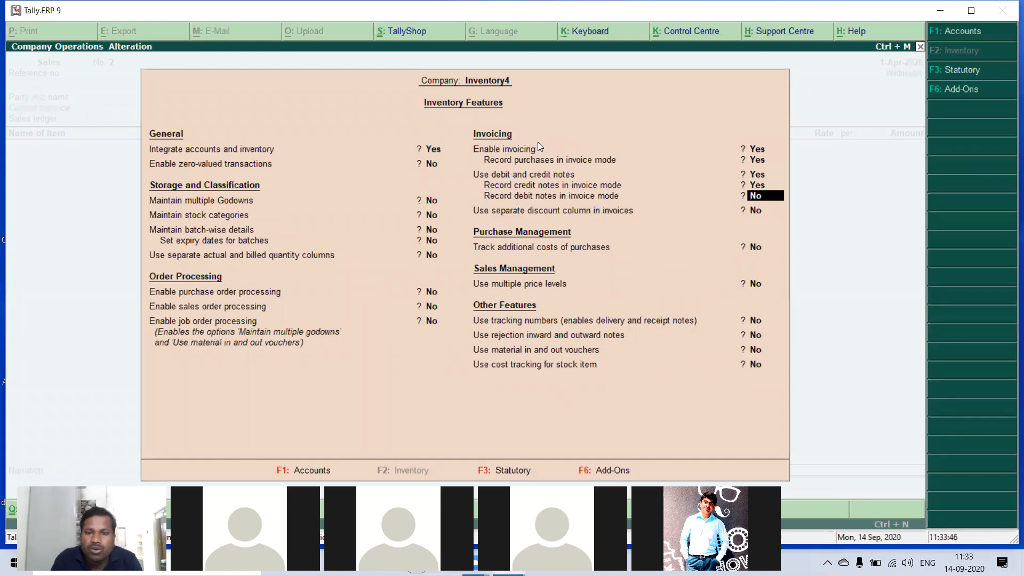
{"action": "type", "text": "y"}
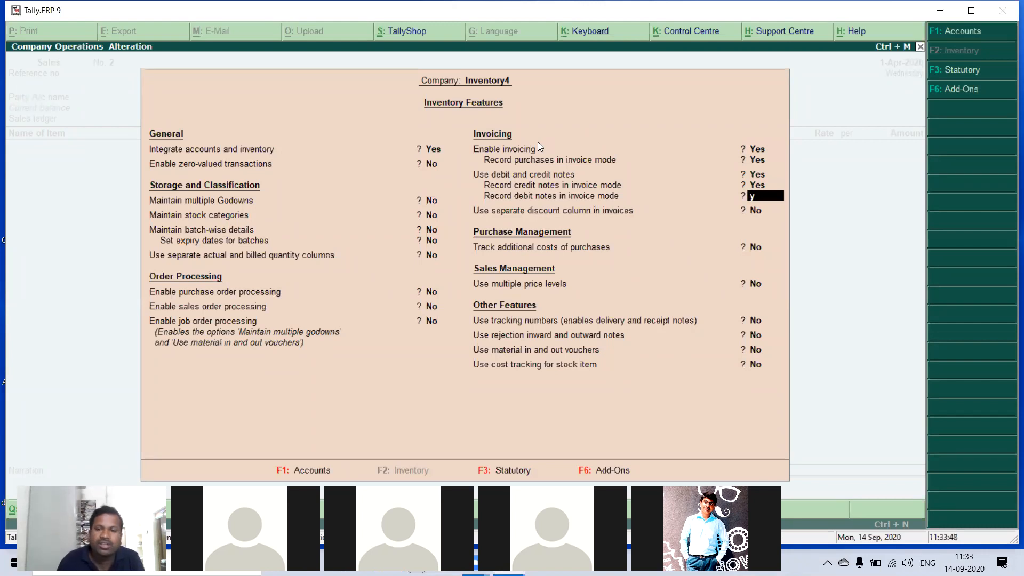
{"action": "key", "text": "Return"}
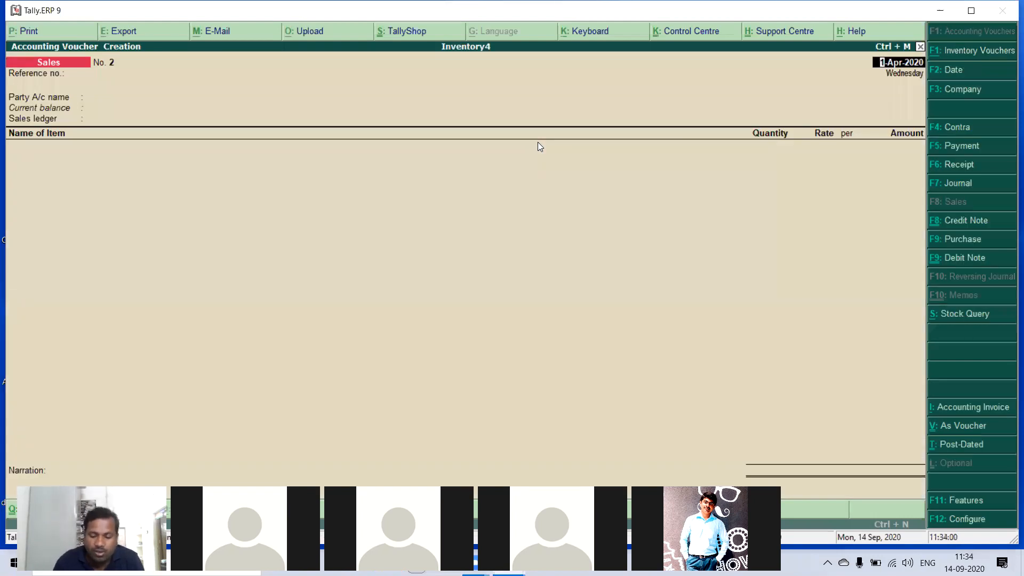
- Check the debit and credit note options in the company's accounting and inventory features
{"action": "key", "text": "F11"}
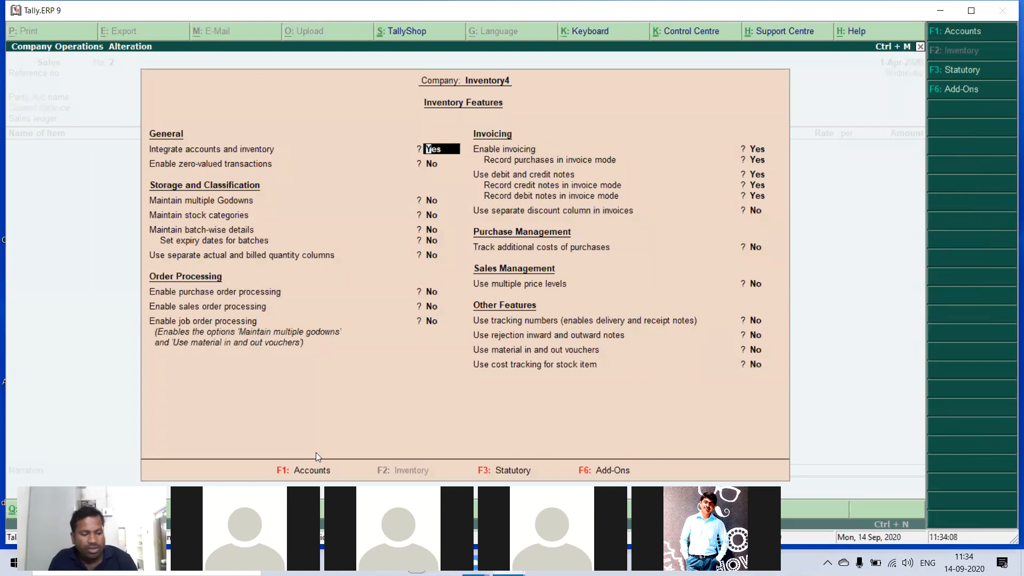
{"action": "key", "text": "F1"}
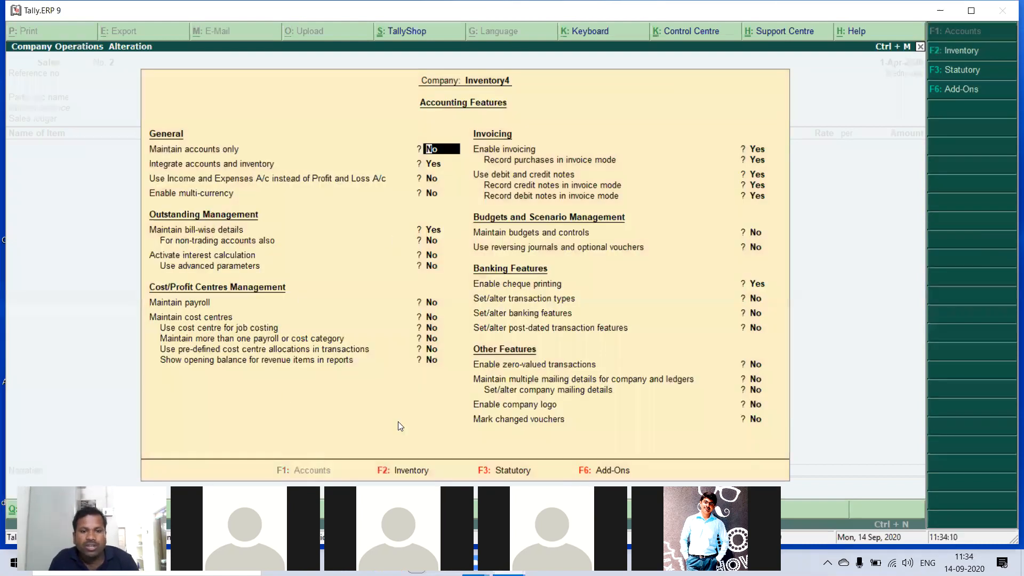
{"action": "left_click", "coordinate": [380, 473]}
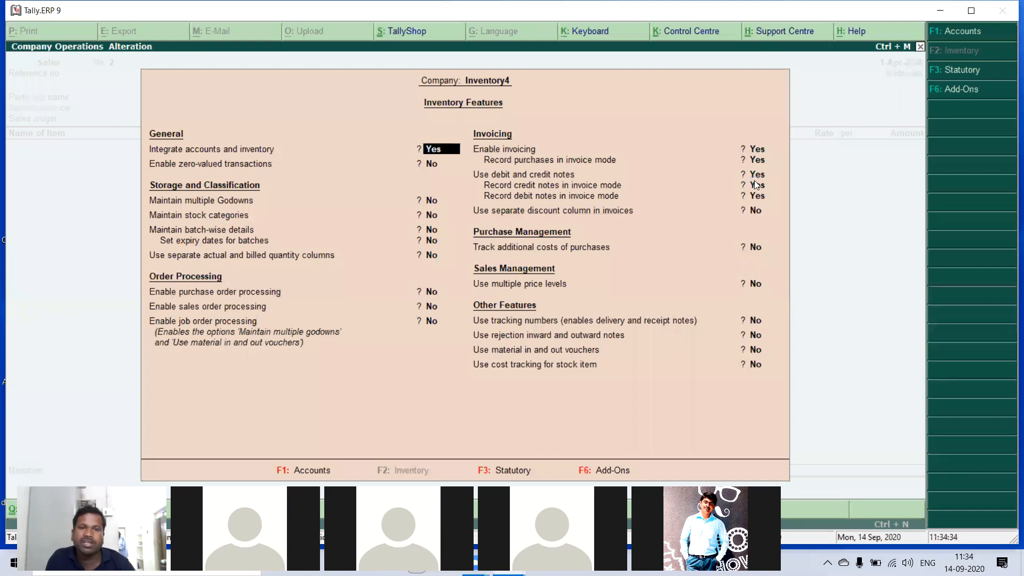
{"action": "key", "text": "Escape"}
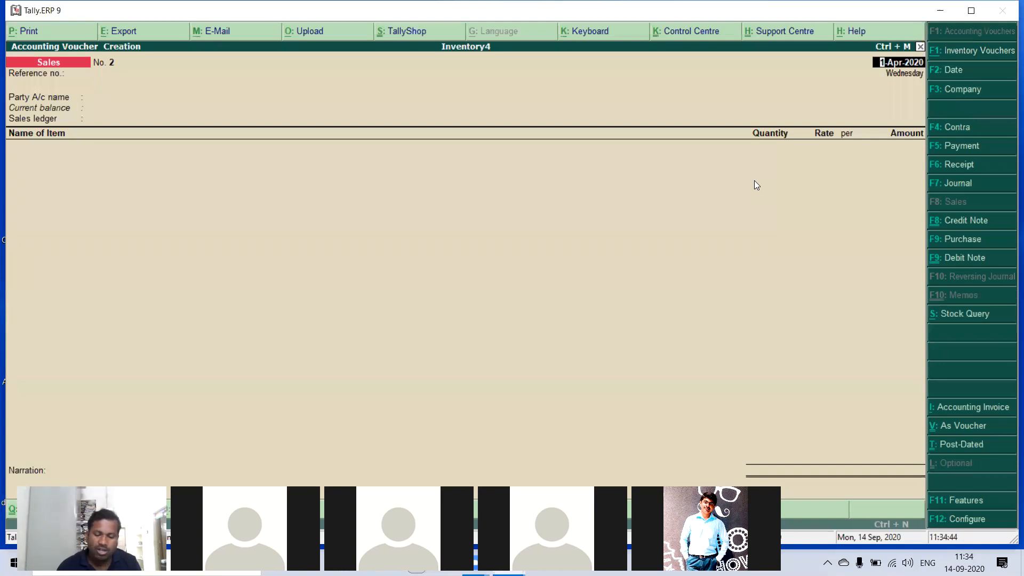
- Look up the supplier invoice number in the first purchase voucher, the one for Tables
{"action": "key", "text": "ctrl+F9"}
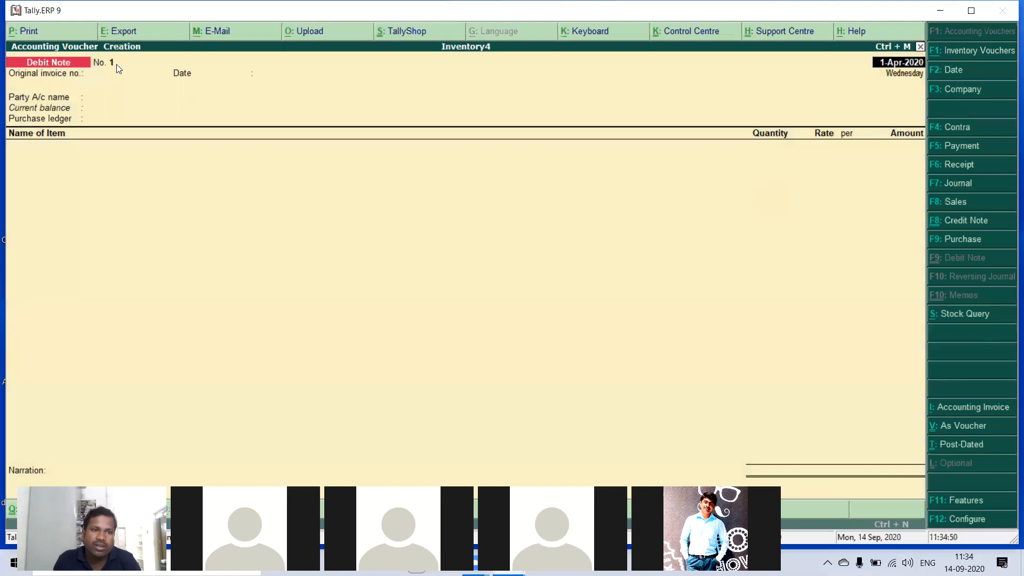
{"action": "key", "text": "Page_Up"}
{"action": "key", "text": "Page_Up"}
{"action": "key", "text": "Page_Up"}
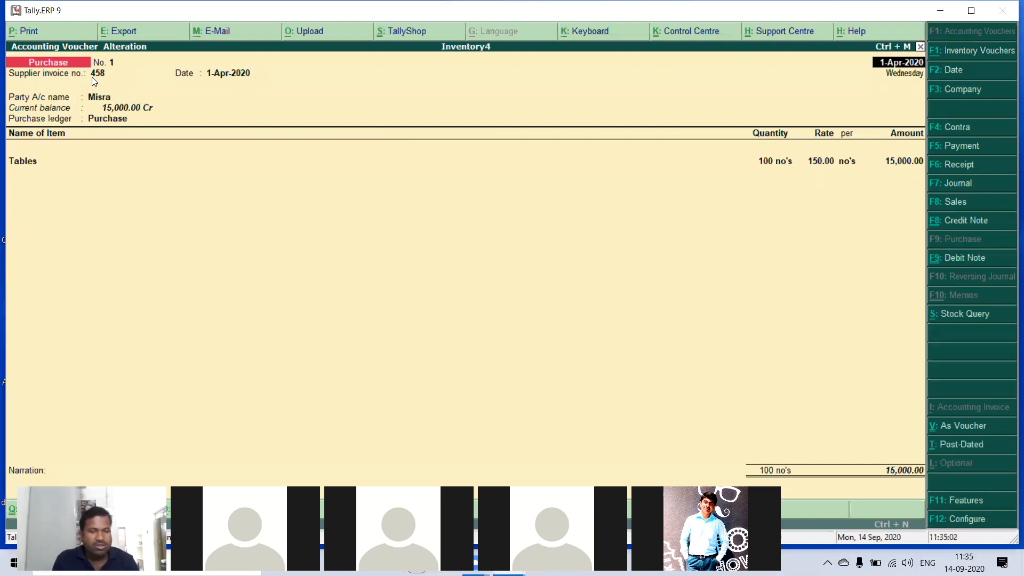
{"action": "key", "text": "Escape"}
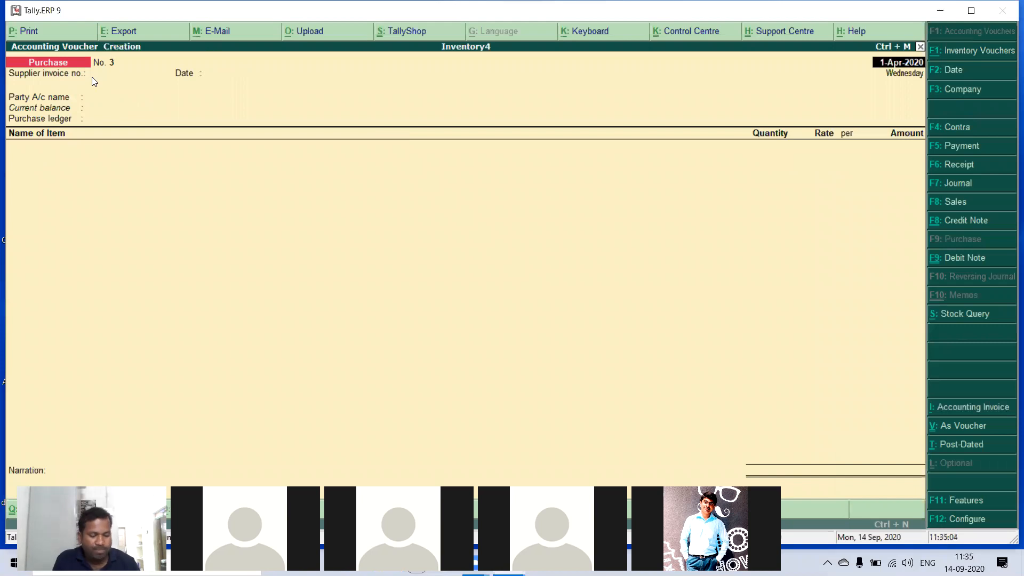
- Start a debit note for original invoice number 458 dated 1-Apr-2020
{"action": "key", "text": "ctrl+F9"}
{"action": "key", "text": "Return"}
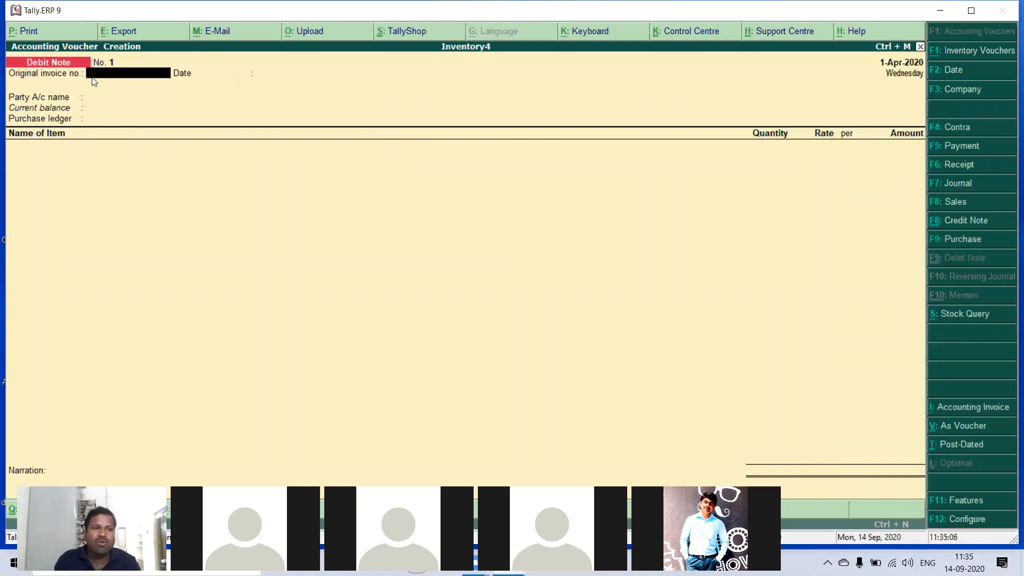
{"action": "type", "text": "458"}
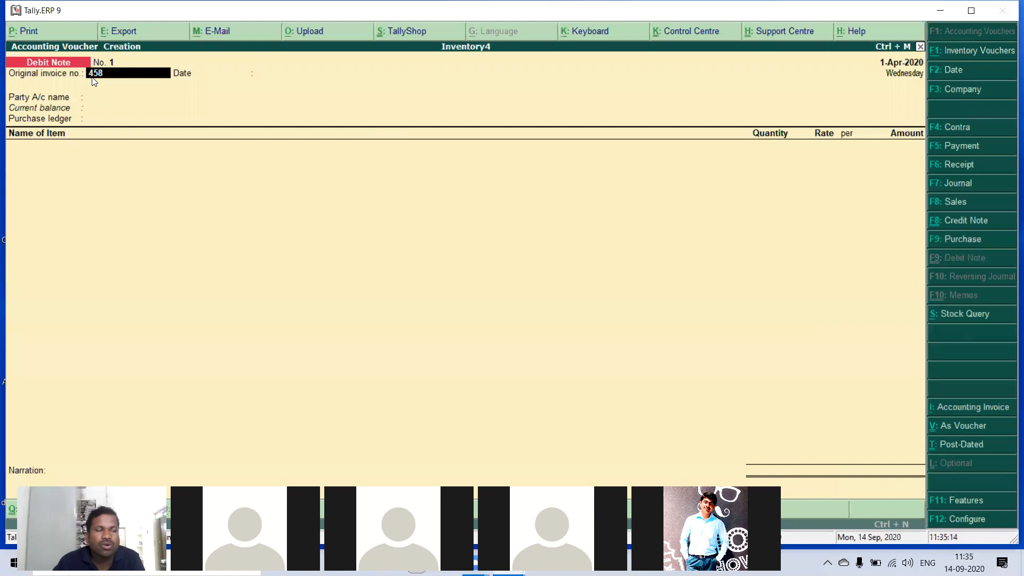
{"action": "key", "text": "Return"}
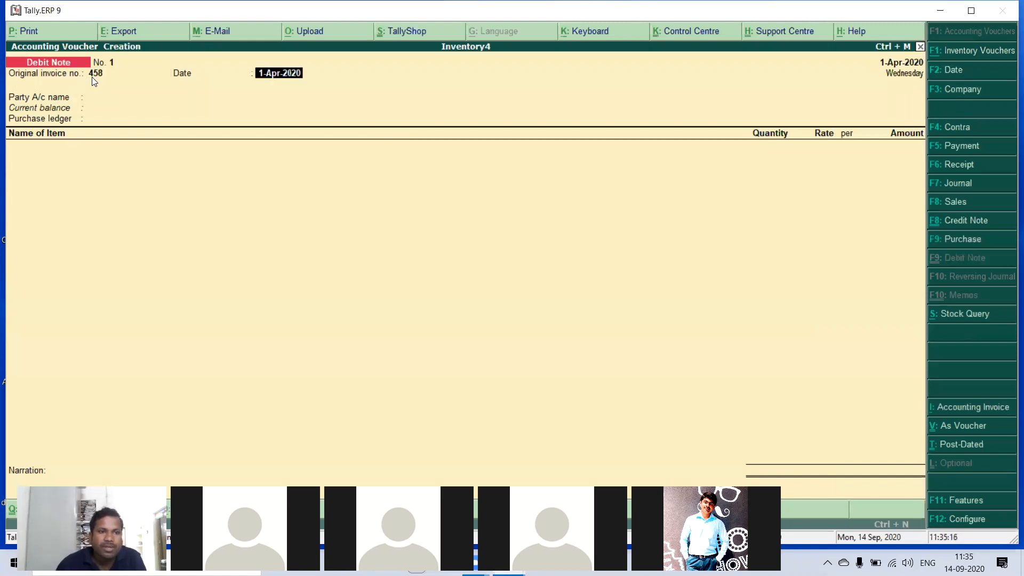
{"action": "key", "text": "Return"}
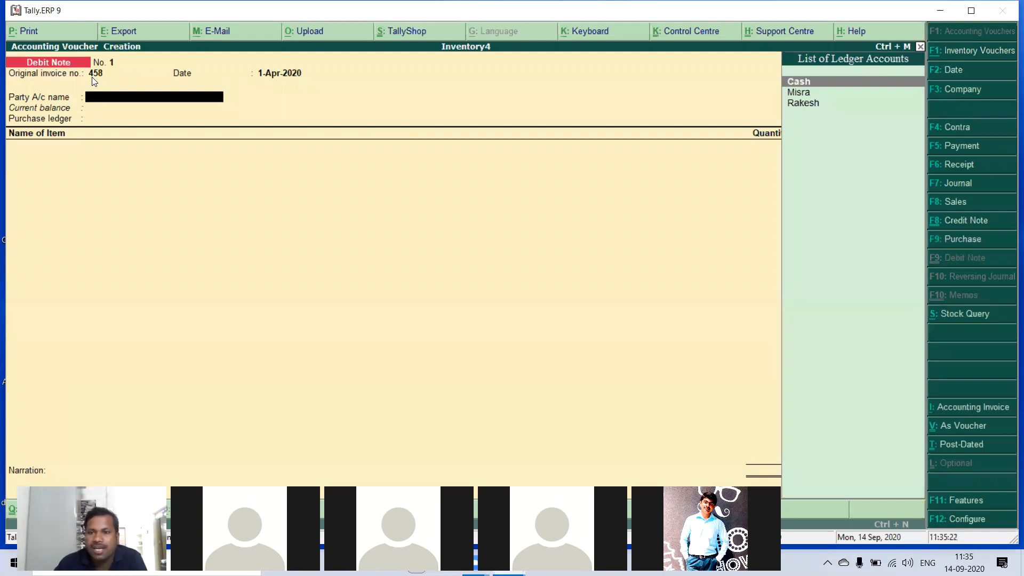
- Set the debit note's party account to the supplier of the Tables, keep the default party details, and choose the Purchase ledger
{"action": "key", "text": "Down"}
{"action": "key", "text": "Return"}
{"action": "key", "text": "Return"}
{"action": "key", "text": "Return"}
{"action": "key", "text": "Return"}
{"action": "key", "text": "Return"}
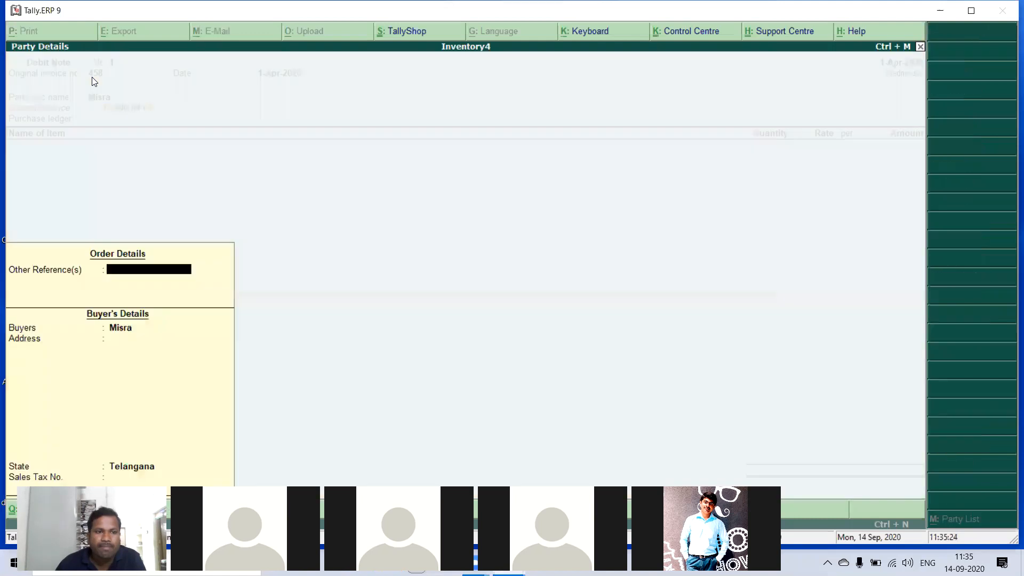
{"action": "key", "text": "Return"}
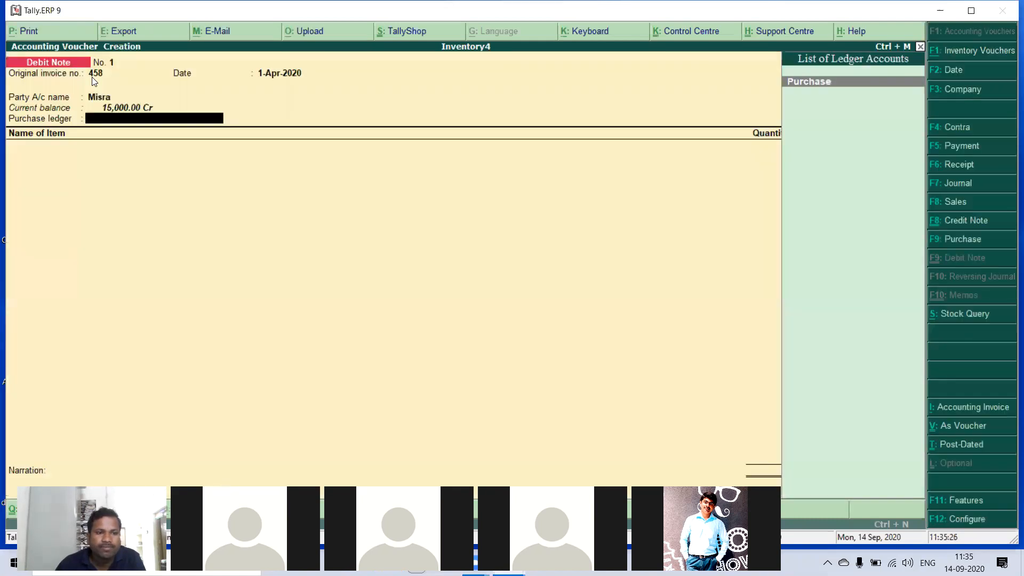
{"action": "key", "text": "Return"}
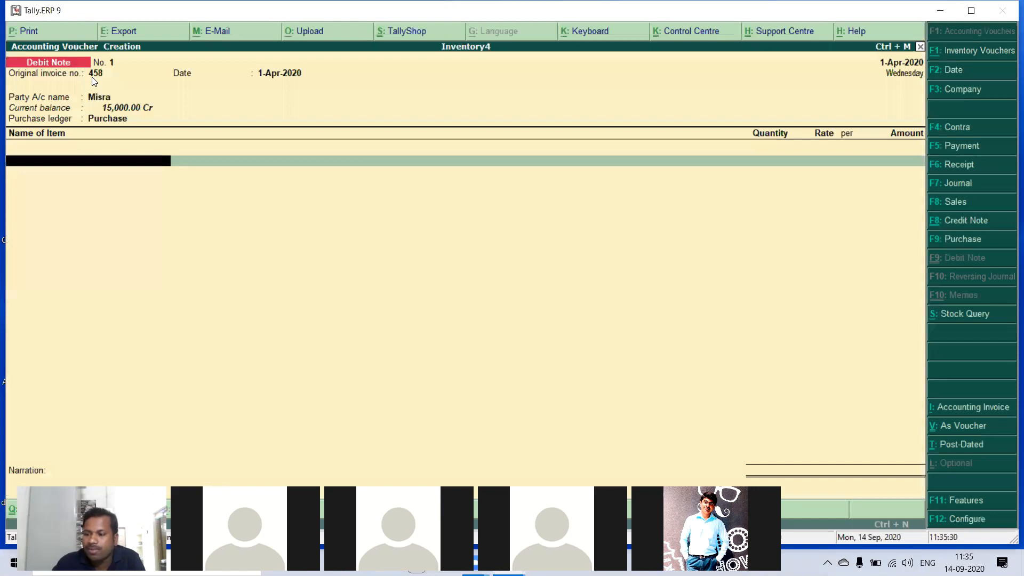
- Enter the stock item Tables in the debit note with a quantity of 4 no's at the default rate of 150
{"action": "type", "text": "T"}
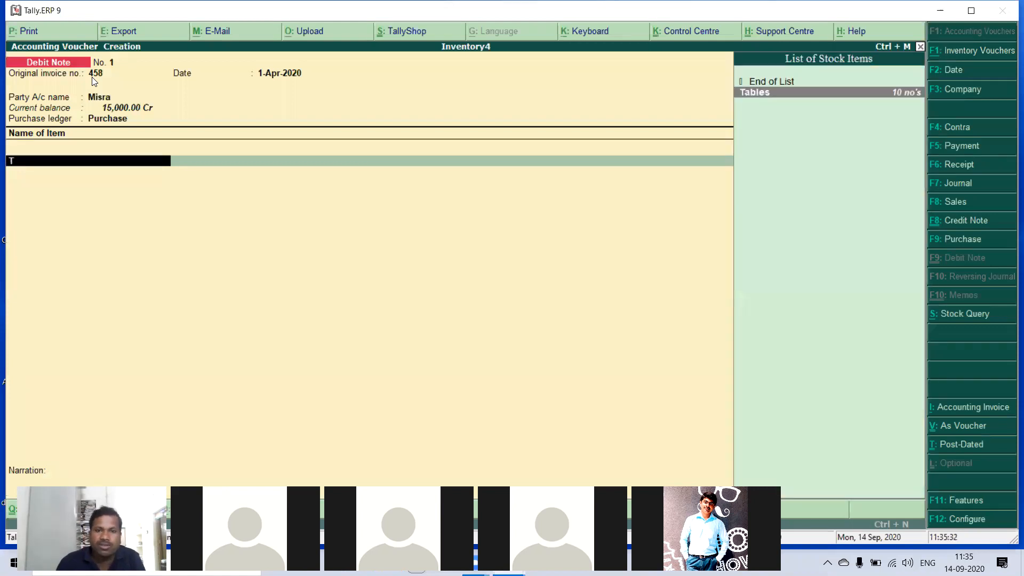
{"action": "key", "text": "Return"}
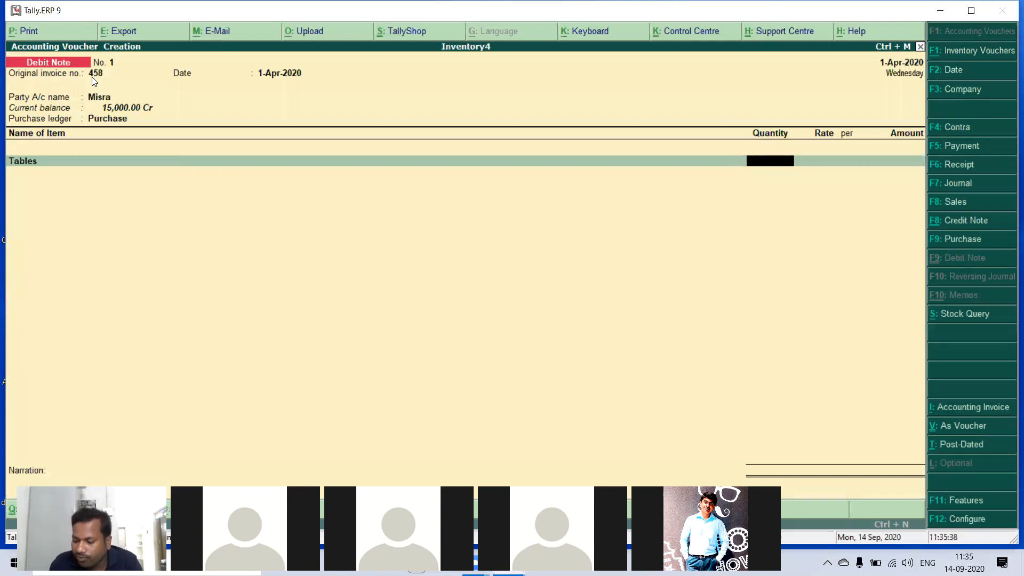
{"action": "type", "text": "4"}
{"action": "key", "text": "Return"}
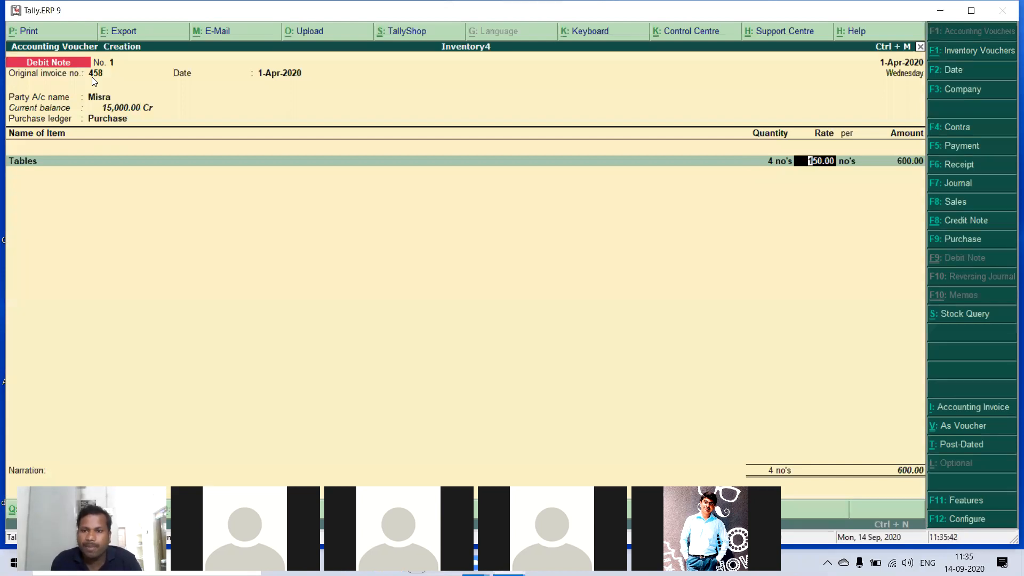
{"action": "key", "text": "Return"}
{"action": "key", "text": "Return"}
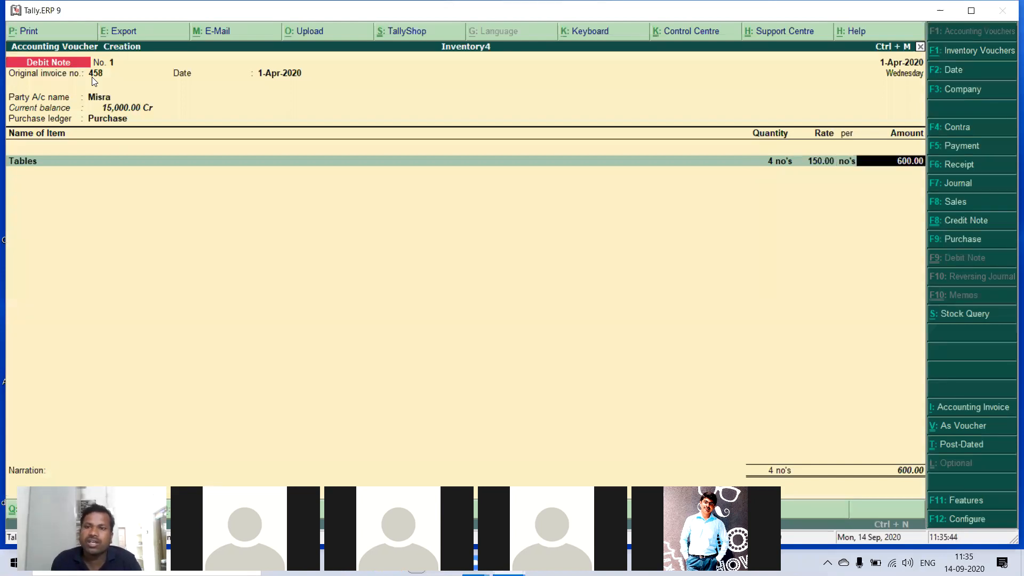
{"action": "key", "text": "Return"}
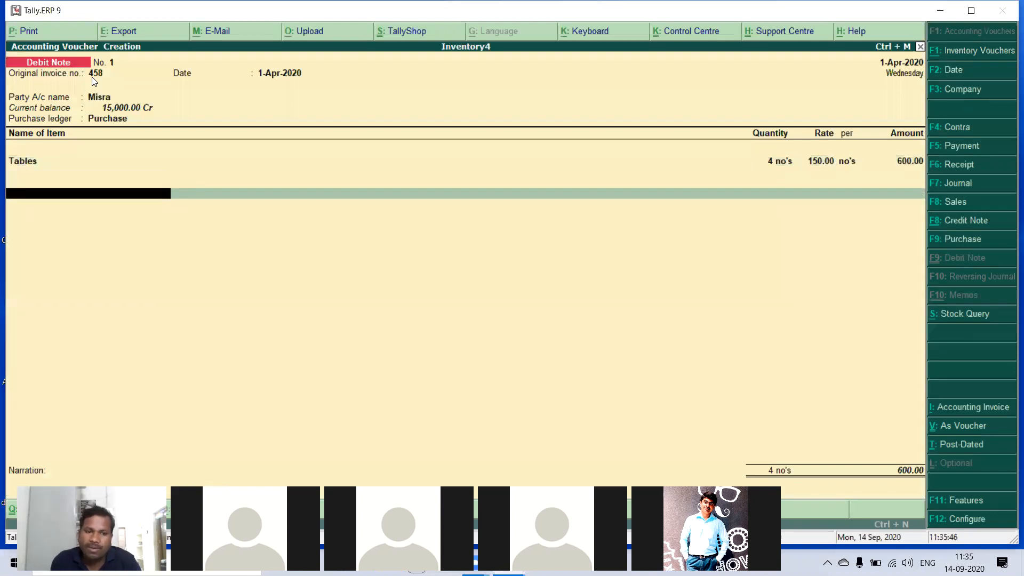
- End the item list after Tables and save the debit note without a narration
{"action": "key", "text": "Return"}
{"action": "key", "text": "Return"}
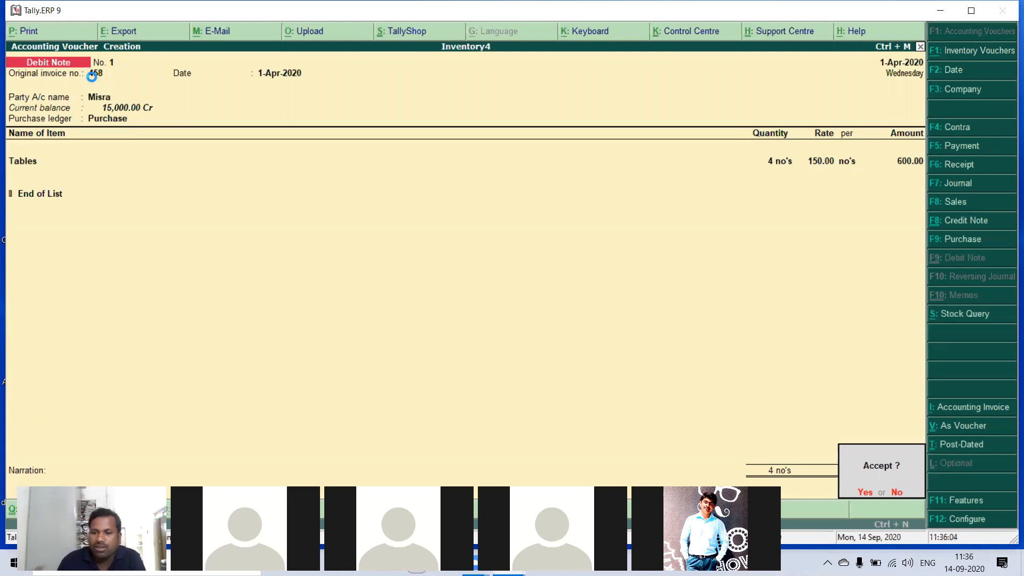
{"action": "key", "text": "y"}
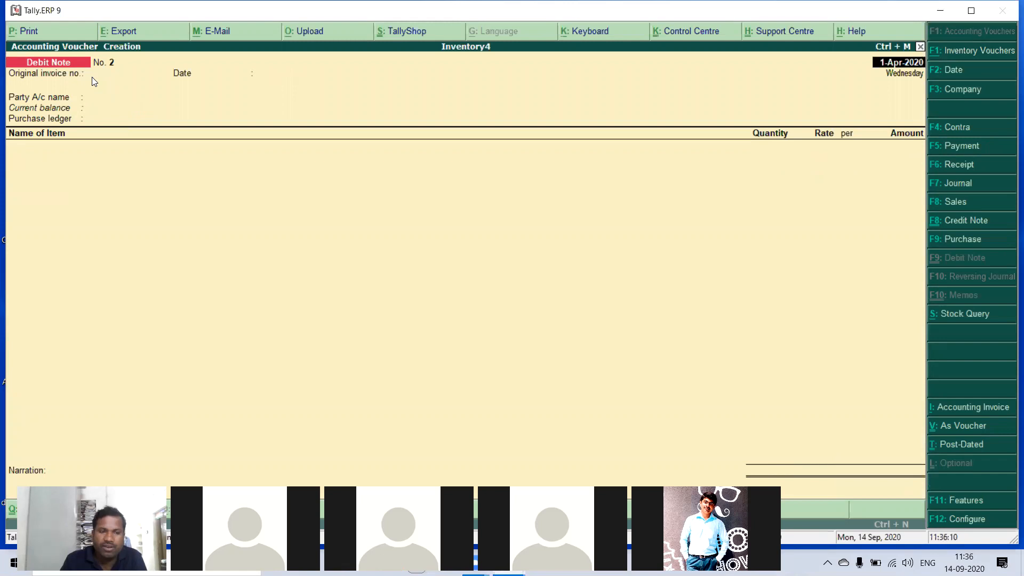
- Start a second sales voucher with the reference number 456
{"action": "key", "text": "F8"}
{"action": "key", "text": "Return"}
{"action": "type", "text": "456"}
{"action": "key", "text": "Return"}
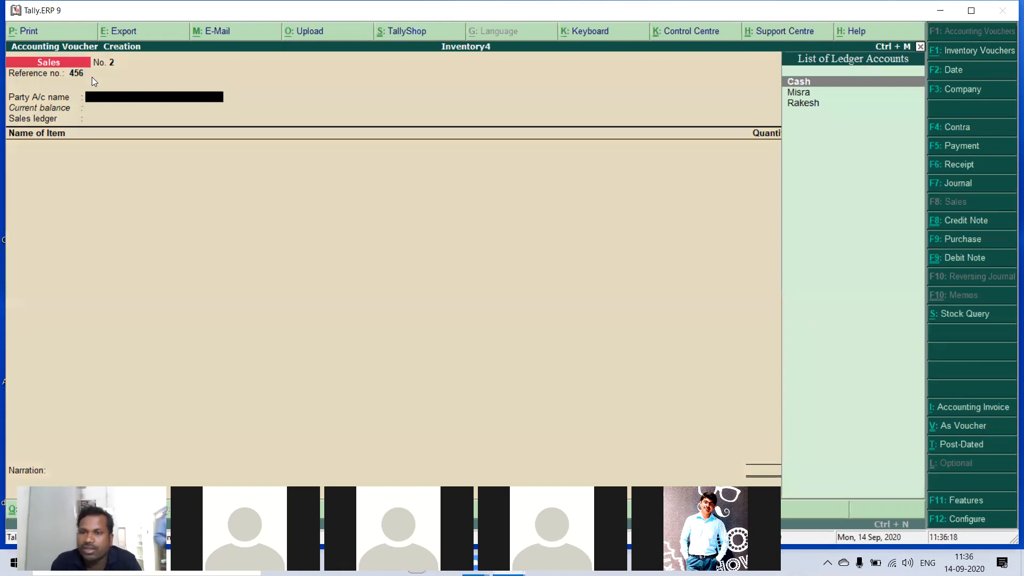
- Set the sales voucher's party account to Cash and its sales ledger to Sales
{"action": "key", "text": "Return"}
{"action": "key", "text": "ctrl+a"}
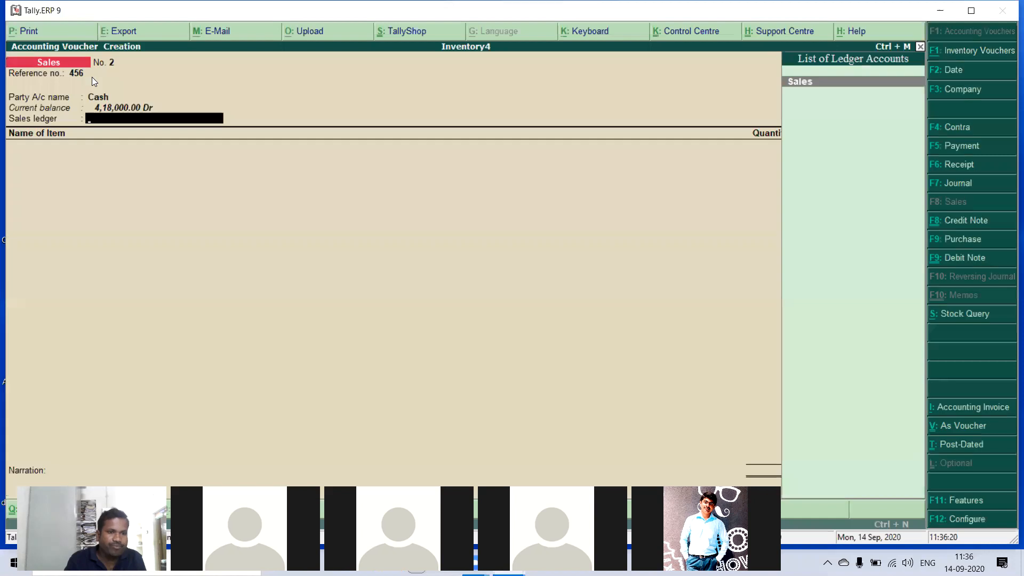
{"action": "key", "text": "Return"}
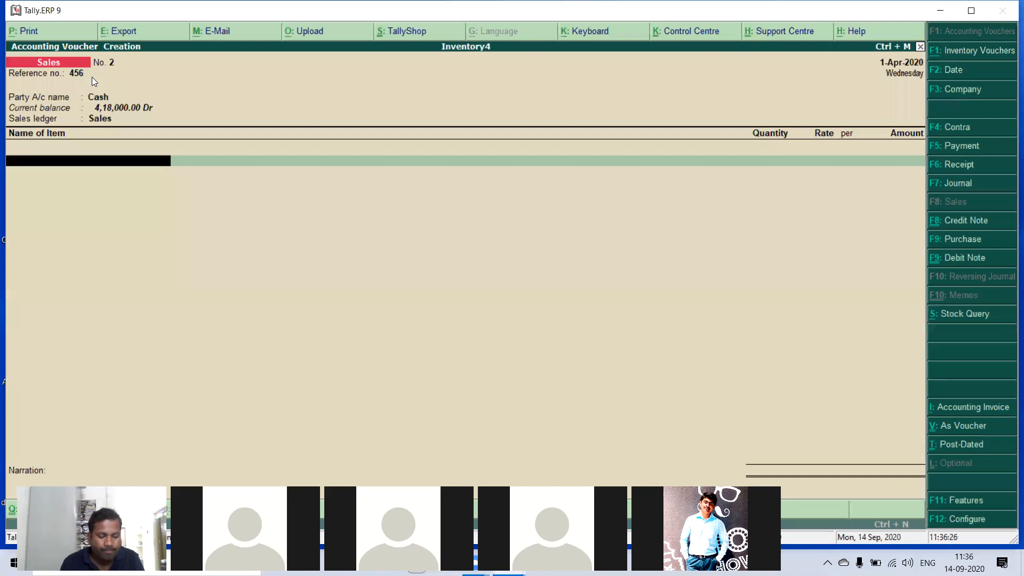
- Enter the stock item Chairs in the sales voucher with a quantity of 100 no's at a rate of 300
{"action": "type", "text": "C"}
{"action": "key", "text": "Return"}
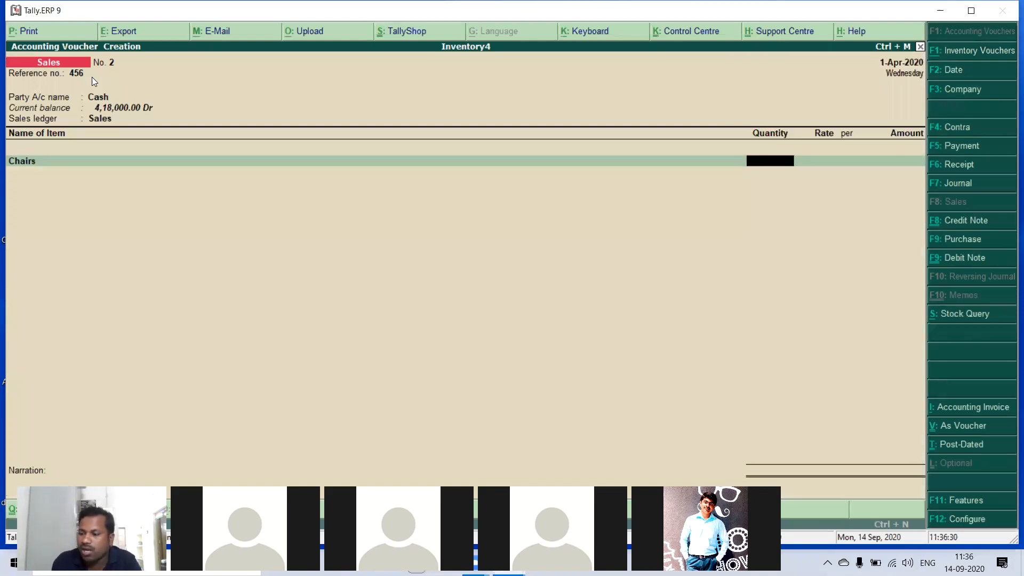
{"action": "type", "text": "100"}
{"action": "key", "text": "Return"}
{"action": "type", "text": "300"}
{"action": "key", "text": "Return"}
{"action": "key", "text": "Return"}
{"action": "key", "text": "Return"}
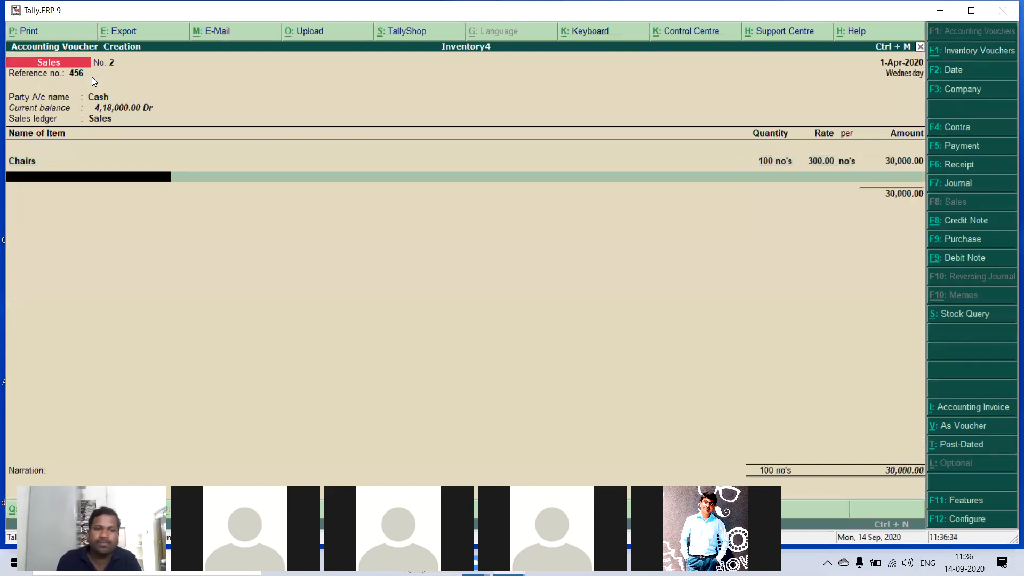
- End the item list after Chairs and save the cash sales voucher without a narration
{"action": "key", "text": "Return"}
{"action": "key", "text": "Return"}
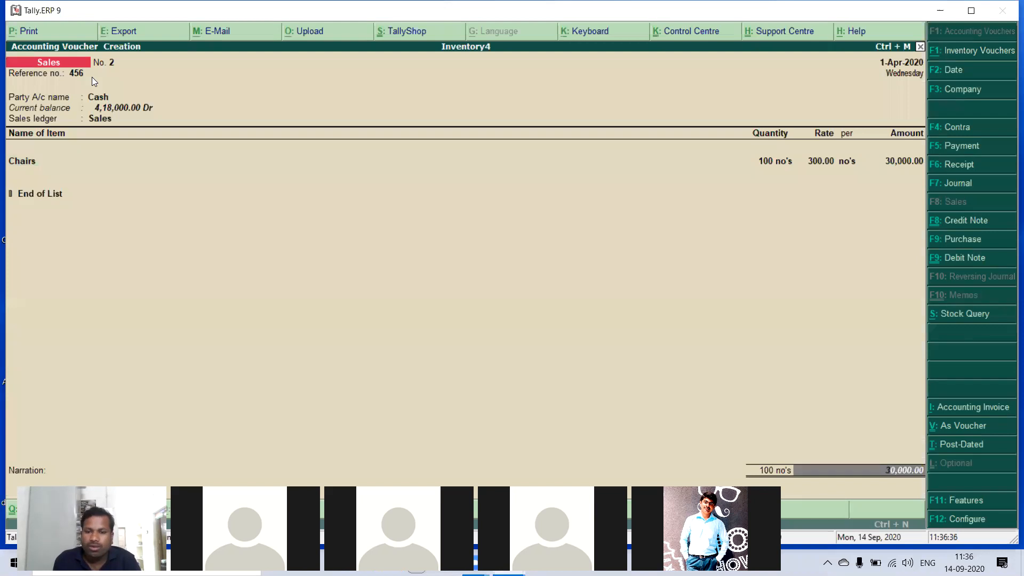
{"action": "key", "text": "Return"}
{"action": "key", "text": "Return"}
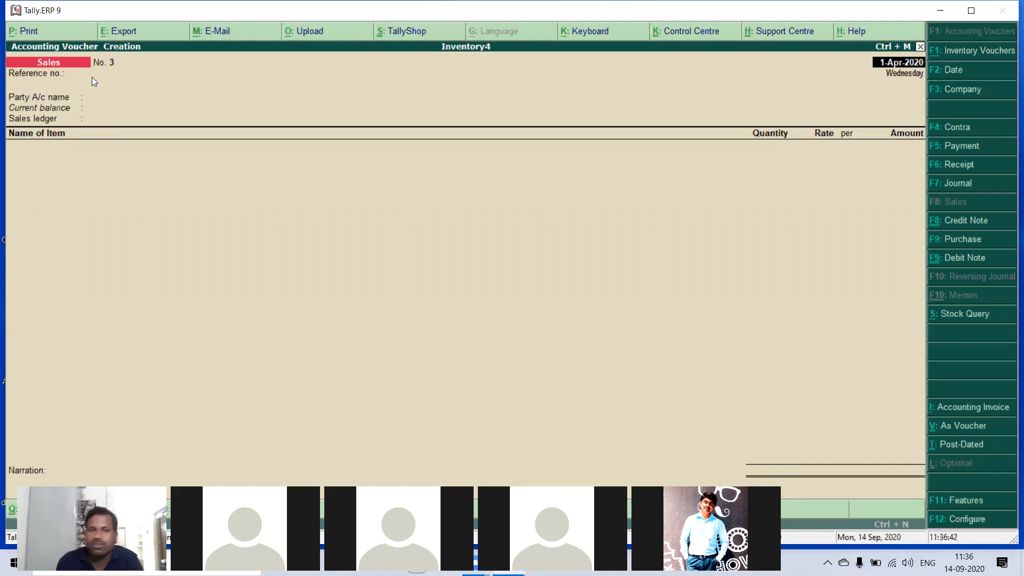
- Record a payment voucher that debits the Tables supplier 14400 and credits Cash, and save it without a narration
{"action": "key", "text": "F5"}
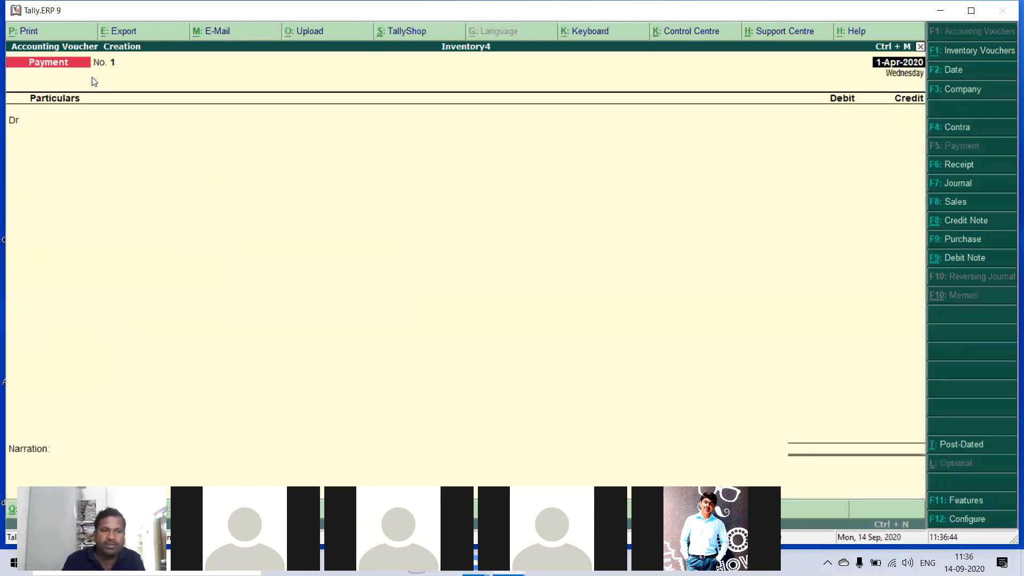
{"action": "type", "text": "Mi"}
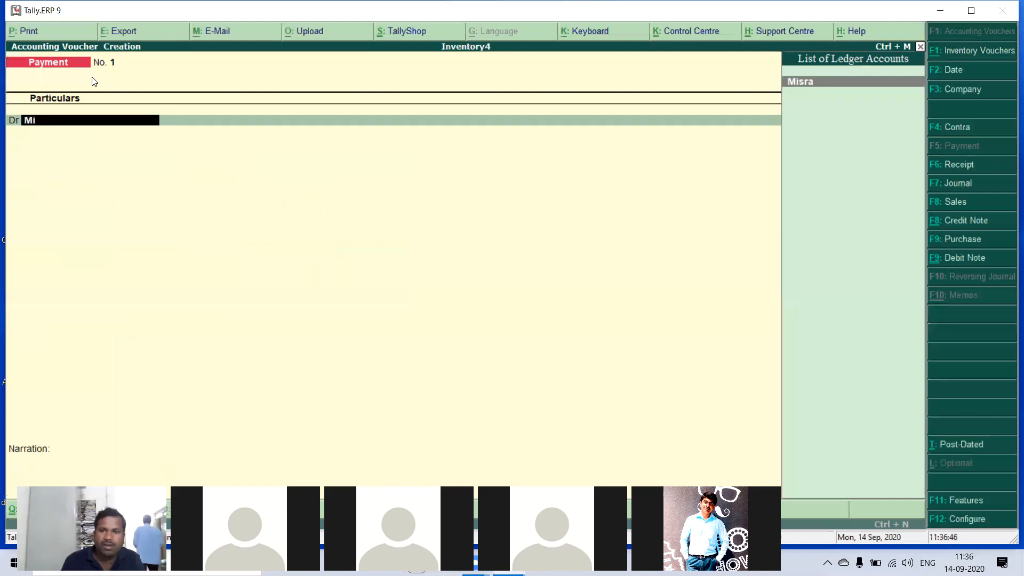
{"action": "key", "text": "Return"}
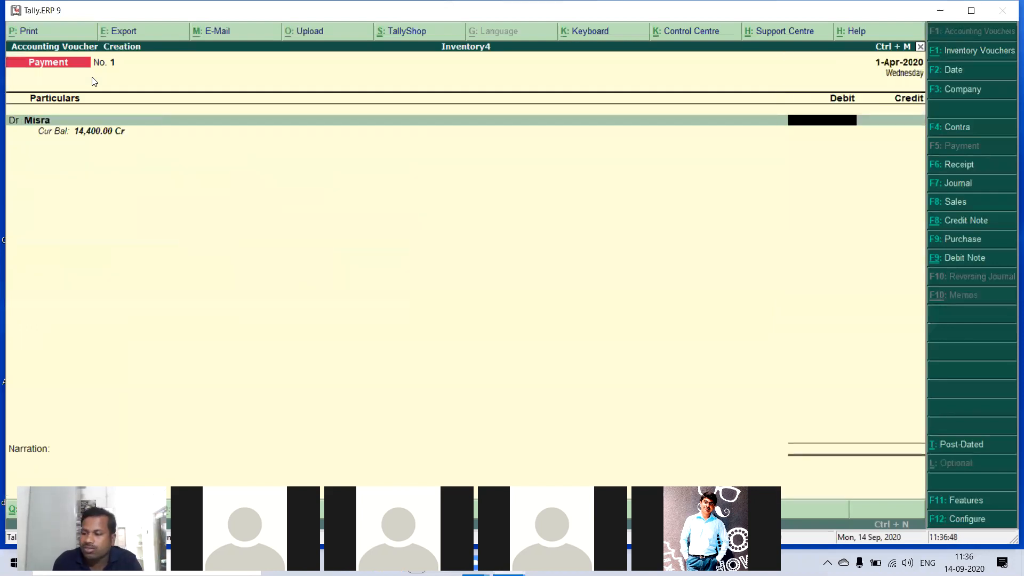
{"action": "type", "text": "14400"}
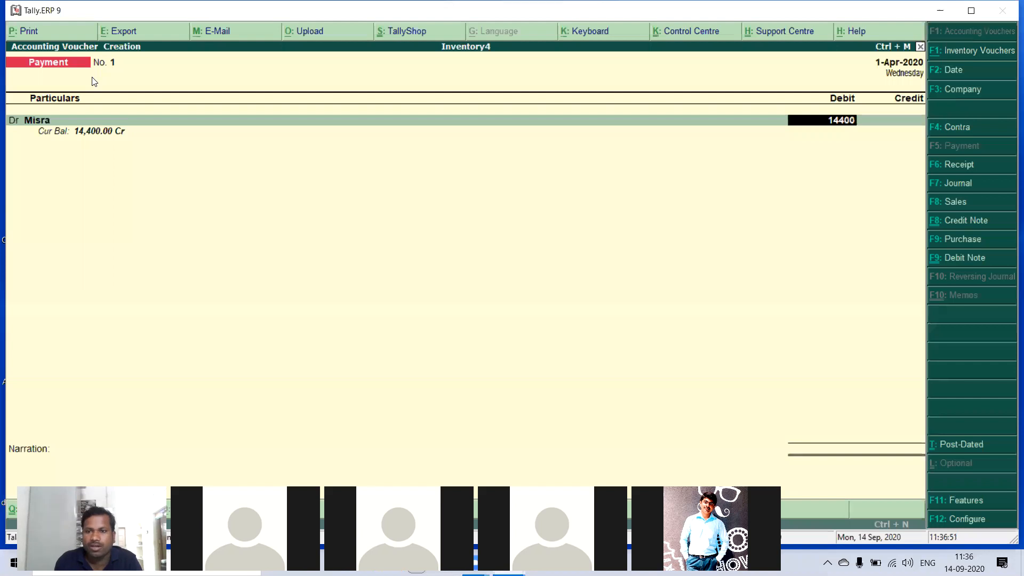
{"action": "key", "text": "Return"}
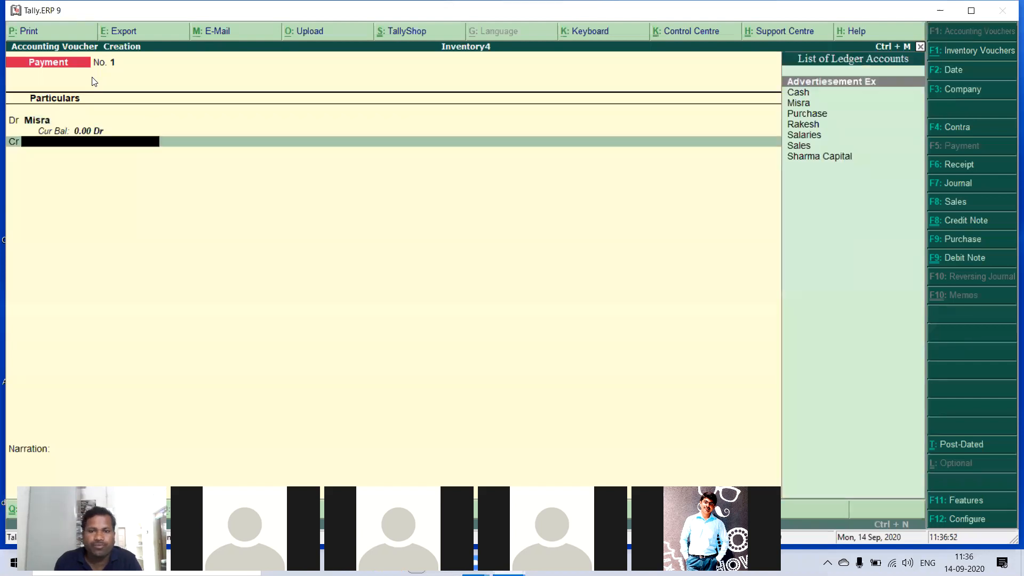
{"action": "key", "text": "Down"}
{"action": "key", "text": "Return"}
{"action": "key", "text": "Return"}
{"action": "key", "text": "Return"}
{"action": "key", "text": "Return"}
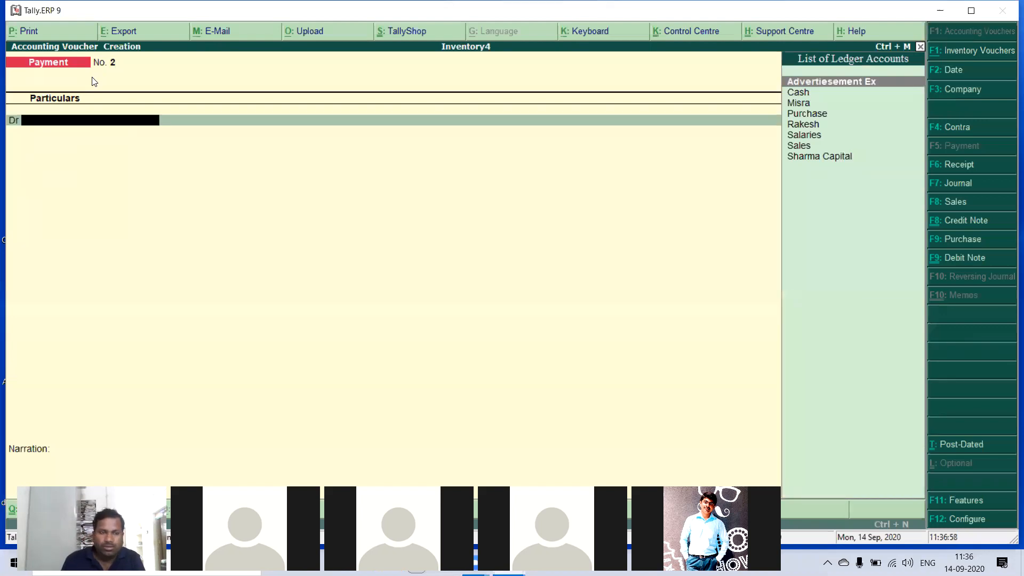
- Record a second payment voucher that debits the other supplier 22500 and credits Cash, without a narration
{"action": "type", "text": "R"}
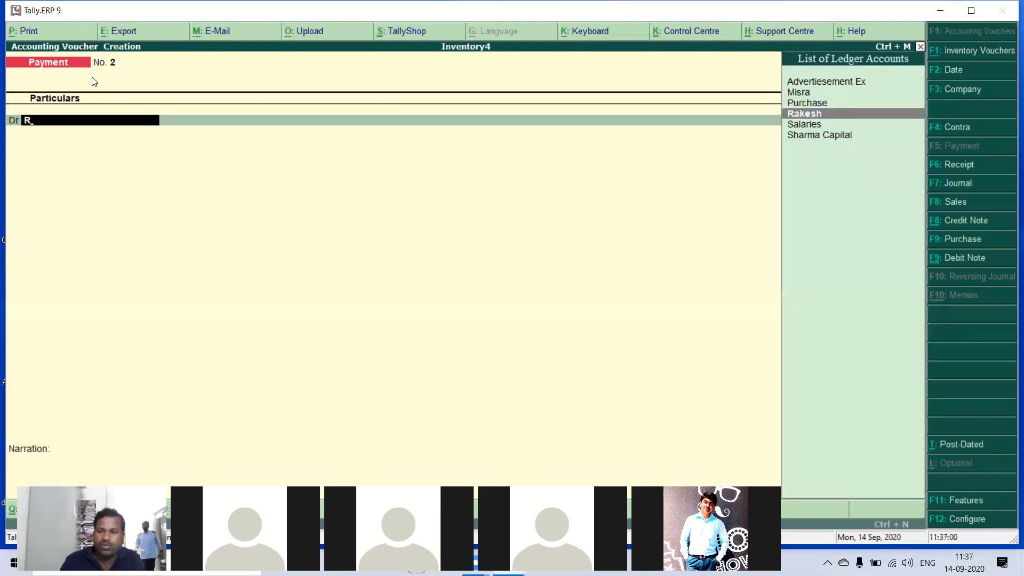
{"action": "key", "text": "Return"}
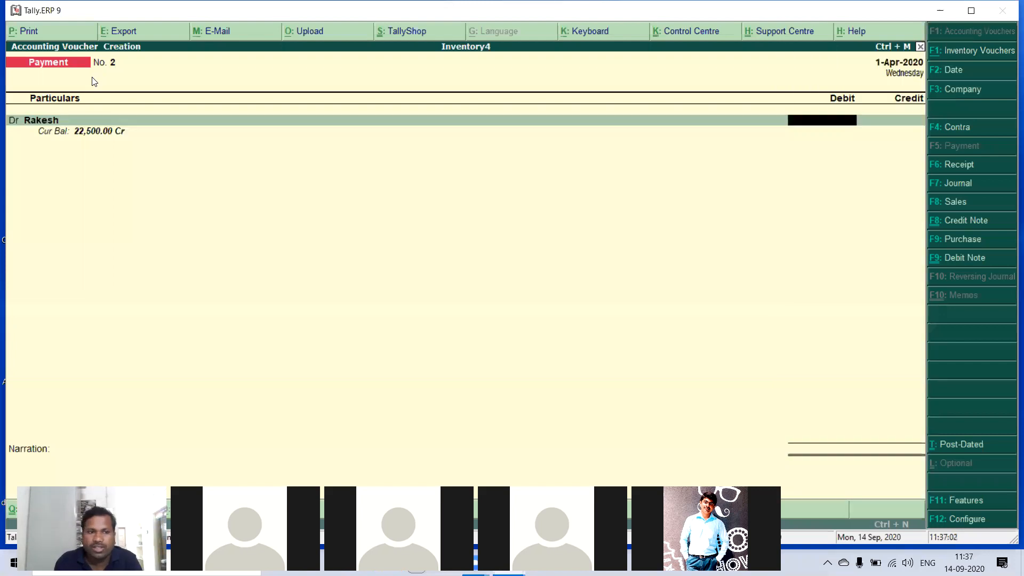
{"action": "type", "text": "22500"}
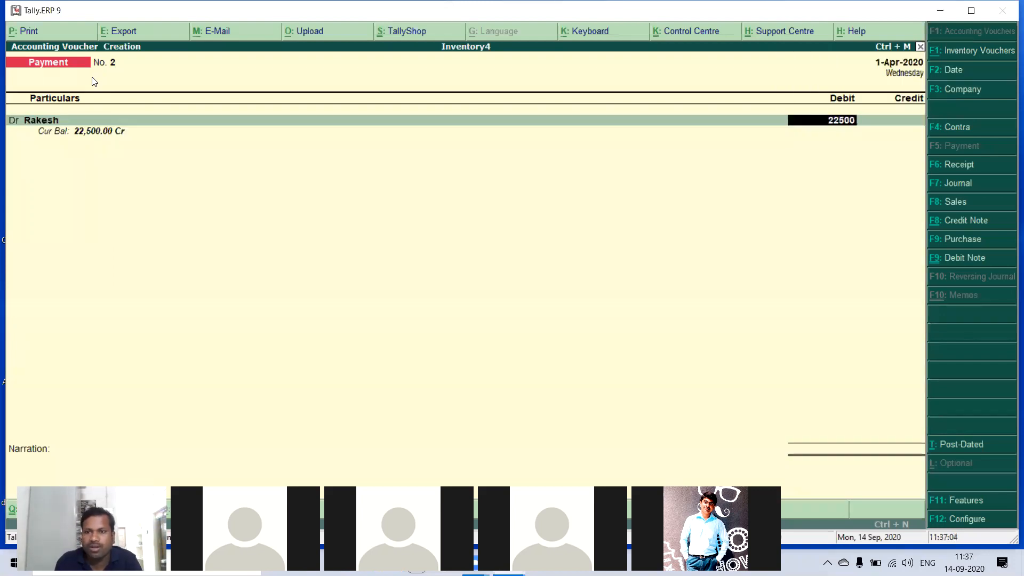
{"action": "key", "text": "Return"}
{"action": "key", "text": "Return"}
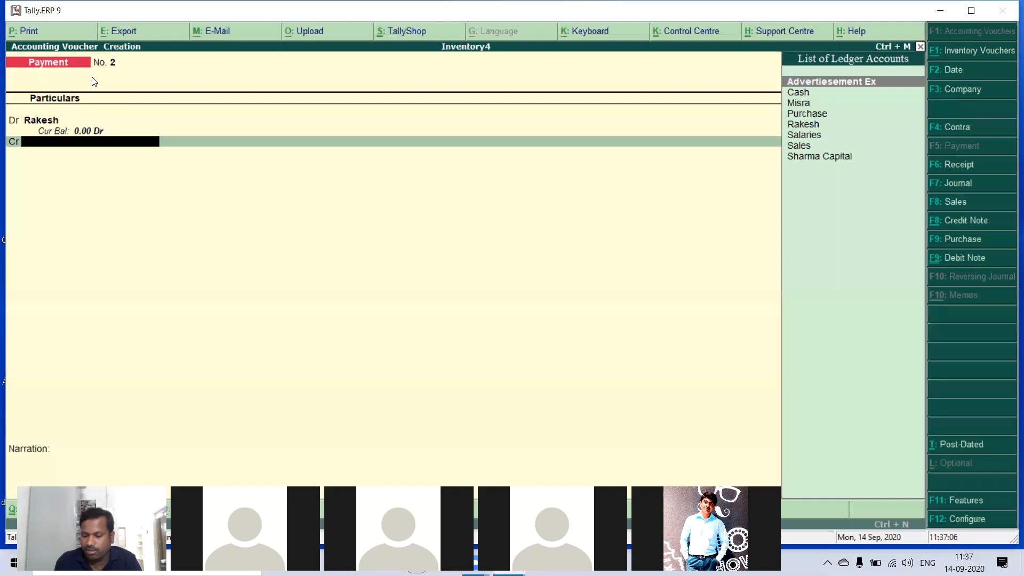
{"action": "key", "text": "Down"}
{"action": "key", "text": "Return"}
{"action": "key", "text": "Return"}
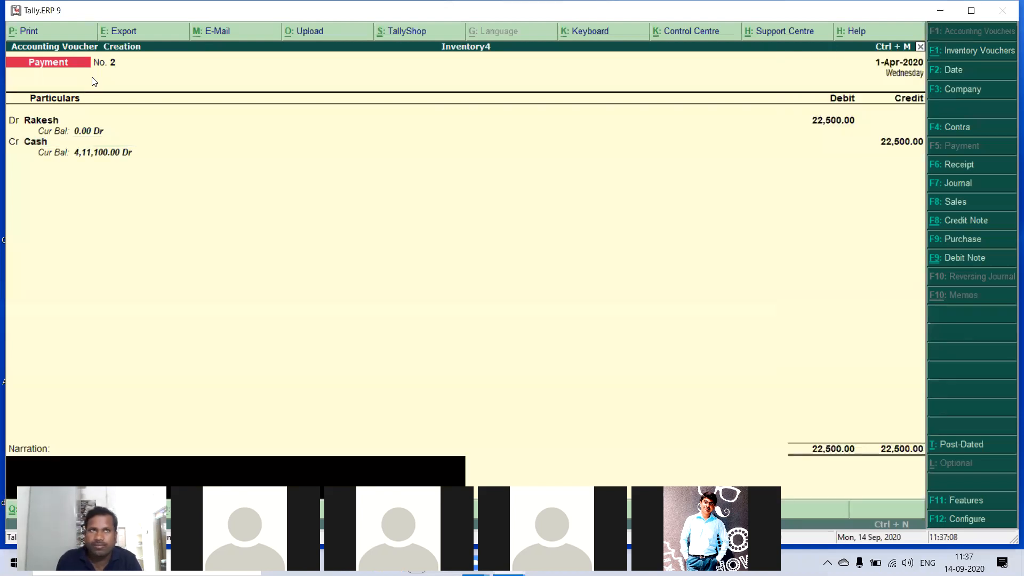
{"action": "key", "text": "Return"}
{"action": "key", "text": "Return"}
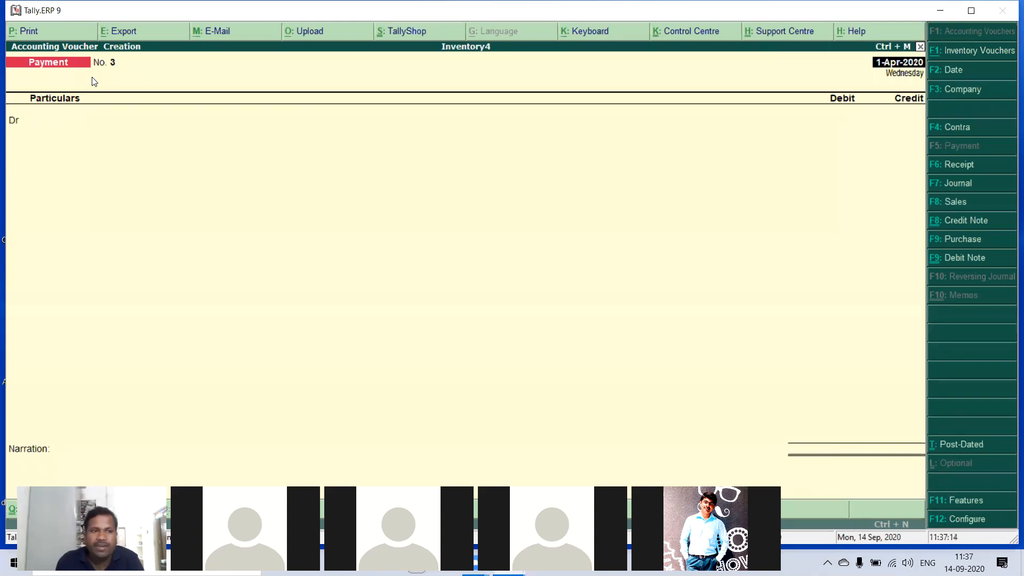
- Record a payment voucher that debits Advertiesement Ex 3000 and credits Cash, and save it without a narration
{"action": "key", "text": "Return"}
{"action": "key", "text": "Return"}
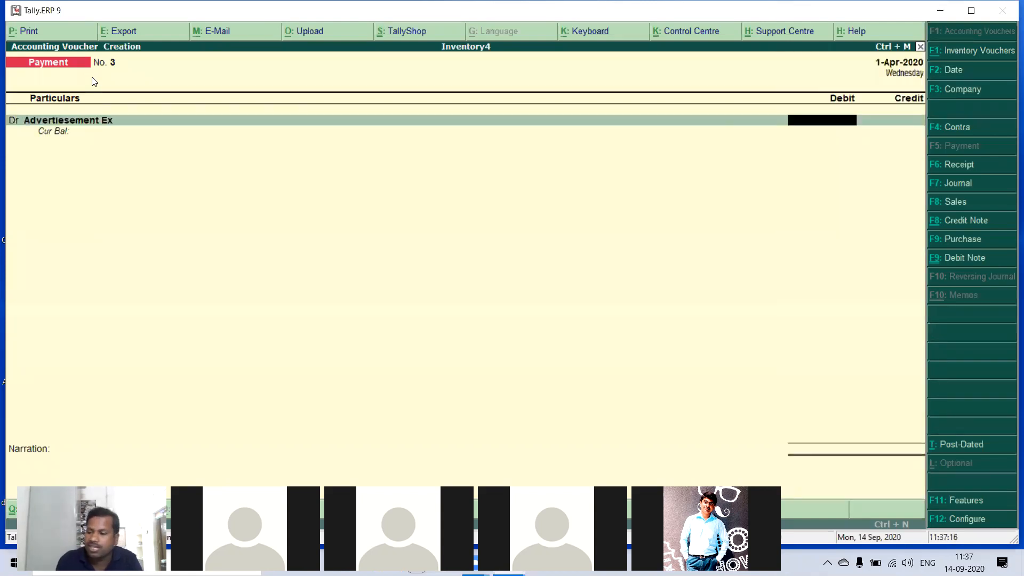
{"action": "type", "text": "3000"}
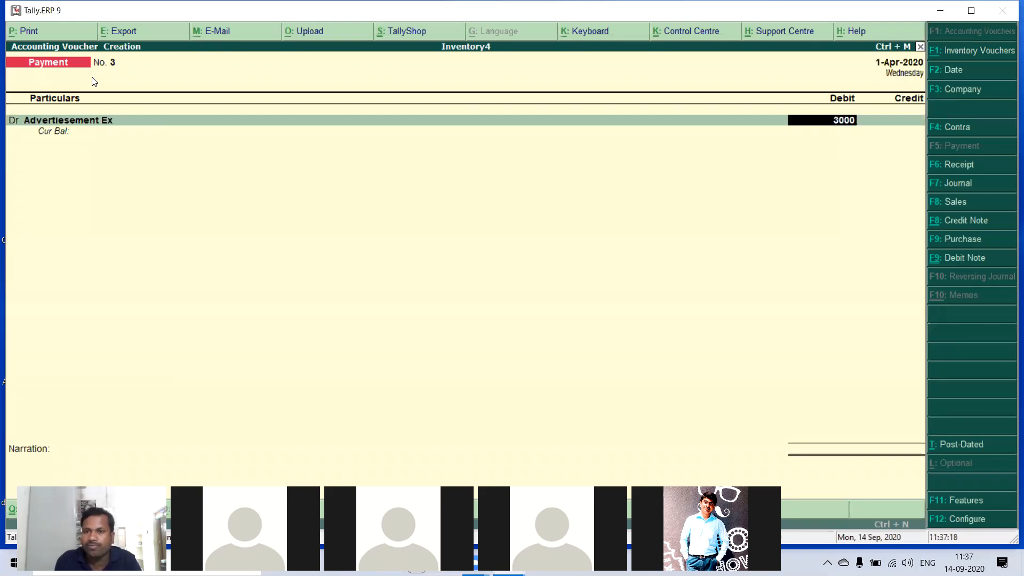
{"action": "key", "text": "Return"}
{"action": "key", "text": "Down"}
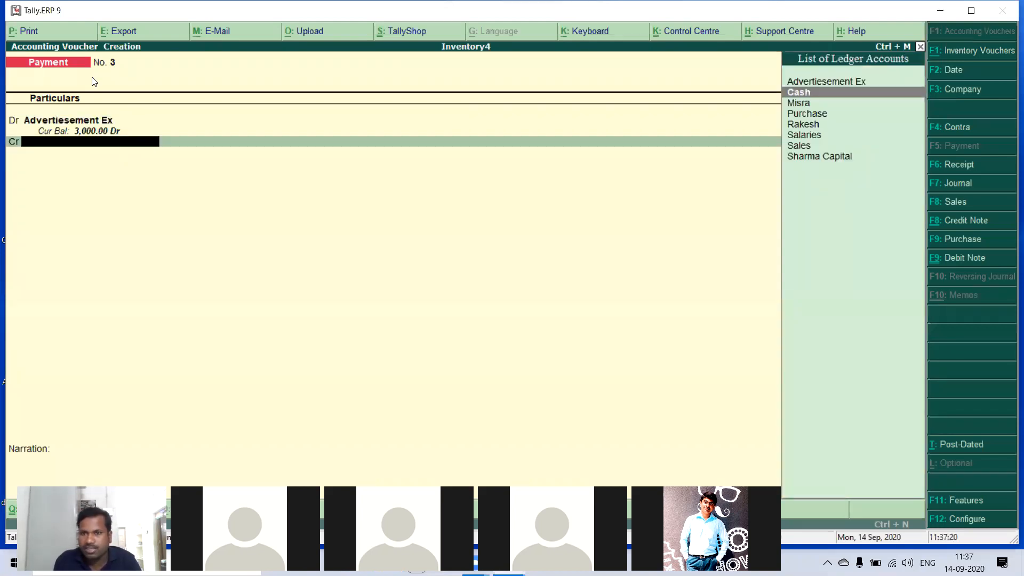
{"action": "key", "text": "Return"}
{"action": "key", "text": "Return"}
{"action": "key", "text": "Return"}
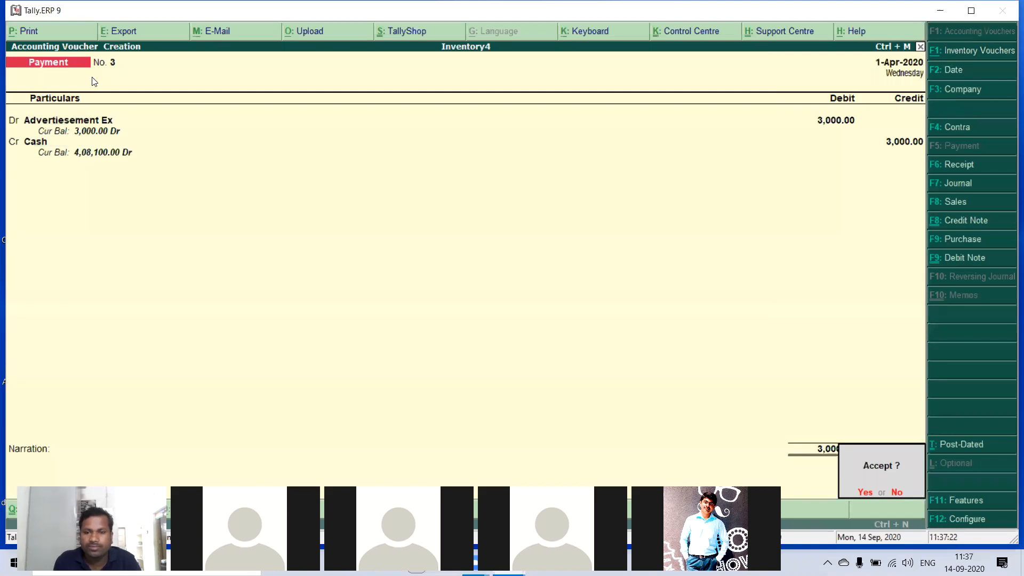
{"action": "key", "text": "Return"}
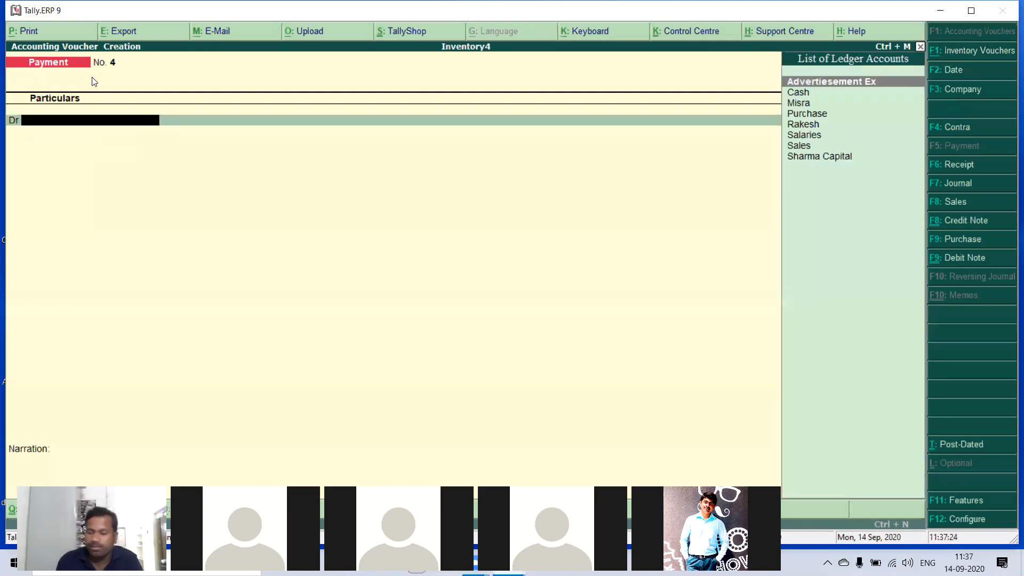
- Record a payment voucher that debits Salaries 2000 and credits Cash, and save it without a narration
{"action": "type", "text": "Sa"}
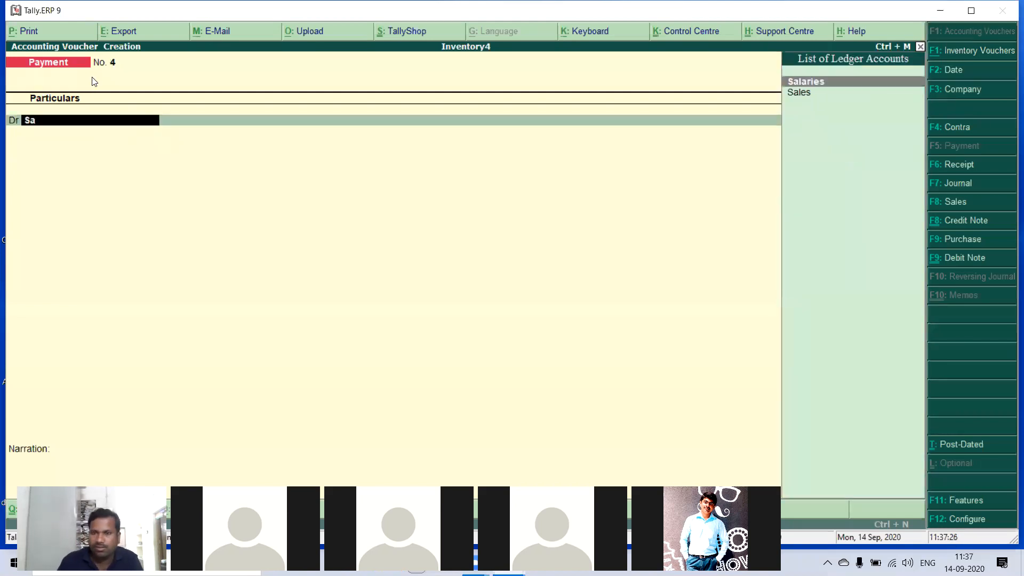
{"action": "key", "text": "Return"}
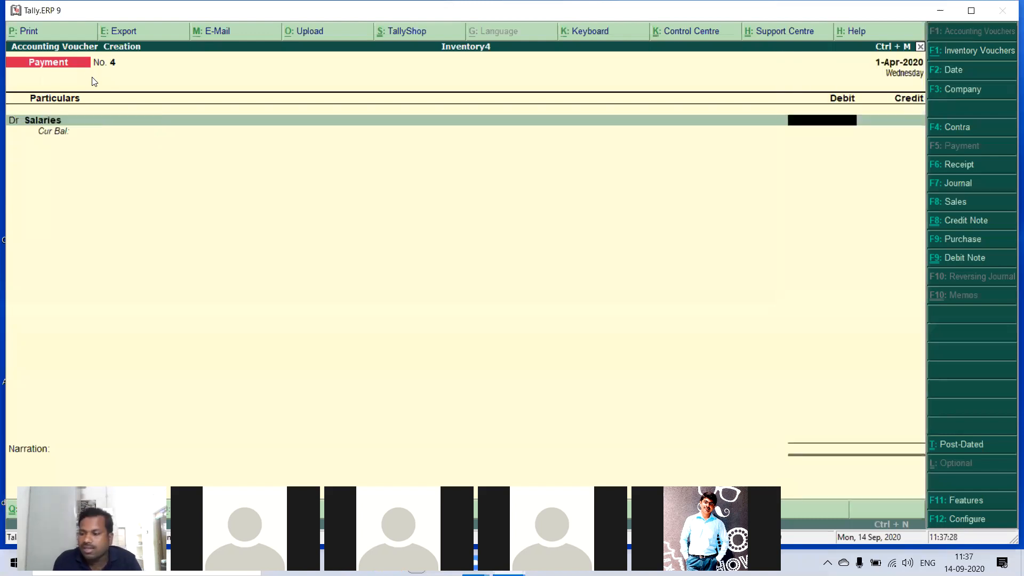
{"action": "type", "text": "2000"}
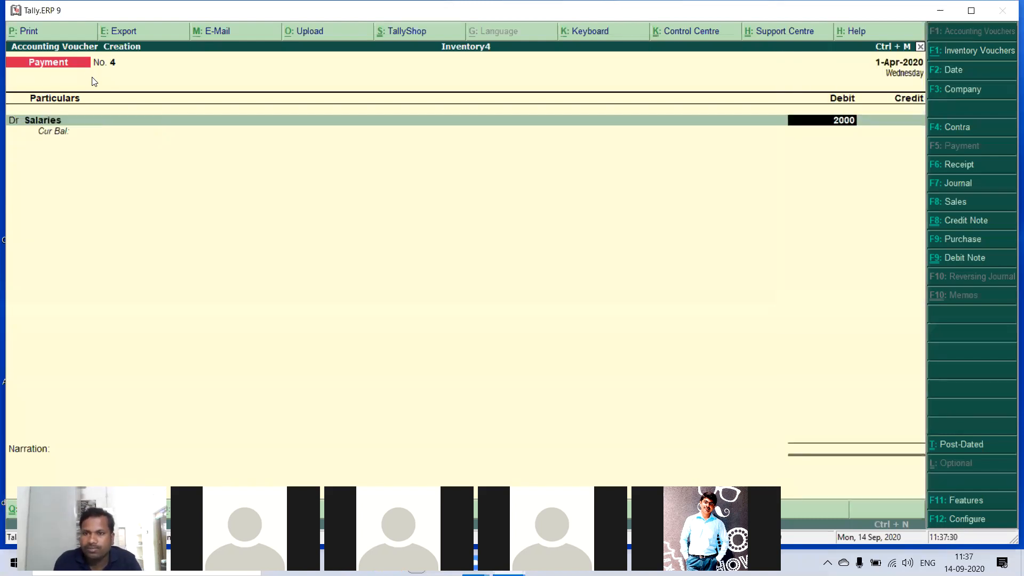
{"action": "key", "text": "Return"}
{"action": "key", "text": "Down"}
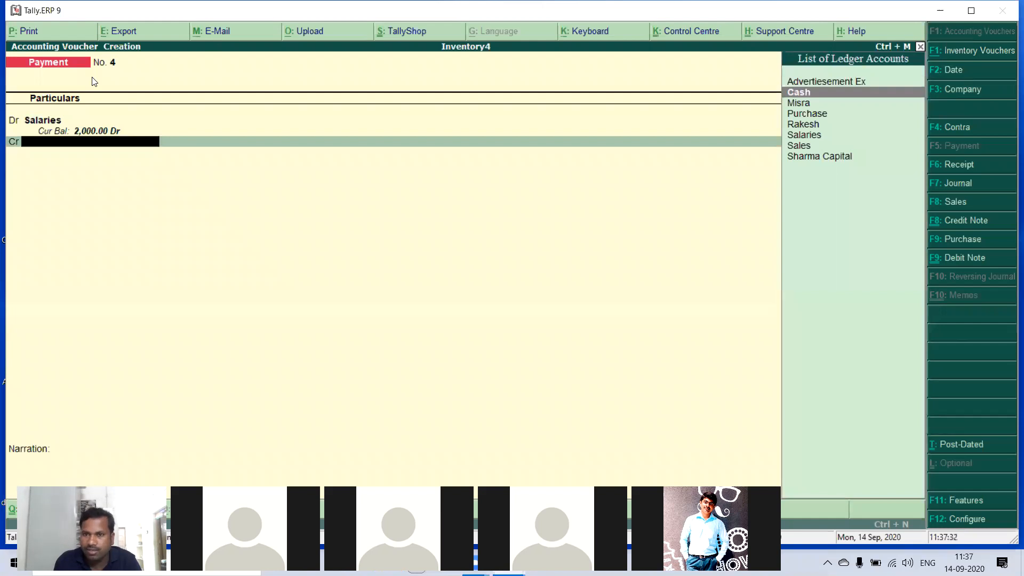
{"action": "key", "text": "Return"}
{"action": "key", "text": "Return"}
{"action": "key", "text": "Return"}
{"action": "key", "text": "Return"}
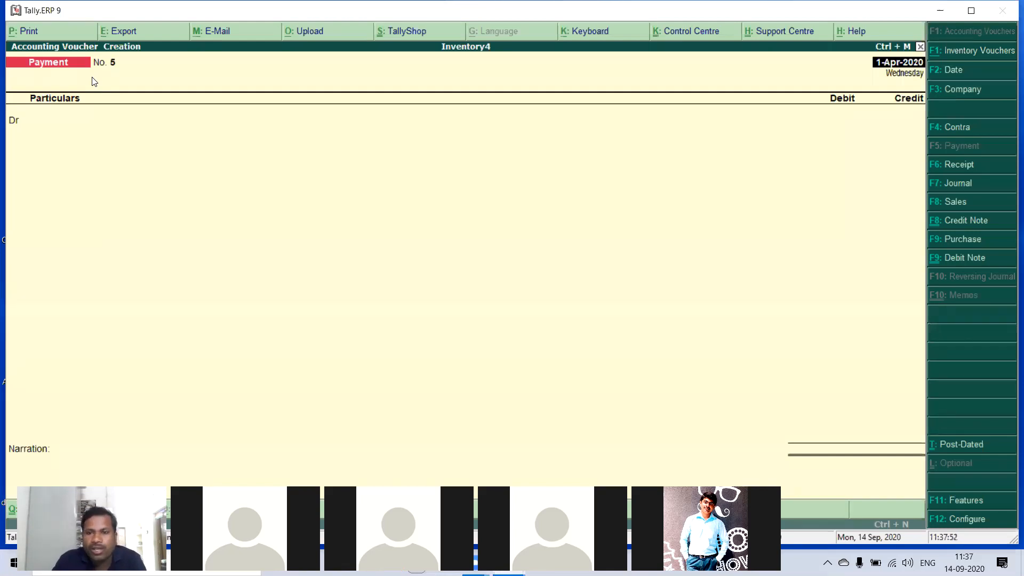
- Quit payment voucher entry and open the Display reports of the company
{"action": "key", "text": "Escape"}
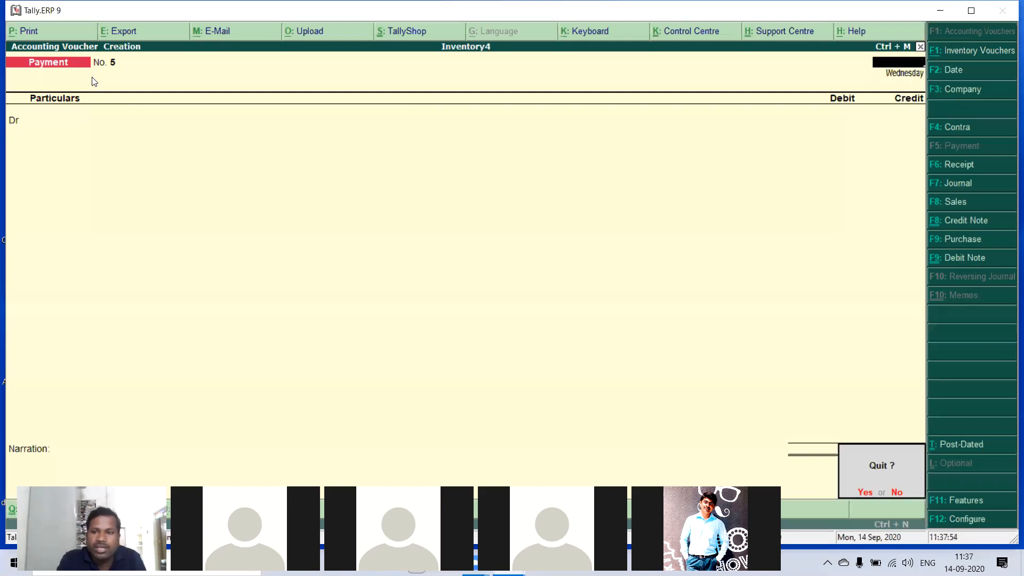
{"action": "key", "text": "y"}
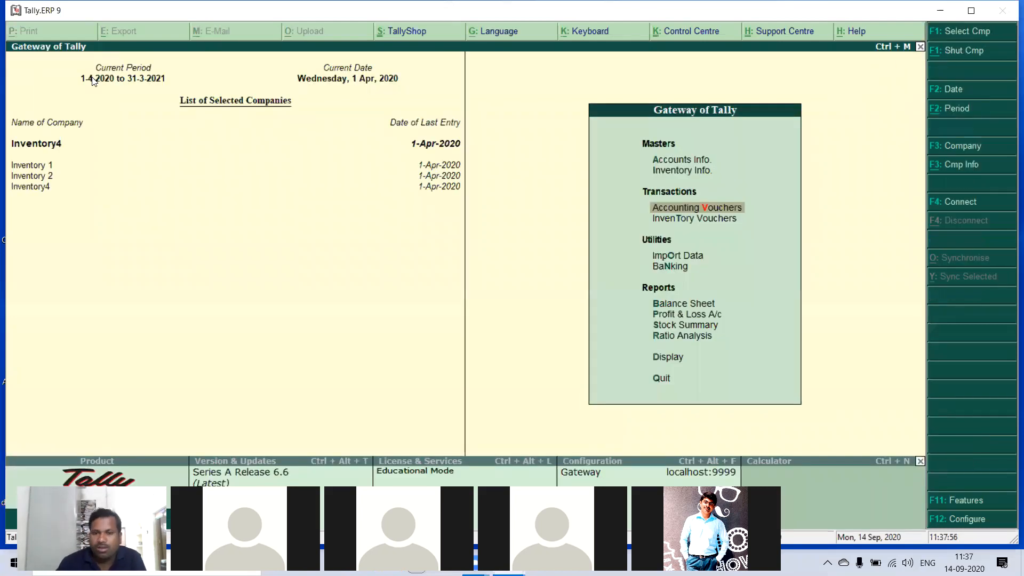
{"action": "key", "text": "Down"}
{"action": "key", "text": "Down"}
{"action": "key", "text": "Down"}
{"action": "key", "text": "Down"}
{"action": "key", "text": "Down"}
{"action": "key", "text": "Down"}
{"action": "key", "text": "Down"}
{"action": "key", "text": "Down"}
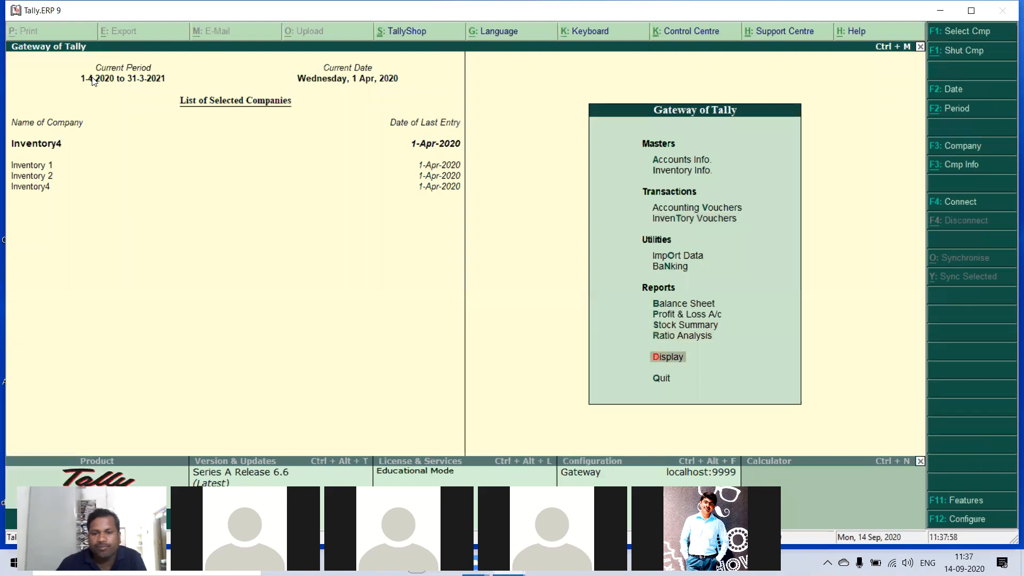
{"action": "key", "text": "Return"}
- Open the stock item selection in the Inventory Books of the company's display reports
{"action": "key", "text": "Down"}
{"action": "key", "text": "Down"}
{"action": "key", "text": "Down"}
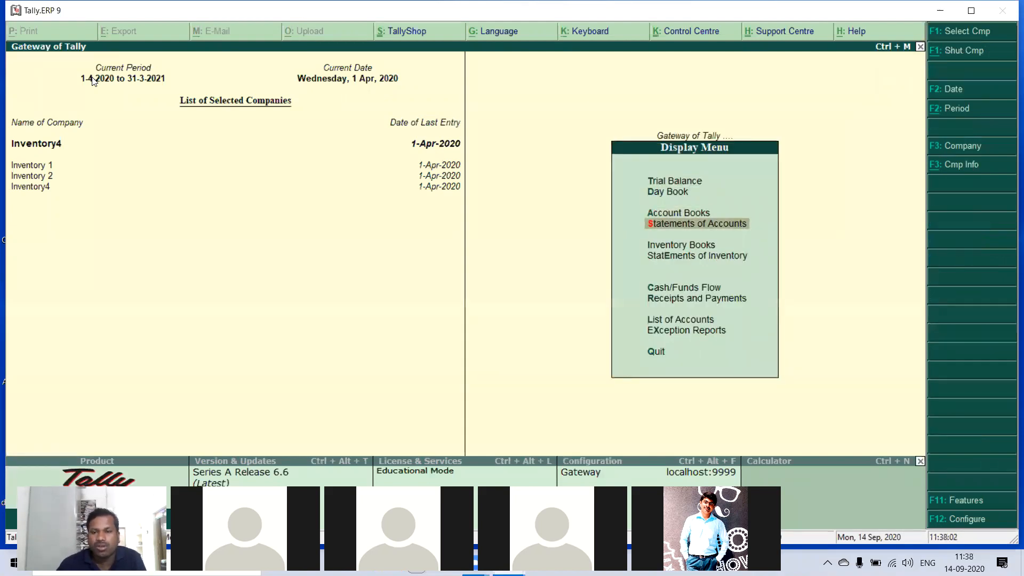
{"action": "key", "text": "Up"}
{"action": "key", "text": "Down"}
{"action": "key", "text": "Down"}
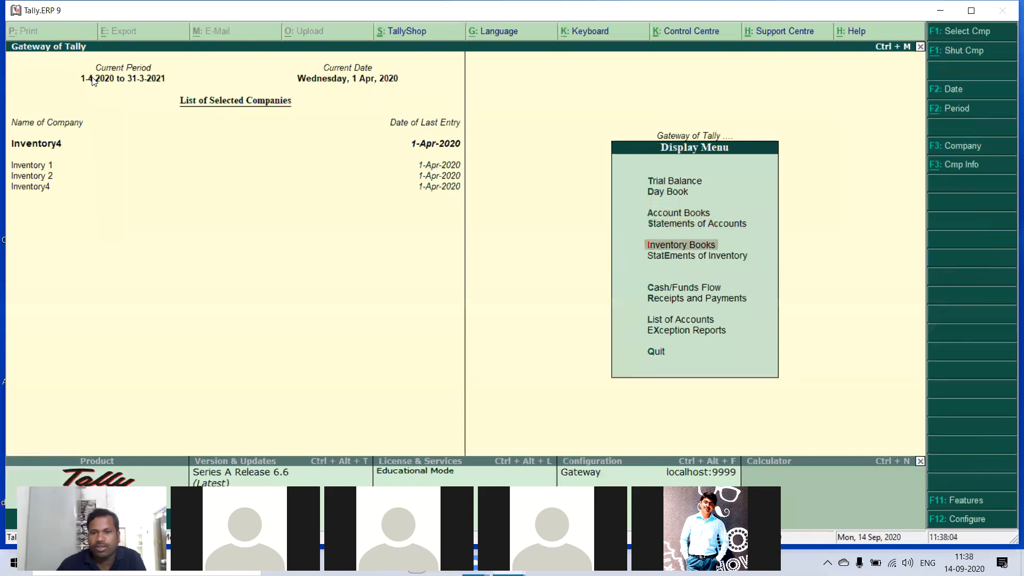
{"action": "key", "text": "Return"}
{"action": "key", "text": "Return"}
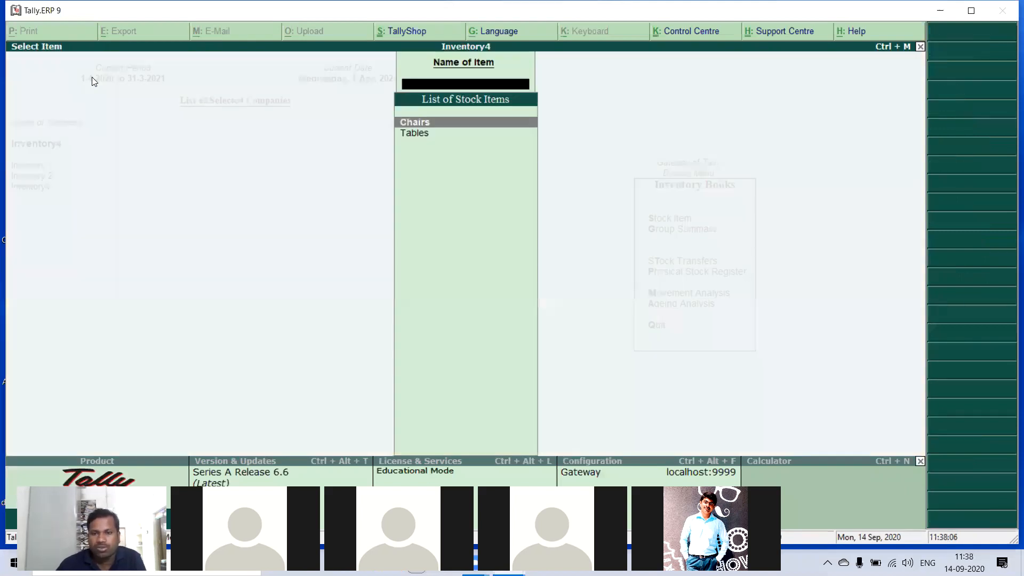
- Examine the April stock vouchers of the Tables item, including its sales and debit note entries, and return to the Inventory Books
{"action": "key", "text": "Down"}
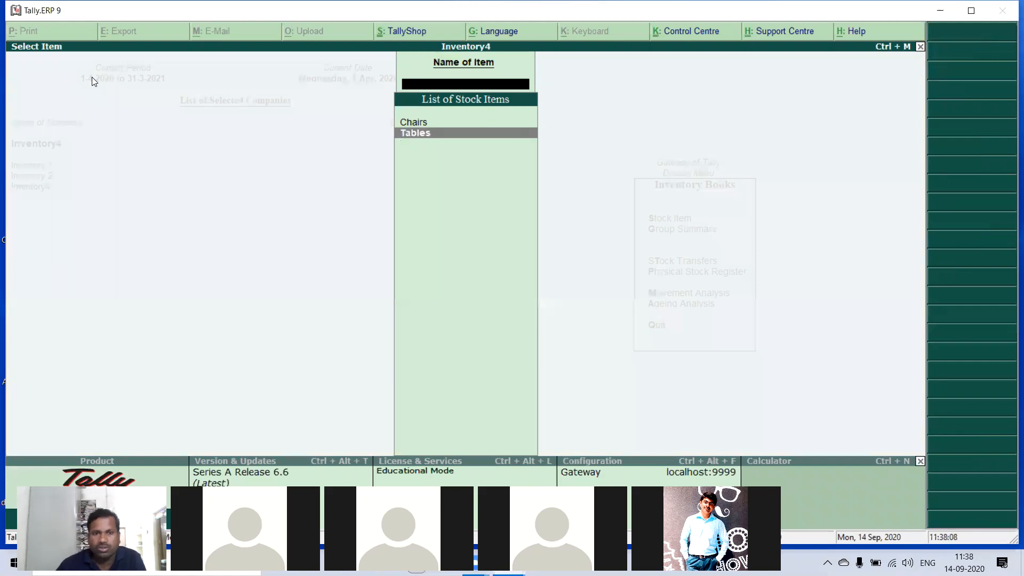
{"action": "key", "text": "Return"}
{"action": "key", "text": "Return"}
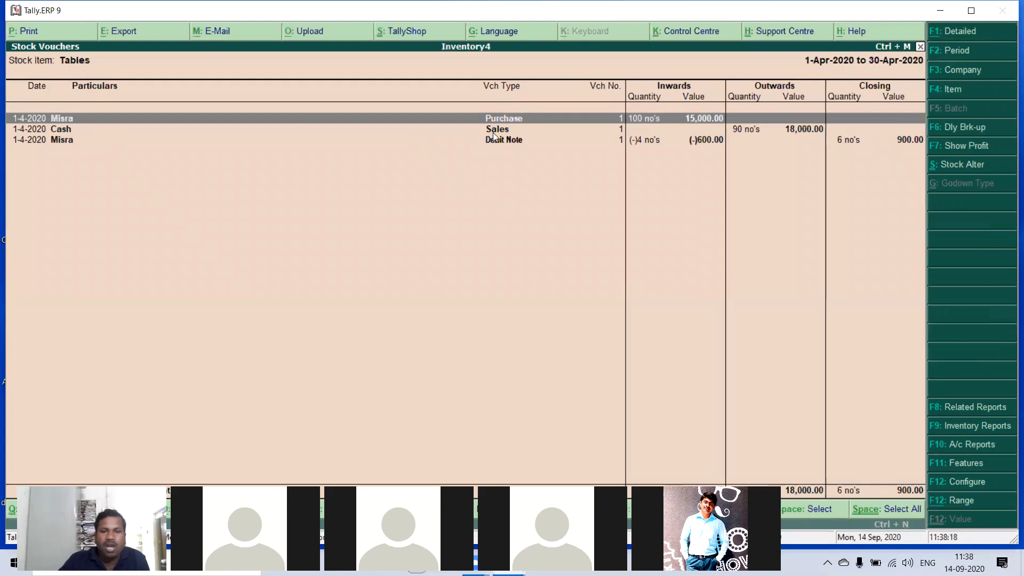
{"action": "key", "text": "Down"}
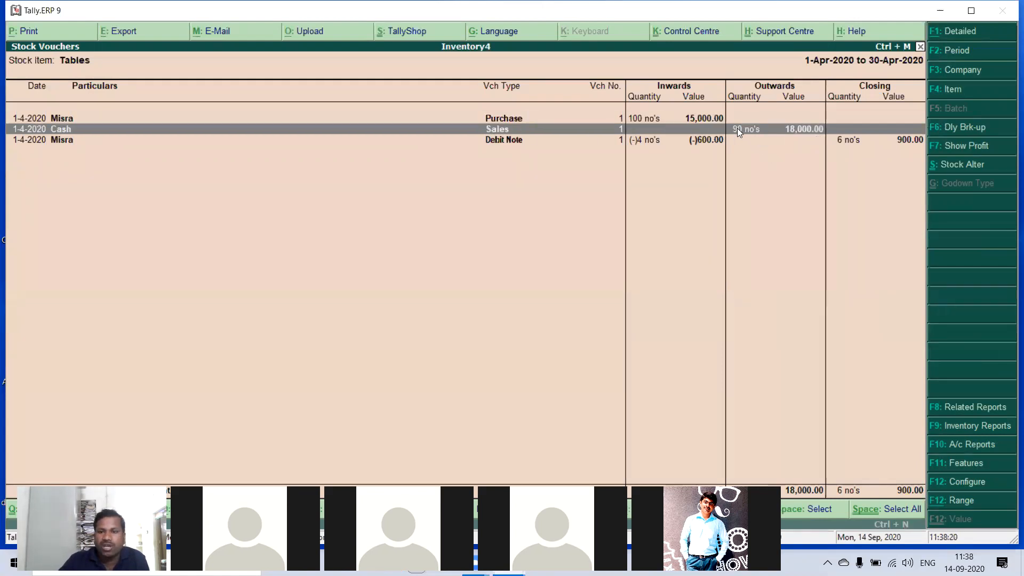
{"action": "left_click", "coordinate": [60, 142]}
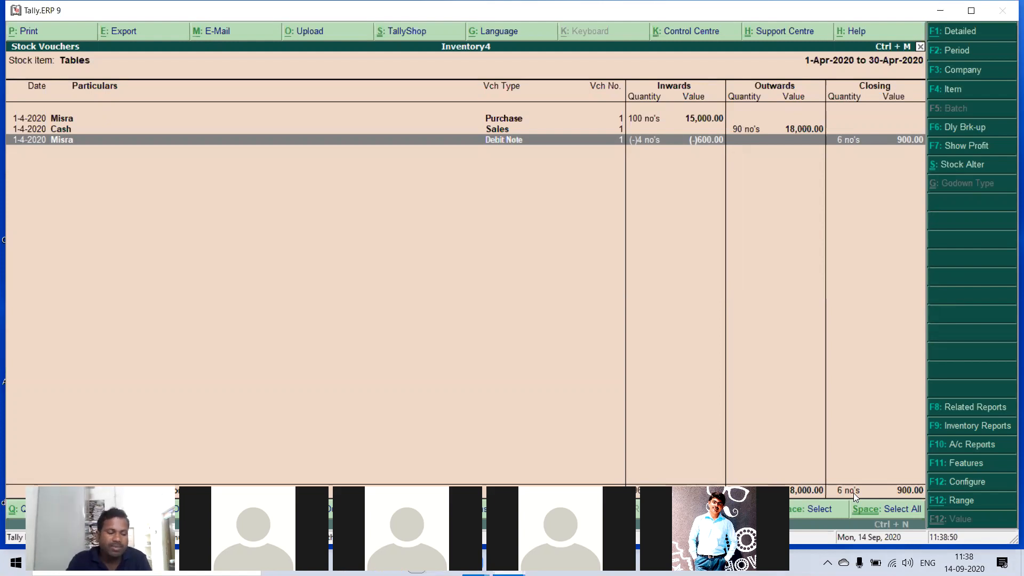
{"action": "key", "text": "Escape"}
{"action": "key", "text": "Escape"}
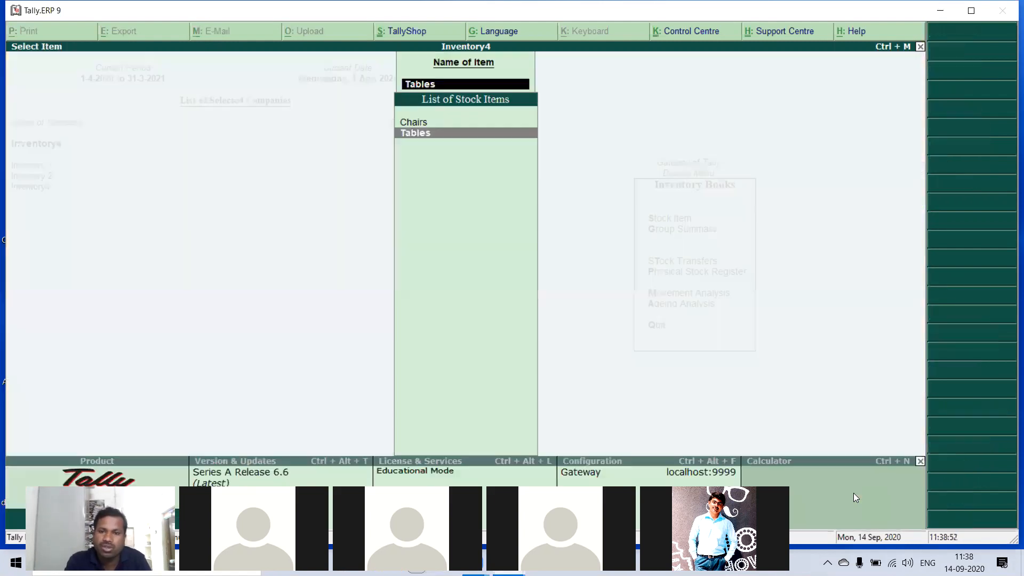
{"action": "key", "text": "Escape"}
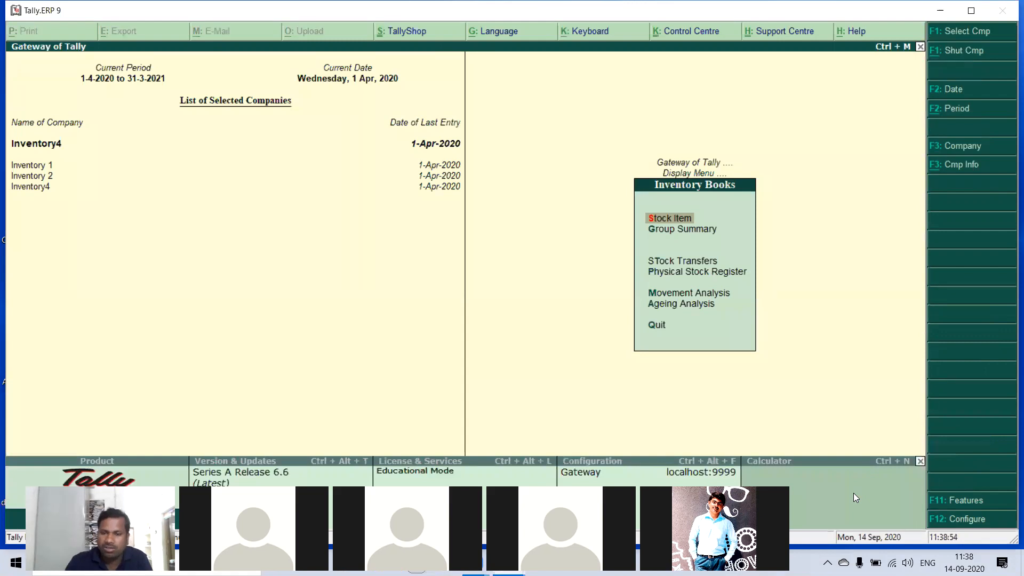
- Examine the April stock vouchers of the Chairs item and return to the stock item selection
{"action": "key", "text": "Return"}
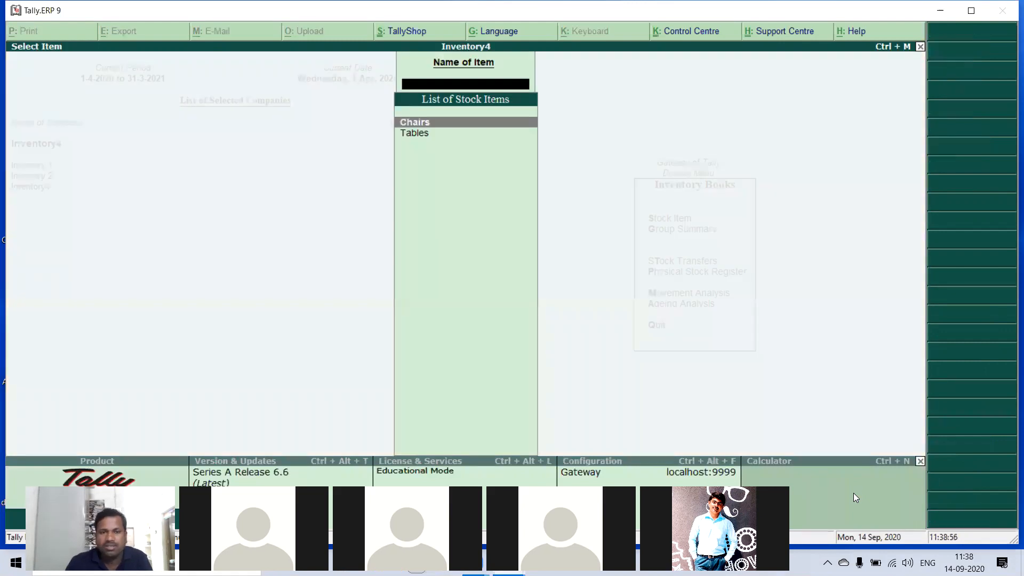
{"action": "key", "text": "Return"}
{"action": "key", "text": "Return"}
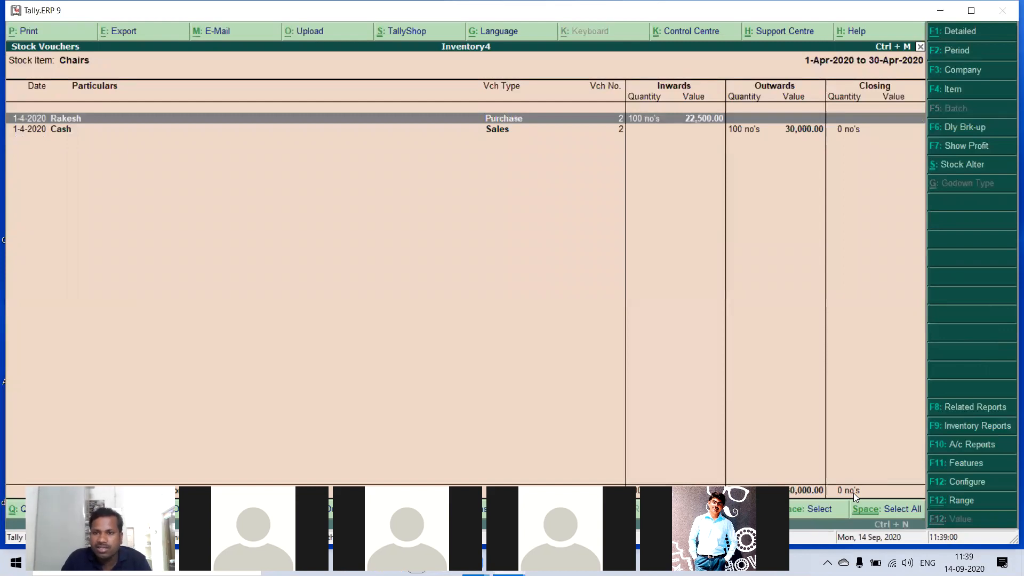
{"action": "key", "text": "Escape"}
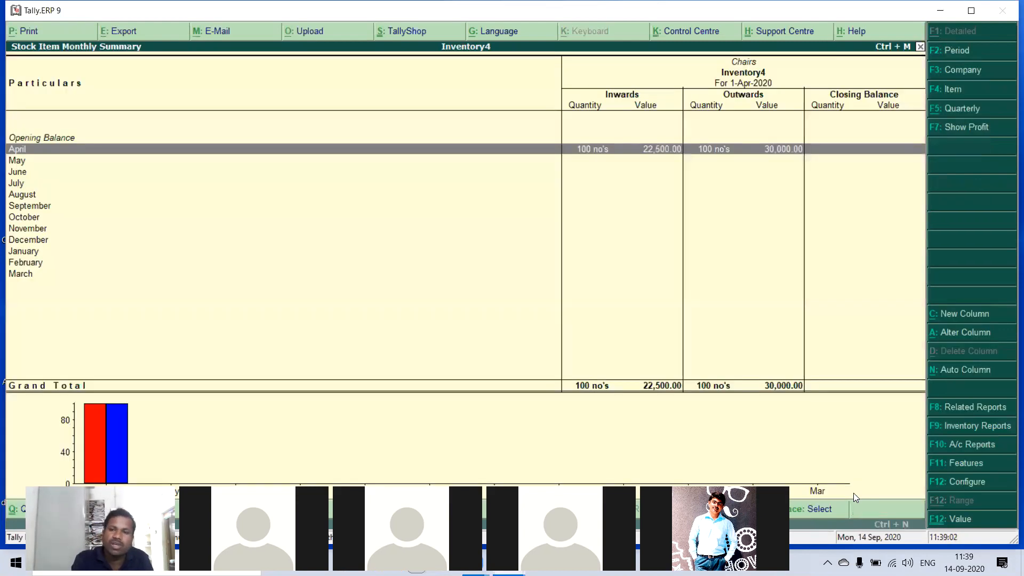
{"action": "key", "text": "Escape"}
- Review the monthly summary of the Tables stock item, and leave the Inventory Books for the display reports
{"action": "key", "text": "Down"}
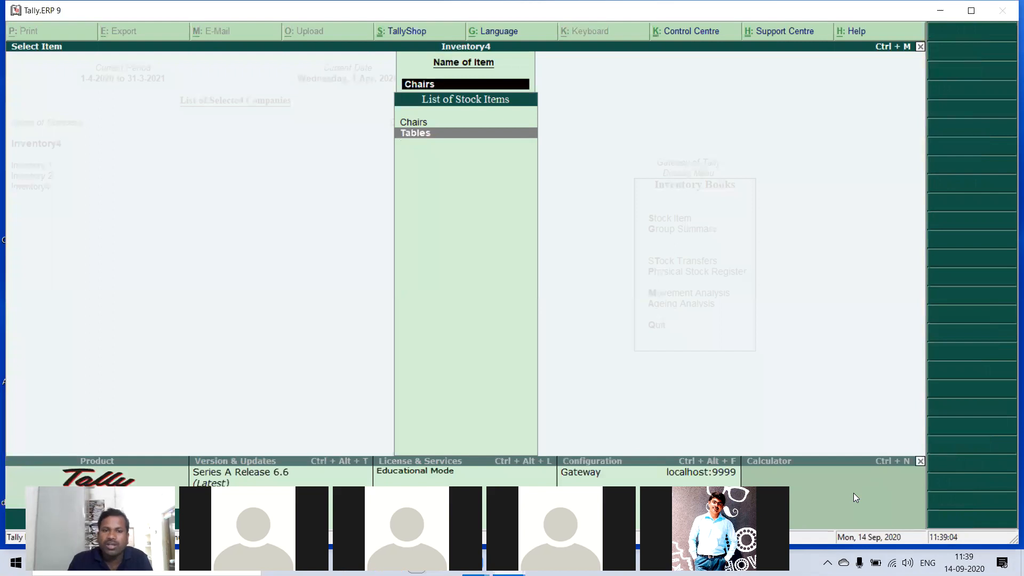
{"action": "key", "text": "Return"}
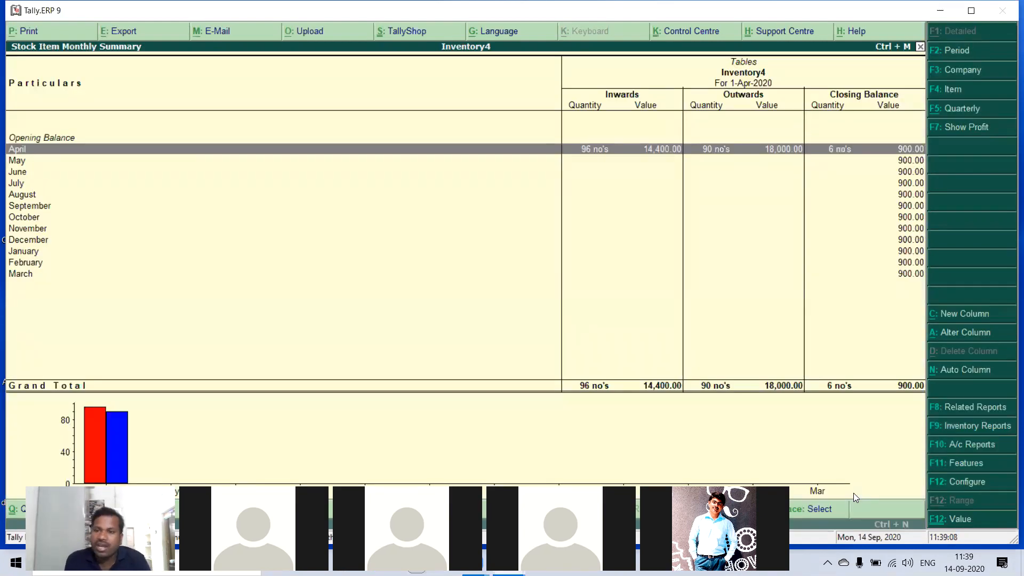
{"action": "key", "text": "Escape"}
{"action": "key", "text": "Escape"}
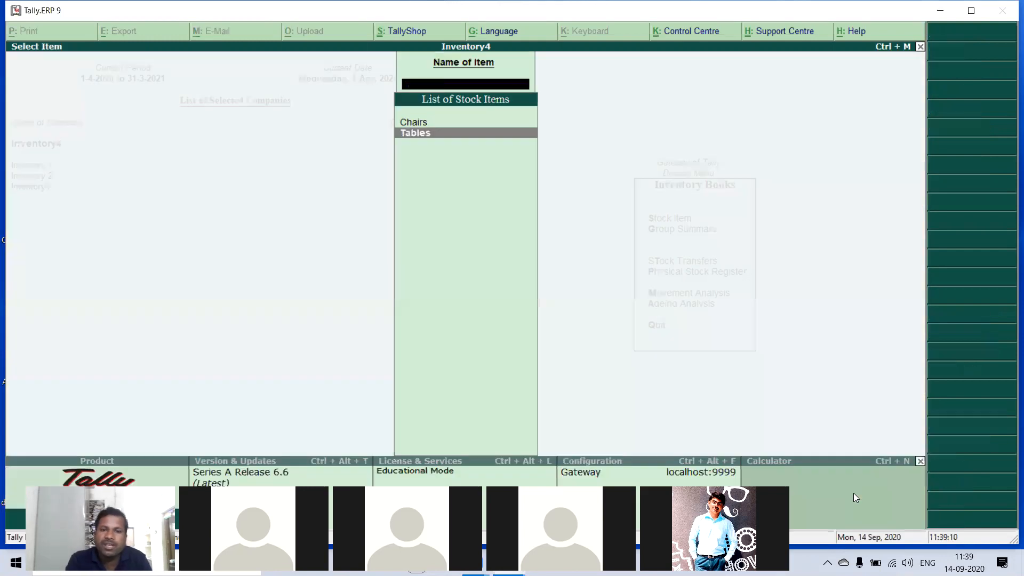
{"action": "key", "text": "Escape"}
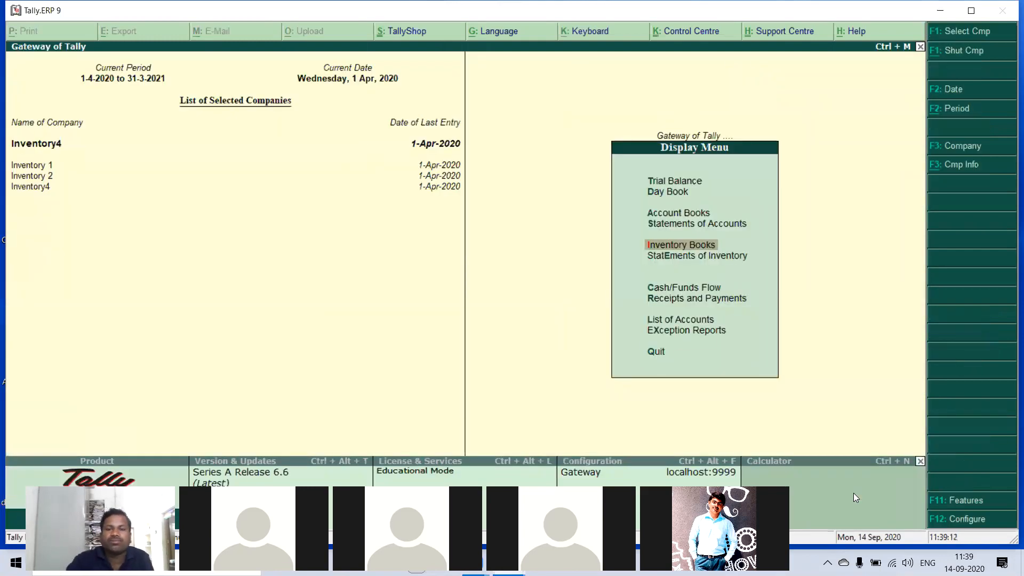